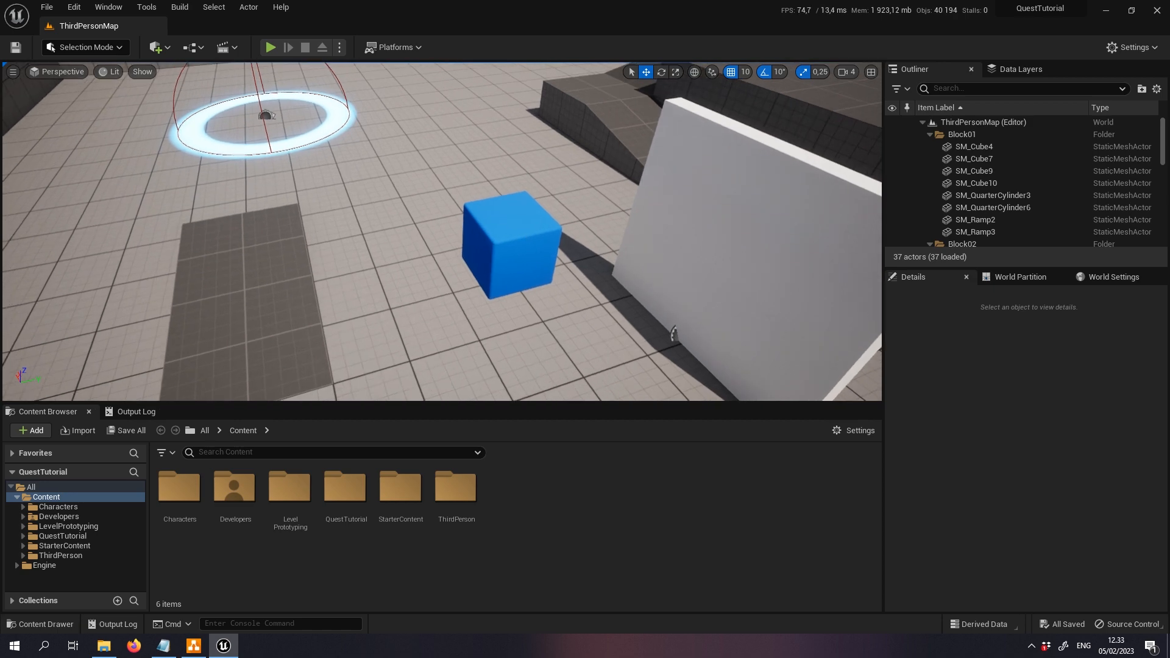
# - Delete the white door and the blue quest cube spawner from the level
pyautogui.moveTo(513, 206); pyautogui.dragTo(511, 266)
pyautogui.moveTo(568, 232); pyautogui.dragTo(534, 228, button='right')
pyautogui.press('s')
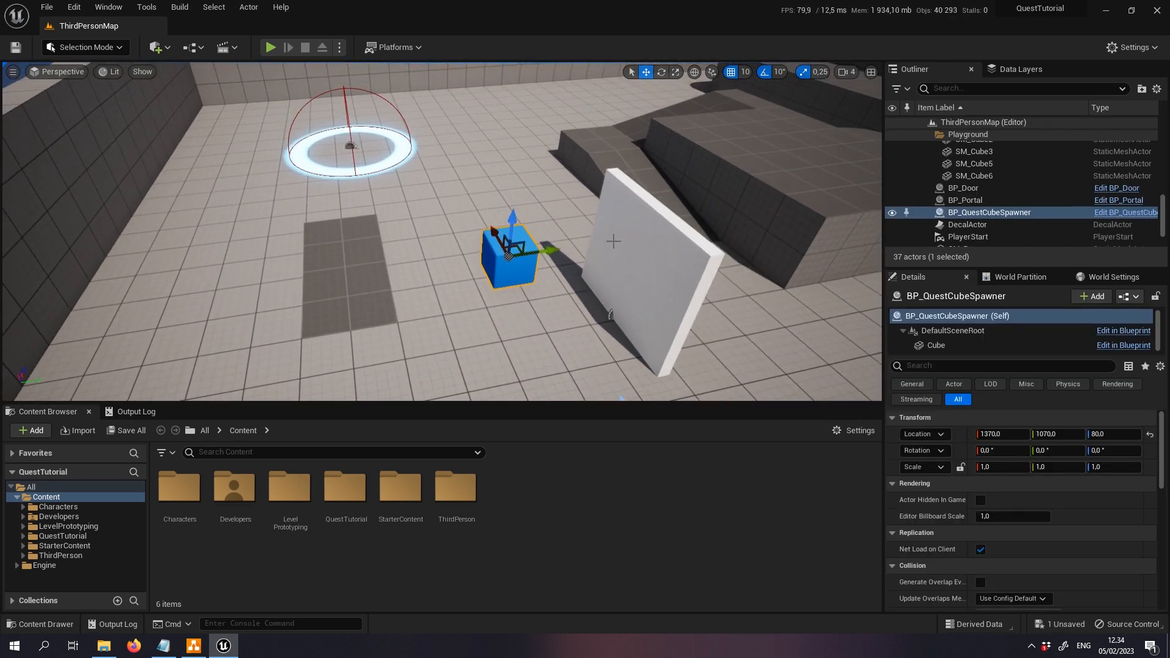
pyautogui.click(549, 319)
pyautogui.click(618, 274)
pyautogui.moveTo(528, 302); pyautogui.dragTo(570, 302, button='right')
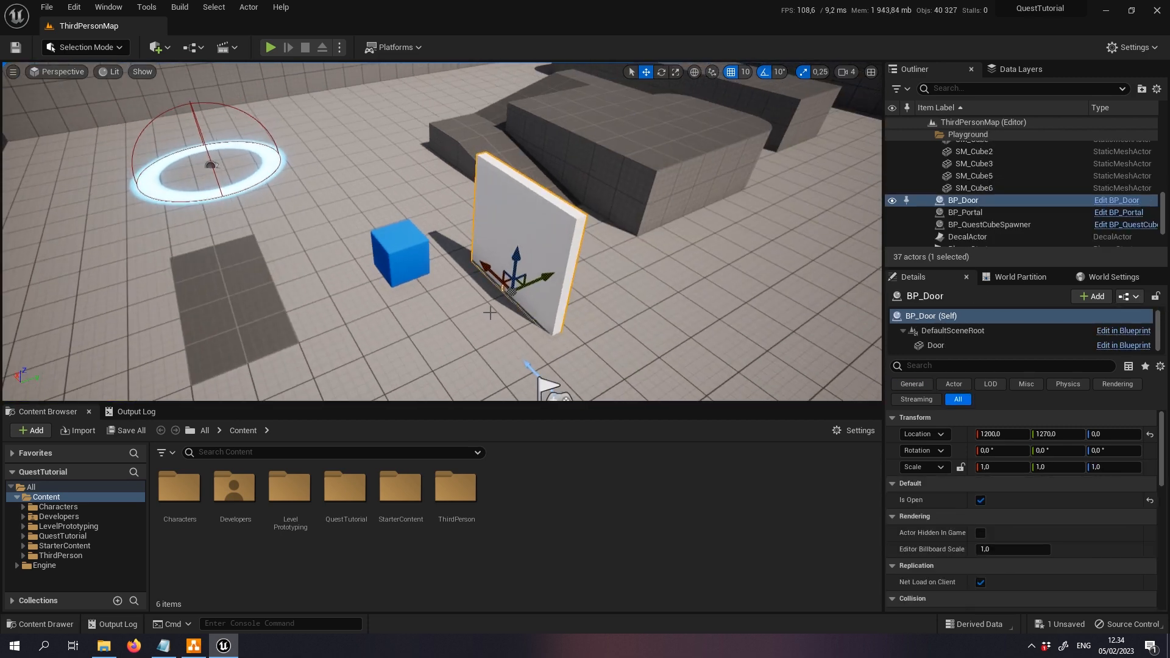
pyautogui.press('Delete')
pyautogui.click(413, 259)
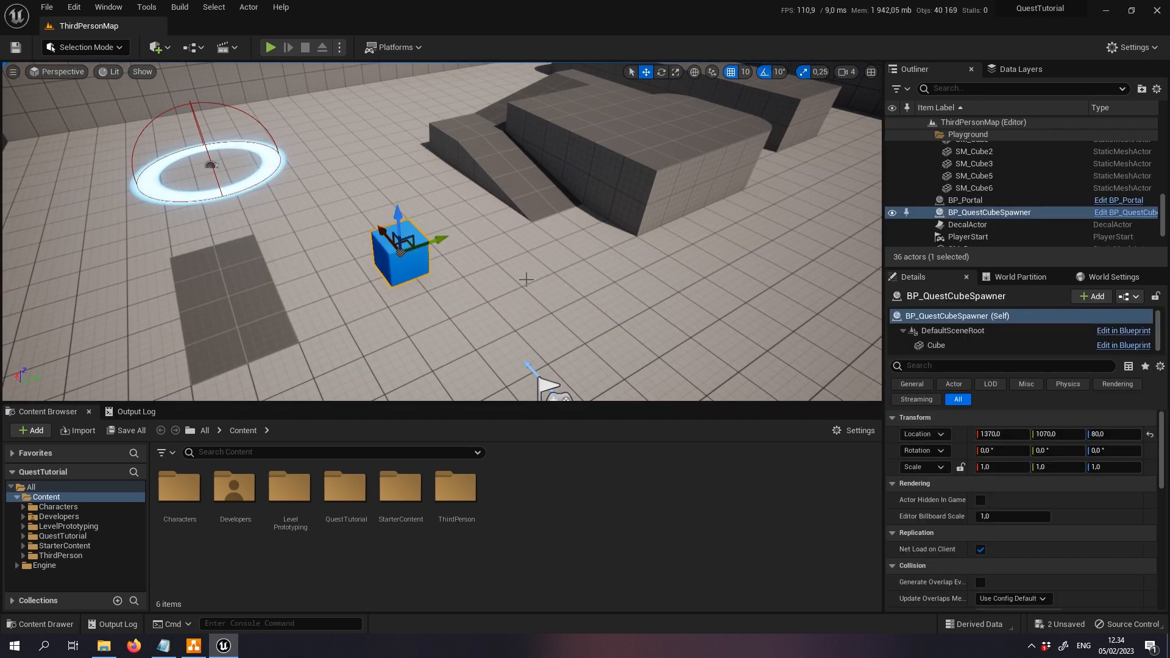
pyautogui.press('Delete')
# - Delete the flat dark ramp lying on the floor near the portal
pyautogui.moveTo(563, 273); pyautogui.dragTo(554, 273, button='right')
pyautogui.moveTo(512, 329); pyautogui.dragTo(454, 293, button='right')
pyautogui.press('w')
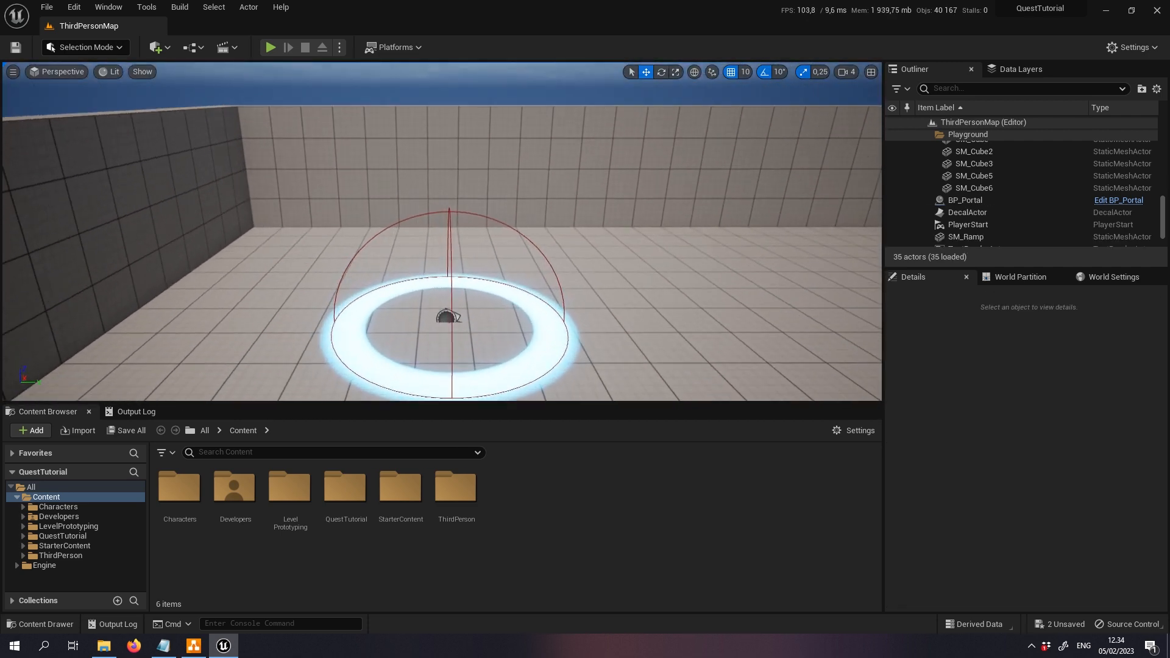
pyautogui.moveTo(542, 304); pyautogui.dragTo(556, 336, button='right')
pyautogui.moveTo(498, 237); pyautogui.dragTo(505, 295, button='right')
pyautogui.press('s')
pyautogui.click(473, 314)
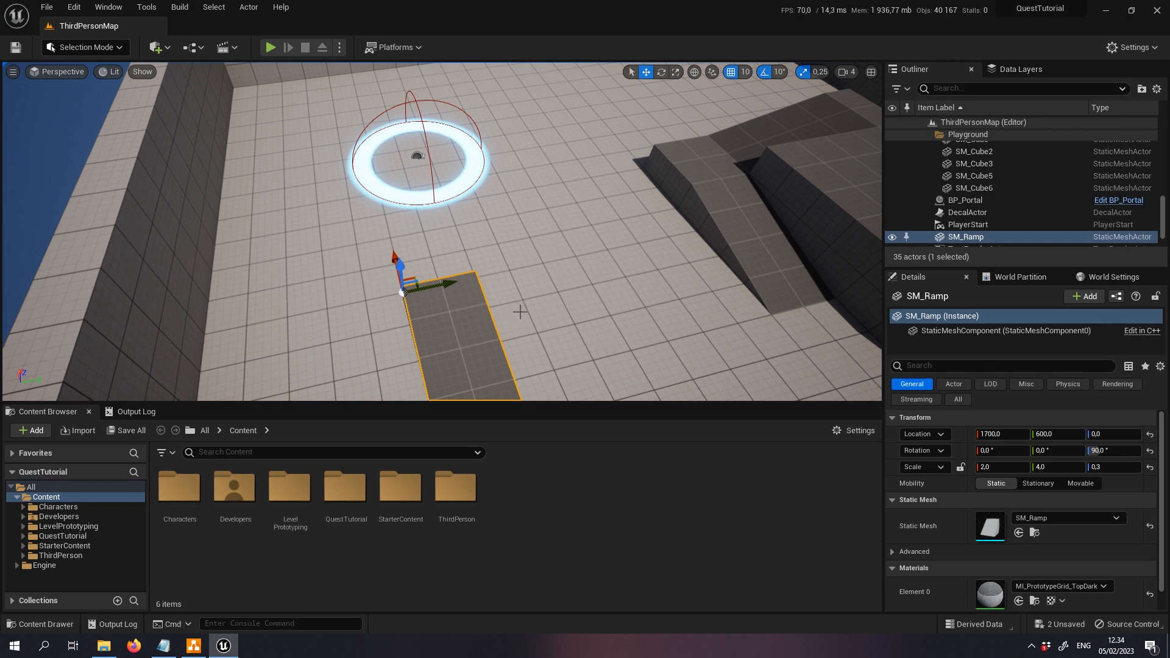
pyautogui.press('Delete')
# - Review the quest design flowchart in draw.io and return to the level in Unreal Editor
pyautogui.moveTo(595, 268); pyautogui.dragTo(615, 260, button='right')
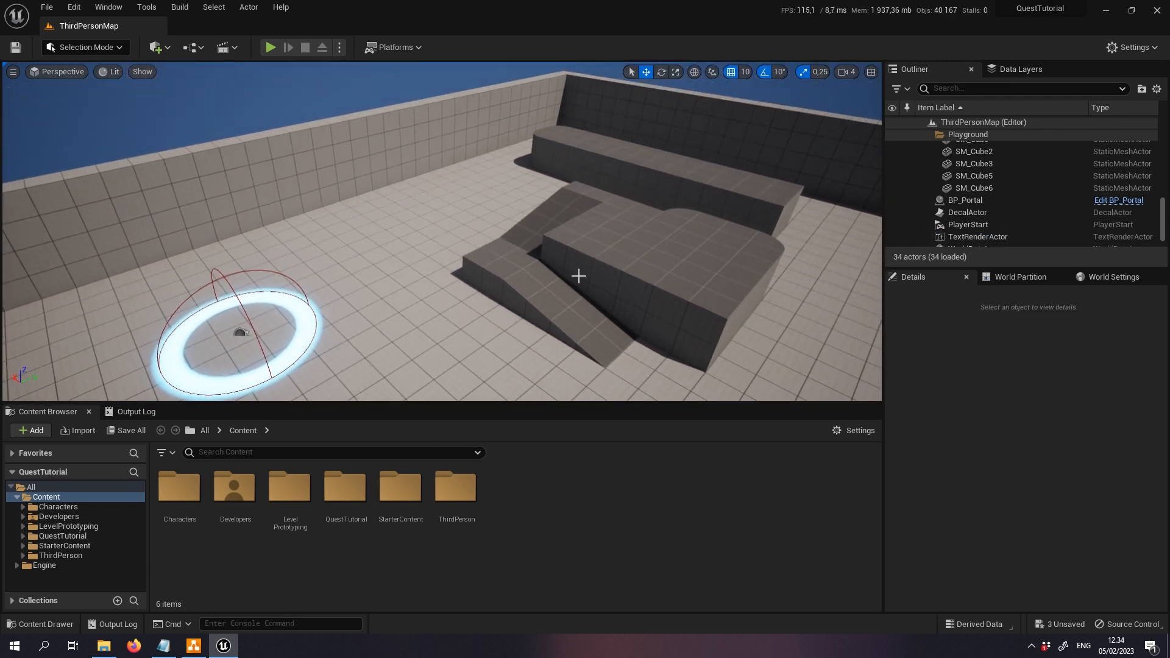
pyautogui.click(193, 645)
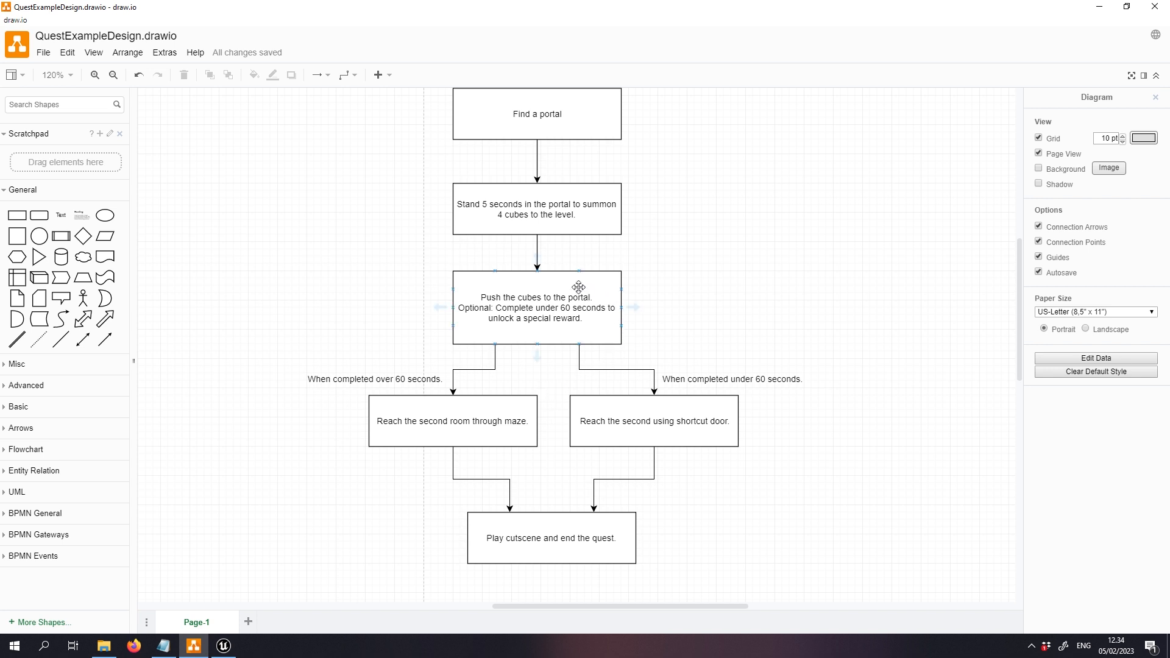
pyautogui.click(201, 649)
# - Duplicate the room's floor slab along X and align the copy with the first floor's end as a second room
pyautogui.moveTo(378, 190); pyautogui.dragTo(438, 180, button='right')
pyautogui.scroll(-3, 438, 179)
pyautogui.moveTo(403, 269); pyautogui.dragTo(432, 277, button='right')
pyautogui.scroll(-3, 611, 269)
pyautogui.click(588, 227)
pyautogui.press('f')
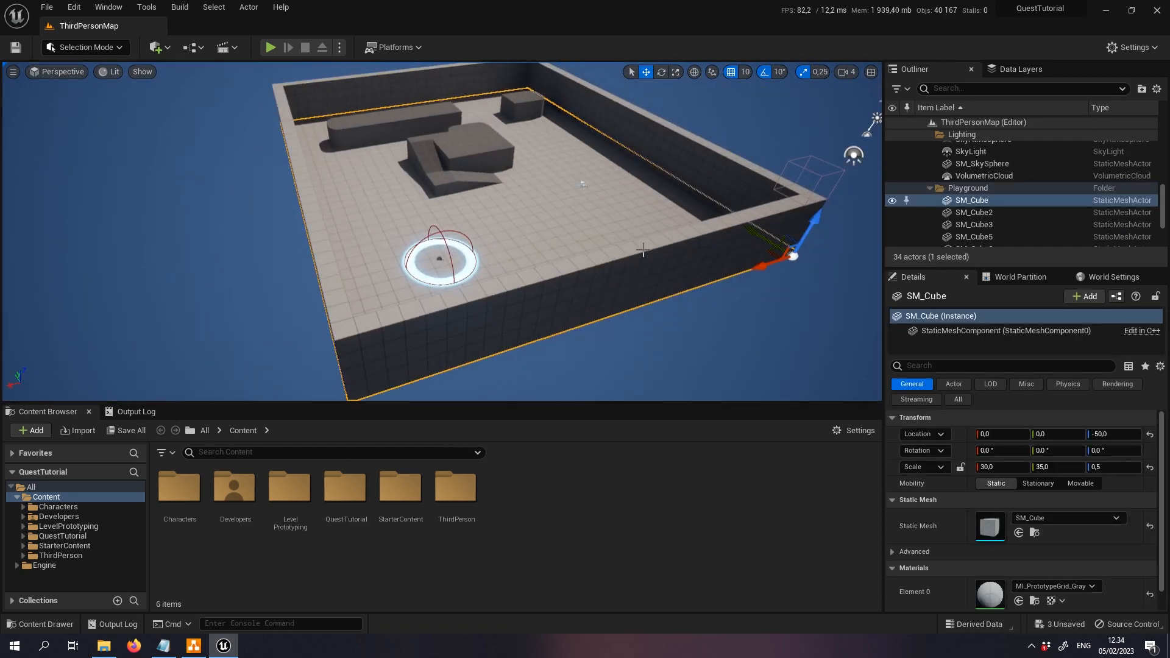
pyautogui.keyDown('alt'); pyautogui.moveTo(761, 267); pyautogui.dragTo(268, 384); pyautogui.keyUp('alt')
pyautogui.moveTo(353, 315)
pyautogui.mouseDown(button='right')
pyautogui.moveTo(299, 342)
pyautogui.moveTo(347, 335)
pyautogui.mouseUp(button='right')
pyautogui.scroll(3, 693, 319)
pyautogui.moveTo(677, 317); pyautogui.dragTo(686, 315)
pyautogui.moveTo(630, 266); pyautogui.dragTo(451, 359, button='right')
# - Select the wall between the two floors and check the maze and shortcut branches of the flowchart in draw.io, returning to Unreal Editor
pyautogui.click(629, 266)
pyautogui.press('s')
pyautogui.moveTo(471, 279); pyautogui.dragTo(471, 279, button='right')
pyautogui.press('d')
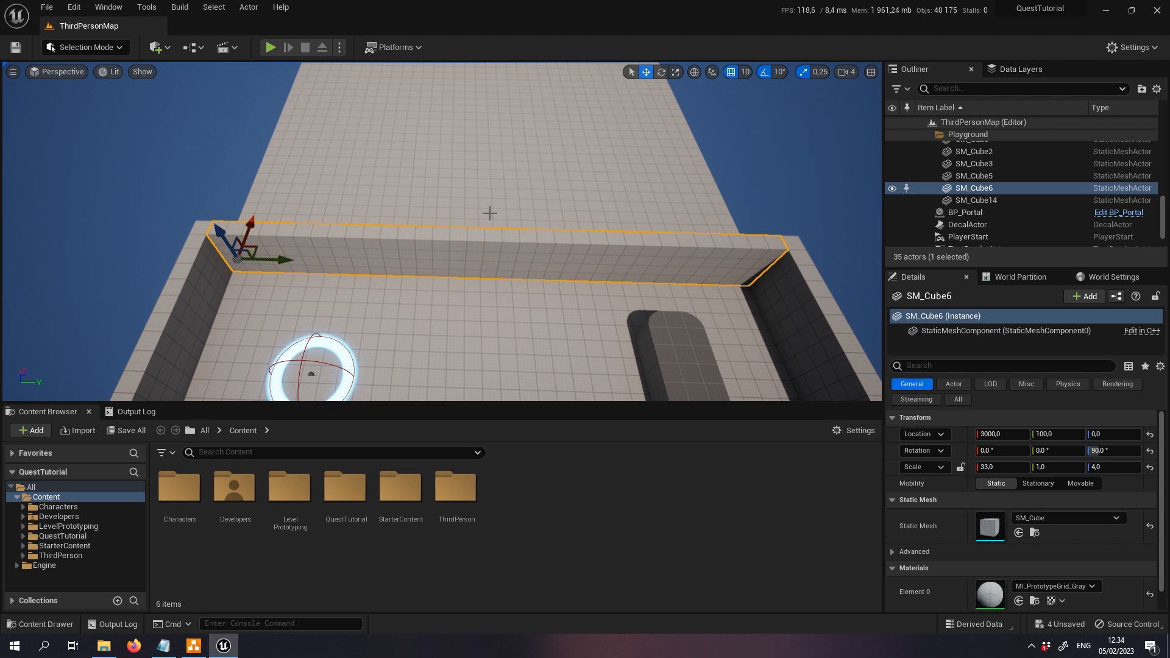
pyautogui.moveTo(489, 213); pyautogui.dragTo(509, 193, button='right')
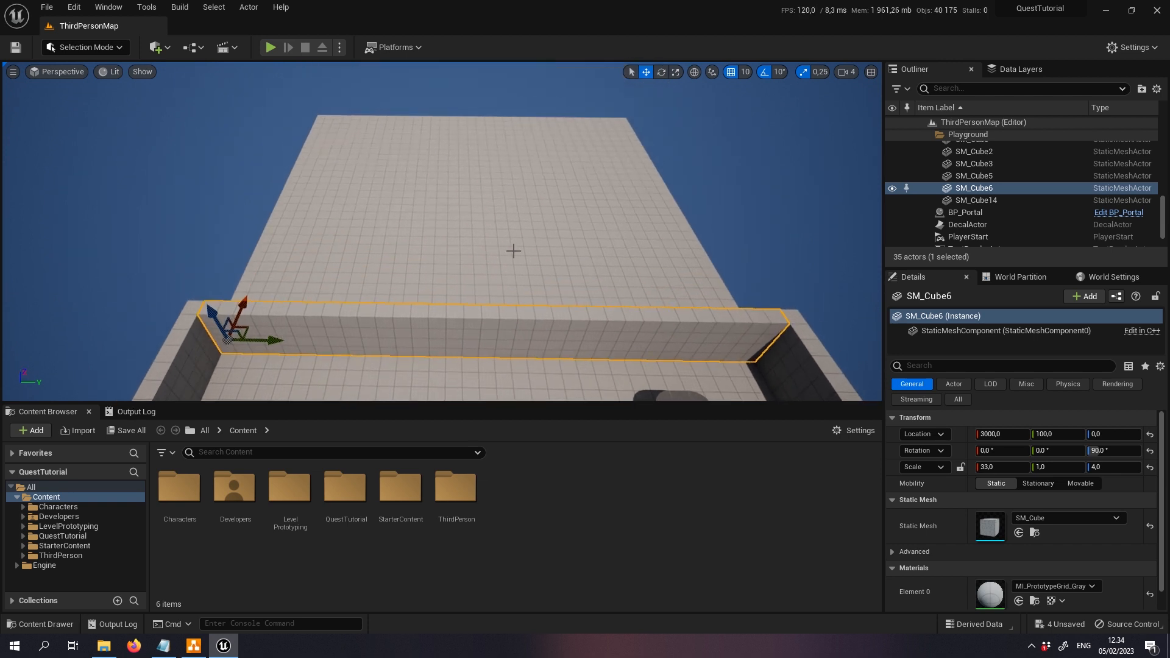
pyautogui.click(193, 645)
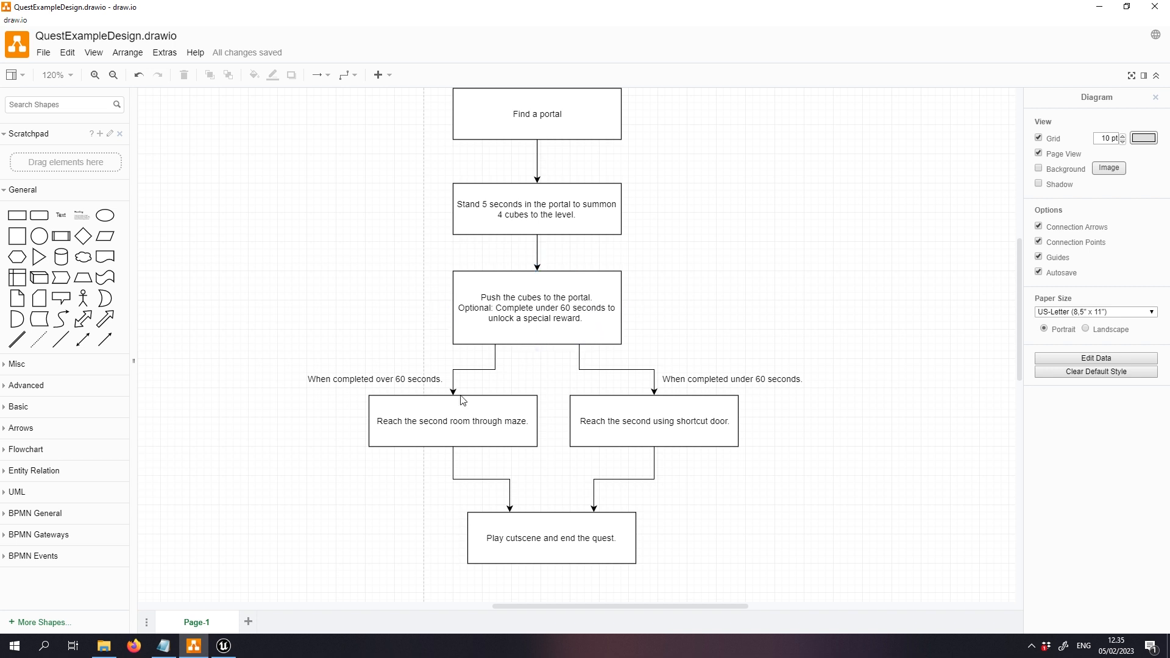
pyautogui.click(223, 646)
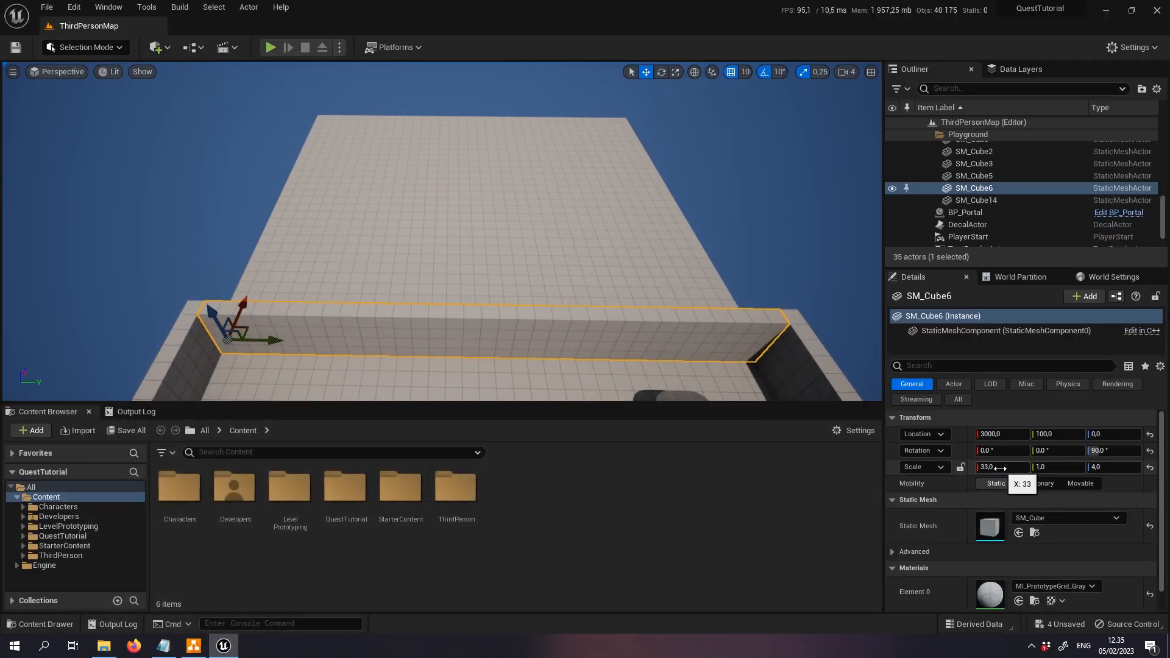
# - Shorten the wall between the two rooms to an X scale of 30, leaving a passage at one end
pyautogui.click(661, 72)
pyautogui.click(675, 72)
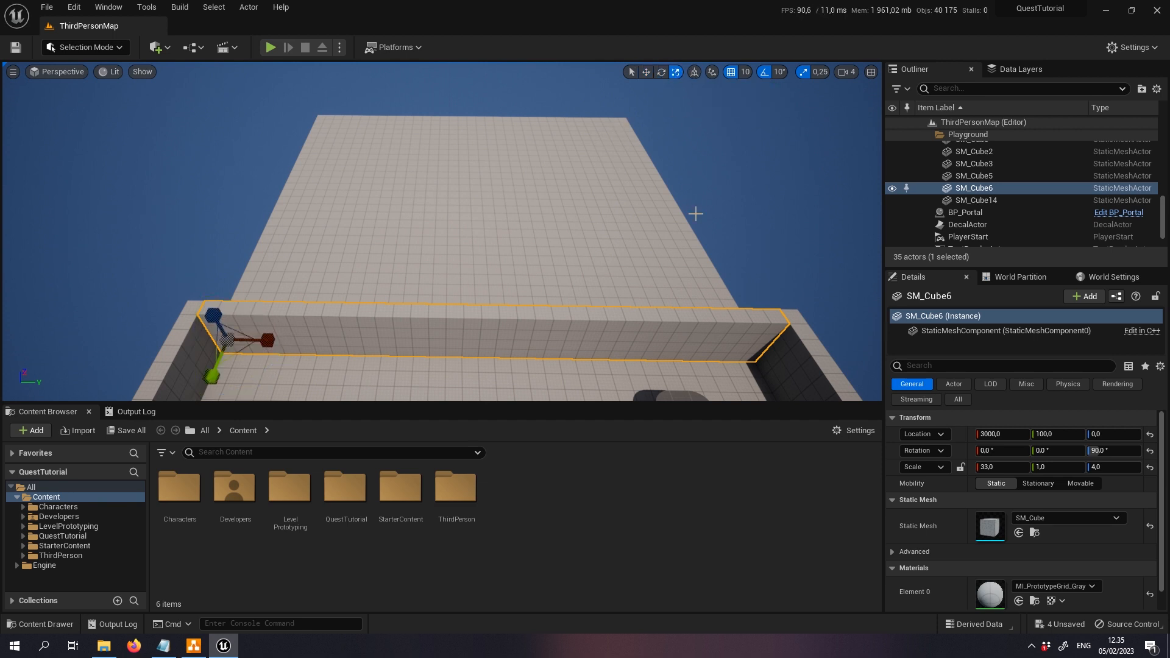
pyautogui.moveTo(268, 340)
pyautogui.mouseDown()
pyautogui.moveTo(229, 344)
pyautogui.moveTo(255, 343)
pyautogui.mouseUp()
# - Duplicate the shortened wall onto the second floor, placing the copy at X 3660
pyautogui.moveTo(633, 217); pyautogui.dragTo(623, 288, button='right')
pyautogui.press('w')
pyautogui.moveTo(585, 154)
pyautogui.mouseDown(button='right')
pyautogui.moveTo(542, 149)
pyautogui.moveTo(548, 161)
pyautogui.moveTo(584, 155)
pyautogui.mouseUp(button='right')
pyautogui.press('s')
pyautogui.click(646, 73)
pyautogui.moveTo(523, 182); pyautogui.dragTo(451, 220, button='right')
pyautogui.keyDown('alt'); pyautogui.moveTo(233, 270); pyautogui.dragTo(221, 195); pyautogui.keyUp('alt')
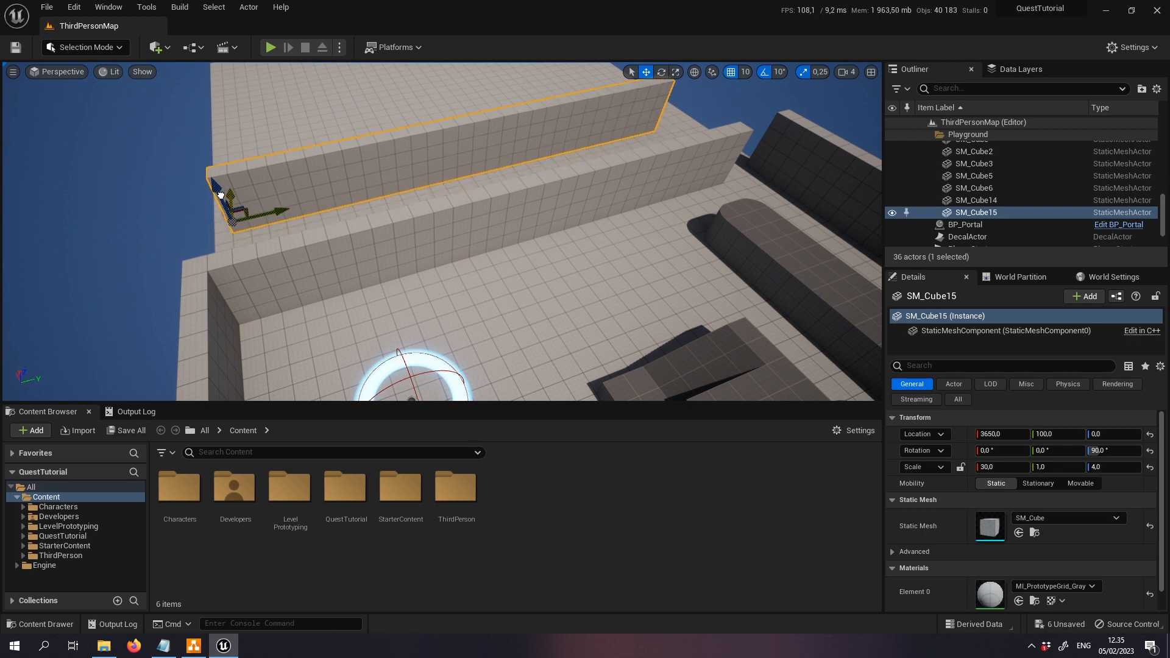
pyautogui.press('w')
pyautogui.moveTo(602, 192); pyautogui.dragTo(574, 263, button='right')
pyautogui.press('d')
pyautogui.press('s')
pyautogui.press('a')
# - Shorten the new maze wall to an X scale of 27.25 and move it to Y 460
pyautogui.click(675, 72)
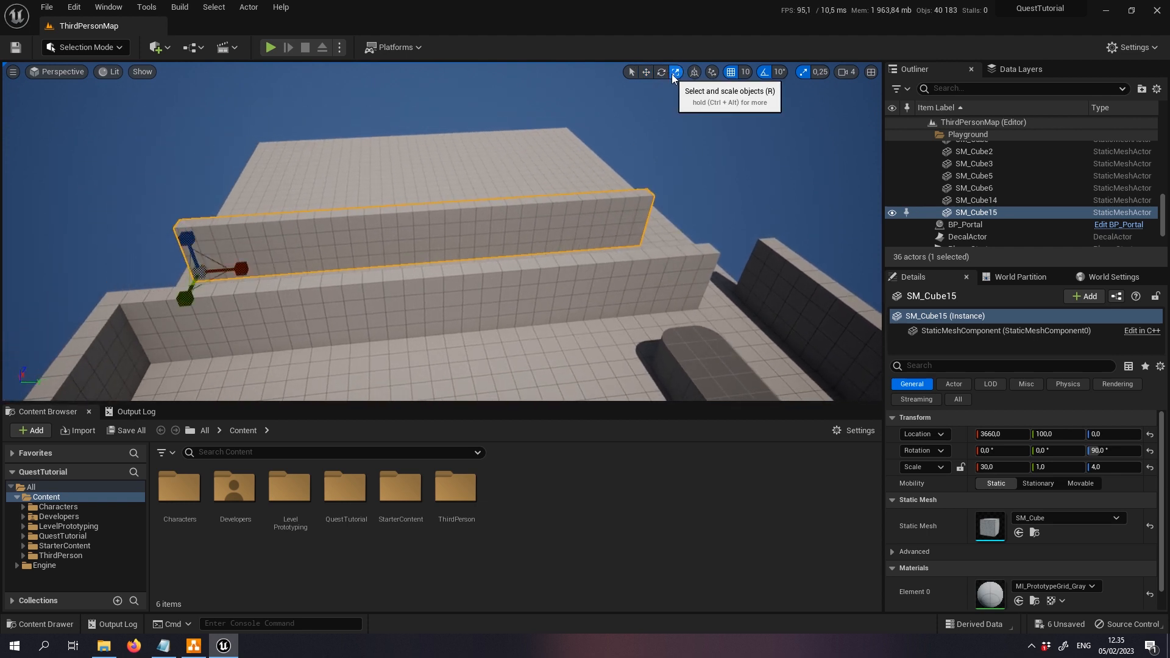
pyautogui.moveTo(249, 273); pyautogui.dragTo(299, 261)
pyautogui.click(646, 71)
pyautogui.moveTo(312, 251); pyautogui.dragTo(427, 274, button='right')
pyautogui.press('a')
pyautogui.moveTo(455, 237); pyautogui.dragTo(451, 236, button='right')
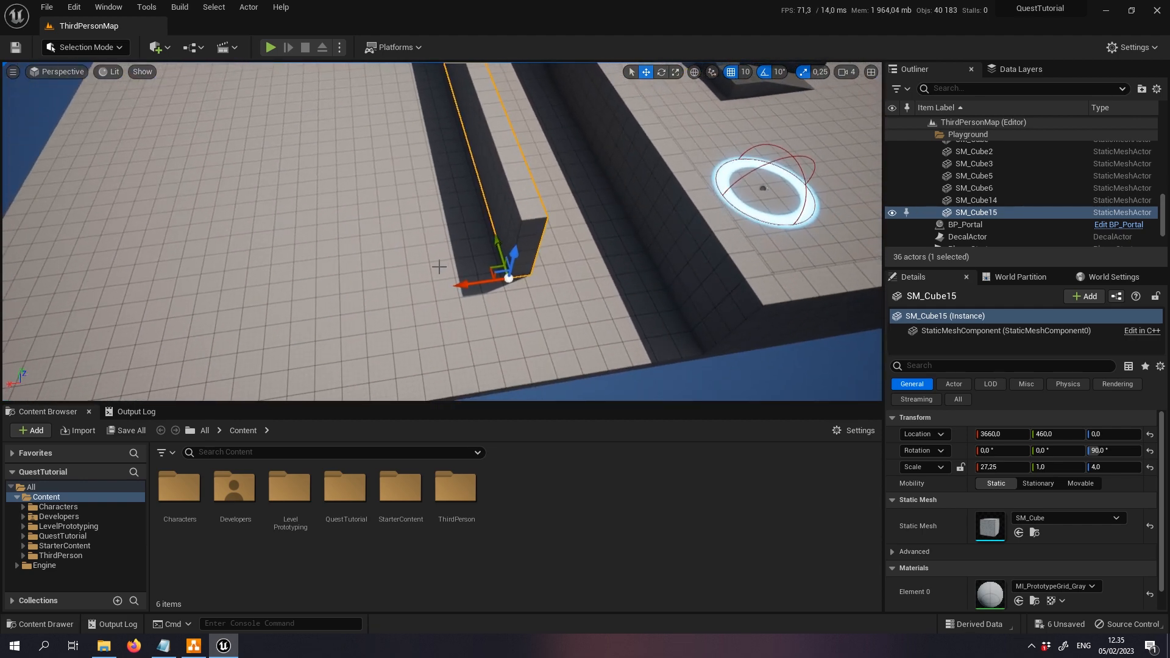
# - Duplicate the maze wall farther along X and slide the copy along Y to the portal-side edge of the floor
pyautogui.keyDown('alt'); pyautogui.moveTo(465, 281); pyautogui.dragTo(342, 299); pyautogui.keyUp('alt')
pyautogui.moveTo(343, 300); pyautogui.dragTo(479, 297, button='right')
pyautogui.press('d')
pyautogui.moveTo(393, 275); pyautogui.dragTo(295, 316)
# - Duplicate the first room's portal-side wall along X to enclose that side of the second room
pyautogui.moveTo(433, 304); pyautogui.dragTo(543, 332, button='right')
pyautogui.press('s')
pyautogui.click(670, 338)
pyautogui.keyDown('alt'); pyautogui.moveTo(786, 347); pyautogui.dragTo(306, 332); pyautogui.keyUp('alt')
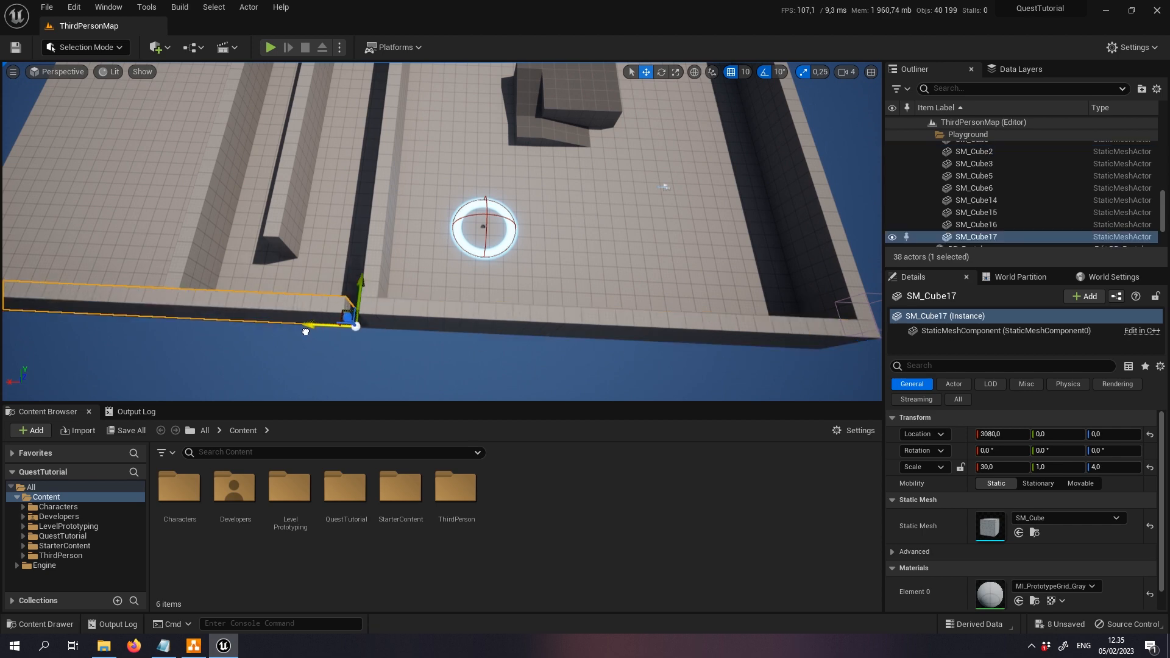
# - Duplicate the second room's side wall along Y to the opposite edge of the floor
pyautogui.press('a')
pyautogui.moveTo(321, 328); pyautogui.dragTo(545, 332, button='right')
pyautogui.press('s')
pyautogui.keyDown('alt'); pyautogui.moveTo(548, 200); pyautogui.dragTo(194, 207); pyautogui.keyUp('alt')
# - Duplicate the first room's outer end wall to X 6000 to close the far end of the second room
pyautogui.moveTo(502, 183); pyautogui.dragTo(490, 128, button='right')
pyautogui.click(502, 126)
pyautogui.keyDown('alt'); pyautogui.moveTo(610, 178); pyautogui.dragTo(630, 368); pyautogui.keyUp('alt')
pyautogui.moveTo(687, 260); pyautogui.dragTo(592, 320, button='right')
pyautogui.moveTo(658, 264); pyautogui.dragTo(358, 459)
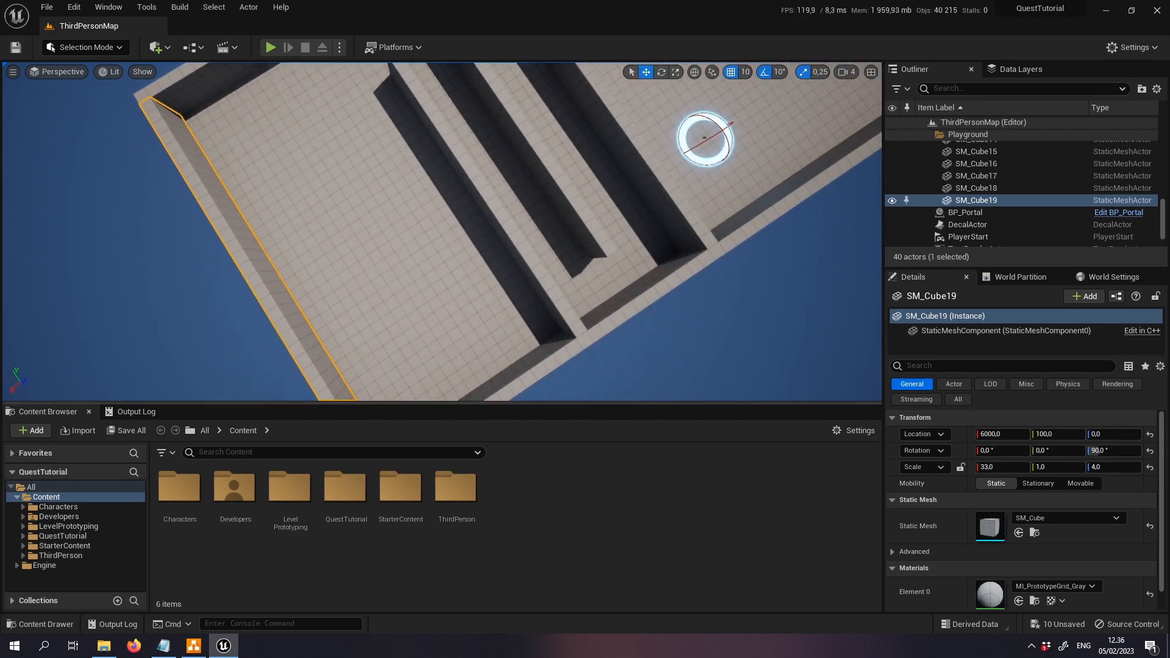
# - Move the second room's misaligned side wall to Y 3400, flush with the first room's side wall
pyautogui.click(201, 304)
pyautogui.moveTo(201, 304); pyautogui.dragTo(183, 207, button='right')
pyautogui.press('w')
pyautogui.moveTo(365, 258); pyautogui.dragTo(137, 261, button='right')
pyautogui.press('s')
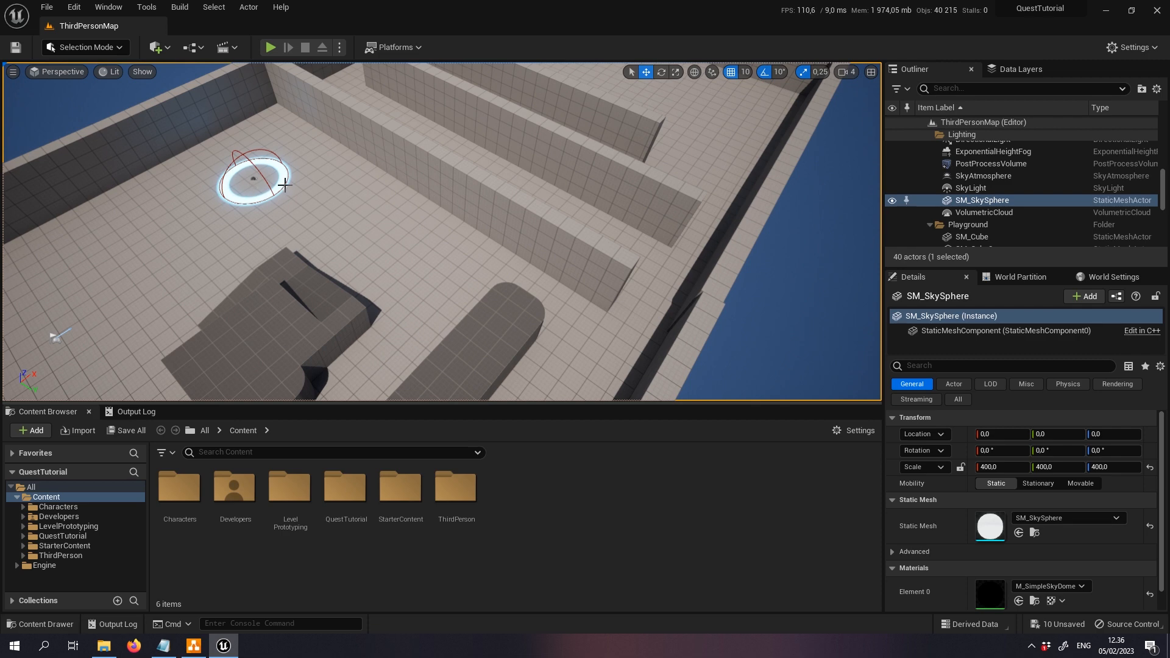
pyautogui.press('w')
pyautogui.moveTo(261, 173); pyautogui.dragTo(546, 314, button='right')
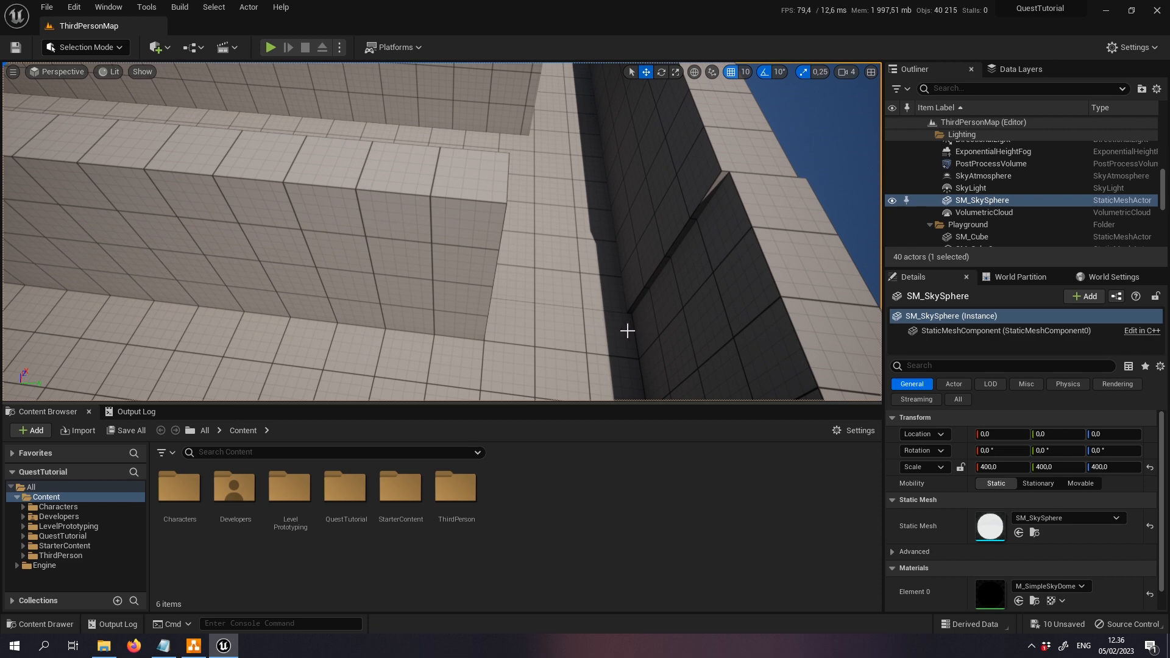
pyautogui.moveTo(625, 325); pyautogui.dragTo(561, 300, button='right')
pyautogui.press('s')
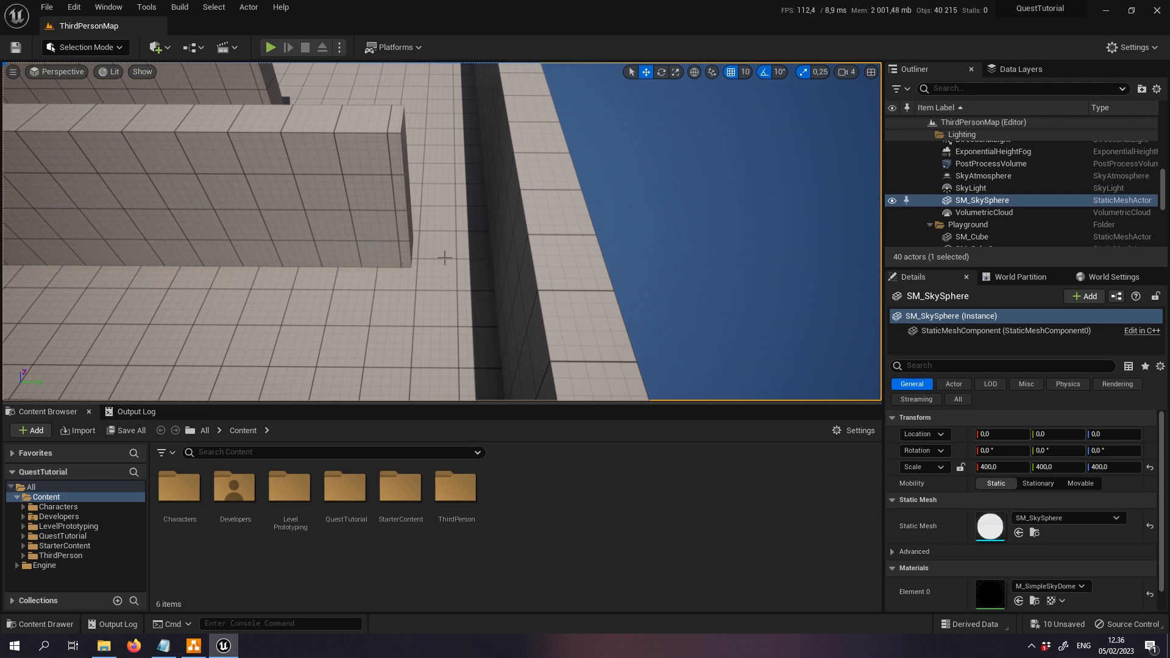
pyautogui.moveTo(429, 254); pyautogui.dragTo(315, 312, button='right')
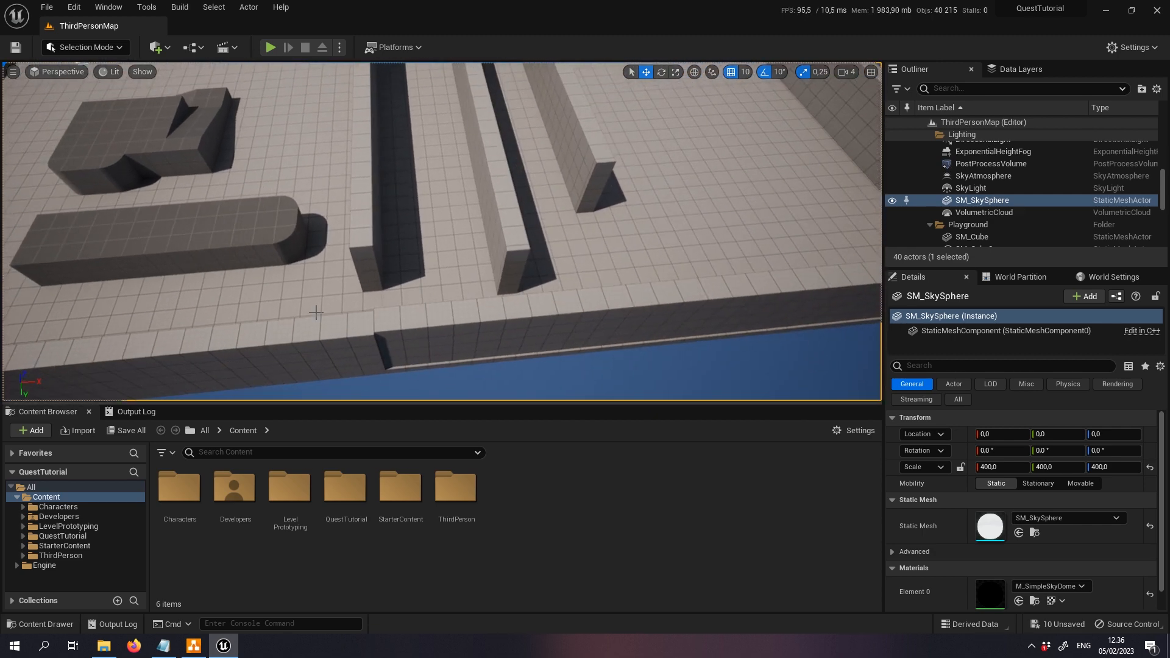
pyautogui.click(441, 350)
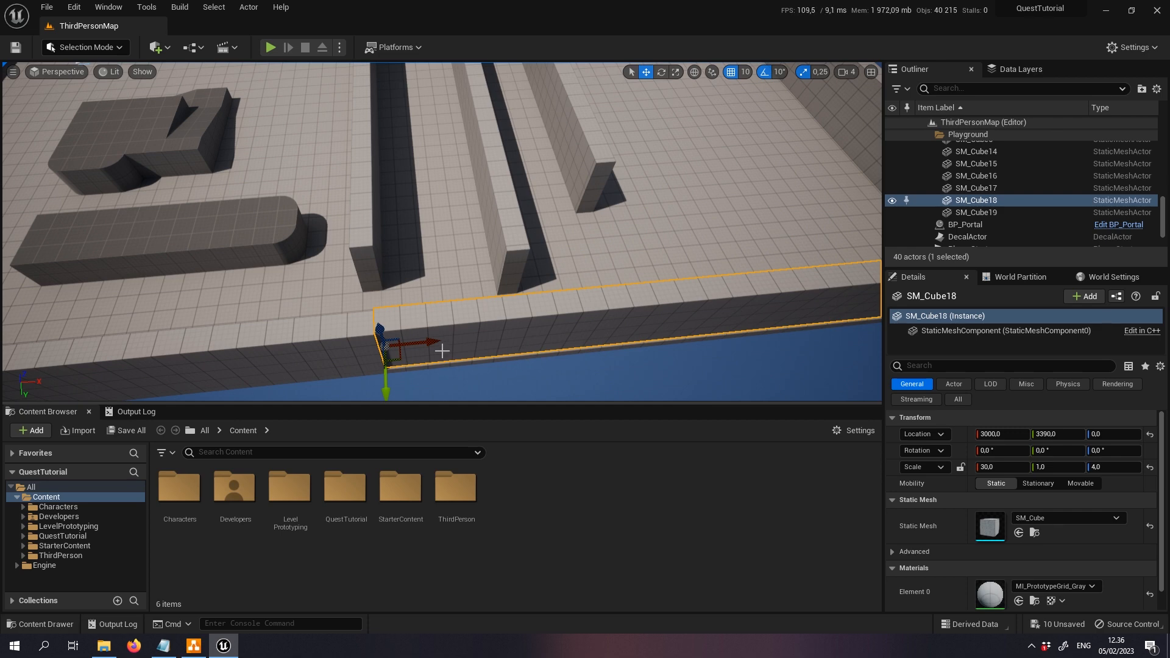
pyautogui.moveTo(390, 390); pyautogui.dragTo(386, 393)
# - Place a BP_Door from the QuestTutorial Actors folder by the passage at the end of the first dividing wall
pyautogui.moveTo(764, 161); pyautogui.dragTo(816, 125, button='right')
pyautogui.moveTo(434, 389); pyautogui.dragTo(377, 407, button='right')
pyautogui.moveTo(440, 146); pyautogui.dragTo(442, 116, button='right')
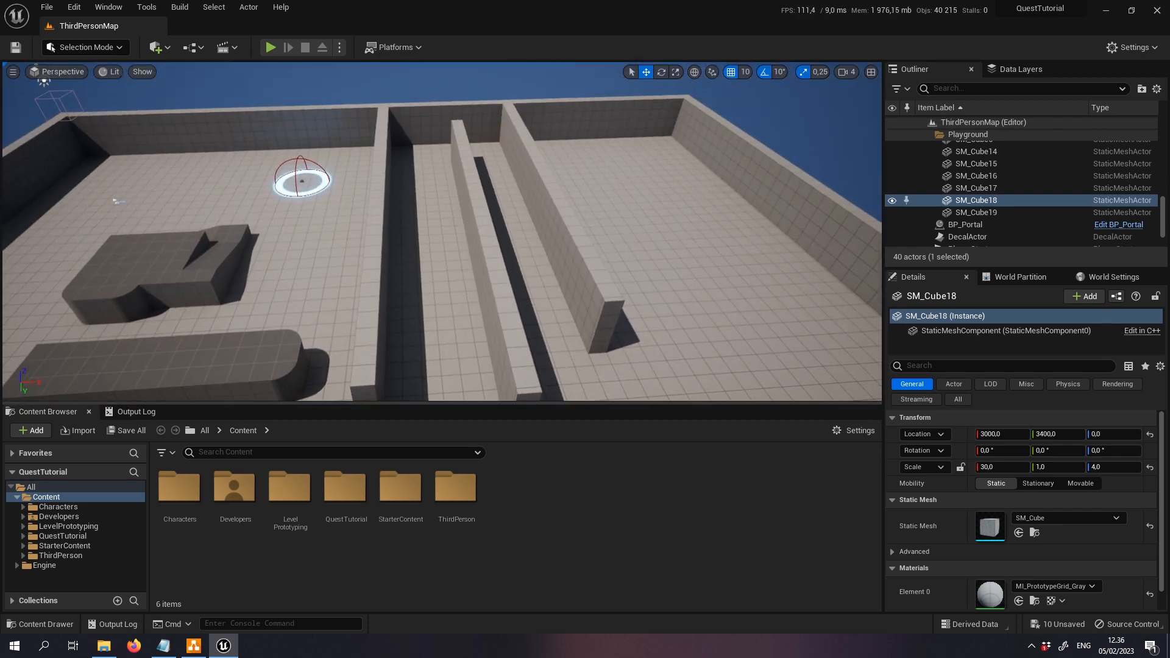
pyautogui.moveTo(566, 326); pyautogui.dragTo(676, 371, button='right')
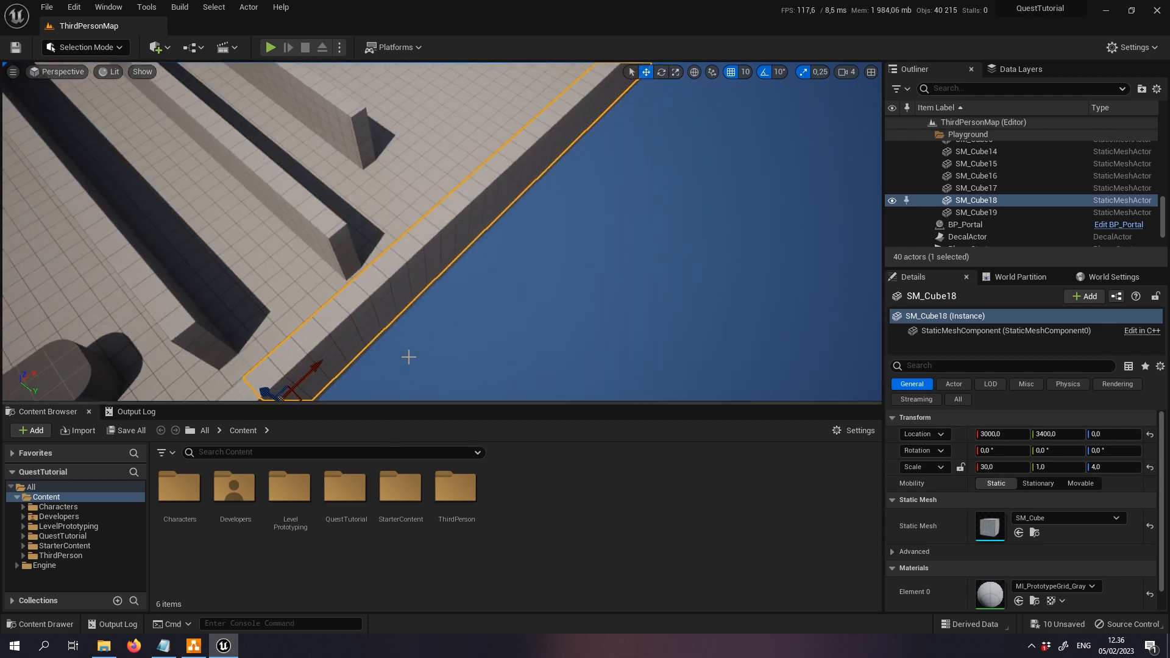
pyautogui.moveTo(408, 358); pyautogui.dragTo(359, 361, button='right')
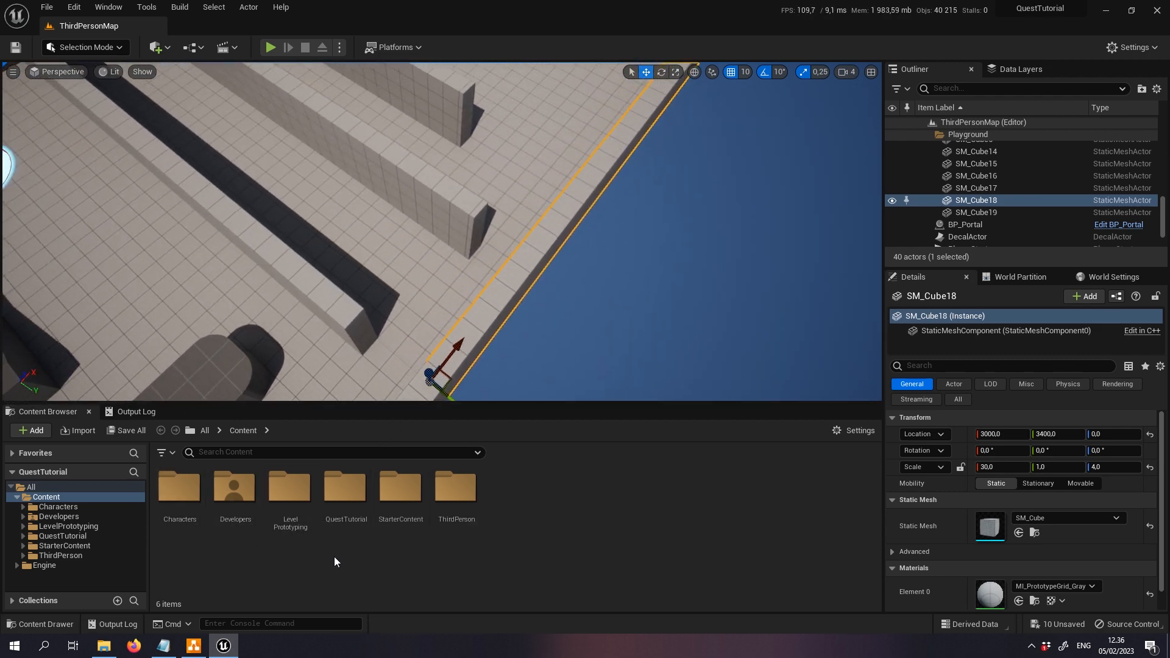
pyautogui.doubleClick(343, 486)
pyautogui.doubleClick(186, 490)
pyautogui.moveTo(420, 335); pyautogui.dragTo(475, 353, button='right')
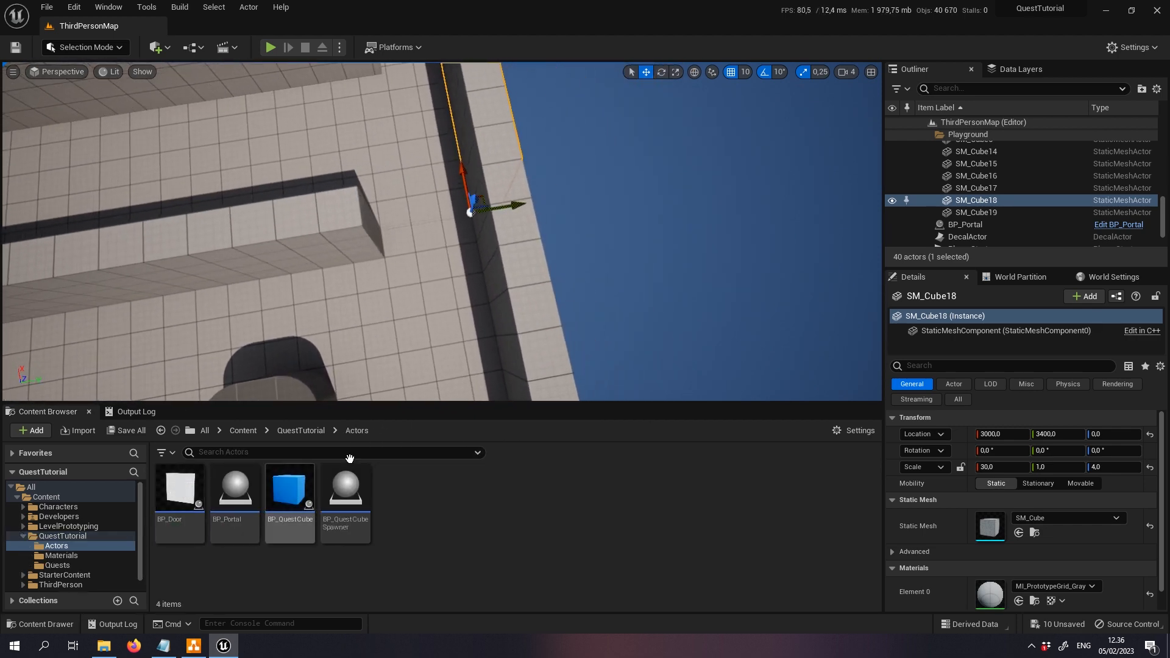
pyautogui.moveTo(194, 497); pyautogui.dragTo(402, 238)
# - Rotate the door 90° about Z and slide it into the passage between the dividing wall and the side wall
pyautogui.click(662, 73)
pyautogui.moveTo(458, 278); pyautogui.dragTo(396, 298)
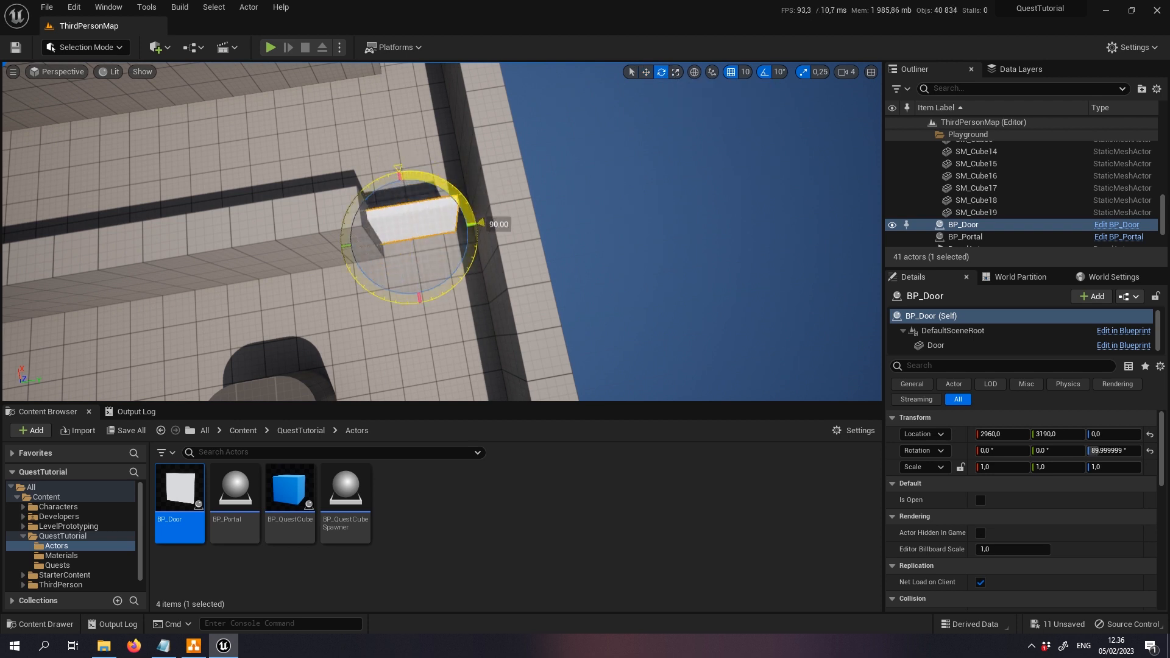
pyautogui.click(646, 72)
pyautogui.moveTo(464, 226); pyautogui.dragTo(483, 224)
# - Duplicate the door into the gap at the end of the second maze wall, at X 3630, Y 3310
pyautogui.moveTo(562, 229); pyautogui.dragTo(670, 146, button='right')
pyautogui.keyDown('alt'); pyautogui.moveTo(551, 252); pyautogui.dragTo(305, 263); pyautogui.keyUp('alt')
pyautogui.press('f')
pyautogui.moveTo(530, 324); pyautogui.dragTo(584, 330)
# - Check the cube-summoning stage of the quest flowchart in draw.io and return to the level in Unreal Editor
pyautogui.press('s')
pyautogui.moveTo(627, 333); pyautogui.dragTo(699, 368, button='right')
pyautogui.press('a')
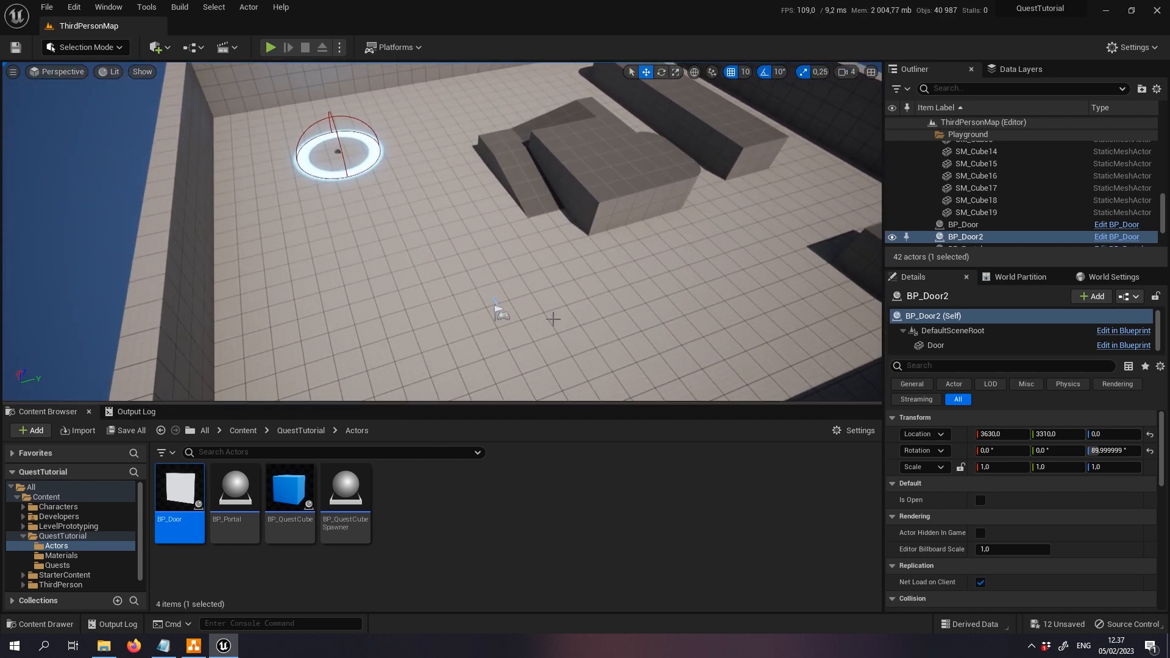
pyautogui.click(194, 645)
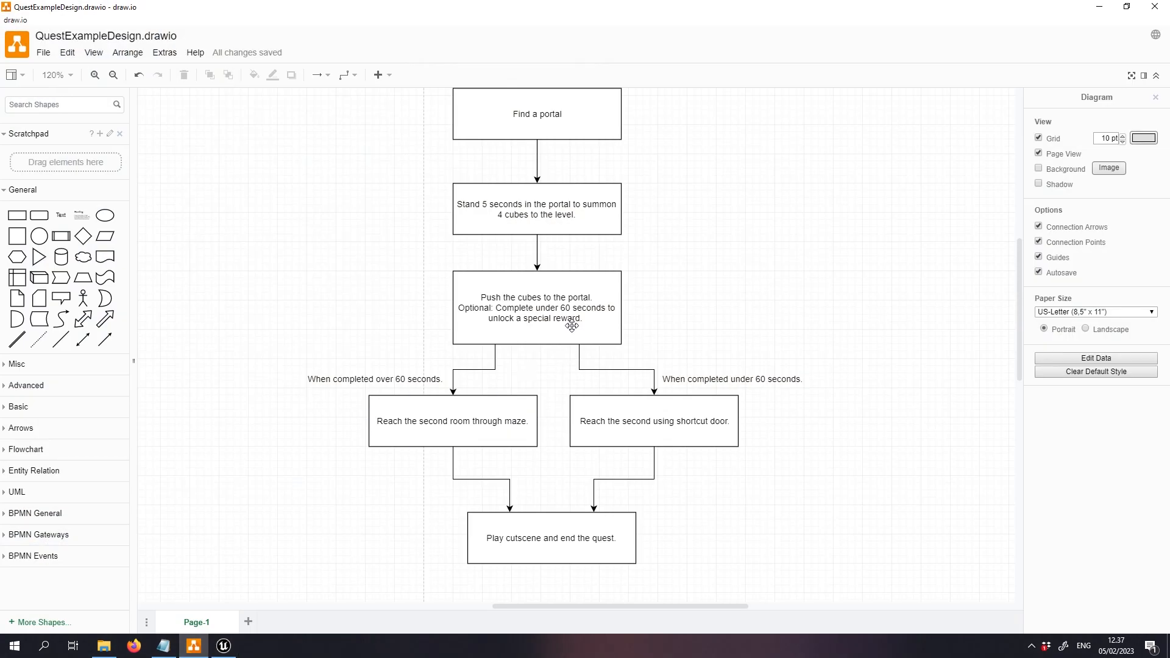
pyautogui.click(226, 647)
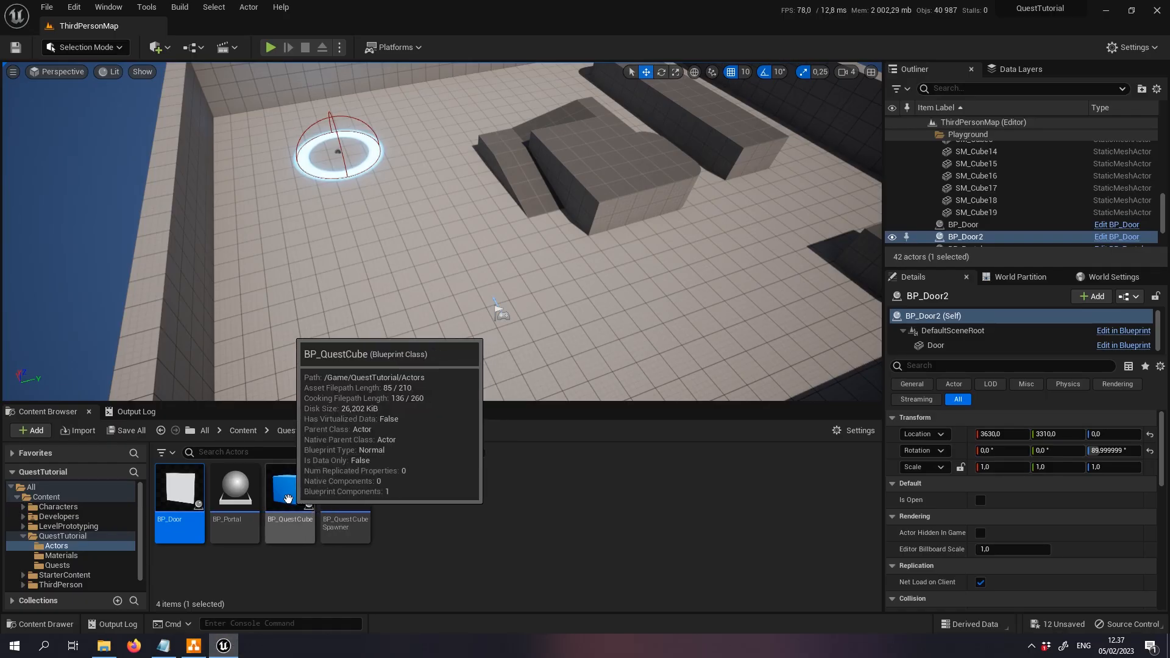
# - Place a BP_QuestCubeSpawner in the first room and position it at X 870, Y 1870, Z 130
pyautogui.moveTo(345, 491); pyautogui.dragTo(551, 259)
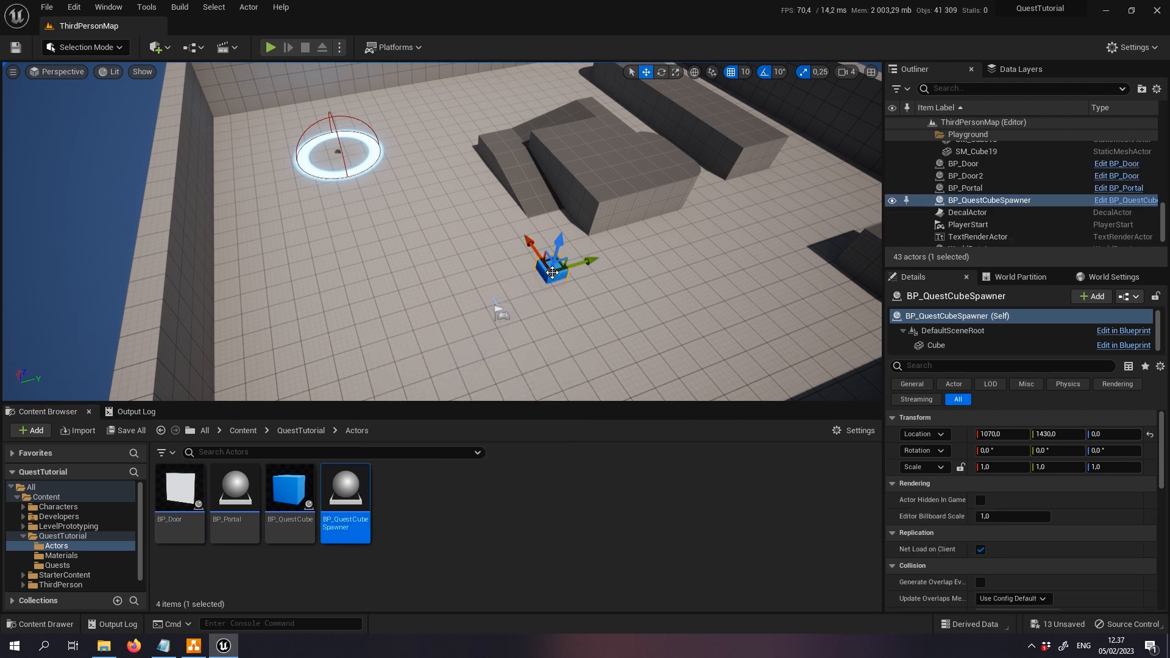
pyautogui.moveTo(601, 241); pyautogui.dragTo(689, 214)
pyautogui.moveTo(622, 200); pyautogui.dragTo(655, 227)
pyautogui.moveTo(656, 230); pyautogui.dragTo(504, 235, button='right')
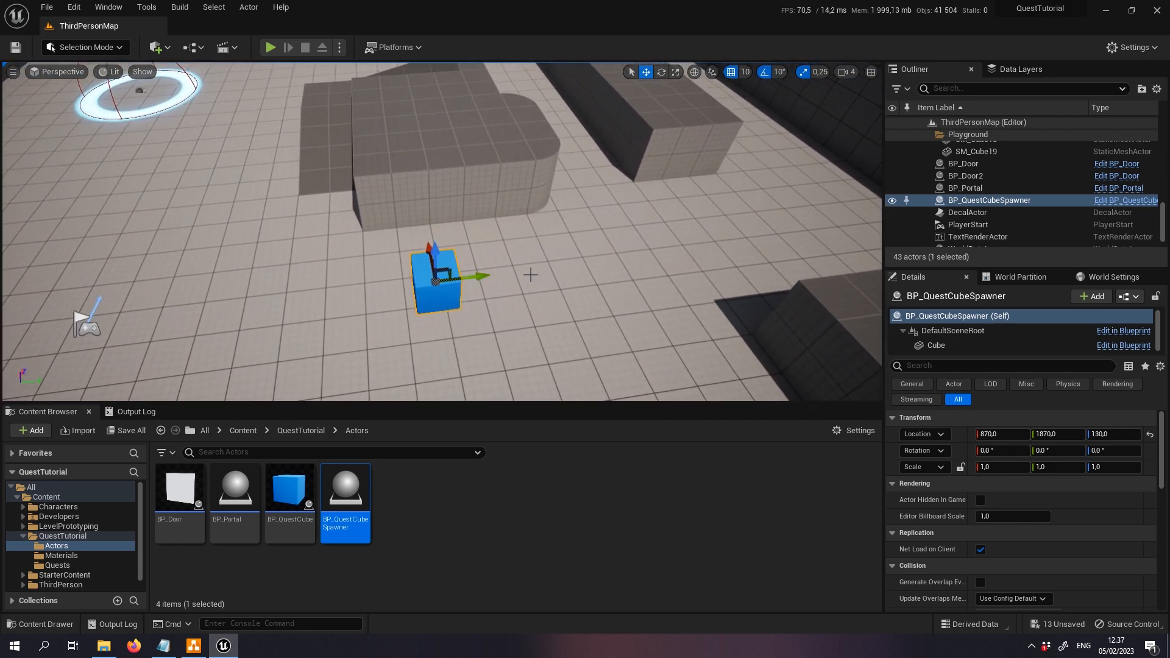
# - Duplicate the cube spawner twice, placing one copy near the long rounded block and the other near the opposite side wall
pyautogui.keyDown('alt'); pyautogui.moveTo(495, 277); pyautogui.dragTo(708, 165); pyautogui.keyUp('alt')
pyautogui.moveTo(665, 198); pyautogui.dragTo(681, 234, button='right')
pyautogui.press('s')
pyautogui.keyDown('alt'); pyautogui.moveTo(660, 245); pyautogui.dragTo(662, 245); pyautogui.keyUp('alt')
pyautogui.moveTo(597, 215); pyautogui.dragTo(603, 250)
pyautogui.moveTo(664, 289); pyautogui.dragTo(210, 265)
# - Duplicate another cube spawner to X 2250, Y 2200 behind the ramp blocks, and save all modified content
pyautogui.keyDown('alt'); pyautogui.moveTo(187, 226); pyautogui.dragTo(551, 129); pyautogui.keyUp('alt')
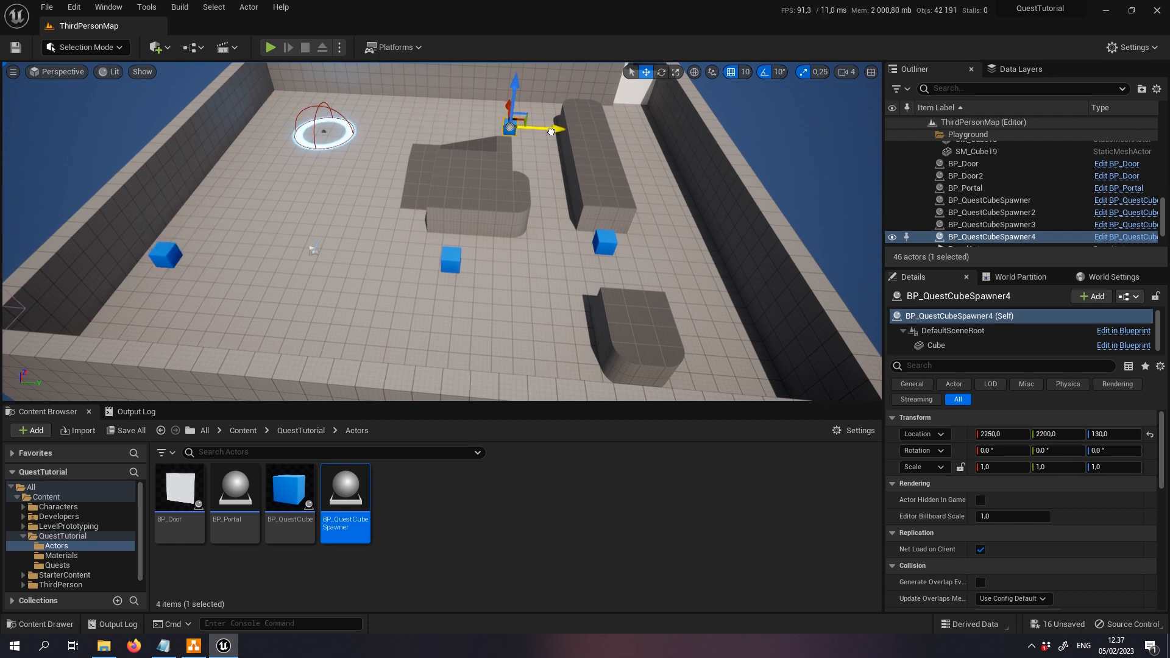
pyautogui.click(126, 430)
pyautogui.click(663, 460)
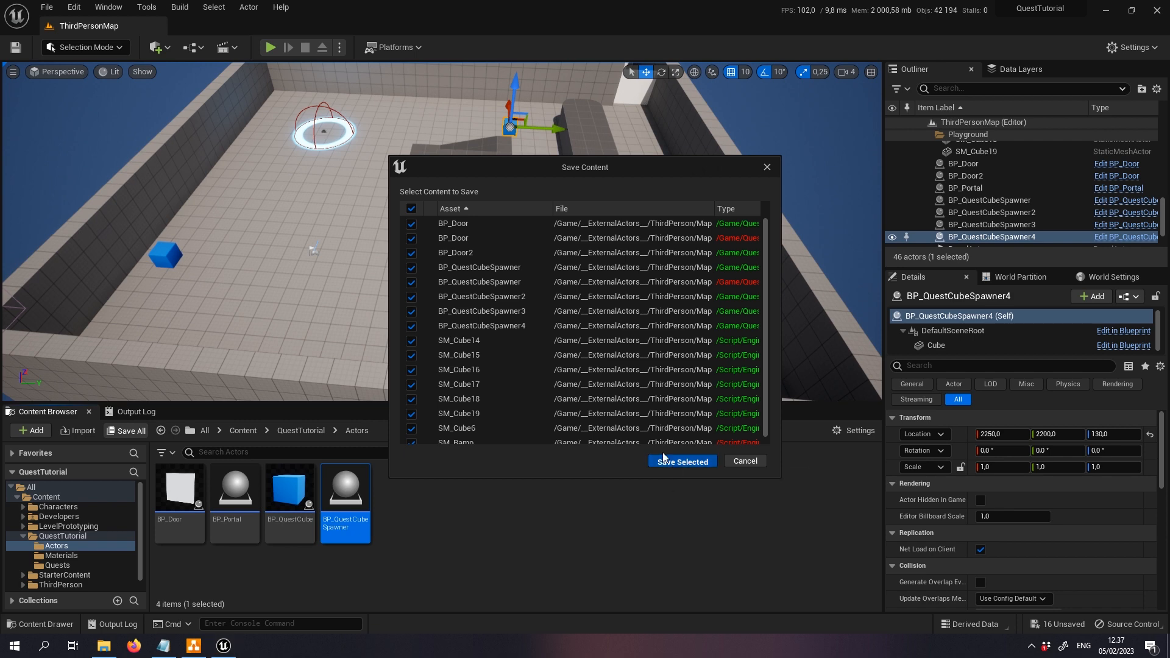
pyautogui.press('w')
pyautogui.moveTo(536, 306); pyautogui.dragTo(444, 287, button='right')
pyautogui.press('s')
pyautogui.press('s')
pyautogui.press('w')
pyautogui.press('w')
pyautogui.moveTo(542, 280); pyautogui.dragTo(564, 282, button='right')
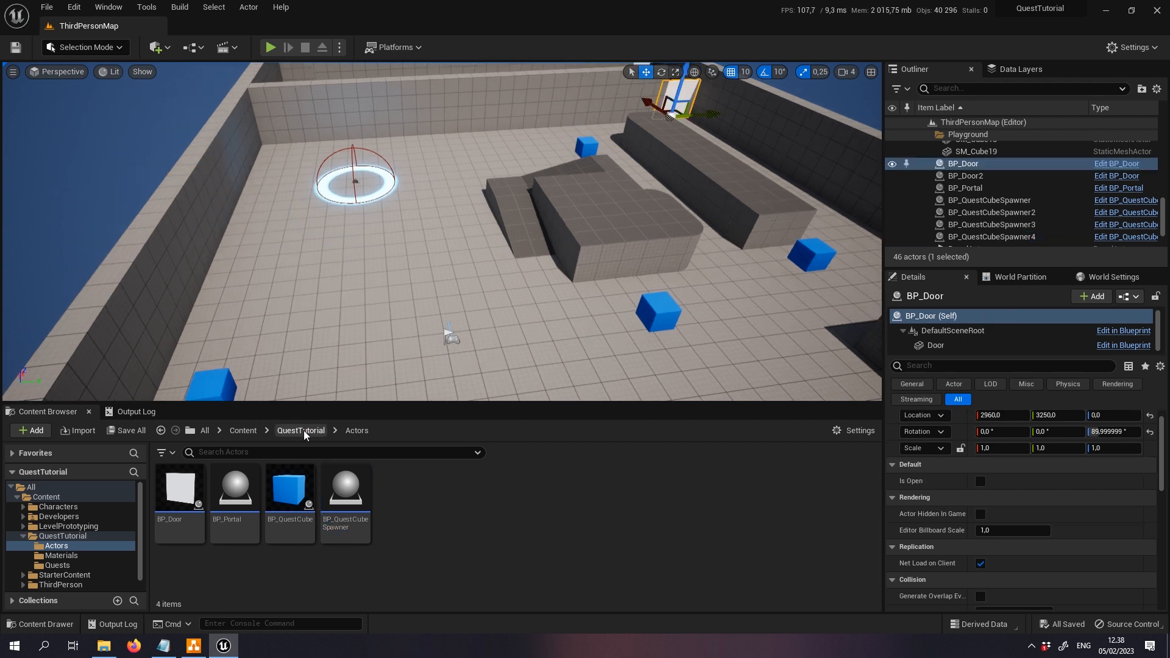
# - Create a Quest Framework Quest asset named CubeQuest in the QuestTutorial project's Quests folder
pyautogui.click(302, 430)
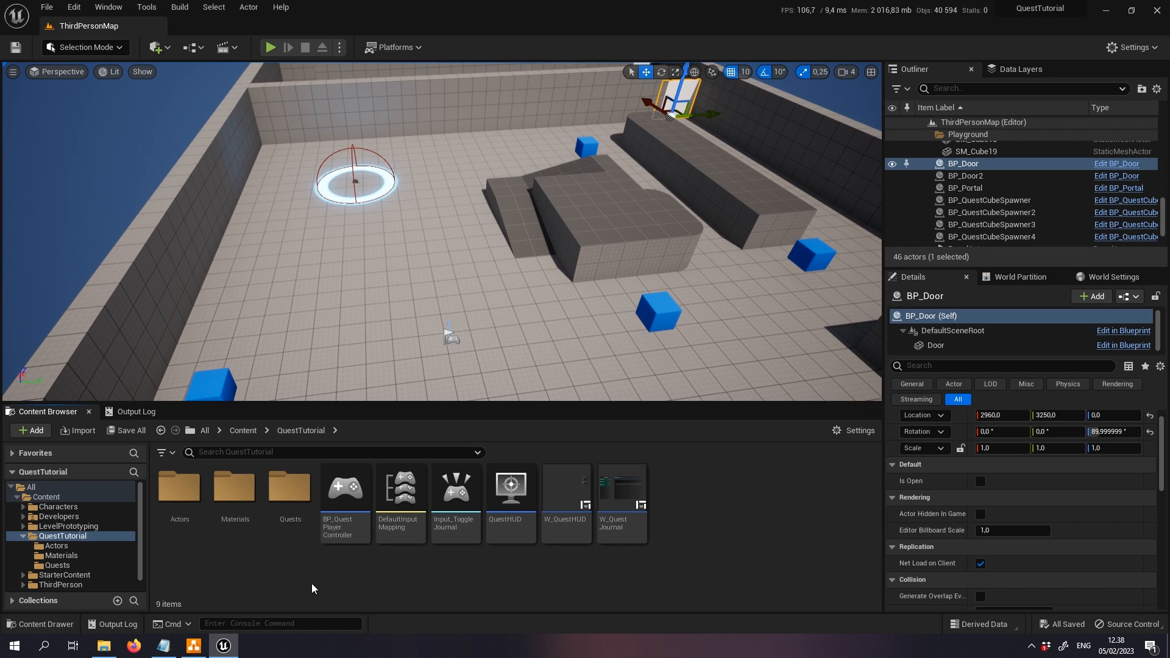
pyautogui.doubleClick(290, 510)
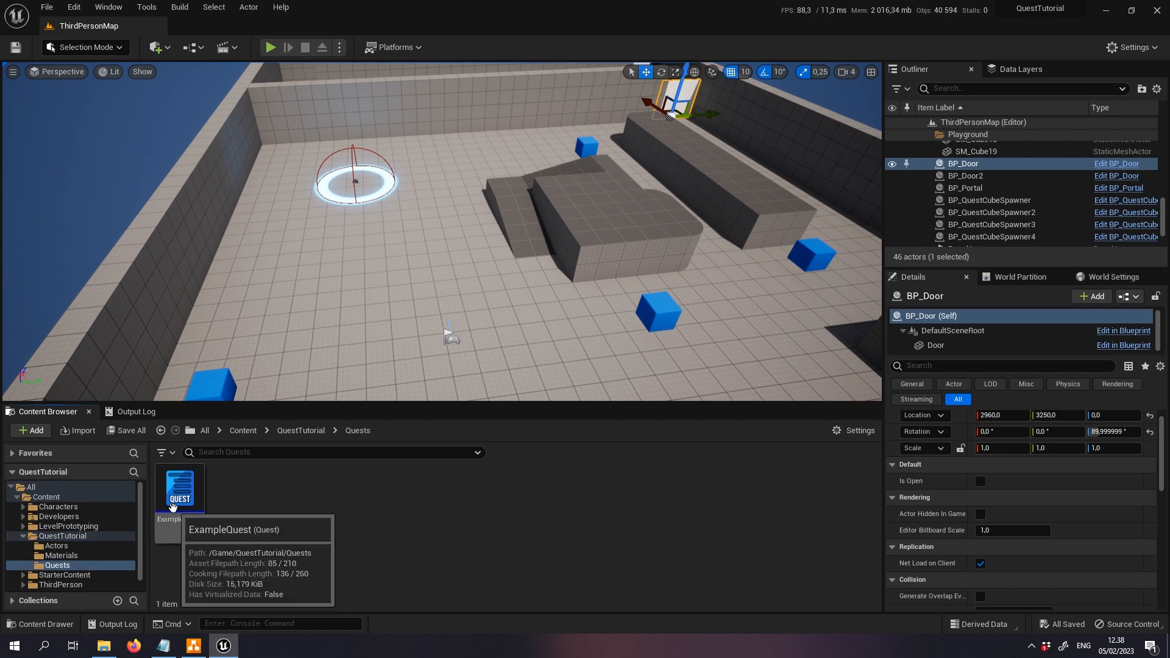
pyautogui.rightClick(251, 507)
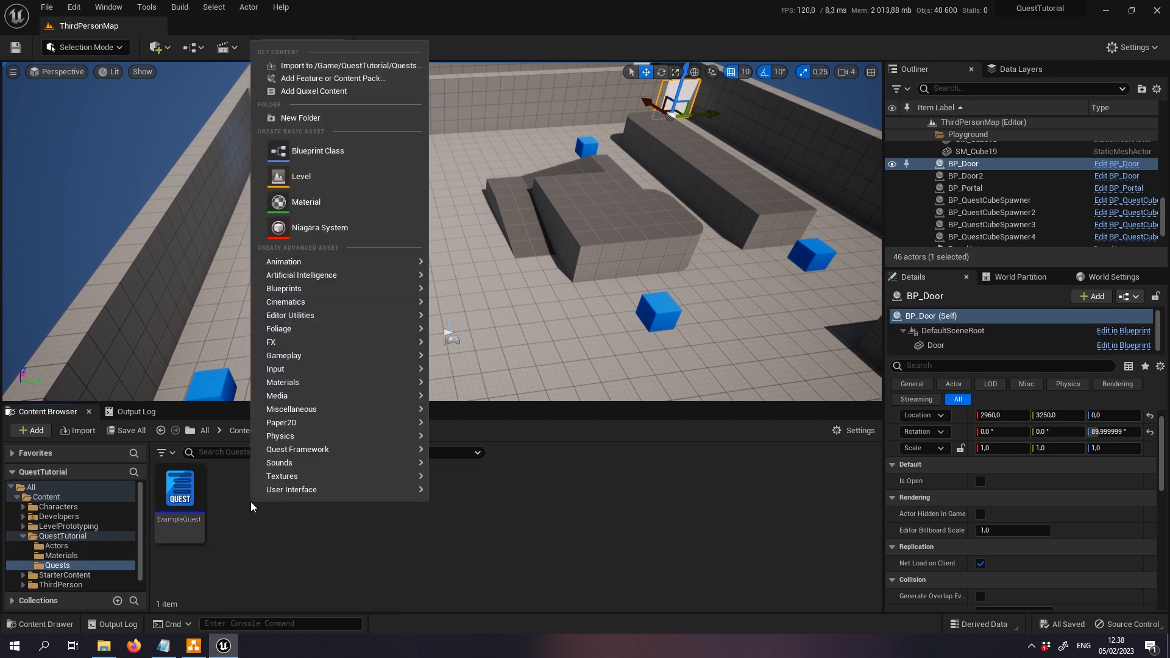
pyautogui.moveTo(315, 451)
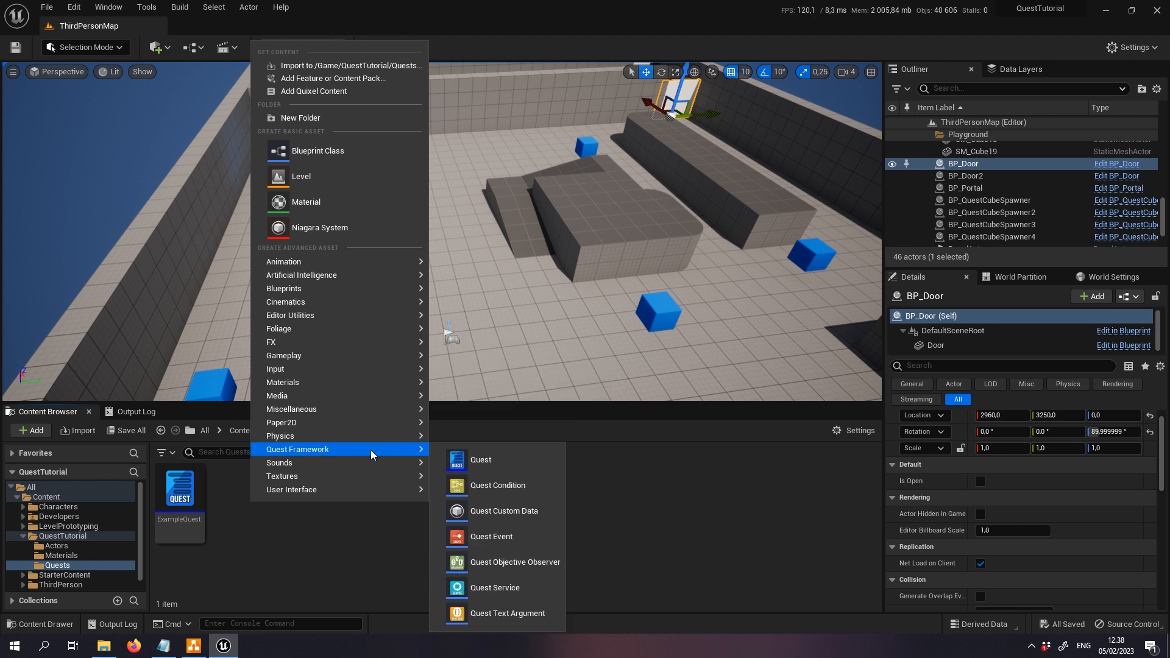
pyautogui.click(481, 460)
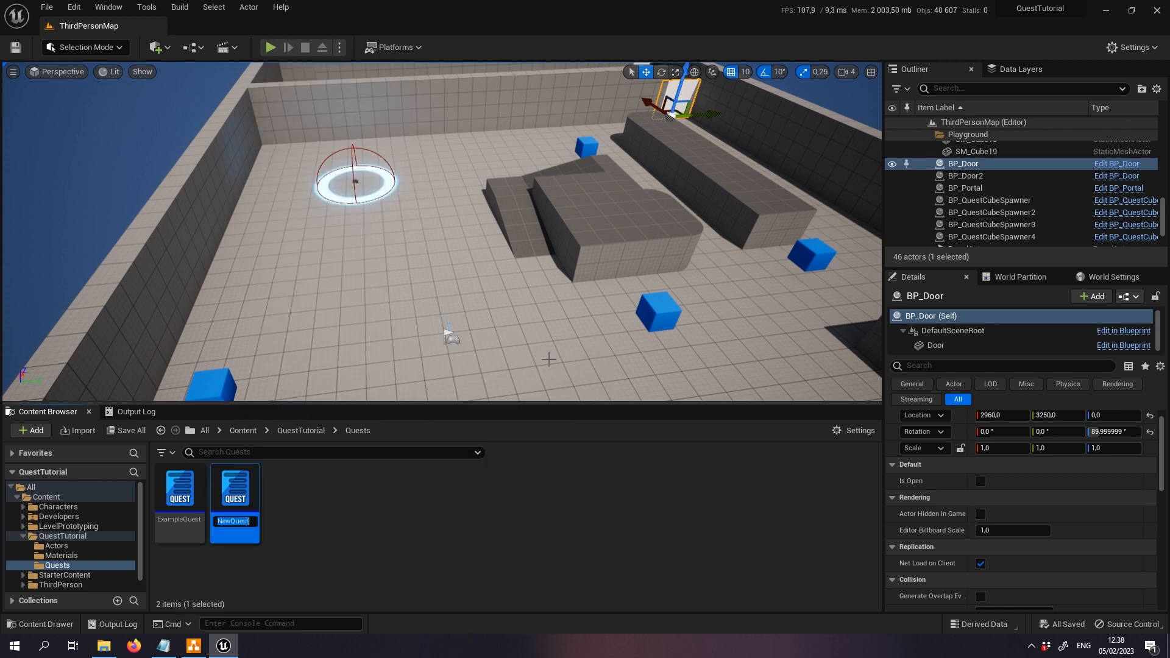
pyautogui.write('CubeQuest')
pyautogui.press('Return')
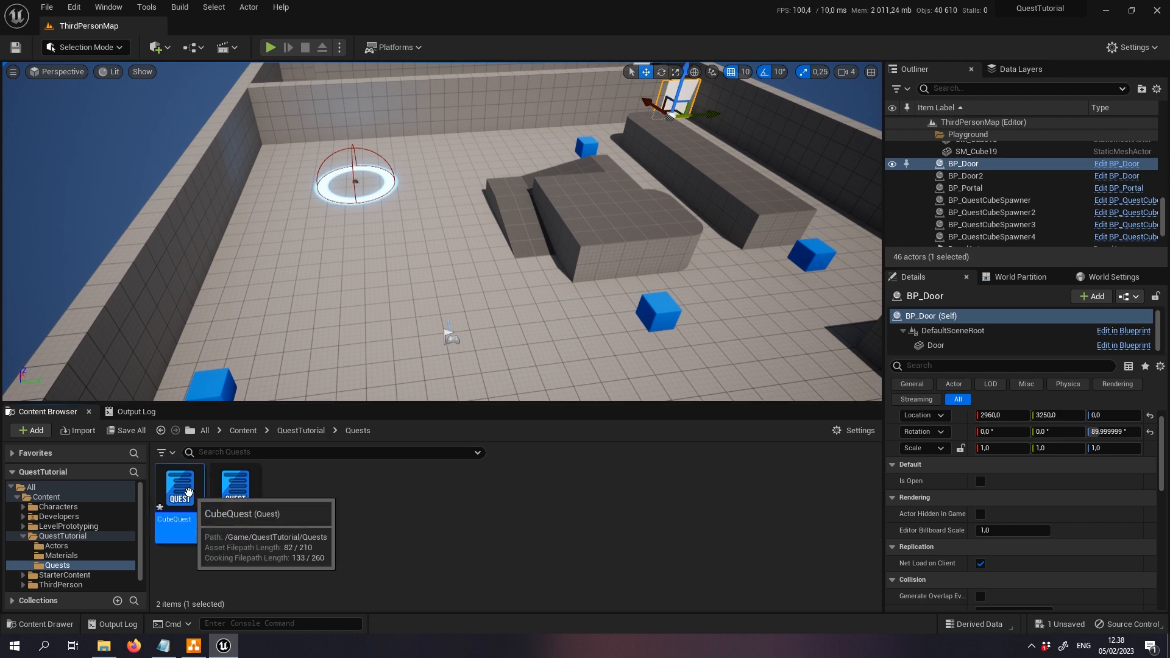
# - Open CubeQuest as a docked editor, set its display name to "Cube Portal", and shift the Root node slightly upward
pyautogui.doubleClick(188, 492)
pyautogui.moveTo(183, 70); pyautogui.dragTo(244, 31)
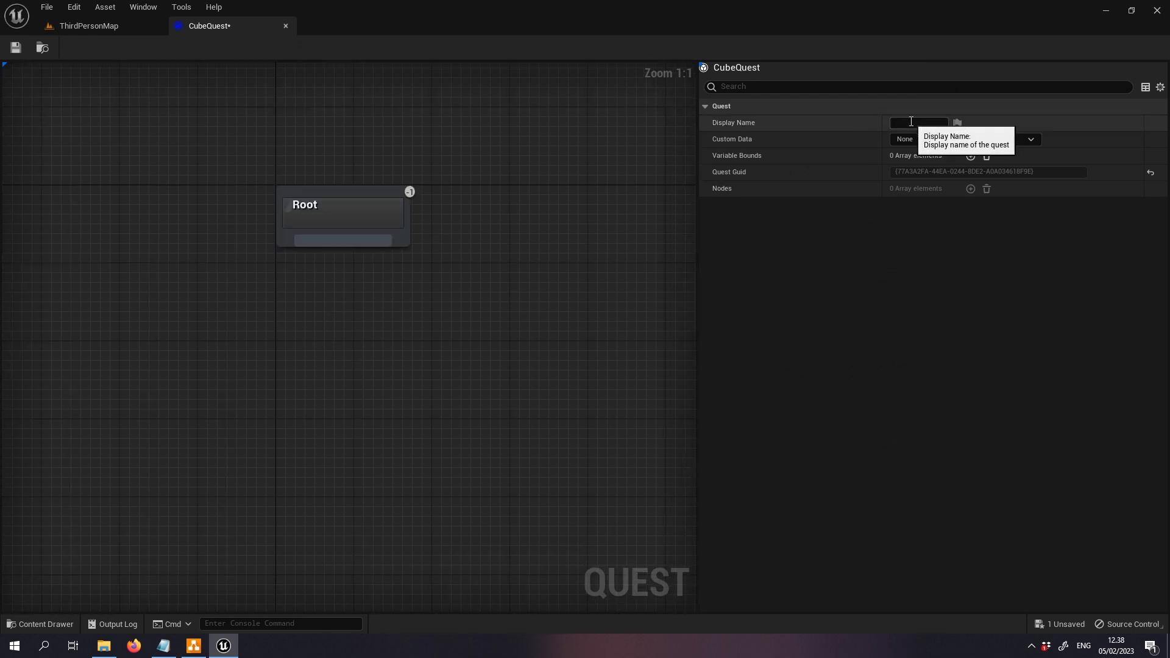
pyautogui.click(911, 122)
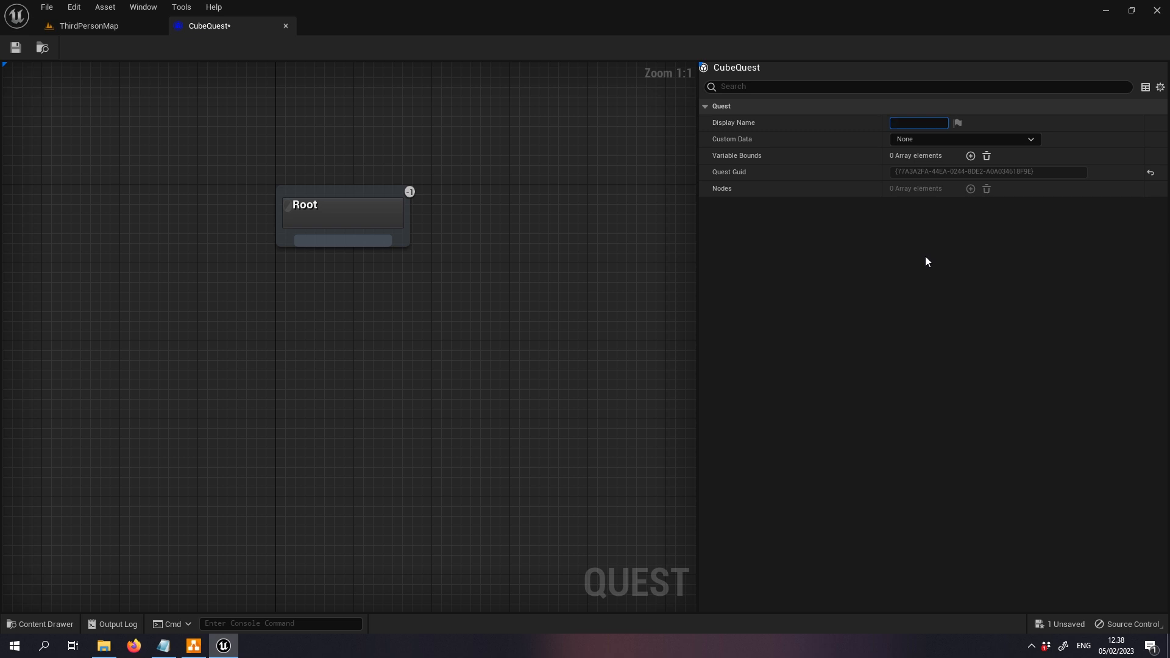
pyautogui.write('Cube Portal')
pyautogui.press('Return')
pyautogui.moveTo(374, 218); pyautogui.dragTo(381, 197)
pyautogui.click(469, 259)
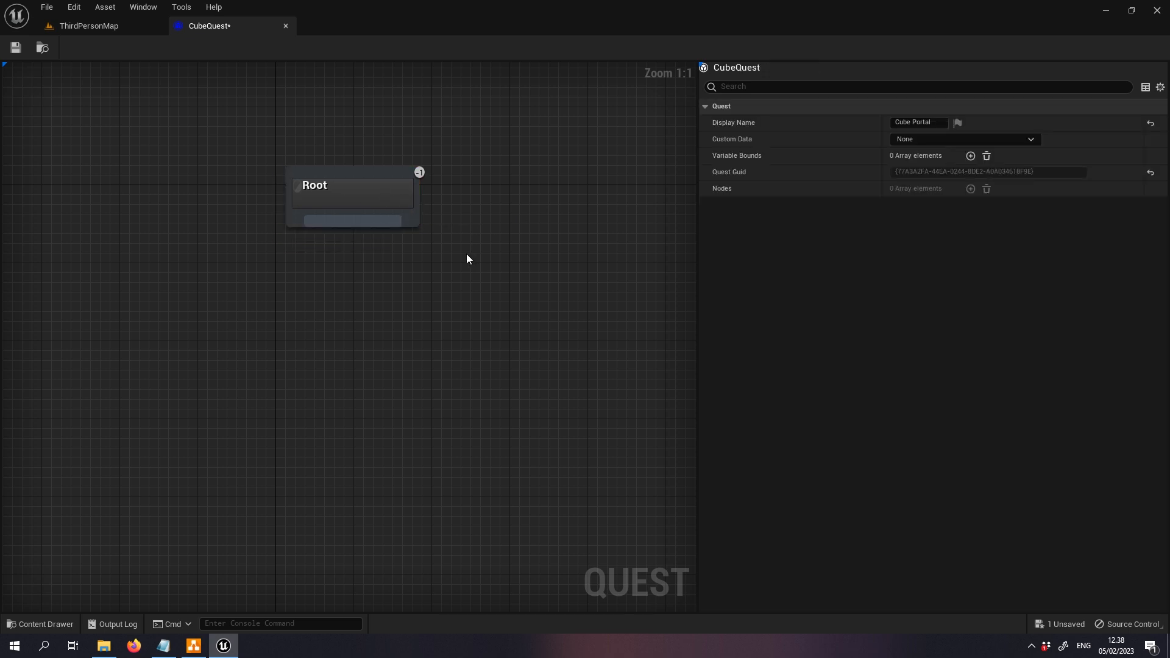
# - Check the first stage of the quest flowchart in draw.io and return to the CubeQuest graph in Unreal Editor
pyautogui.moveTo(194, 645)
pyautogui.click(237, 610)
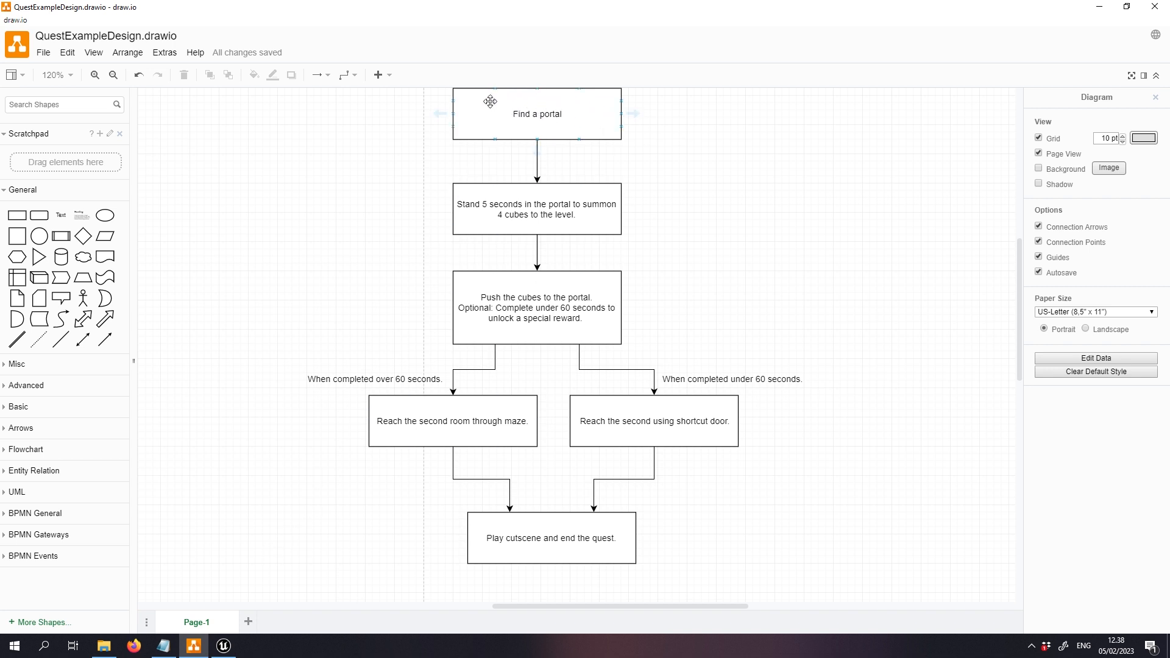
pyautogui.click(225, 650)
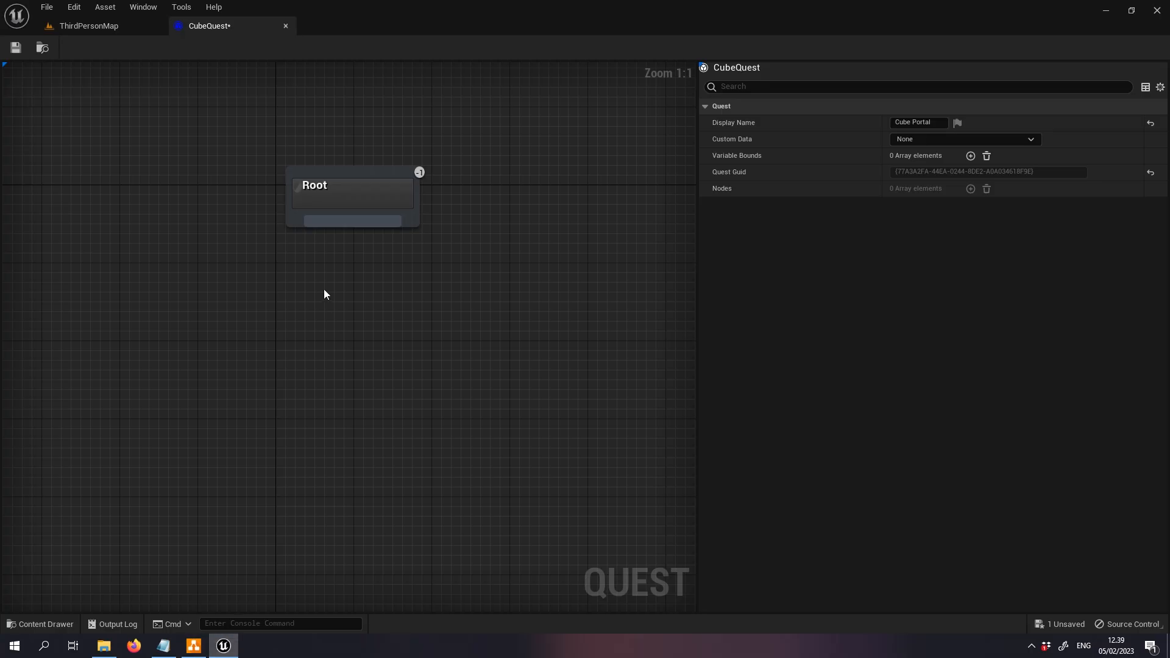
# - Add a Quest Stage connected beneath the Root node and set its logical name to find_portal
pyautogui.moveTo(356, 224); pyautogui.dragTo(359, 287)
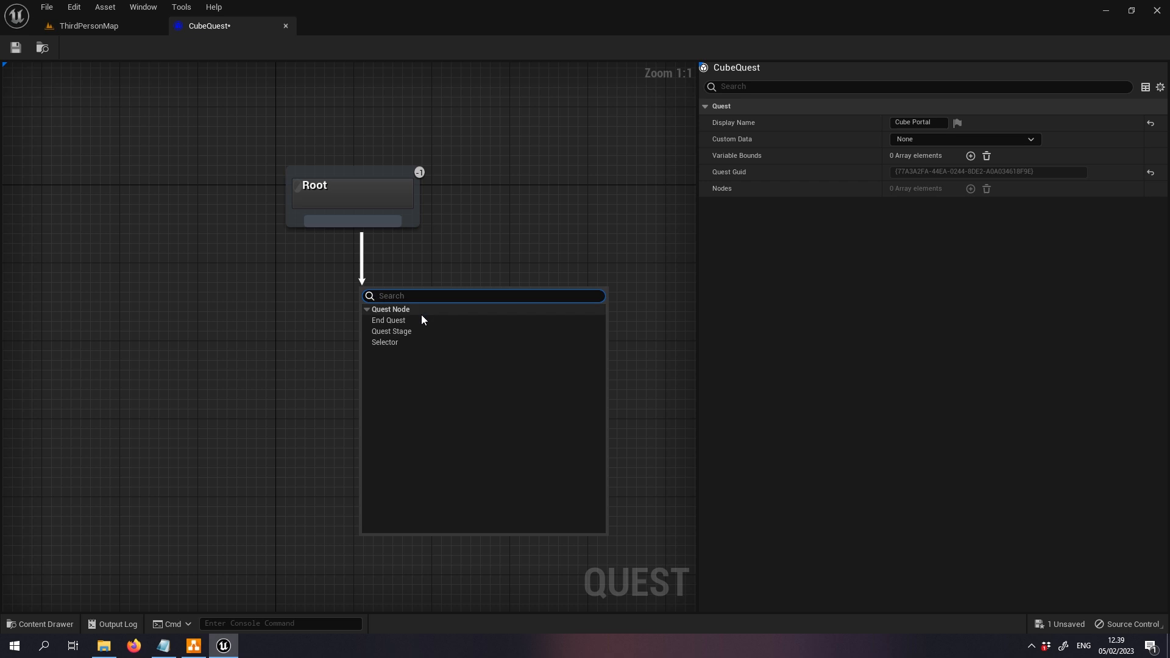
pyautogui.click(417, 331)
pyautogui.moveTo(416, 329); pyautogui.dragTo(367, 309)
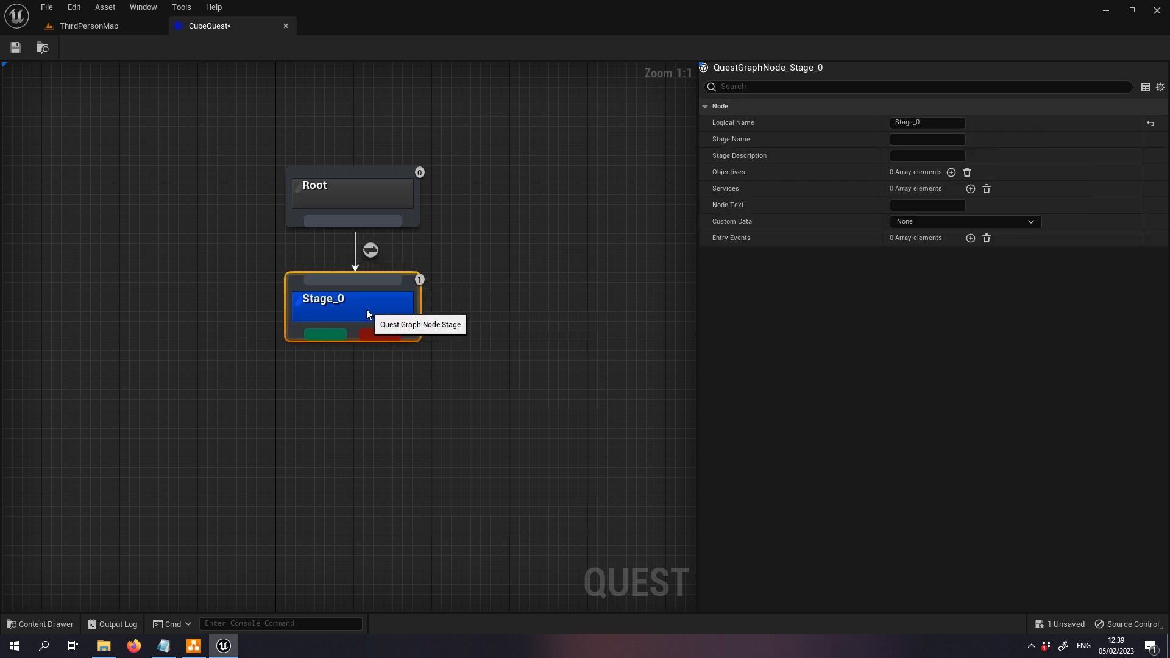
pyautogui.click(920, 123)
pyautogui.write('find:_')
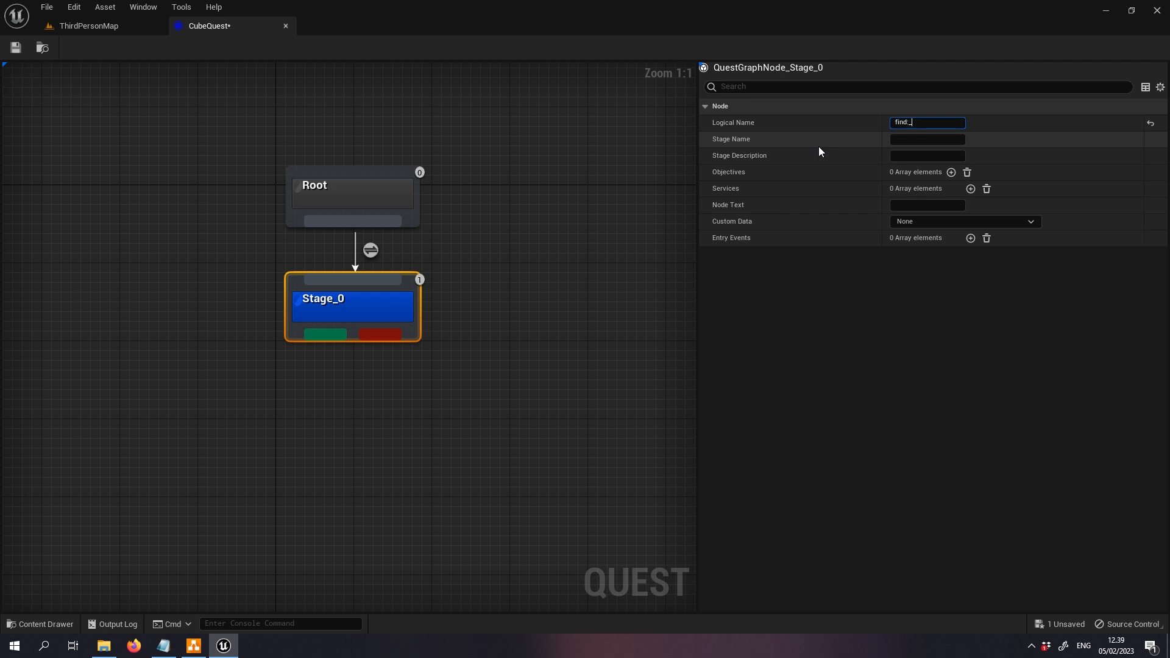
pyautogui.write('_portal')
pyautogui.press('Return')
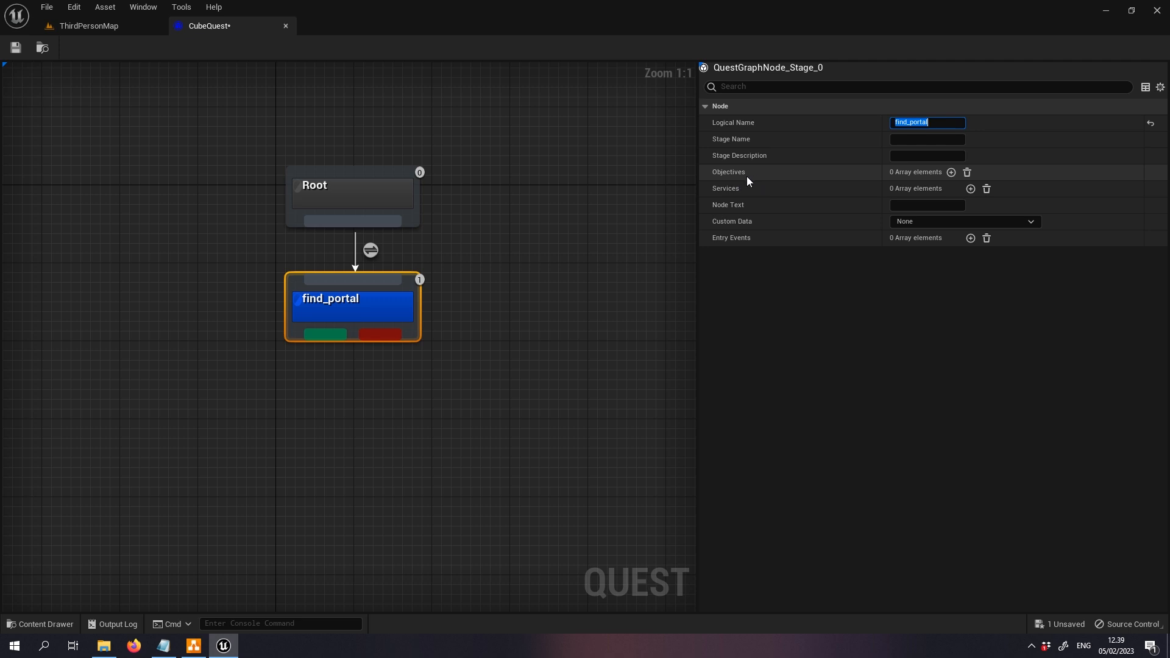
# - Add an objective named find_portal to the stage, with the short description "Find a portal."
pyautogui.click(951, 172)
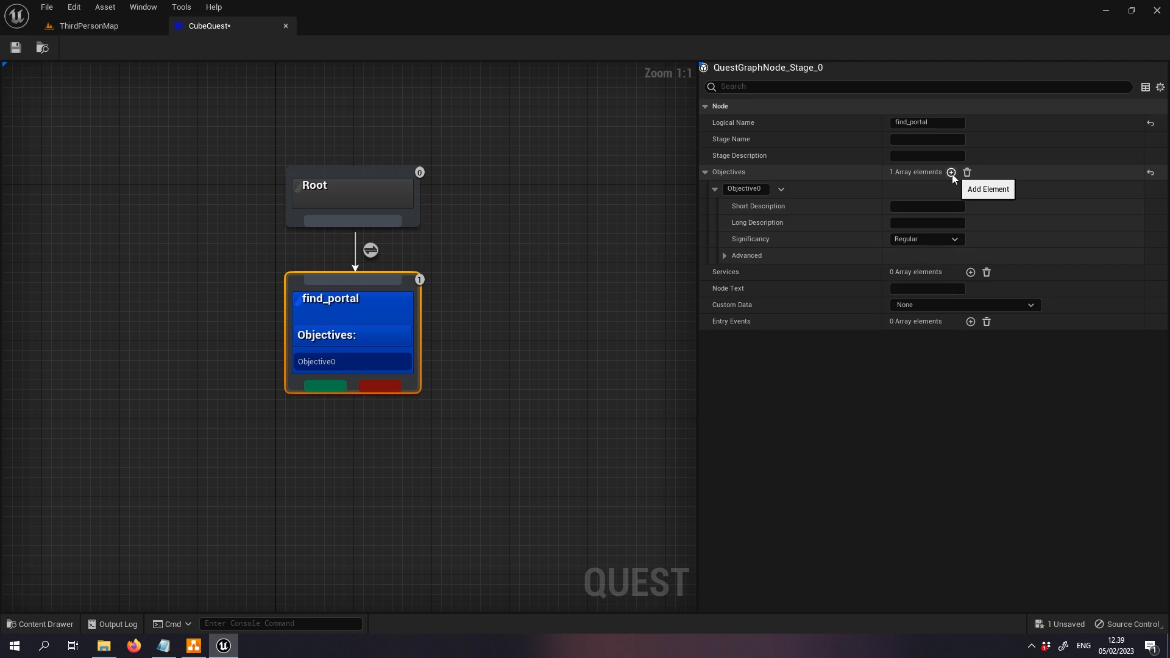
pyautogui.click(761, 189)
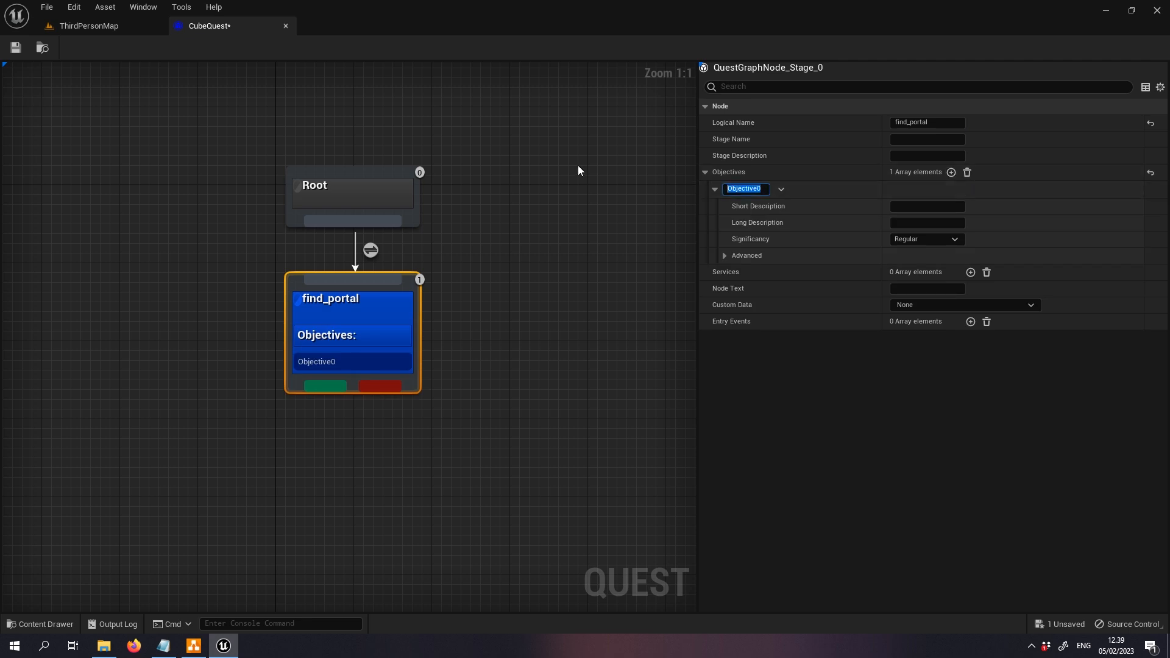
pyautogui.write('find_portal')
pyautogui.press('Return')
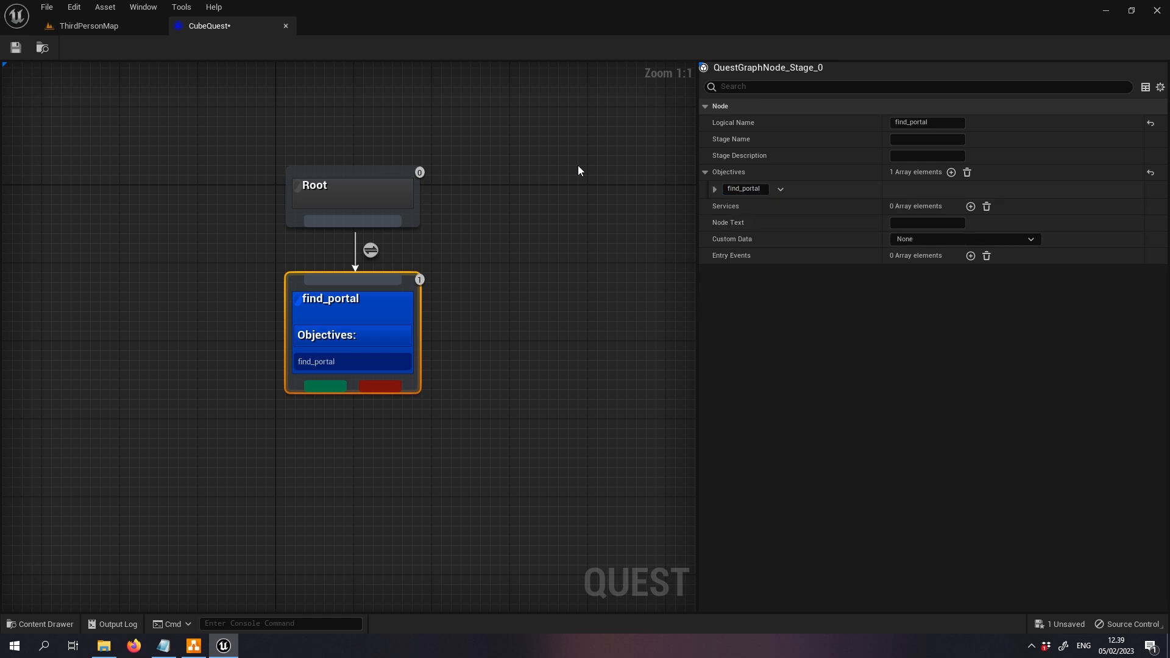
pyautogui.click(714, 190)
pyautogui.click(931, 209)
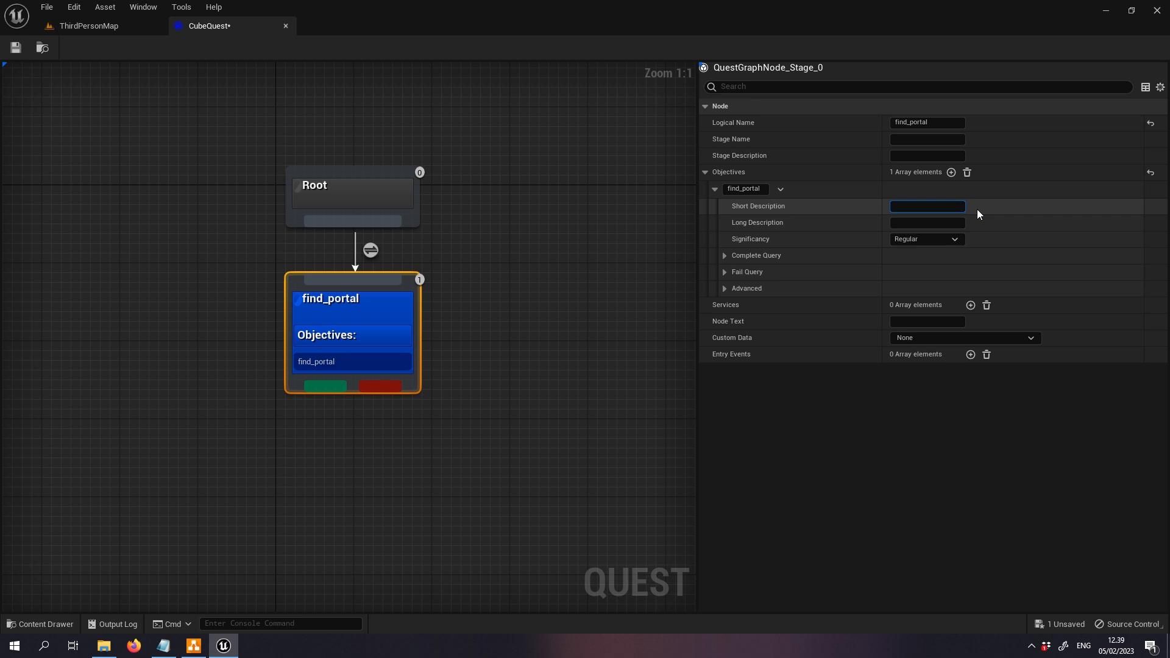
pyautogui.write('Find a portal.')
pyautogui.click(879, 448)
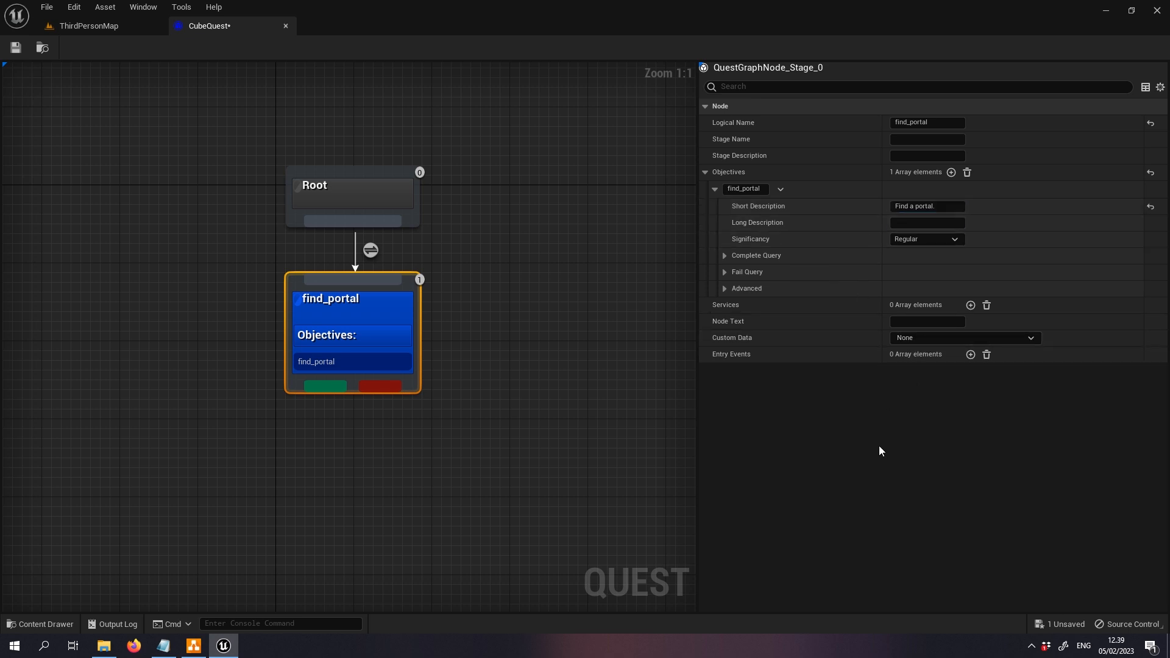
# - Add a complete-query comparison to the find_portal objective requiring a new Bool variable entered_portal to equal true
pyautogui.click(724, 255)
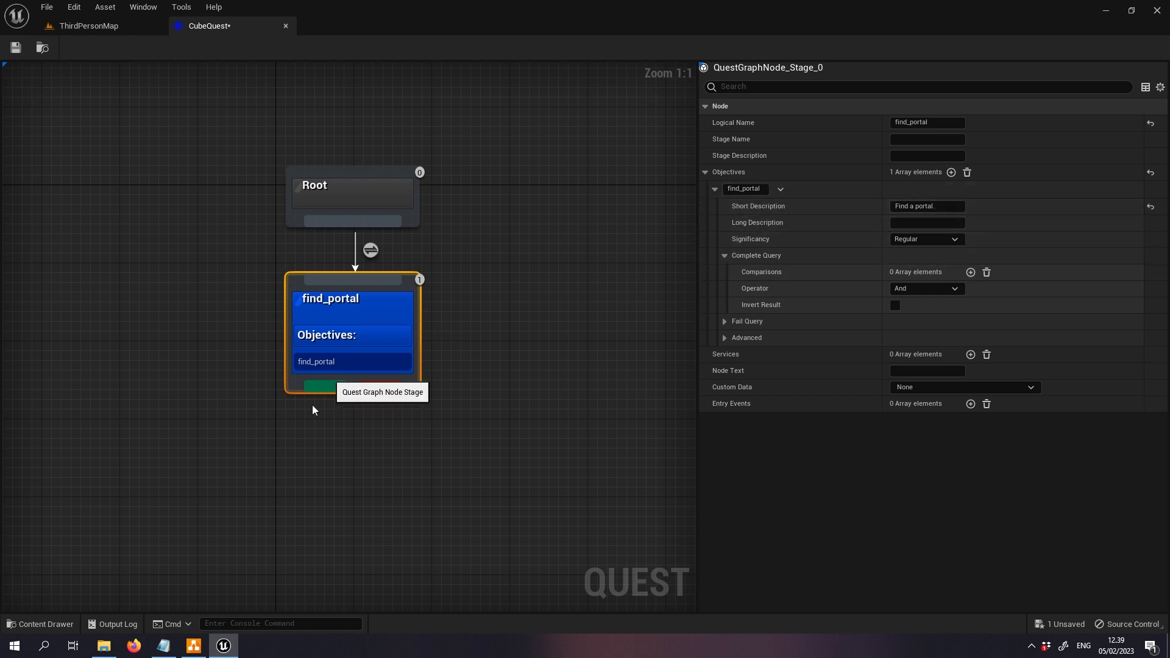
pyautogui.click(89, 26)
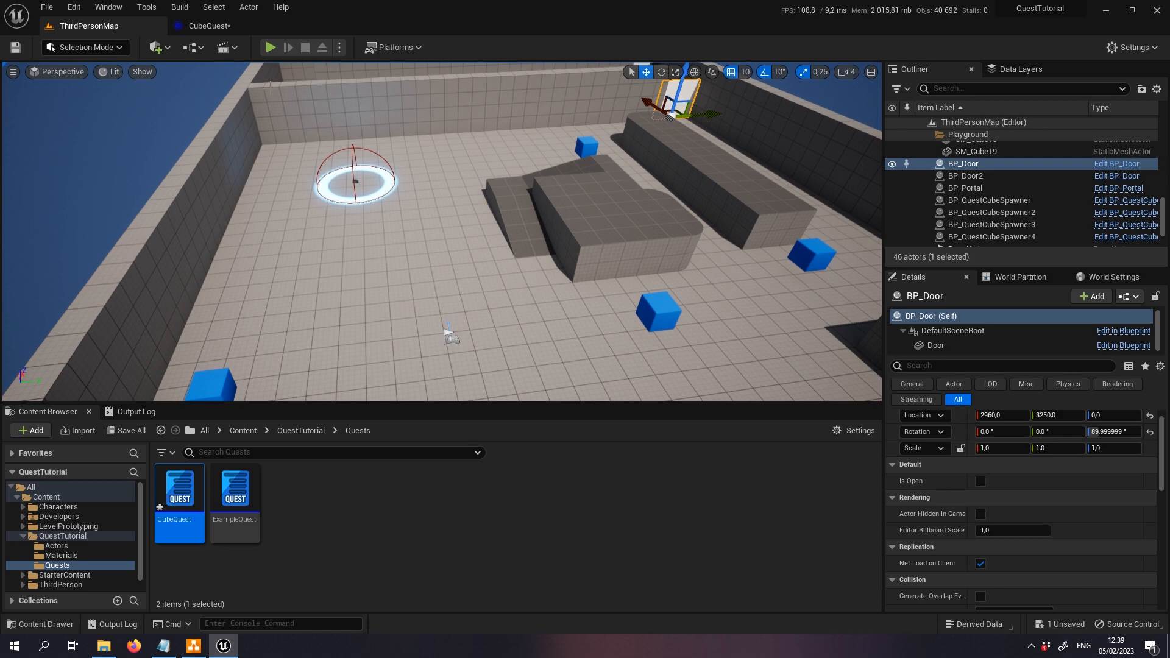
pyautogui.click(207, 26)
pyautogui.moveTo(542, 339); pyautogui.dragTo(505, 302, button='right')
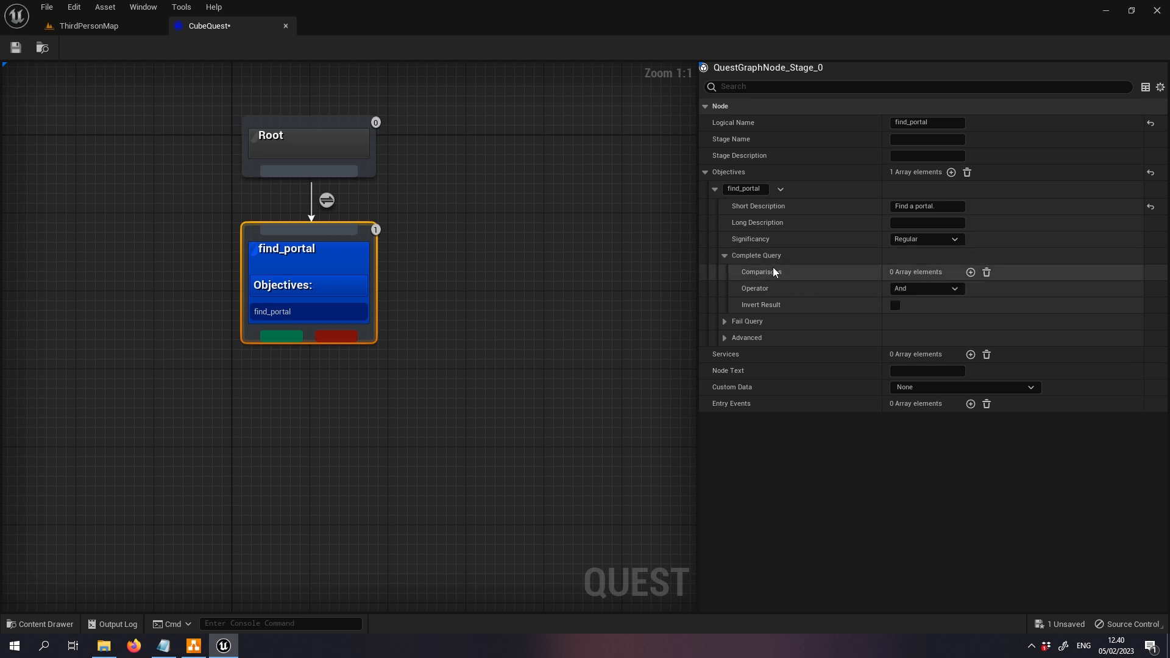
pyautogui.click(971, 272)
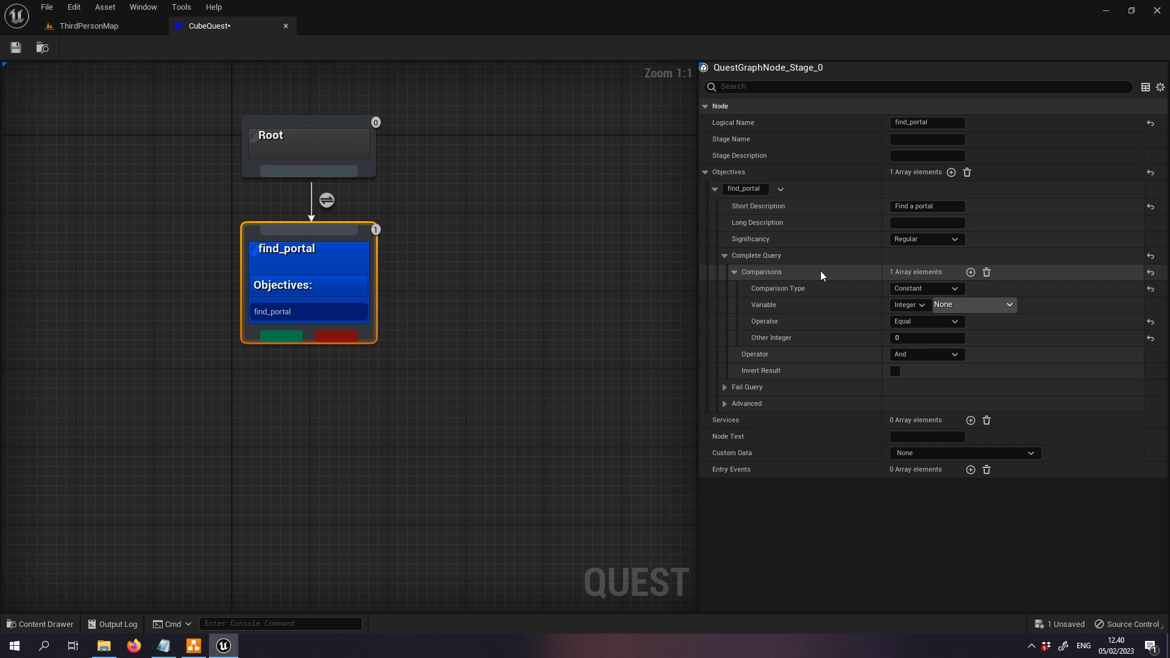
pyautogui.click(911, 306)
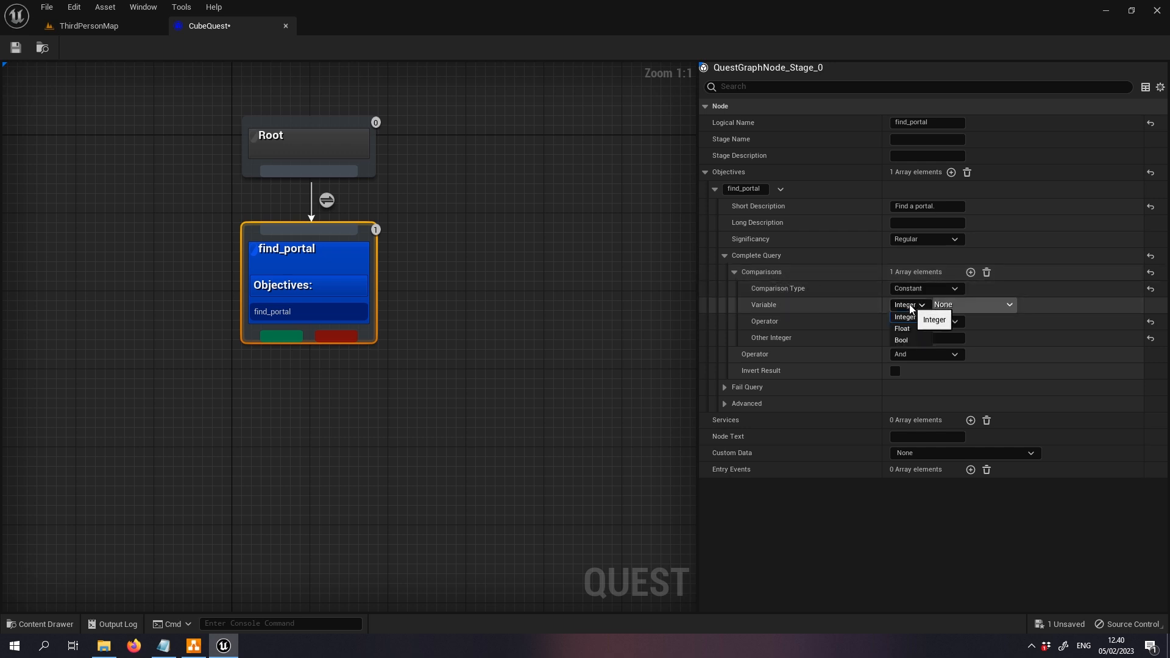
pyautogui.click(911, 339)
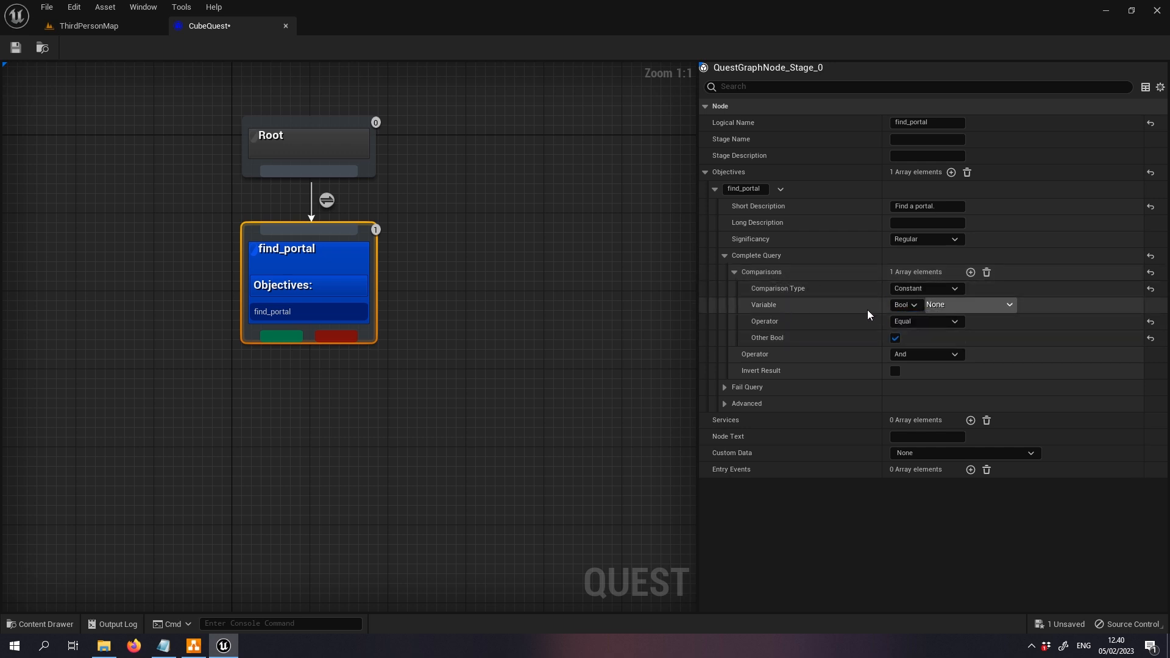
pyautogui.click(971, 305)
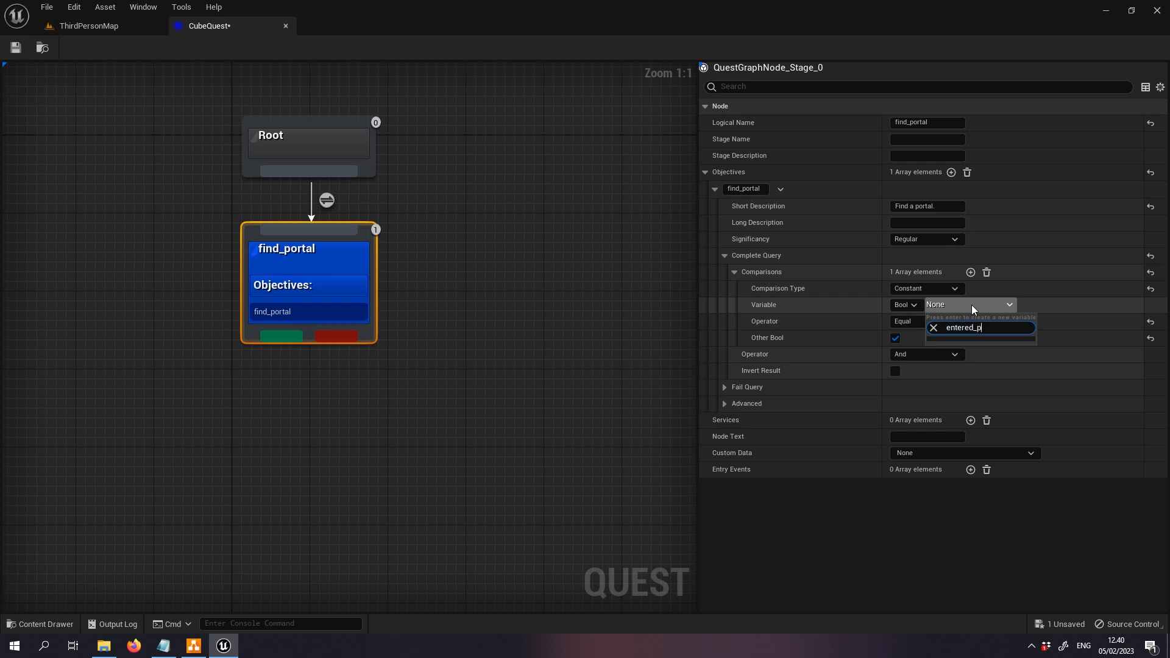
pyautogui.write('al')
pyautogui.press('Return')
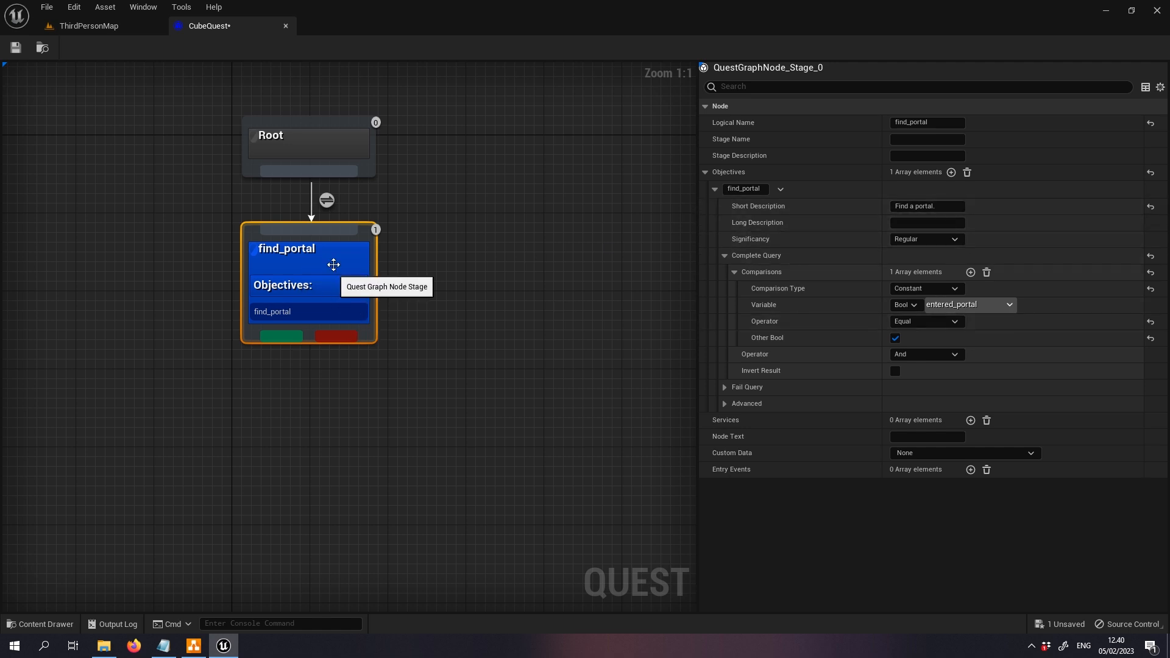
# - Add a completed End Quest node linked from the find_portal stage's green success output and position it directly beneath
pyautogui.moveTo(504, 335); pyautogui.dragTo(496, 252, button='right')
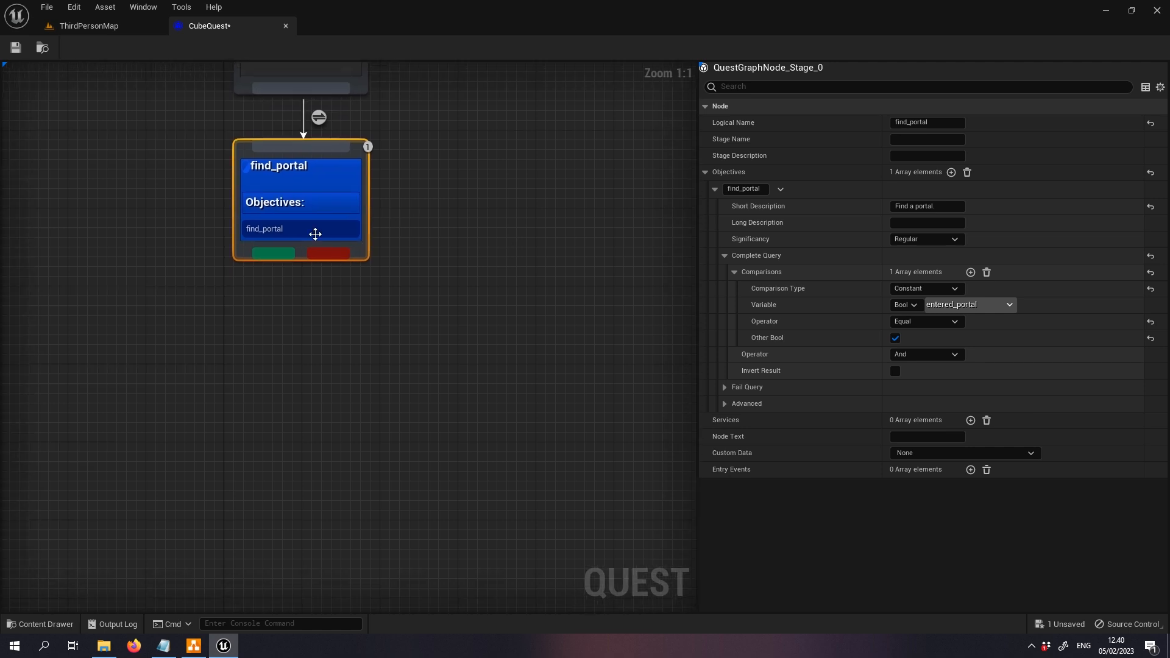
pyautogui.moveTo(274, 256); pyautogui.dragTo(267, 322)
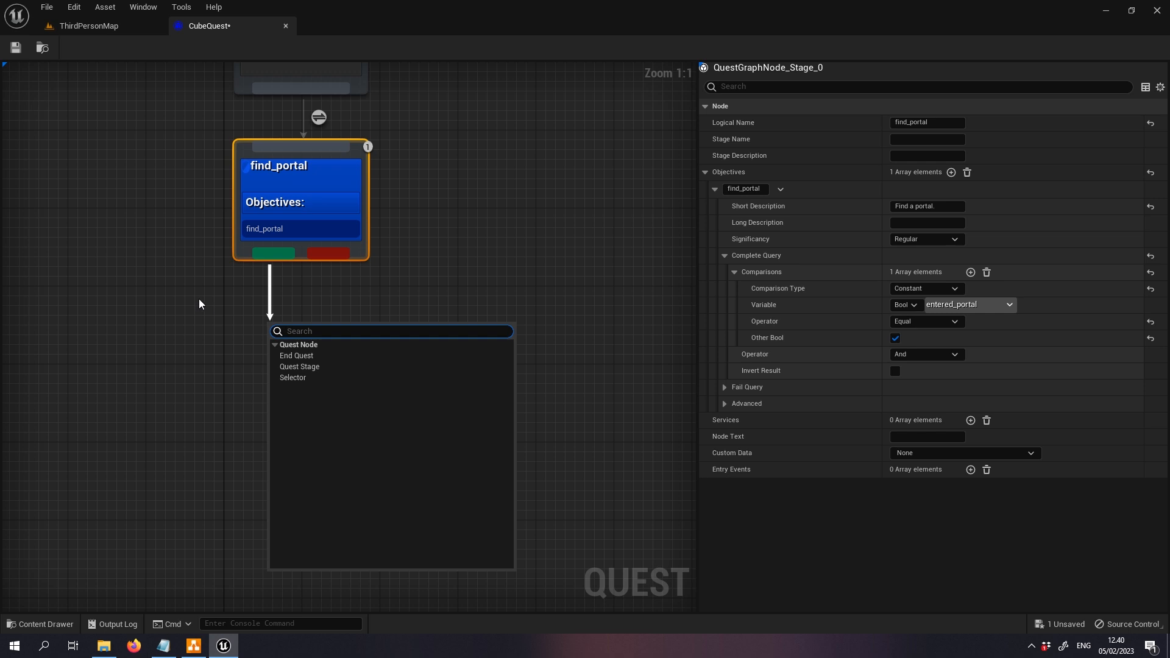
pyautogui.click(198, 299)
pyautogui.moveTo(280, 270); pyautogui.dragTo(294, 310, button='right')
pyautogui.click(284, 297)
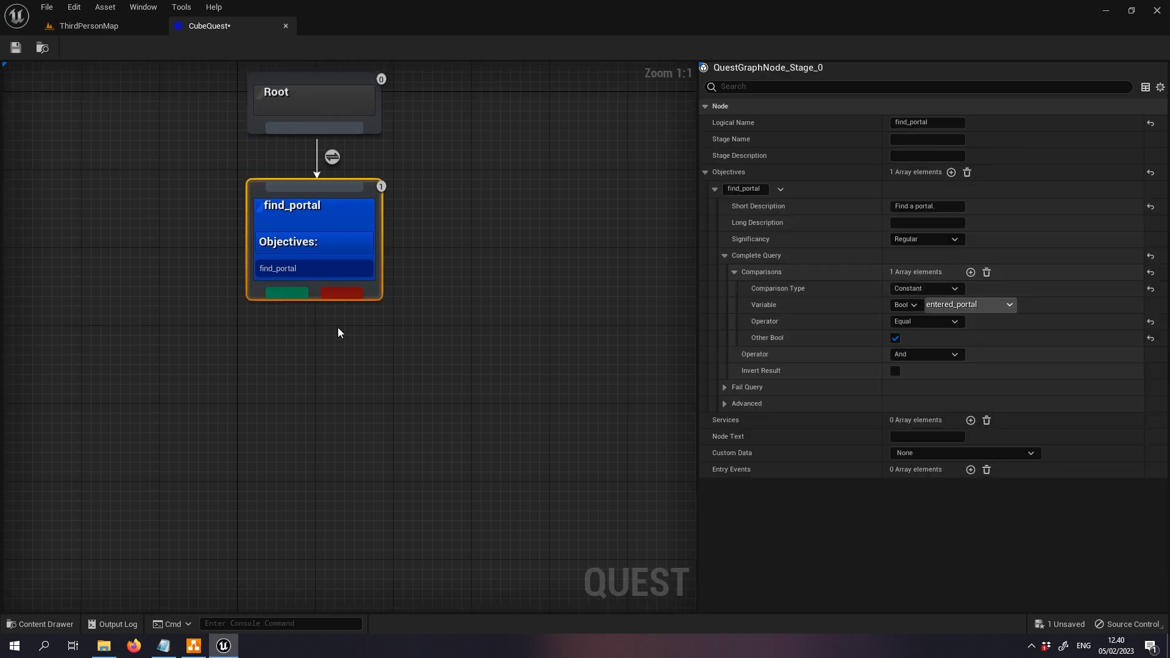
pyautogui.moveTo(290, 296); pyautogui.dragTo(289, 367)
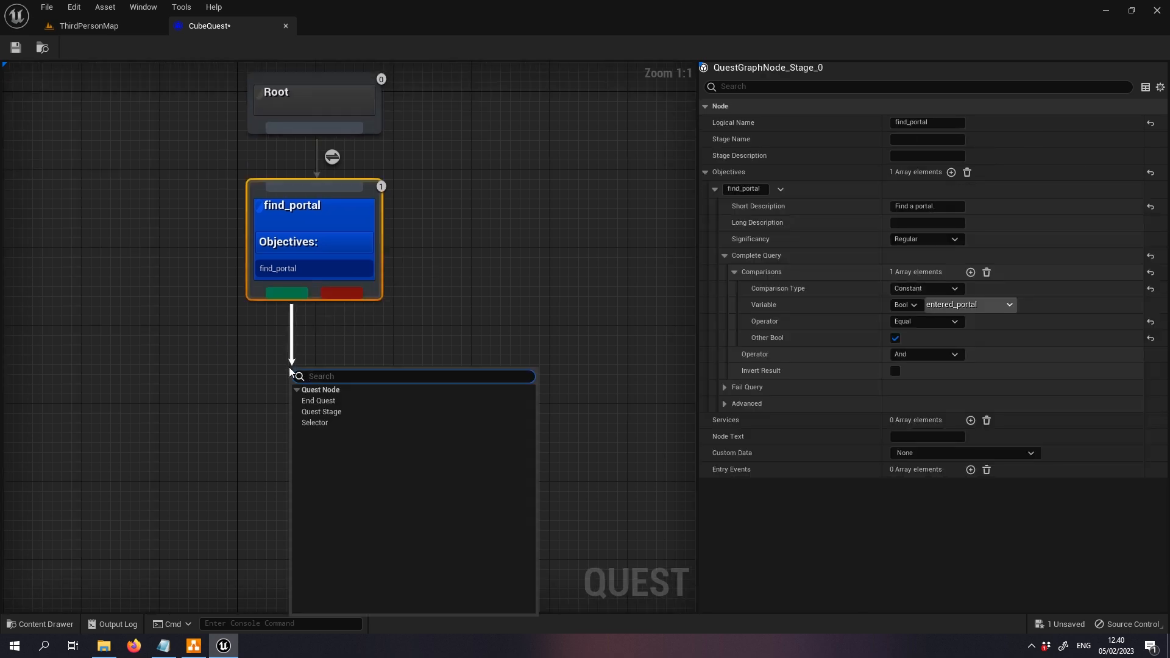
pyautogui.click(329, 400)
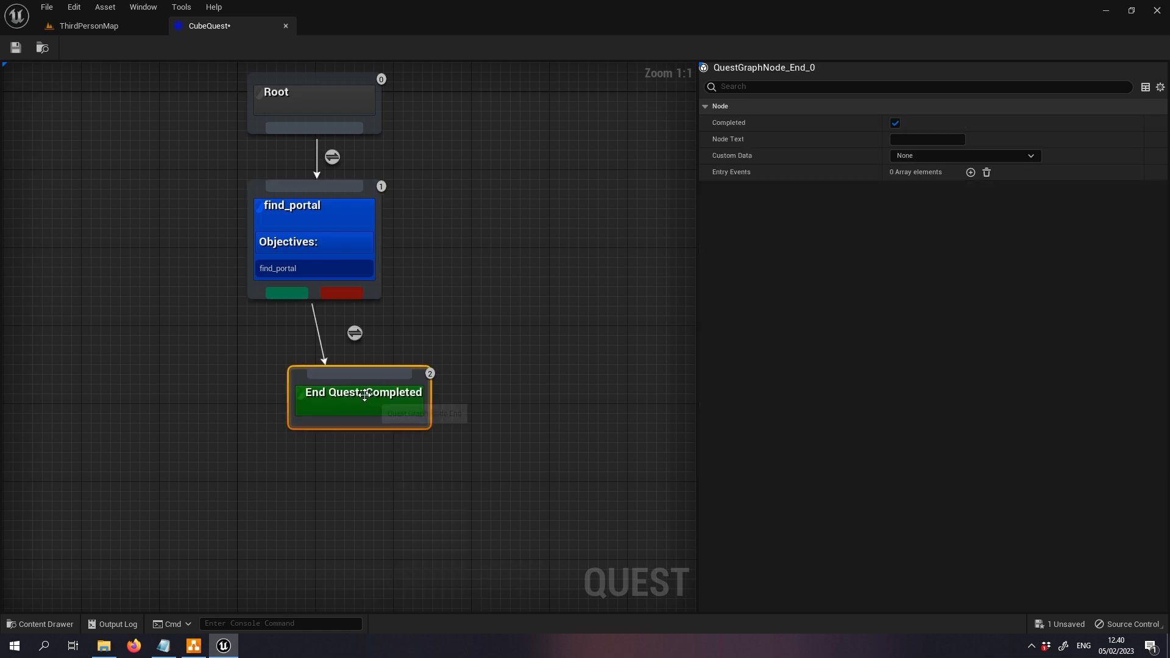
pyautogui.moveTo(402, 409); pyautogui.dragTo(390, 375, button='right')
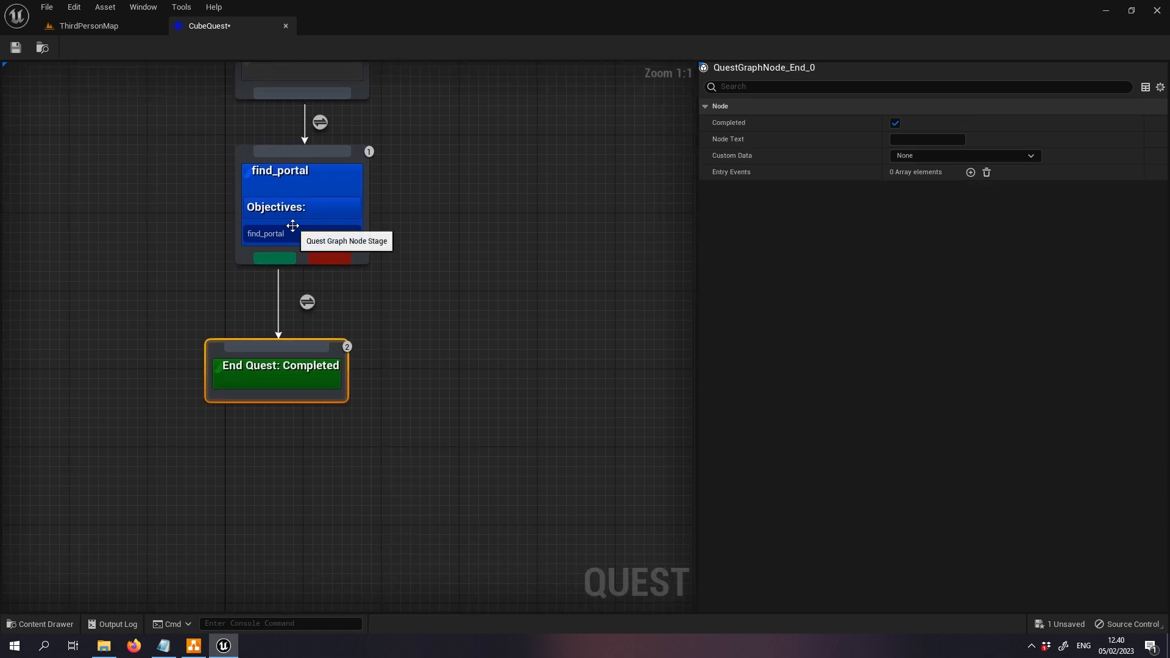
# - Save CubeQuest, set the Create Quest Context node's quest to CubeQuest in BP_QuestPlayerController, and save the blueprint
pyautogui.click(12, 50)
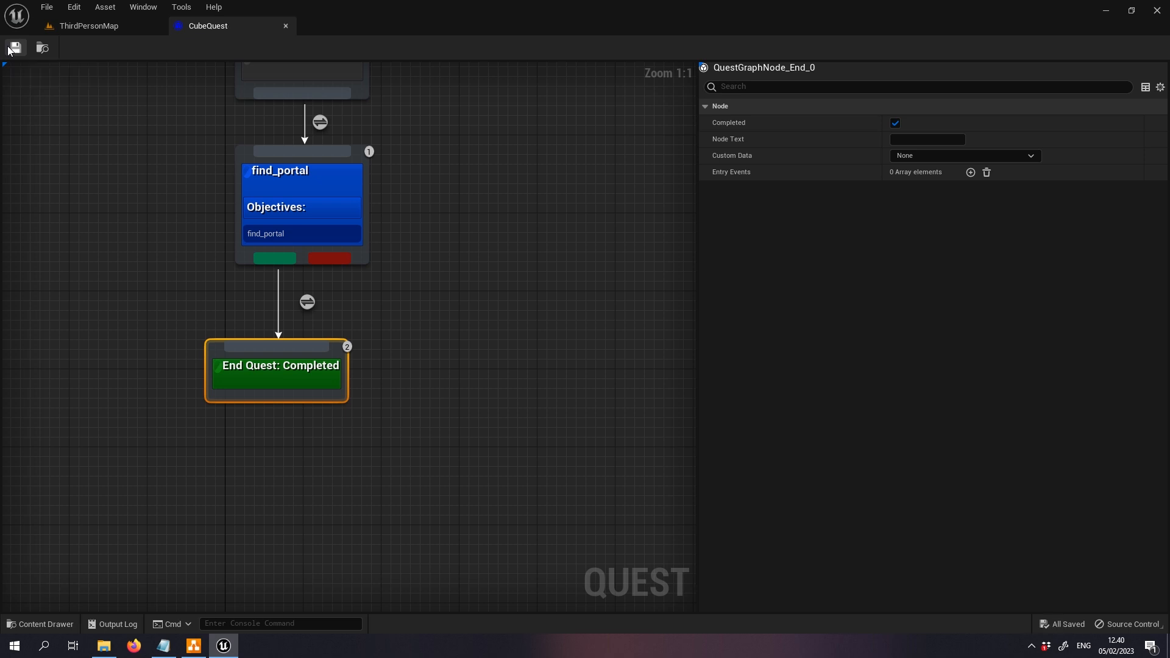
pyautogui.click(125, 27)
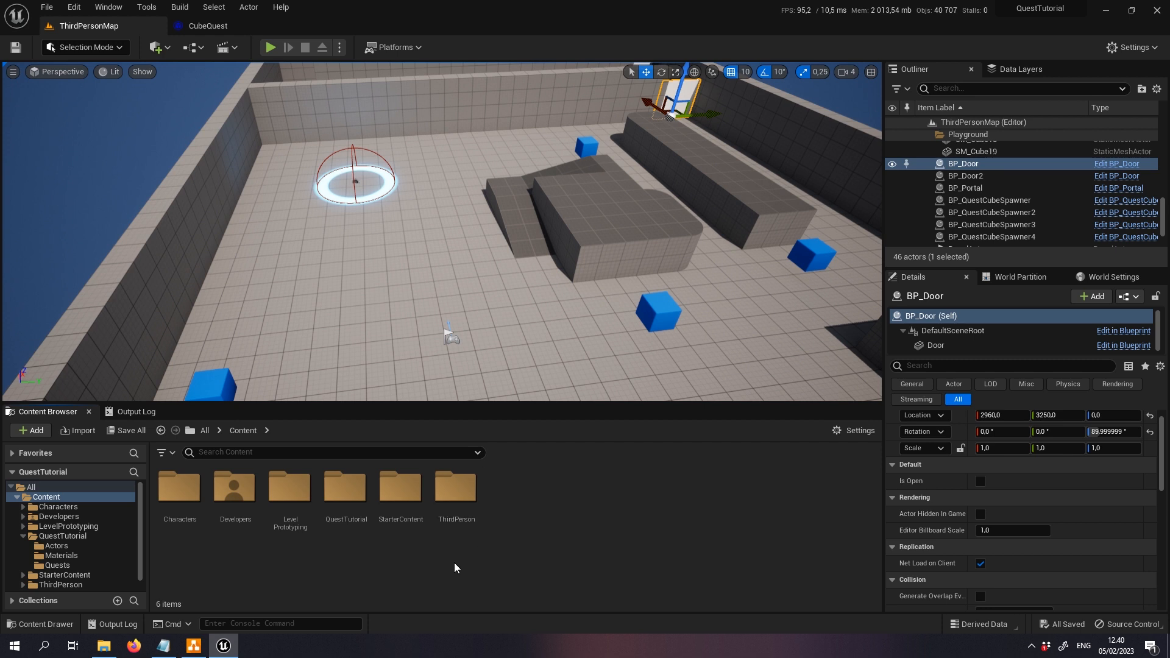
pyautogui.doubleClick(346, 490)
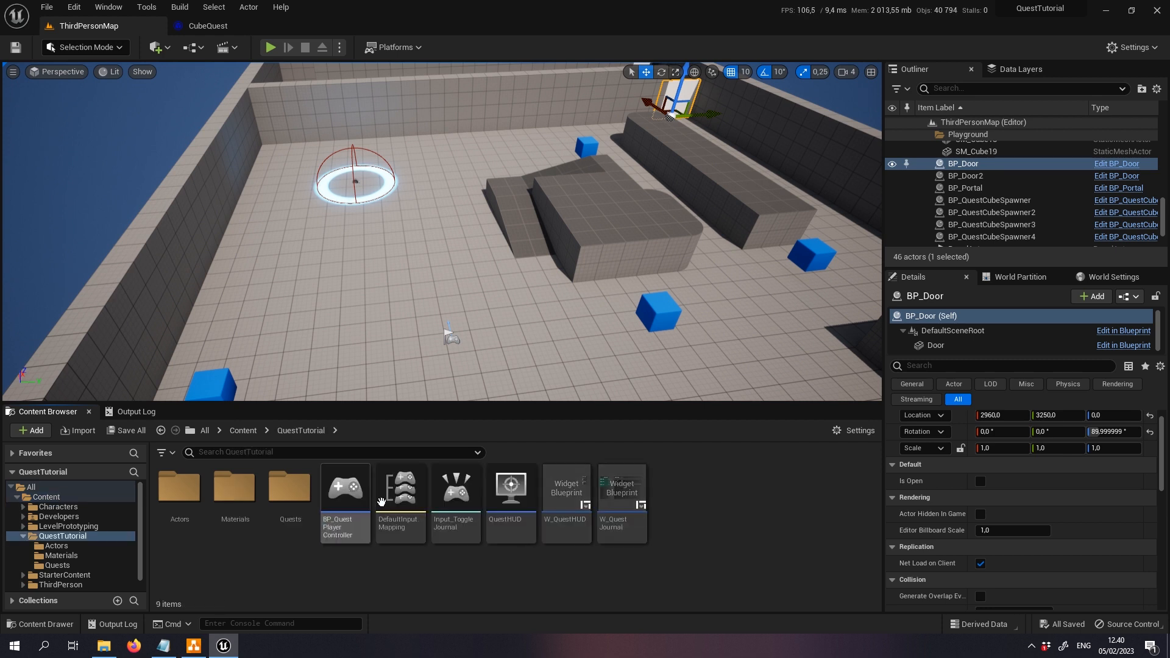
pyautogui.click(345, 492)
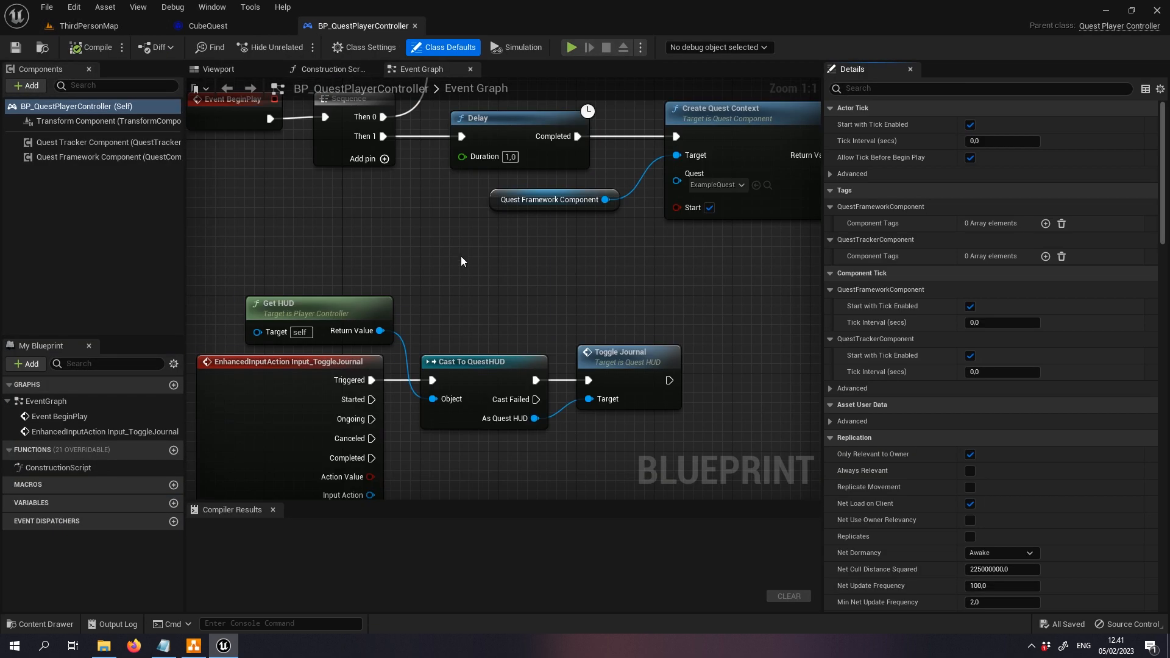
pyautogui.moveTo(608, 239); pyautogui.dragTo(380, 196, button='right')
pyautogui.click(503, 292)
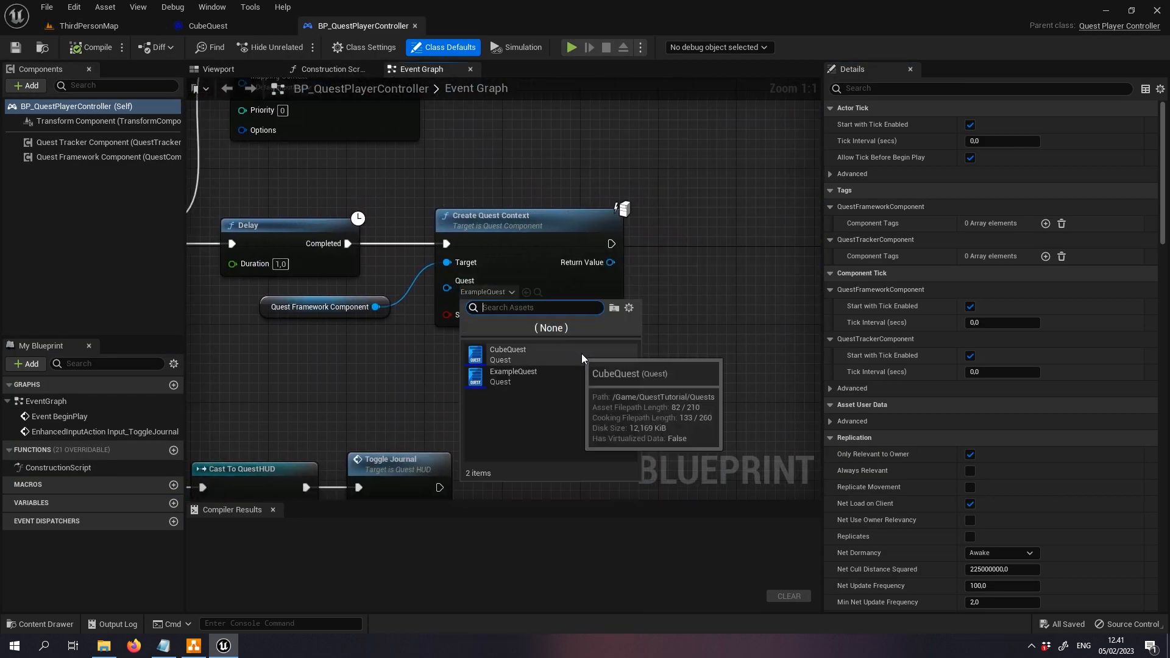
pyautogui.click(546, 356)
pyautogui.moveTo(539, 273); pyautogui.dragTo(713, 299, button='right')
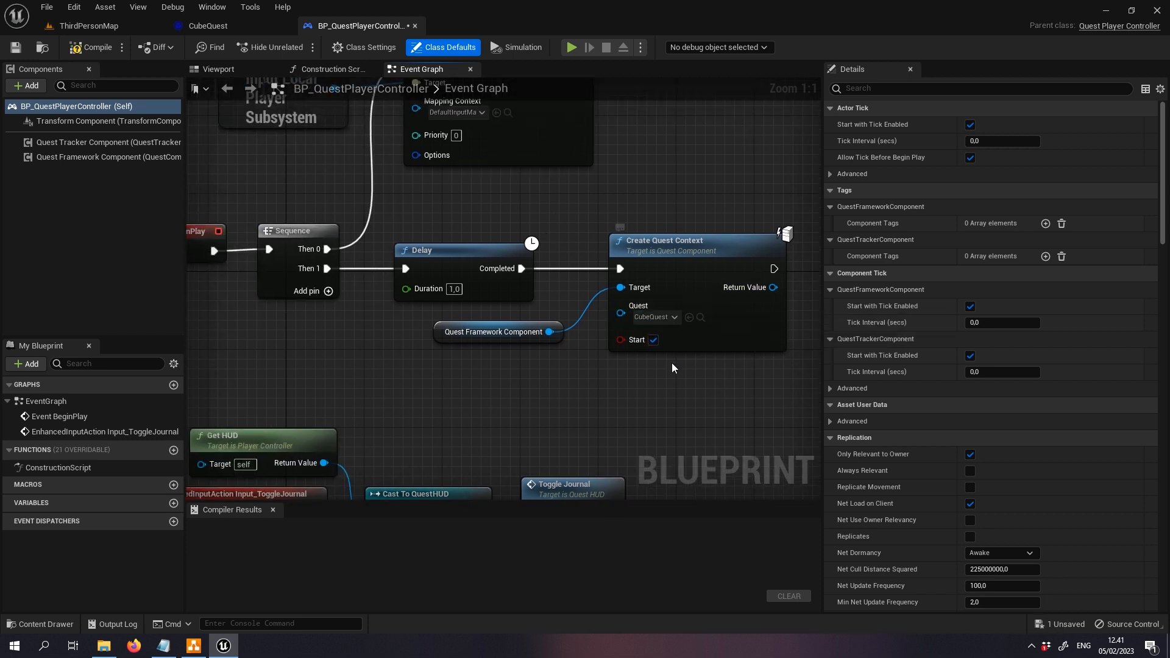
pyautogui.hotkey('ctrl', 's')
# - Play-test ThirdPersonMap full screen, running the character around and through the portal ring, and end the play session
pyautogui.click(97, 26)
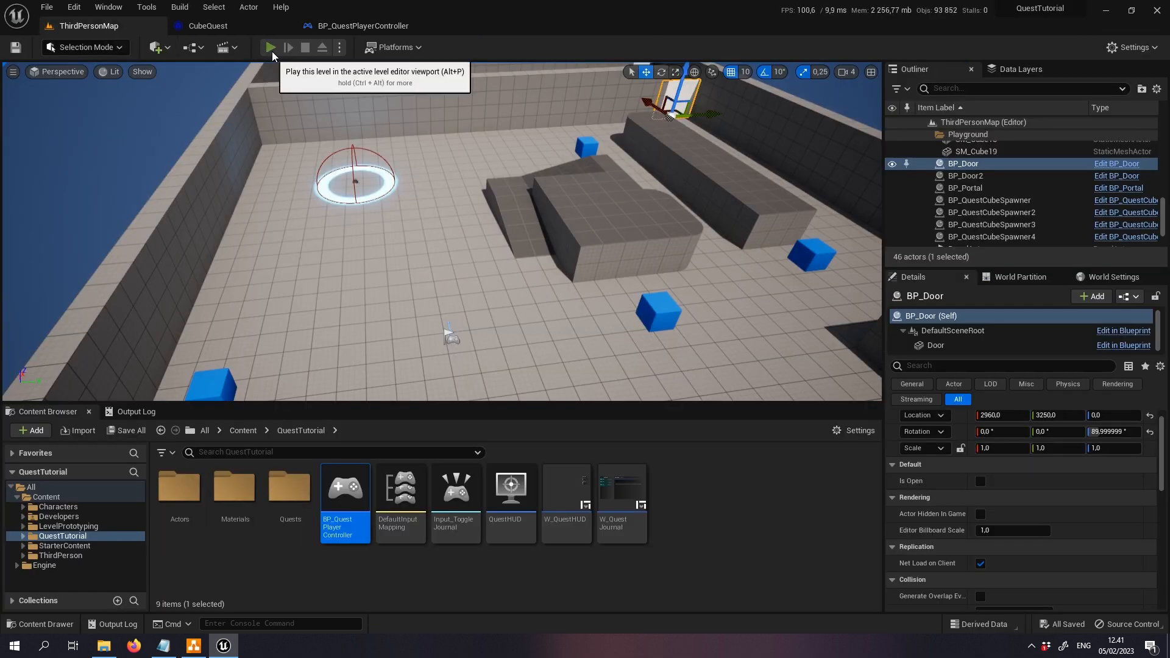
pyautogui.click(270, 48)
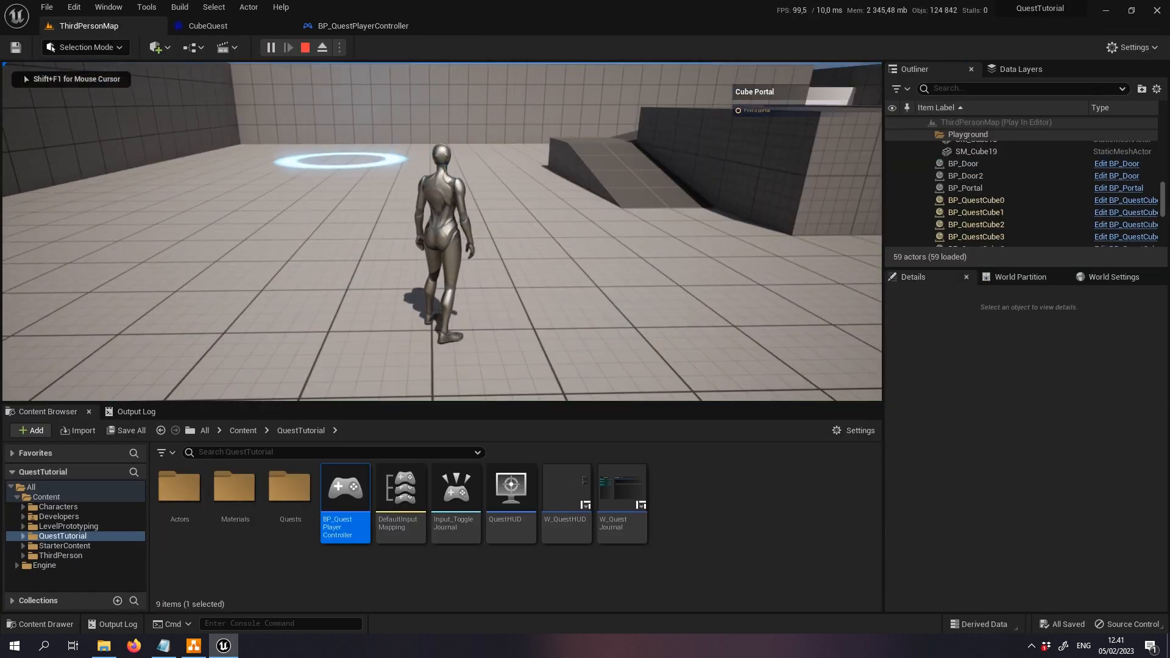
pyautogui.press('F11')
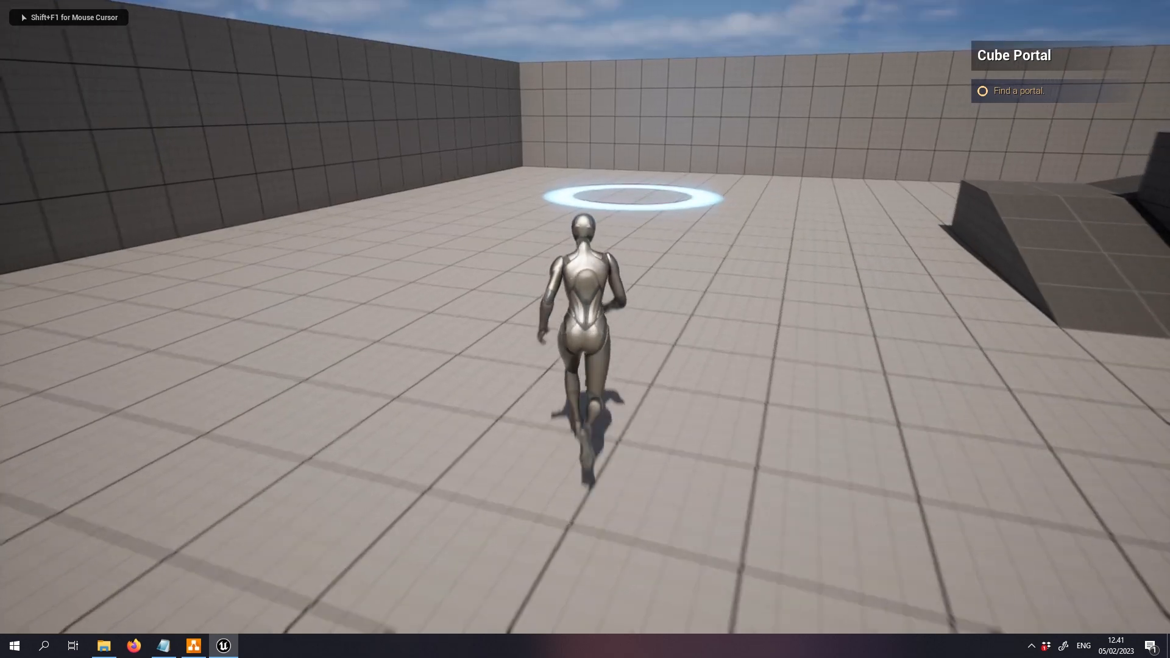
pyautogui.press('a')
pyautogui.press('d')
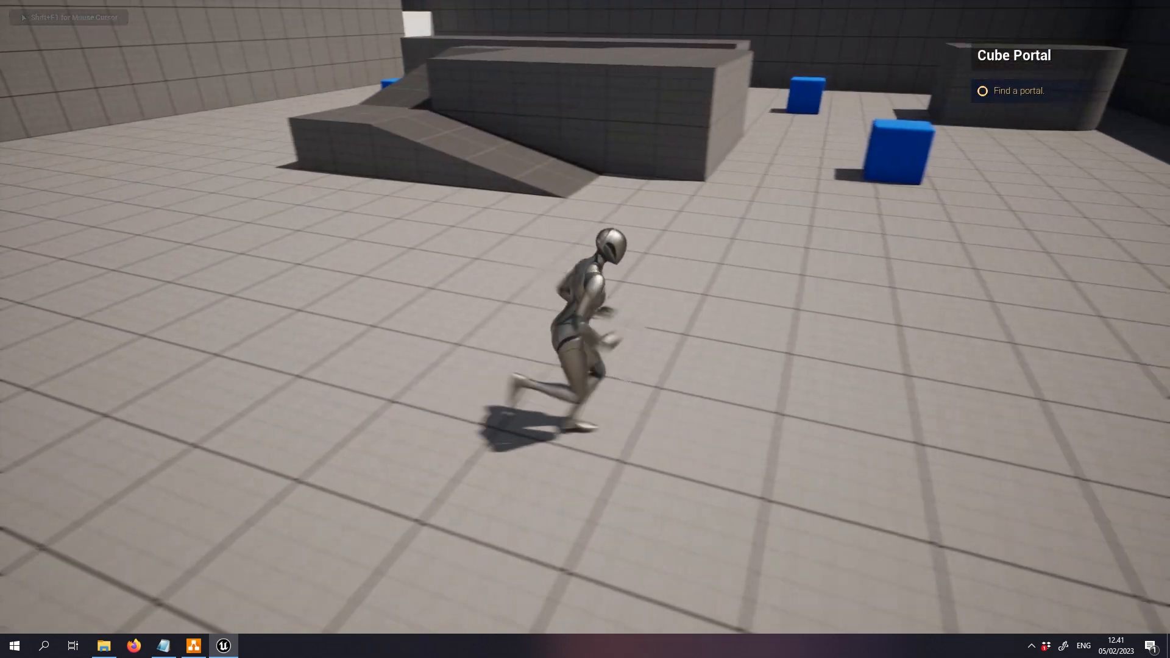
pyautogui.press('w')
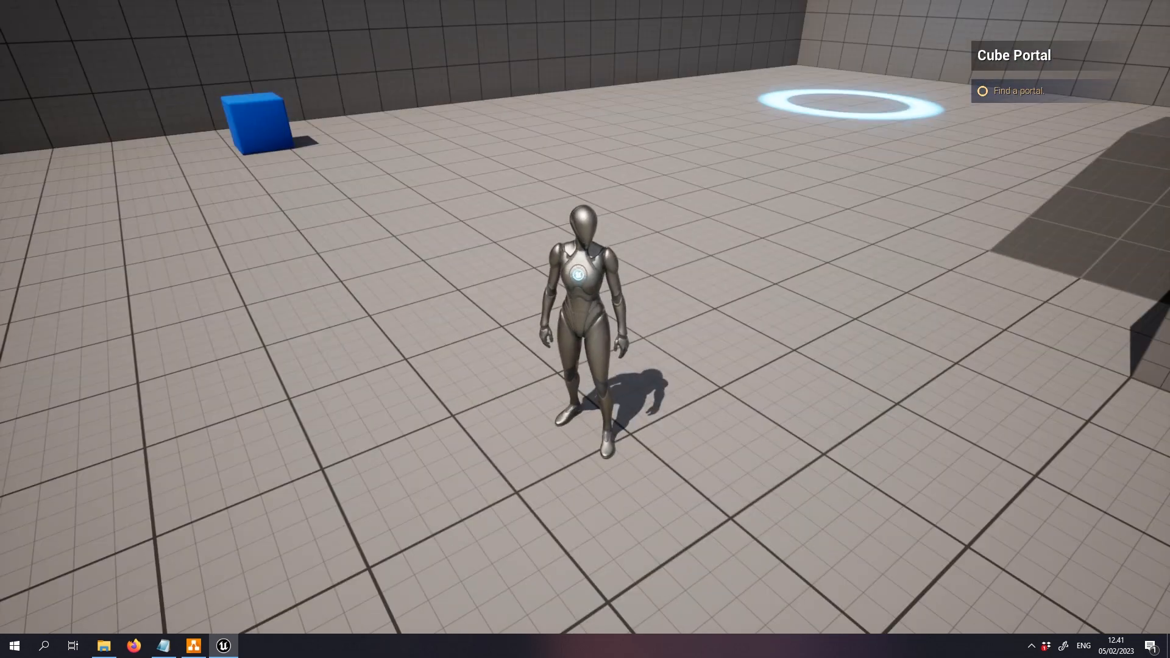
pyautogui.press('w')
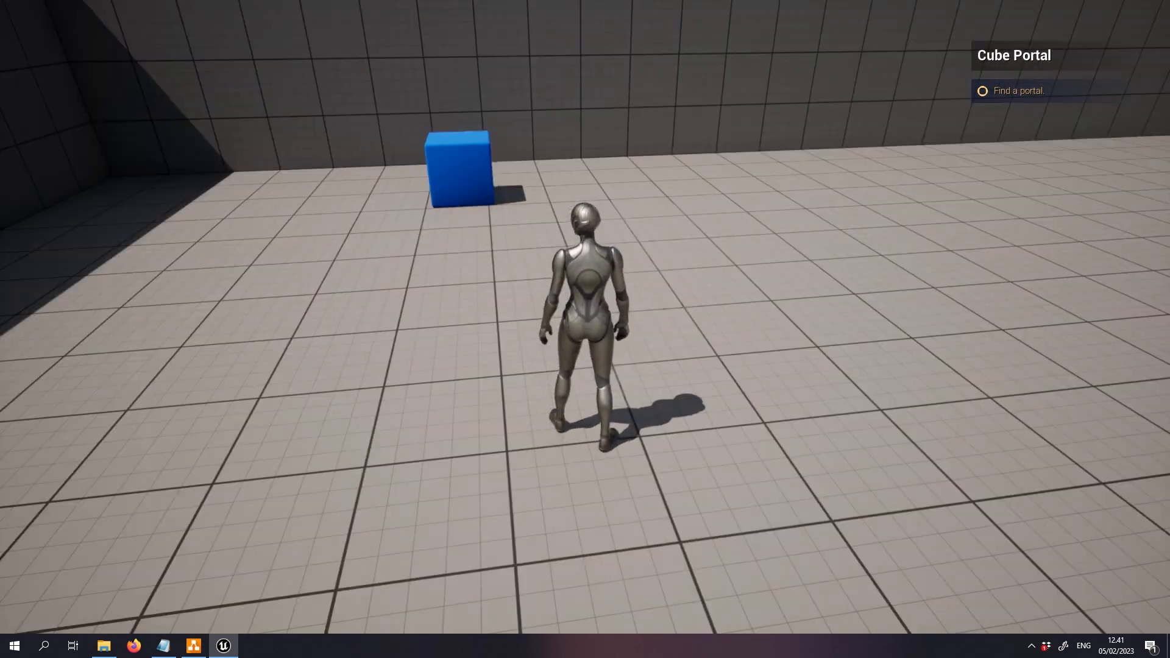
pyautogui.press('w')
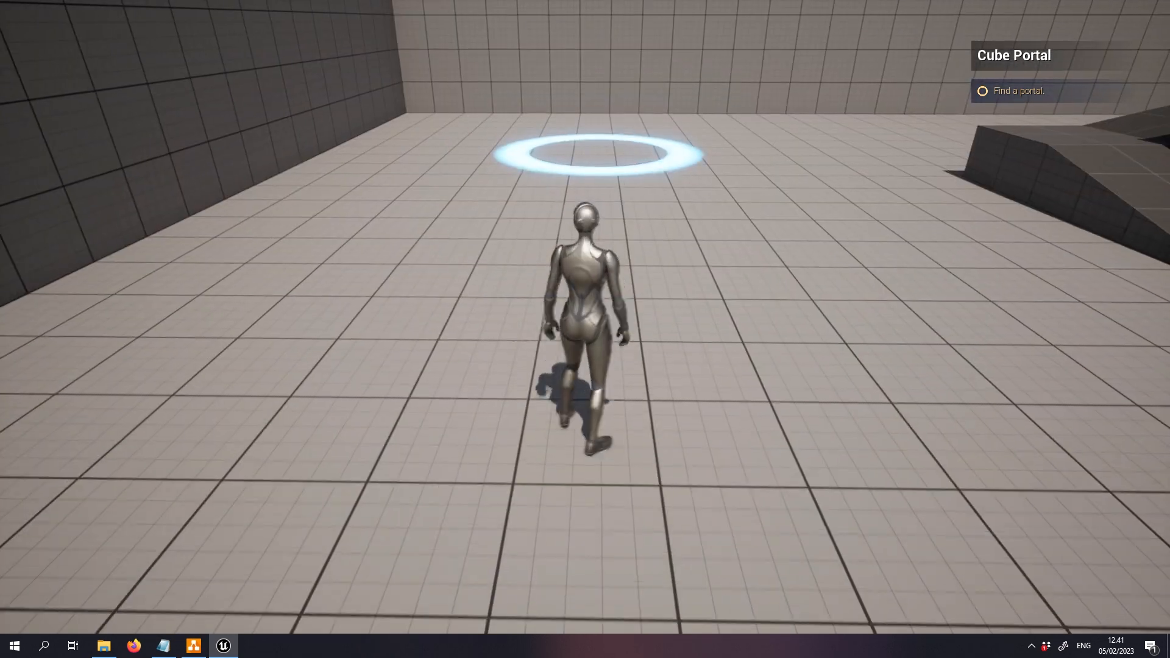
pyautogui.press('w')
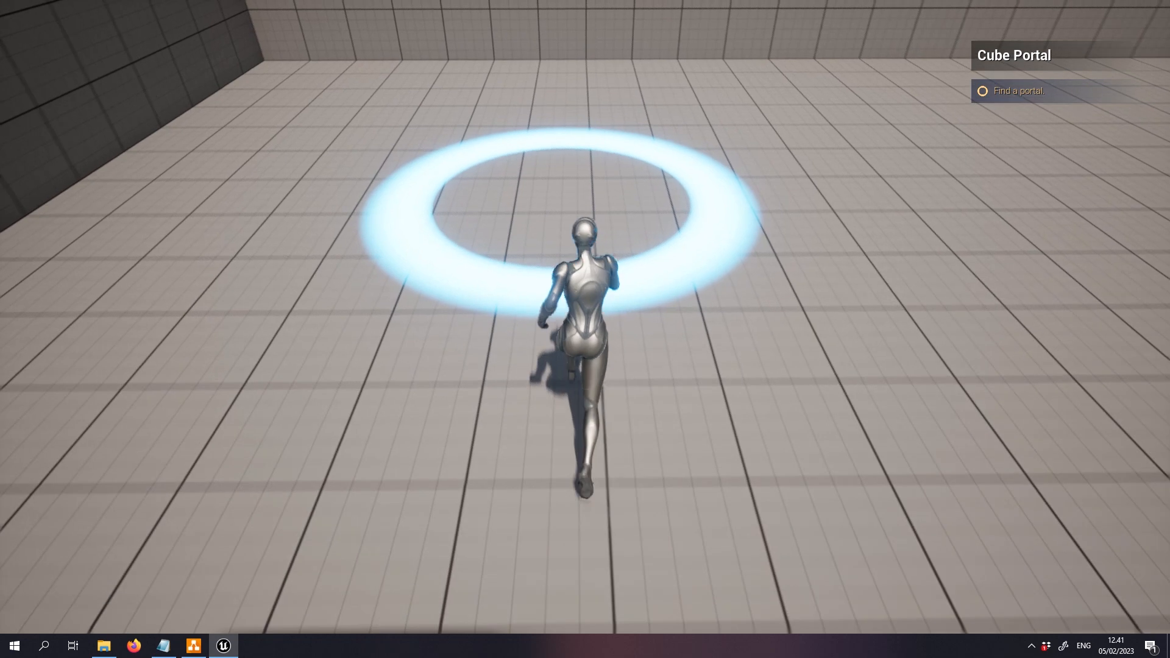
pyautogui.press('w')
pyautogui.press('a')
pyautogui.press('d')
pyautogui.press('s')
pyautogui.press('a')
pyautogui.press('w')
pyautogui.press('d')
pyautogui.press('s')
pyautogui.press('a')
pyautogui.press('w')
pyautogui.press('d')
pyautogui.press('s')
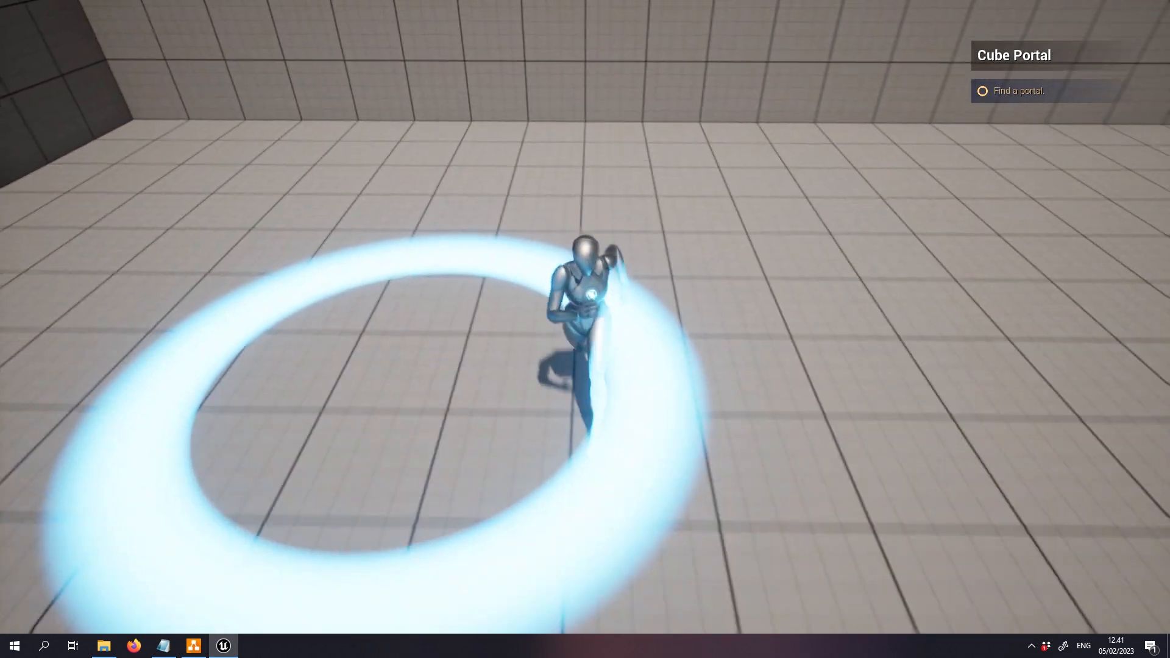
pyautogui.press('s')
pyautogui.press('Escape')
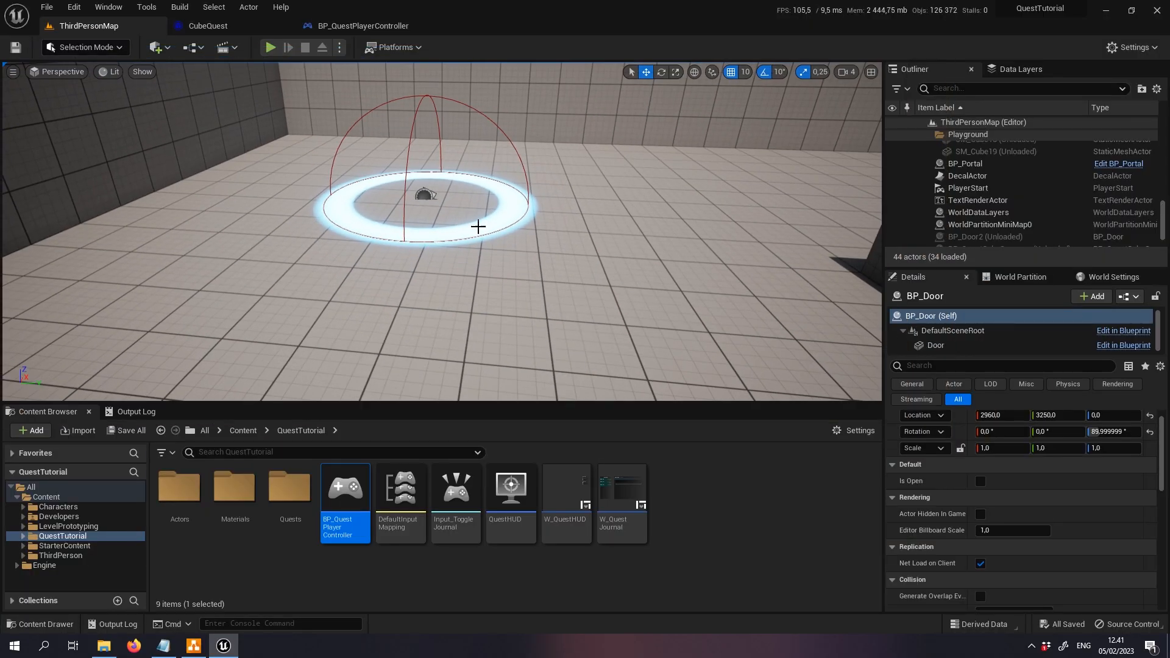
# - Review the find_portal stage's completion comparison in CubeQuest and move the End Quest node slightly lower
pyautogui.click(232, 28)
pyautogui.click(328, 223)
pyautogui.moveTo(514, 199); pyautogui.dragTo(559, 310, button='right')
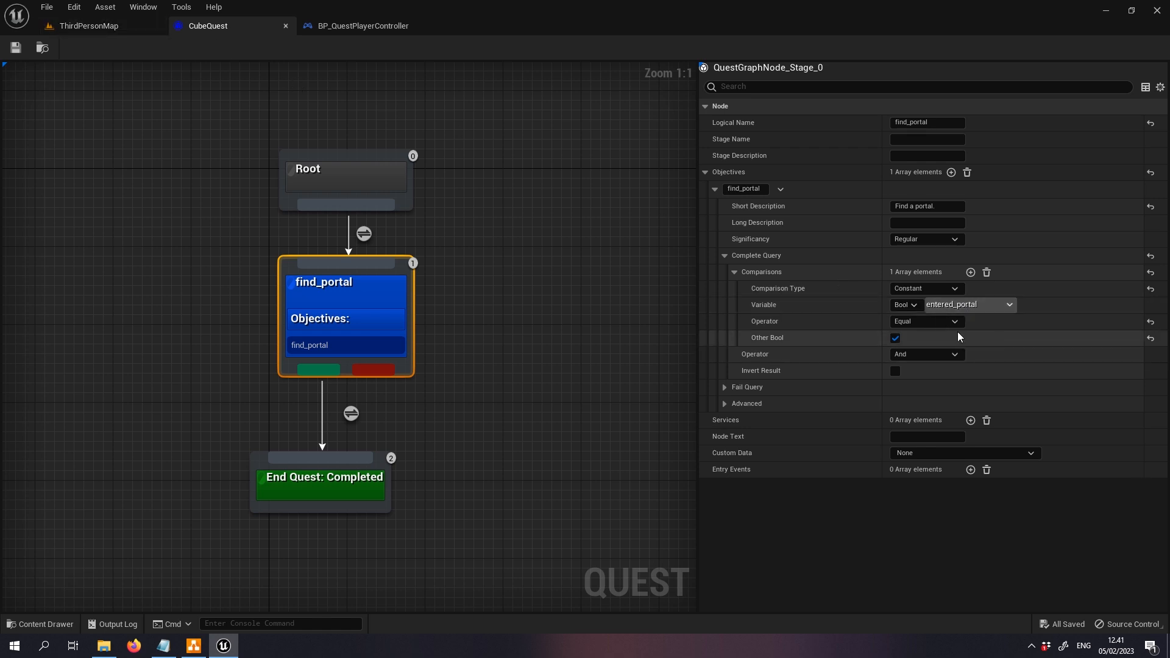
pyautogui.click(89, 25)
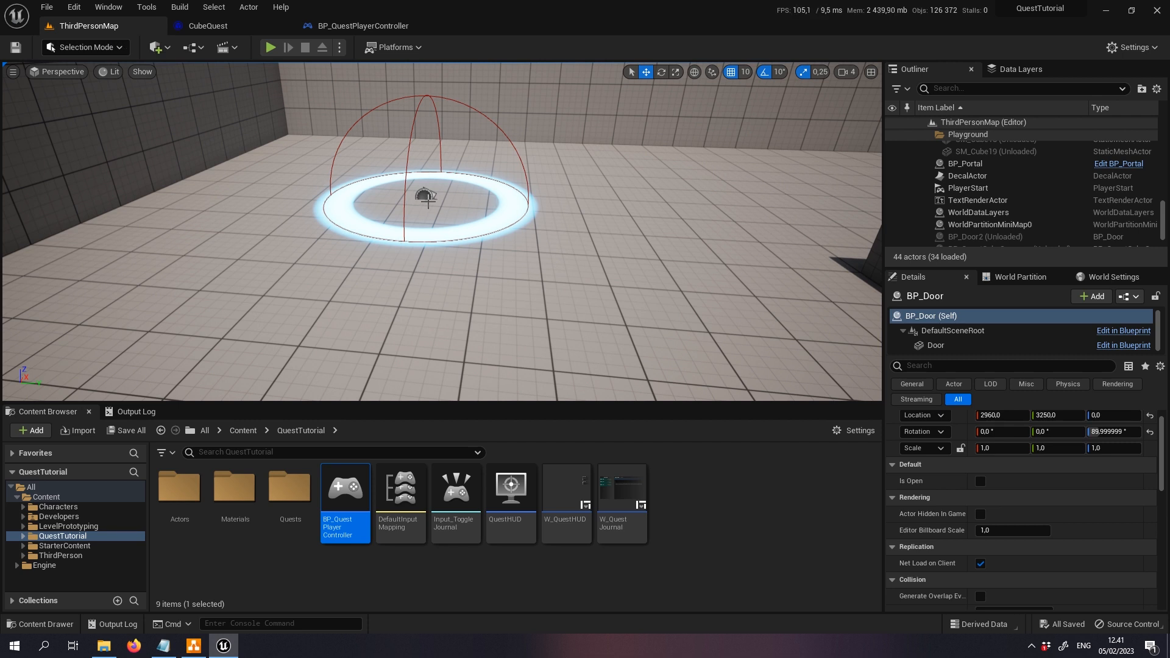
pyautogui.click(234, 30)
pyautogui.moveTo(355, 491); pyautogui.dragTo(354, 511)
pyautogui.click(368, 320)
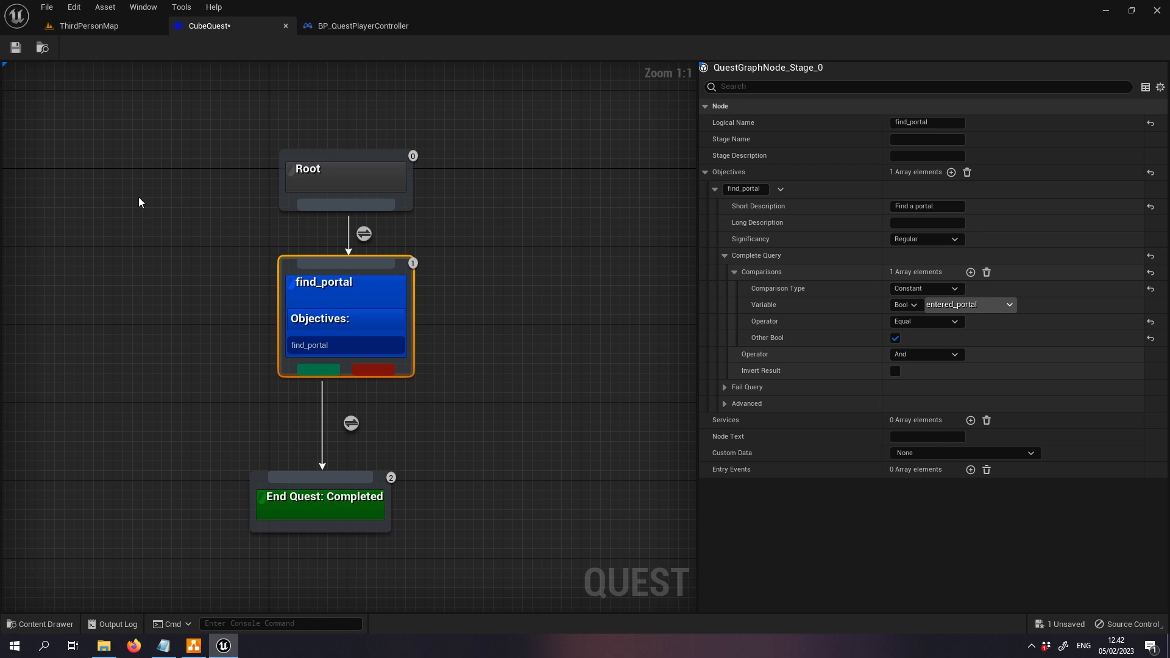
# - Add a gameplay tag named QuestMessage with source DefaultGameplayTags.ini in the project settings, and close the settings
pyautogui.click(85, 25)
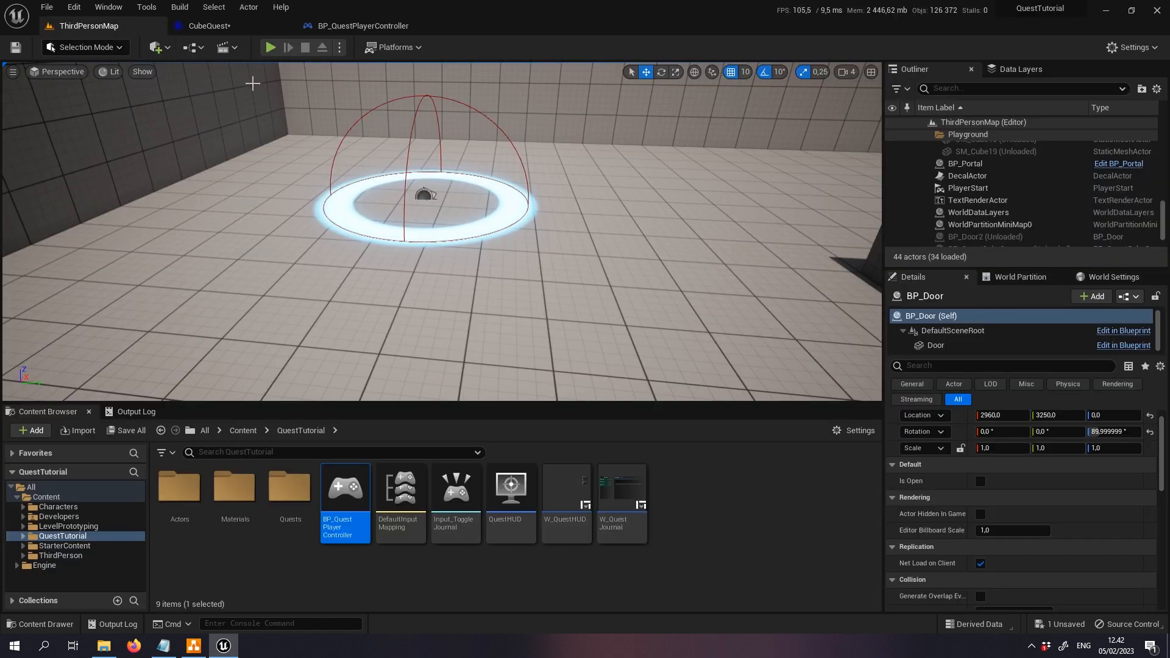
pyautogui.click(1133, 48)
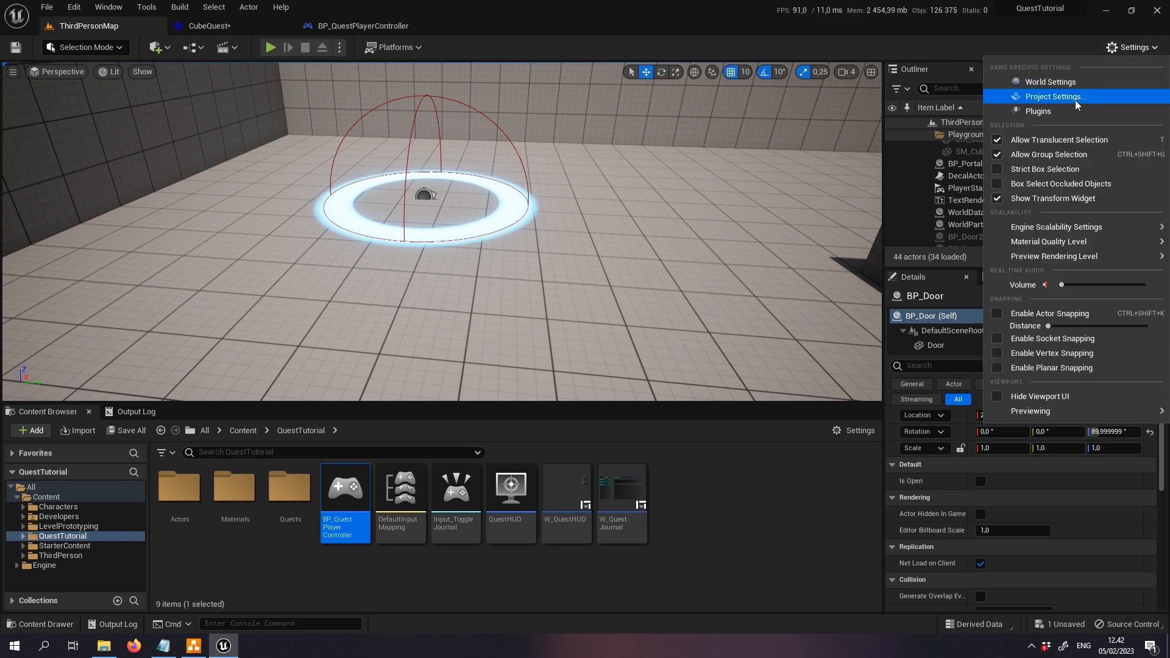
pyautogui.click(1107, 99)
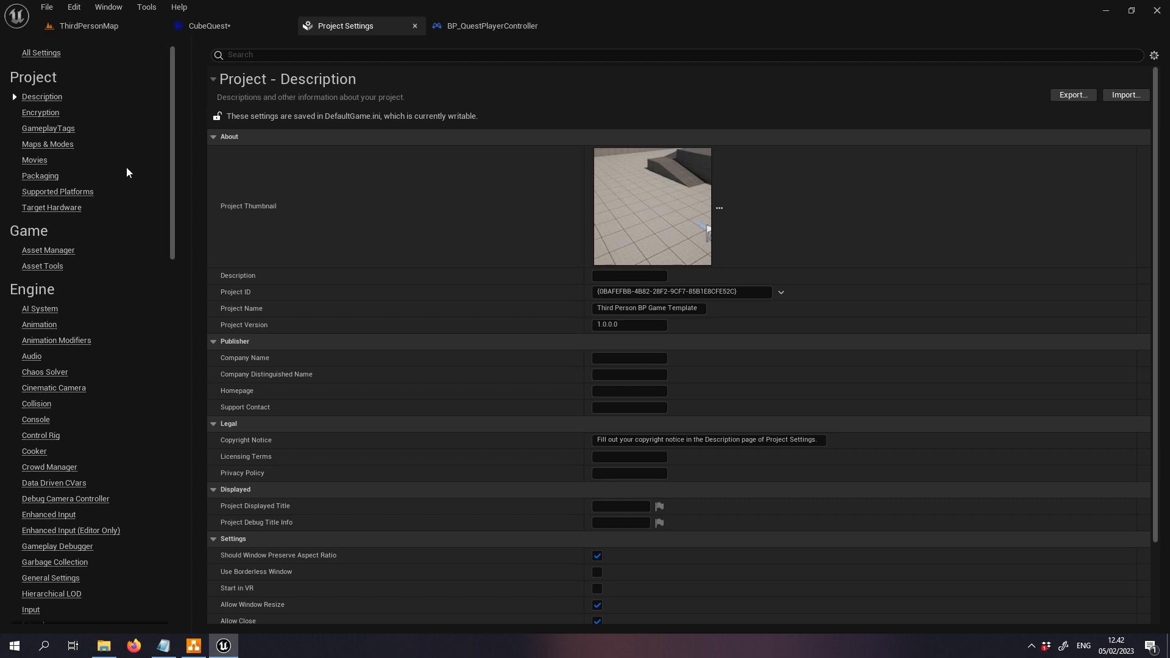
pyautogui.click(48, 129)
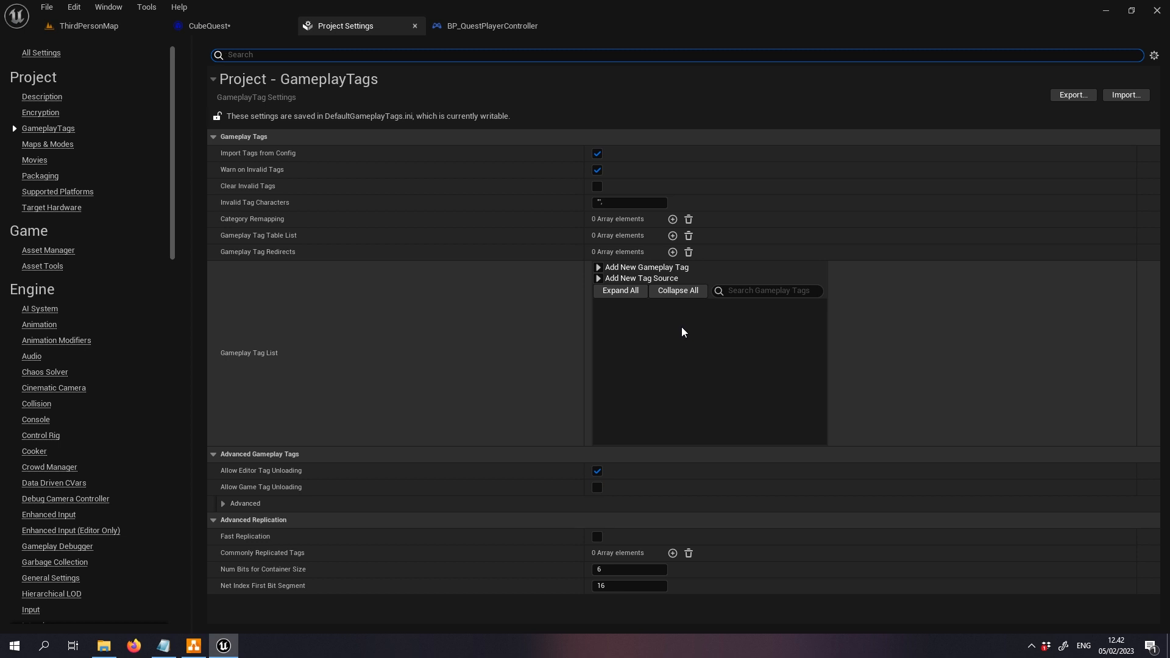
pyautogui.click(601, 269)
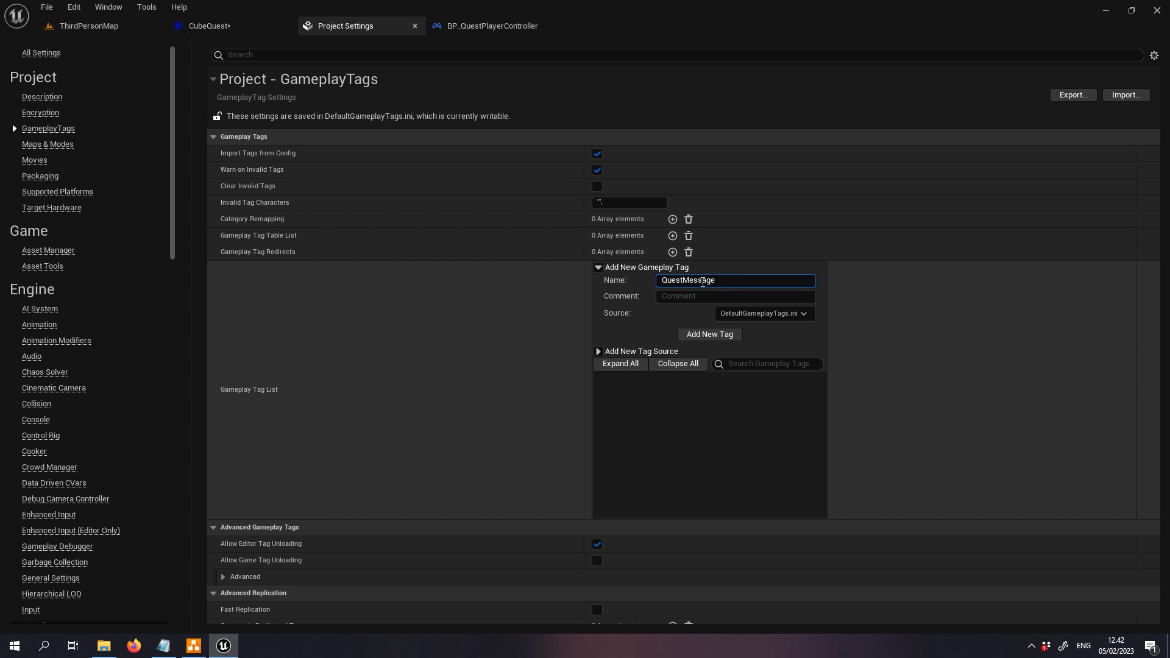
pyautogui.click(730, 334)
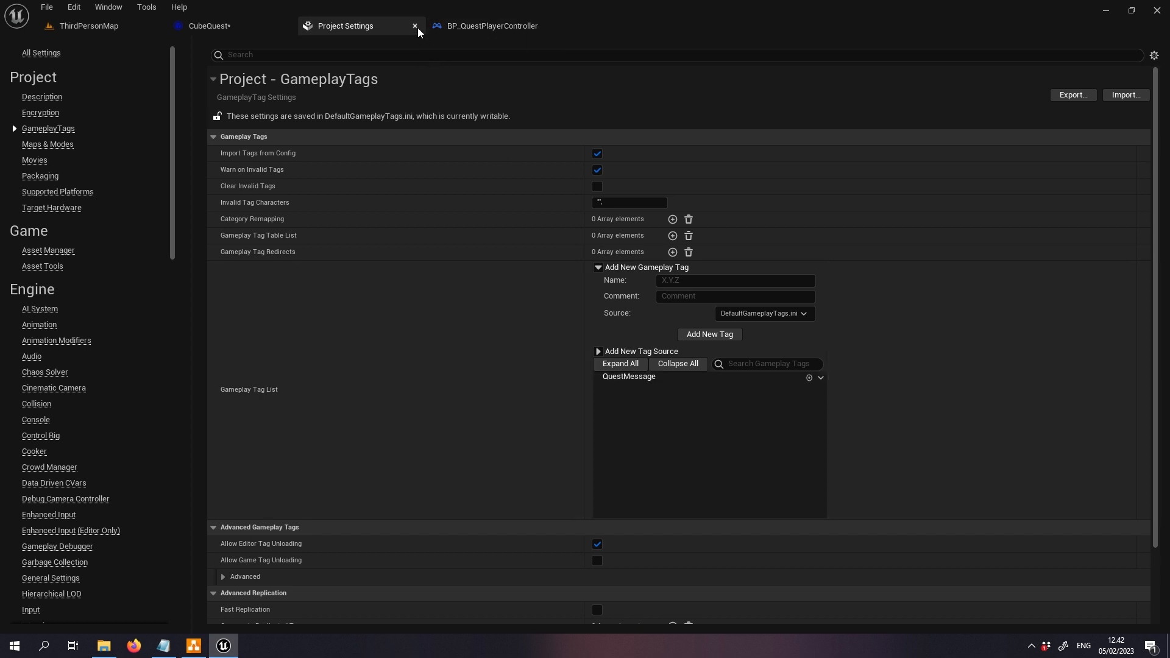
pyautogui.click(415, 26)
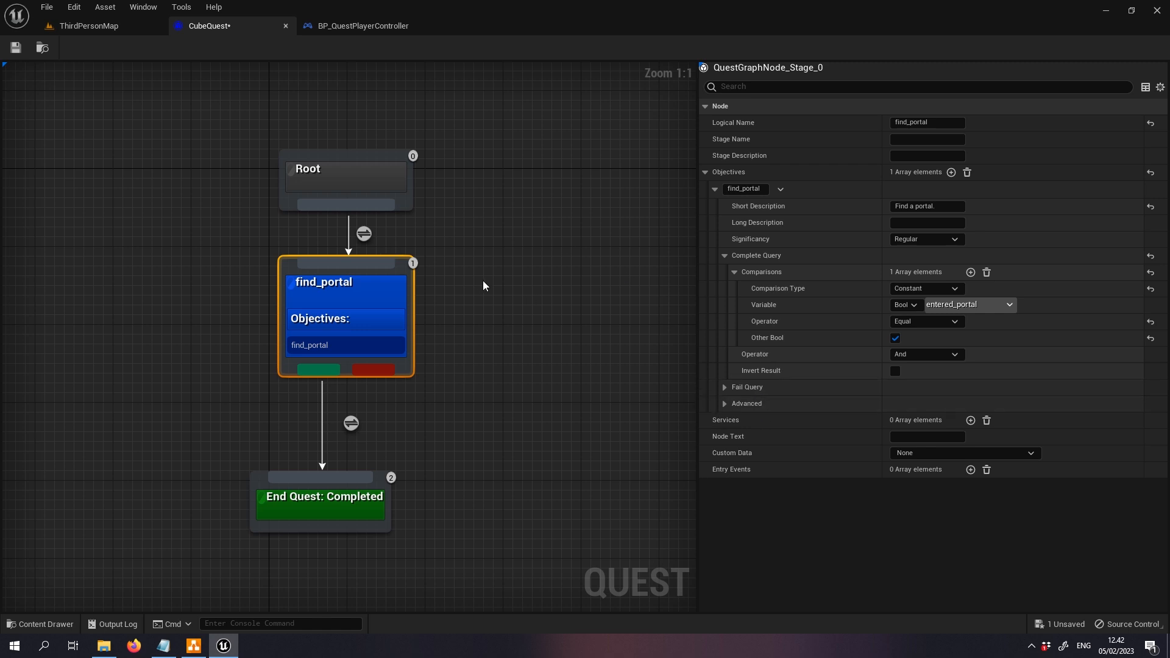
# - Add a Trigger Events On Message service to the find_portal stage in CubeQuest
pyautogui.click(97, 25)
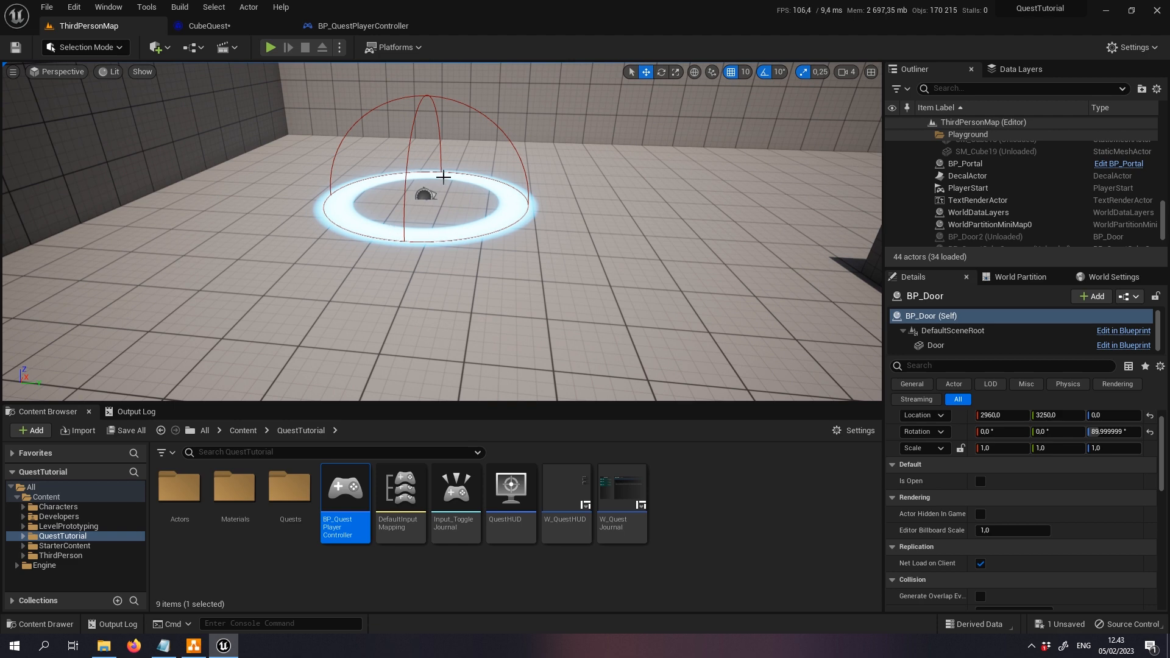
pyautogui.click(241, 26)
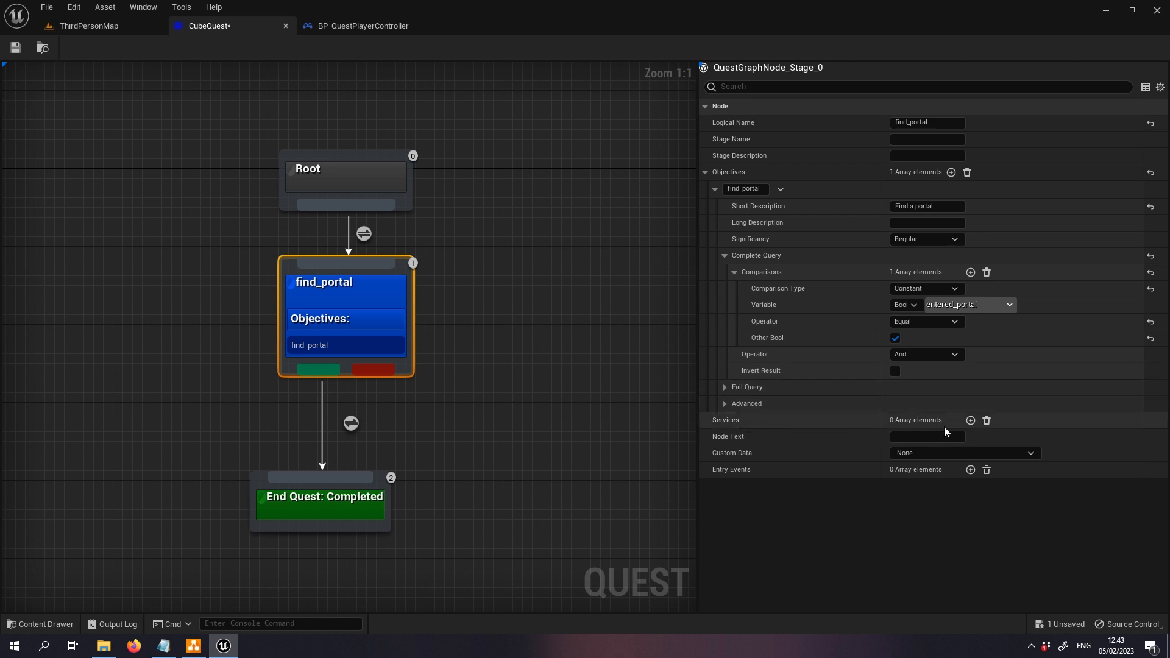
pyautogui.click(971, 419)
pyautogui.click(341, 519)
pyautogui.click(367, 325)
pyautogui.moveTo(629, 406); pyautogui.dragTo(586, 359, button='right')
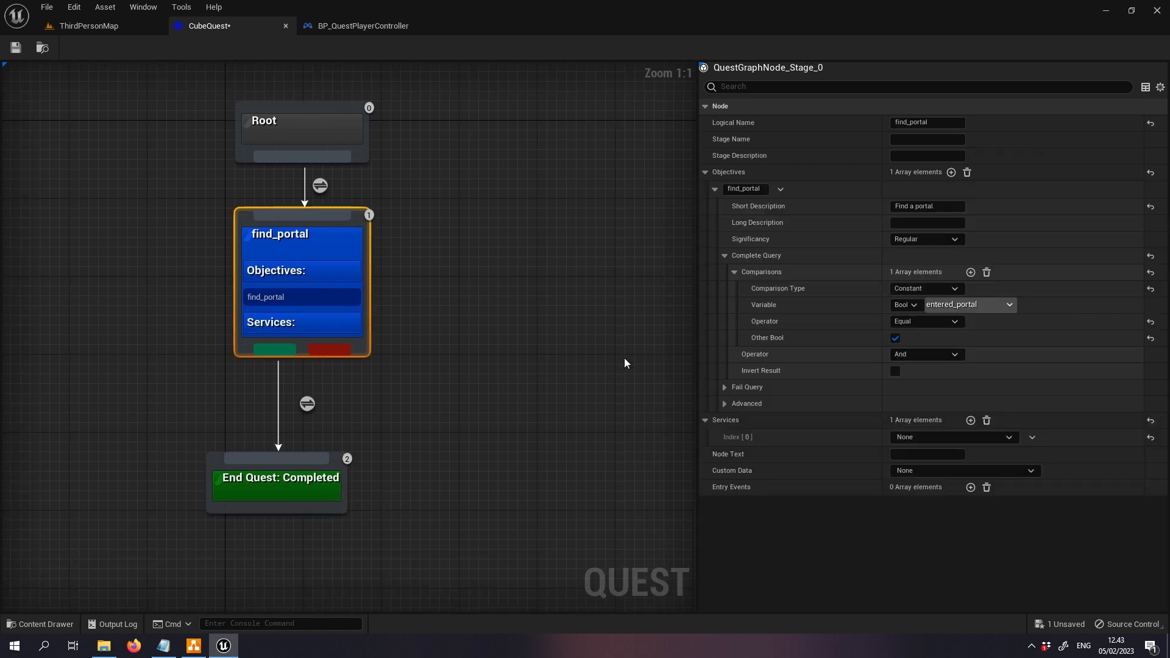
pyautogui.click(957, 437)
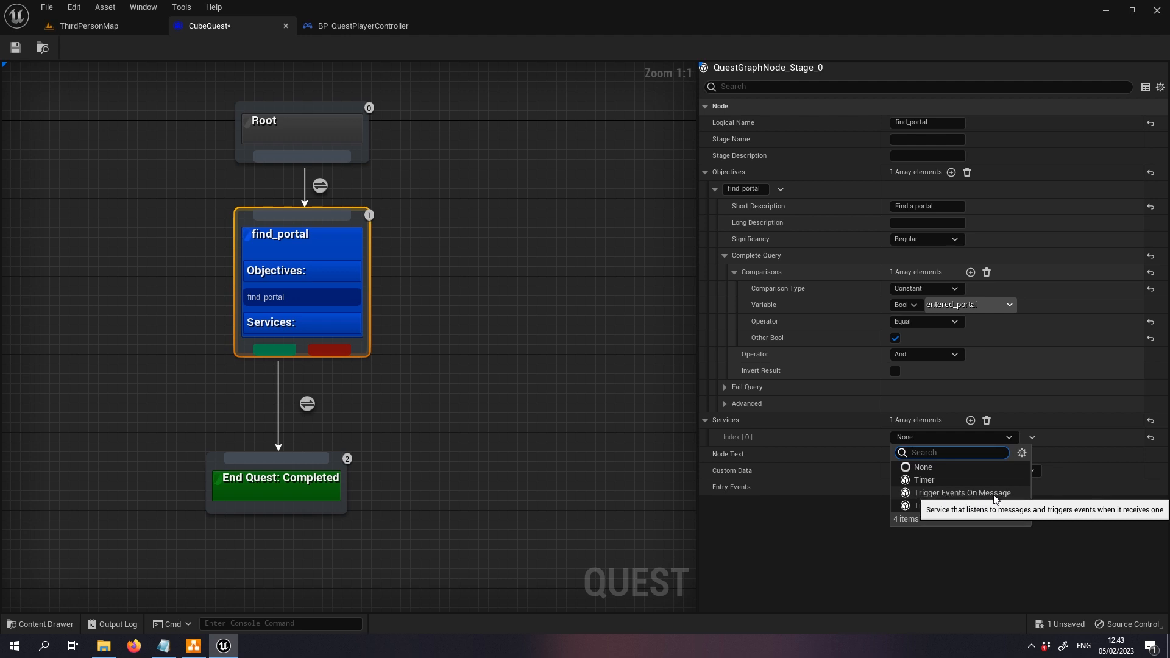
pyautogui.click(963, 492)
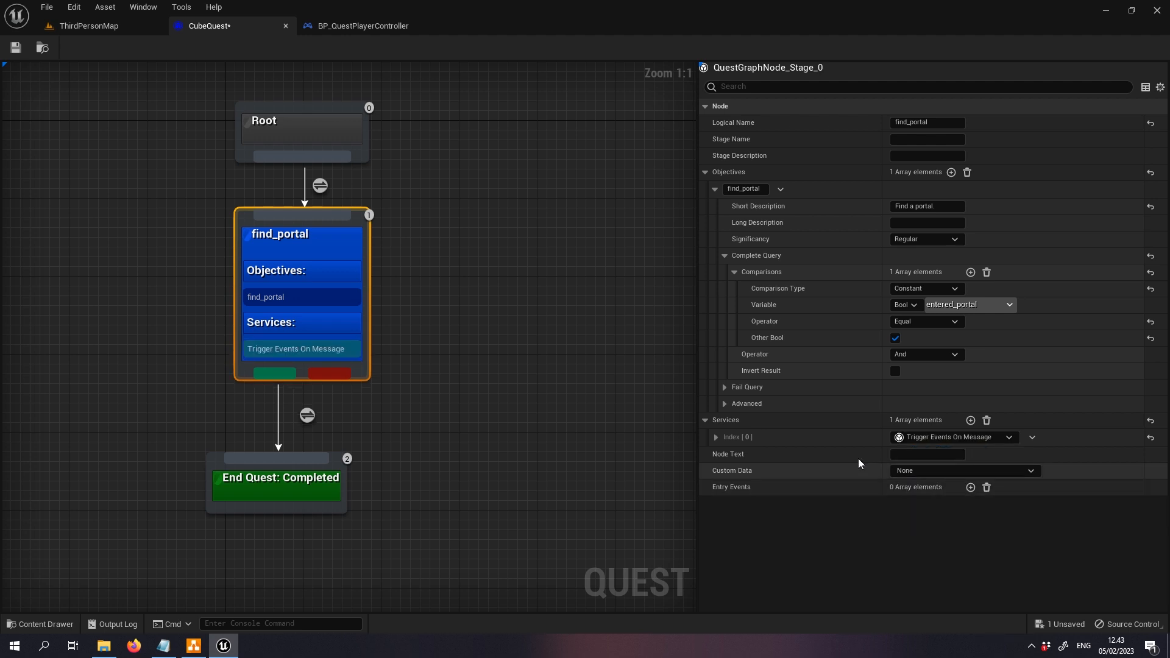
# - Add the gameplay tag QuestMessage.CubeQuest.EnterPortal and make it the message the find_portal stage's Trigger Events On Message service listens to
pyautogui.click(717, 437)
pyautogui.click(724, 455)
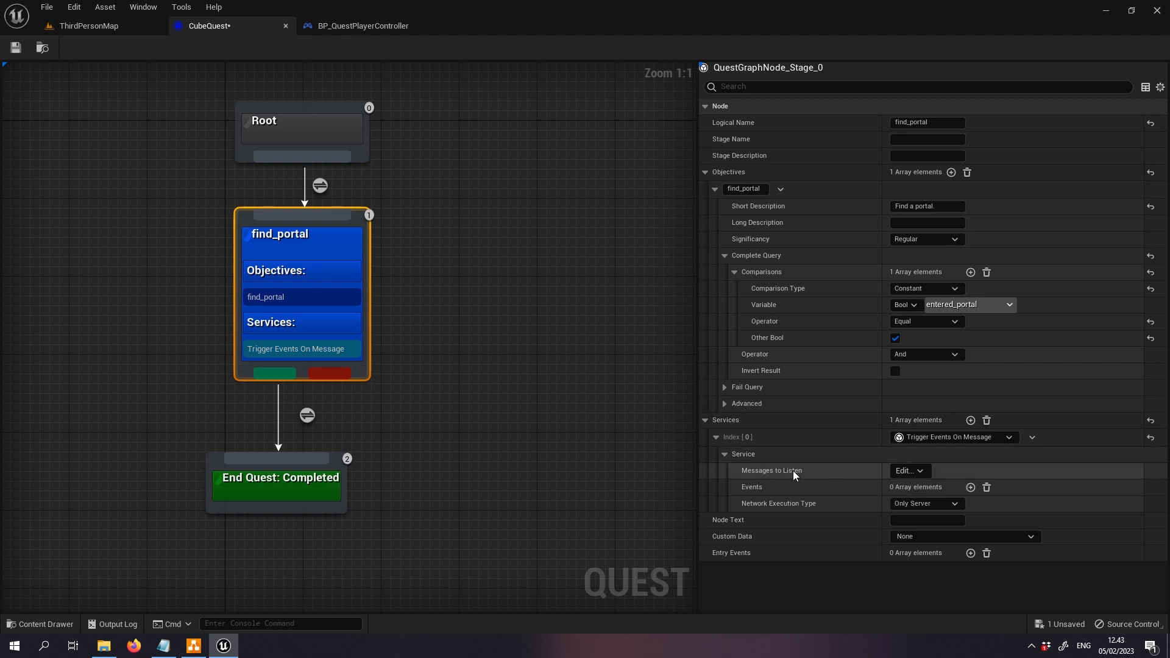
pyautogui.click(915, 471)
pyautogui.click(916, 473)
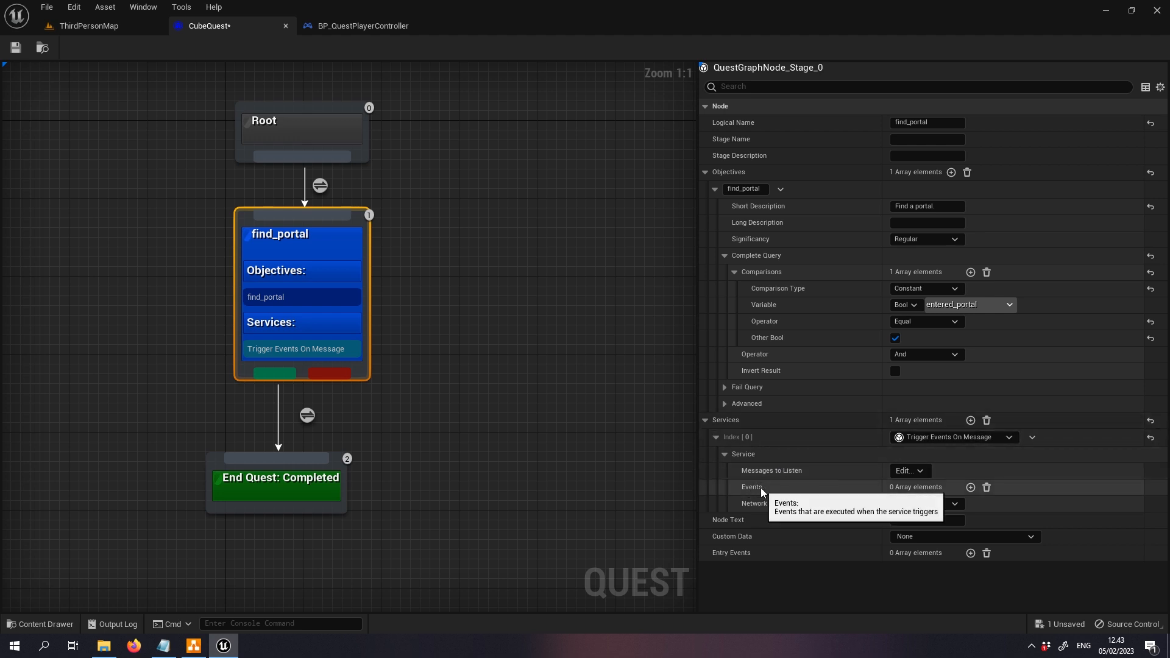
pyautogui.click(920, 471)
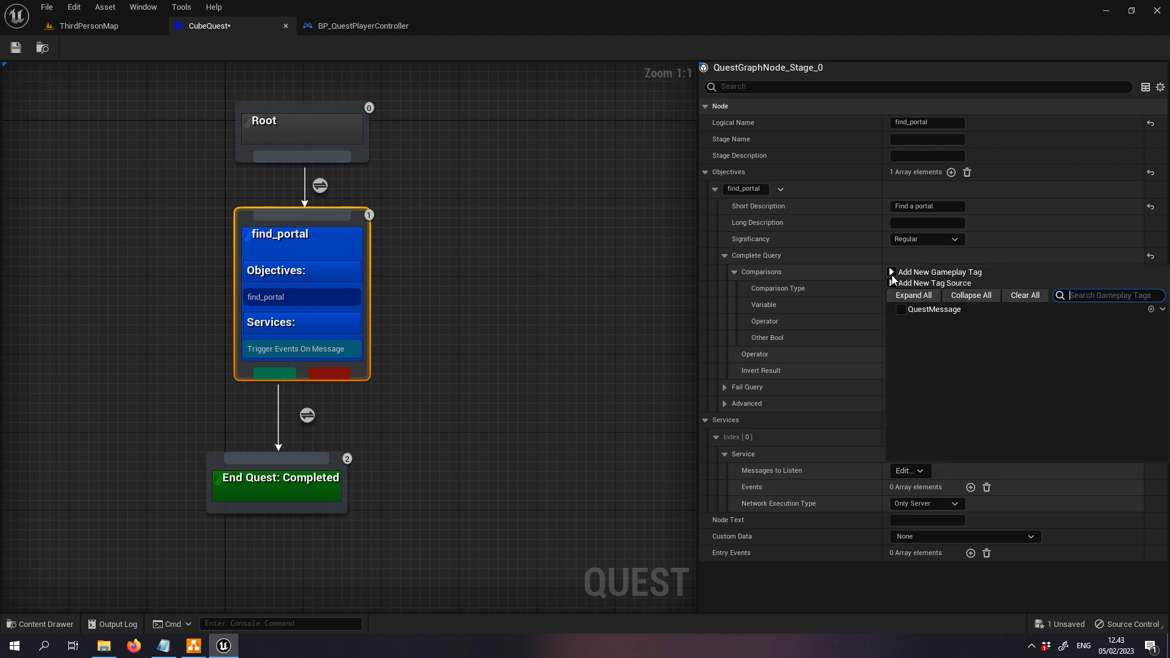
pyautogui.click(1161, 309)
pyautogui.click(1150, 322)
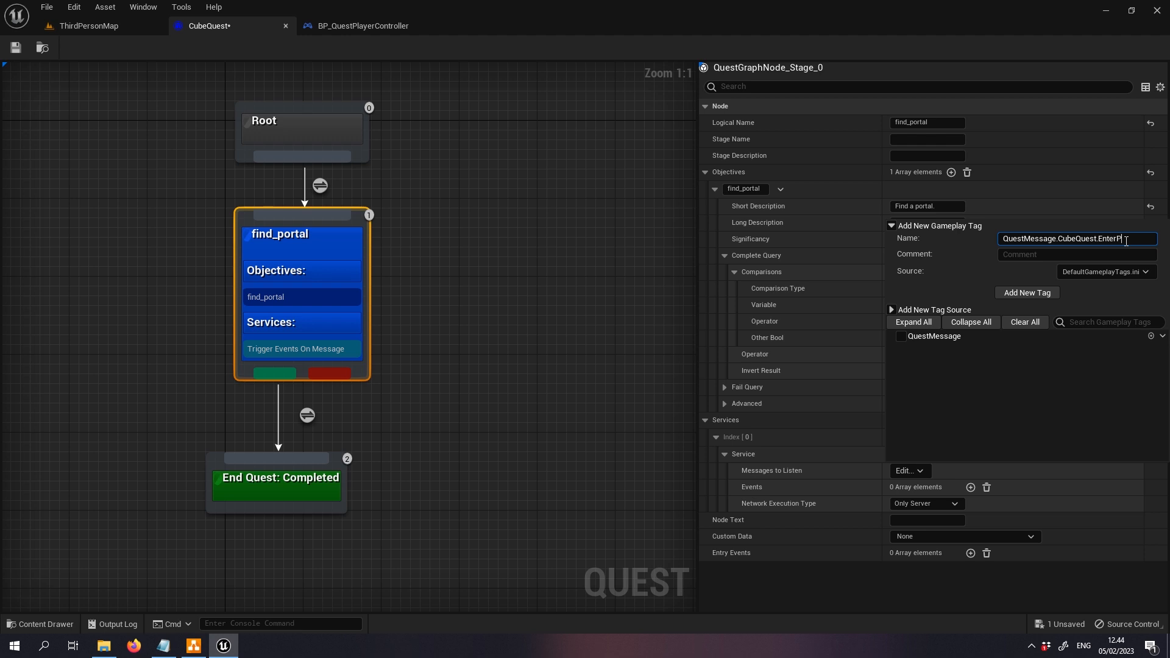
pyautogui.click(1027, 292)
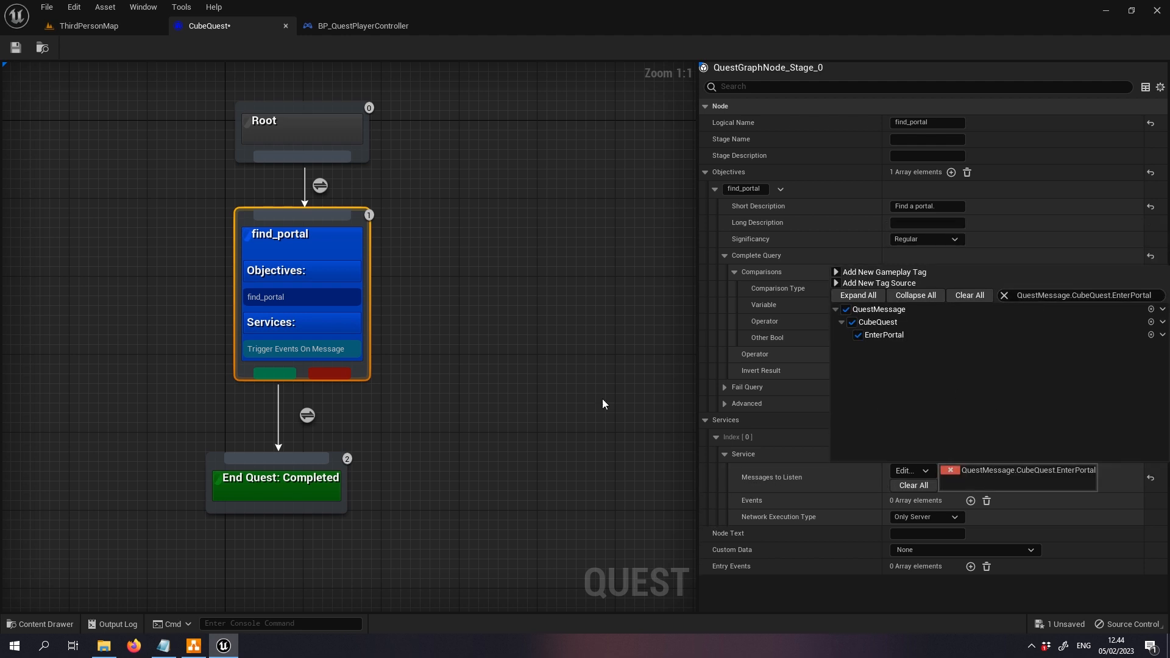
pyautogui.click(842, 484)
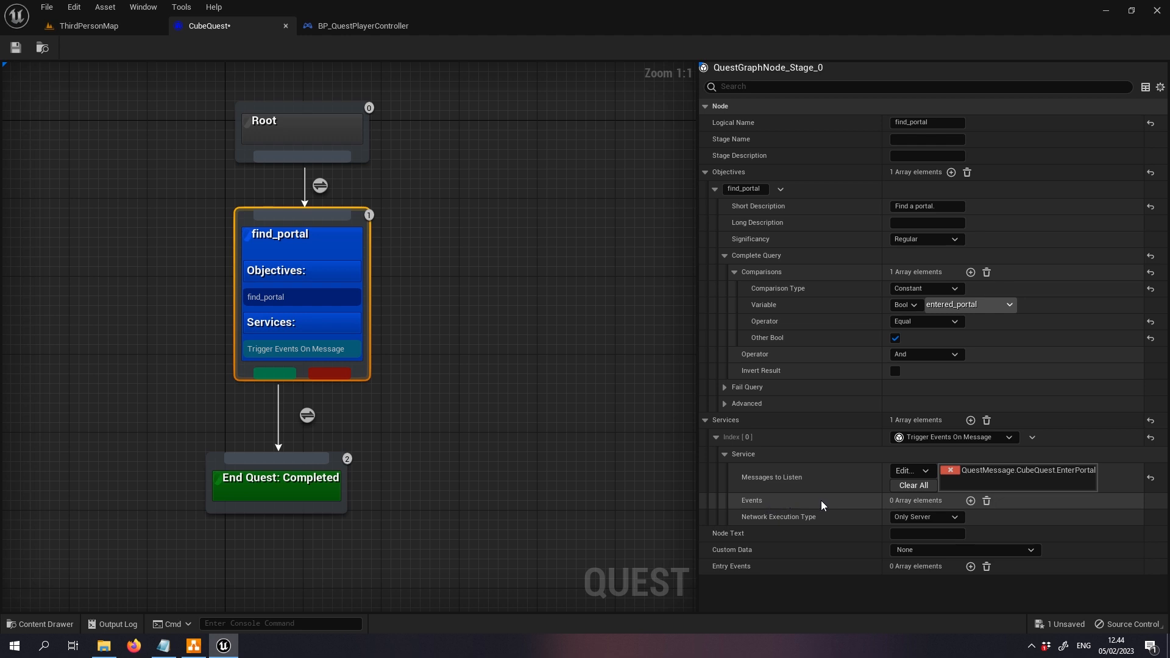
# - Add a Set Variable event to the find_portal stage's Trigger Events On Message service
pyautogui.click(970, 501)
pyautogui.click(925, 517)
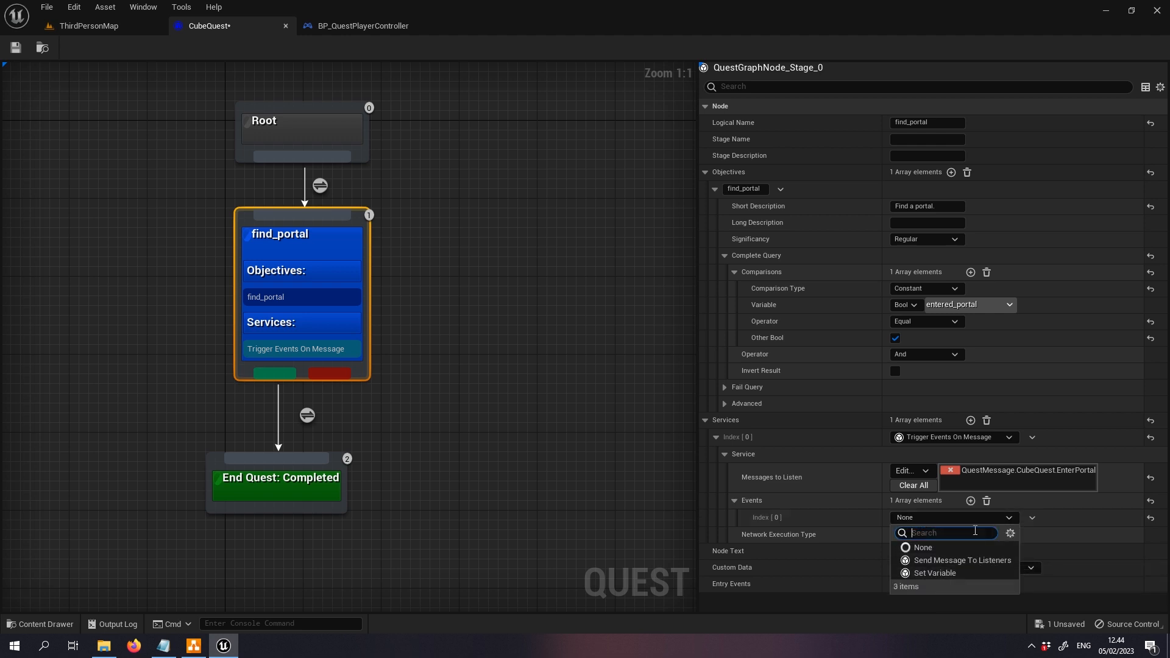
pyautogui.click(941, 518)
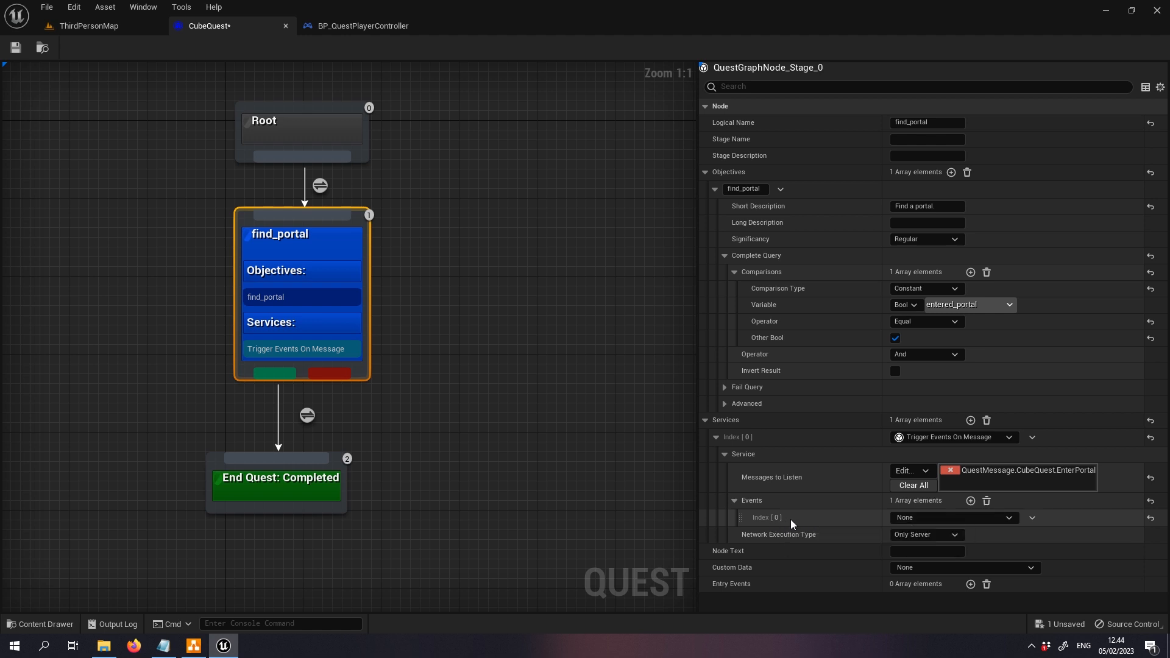
pyautogui.click(915, 519)
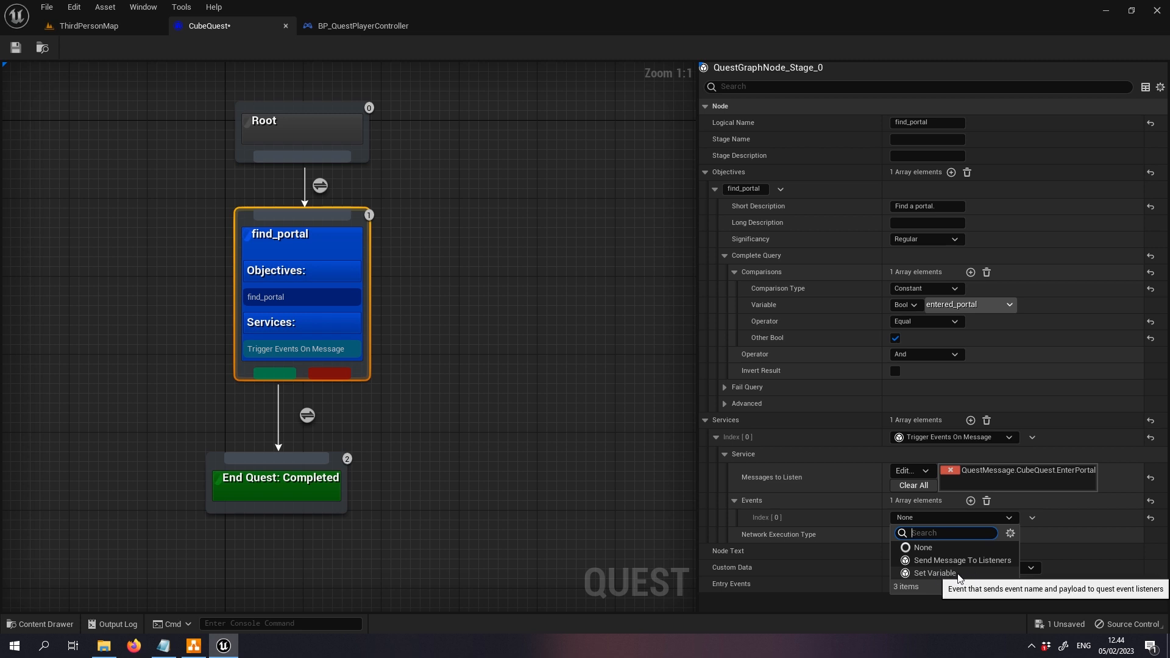
pyautogui.click(959, 576)
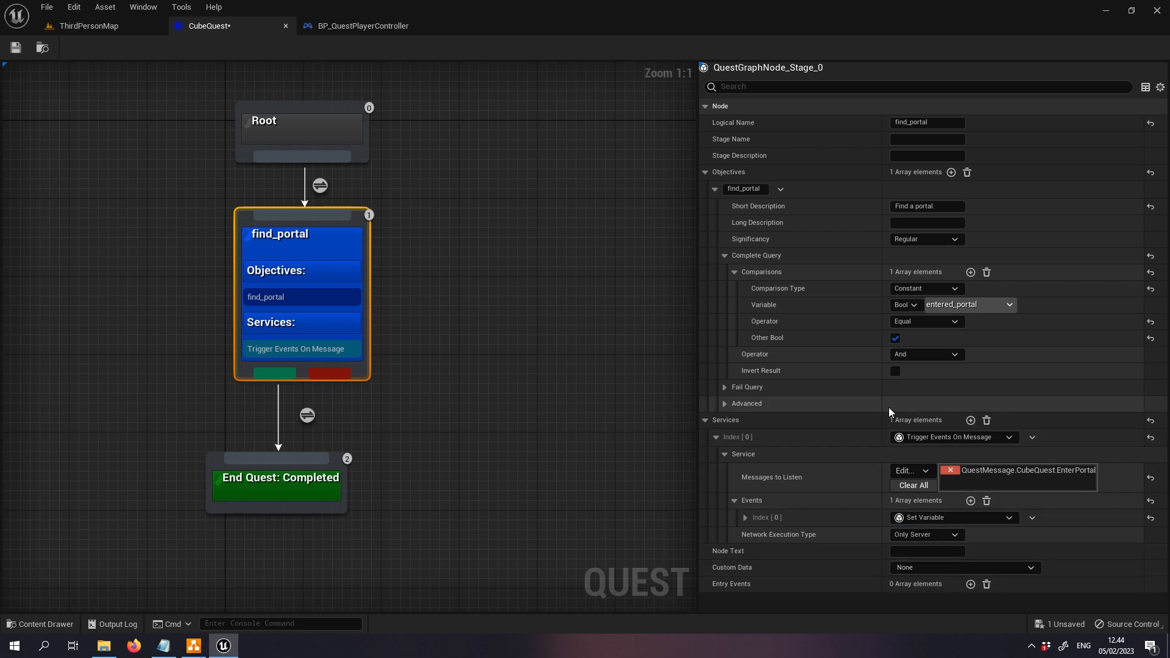
# - Make the Set Variable event set the bool variable entered_portal to true, and save CubeQuest
pyautogui.click(744, 517)
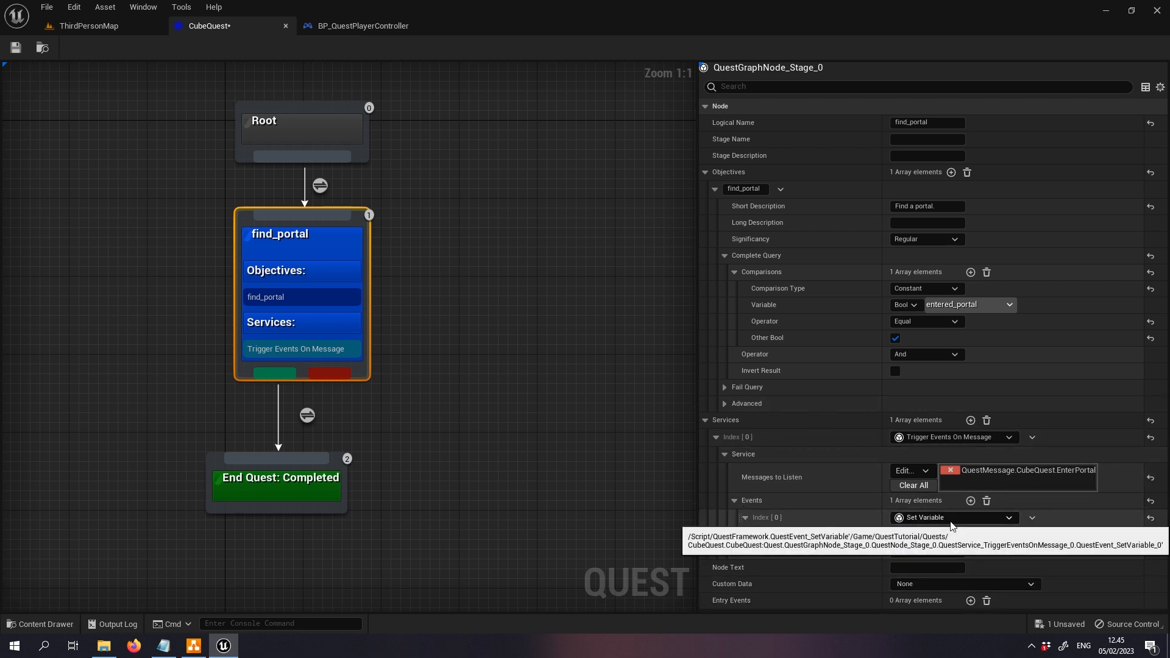
pyautogui.click(754, 534)
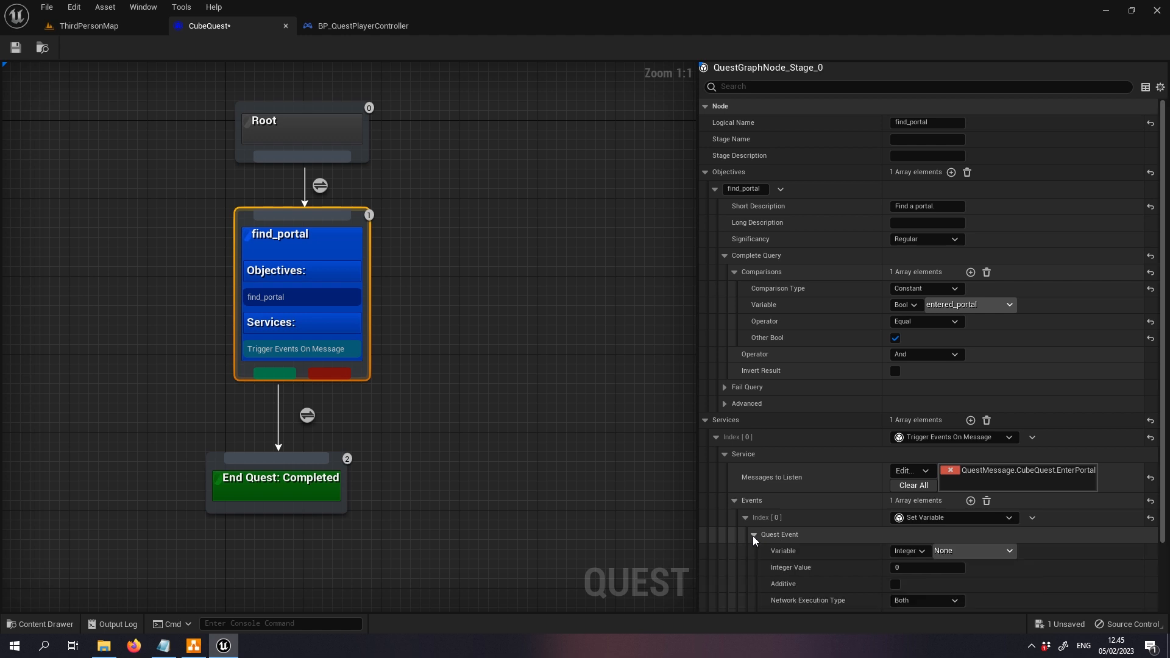
pyautogui.scroll(-3, 769, 530)
pyautogui.click(907, 474)
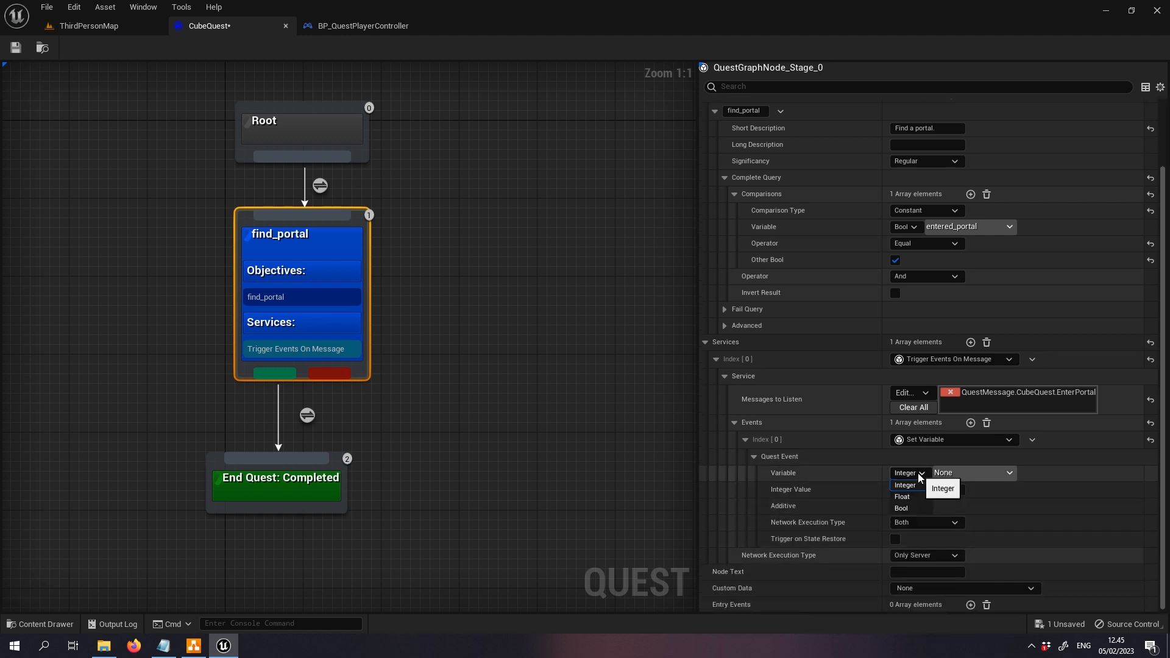
pyautogui.click(911, 510)
pyautogui.click(967, 473)
pyautogui.click(968, 510)
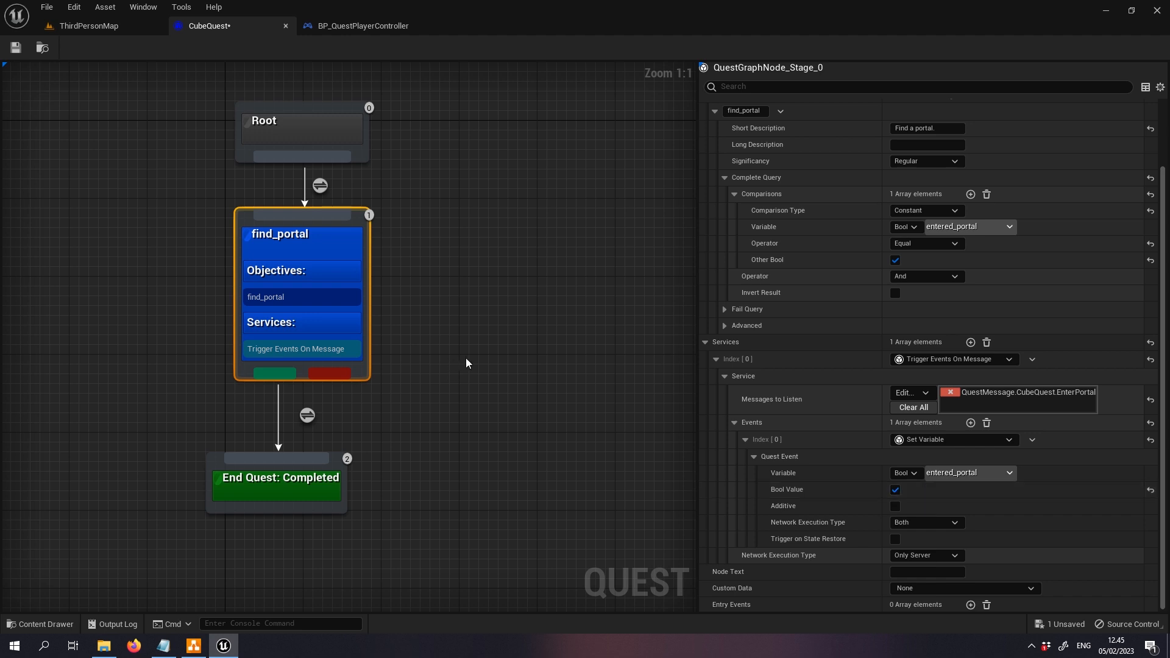
pyautogui.click(13, 49)
# - Open the BP_Portal blueprint from the portal actor in ThirdPersonMap and review the trigger overlap logic in its event graph
pyautogui.click(89, 26)
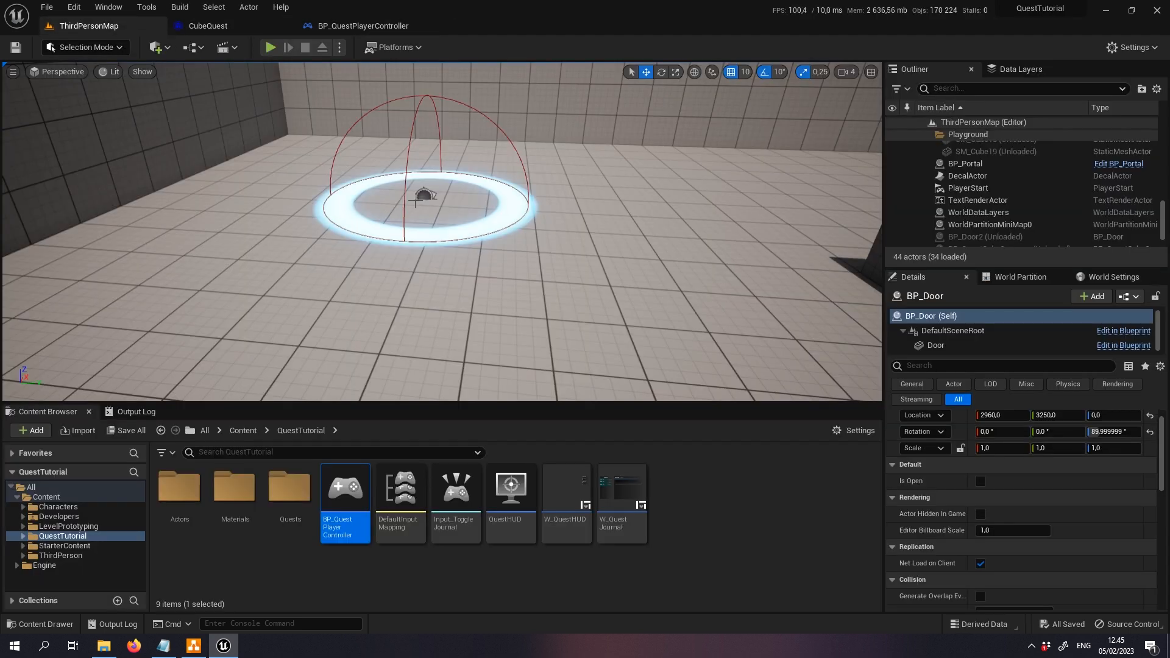
pyautogui.click(426, 196)
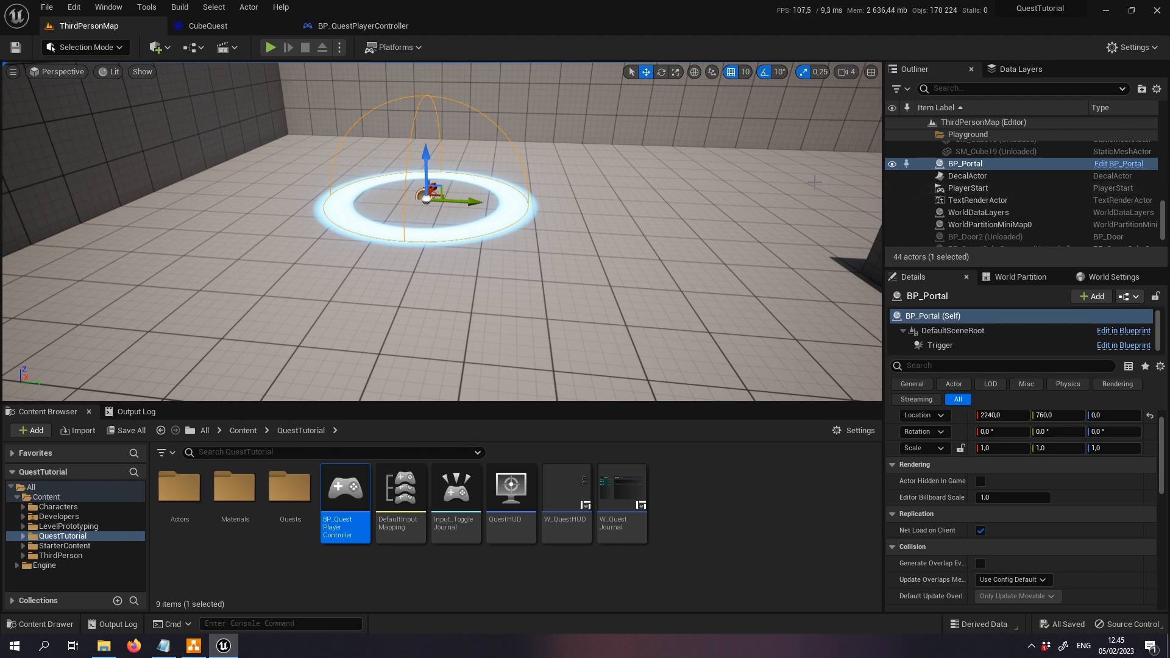
pyautogui.click(1119, 165)
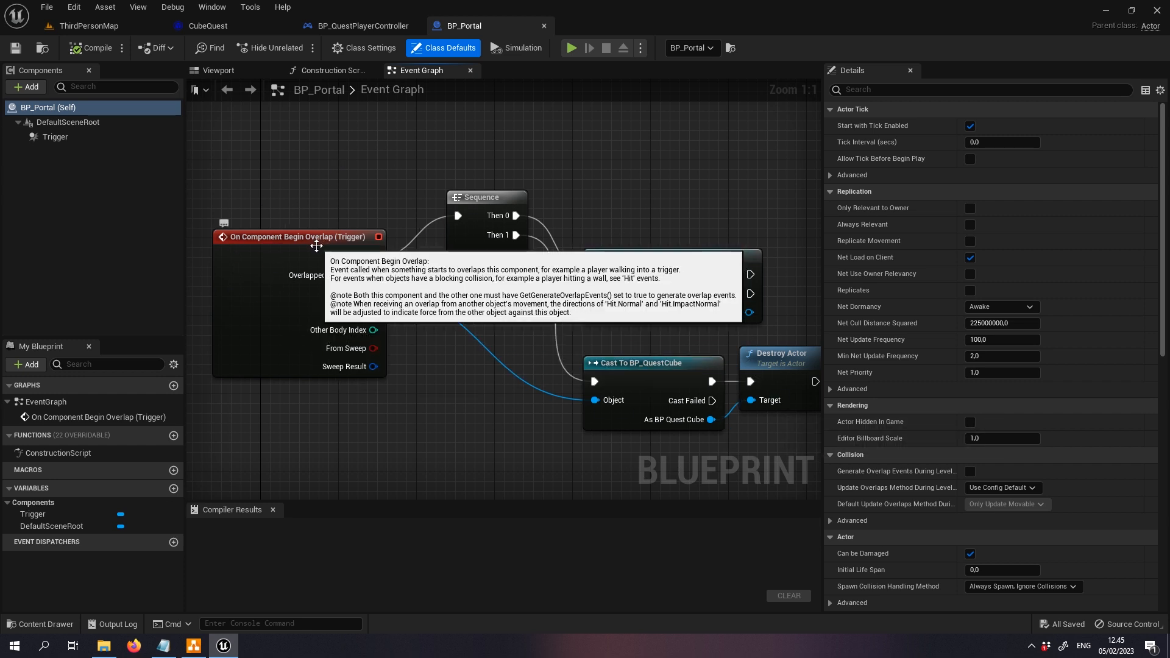
pyautogui.moveTo(682, 195); pyautogui.dragTo(543, 177, button='right')
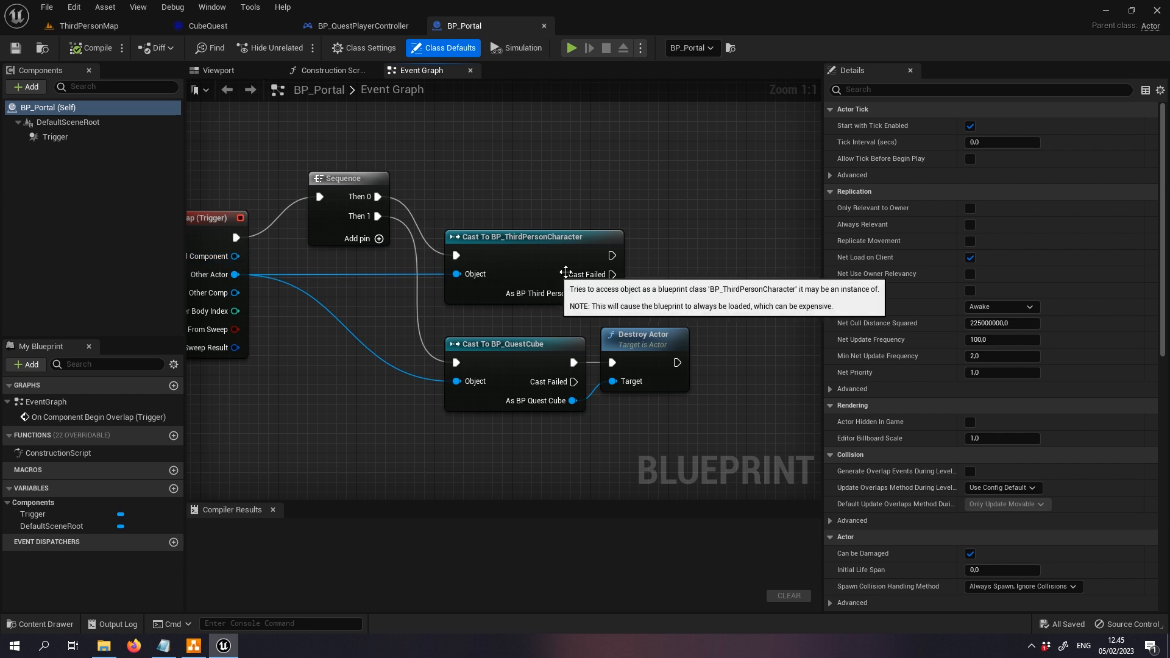
pyautogui.moveTo(629, 254); pyautogui.dragTo(595, 272, button='right')
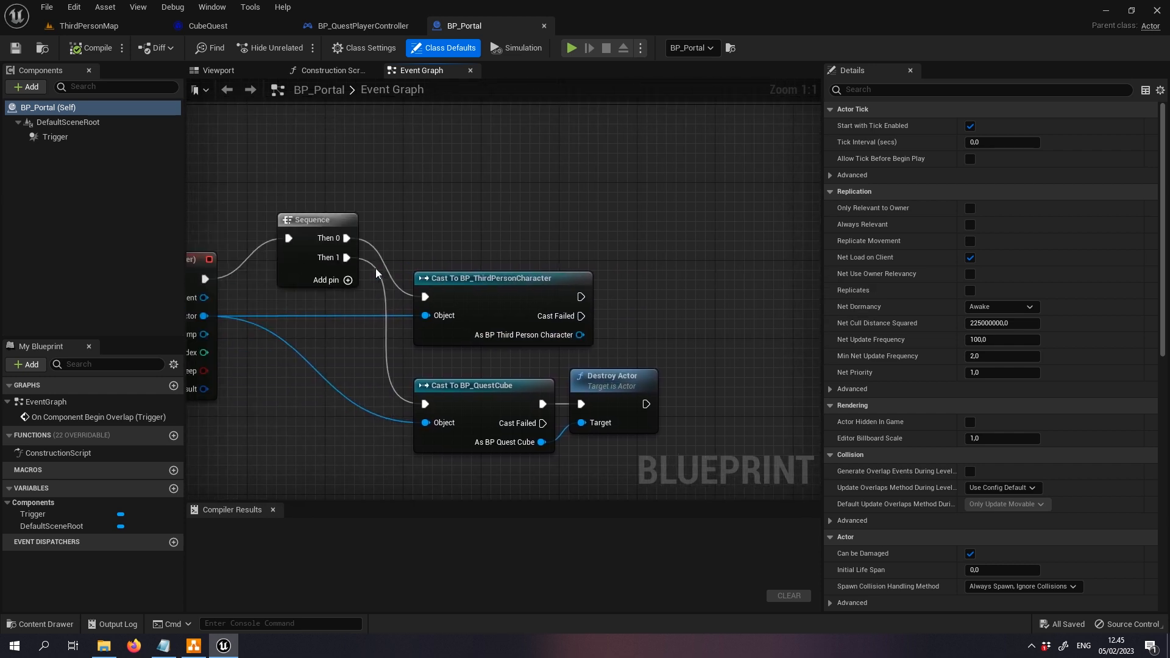
pyautogui.moveTo(245, 304); pyautogui.dragTo(271, 305, button='right')
pyautogui.moveTo(692, 287); pyautogui.dragTo(468, 292, button='right')
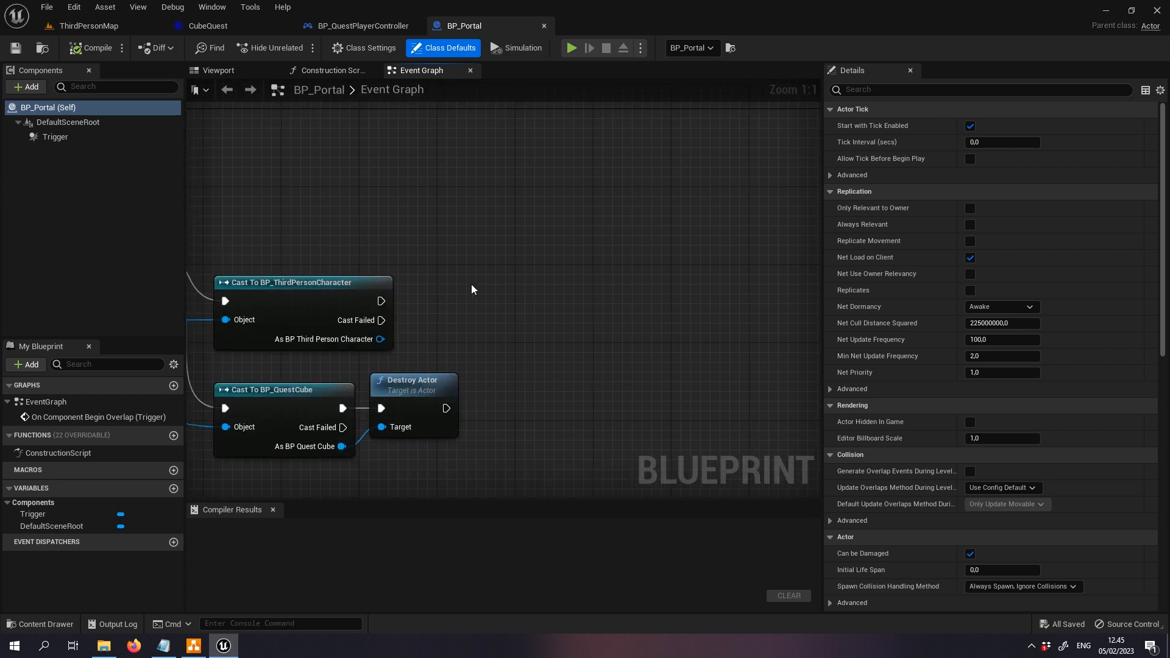
# - Add a Broadcast Quest Message node to BP_Portal's event graph, above and to the right of the Cast To BP_ThirdPersonCharacter node
pyautogui.rightClick(472, 289)
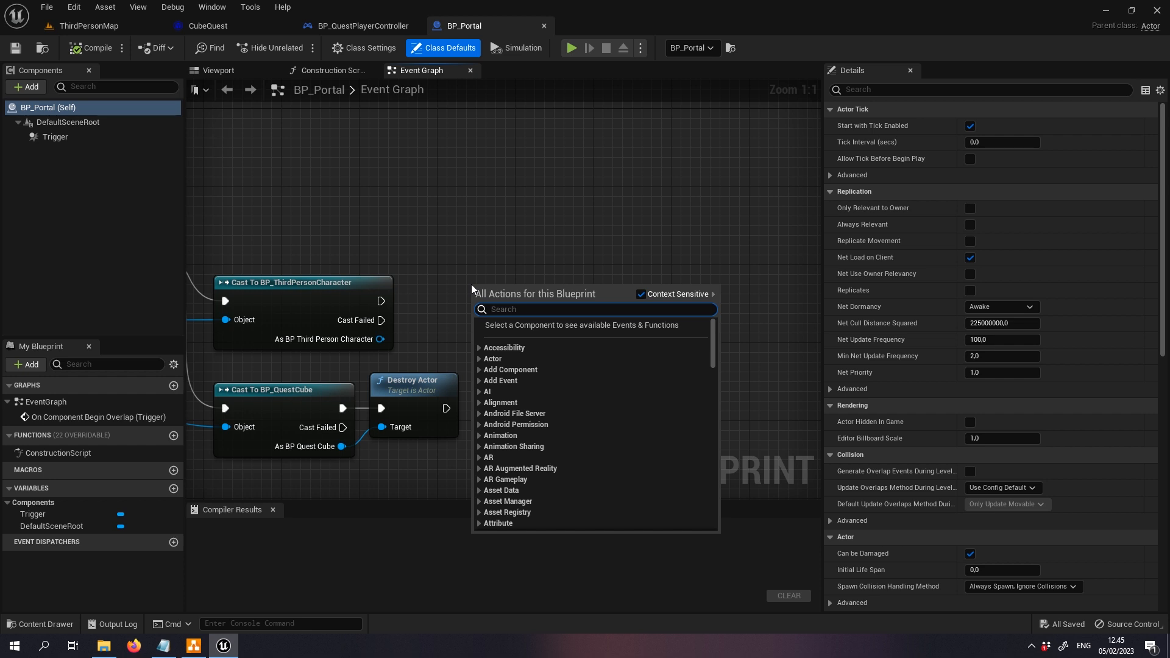
pyautogui.write('board')
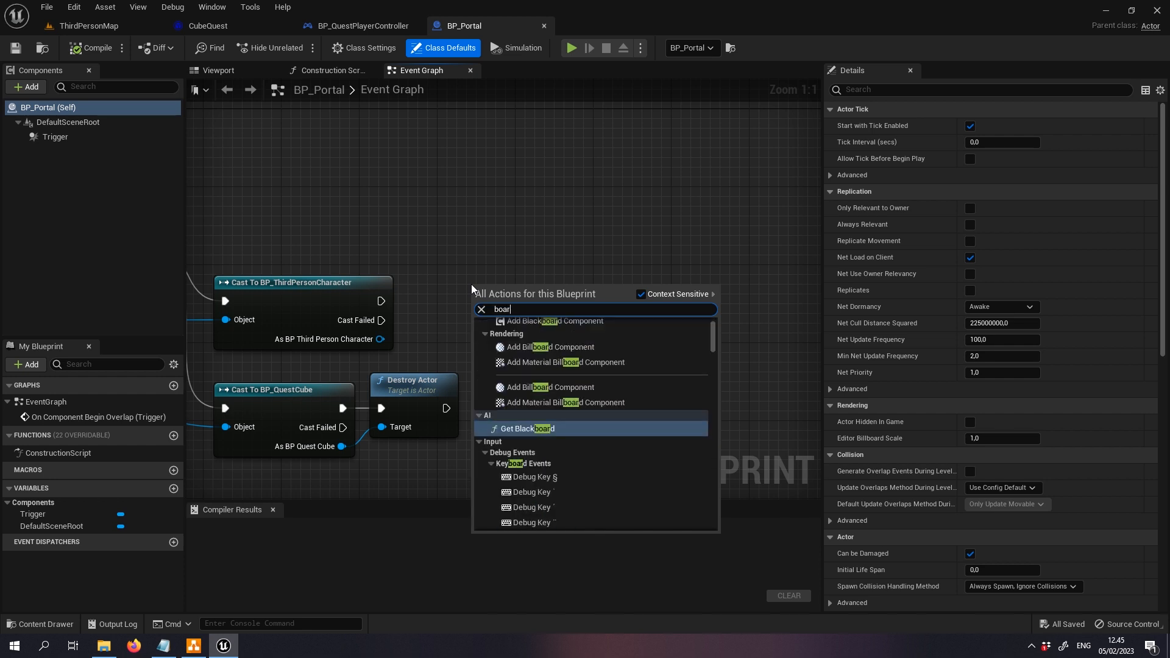
pyautogui.press('BackSpace')
pyautogui.press('BackSpace')
pyautogui.press('BackSpace')
pyautogui.press('BackSpace')
pyautogui.press('BackSpace')
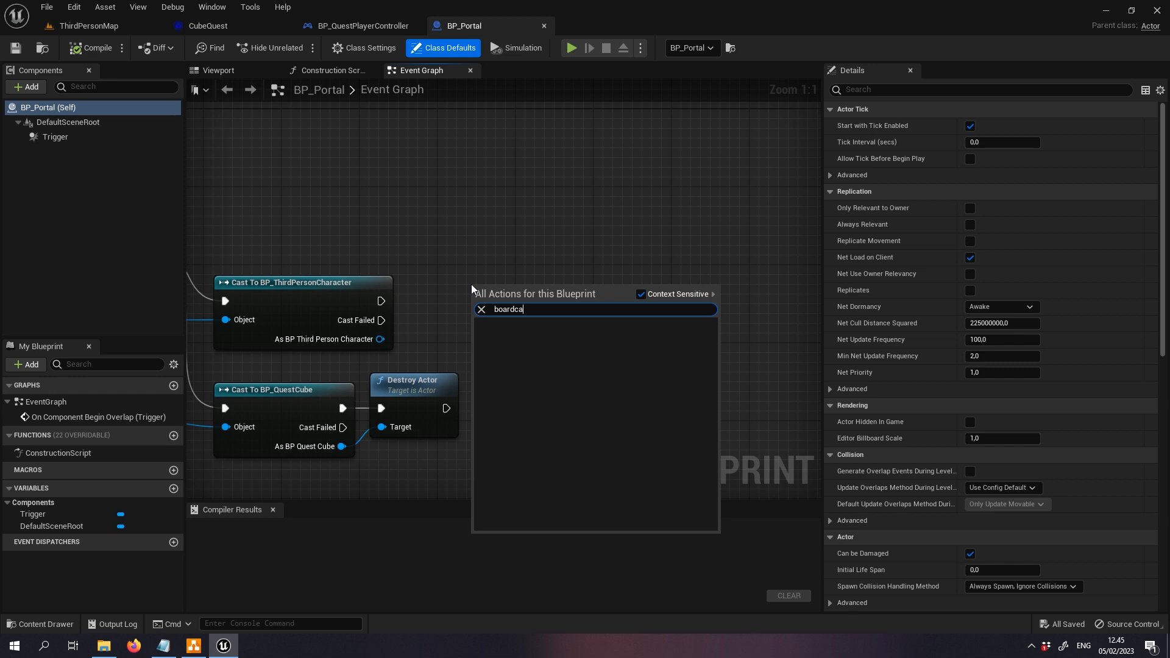
pyautogui.write('broadcas')
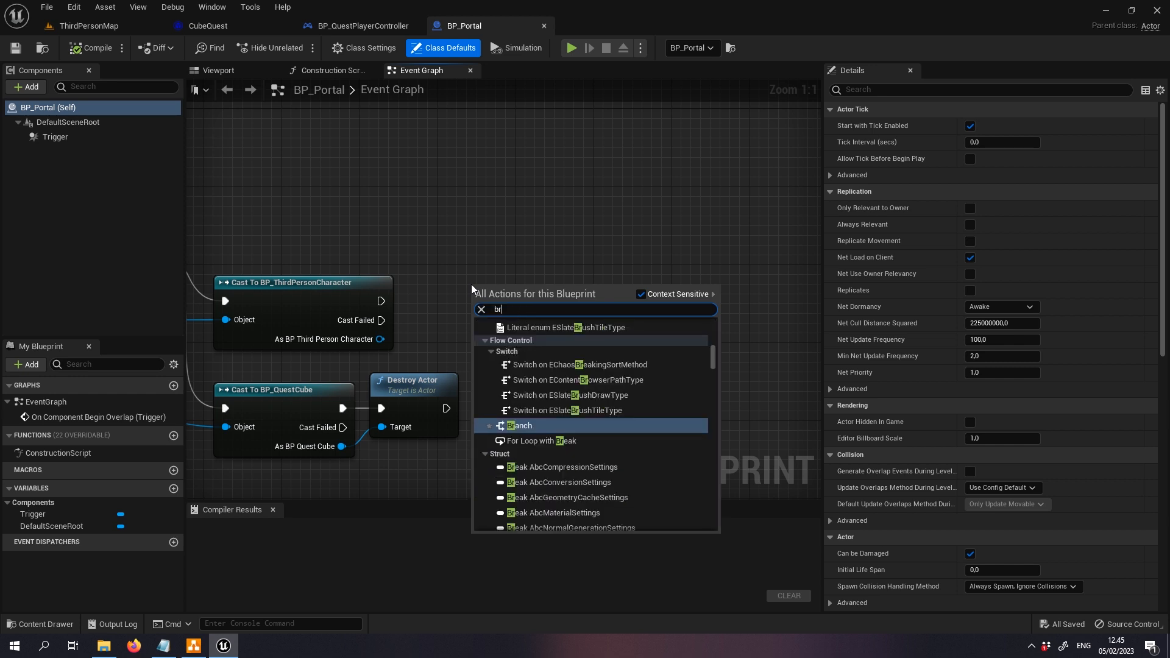
pyautogui.click(551, 336)
pyautogui.moveTo(569, 286); pyautogui.dragTo(608, 221)
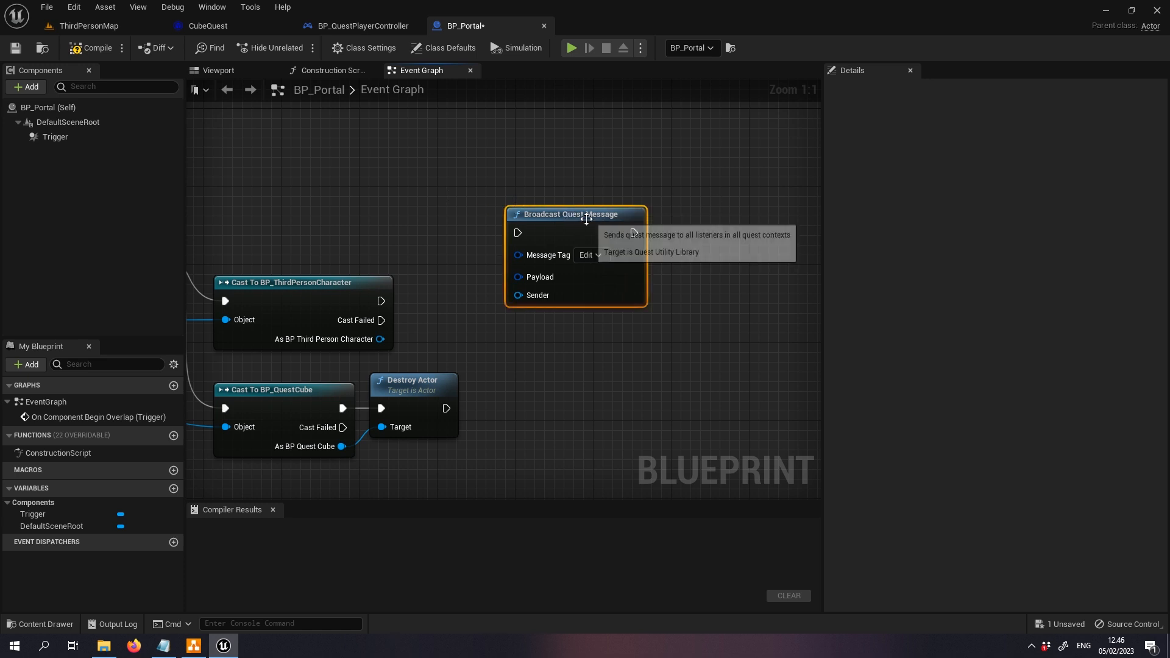
pyautogui.moveTo(591, 214); pyautogui.dragTo(571, 166)
# - Add a Send Quest Message node directly below the Broadcast Quest Message node
pyautogui.click(535, 311)
pyautogui.rightClick(535, 307)
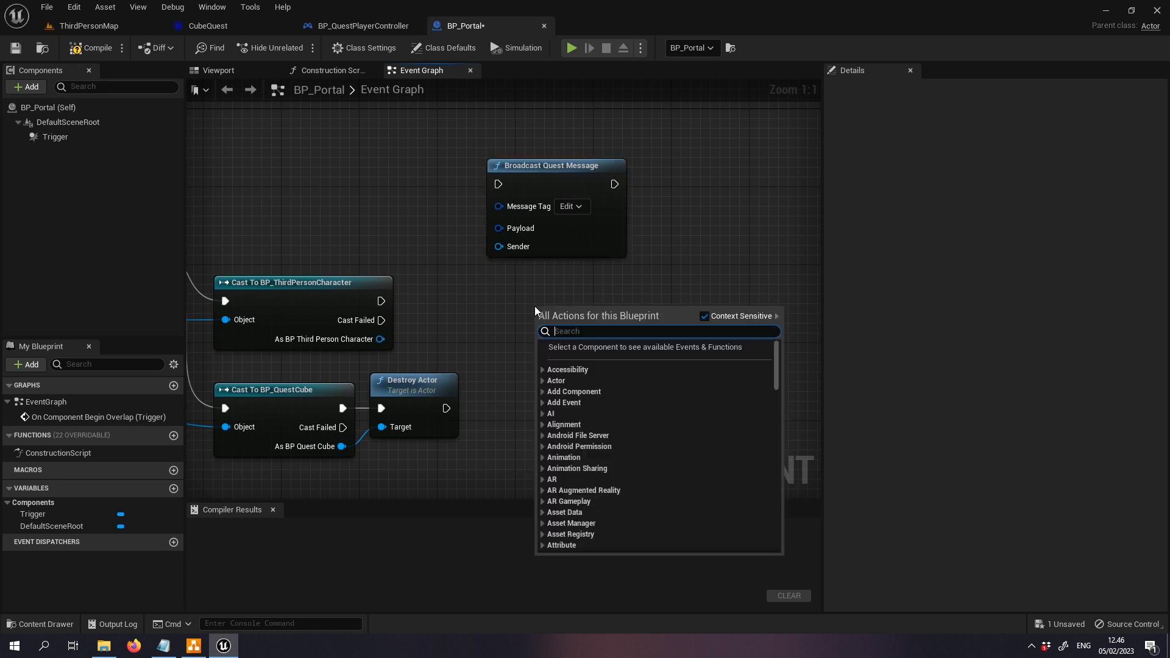
pyautogui.write('send quest')
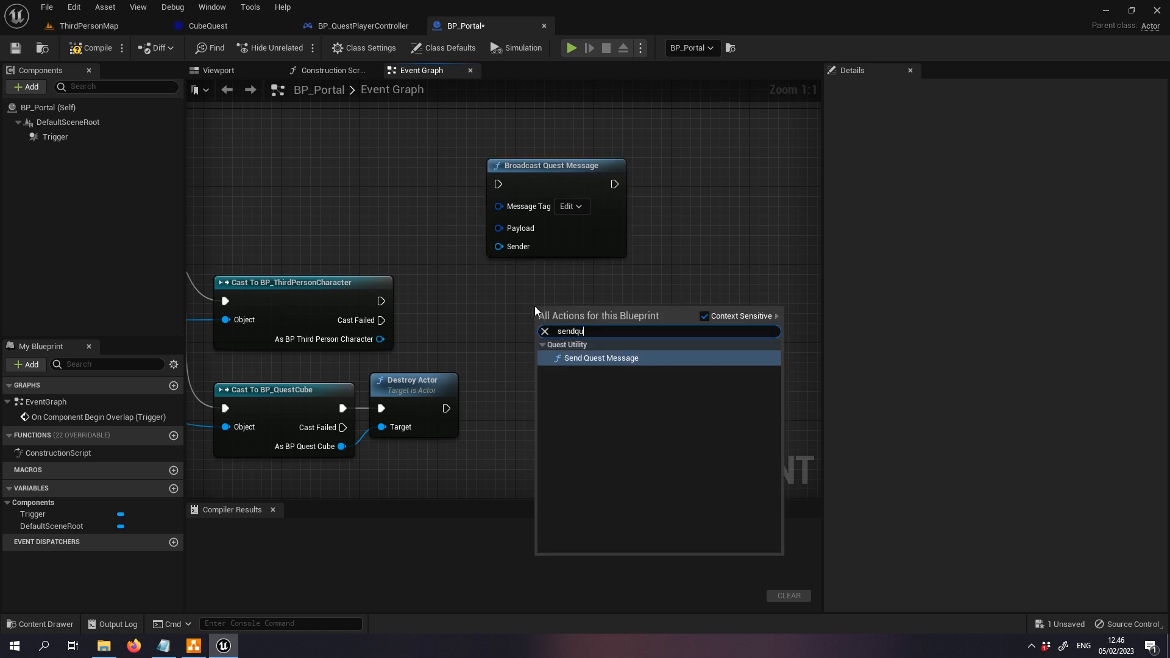
pyautogui.press('Return')
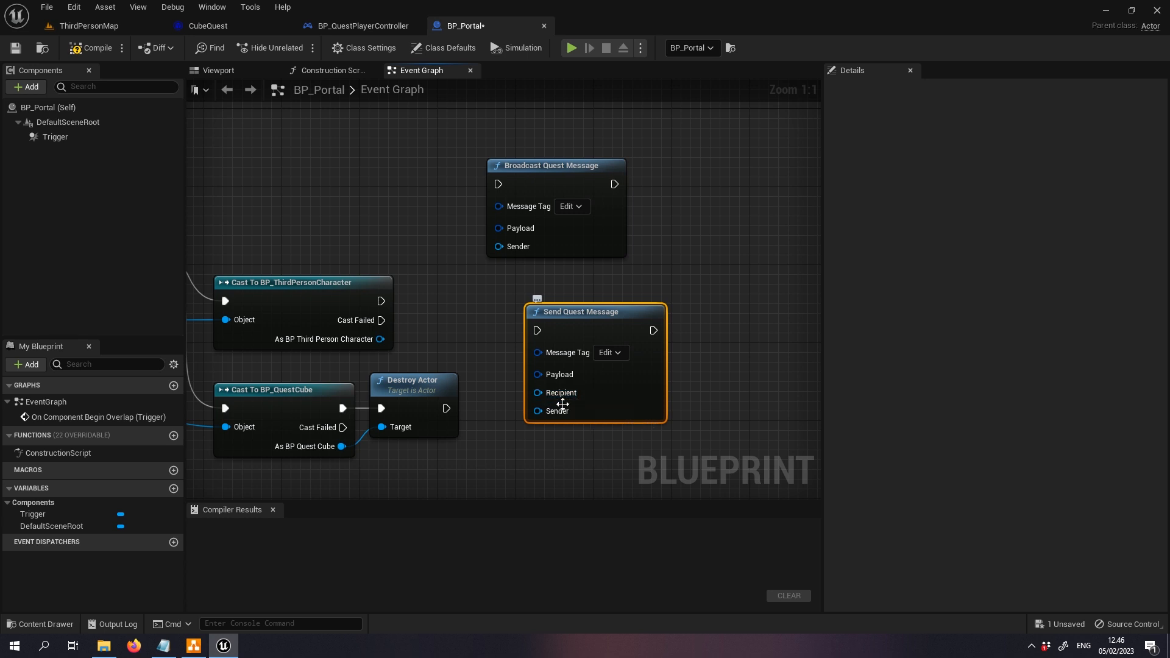
pyautogui.moveTo(585, 311); pyautogui.dragTo(557, 292)
pyautogui.click(648, 309)
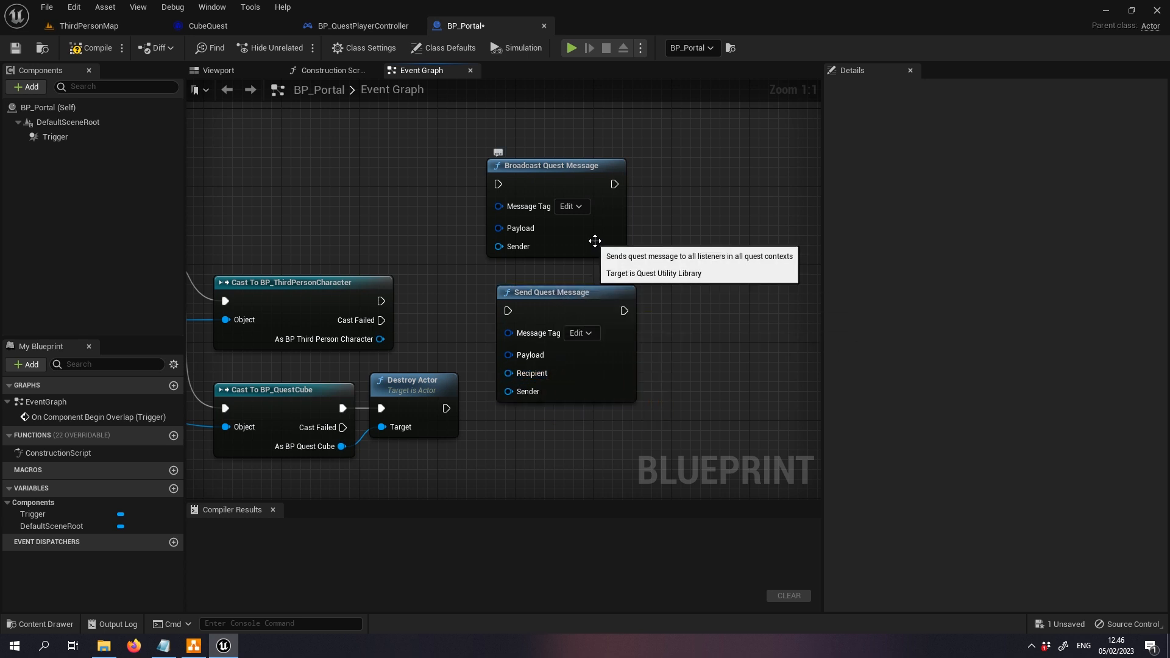
# - Rearrange the two message nodes, raising Broadcast Quest Message slightly and moving Send Quest Message farther right of the cast nodes
pyautogui.moveTo(593, 243); pyautogui.dragTo(602, 245)
pyautogui.moveTo(571, 292); pyautogui.dragTo(571, 283)
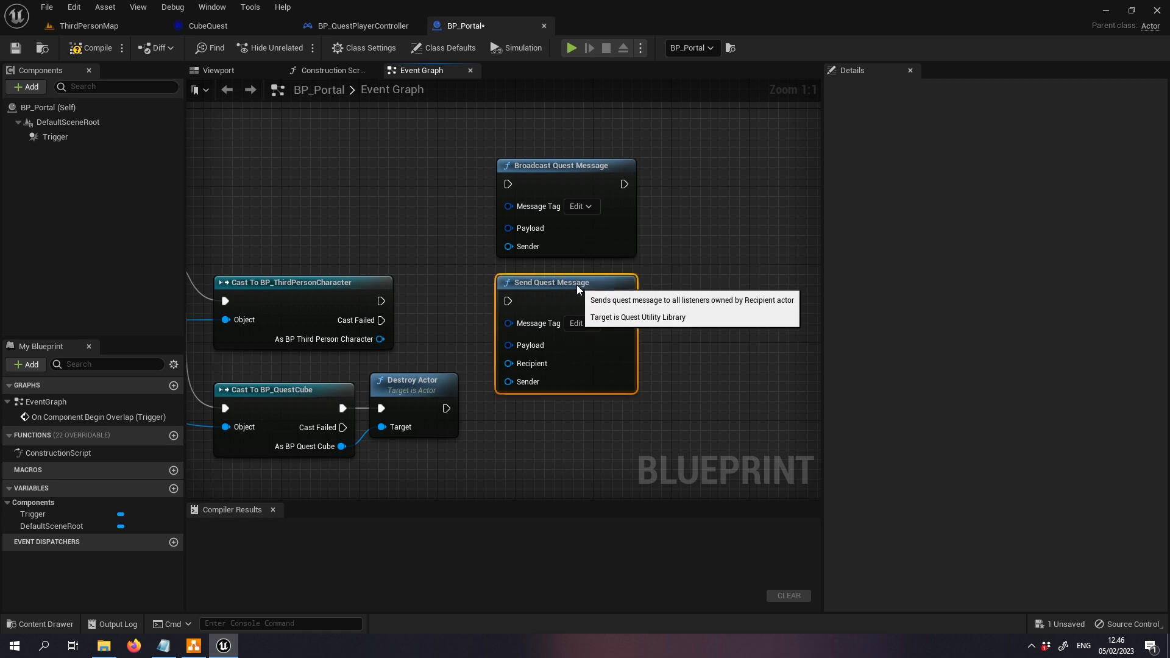
pyautogui.moveTo(608, 243); pyautogui.dragTo(630, 223)
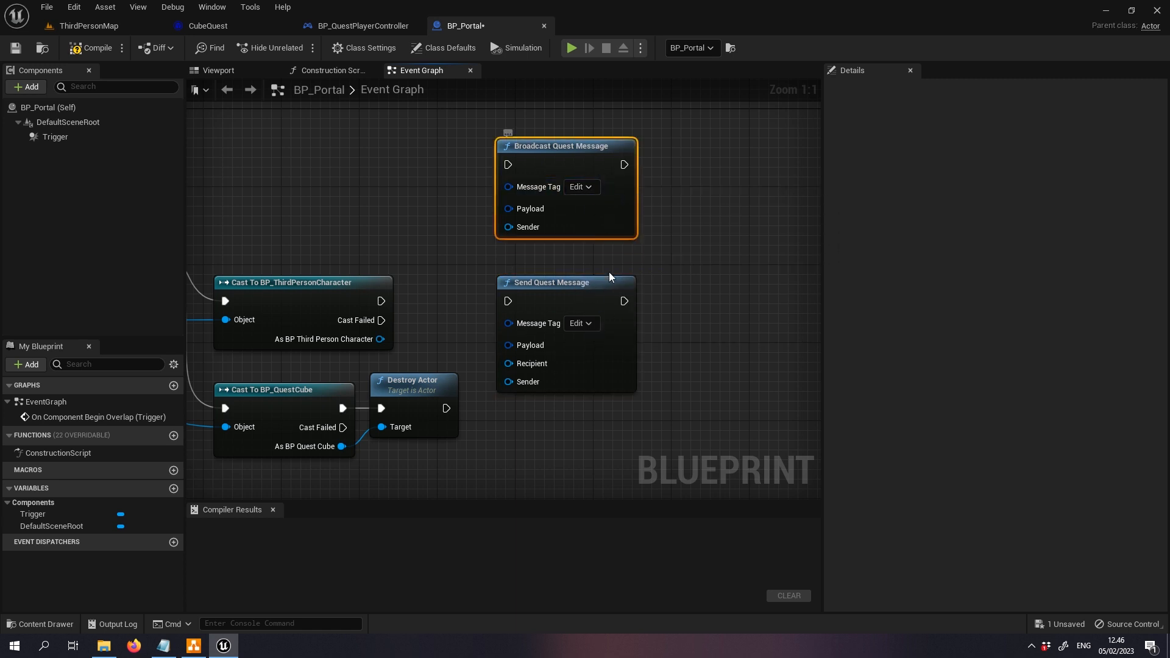
pyautogui.moveTo(598, 282); pyautogui.dragTo(597, 273)
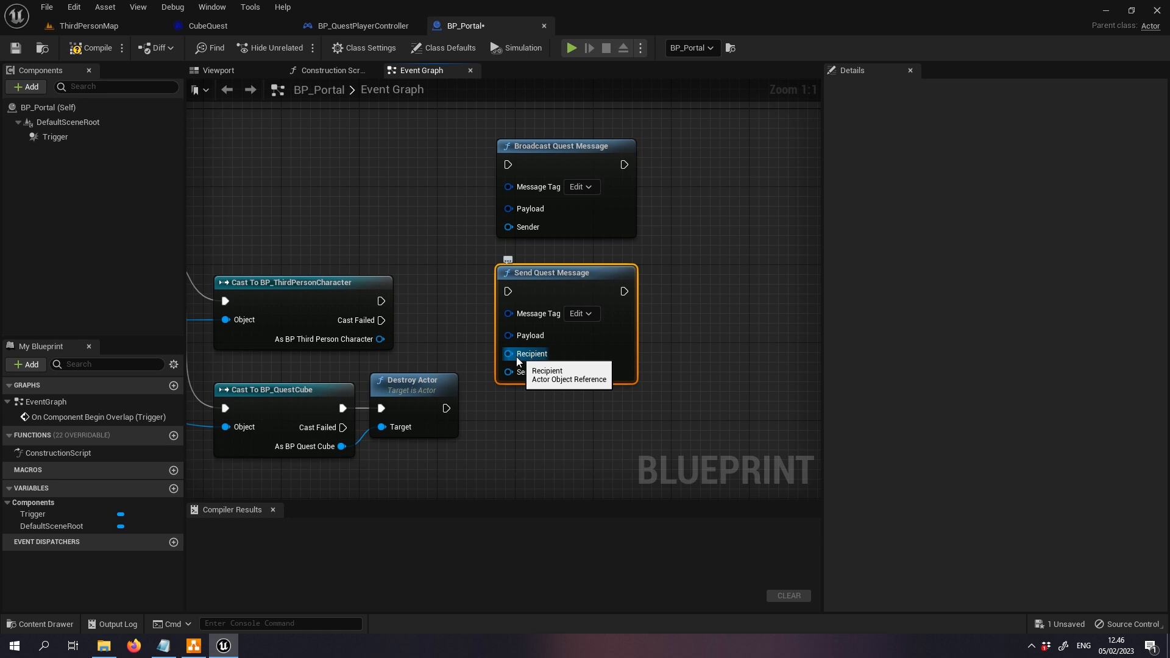
pyautogui.moveTo(515, 354); pyautogui.dragTo(602, 360)
pyautogui.click(474, 338)
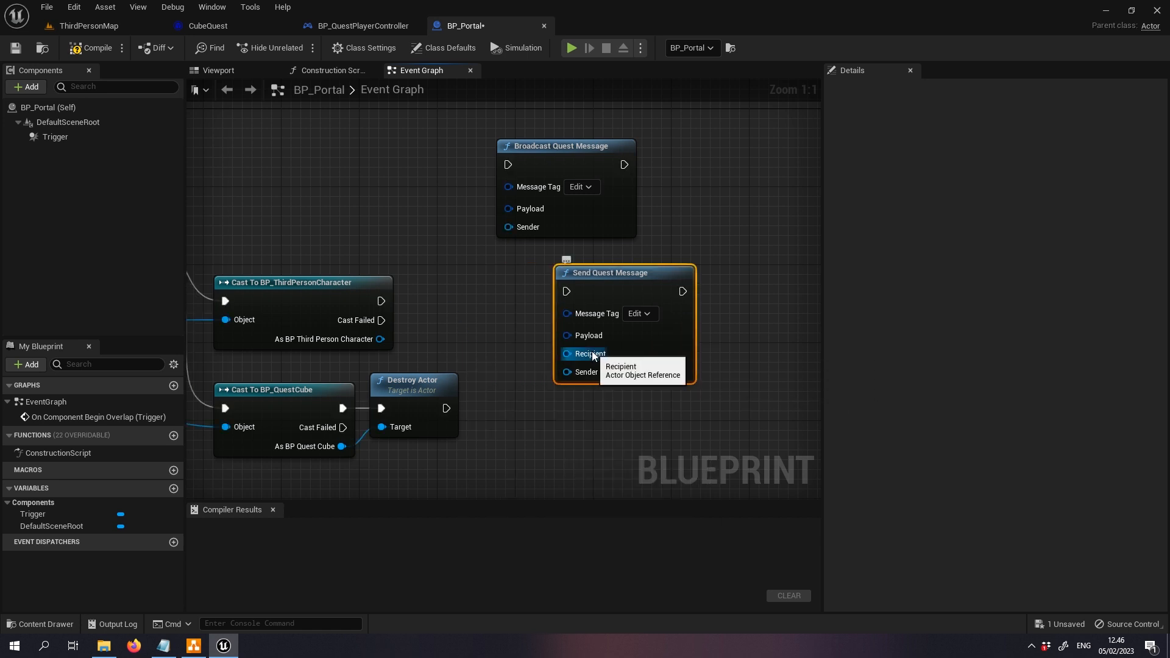
pyautogui.moveTo(580, 422); pyautogui.dragTo(524, 388, button='right')
pyautogui.moveTo(593, 329); pyautogui.dragTo(644, 327)
pyautogui.moveTo(561, 321); pyautogui.dragTo(573, 341)
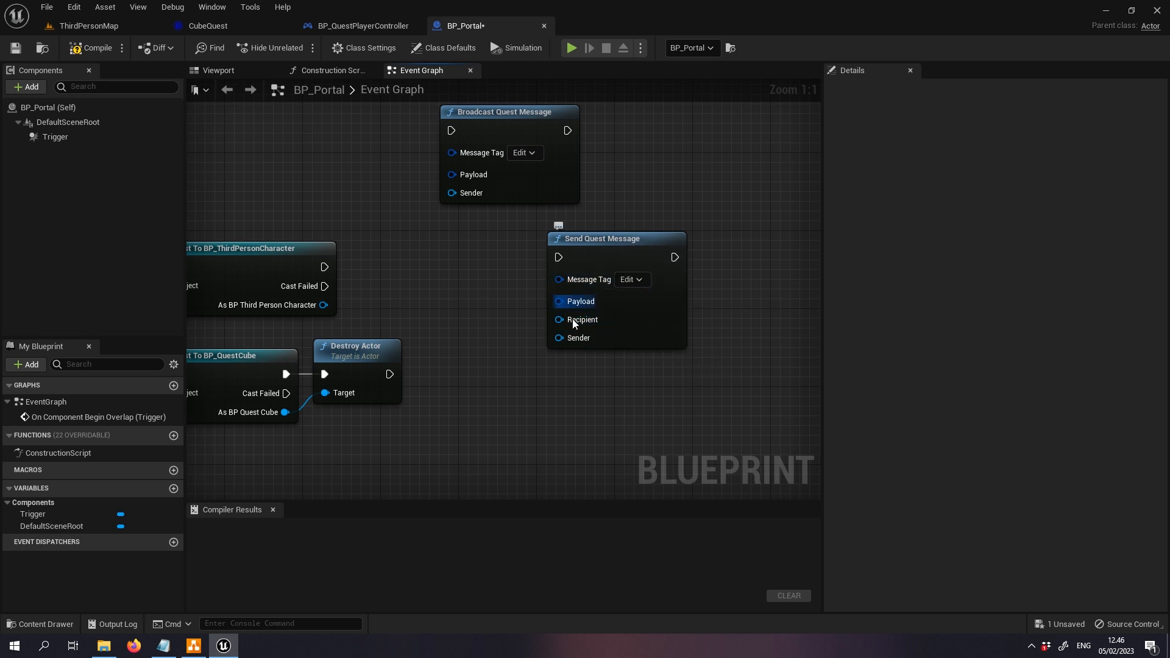
pyautogui.moveTo(460, 281); pyautogui.dragTo(522, 289, button='right')
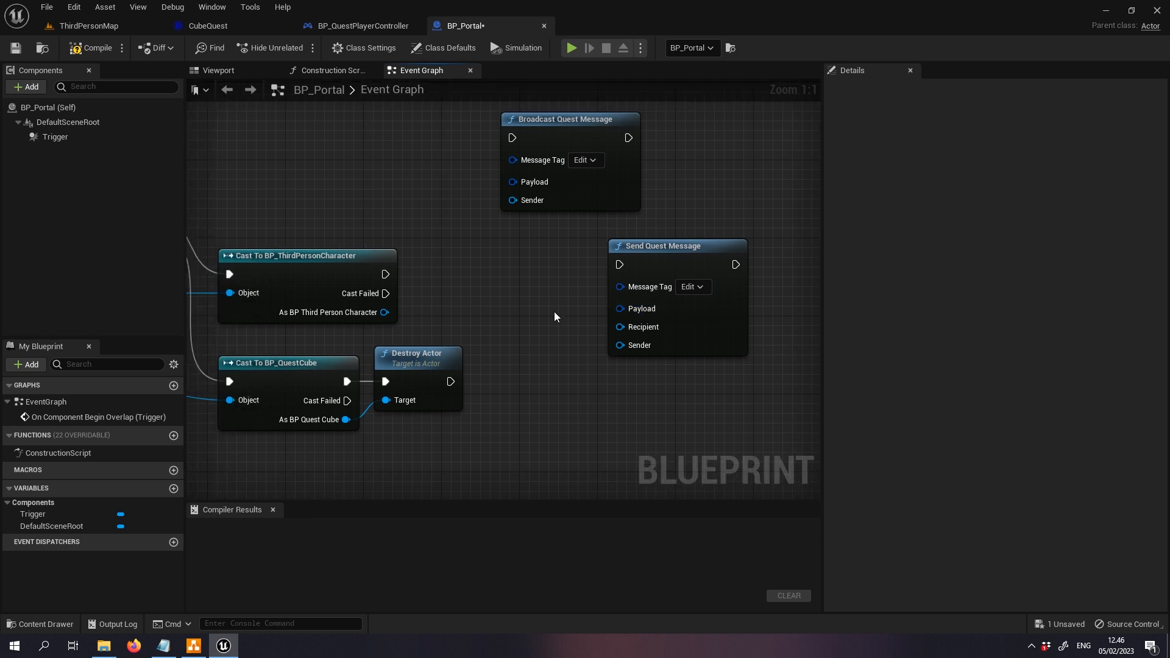
# - Delete the Broadcast Quest Message node and move Send Quest Message closer to the Cast To BP_ThirdPersonCharacter node
pyautogui.click(609, 204)
pyautogui.press('Delete')
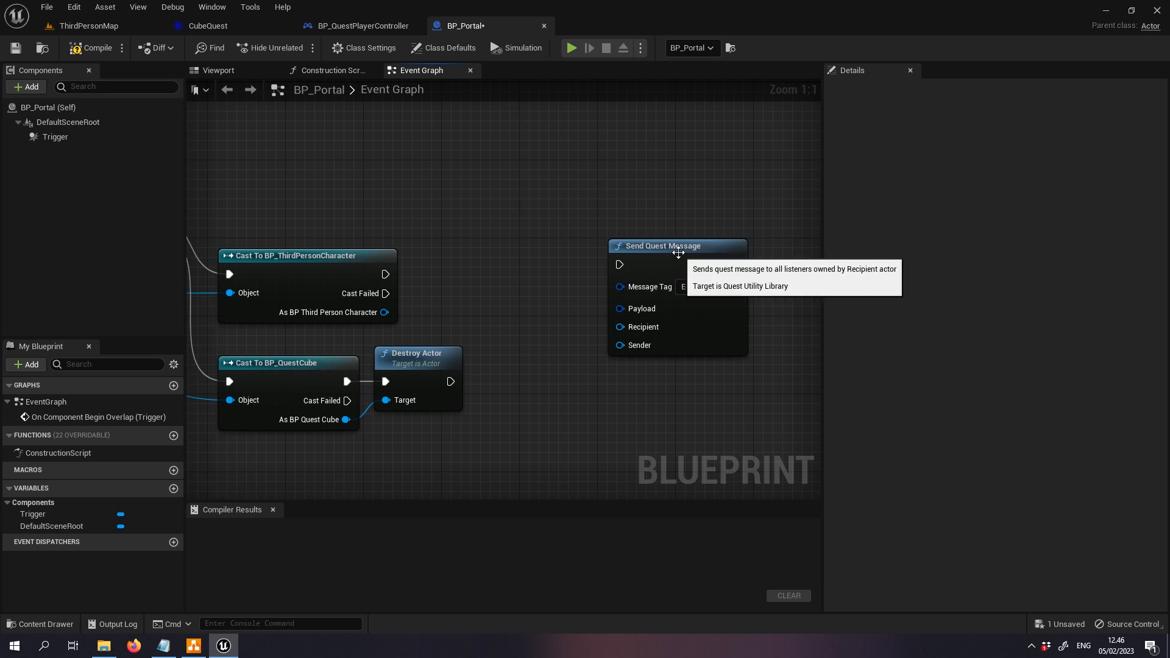
pyautogui.moveTo(677, 250); pyautogui.dragTo(579, 202)
pyautogui.click(472, 255)
# - Connect the third-person character cast's output to Send Quest Message's Recipient and its success execution to the message node
pyautogui.moveTo(383, 311); pyautogui.dragTo(522, 278)
pyautogui.moveTo(600, 284); pyautogui.dragTo(605, 319)
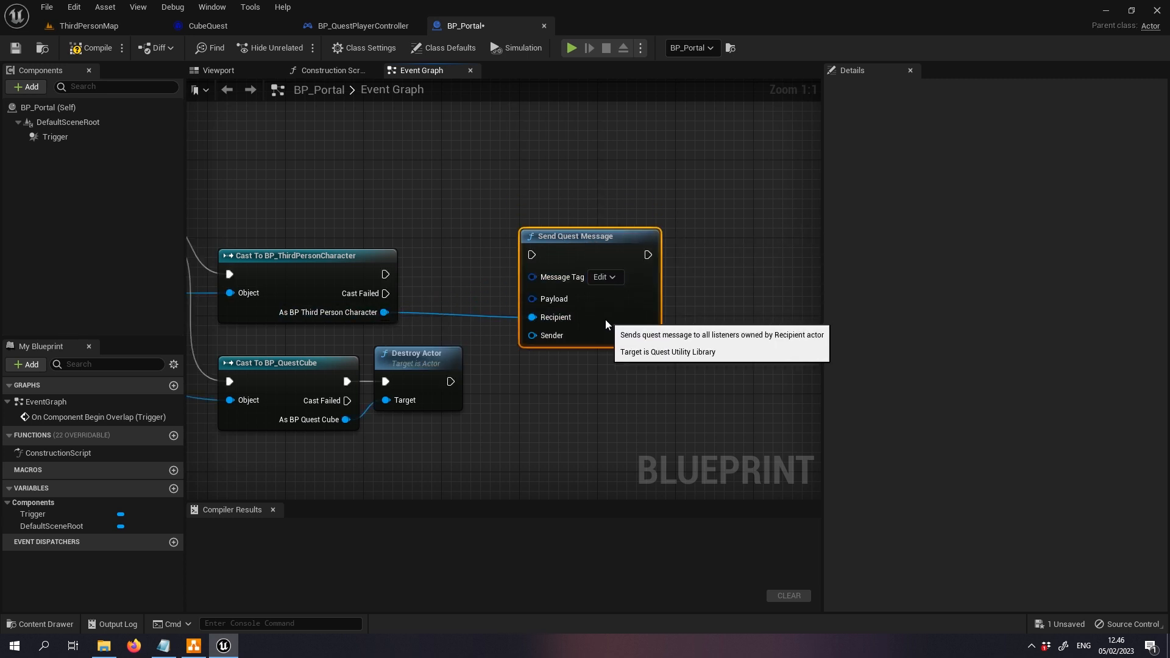
pyautogui.moveTo(386, 274); pyautogui.dragTo(530, 255)
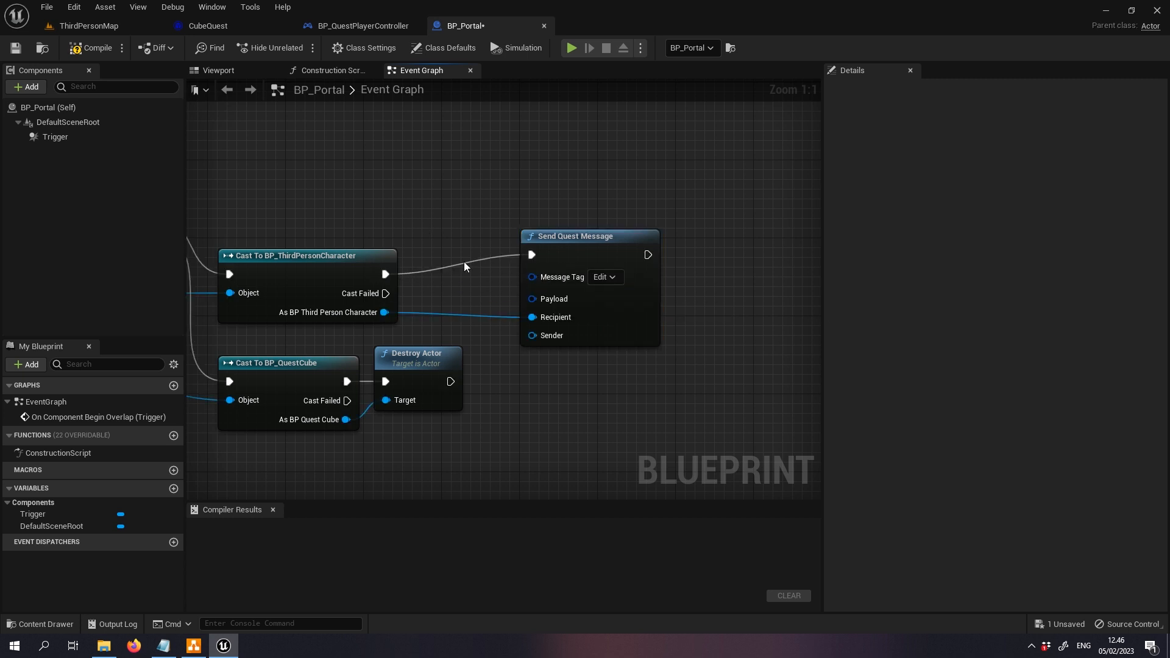
# - Set Send Quest Message's Message Tag to QuestMessage.CubeQuest.EnterPortal, move the node nearer the cast and compile BP_Portal
pyautogui.moveTo(444, 217); pyautogui.dragTo(506, 215, button='right')
pyautogui.click(658, 268)
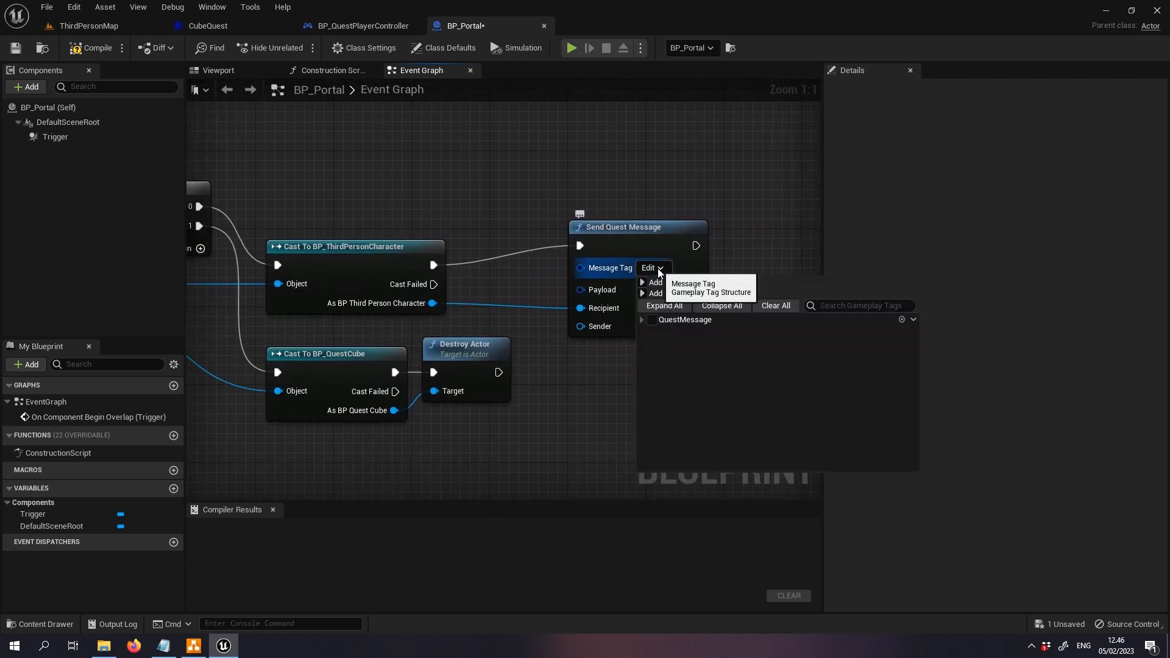
pyautogui.click(642, 319)
pyautogui.click(648, 332)
pyautogui.click(664, 346)
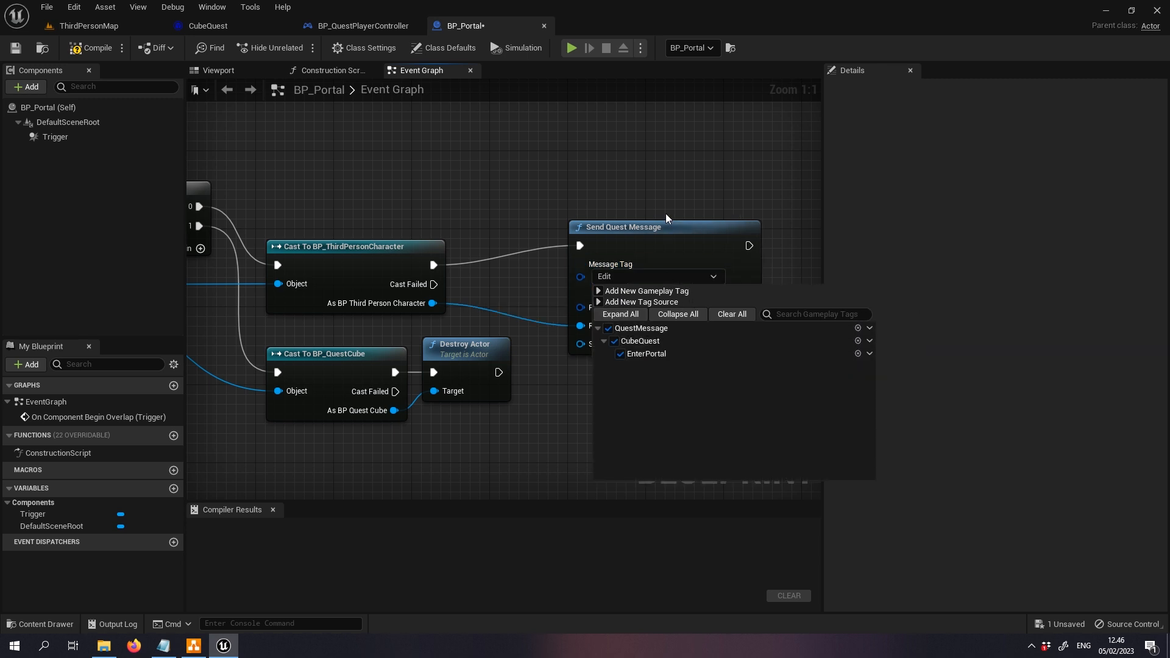
pyautogui.click(668, 218)
pyautogui.moveTo(683, 240); pyautogui.dragTo(621, 217)
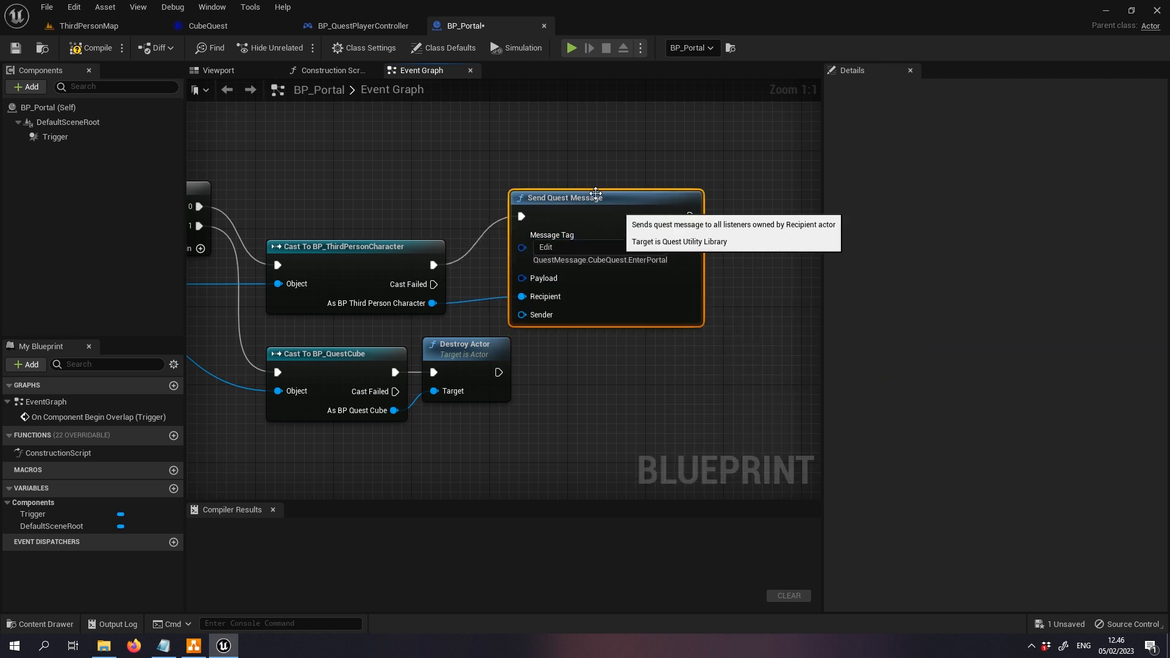
pyautogui.click(92, 48)
# - Play-test ThirdPersonMap in full screen by walking the character into the glowing portal, and return to the editor
pyautogui.click(89, 26)
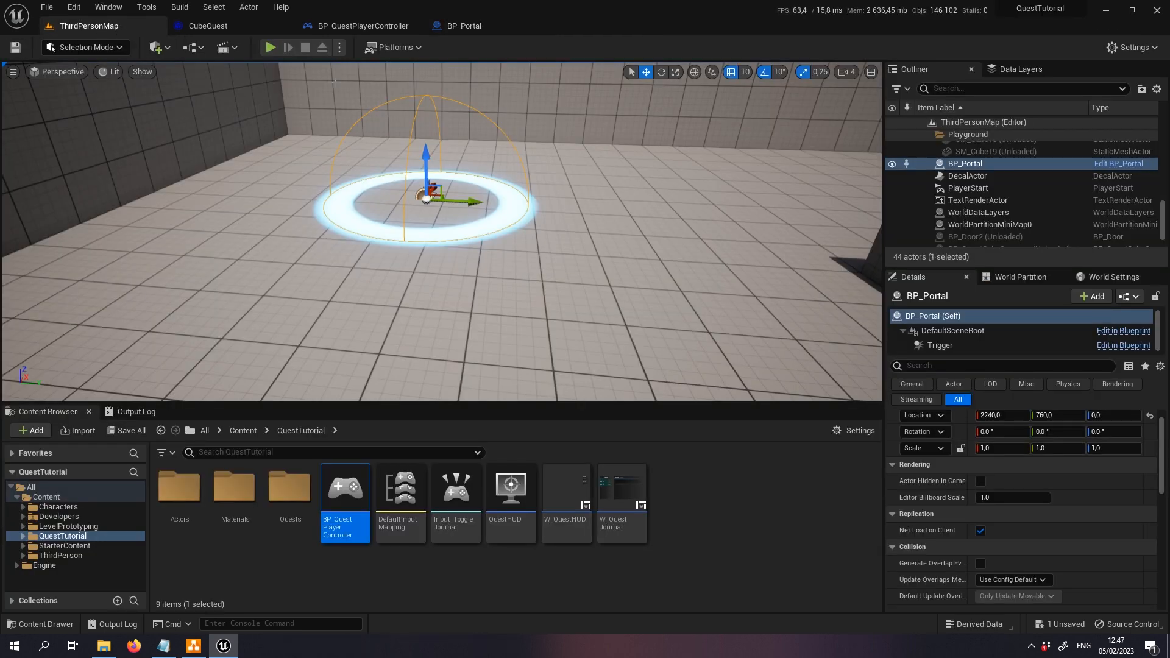
pyautogui.click(271, 46)
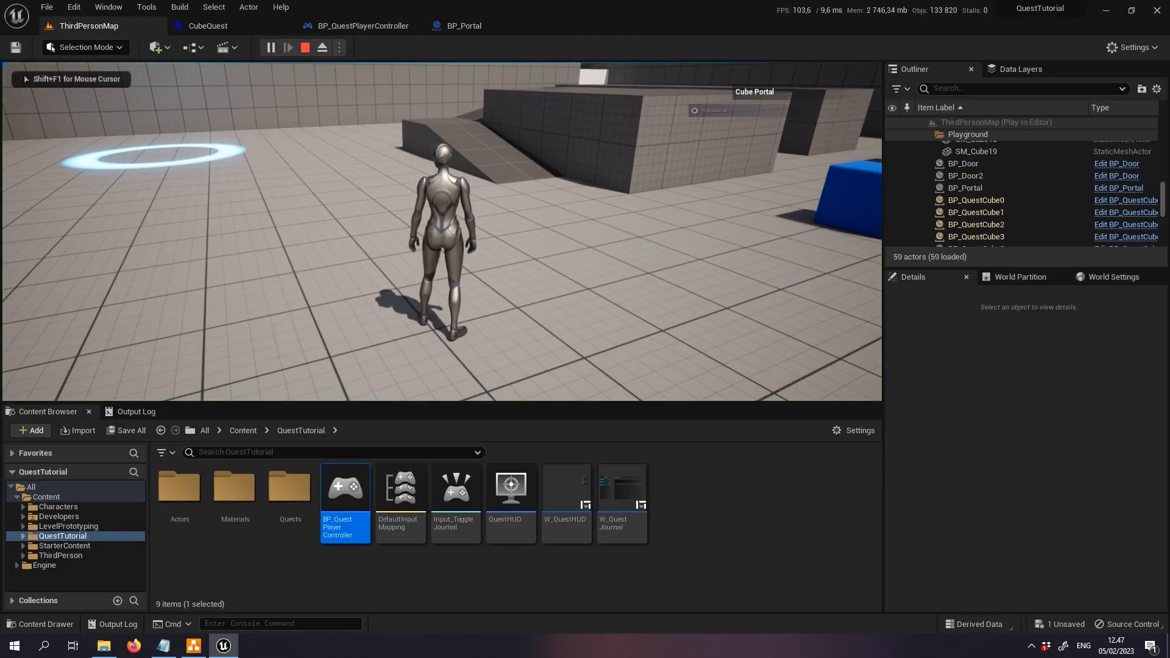
pyautogui.press('w')
pyautogui.press('F11')
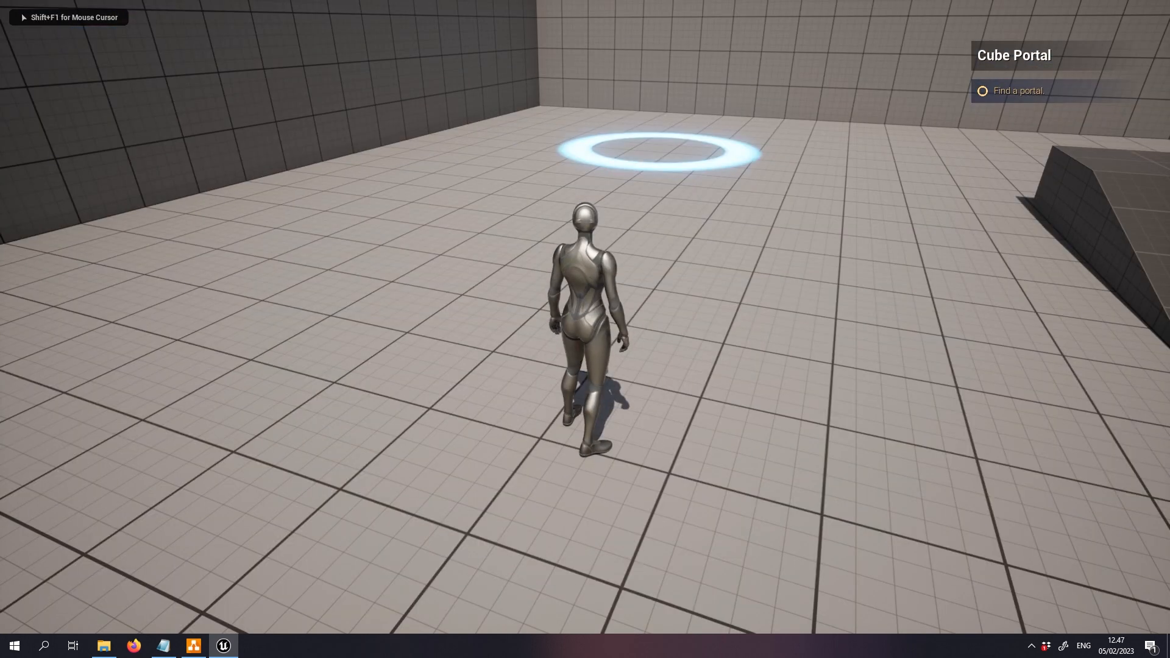
pyautogui.press('w')
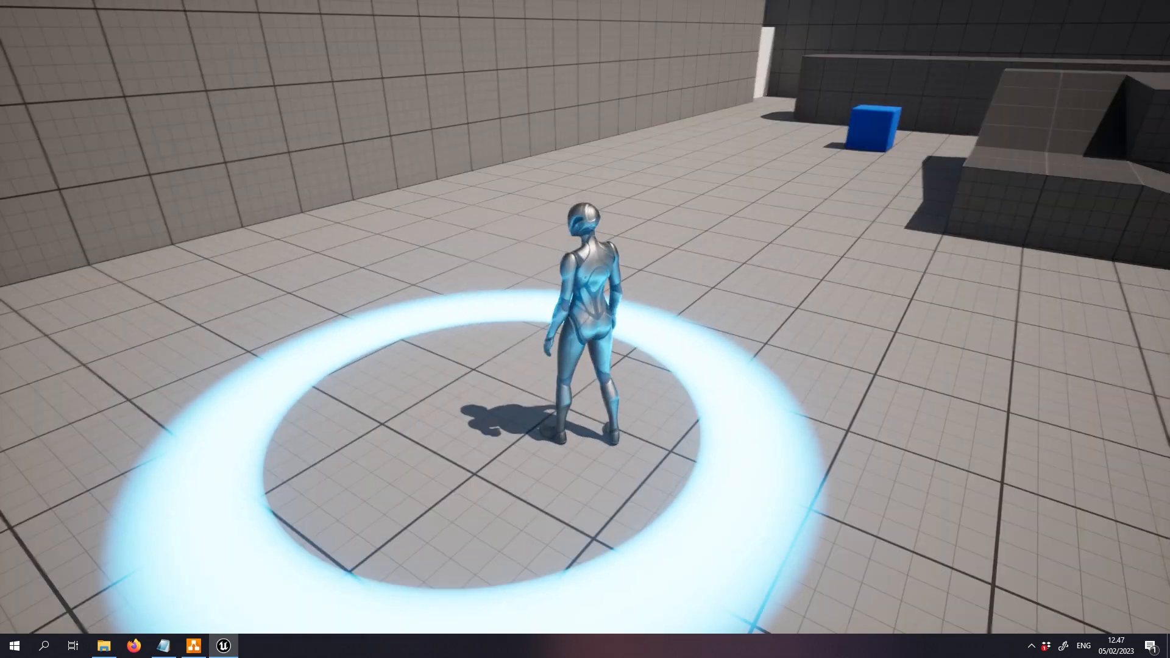
pyautogui.press('Escape')
pyautogui.moveTo(699, 248); pyautogui.dragTo(687, 243, button='right')
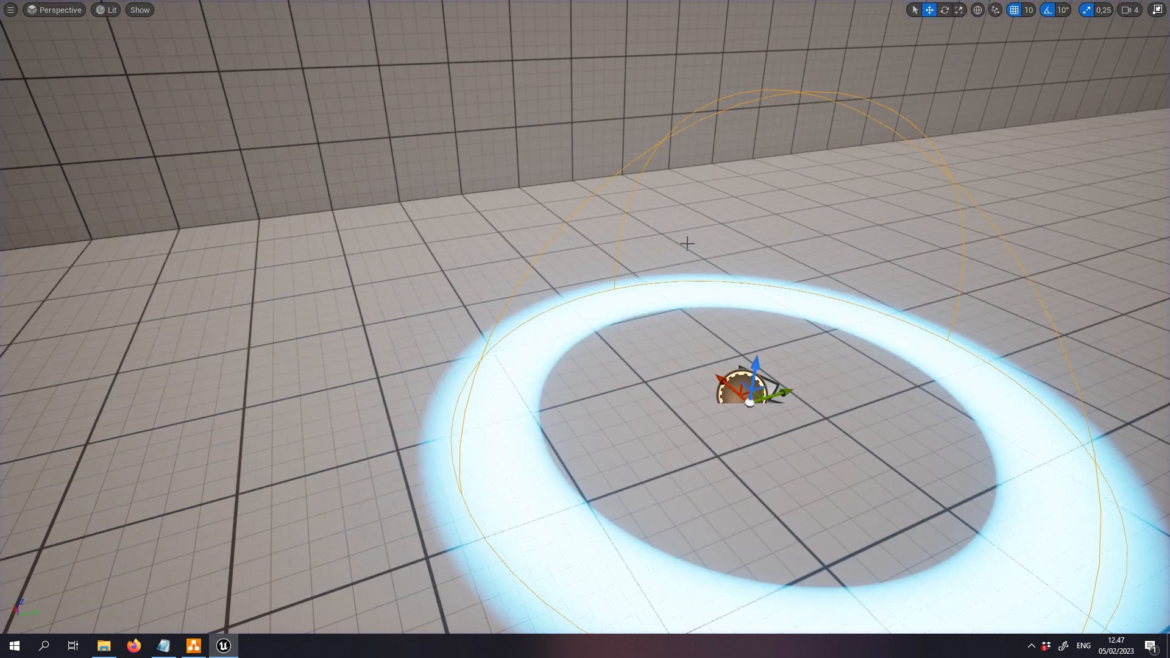
pyautogui.press('F11')
# - Open the CubeQuest graph and nudge the End Quest: Completed node slightly to the left below the find_portal stage
pyautogui.click(233, 25)
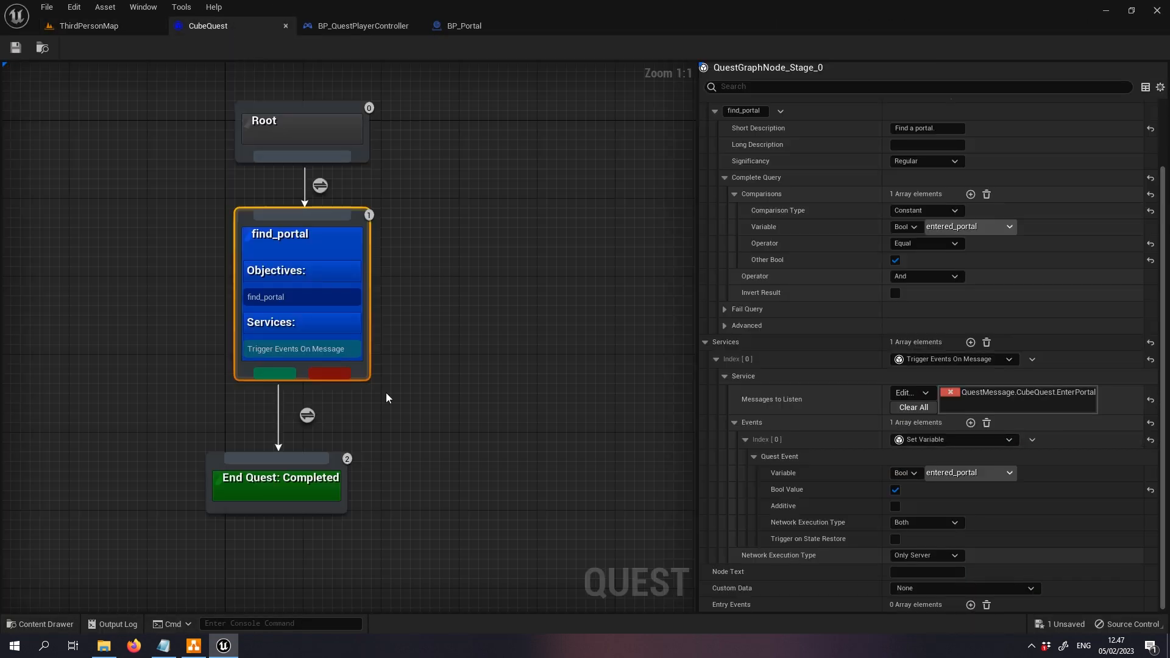
pyautogui.click(285, 487)
pyautogui.click(390, 426)
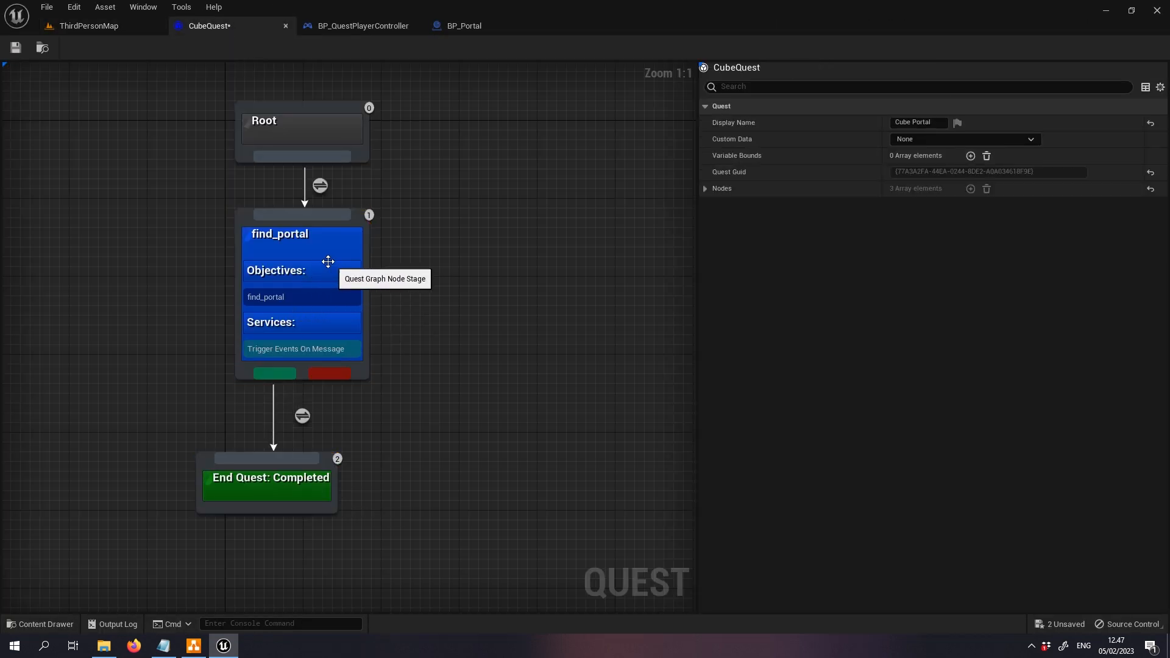
pyautogui.moveTo(313, 469); pyautogui.dragTo(368, 418, button='right')
pyautogui.click(360, 427)
pyautogui.click(405, 243)
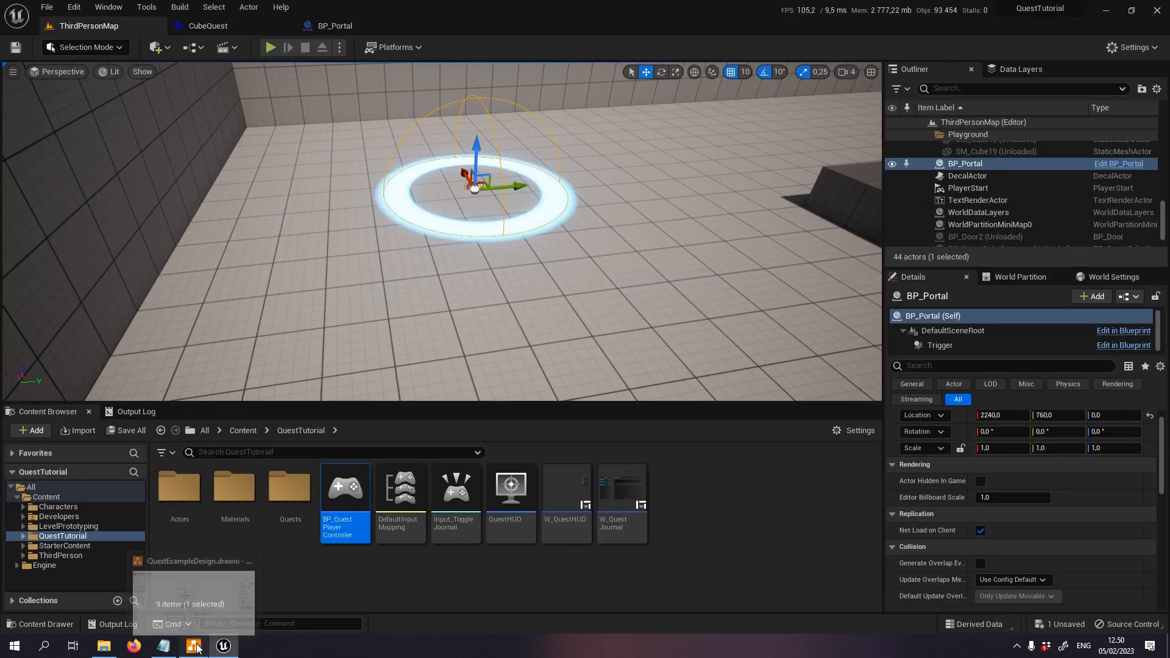
# - Review the quest flowchart in draw.io, and return to Unreal Editor to inspect BP_Portal's begin-overlap logic
pyautogui.click(194, 646)
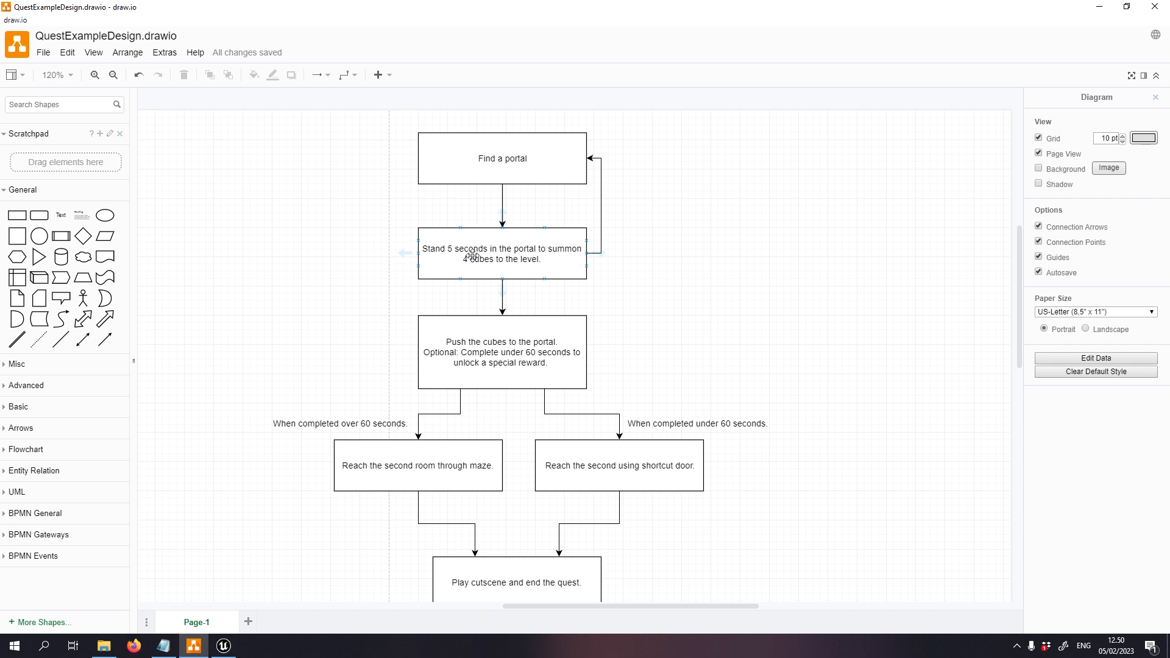
pyautogui.click(223, 645)
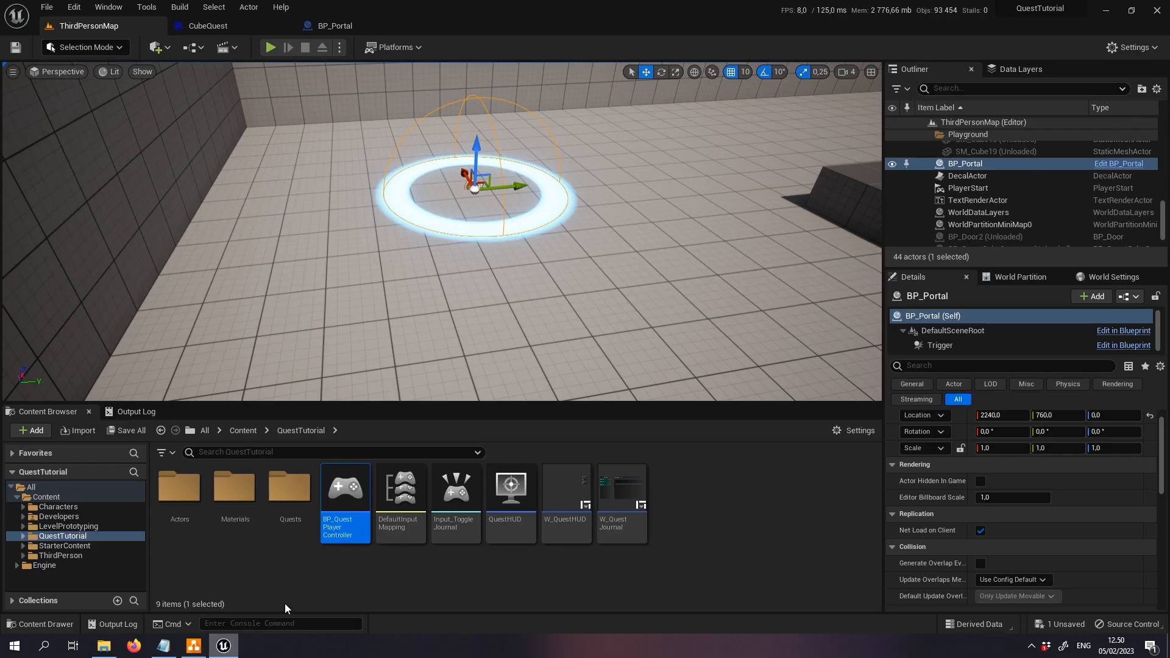
pyautogui.click(350, 28)
pyautogui.moveTo(617, 154); pyautogui.dragTo(569, 188, button='right')
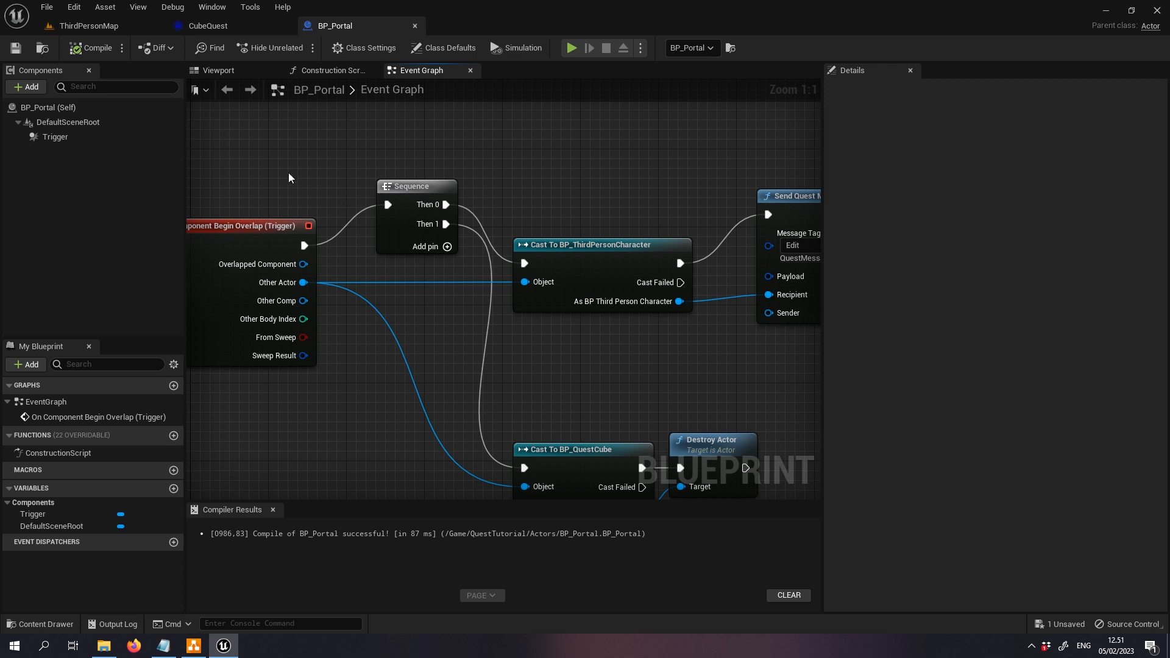
pyautogui.moveTo(267, 172); pyautogui.dragTo(402, 179, button='right')
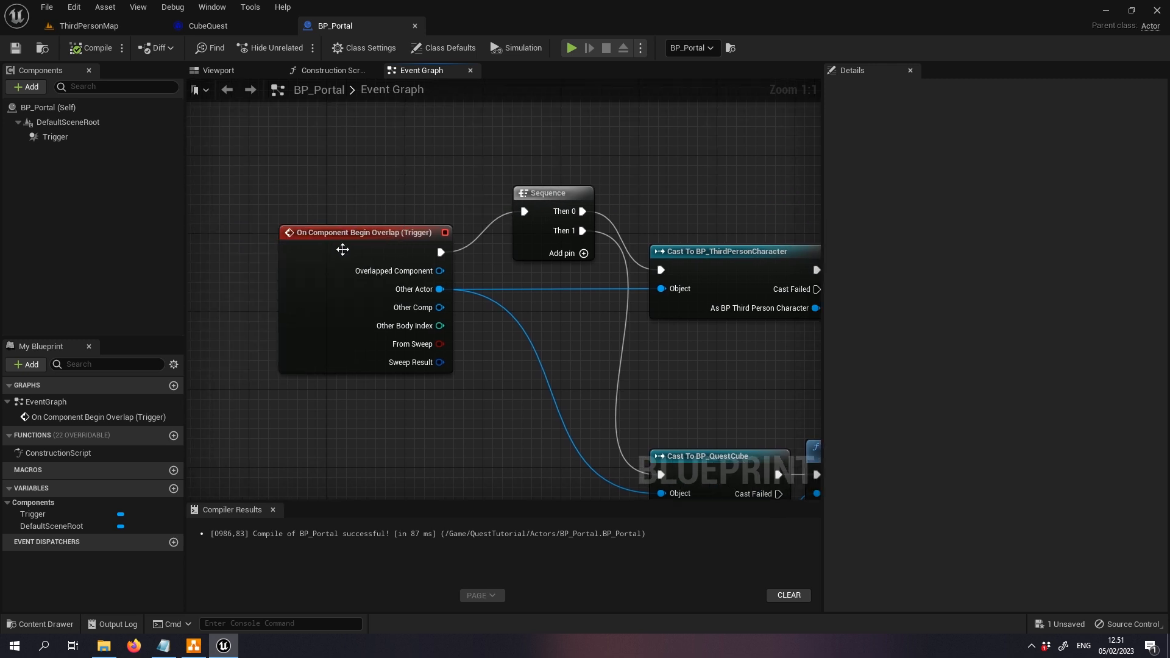
pyautogui.moveTo(441, 171); pyautogui.dragTo(406, 160, button='right')
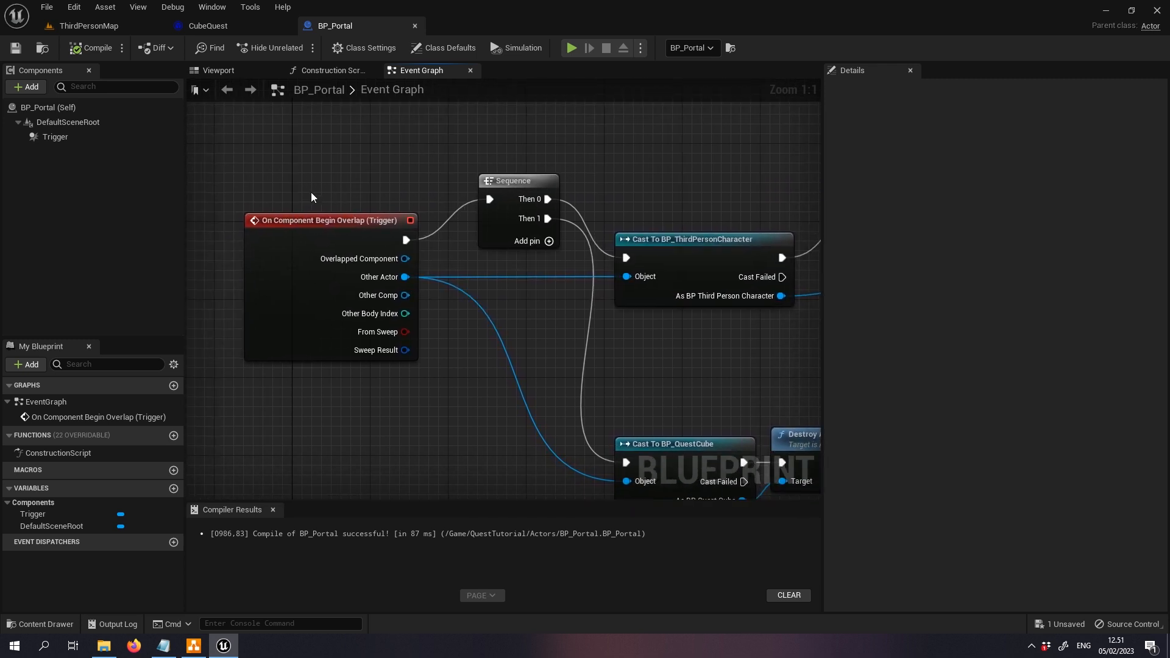
# - Add an On Component End Overlap event for the Trigger component of BP_Portal
pyautogui.click(55, 137)
pyautogui.scroll(-10, 981, 384)
pyautogui.scroll(-12, 974, 397)
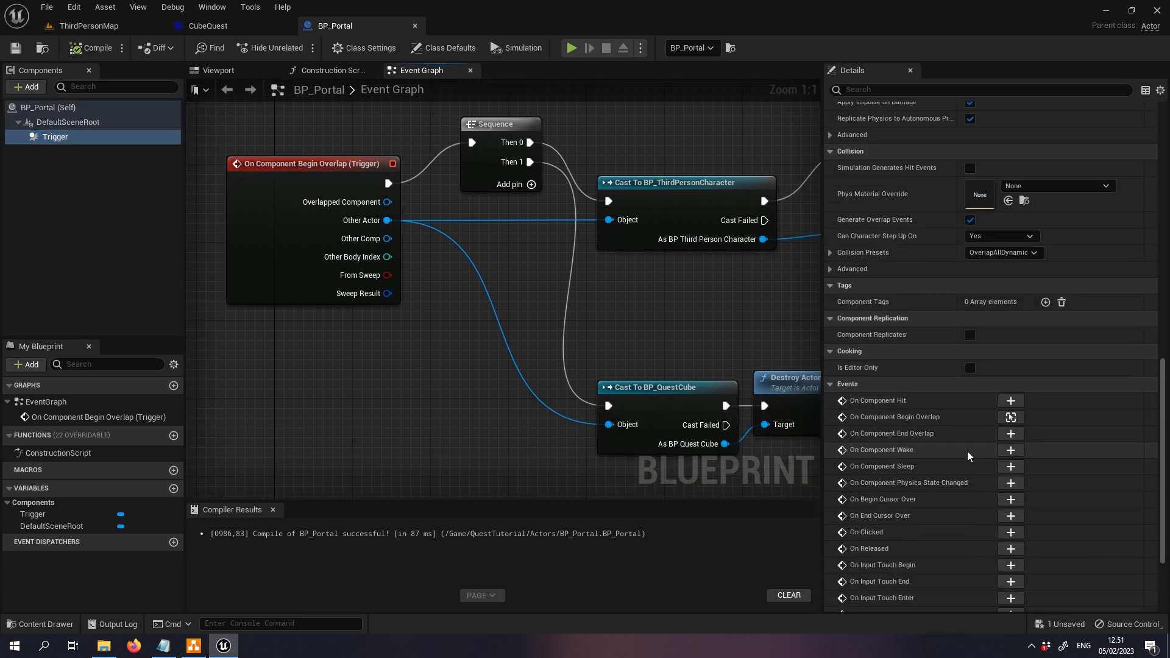
pyautogui.click(1010, 433)
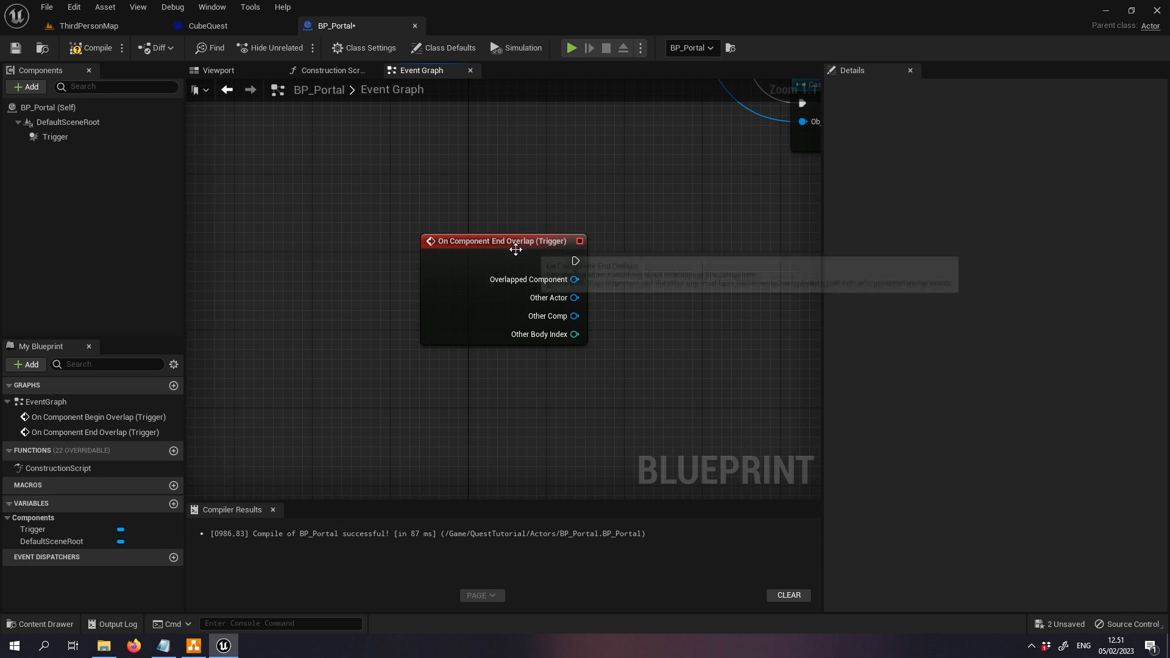
# - Examine how the begin-overlap event's Other Actor and Other Comp outputs relate to the Sequence and cast nodes
pyautogui.moveTo(650, 201); pyautogui.dragTo(416, 425, button='right')
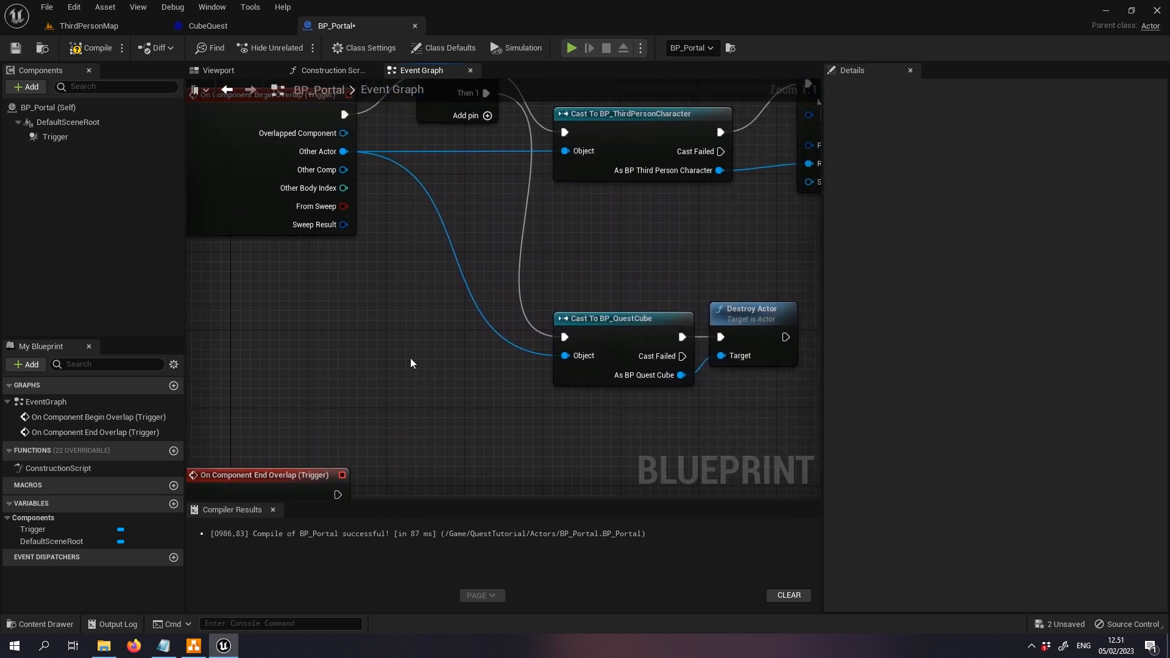
pyautogui.moveTo(670, 245); pyautogui.dragTo(690, 164, button='right')
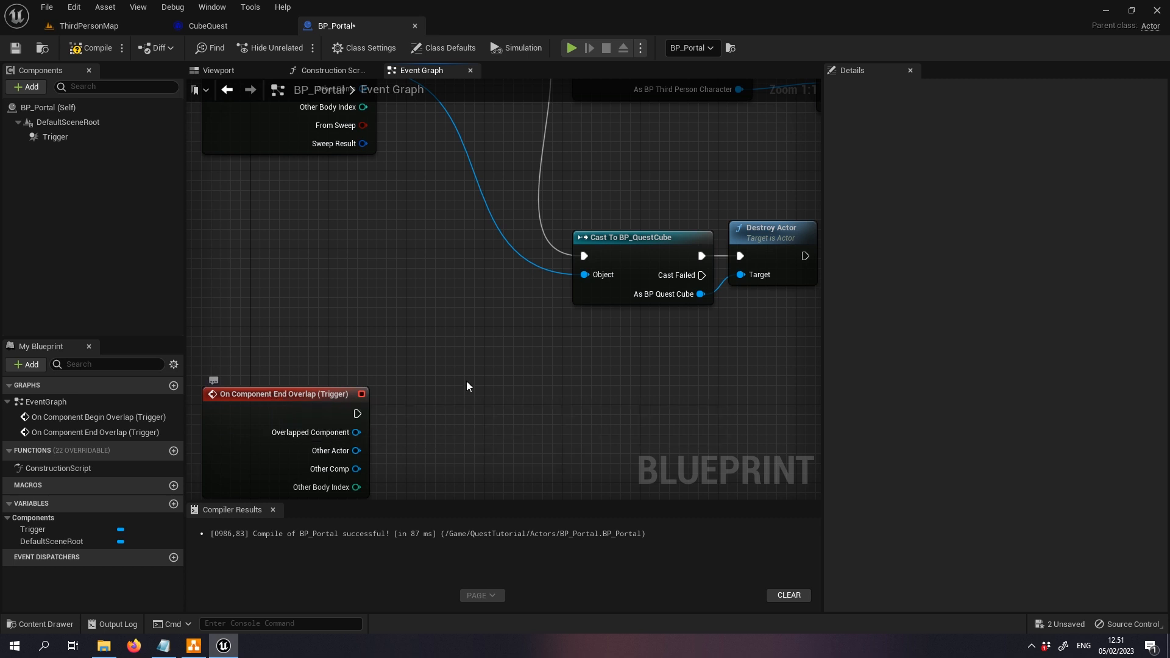
pyautogui.moveTo(597, 359); pyautogui.dragTo(515, 445, button='right')
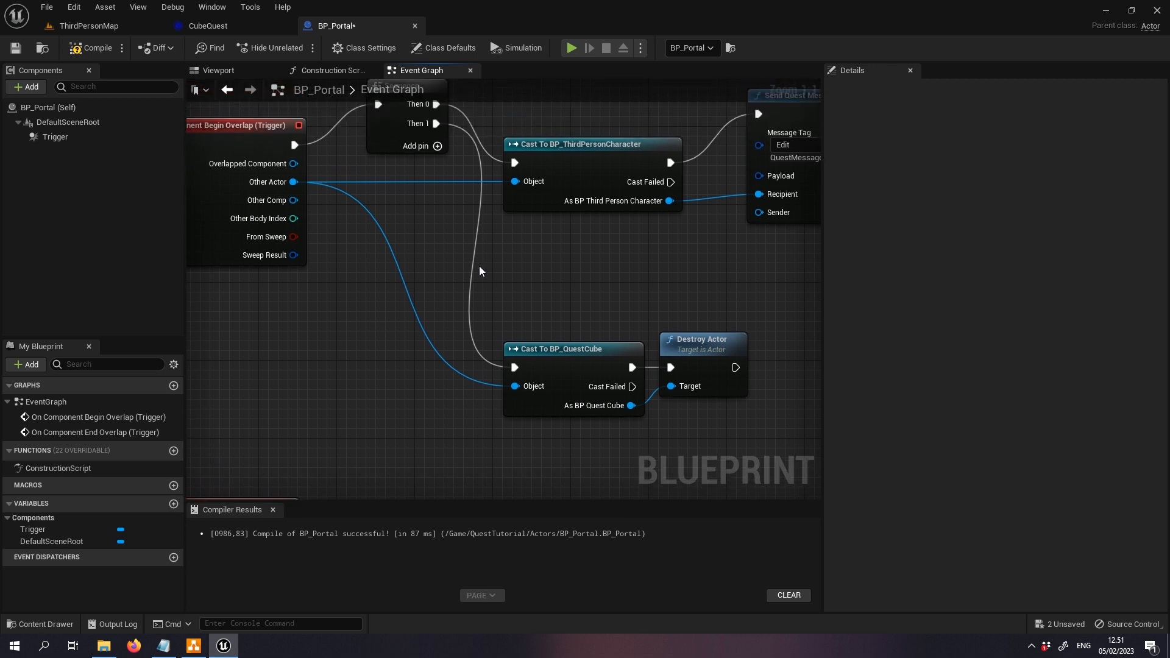
pyautogui.moveTo(418, 214); pyautogui.dragTo(449, 273, button='right')
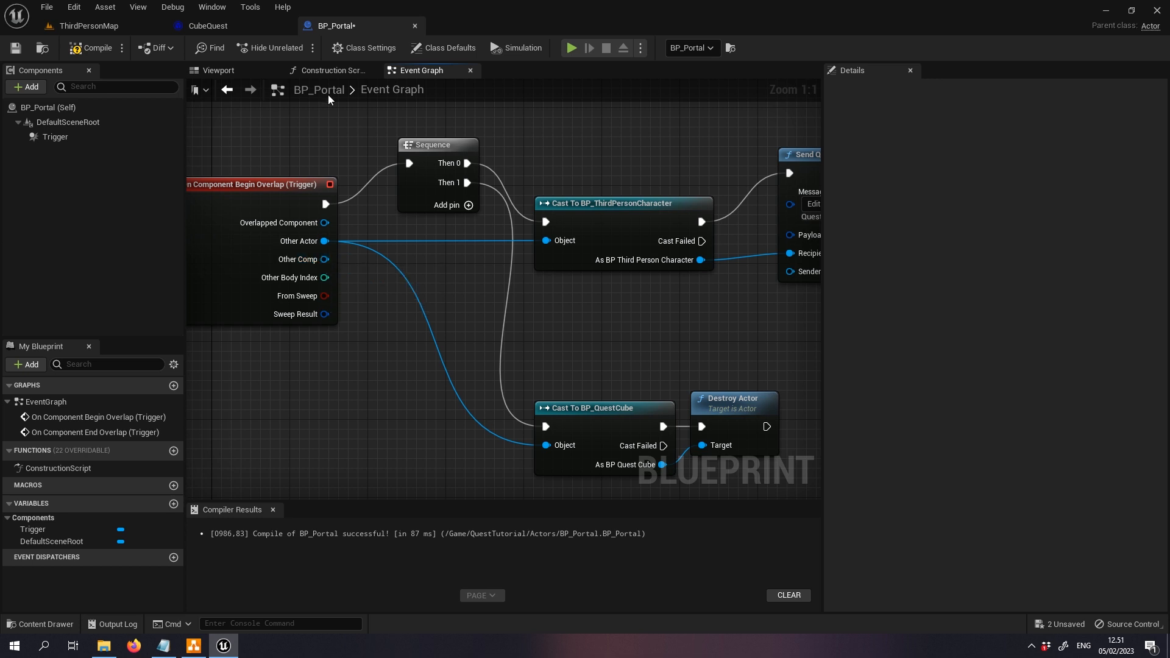
pyautogui.moveTo(436, 263); pyautogui.dragTo(368, 257, button='right')
pyautogui.rightClick(368, 256)
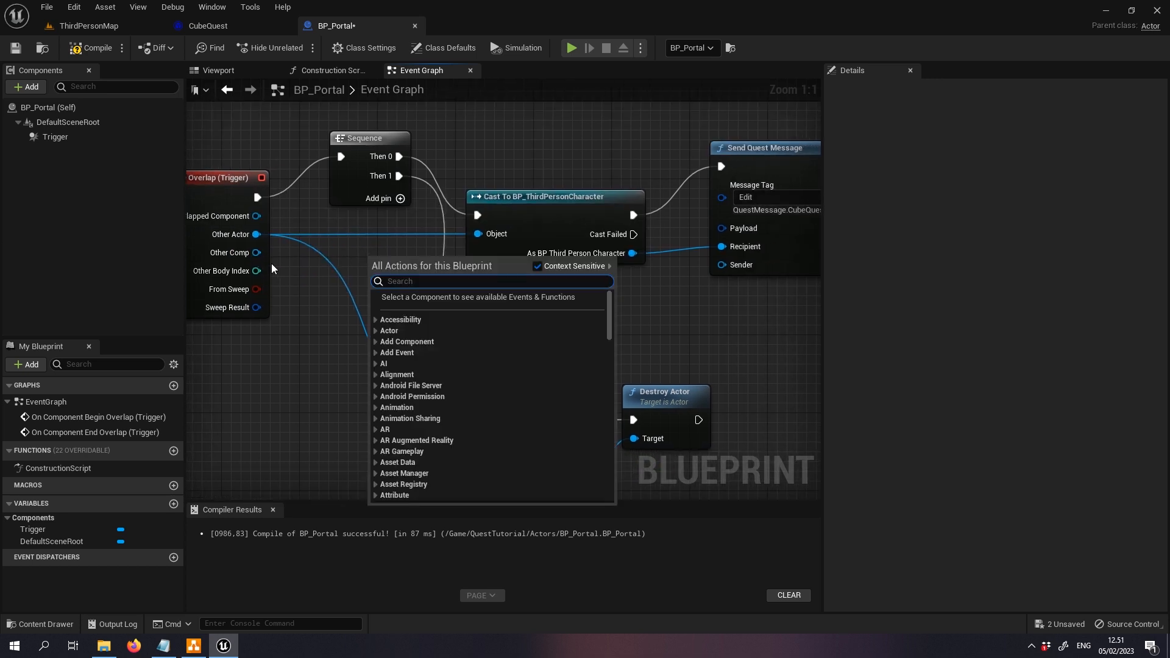
pyautogui.click(332, 255)
pyautogui.moveTo(256, 252); pyautogui.dragTo(578, 296)
pyautogui.click(578, 279)
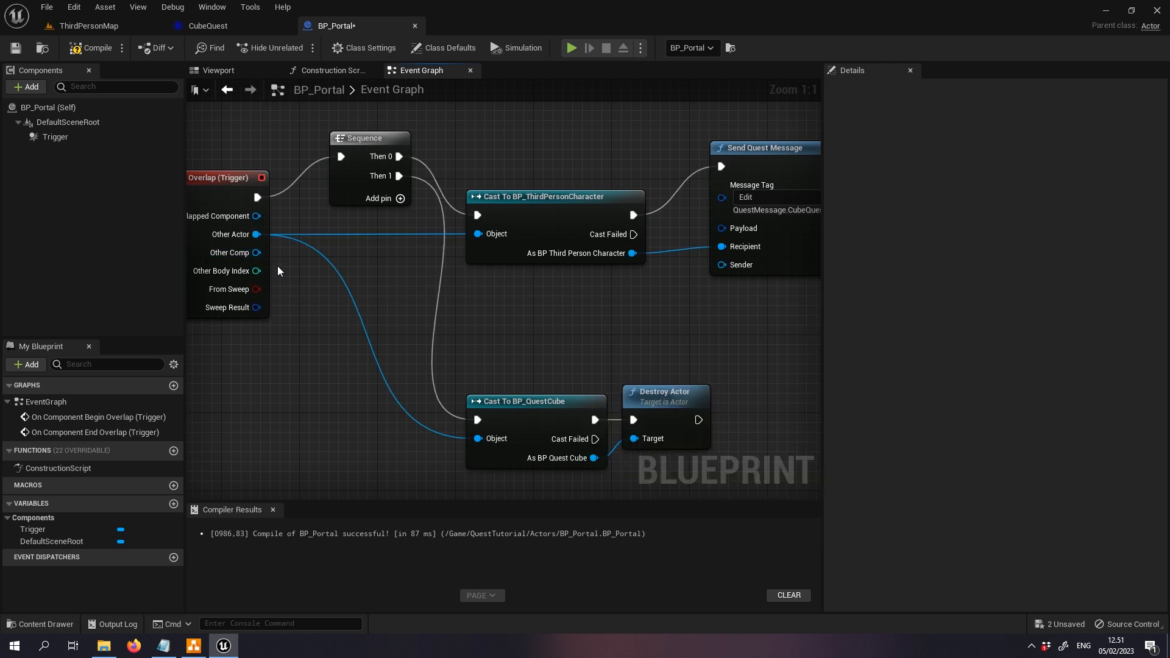
# - Add a Get Capsule Component node from the third-person character cast's output, and move Send Quest Message farther right
pyautogui.moveTo(705, 268); pyautogui.dragTo(562, 268, button='right')
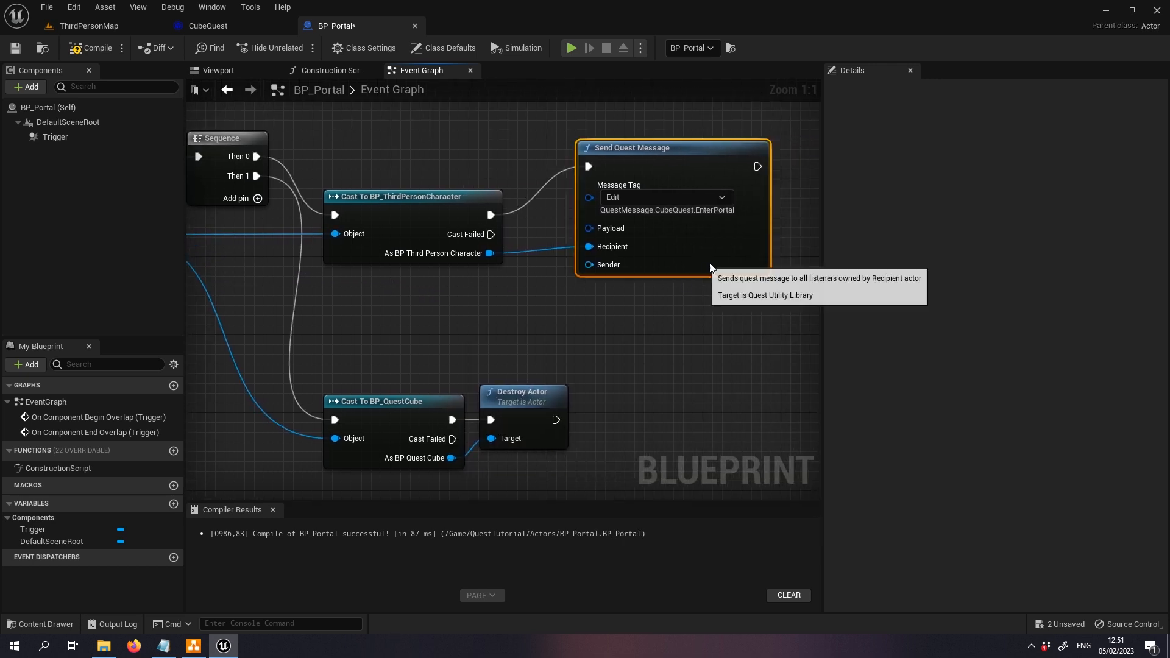
pyautogui.moveTo(489, 299); pyautogui.dragTo(658, 304, button='right')
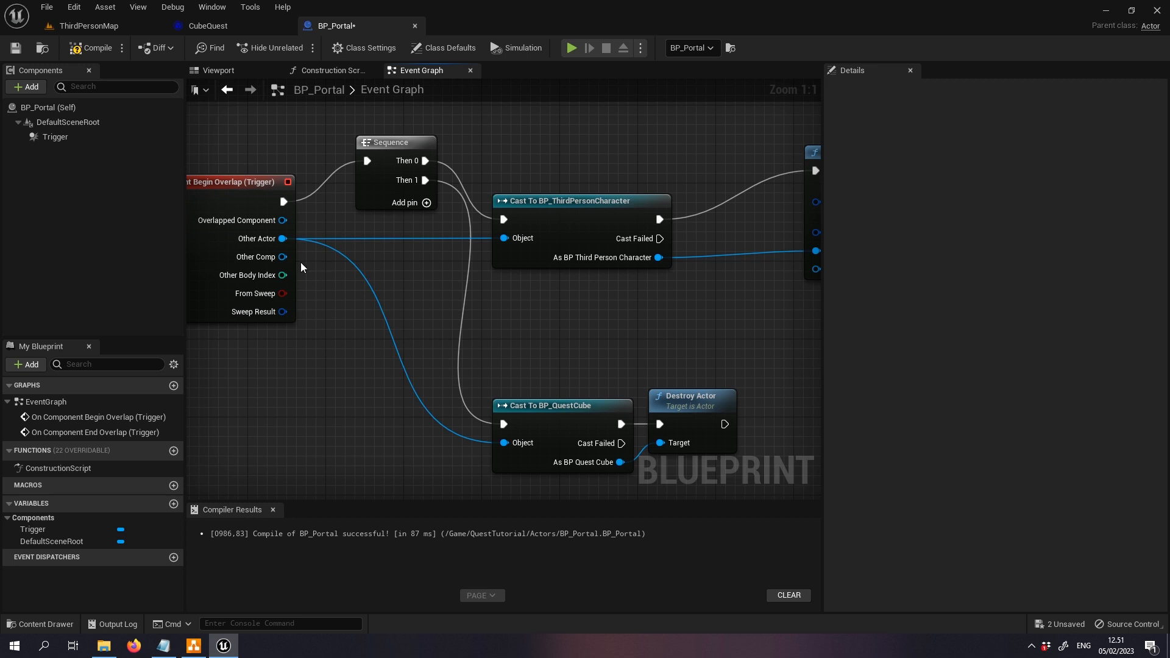
pyautogui.moveTo(658, 257); pyautogui.dragTo(686, 287)
pyautogui.write('getca')
pyautogui.press('Down')
pyautogui.press('Down')
pyautogui.press('Down')
pyautogui.press('Return')
pyautogui.moveTo(689, 318); pyautogui.dragTo(456, 324, button='right')
pyautogui.moveTo(683, 255); pyautogui.dragTo(789, 254)
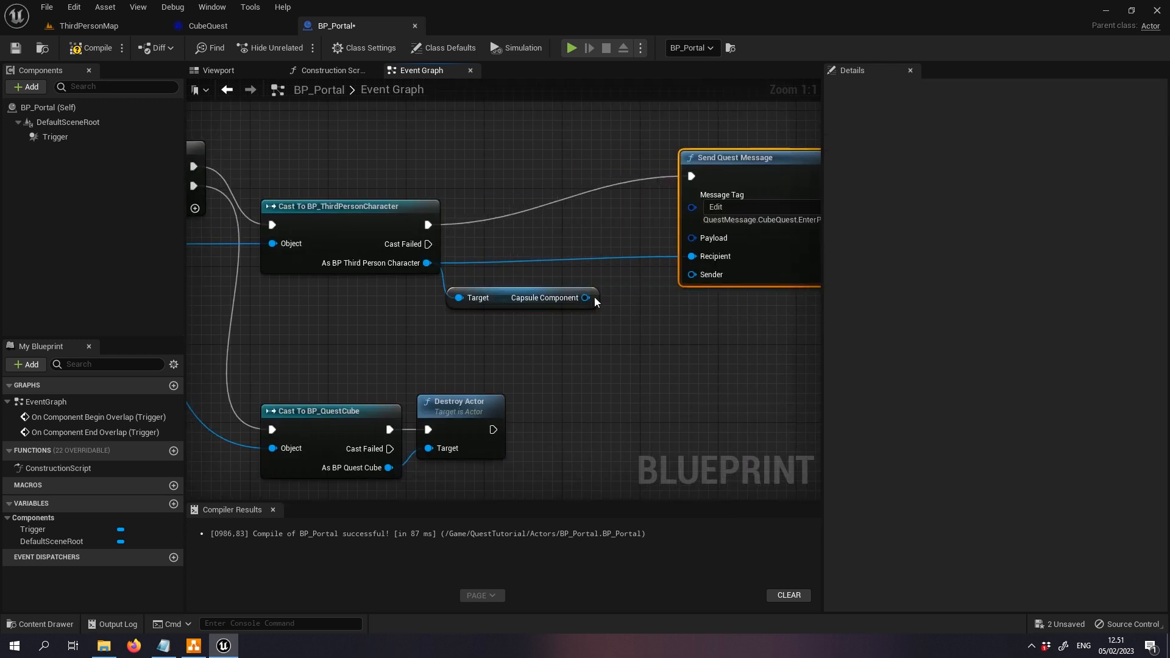
# - Add an Equal node comparing the character's Capsule Component with the begin-overlap event's Other Comp
pyautogui.moveTo(392, 315); pyautogui.dragTo(531, 307, button='right')
pyautogui.scroll(-1, 562, 319)
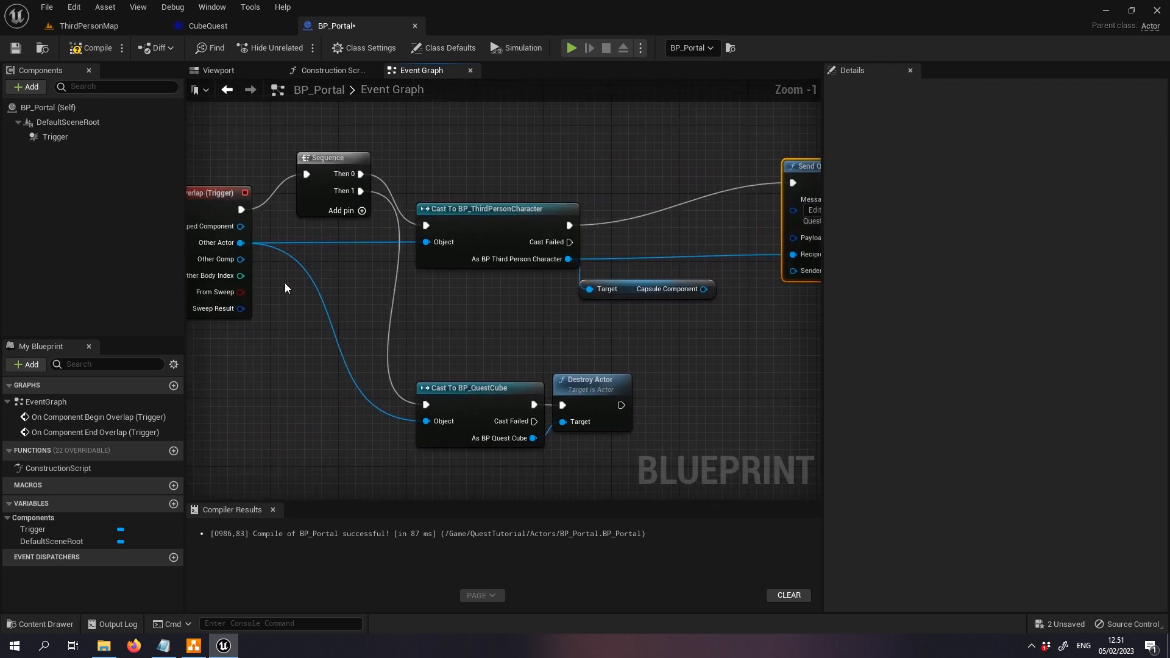
pyautogui.moveTo(704, 289); pyautogui.dragTo(713, 296)
pyautogui.write('==')
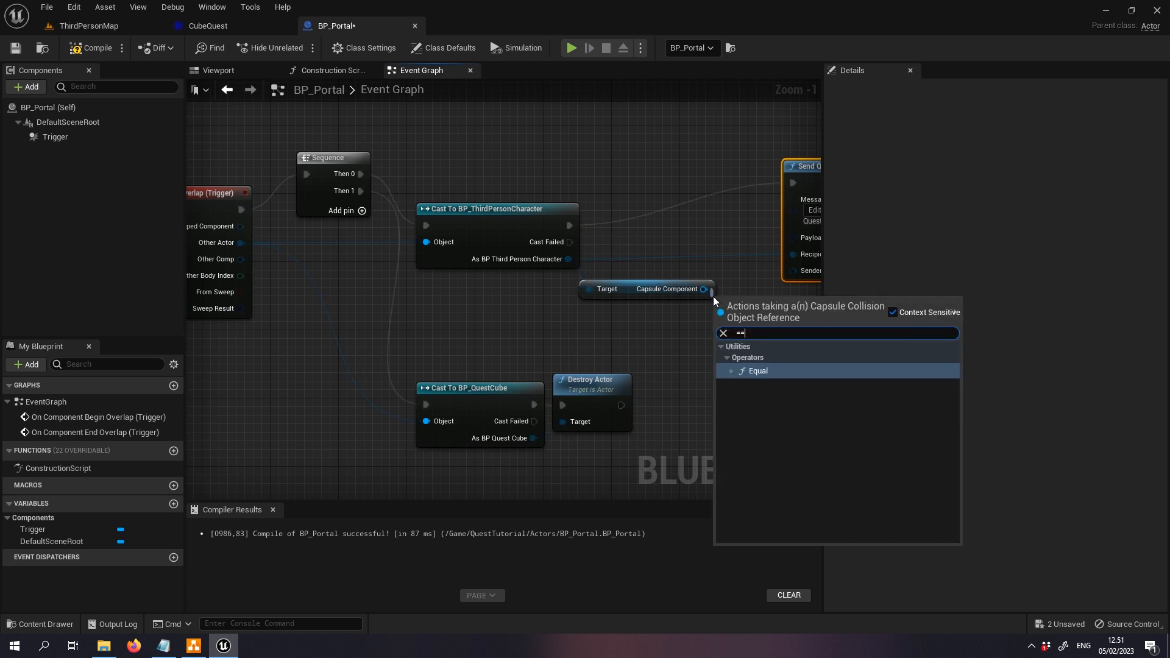
pyautogui.press('Return')
pyautogui.moveTo(240, 259); pyautogui.dragTo(717, 322)
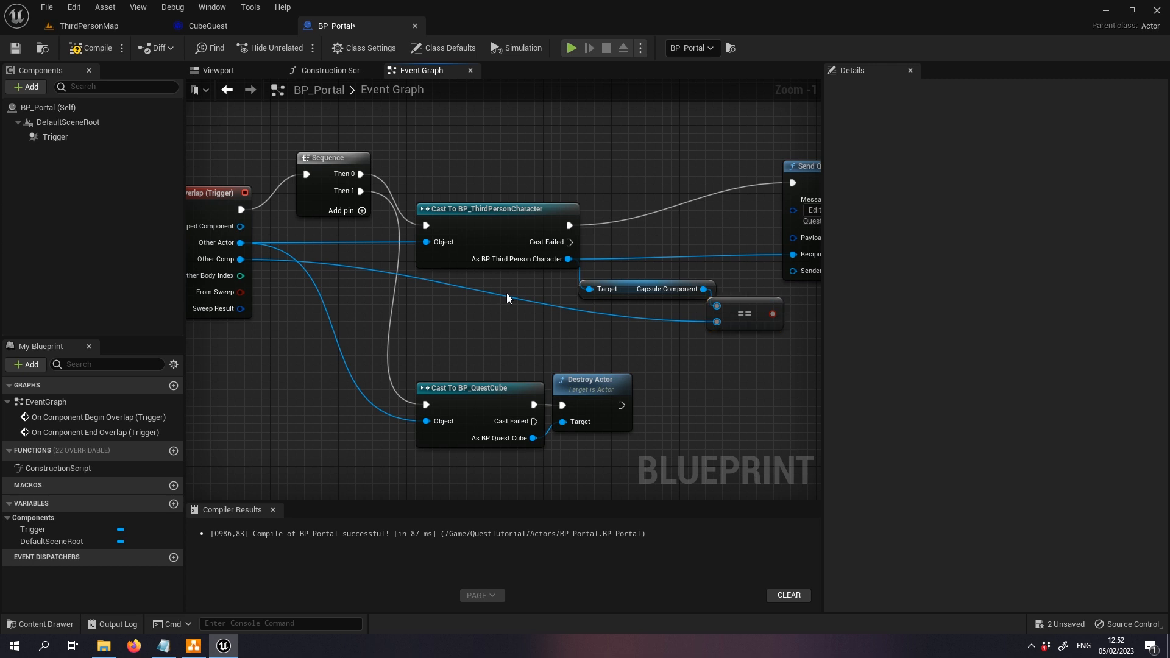
# - Insert a reroute point on the Other Comp wire and lower it between the two cast nodes
pyautogui.doubleClick(506, 293)
pyautogui.moveTo(505, 294); pyautogui.dragTo(510, 330)
pyautogui.click(561, 339)
# - Shift Send Quest Message and the Equal node to the right to widen the gap after the character cast
pyautogui.moveTo(561, 339); pyautogui.dragTo(367, 328, button='right')
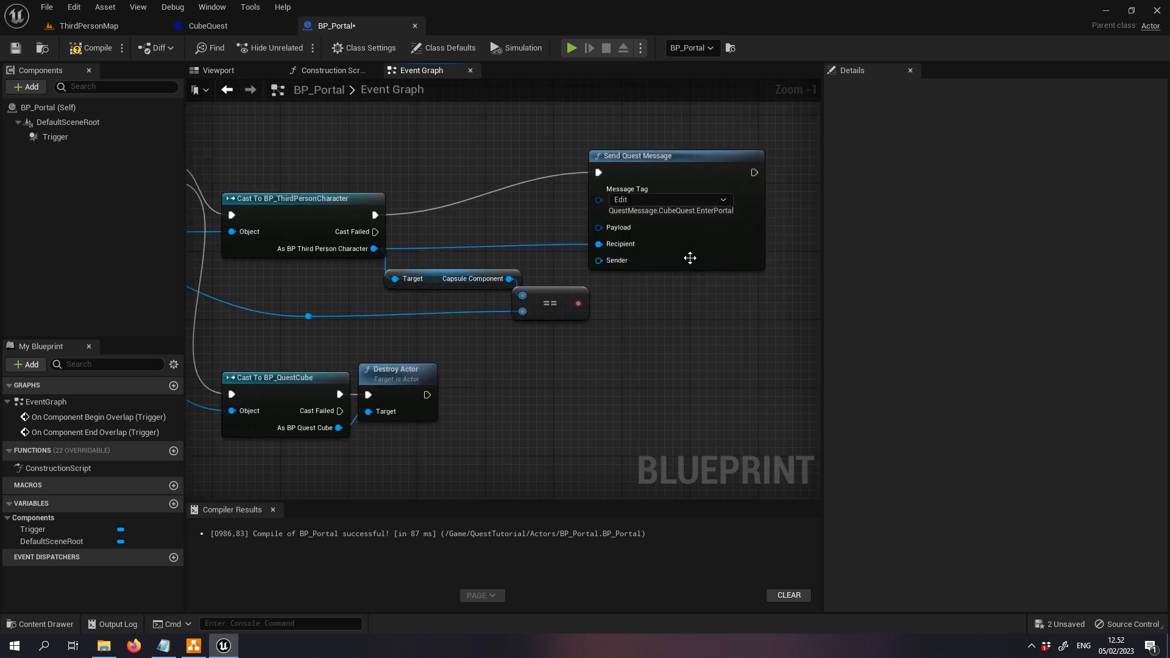
pyautogui.moveTo(689, 258); pyautogui.dragTo(747, 259)
pyautogui.moveTo(561, 311); pyautogui.dragTo(588, 313)
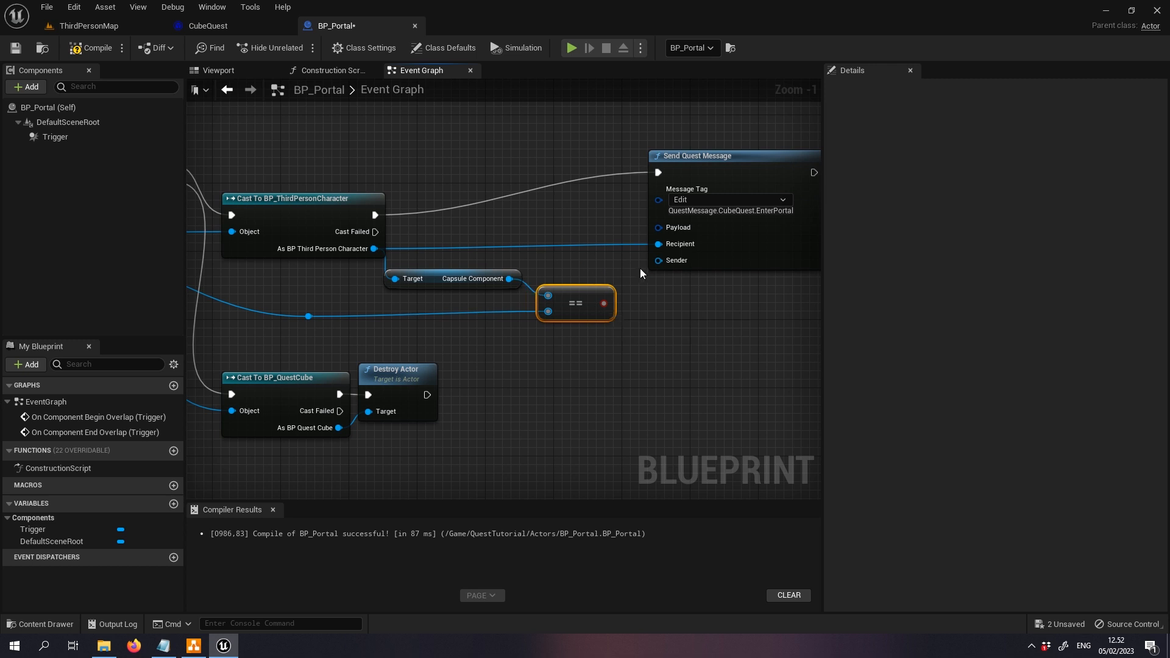
# - Insert a Branch using the Equal result as its condition between the third-person character cast and Send Quest Message, and shift the nodes to fit
pyautogui.moveTo(640, 268); pyautogui.dragTo(493, 272, button='right')
pyautogui.moveTo(657, 255); pyautogui.dragTo(671, 260)
pyautogui.moveTo(471, 221); pyautogui.dragTo(536, 218, button='right')
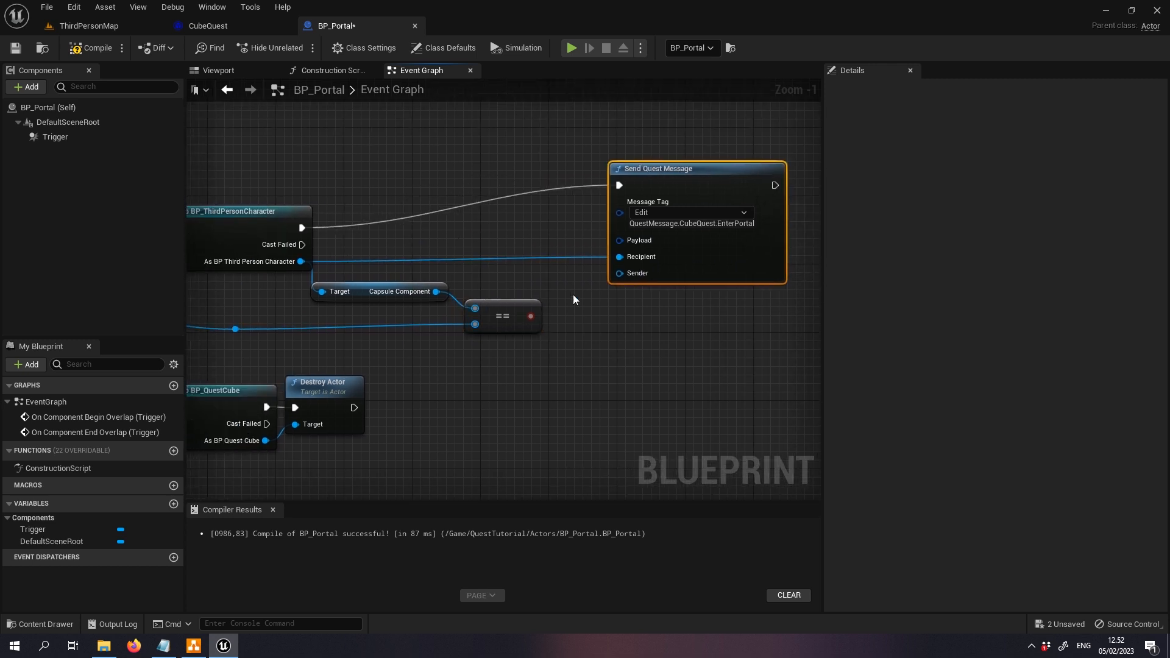
pyautogui.moveTo(530, 316); pyautogui.dragTo(552, 243)
pyautogui.write('br')
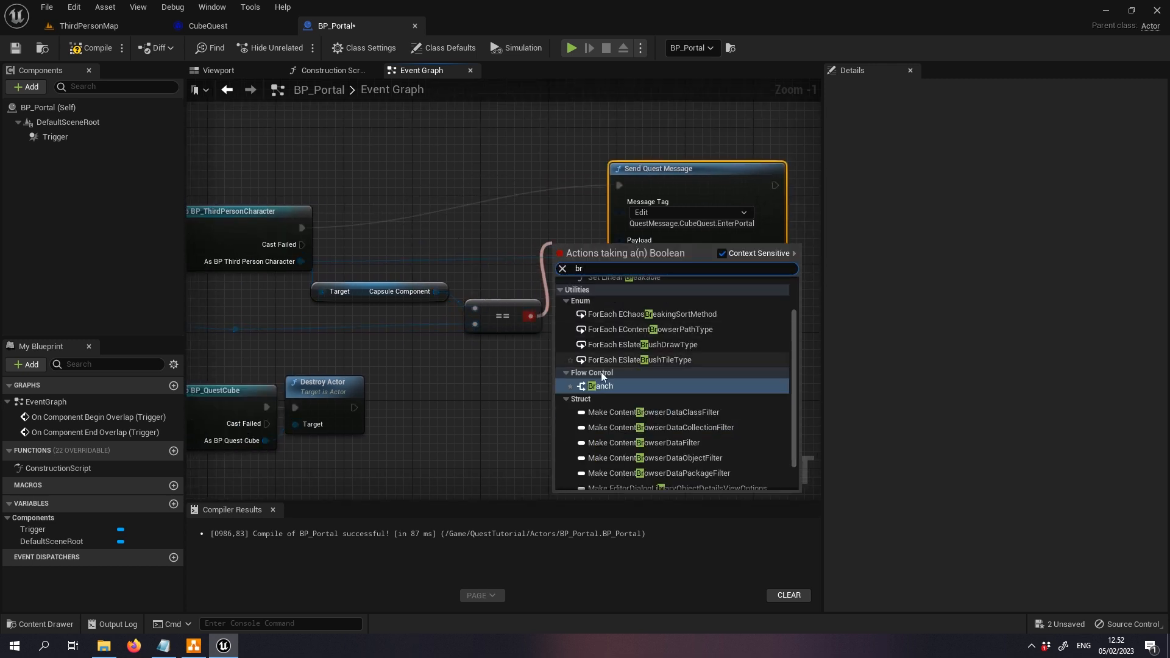
pyautogui.click(601, 385)
pyautogui.moveTo(729, 277); pyautogui.dragTo(781, 277)
pyautogui.moveTo(635, 262); pyautogui.dragTo(670, 185)
pyautogui.moveTo(301, 228); pyautogui.dragTo(586, 202)
pyautogui.moveTo(734, 181); pyautogui.dragTo(742, 207)
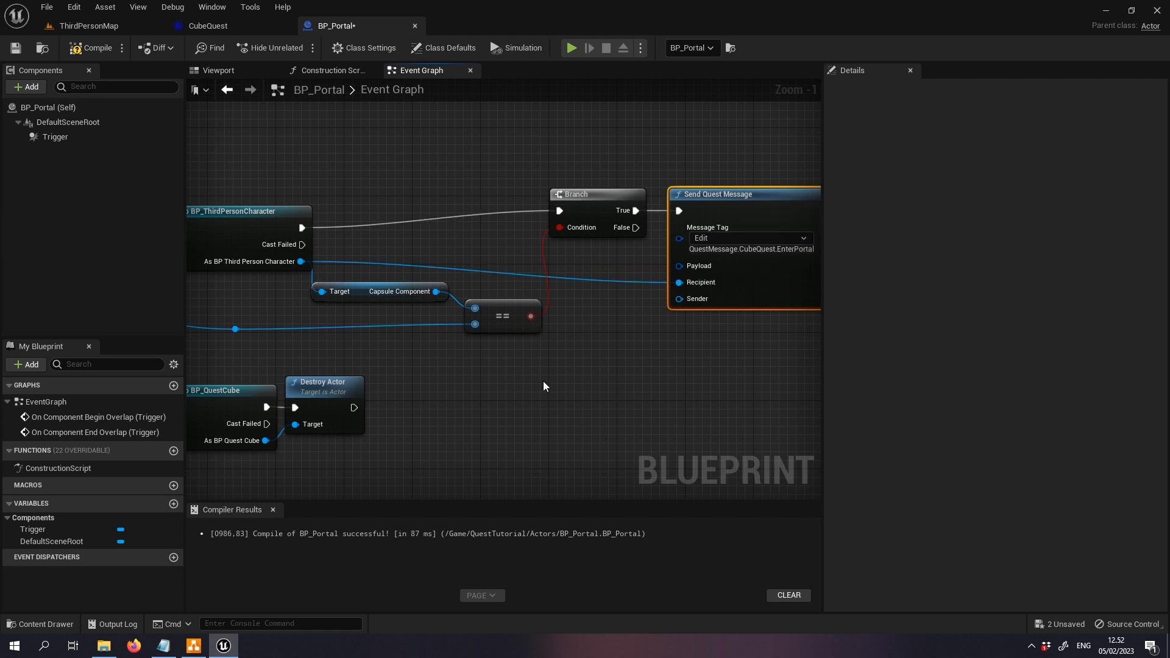
# - Copy the third-person character cast beside the end-overlap event, and wire the event's execution and Other Actor into it
pyautogui.moveTo(522, 403); pyautogui.dragTo(301, 361, button='right')
pyautogui.click(542, 123)
pyautogui.hotkey('ctrl', 'c')
pyautogui.moveTo(460, 395); pyautogui.dragTo(515, 282, button='right')
pyautogui.hotkey('ctrl', 'v')
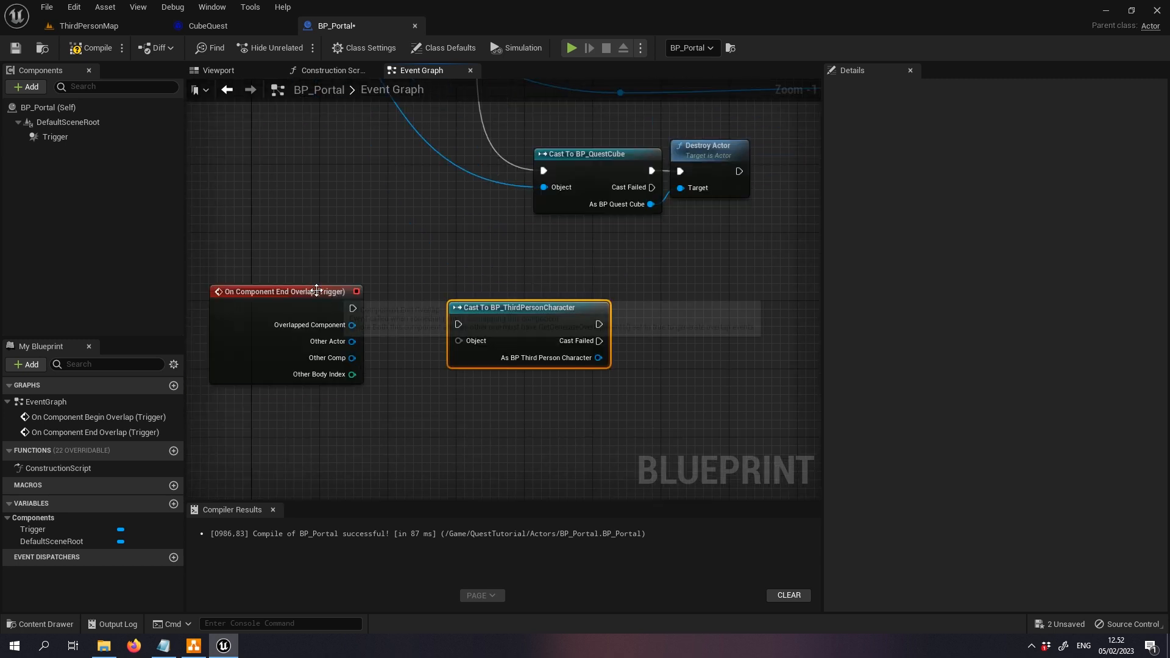
pyautogui.moveTo(322, 292); pyautogui.dragTo(314, 352)
pyautogui.moveTo(512, 310); pyautogui.dragTo(503, 345)
pyautogui.moveTo(344, 368); pyautogui.dragTo(450, 359)
pyautogui.moveTo(343, 401); pyautogui.dragTo(449, 374)
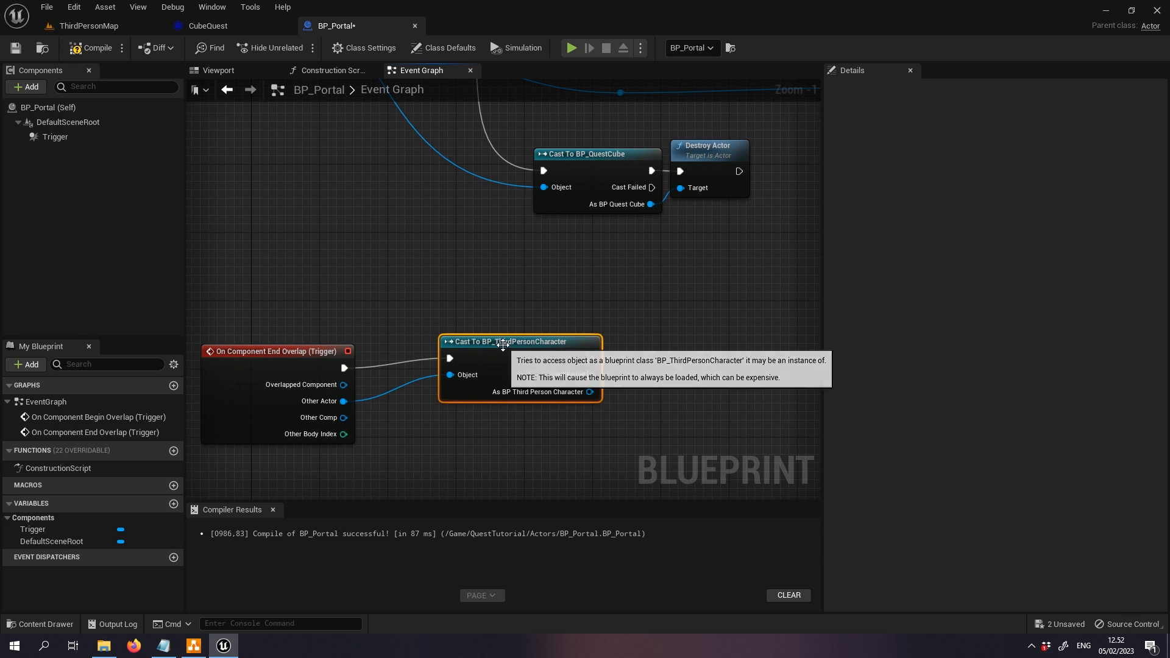
# - Get the Capsule Component from the copied cast and compare it with the end-overlap event's Other Comp in an Equal node
pyautogui.moveTo(591, 397); pyautogui.dragTo(510, 352, button='right')
pyautogui.moveTo(508, 347); pyautogui.dragTo(528, 346)
pyautogui.write('get capsule')
pyautogui.press('Return')
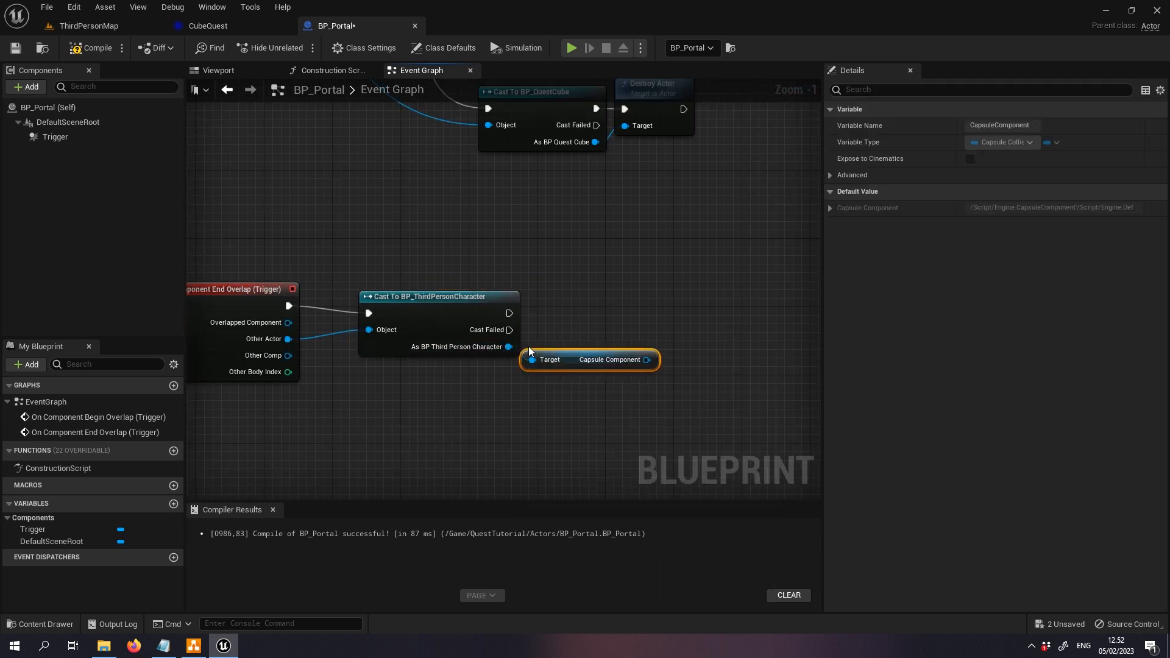
pyautogui.moveTo(646, 360); pyautogui.dragTo(675, 374)
pyautogui.write('==')
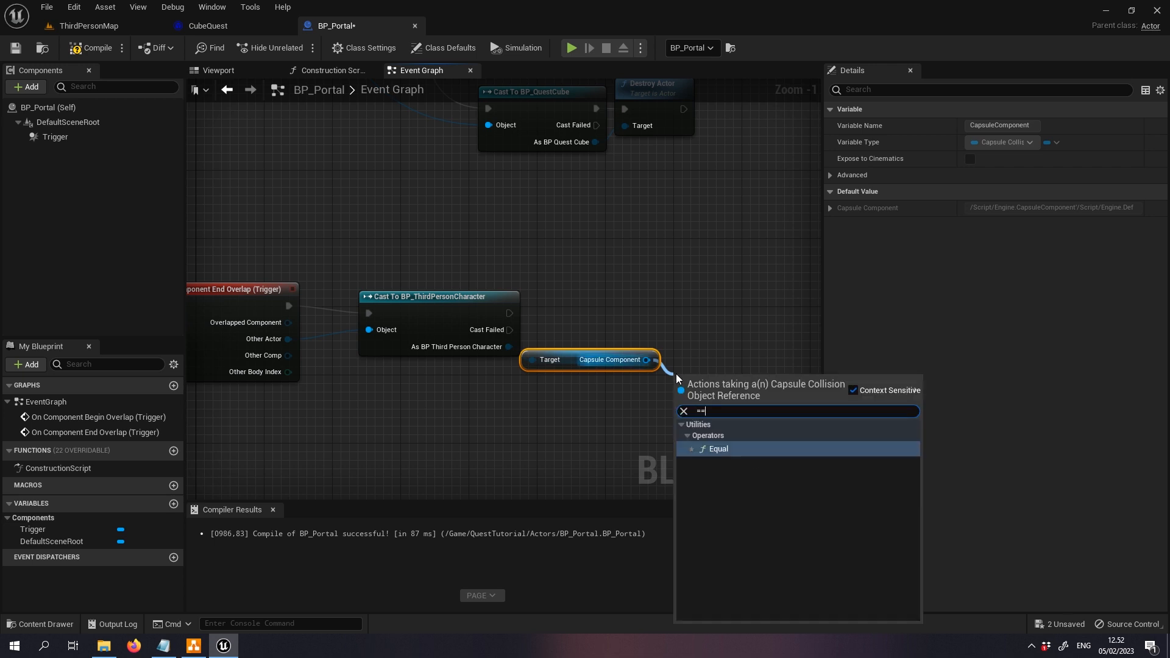
pyautogui.press('Return')
pyautogui.moveTo(288, 355); pyautogui.dragTo(675, 395)
# - Insert a reroute point on the end-overlap Other Comp wire and lower it beneath the cast node
pyautogui.doubleClick(476, 367)
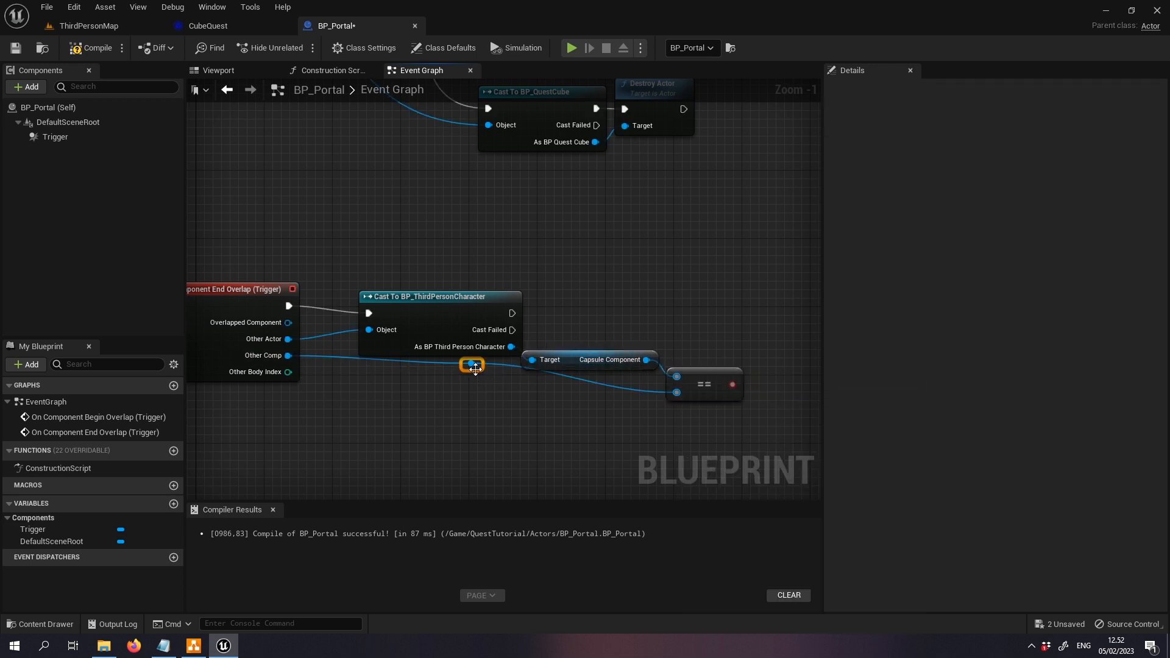
pyautogui.moveTo(476, 369); pyautogui.dragTo(478, 394)
pyautogui.click(543, 417)
# - Add a Branch conditioned on the end-overlap Equal result and run it from the character cast's success output
pyautogui.moveTo(543, 416); pyautogui.dragTo(378, 410, button='right')
pyautogui.moveTo(567, 376); pyautogui.dragTo(621, 299)
pyautogui.write('br')
pyautogui.click(662, 468)
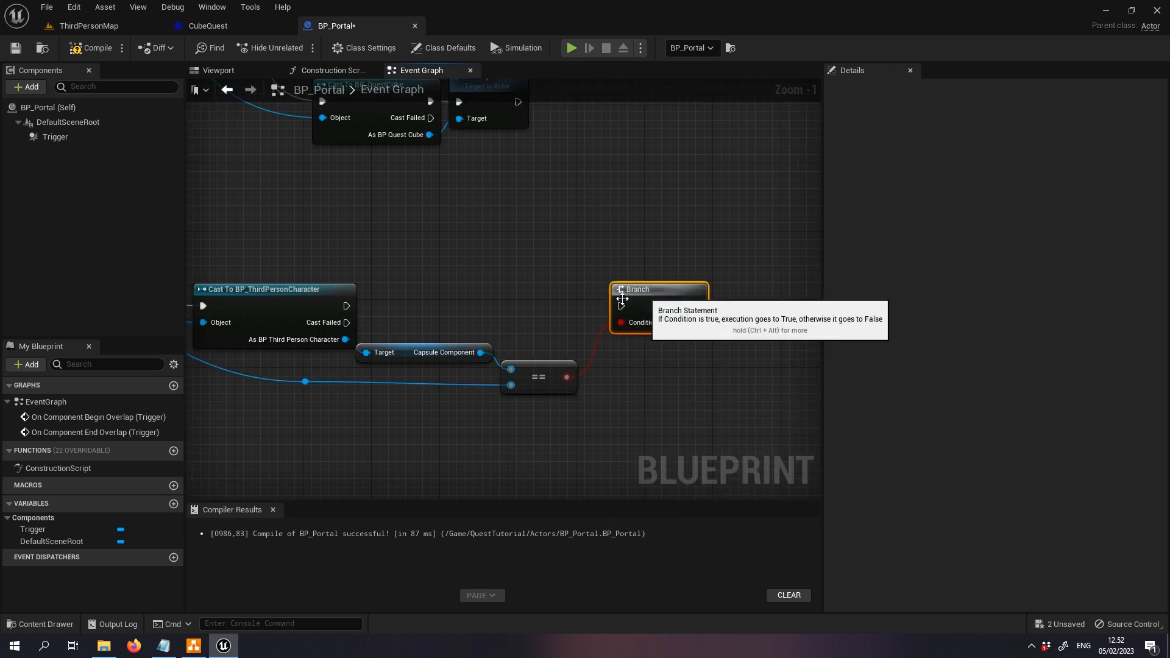
pyautogui.moveTo(346, 306); pyautogui.dragTo(620, 305)
# - Copy the Send Quest Message node to the end-overlap chain, run it from the Branch's True output and place it close by
pyautogui.moveTo(614, 264); pyautogui.dragTo(770, 279, button='right')
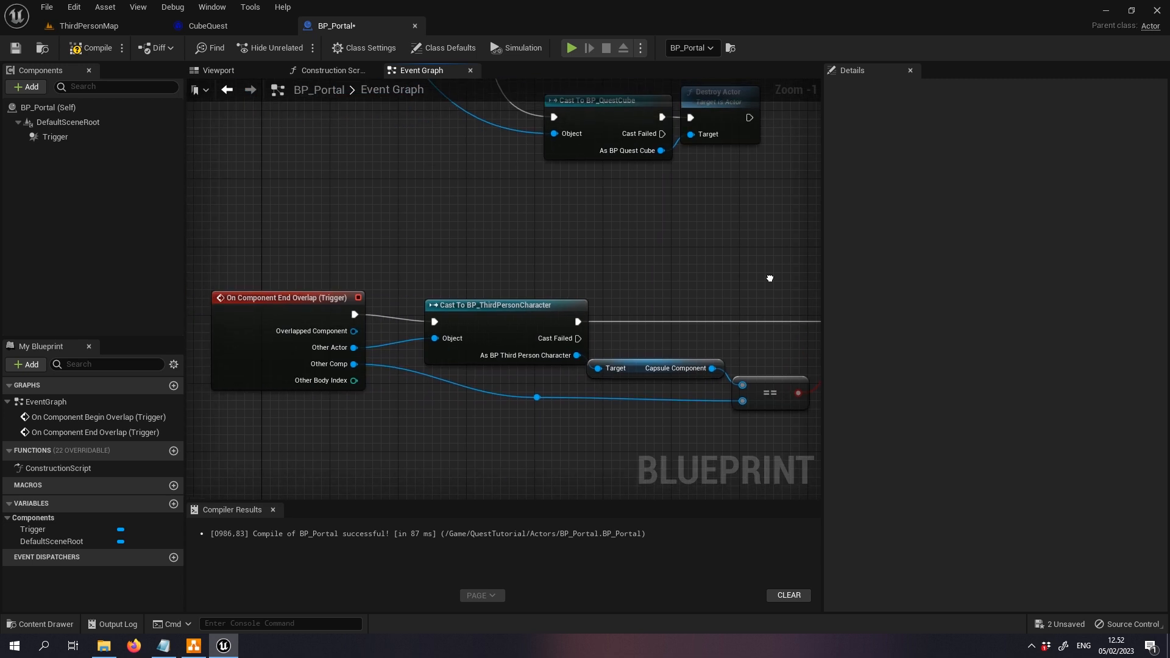
pyautogui.moveTo(611, 263); pyautogui.dragTo(306, 266, button='right')
pyautogui.moveTo(488, 248); pyautogui.dragTo(275, 397, button='right')
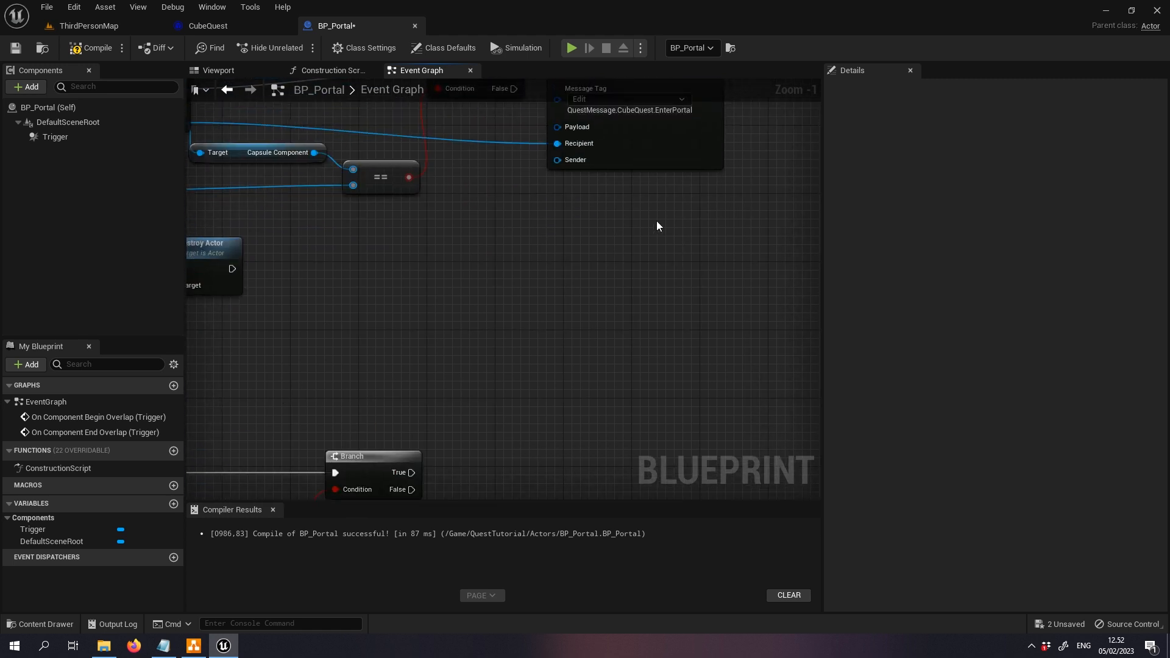
pyautogui.moveTo(664, 172); pyautogui.dragTo(605, 306, button='right')
pyautogui.click(622, 298)
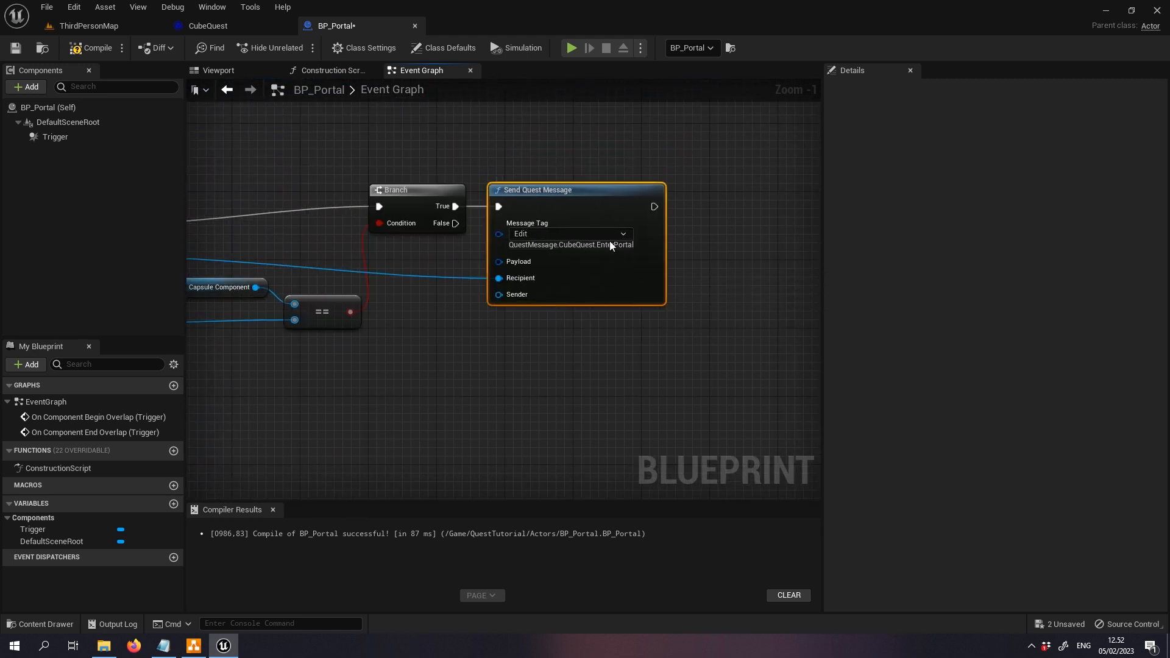
pyautogui.moveTo(547, 369); pyautogui.dragTo(555, 210, button='right')
pyautogui.hotkey('ctrl', 'v')
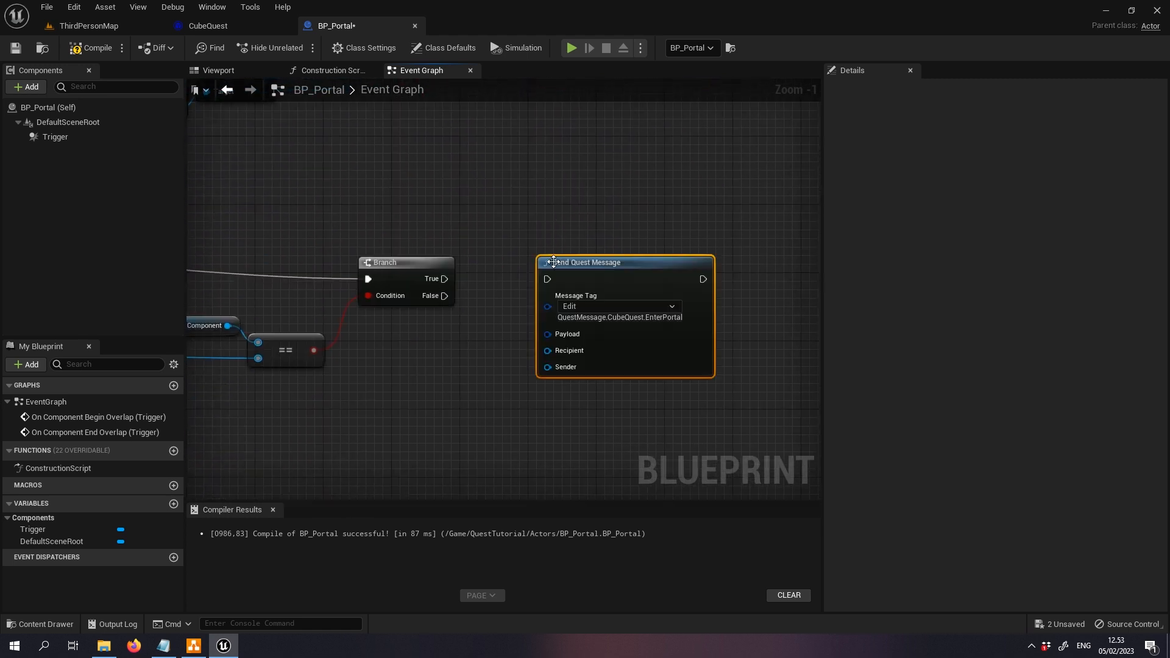
pyautogui.moveTo(444, 278); pyautogui.dragTo(548, 280)
pyautogui.moveTo(576, 262); pyautogui.dragTo(527, 262)
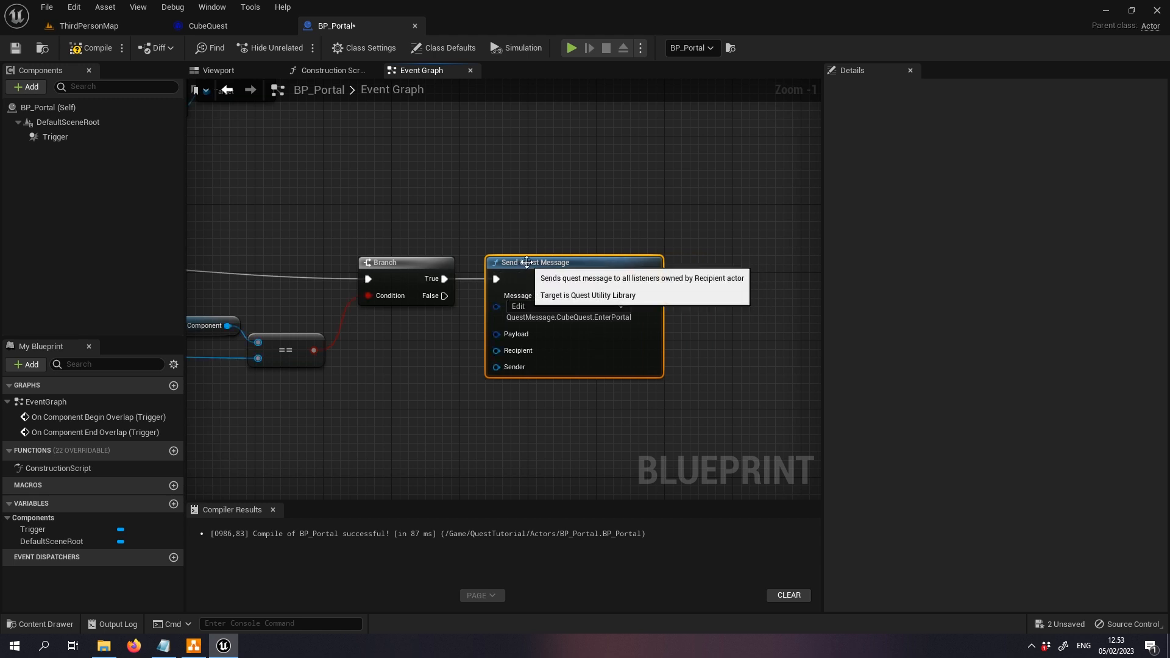
# - Create the gameplay tag QuestMessage.CubeQuest.ExitPortal and use it as the copied node's message tag
pyautogui.click(615, 305)
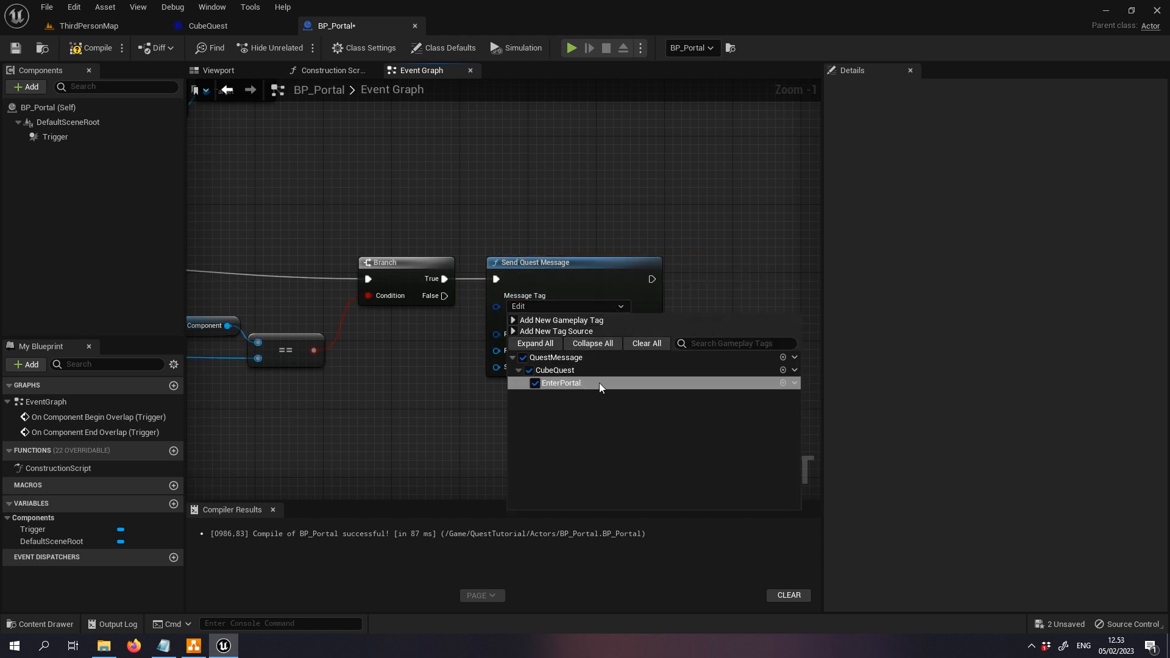
pyautogui.click(783, 371)
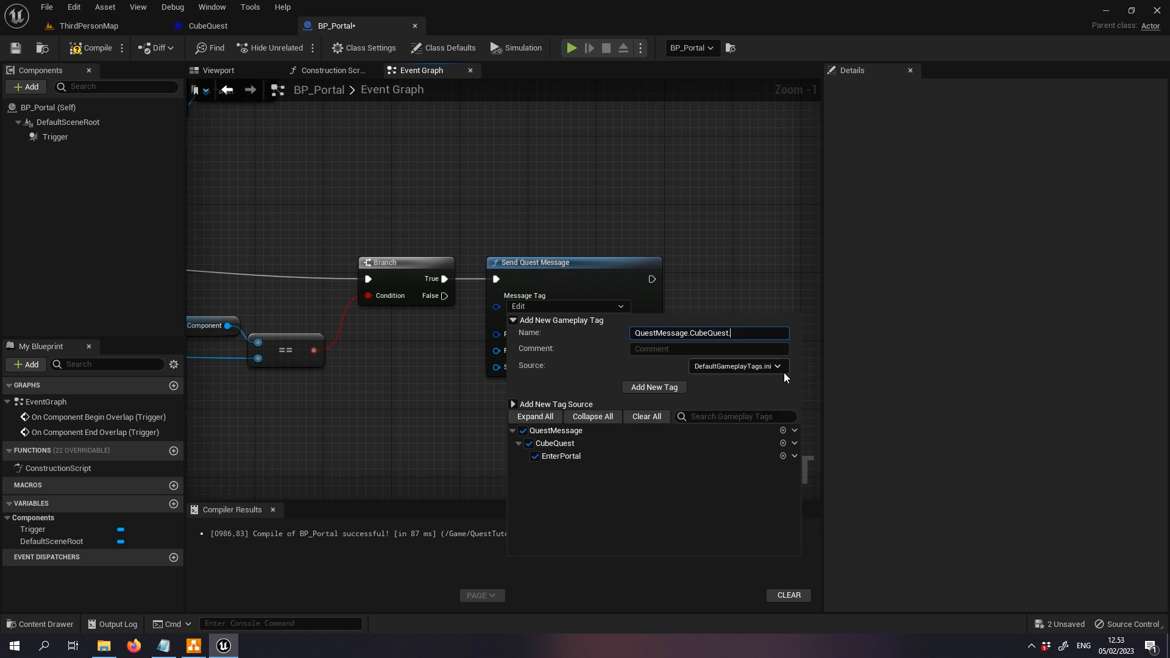
pyautogui.write('ExitPortal')
pyautogui.press('Return')
# - Connect the end-overlap cast's character output to the new message's Recipient, and route the wire above the Capsule Component and Equal nodes
pyautogui.moveTo(324, 356); pyautogui.dragTo(577, 364, button='right')
pyautogui.moveTo(290, 299); pyautogui.dragTo(712, 339)
pyautogui.doubleClick(467, 313)
pyautogui.moveTo(467, 311); pyautogui.dragTo(438, 299)
pyautogui.click(620, 349)
pyautogui.moveTo(616, 331); pyautogui.dragTo(461, 328, button='right')
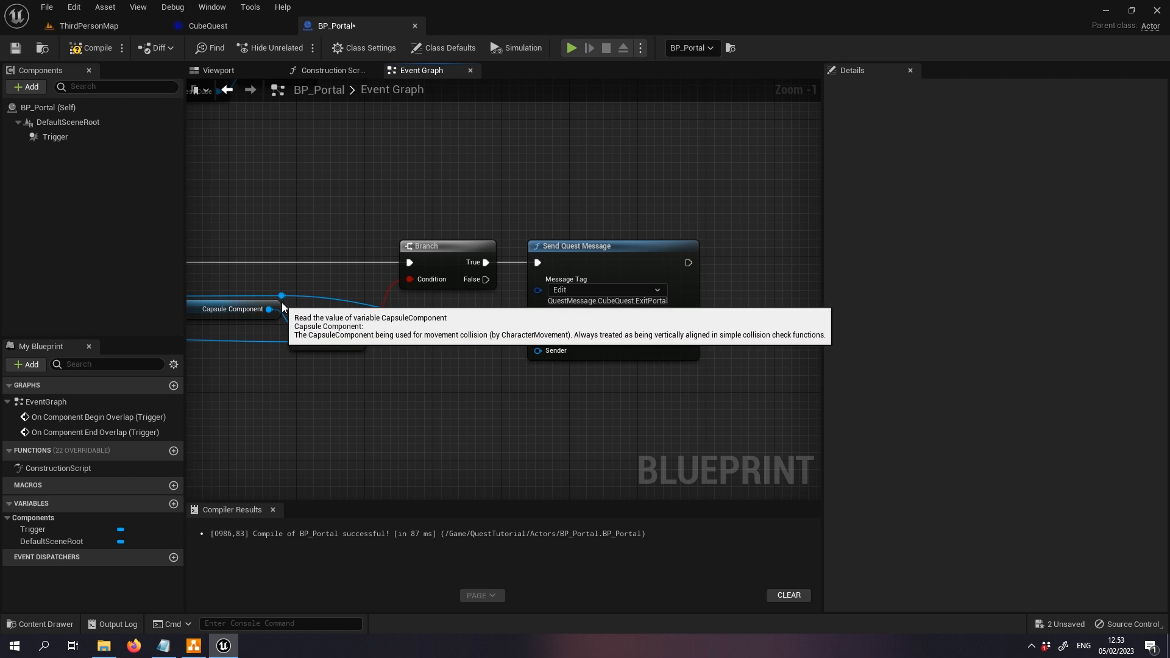
pyautogui.moveTo(282, 303); pyautogui.dragTo(411, 304)
# - Compile and save the BP_Portal blueprint
pyautogui.click(503, 362)
pyautogui.moveTo(503, 361); pyautogui.dragTo(460, 374, button='right')
pyautogui.click(90, 47)
pyautogui.click(16, 48)
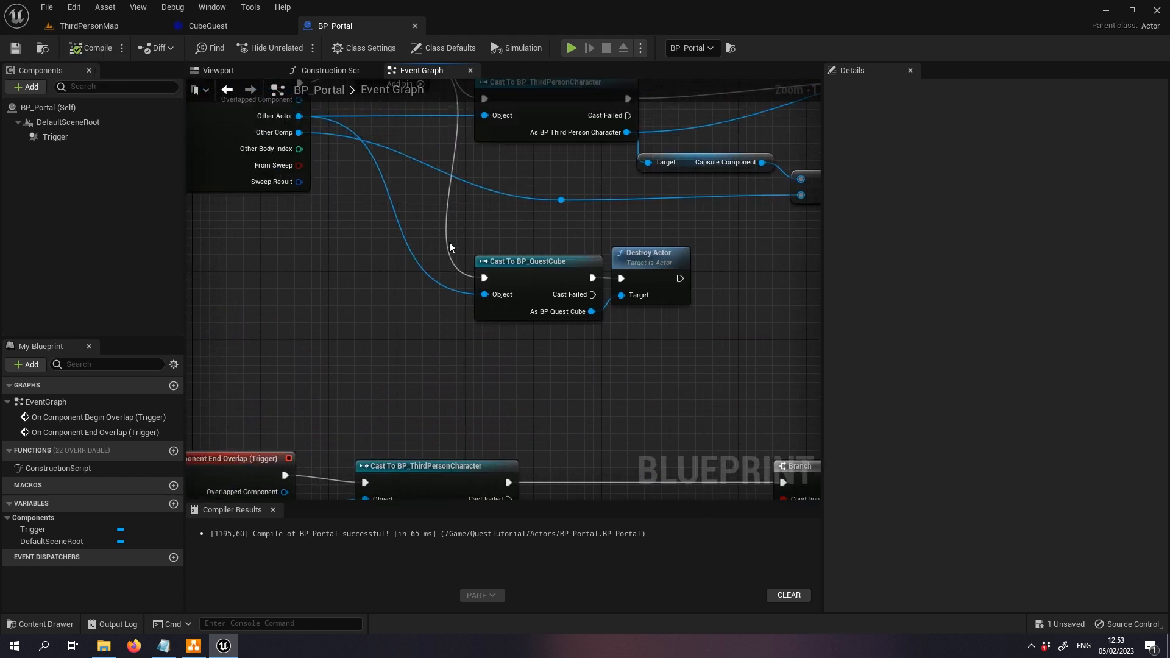
pyautogui.moveTo(449, 242); pyautogui.dragTo(423, 325, button='right')
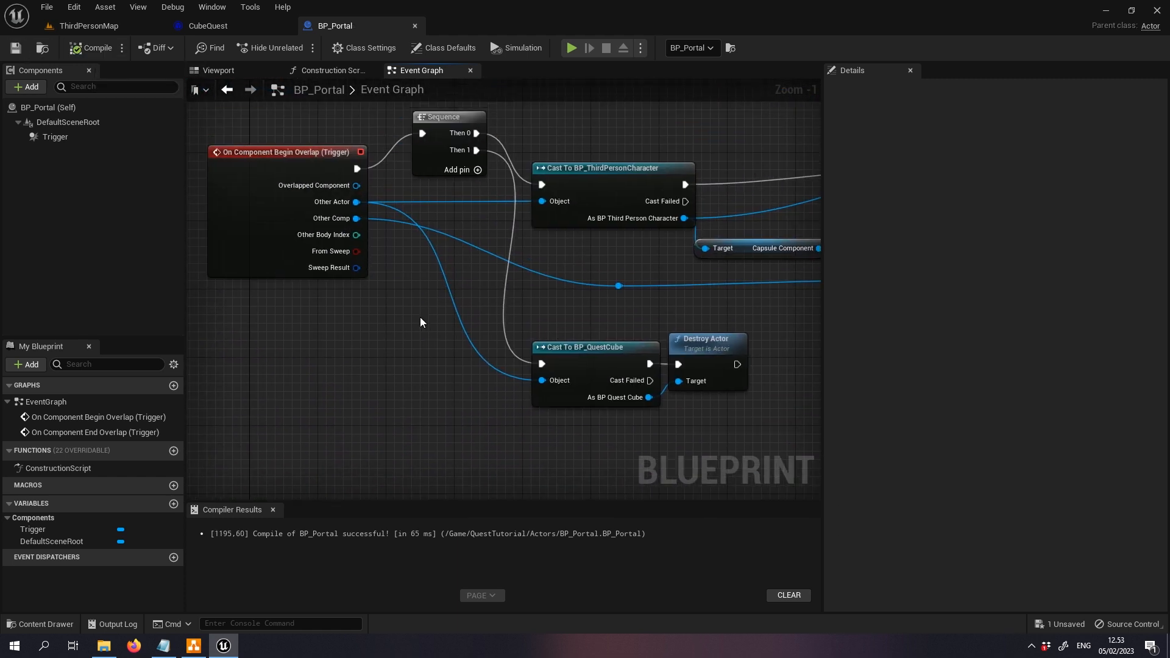
pyautogui.moveTo(669, 144); pyautogui.dragTo(322, 165, button='right')
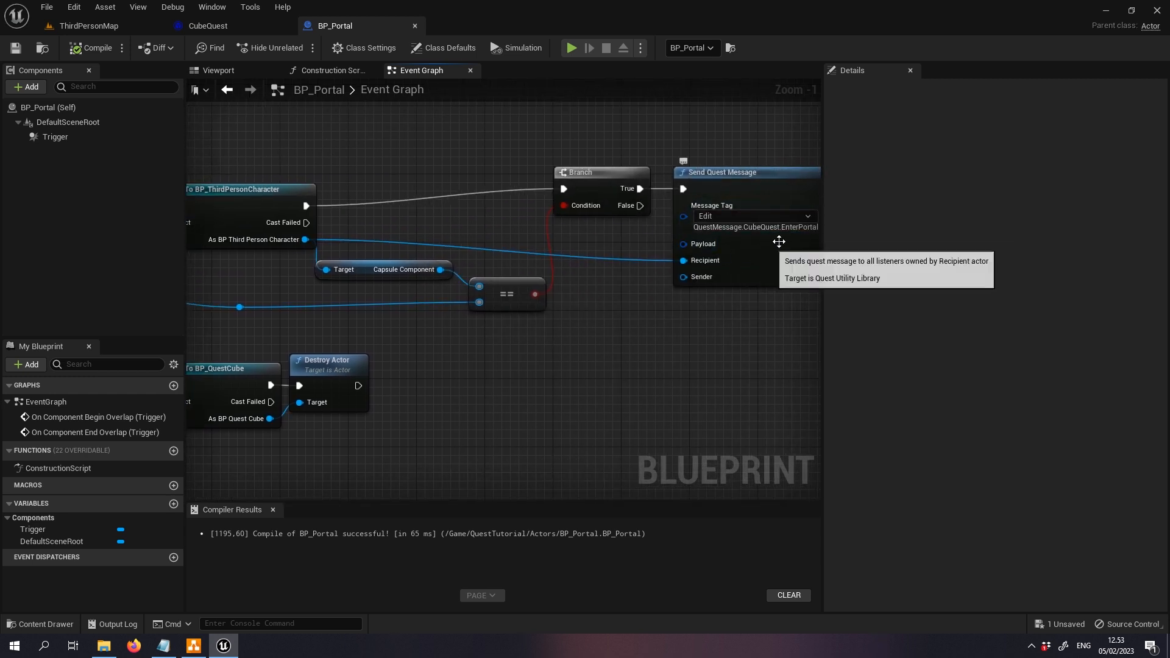
pyautogui.moveTo(415, 221); pyautogui.dragTo(698, 312, button='right')
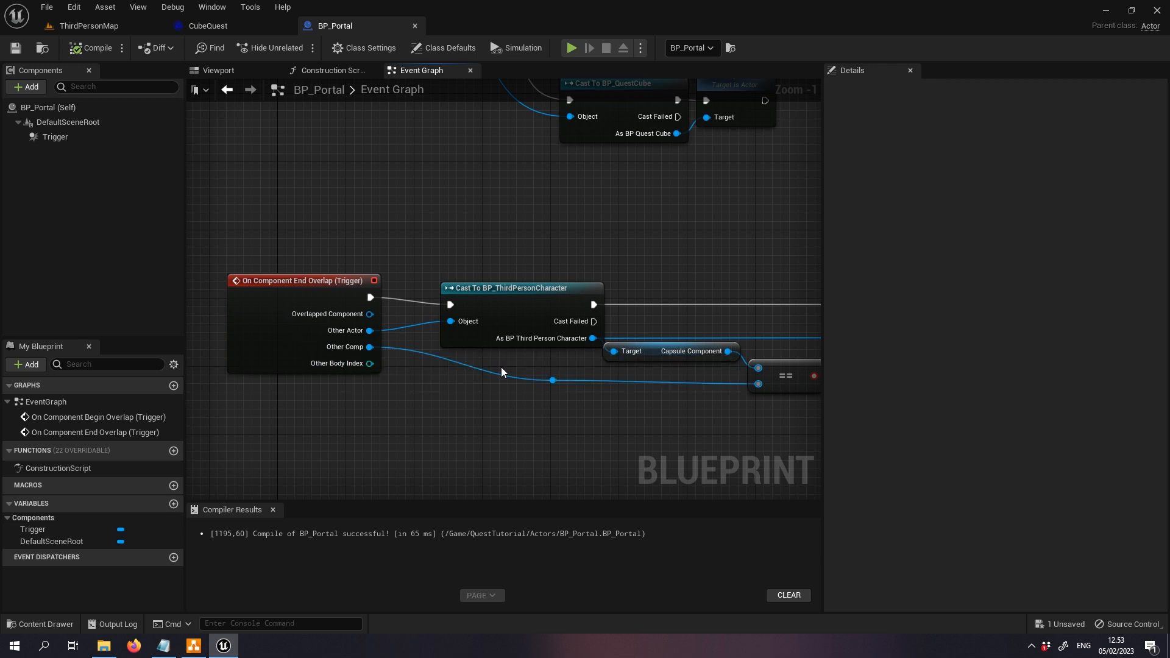
pyautogui.moveTo(731, 399); pyautogui.dragTo(242, 382, button='right')
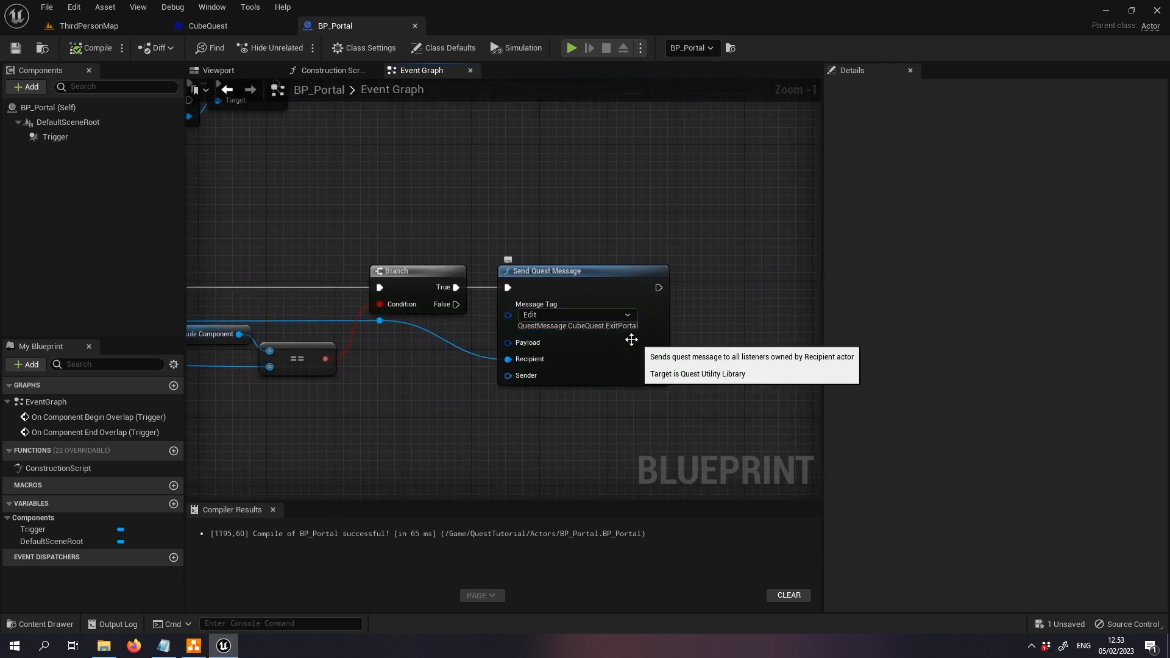
# - Open the CubeQuest graph and spread its nodes vertically, with Root higher and End Quest: Completed lower
pyautogui.click(222, 29)
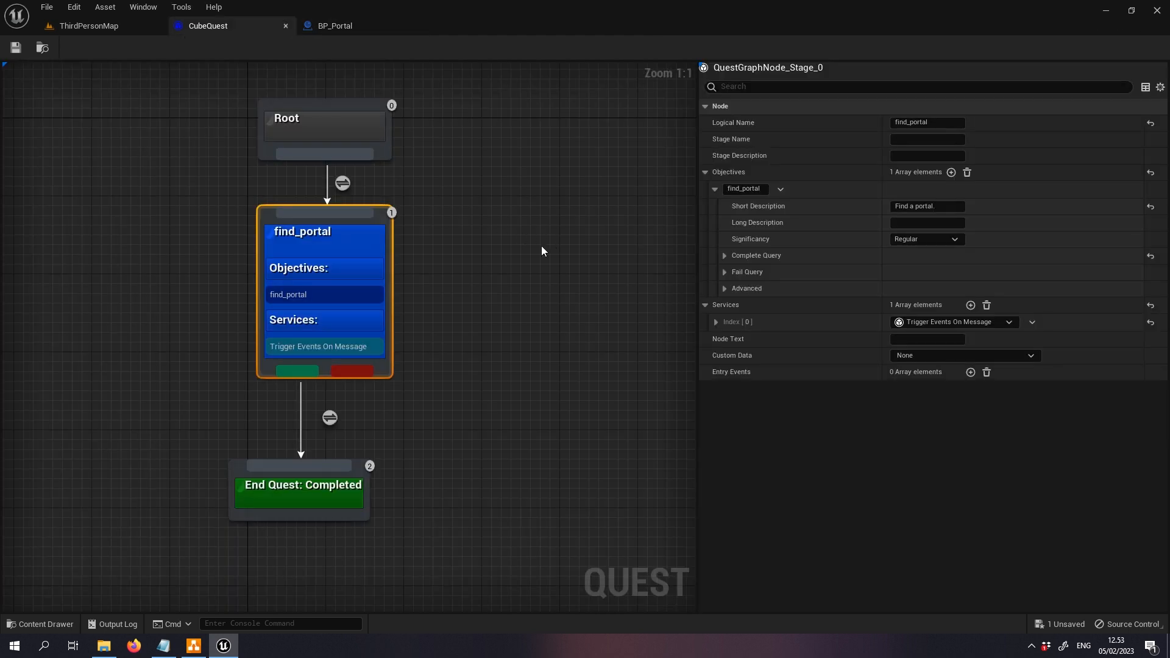
pyautogui.click(504, 245)
pyautogui.click(373, 245)
pyautogui.moveTo(316, 510); pyautogui.dragTo(316, 538)
pyautogui.click(443, 422)
pyautogui.moveTo(366, 124); pyautogui.dragTo(366, 94)
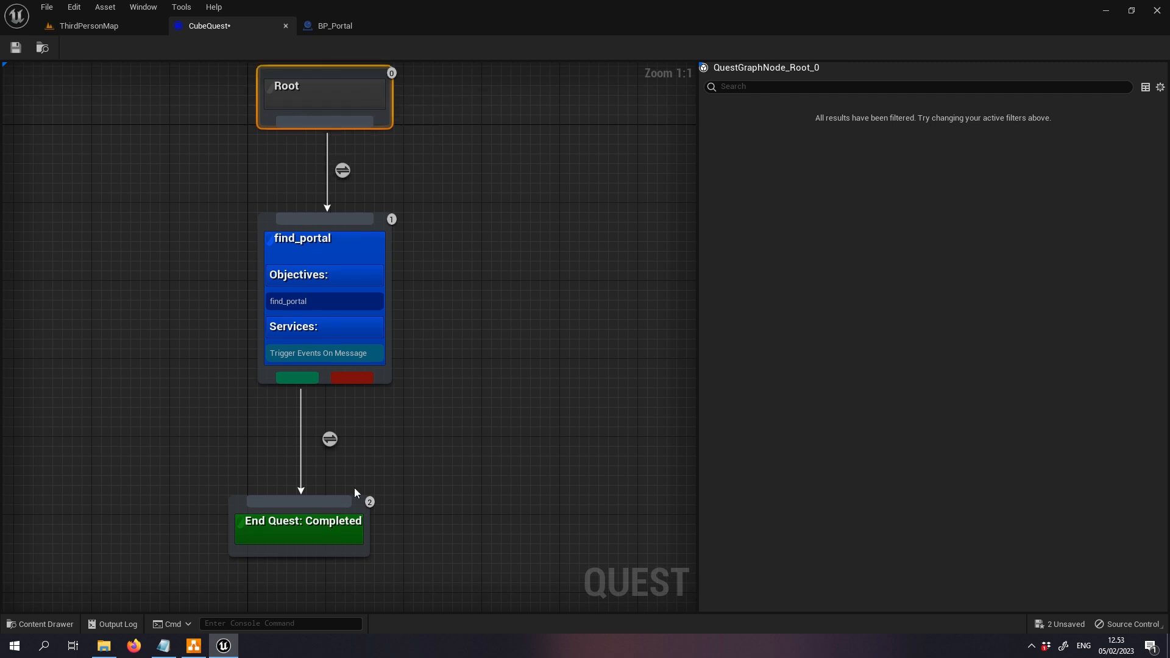
pyautogui.moveTo(315, 519); pyautogui.dragTo(314, 577)
pyautogui.click(410, 433)
# - Delete the connection between the find_portal stage and End Quest: Completed
pyautogui.click(367, 332)
pyautogui.moveTo(533, 356); pyautogui.dragTo(602, 248, button='right')
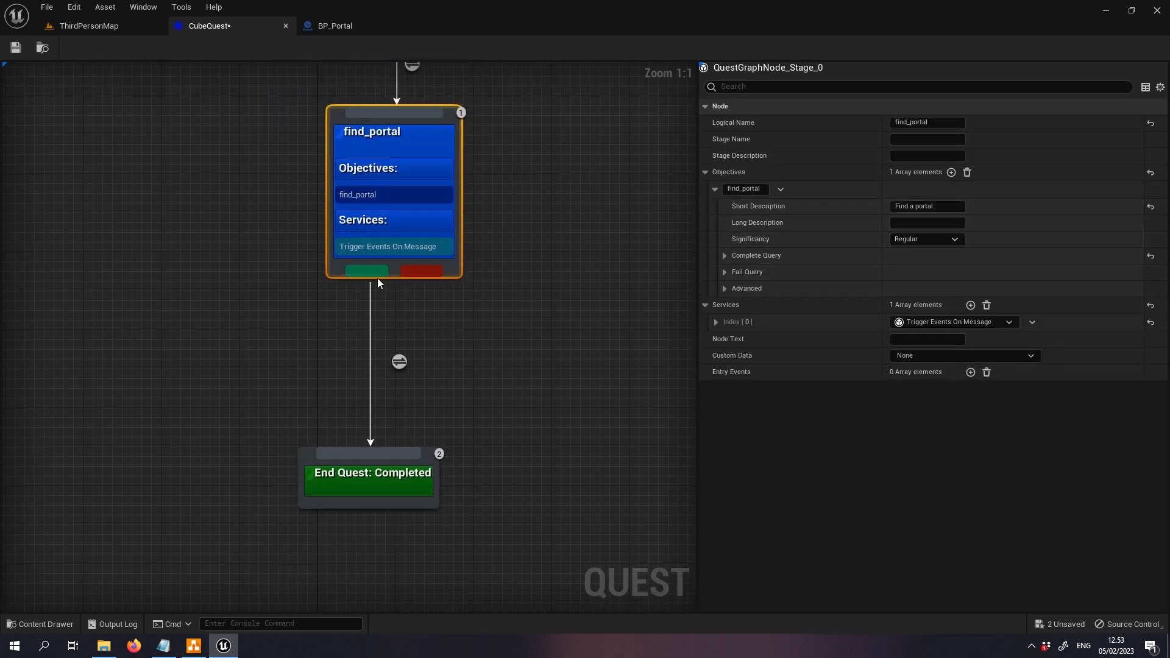
pyautogui.click(399, 361)
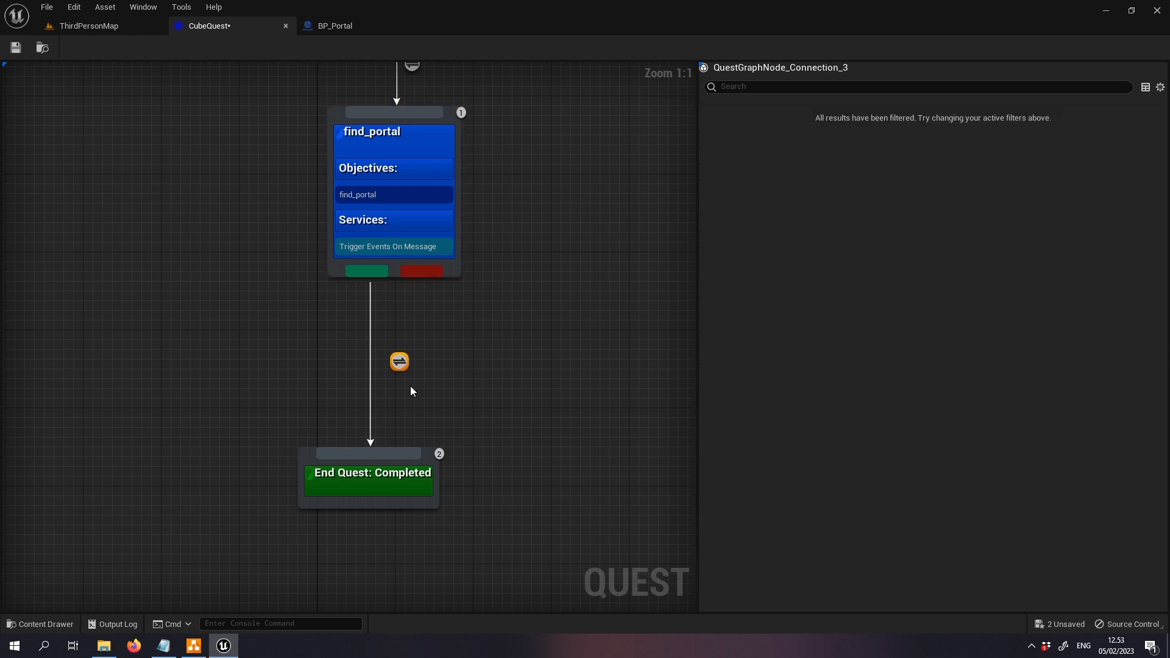
pyautogui.press('Delete')
# - Add a stage from find_portal's green success output, and position it between find_portal and a lowered End Quest: Completed
pyautogui.moveTo(365, 275); pyautogui.dragTo(370, 311)
pyautogui.click(421, 352)
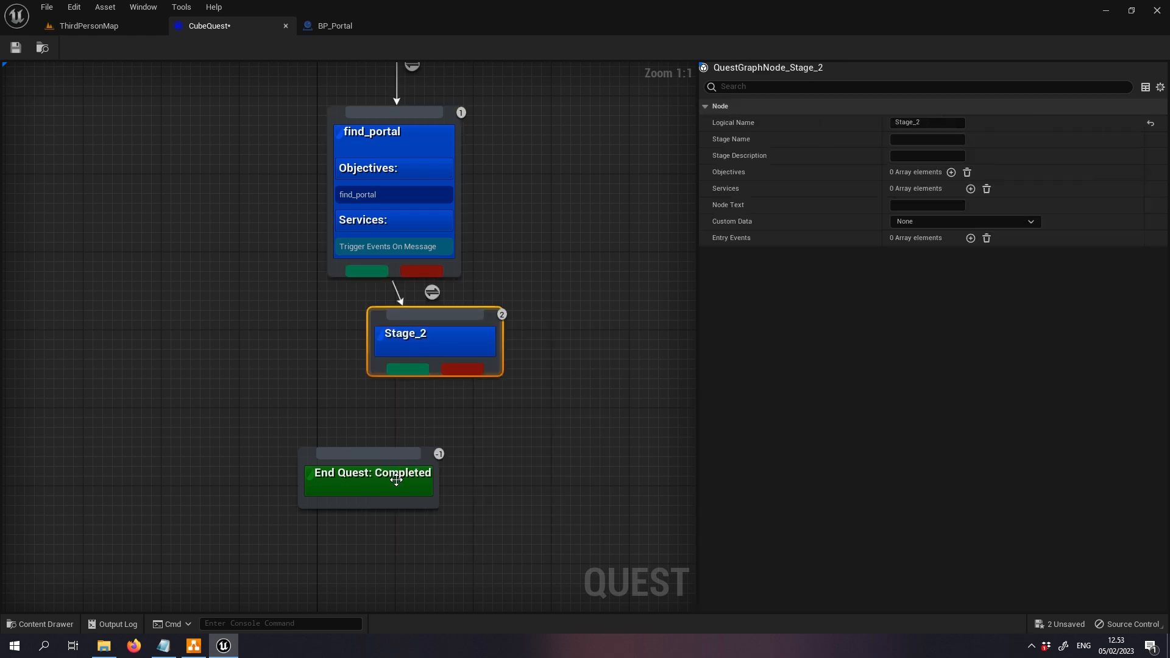
pyautogui.moveTo(396, 479); pyautogui.dragTo(386, 518)
pyautogui.moveTo(421, 344); pyautogui.dragTo(370, 366)
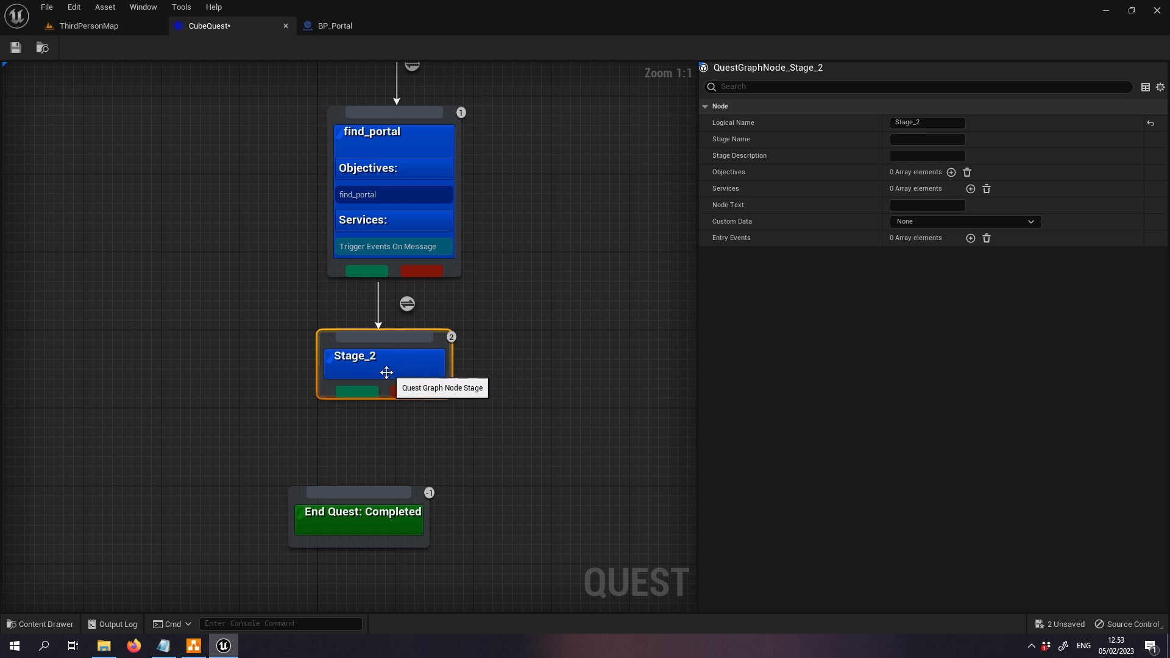
# - Set the new stage's logical name to stand_portal
pyautogui.click(932, 124)
pyautogui.write('stand_portal')
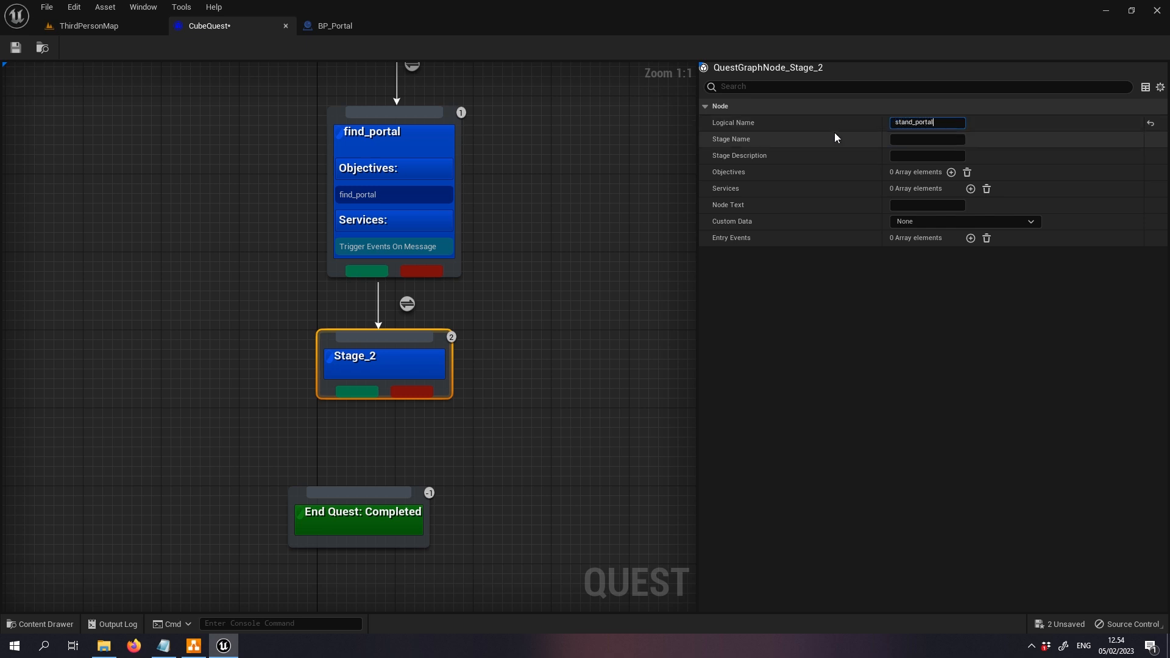
pyautogui.press('Return')
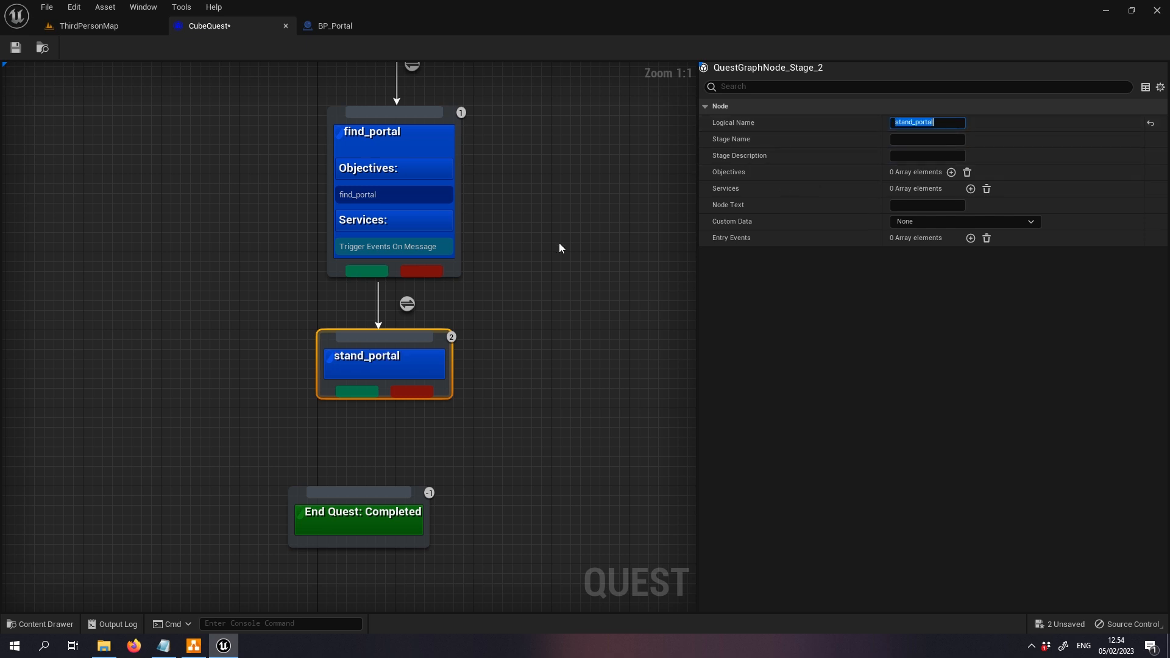
# - Add an objective named stand to the stand_portal stage and move End Quest: Completed lower to make room
pyautogui.click(951, 172)
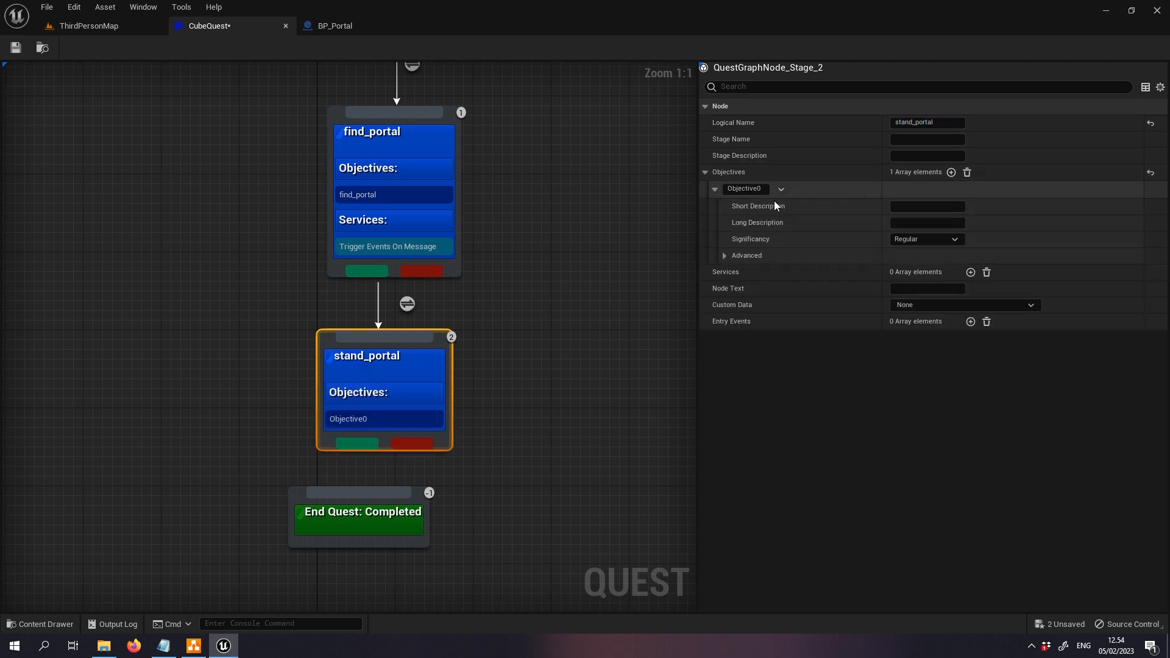
pyautogui.press('BackSpace')
pyautogui.write('stand')
pyautogui.press('Return')
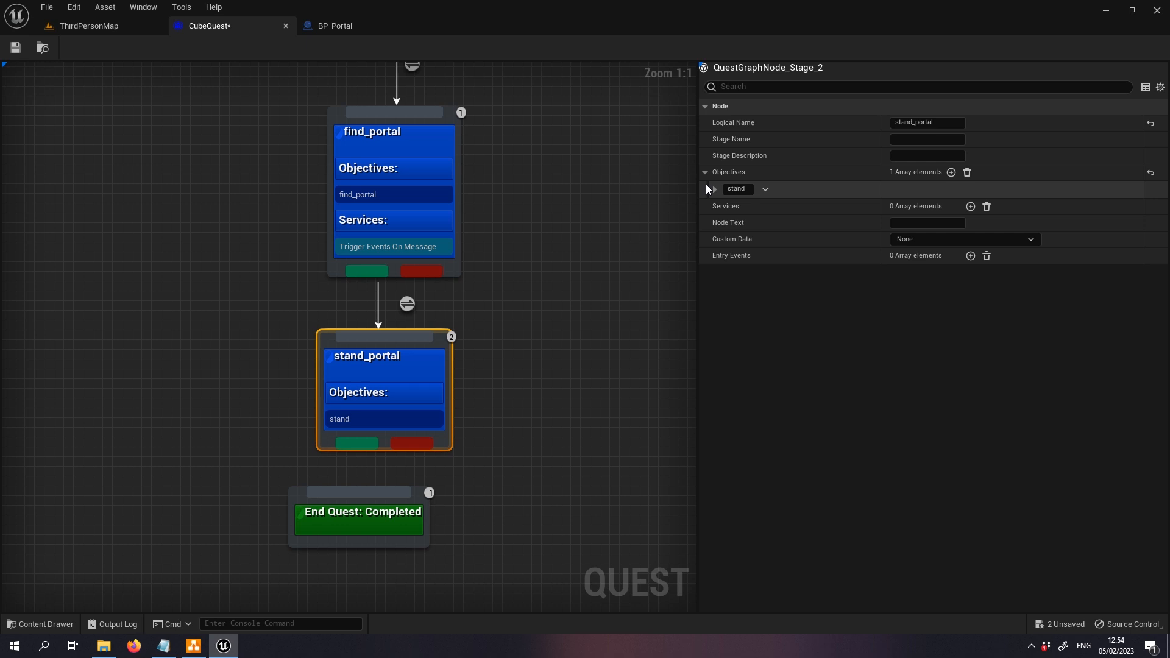
pyautogui.moveTo(420, 527); pyautogui.dragTo(420, 576)
pyautogui.click(423, 413)
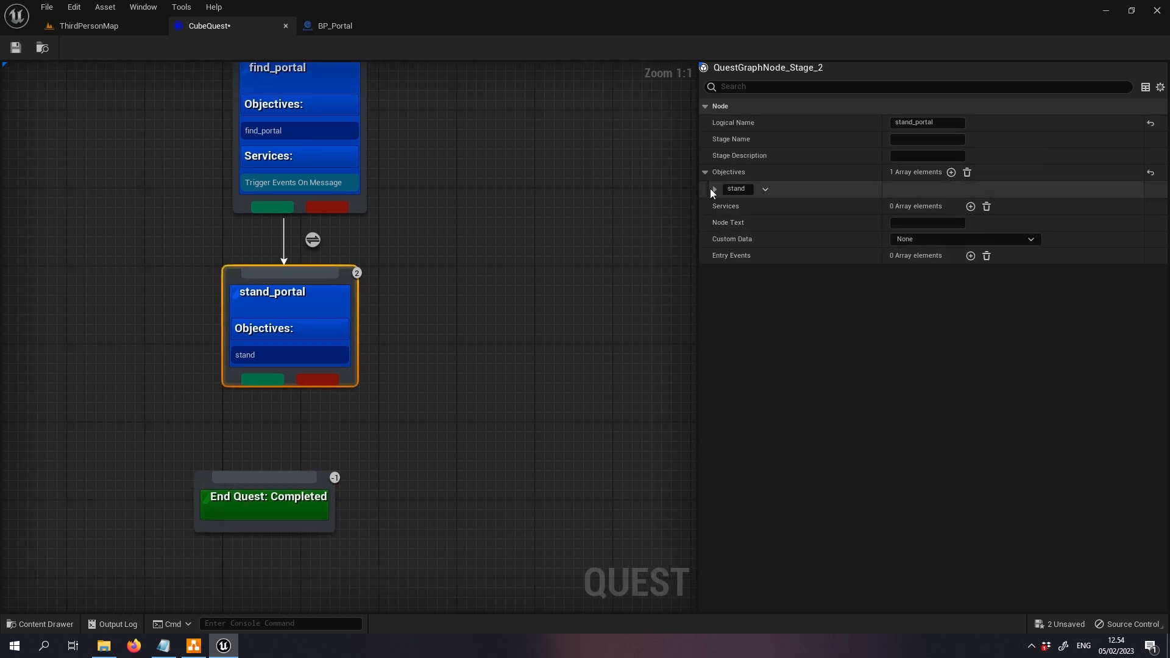
# - Set the stand objective's short description to "Stand {x} seconds in the portal to summon magical cubes."
pyautogui.click(715, 189)
pyautogui.click(912, 205)
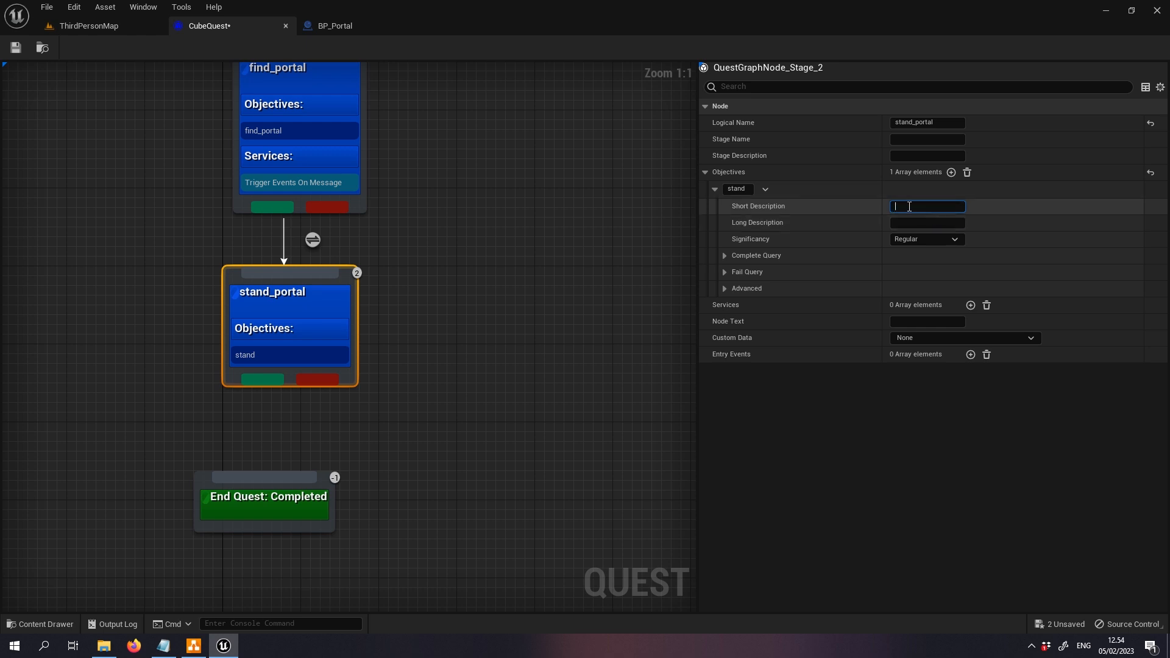
pyautogui.write('Stan')
pyautogui.write('d {x} seconds in ')
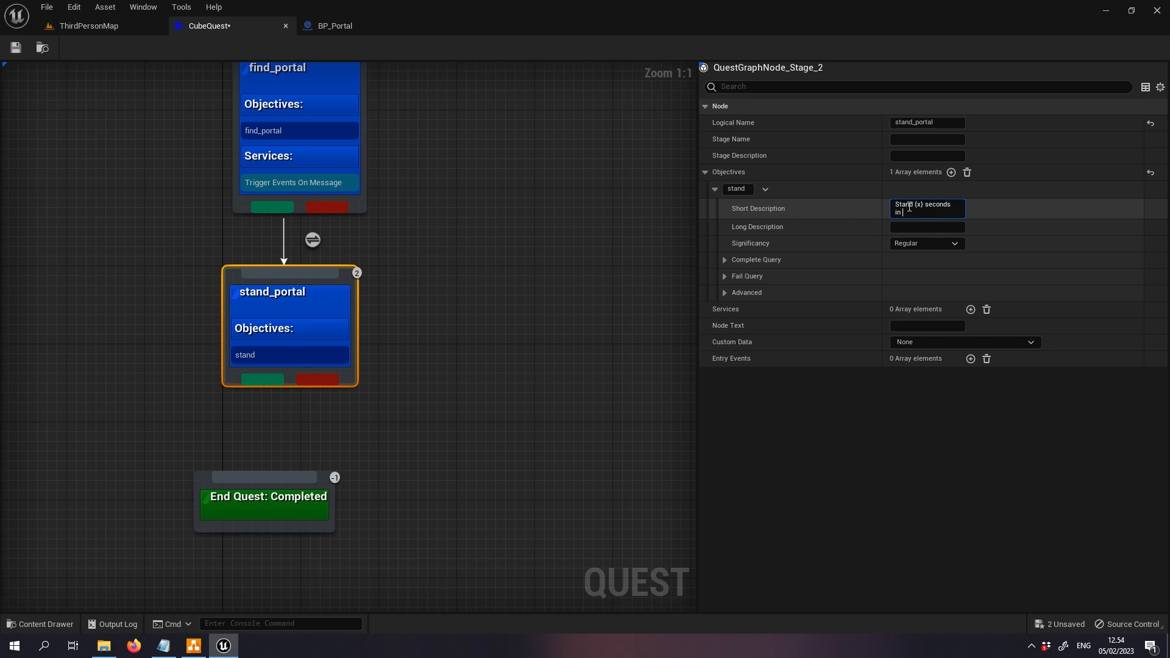
pyautogui.write('the portal to summon ma')
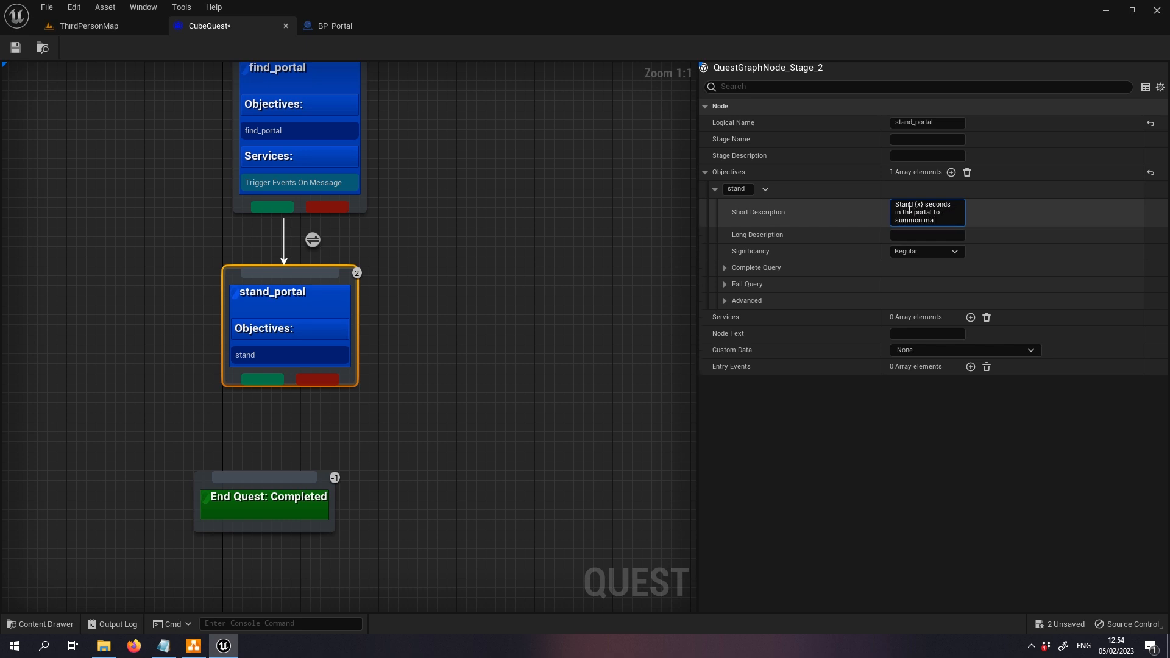
pyautogui.write('gical cubes.')
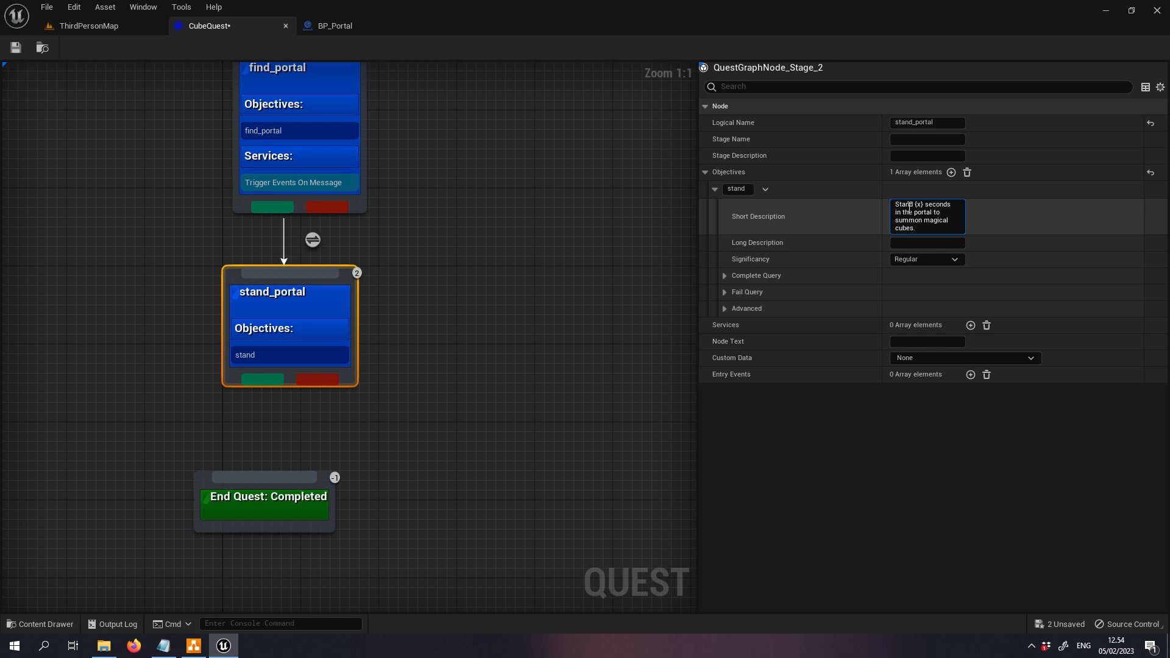
pyautogui.click(816, 259)
# - Bind the description's x argument to a new Float quest variable named portal_timer
pyautogui.click(724, 217)
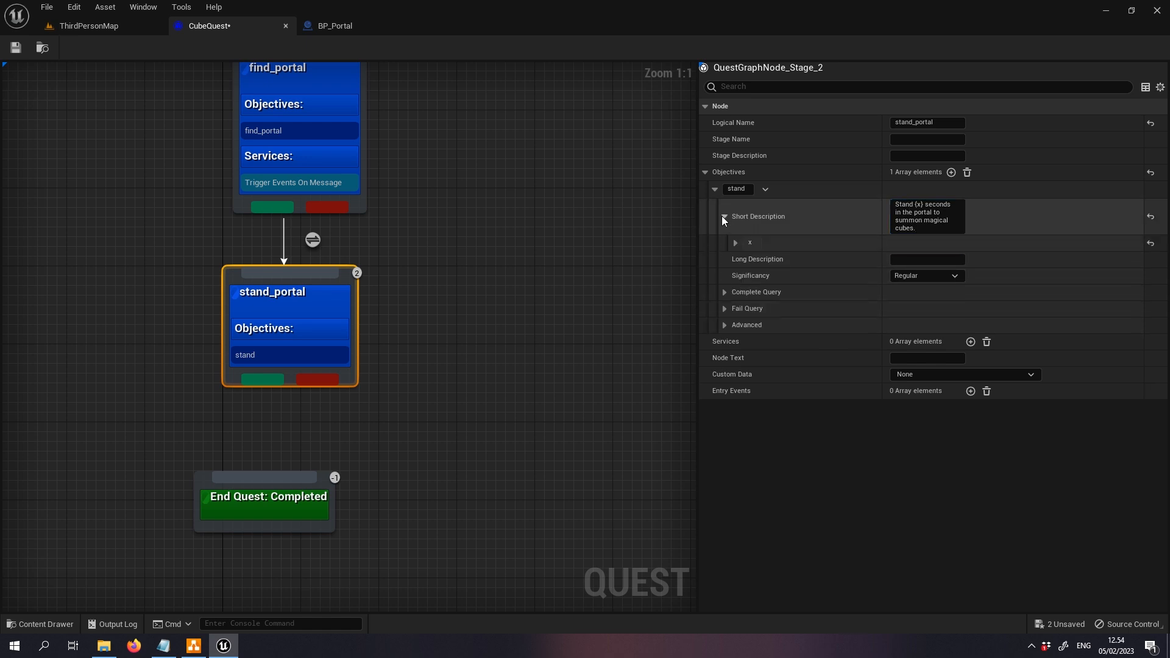
pyautogui.click(735, 242)
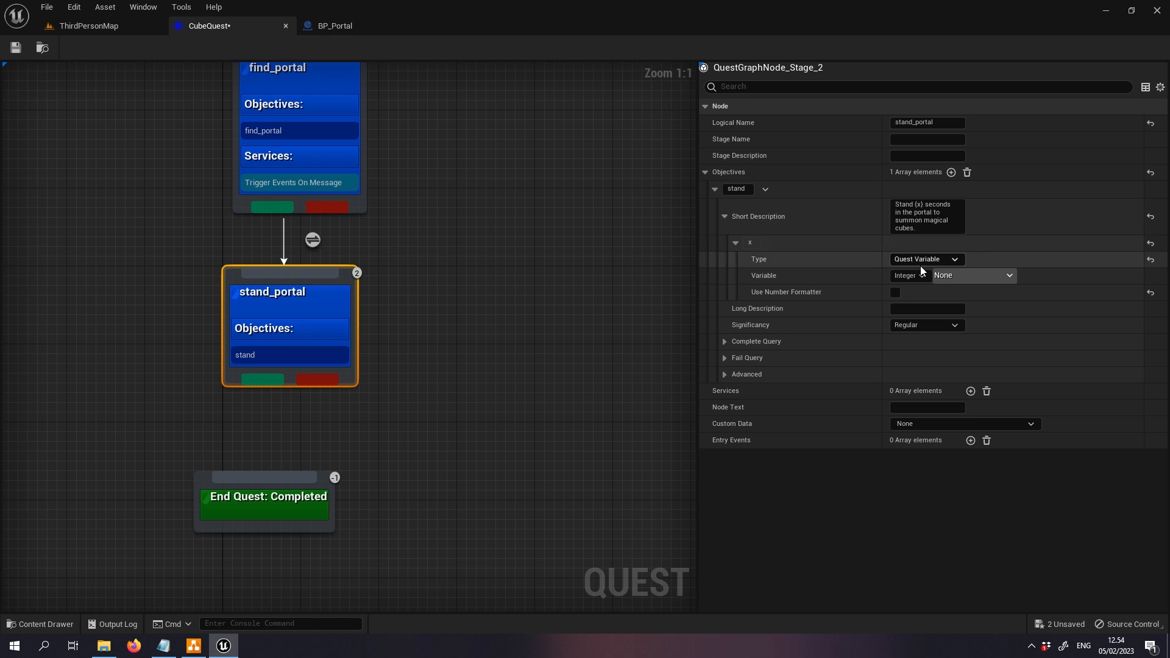
pyautogui.click(916, 273)
pyautogui.click(920, 297)
pyautogui.click(995, 258)
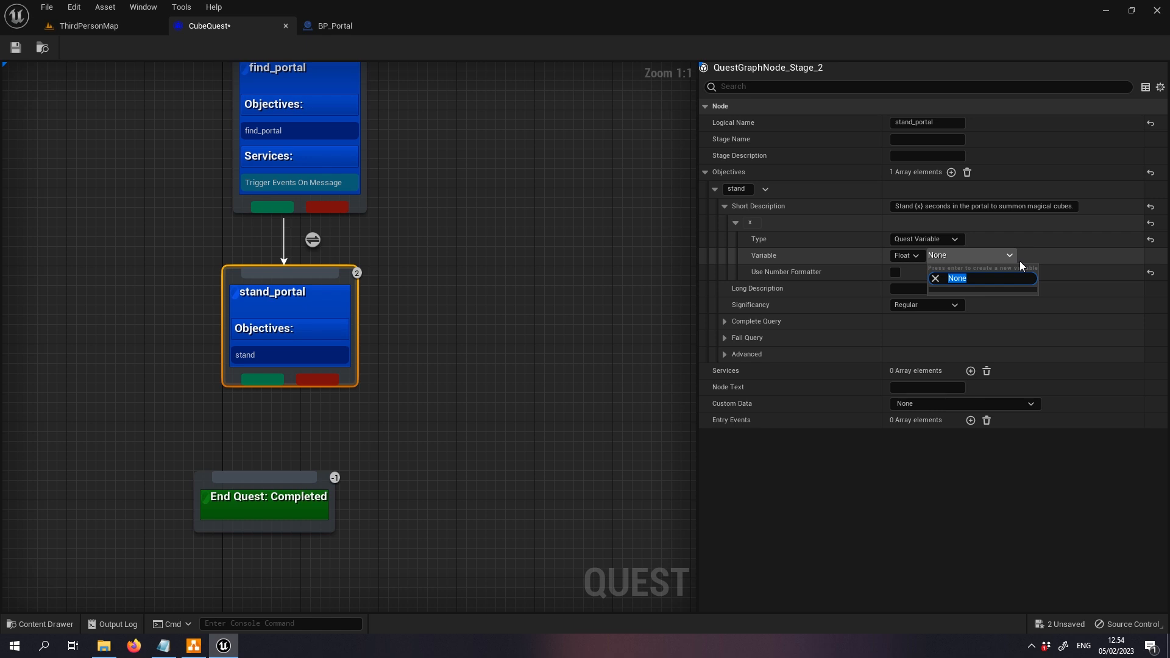
pyautogui.write('portal')
pyautogui.press('BackSpace')
pyautogui.write('l_timer')
pyautogui.press('Return')
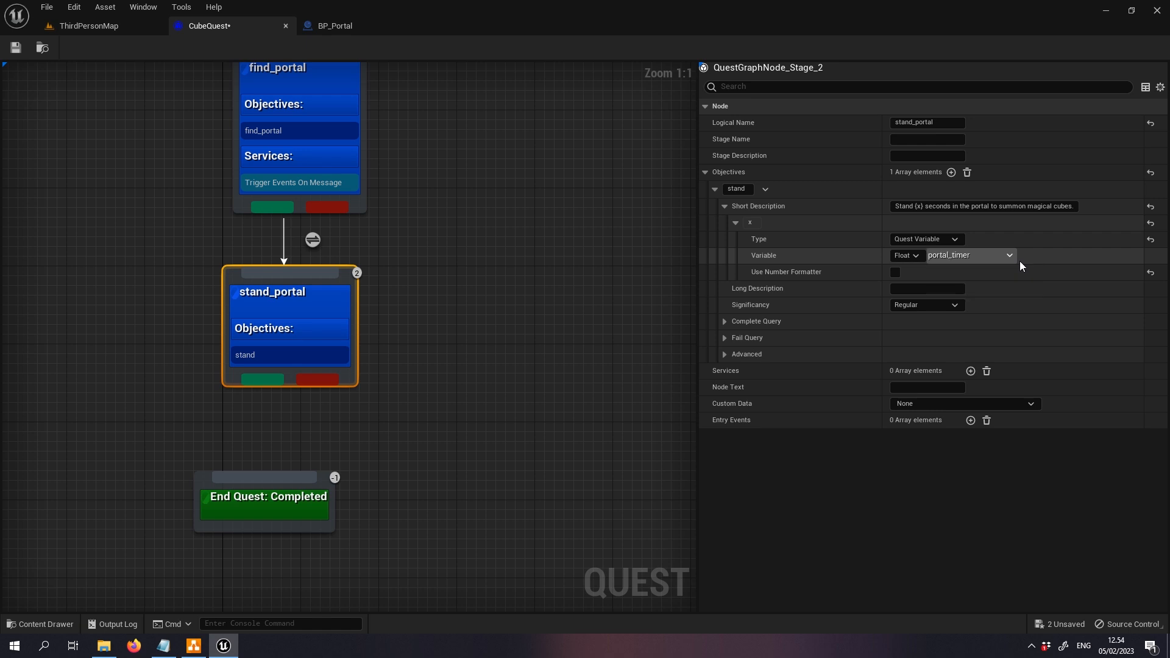
# - Enable the number formatter for the x argument and review its number format options
pyautogui.click(895, 272)
pyautogui.click(743, 288)
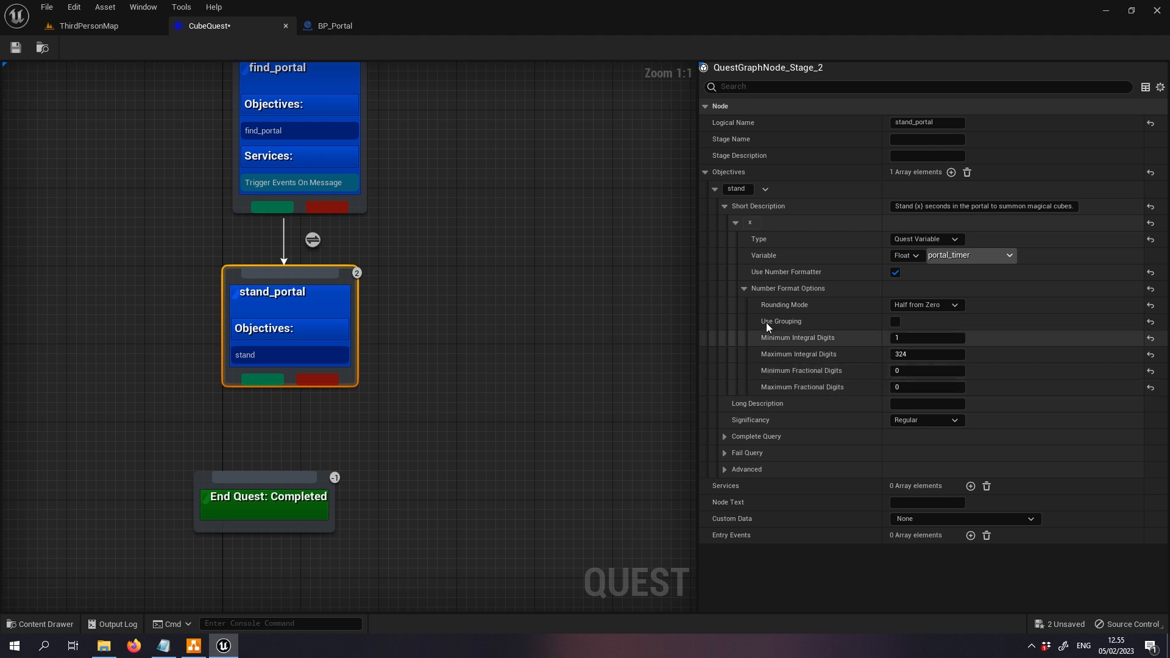
pyautogui.click(745, 290)
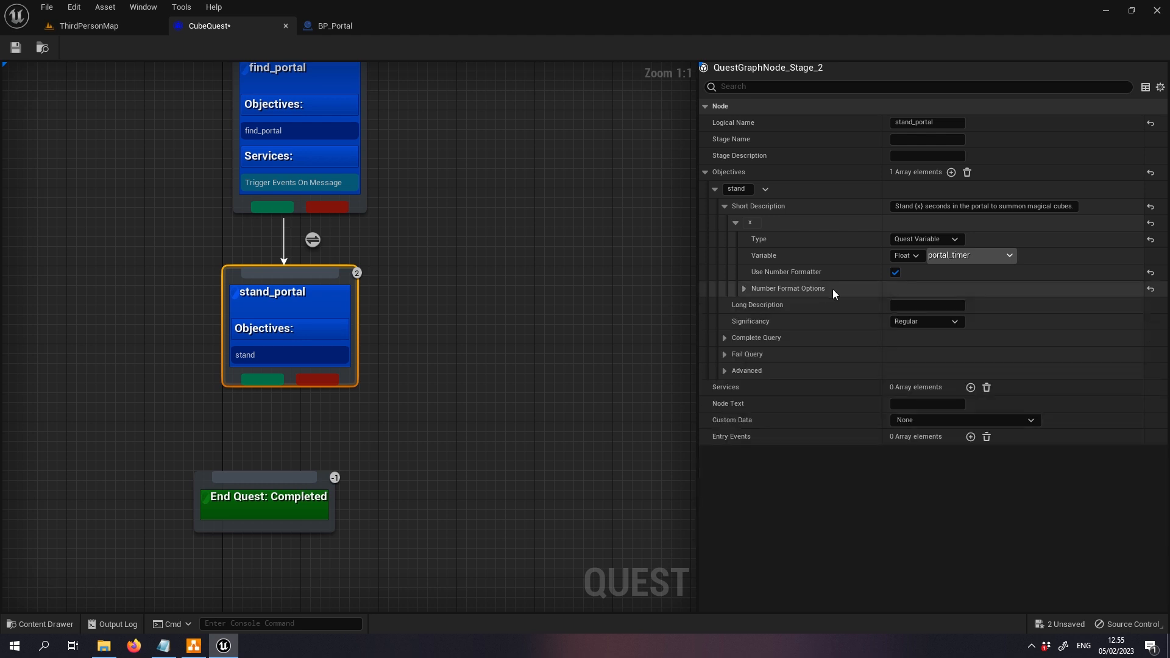
# - Add a complete query comparison to the stand objective requiring the Float variable portal_timer to be Less Equal to the constant 0.0
pyautogui.click(724, 337)
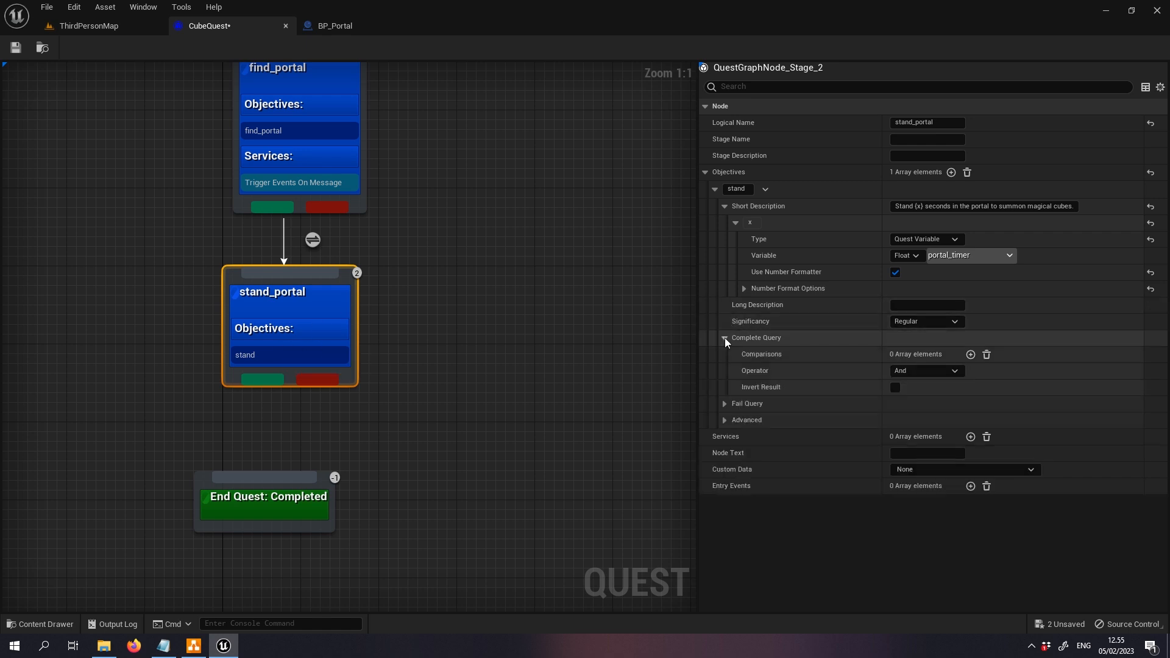
pyautogui.click(970, 354)
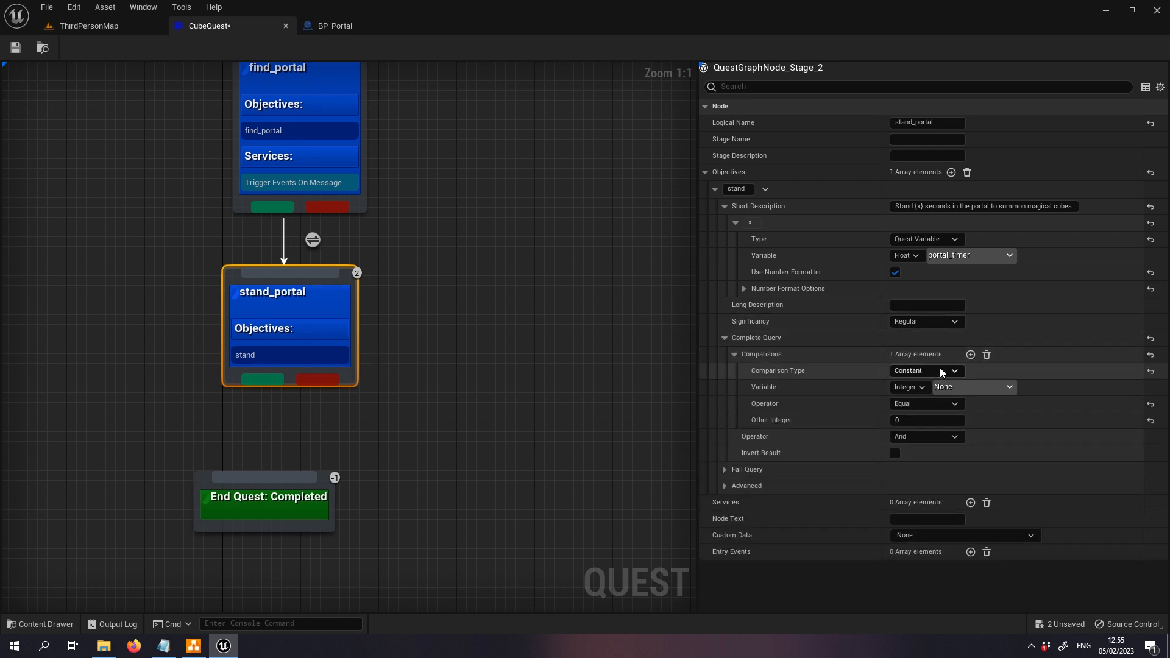
pyautogui.click(910, 387)
pyautogui.click(901, 411)
pyautogui.click(972, 387)
pyautogui.click(944, 400)
pyautogui.click(912, 403)
pyautogui.click(935, 459)
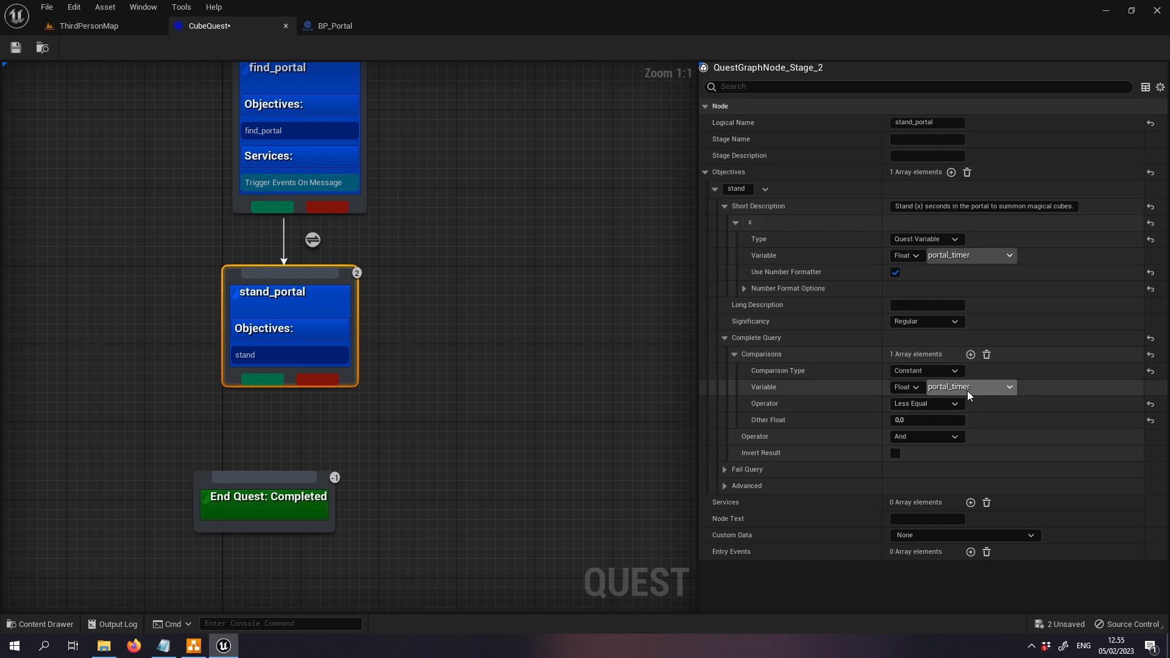
# - Add a quest-level variable bound for the Float portal_timer with the Clamp Min operation
pyautogui.click(506, 245)
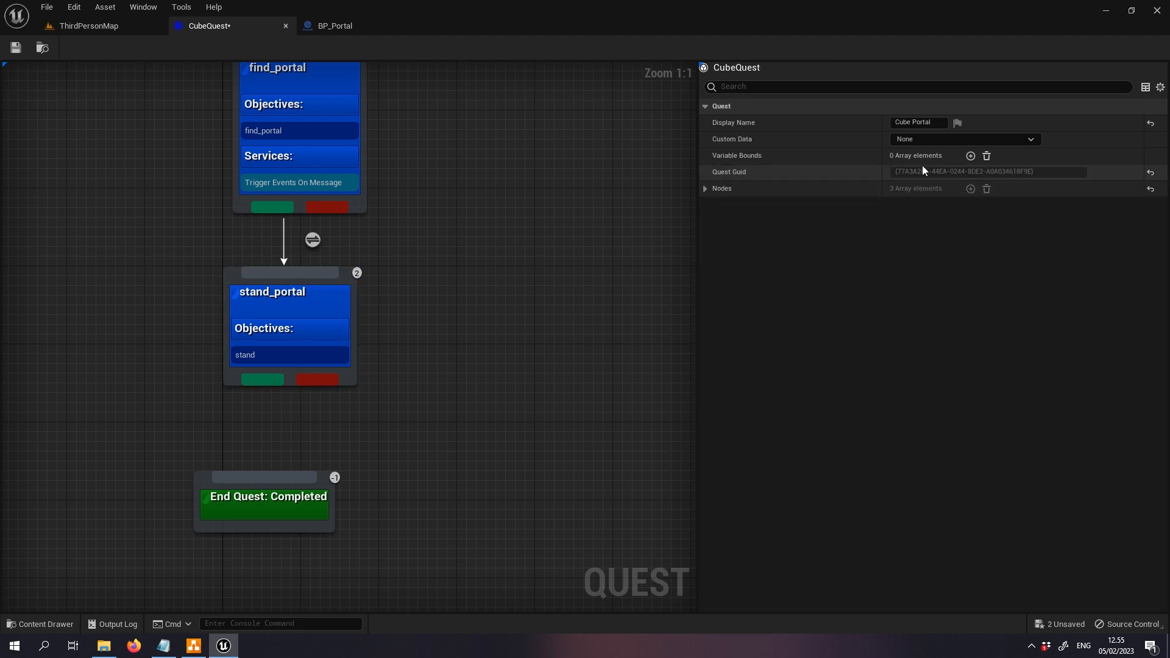
pyautogui.click(970, 156)
pyautogui.click(716, 173)
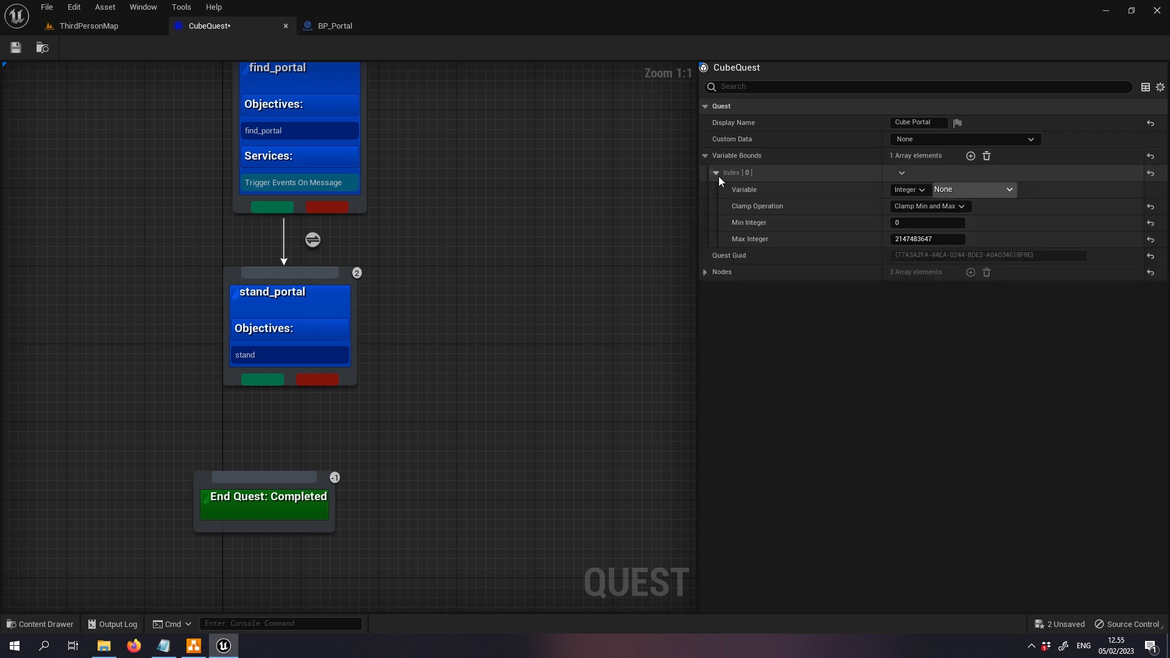
pyautogui.click(920, 191)
pyautogui.click(914, 214)
pyautogui.click(969, 190)
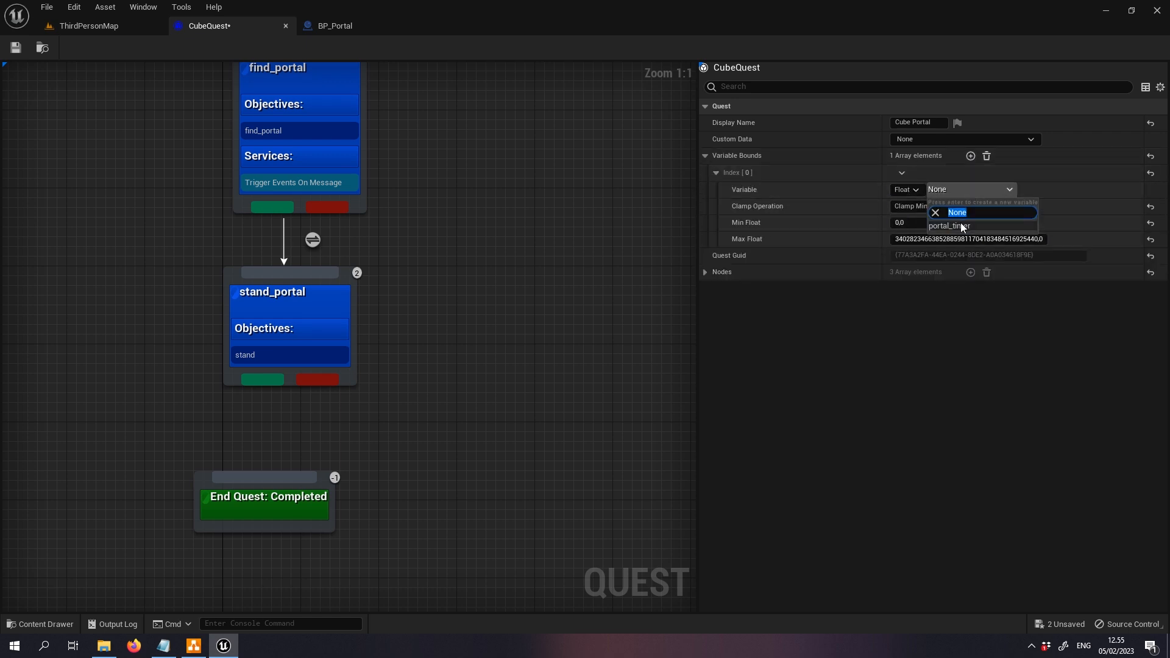
pyautogui.click(960, 222)
pyautogui.click(945, 207)
pyautogui.click(932, 229)
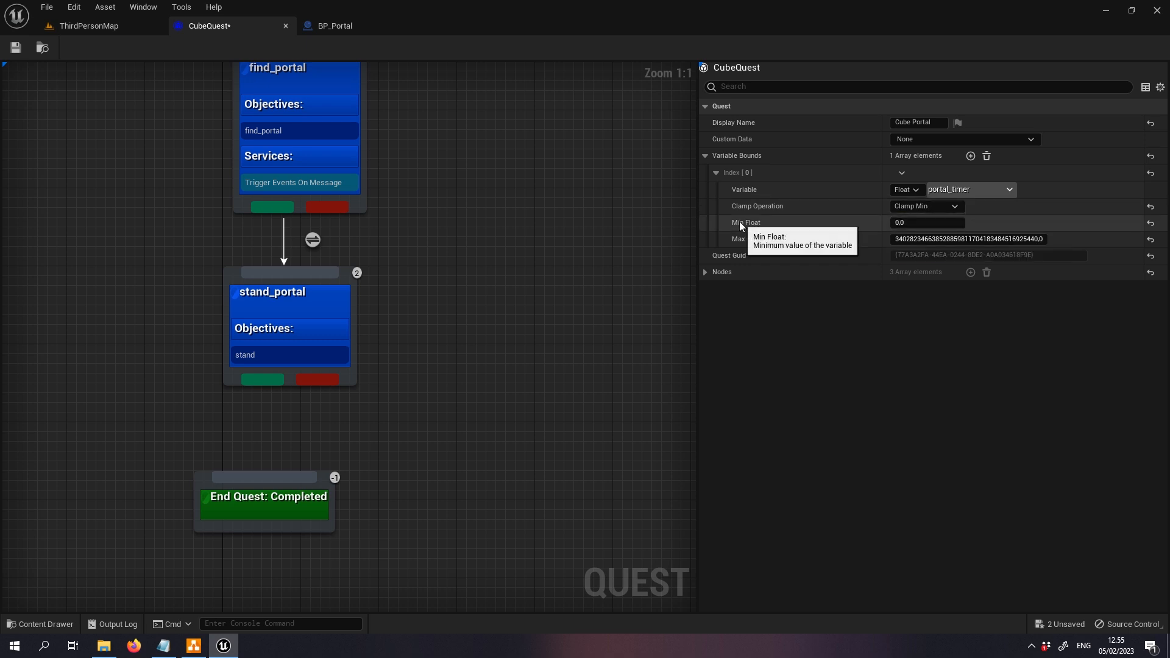
# - Add a Timer service to the stand_portal stage and expand its entry
pyautogui.click(303, 313)
pyautogui.moveTo(487, 320); pyautogui.dragTo(547, 189, button='right')
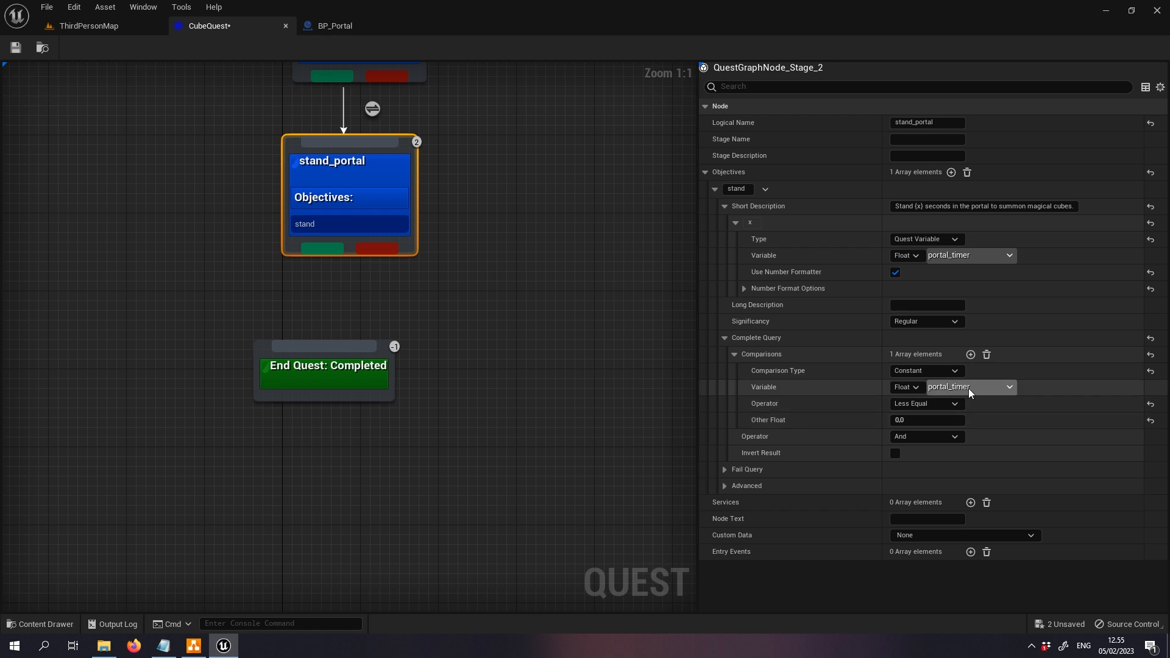
pyautogui.click(971, 503)
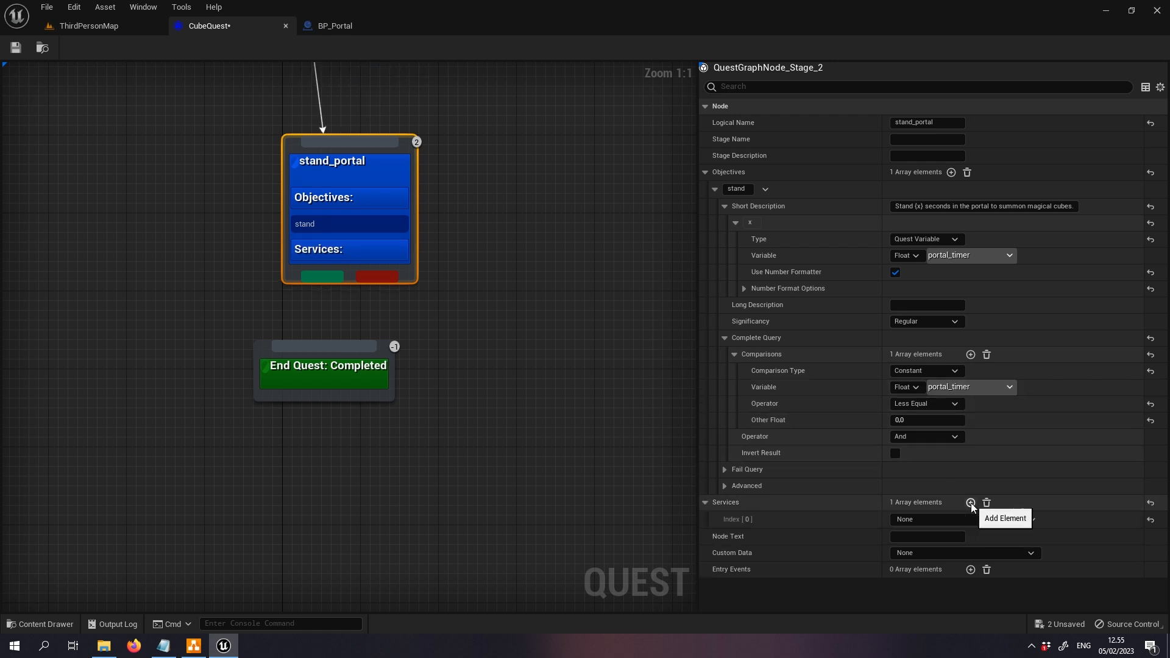
pyautogui.click(908, 519)
pyautogui.click(920, 563)
pyautogui.click(717, 520)
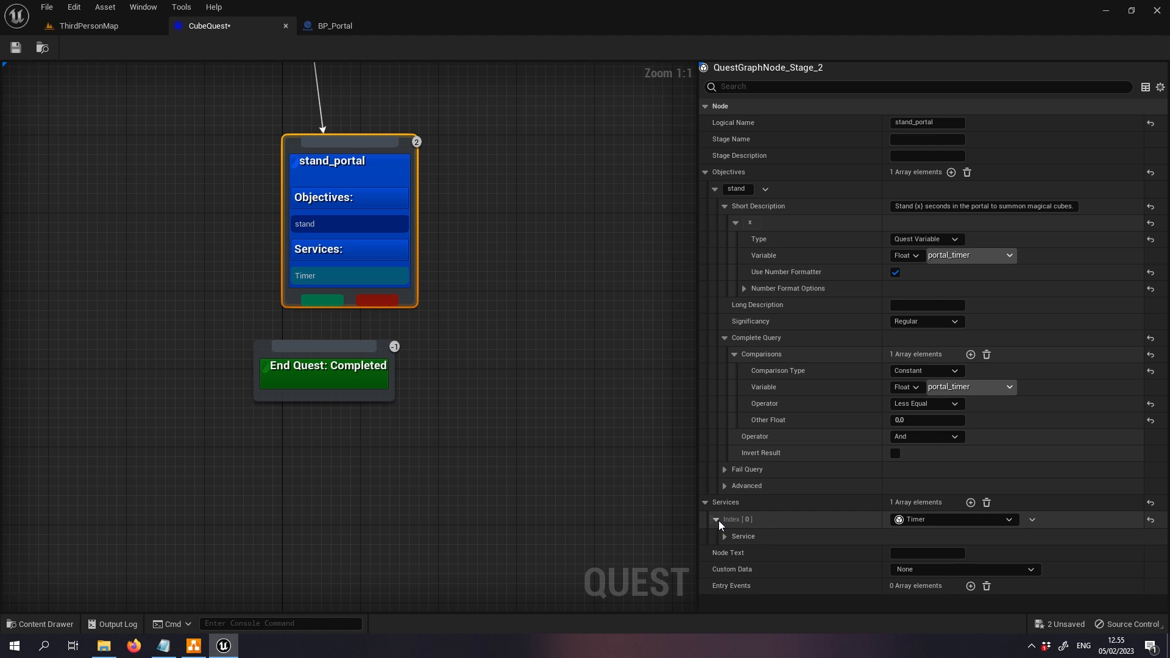
# - Check the Timer's initial time against the draw.io quest design, and set its speed to -1.0 and its variable to portal_timer
pyautogui.click(725, 536)
pyautogui.click(946, 554)
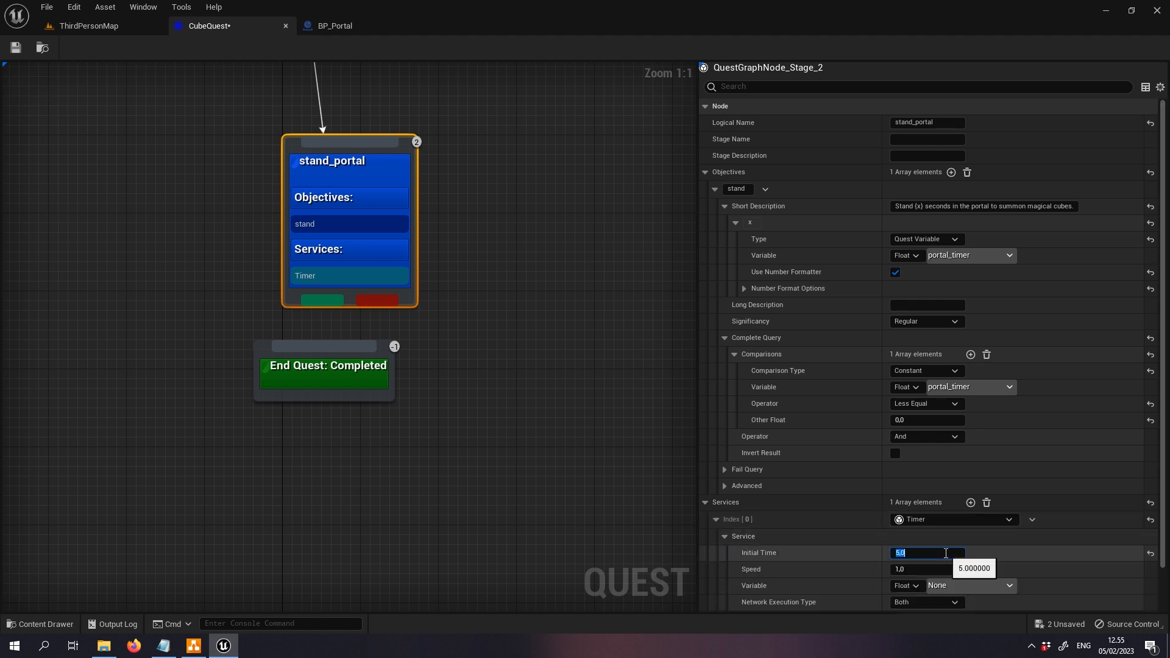
pyautogui.click(193, 645)
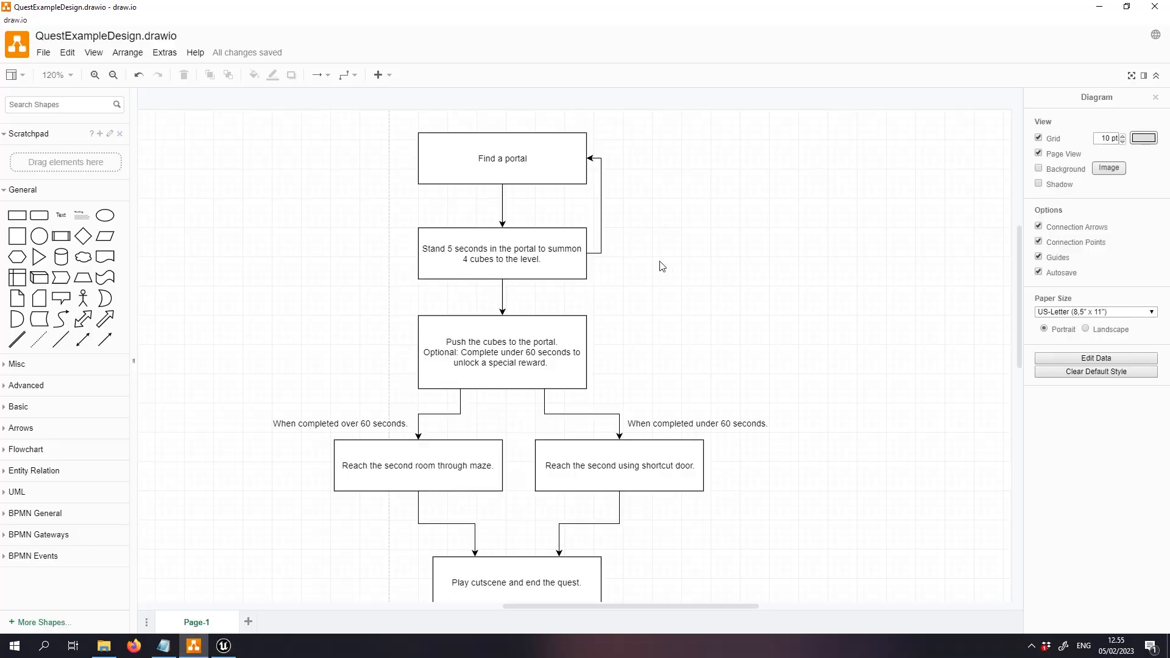
pyautogui.click(224, 645)
pyautogui.click(927, 569)
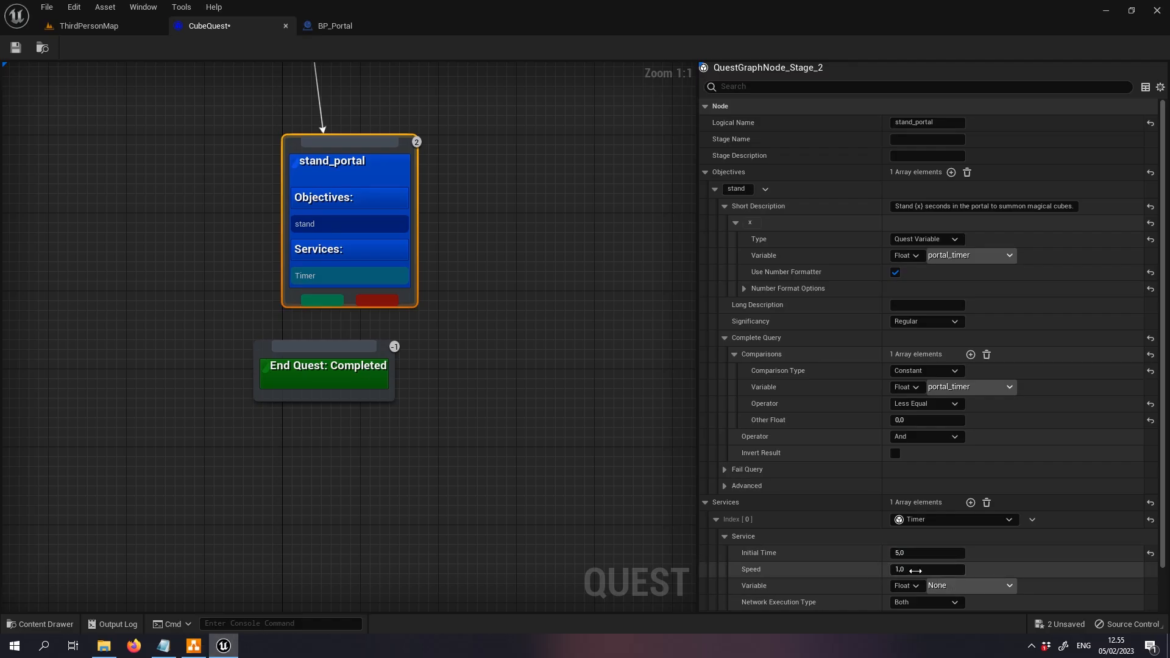
pyautogui.scroll(-2, 865, 536)
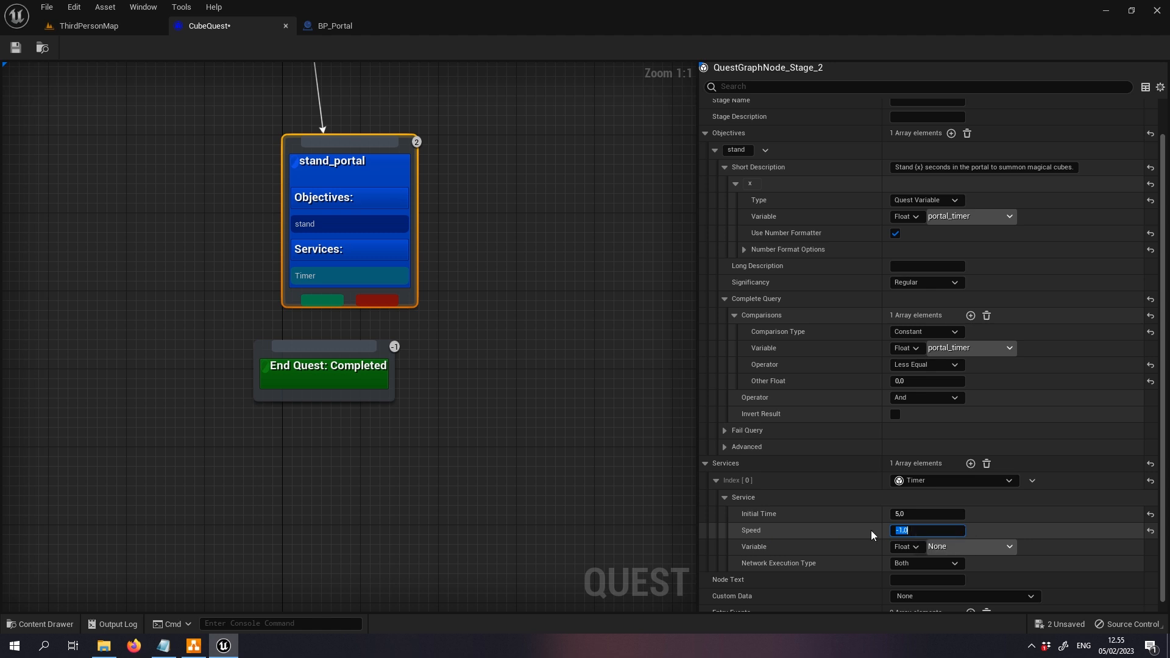
pyautogui.click(945, 547)
pyautogui.click(963, 579)
pyautogui.scroll(-1, 886, 507)
# - Connect stand_portal's green success output to End Quest: Completed and save CubeQuest
pyautogui.moveTo(327, 306); pyautogui.dragTo(322, 343)
pyautogui.click(554, 277)
pyautogui.moveTo(553, 277); pyautogui.dragTo(536, 388, button='right')
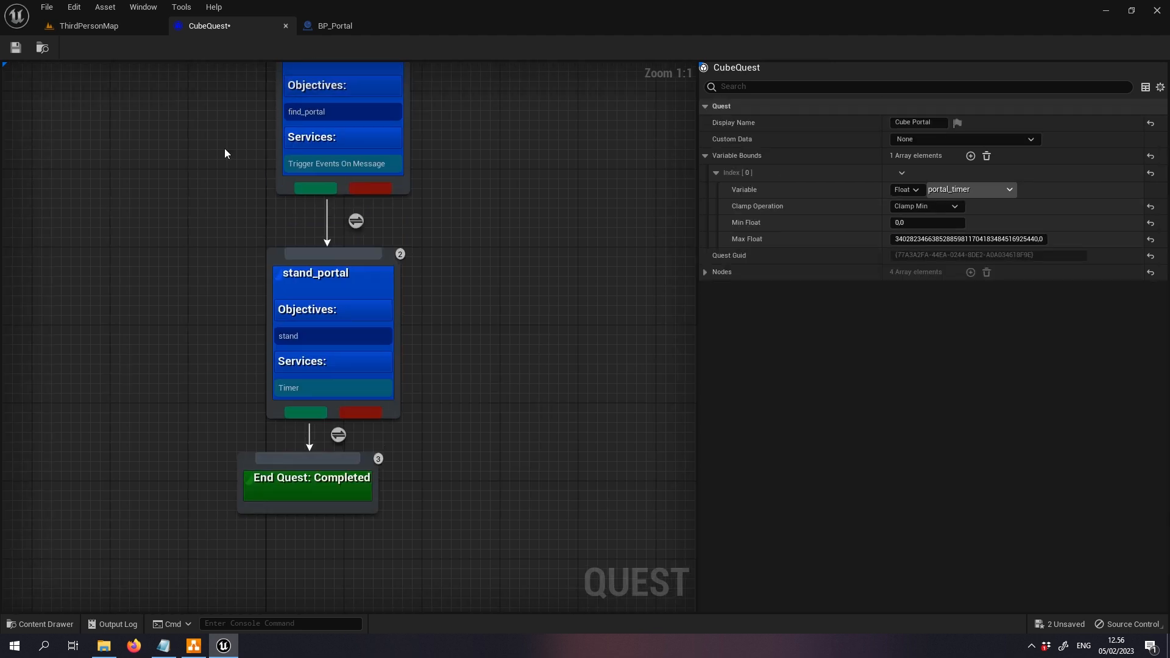
pyautogui.click(16, 48)
# - Play-test ThirdPersonMap in full screen, walking the character into the portal to run the quest and out again, and end the session
pyautogui.click(120, 24)
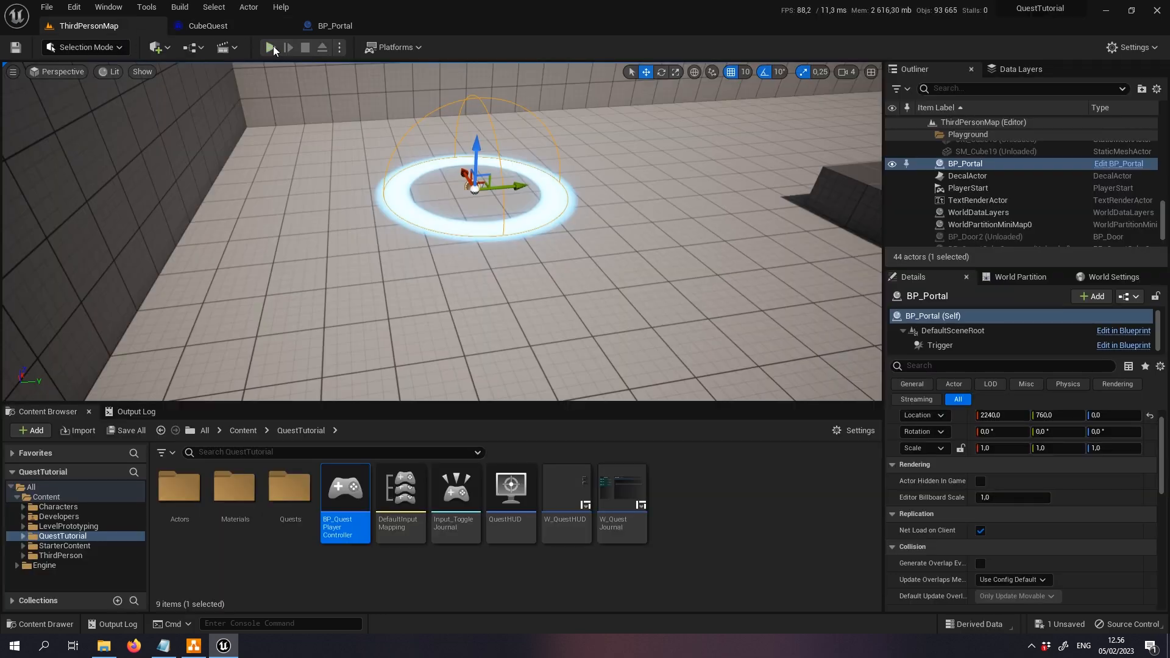
pyautogui.click(273, 46)
pyautogui.press('F11')
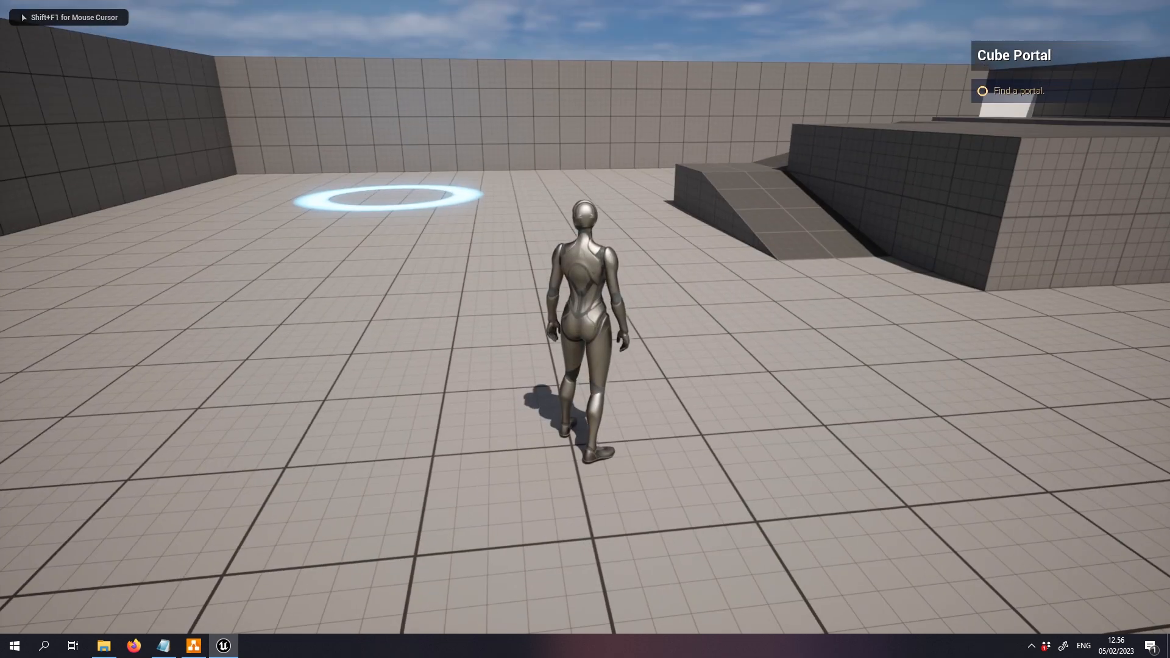
pyautogui.press('w')
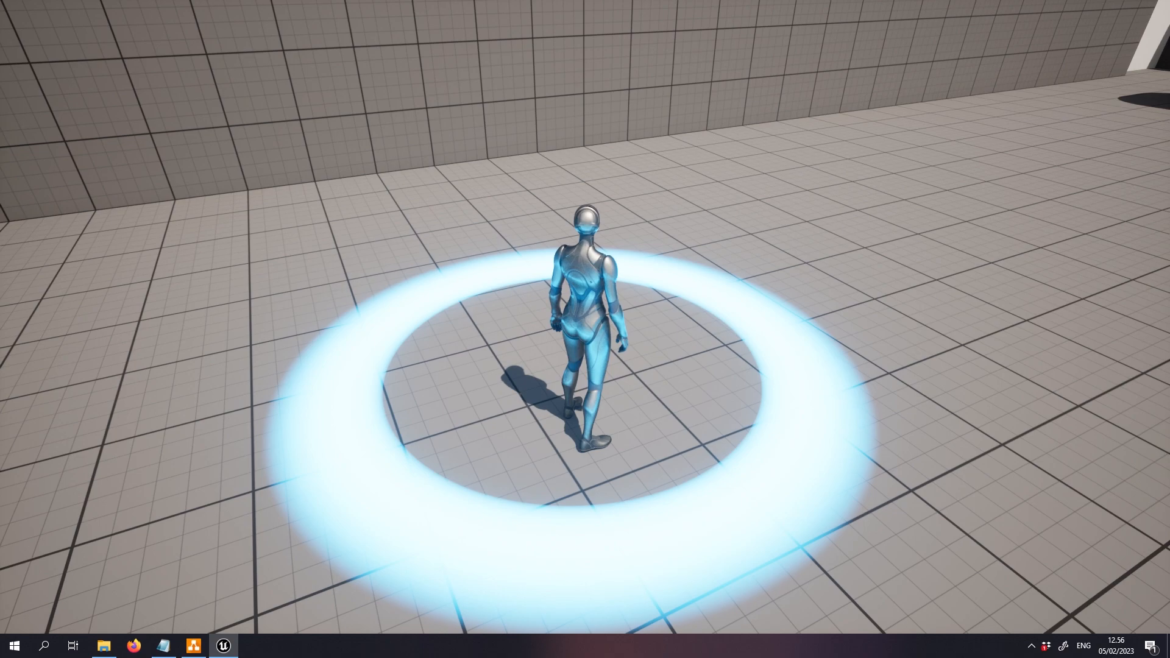
pyautogui.press('d')
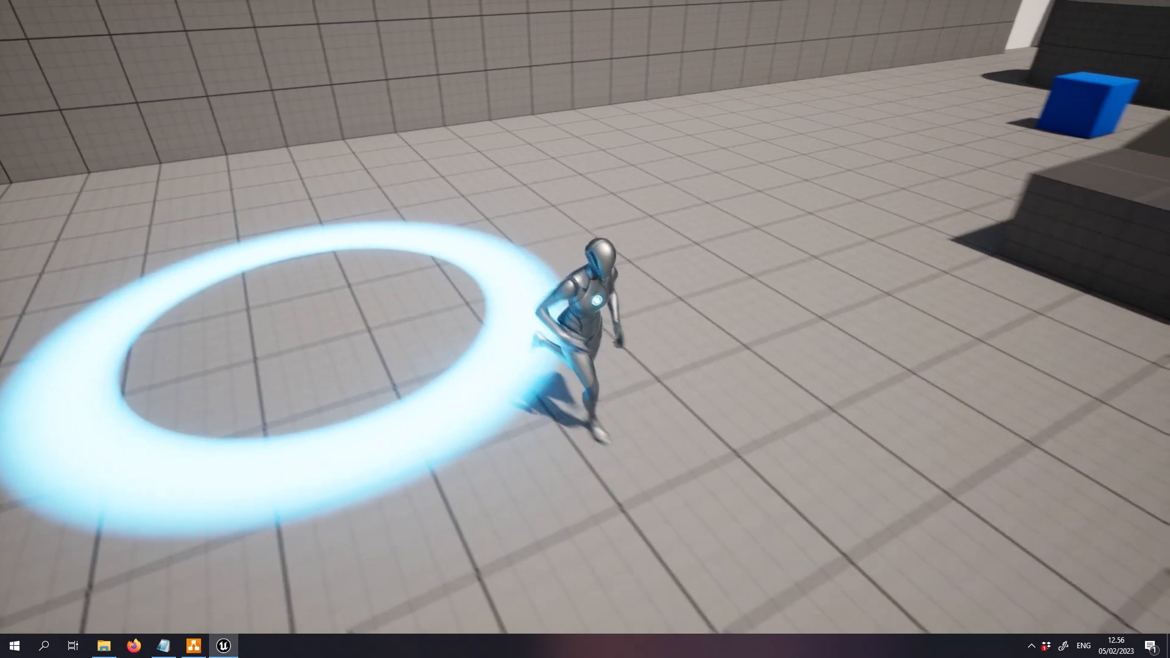
pyautogui.press('Escape')
pyautogui.press('f')
pyautogui.press('F11')
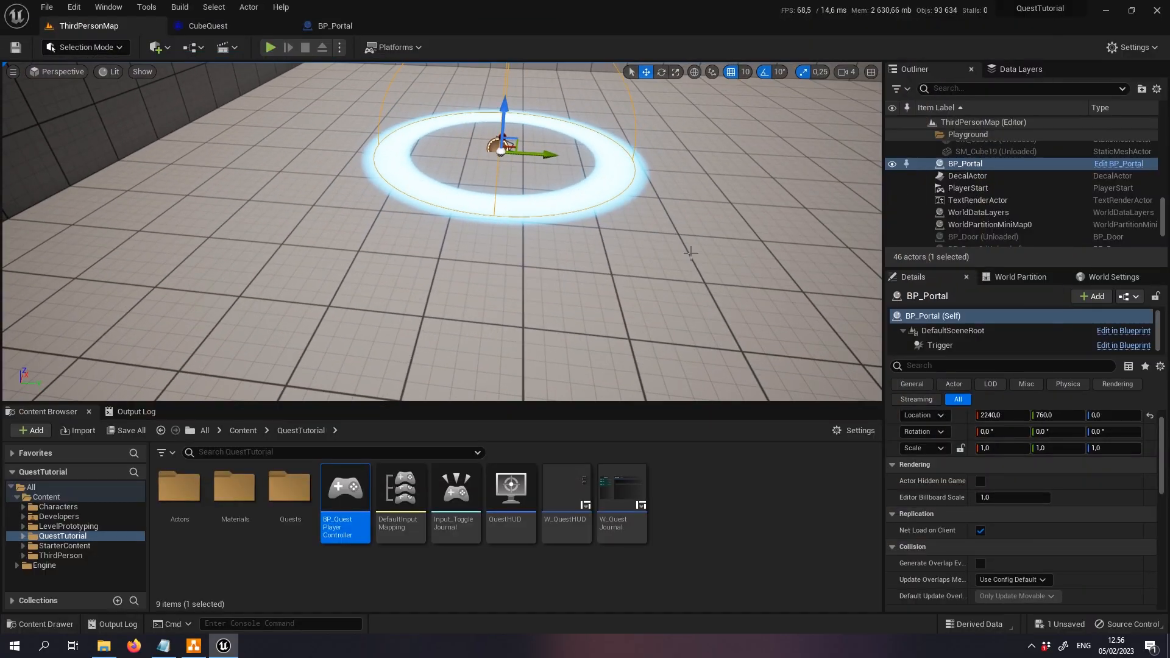
pyautogui.click(702, 539)
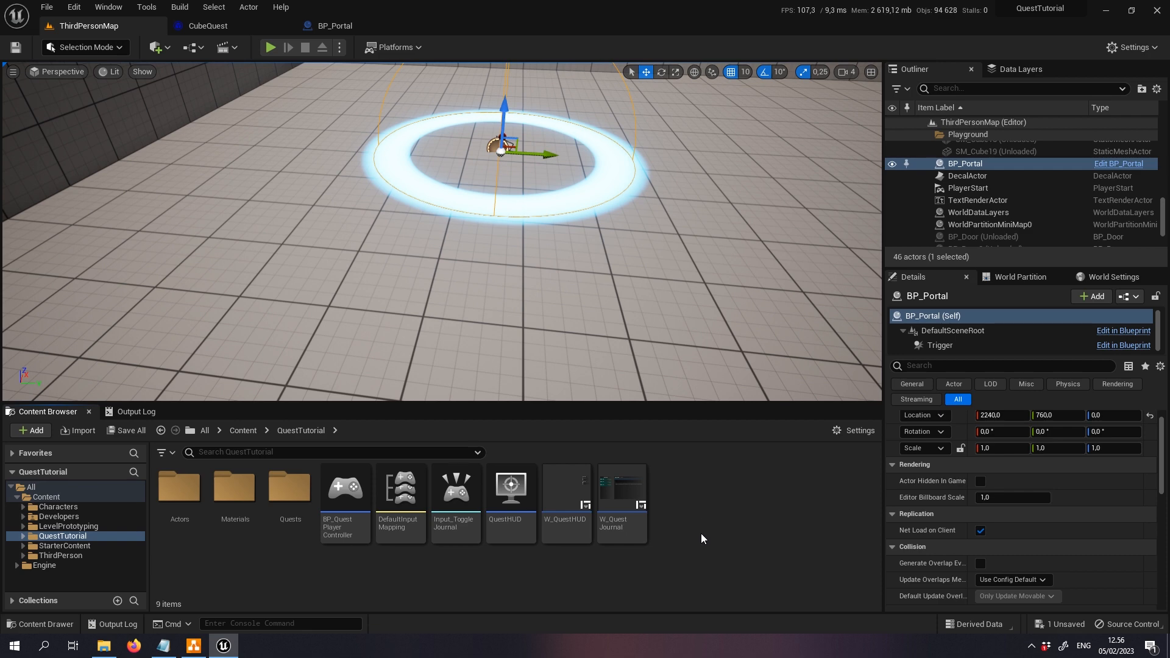
pyautogui.moveTo(668, 261); pyautogui.dragTo(712, 251, button='right')
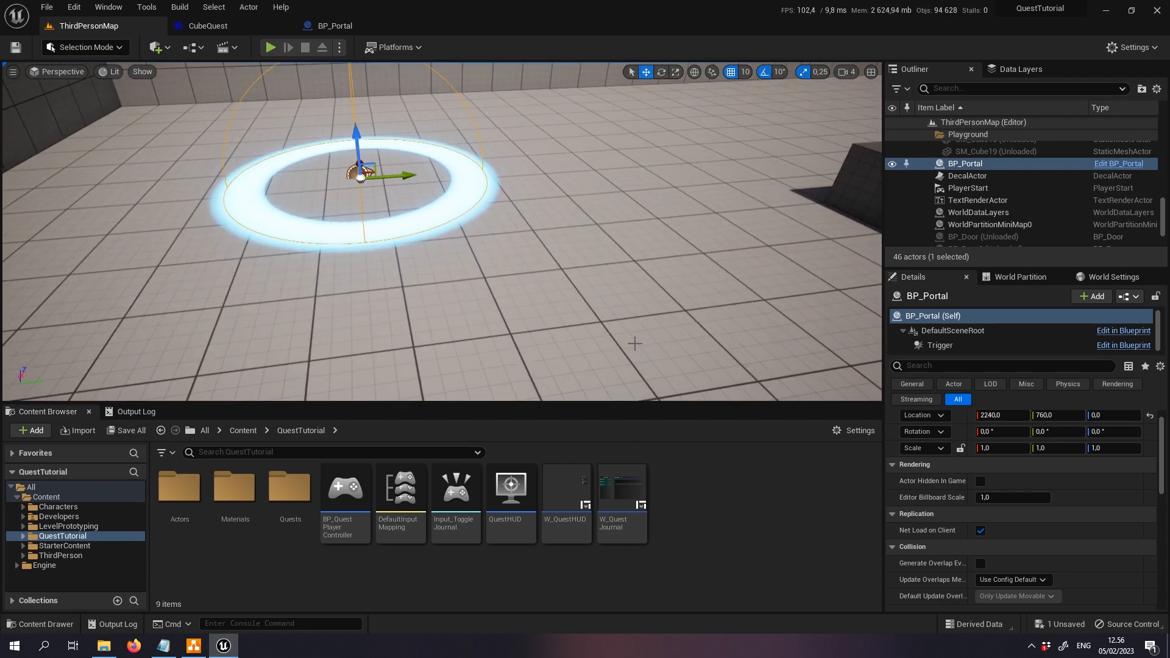
# - Open W_QuestHUD and widen W_QuestTracker to about 386 units by moving its left anchor outward and setting Offset Left to 0
pyautogui.click(561, 490)
pyautogui.doubleClick(561, 491)
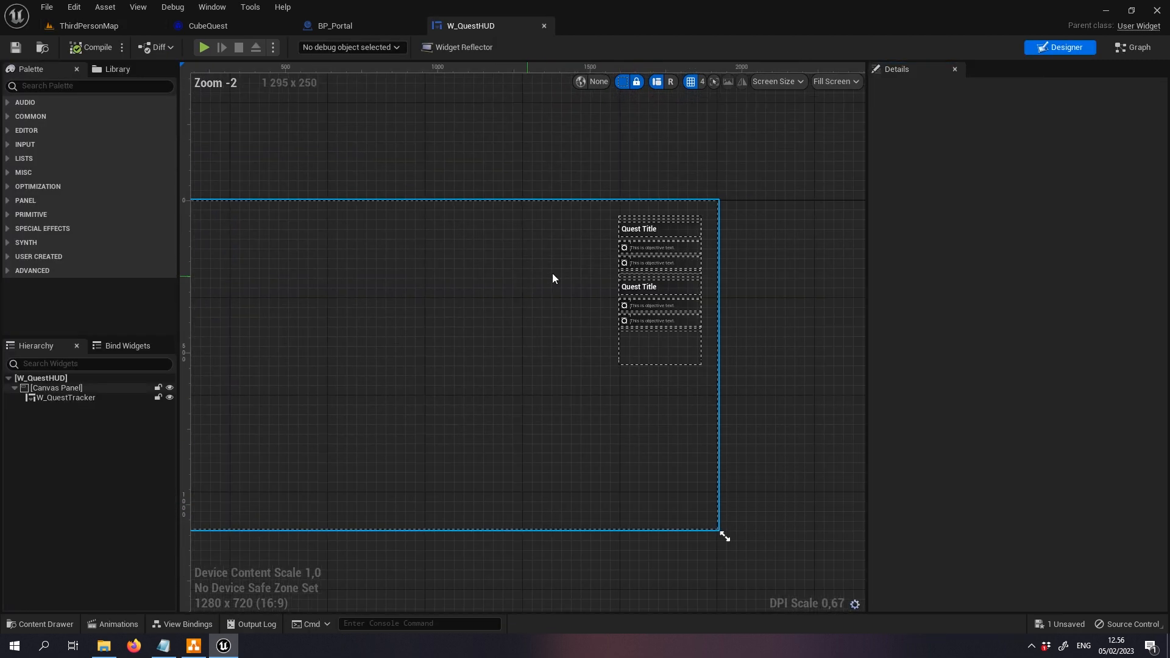
pyautogui.scroll(3, 609, 305)
pyautogui.click(653, 363)
pyautogui.moveTo(583, 427); pyautogui.dragTo(524, 430)
pyautogui.click(1015, 165)
pyautogui.write('0')
pyautogui.press('Return')
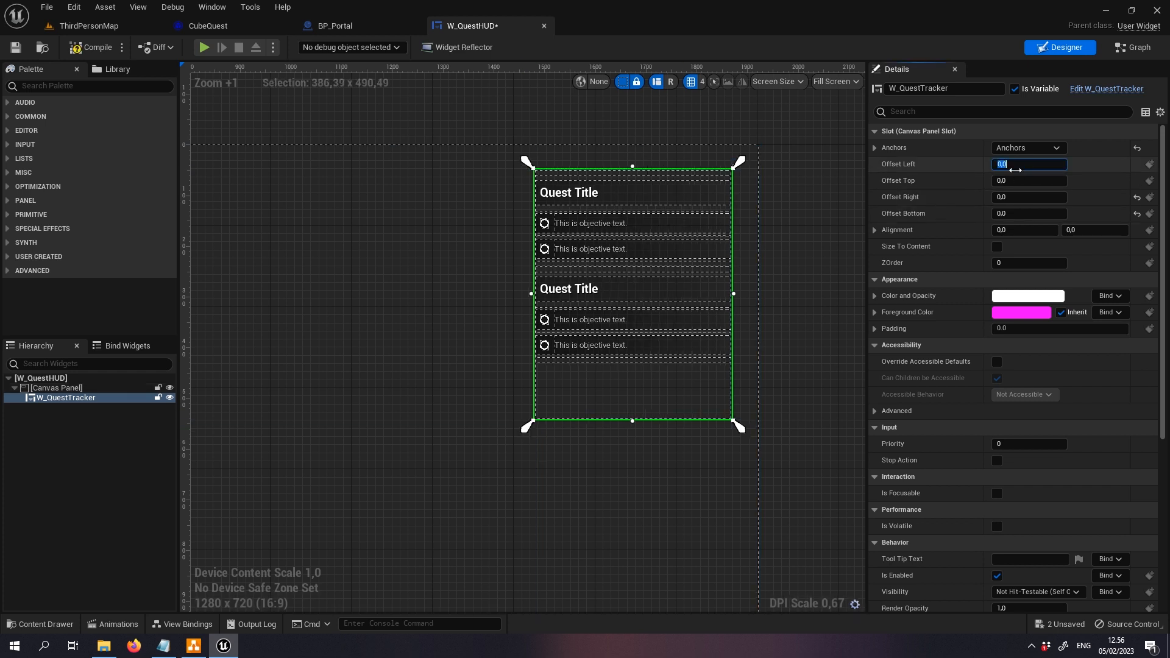
# - Move W_QuestTracker's upper-left anchor slightly farther outward and set both Offset Left and Offset Top to 0
pyautogui.moveTo(527, 162); pyautogui.dragTo(506, 161)
pyautogui.click(1030, 164)
pyautogui.write('0')
pyautogui.click(1031, 179)
pyautogui.write('0')
pyautogui.press('Return')
# - Compile, save and close W_QuestHUD, and return to ThirdPersonMap
pyautogui.click(91, 47)
pyautogui.click(12, 50)
pyautogui.click(543, 26)
pyautogui.click(89, 25)
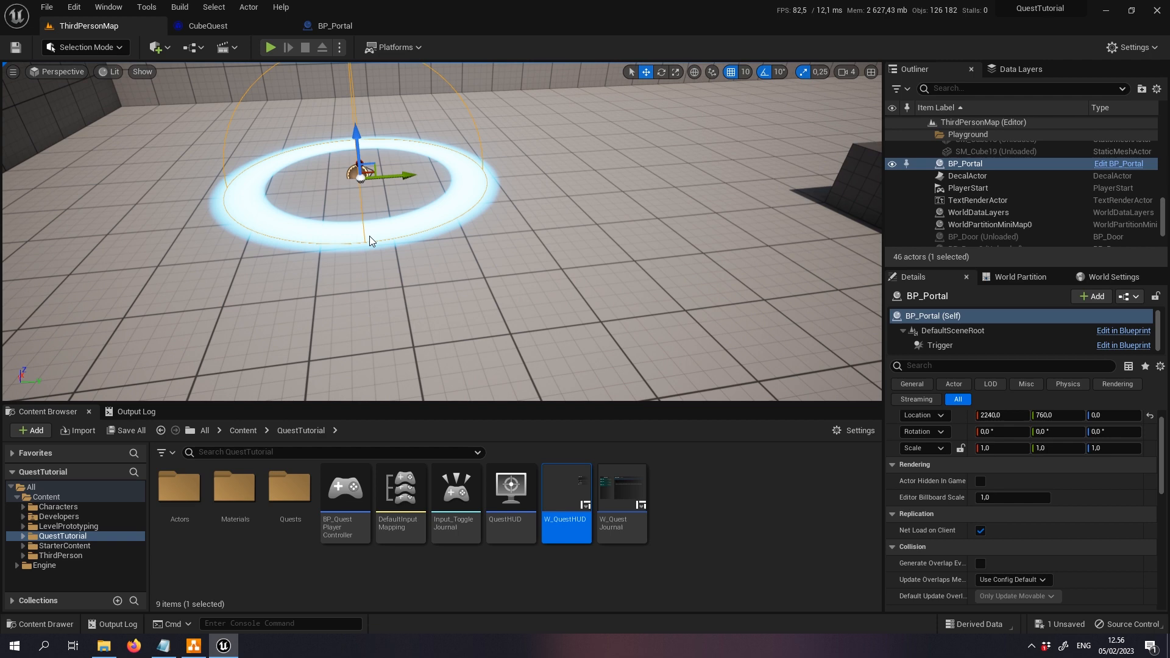
# - Open CubeQuest, examine in draw.io's QuestExampleDesign flowchart how the portal stages connect, and return to the CubeQuest graph
pyautogui.click(235, 28)
pyautogui.moveTo(339, 501); pyautogui.dragTo(348, 536)
pyautogui.click(193, 645)
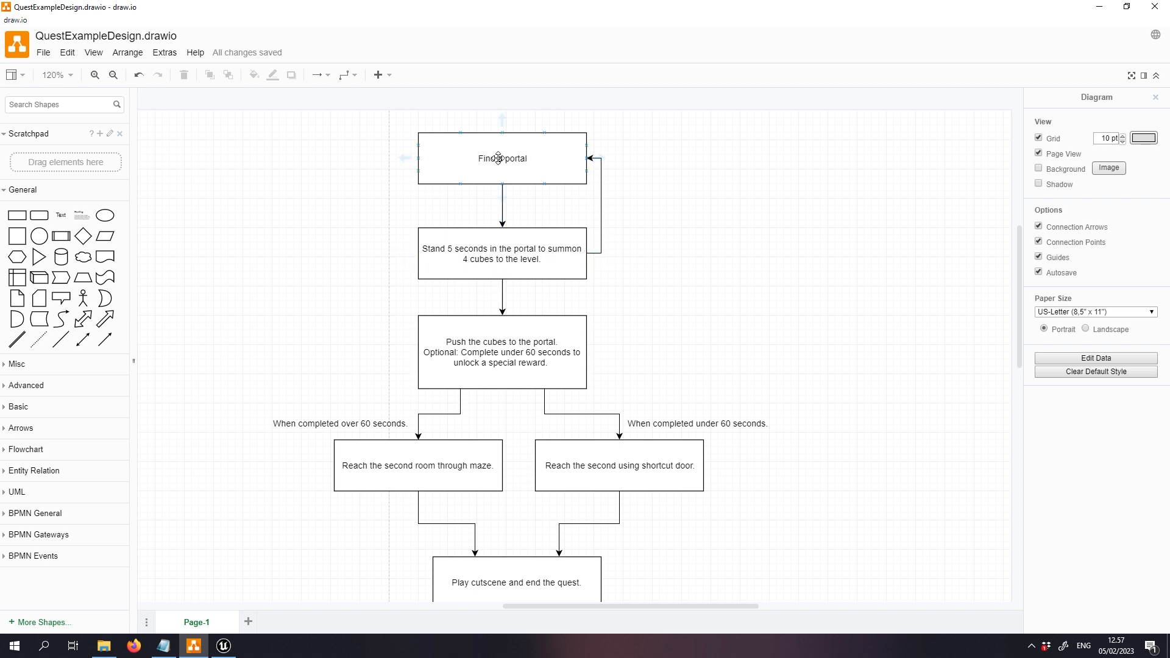
pyautogui.click(224, 645)
pyautogui.click(561, 301)
pyautogui.moveTo(403, 318); pyautogui.dragTo(388, 353, button='right')
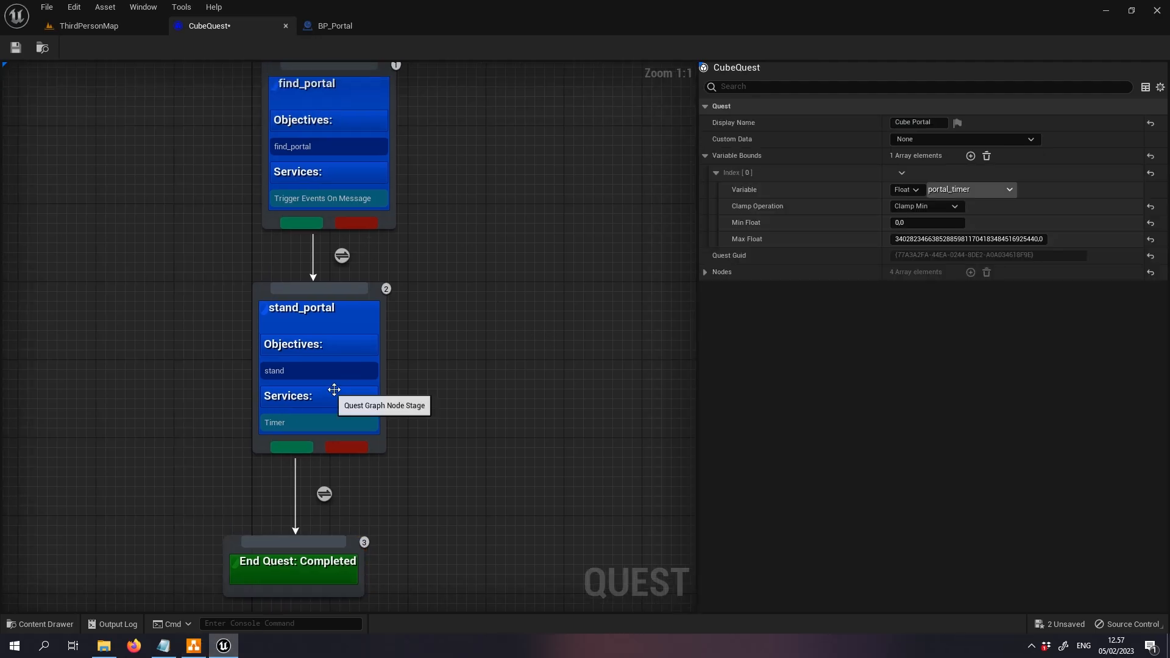
pyautogui.click(334, 390)
pyautogui.moveTo(342, 449); pyautogui.dragTo(353, 491)
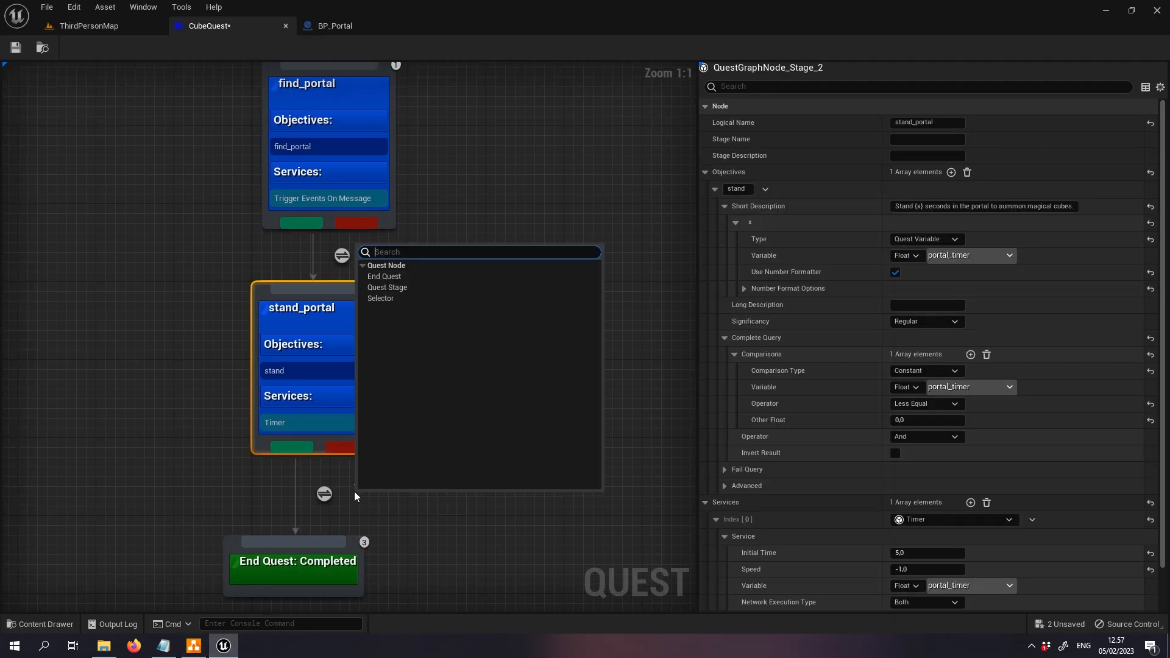
pyautogui.click(499, 166)
# - Move the End Quest: Completed node farther below the stand_portal stage in the CubeQuest graph
pyautogui.moveTo(499, 166); pyautogui.dragTo(466, 238, button='right')
pyautogui.click(317, 163)
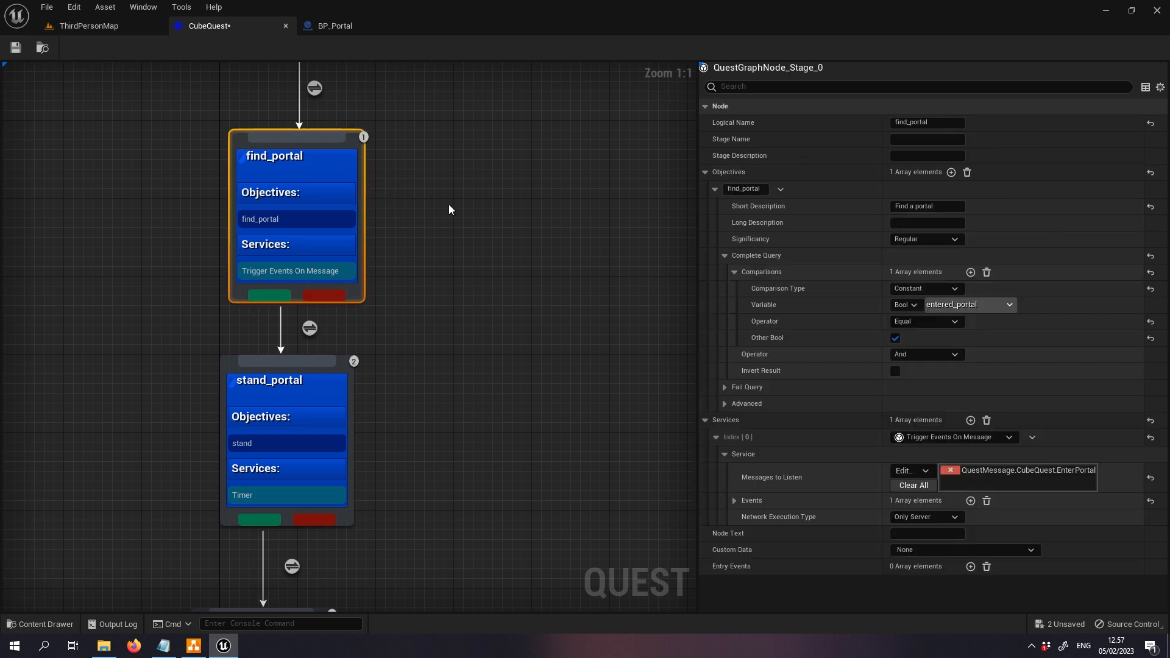
pyautogui.click(488, 279)
pyautogui.moveTo(488, 279); pyautogui.dragTo(522, 246, button='right')
pyautogui.moveTo(298, 581); pyautogui.dragTo(300, 618)
pyautogui.click(372, 488)
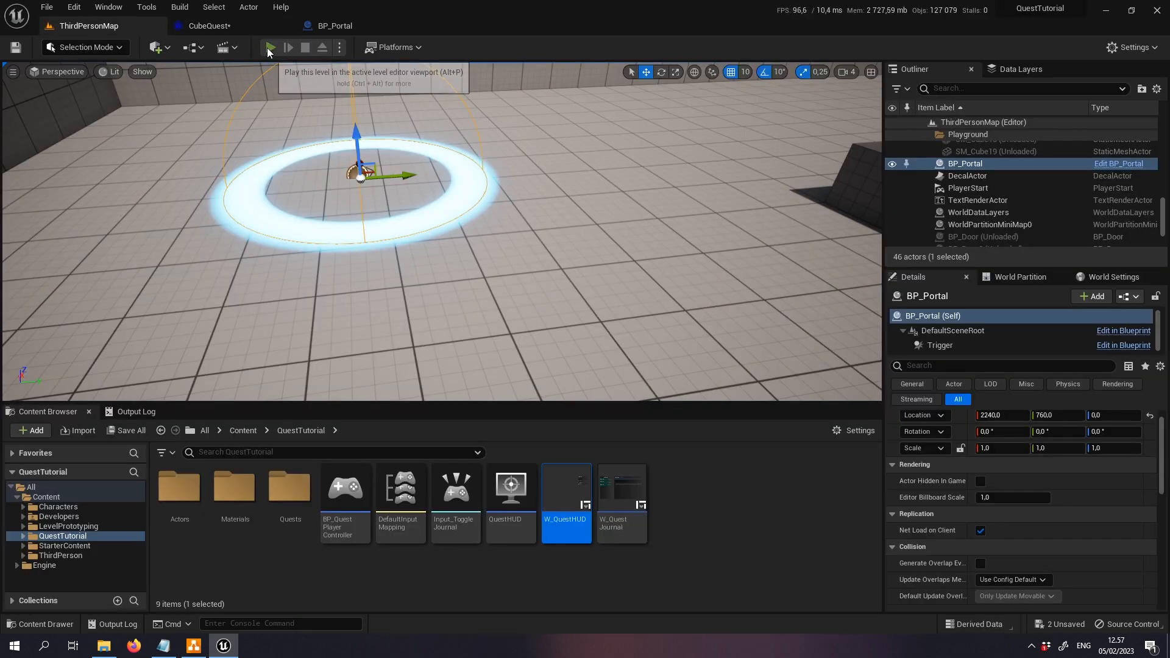
# - Play-test ThirdPersonMap in the viewport, walking the character into the portal and back out, and end the session
pyautogui.click(269, 47)
pyautogui.press('w')
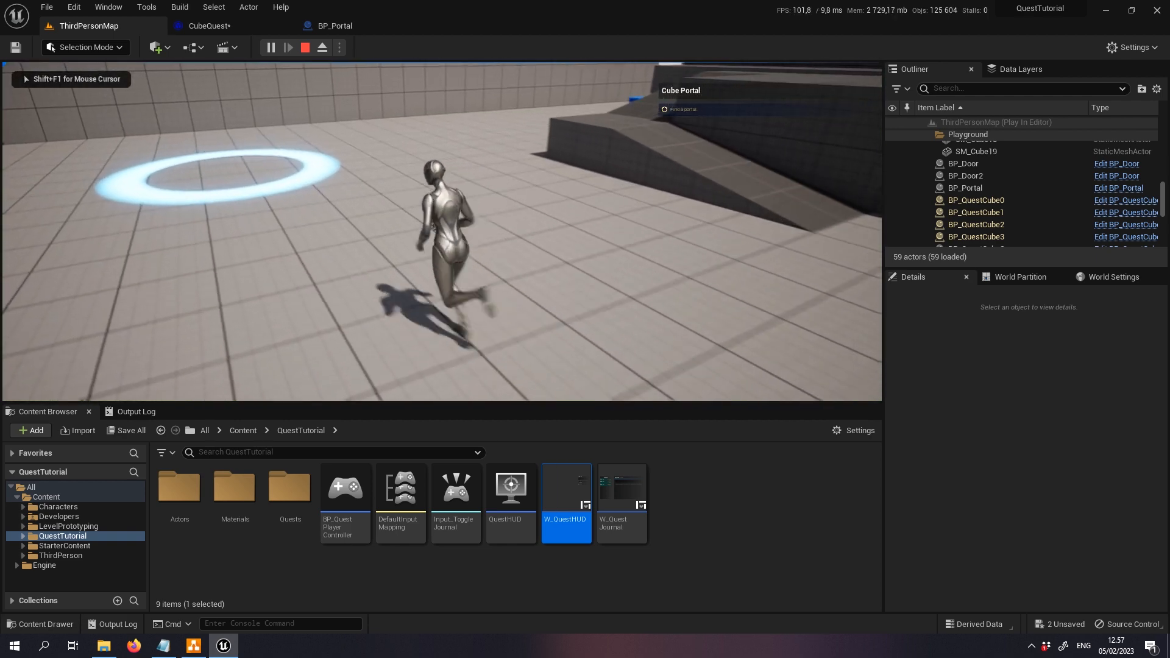
pyautogui.press('d')
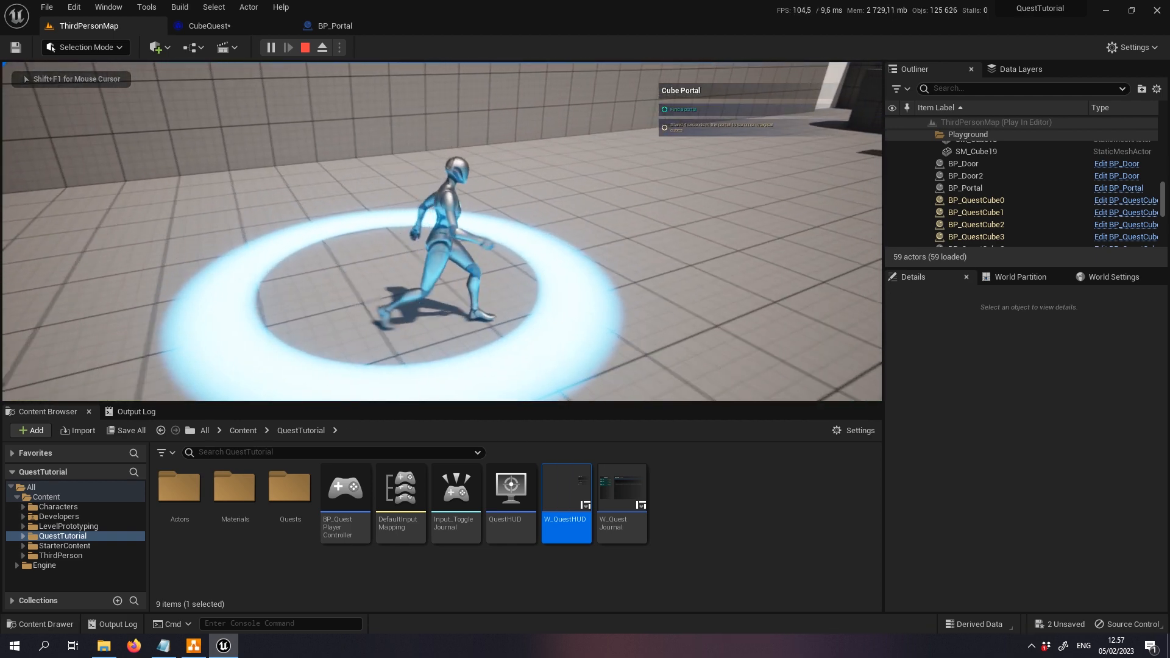
pyautogui.press('s')
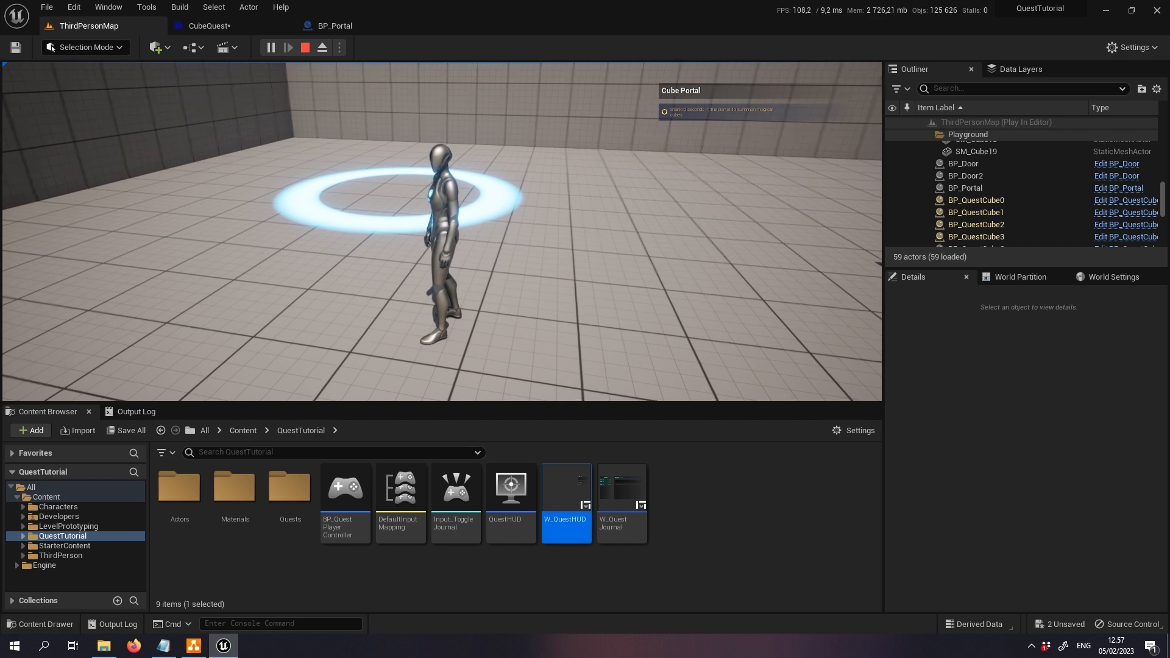
pyautogui.press('a')
pyautogui.hotkey('shift', 'F1')
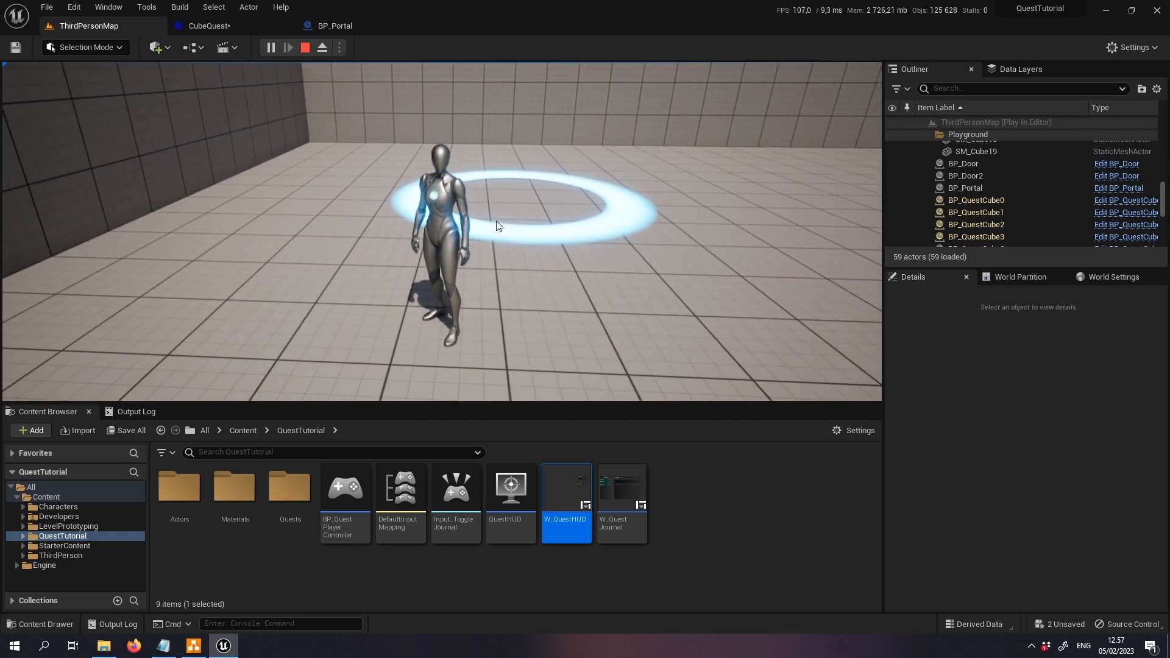
pyautogui.press('Escape')
# - In CubeQuest's stand_portal stage, add a Constant comparison of type Bool to the stand objective's Fail Query
pyautogui.click(210, 26)
pyautogui.click(338, 334)
pyautogui.moveTo(563, 396); pyautogui.dragTo(567, 311, button='right')
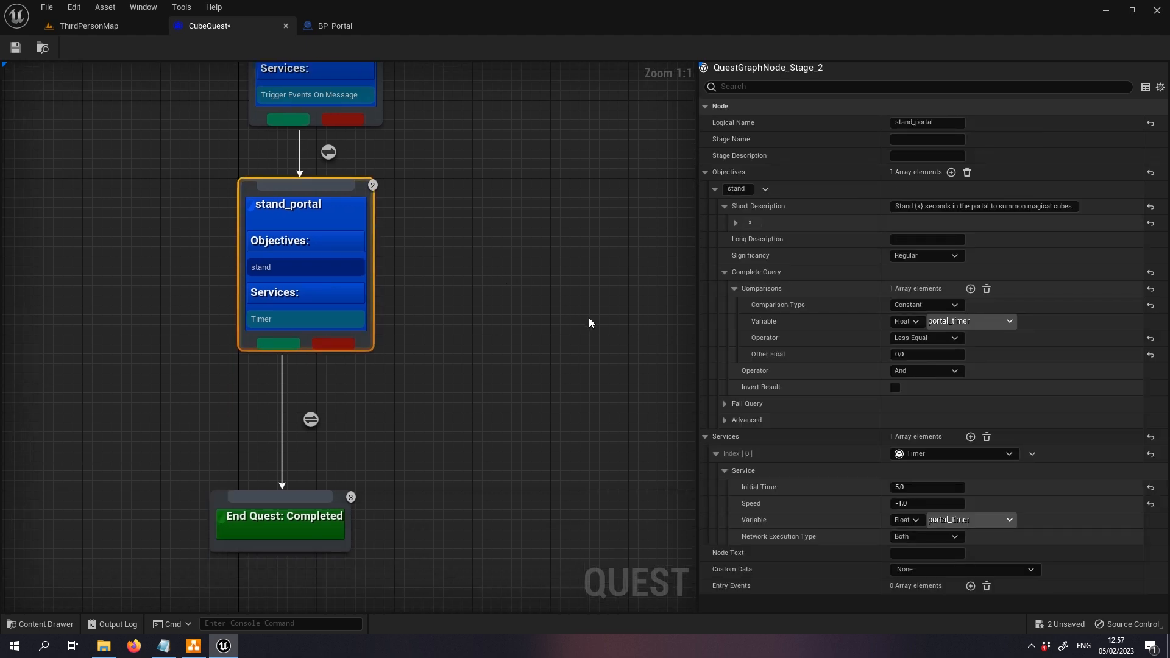
pyautogui.click(724, 404)
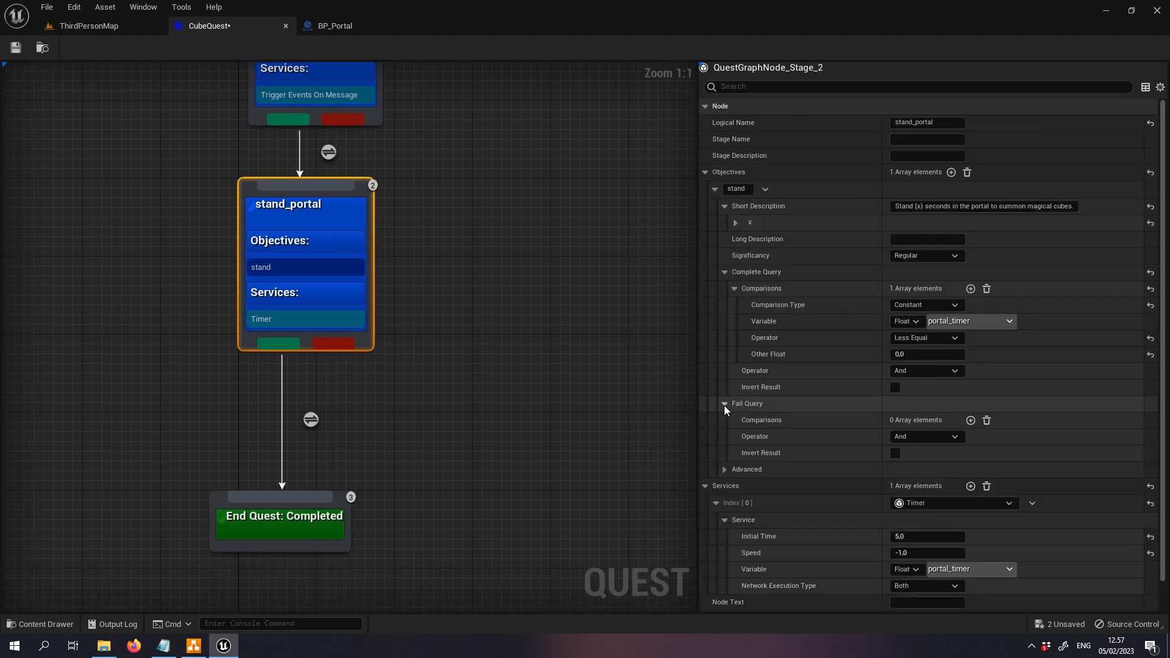
pyautogui.click(970, 421)
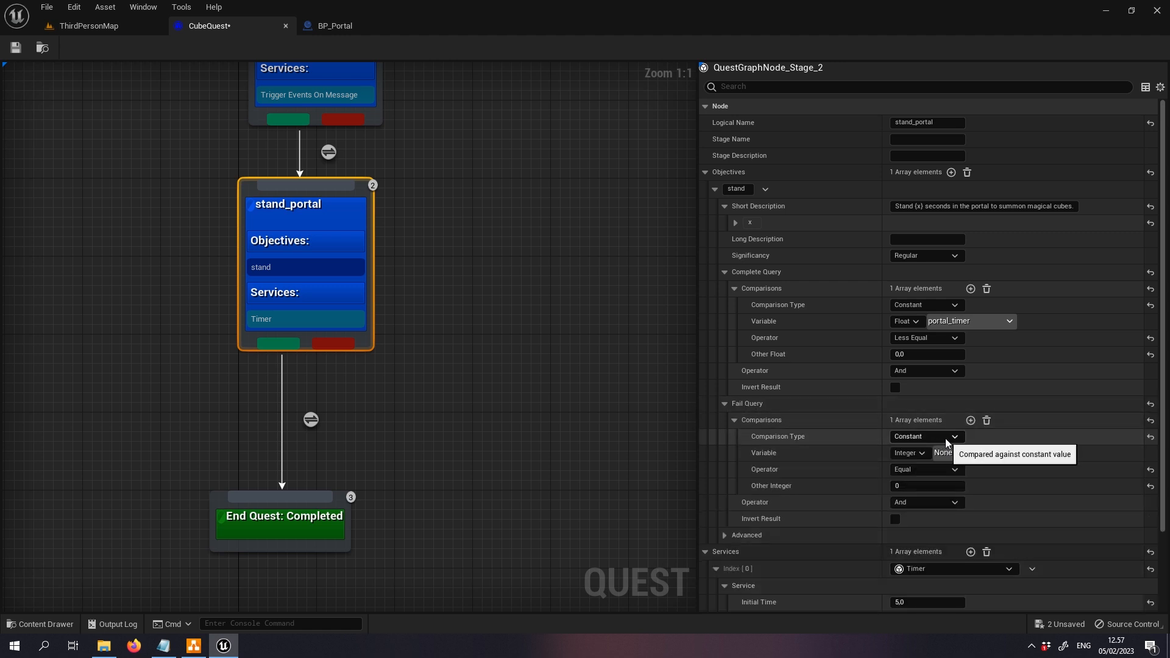
pyautogui.click(945, 437)
pyautogui.click(933, 437)
pyautogui.click(916, 453)
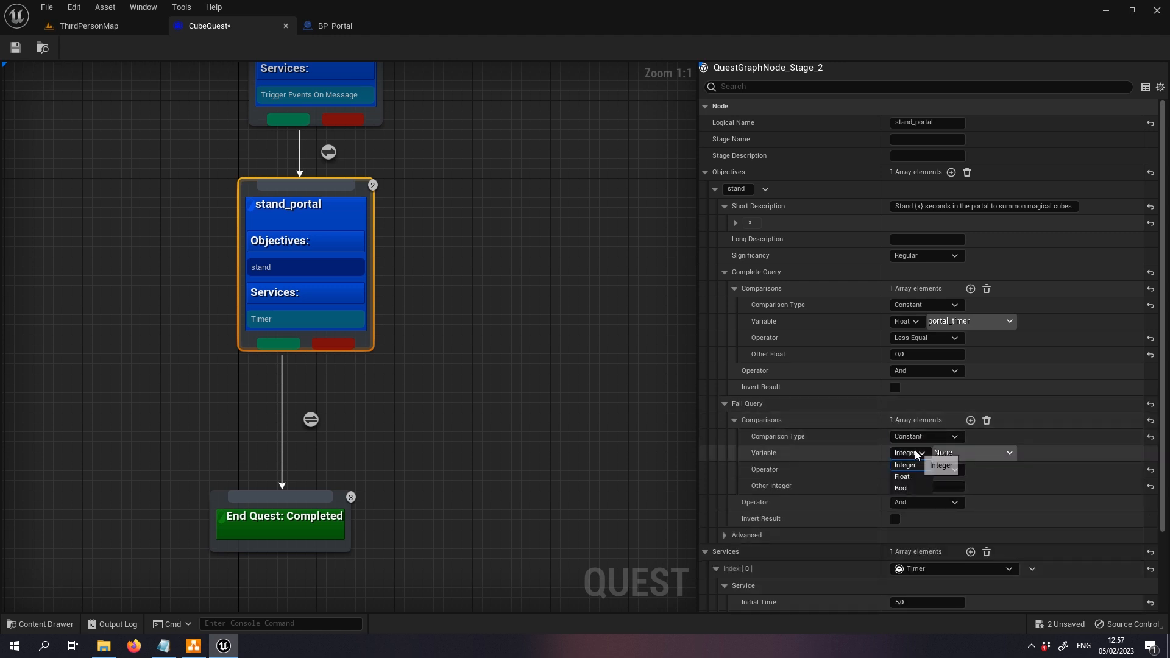
pyautogui.click(916, 490)
# - Set the Fail Query comparison's variable to entered_portal, as used in find_portal, and uncheck Other Bool
pyautogui.moveTo(474, 194); pyautogui.dragTo(492, 339, button='right')
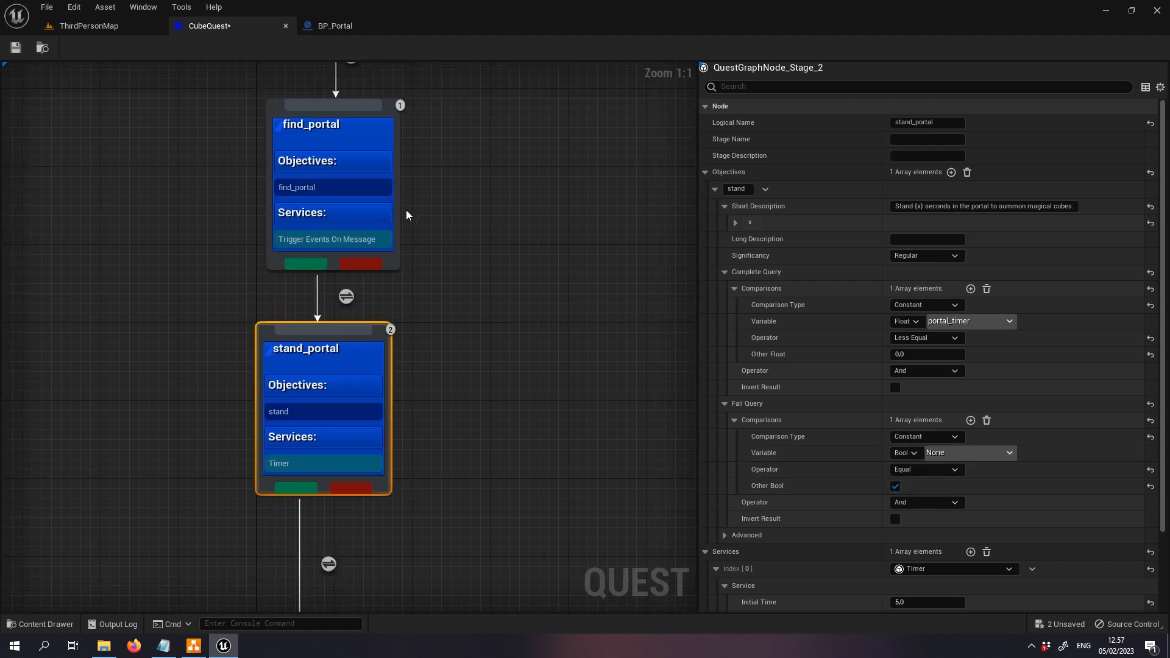
pyautogui.click(331, 193)
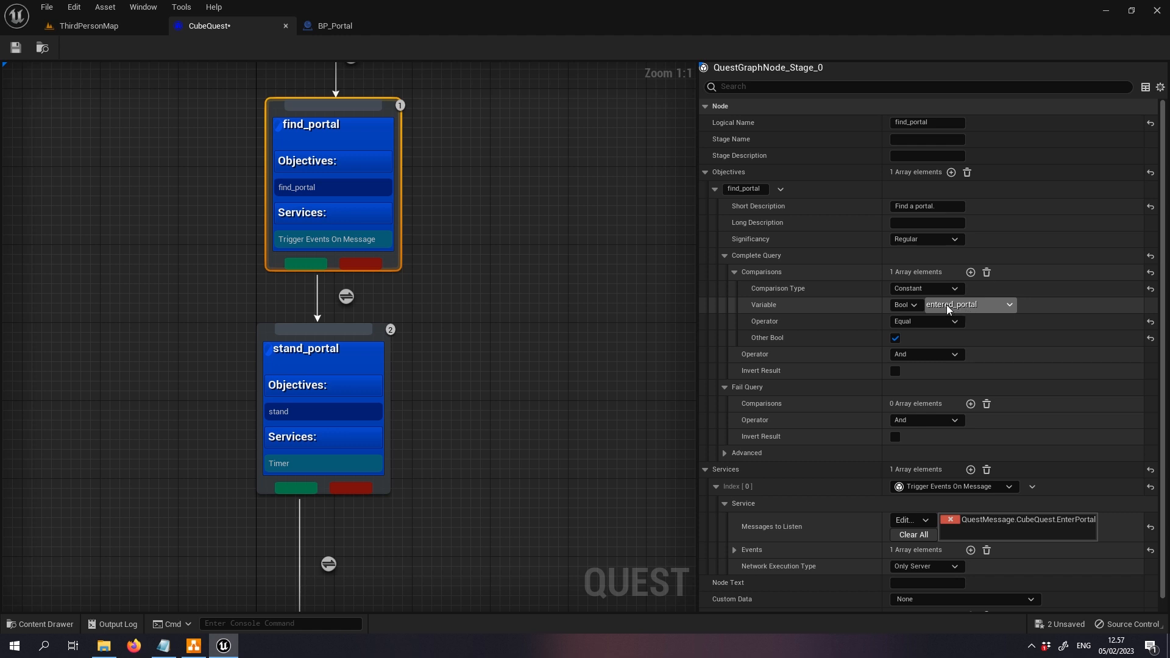
pyautogui.click(327, 375)
pyautogui.moveTo(470, 411); pyautogui.dragTo(413, 322, button='right')
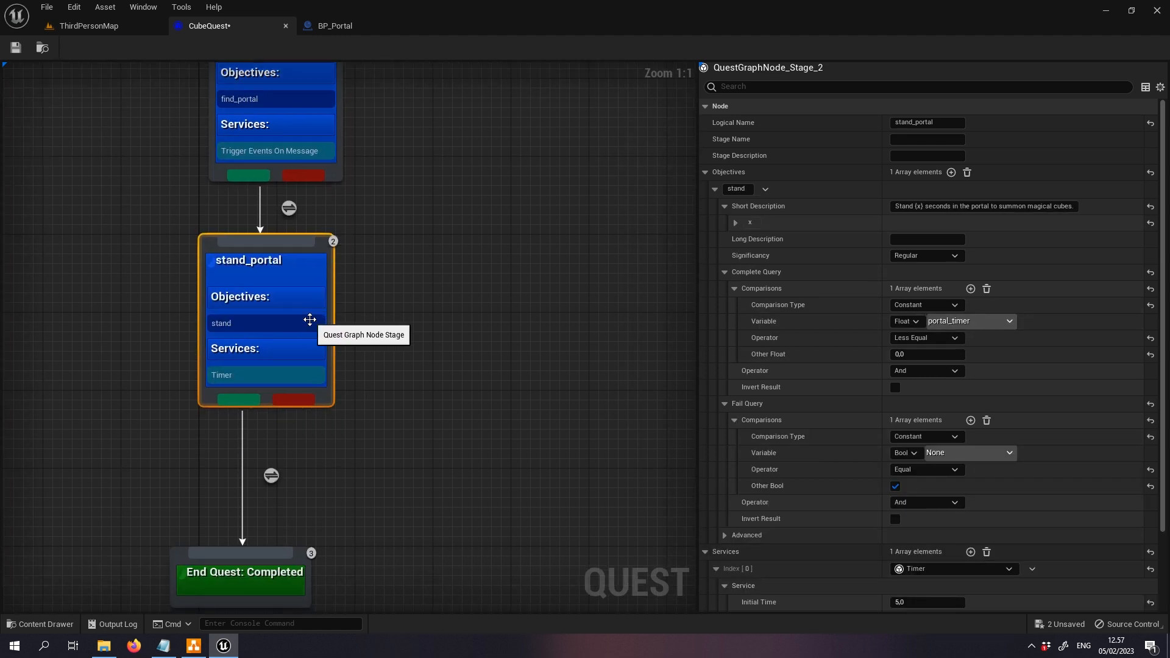
pyautogui.click(974, 455)
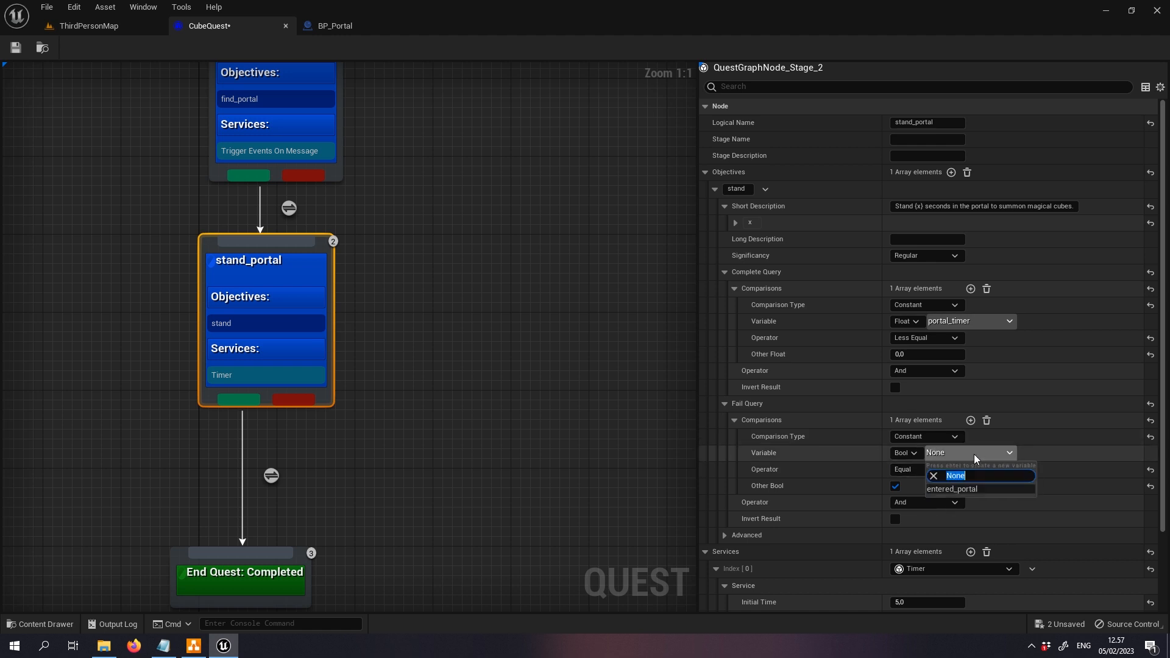
pyautogui.click(970, 485)
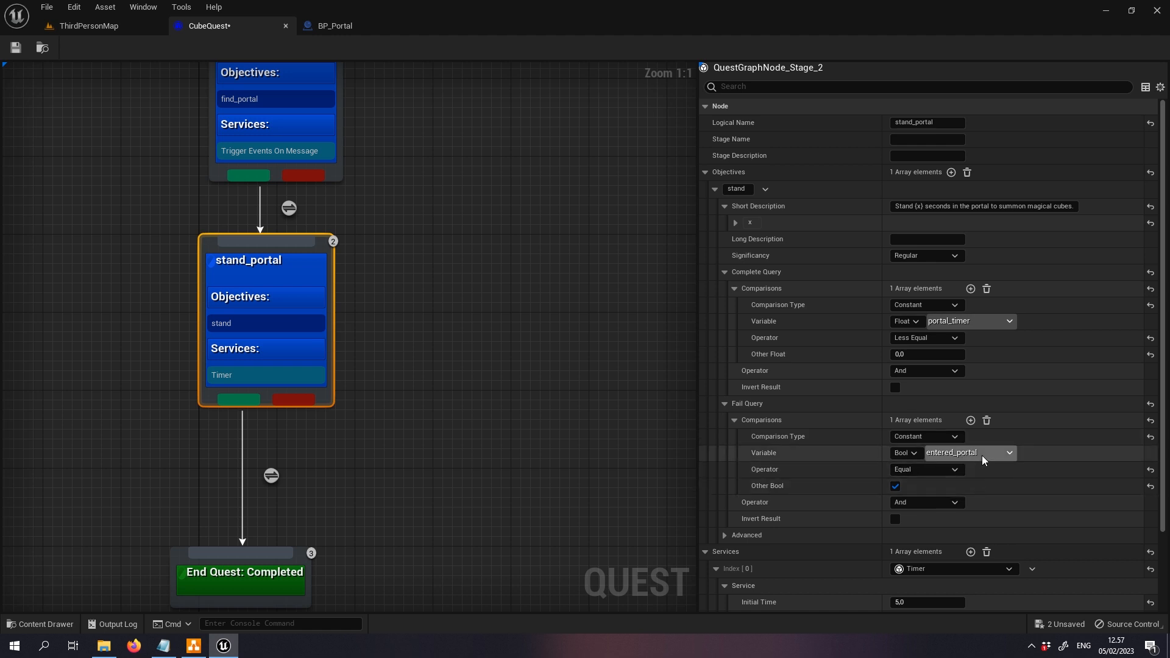
pyautogui.click(895, 485)
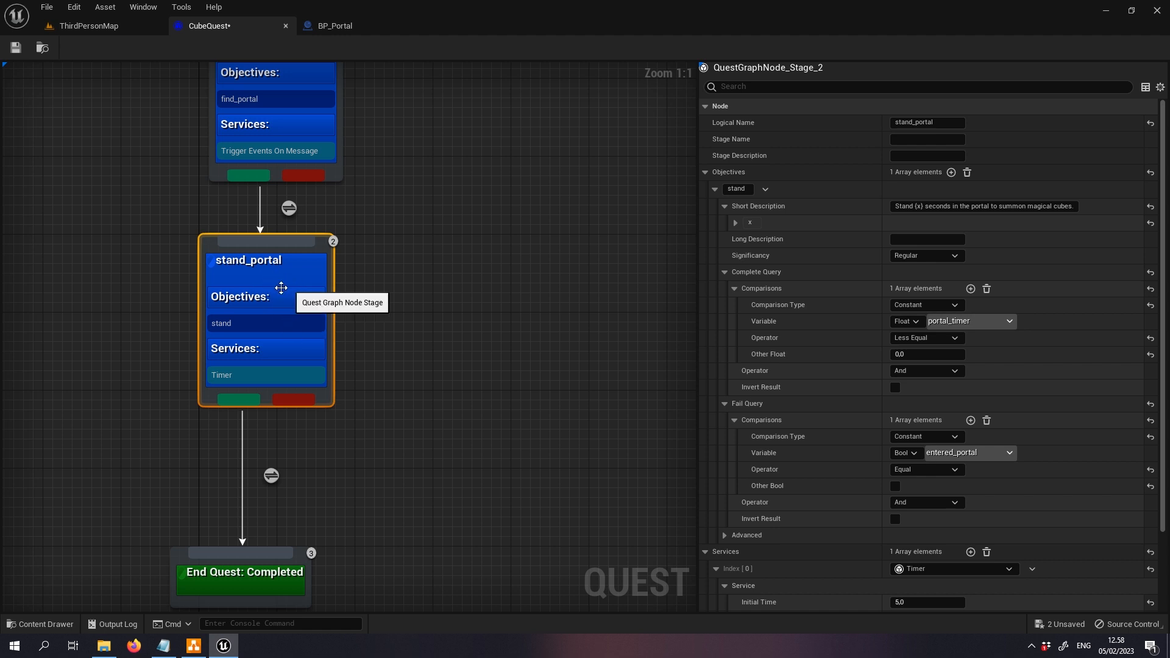
# - Move the stand_portal and End Quest: Completed nodes together farther below find_portal
pyautogui.moveTo(450, 285); pyautogui.dragTo(480, 354, button='right')
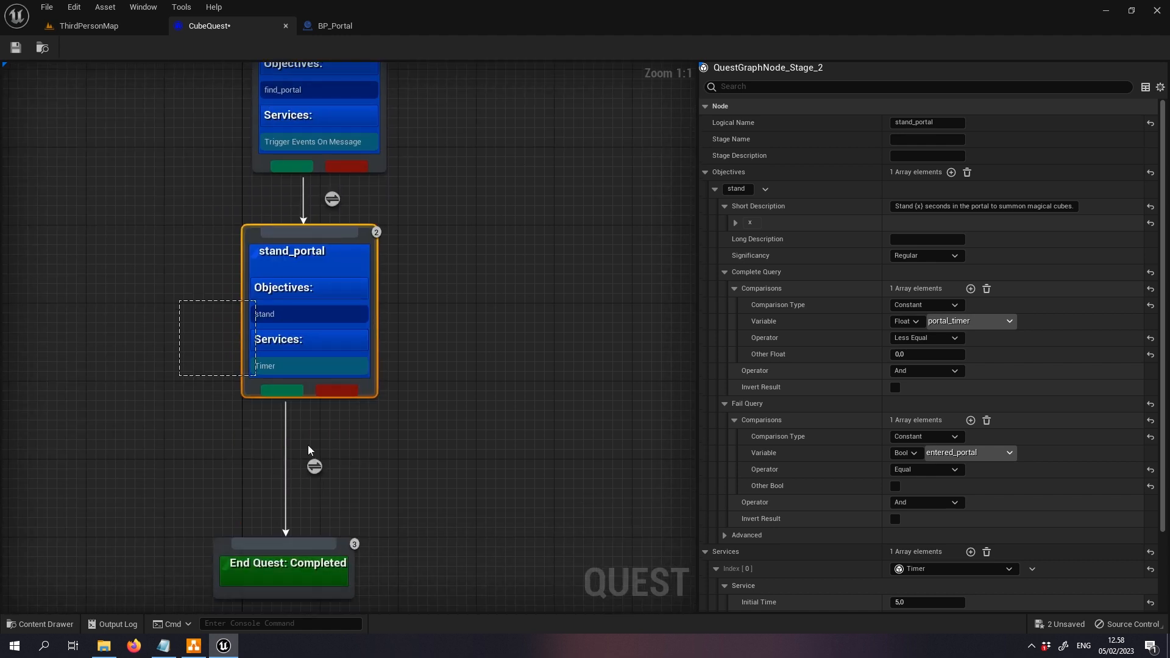
pyautogui.moveTo(183, 305); pyautogui.dragTo(383, 551)
pyautogui.click(472, 261)
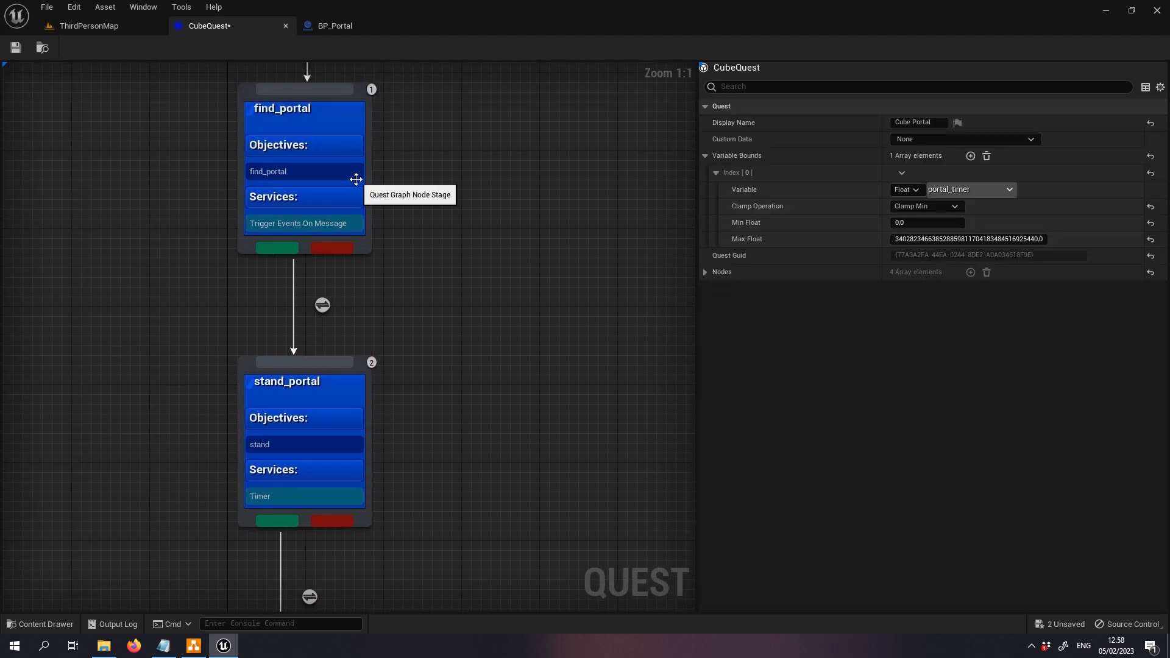
# - Check find_portal's Complete Query against stand_portal's queries and move the stand_portal node slightly closer to find_portal
pyautogui.click(355, 179)
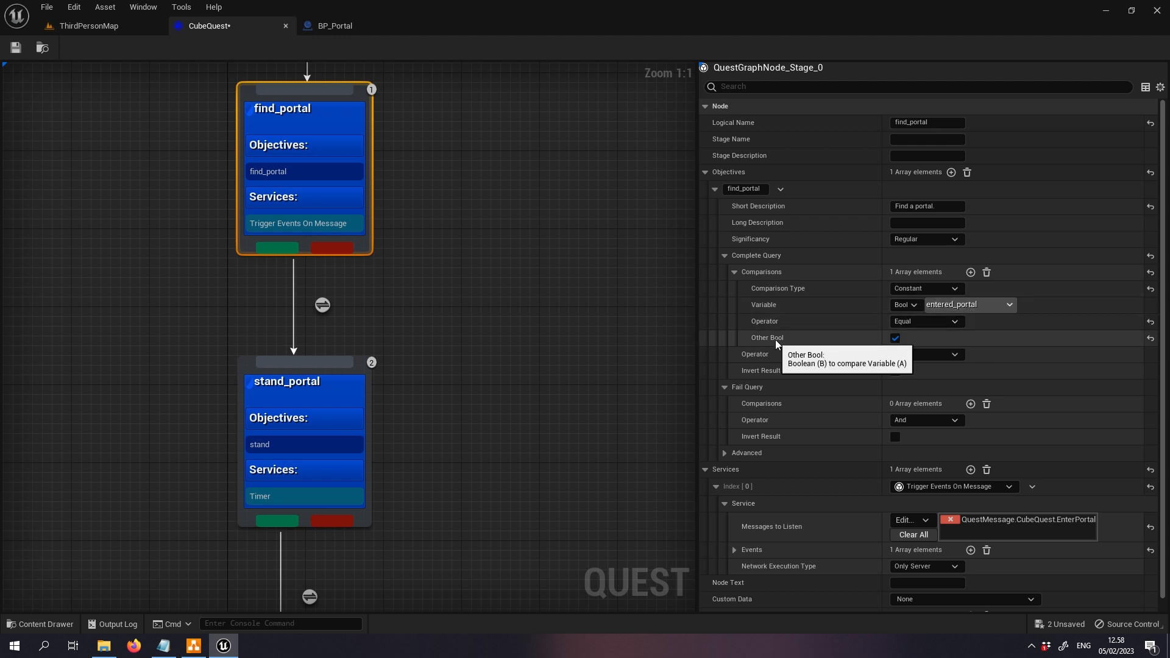
pyautogui.moveTo(433, 395); pyautogui.dragTo(404, 313, button='right')
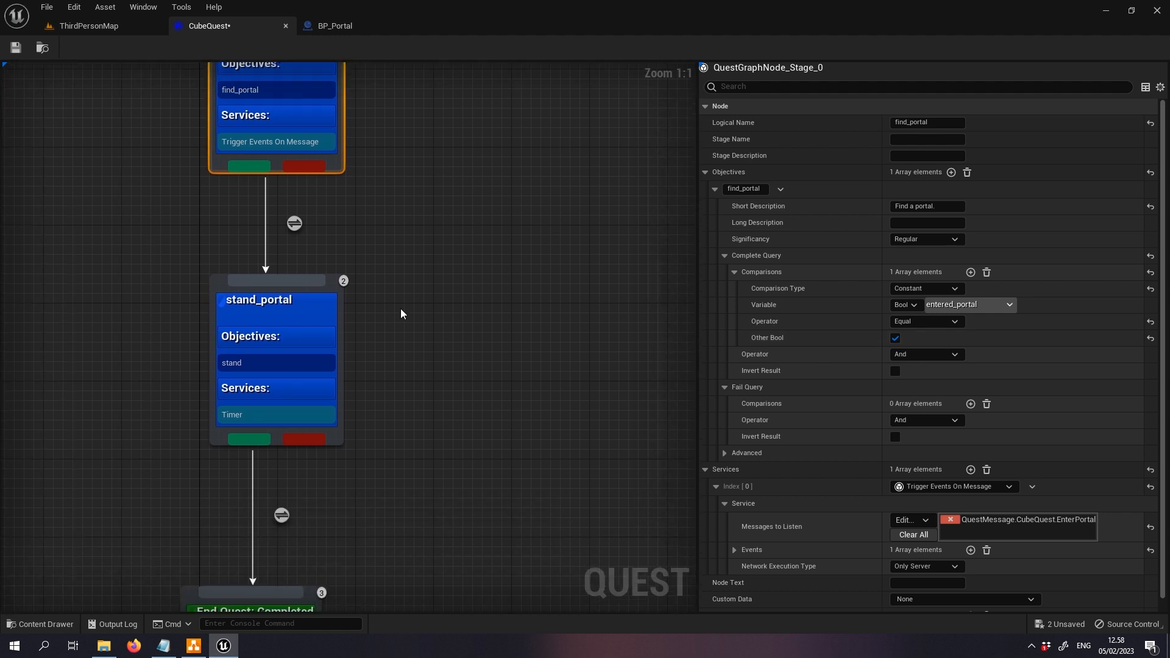
pyautogui.click(301, 335)
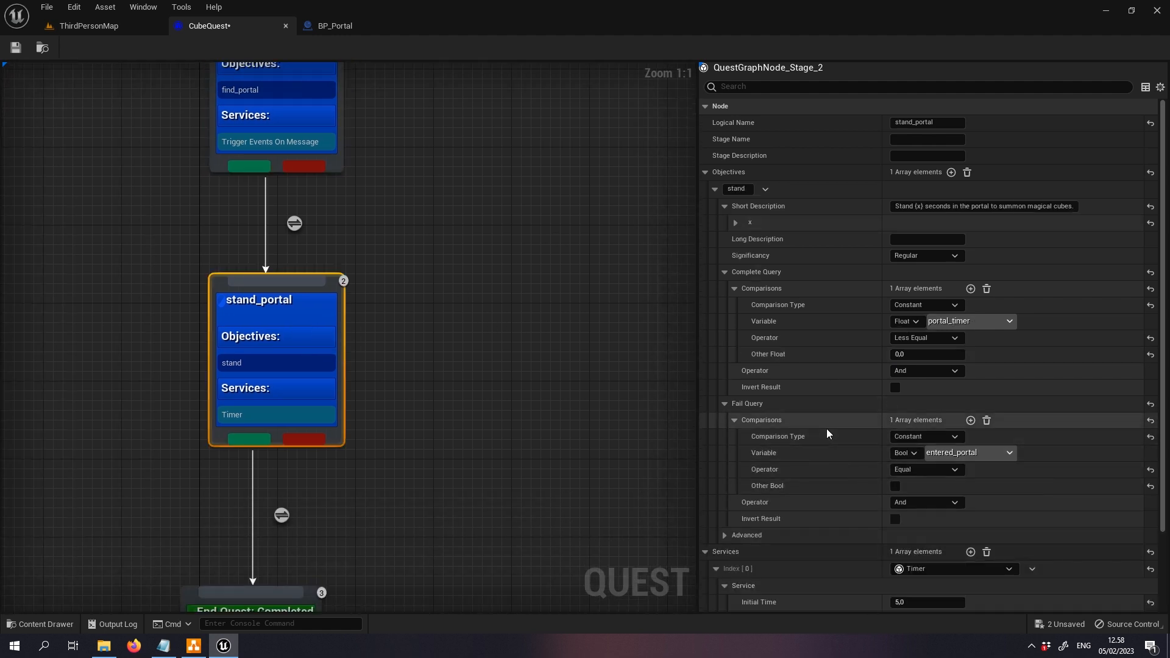
pyautogui.moveTo(329, 341); pyautogui.dragTo(329, 311)
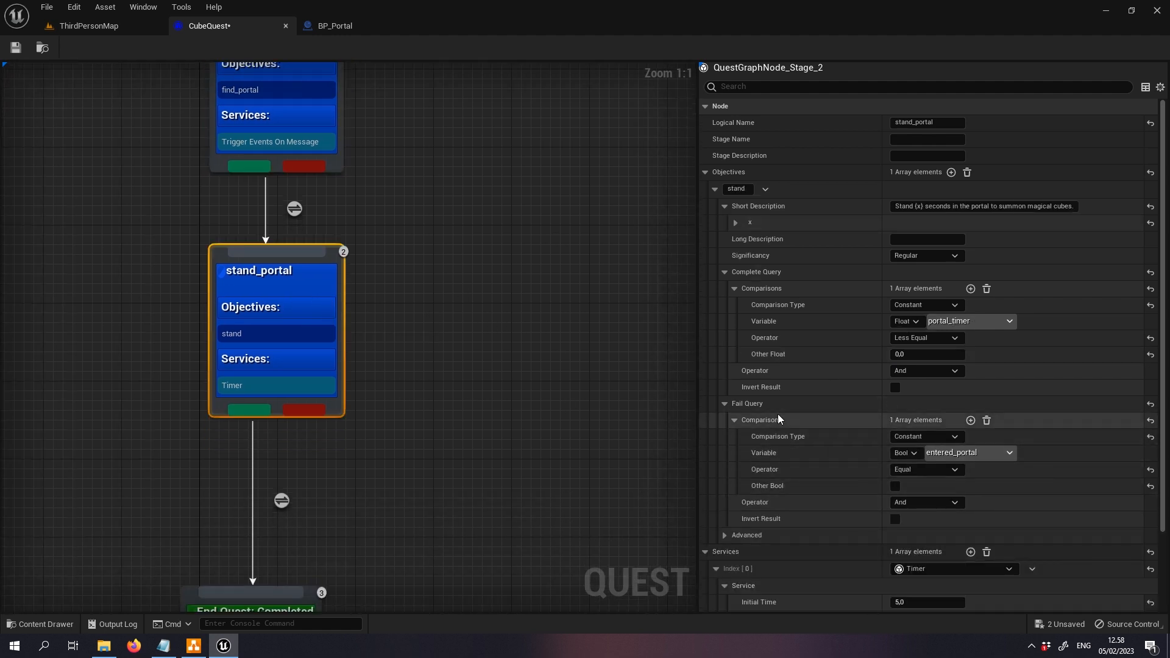
# - Add a second service of type Trigger Events On Message to the stand_portal stage
pyautogui.scroll(-3, 778, 414)
pyautogui.scroll(-2, 782, 427)
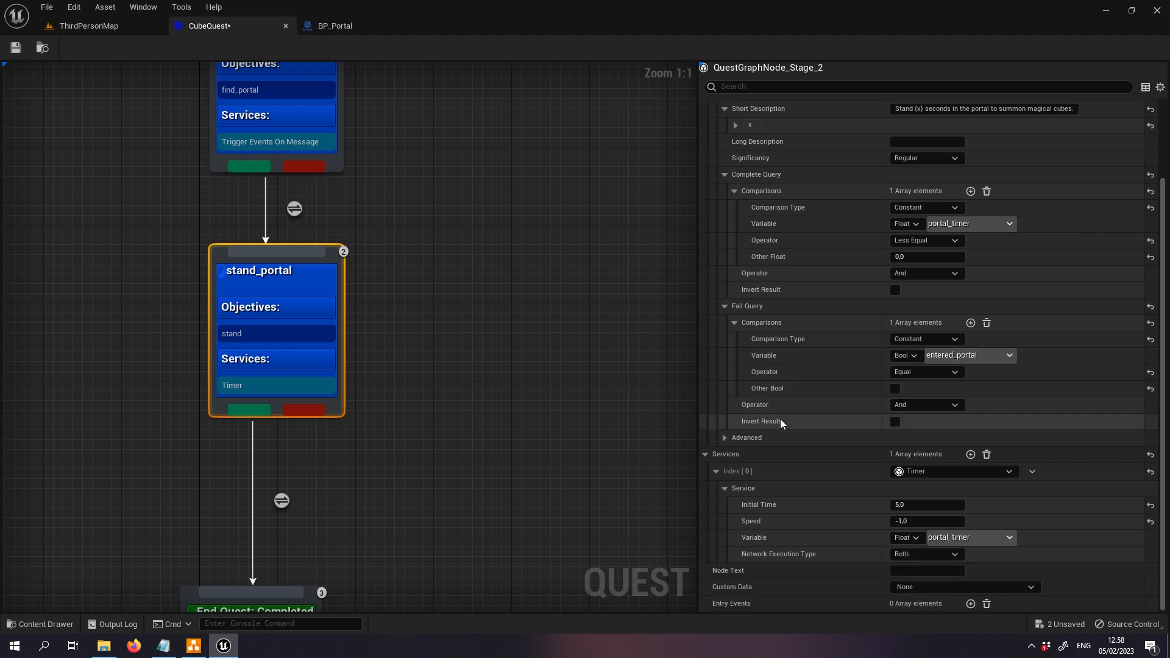
pyautogui.click(970, 454)
pyautogui.scroll(-1, 853, 479)
pyautogui.click(950, 553)
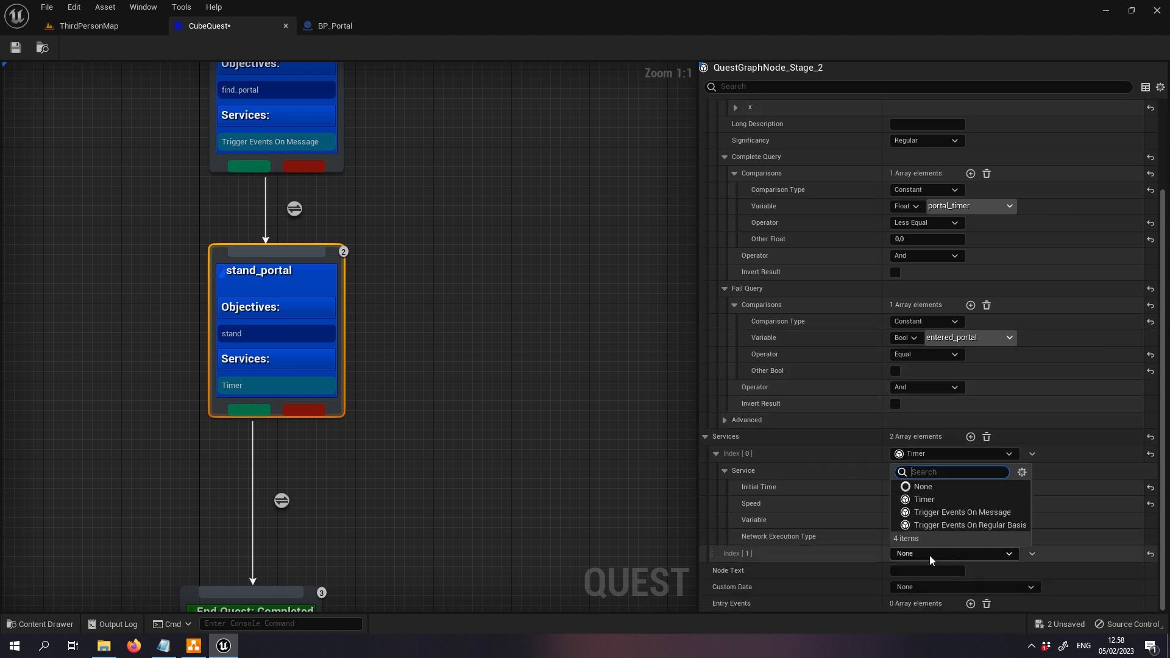
pyautogui.click(1003, 513)
# - Make the new Trigger Events On Message service listen for QuestMessage.CubeQuest.ExitPortal
pyautogui.scroll(-2, 788, 522)
pyautogui.click(724, 554)
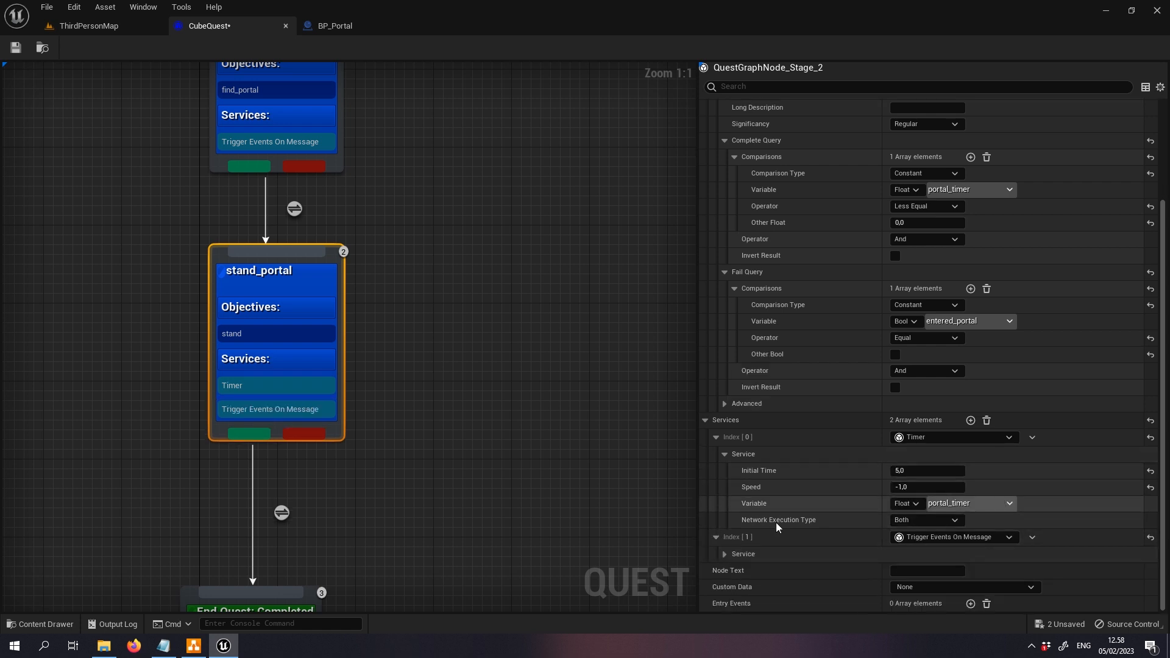
pyautogui.scroll(-3, 780, 546)
pyautogui.click(906, 524)
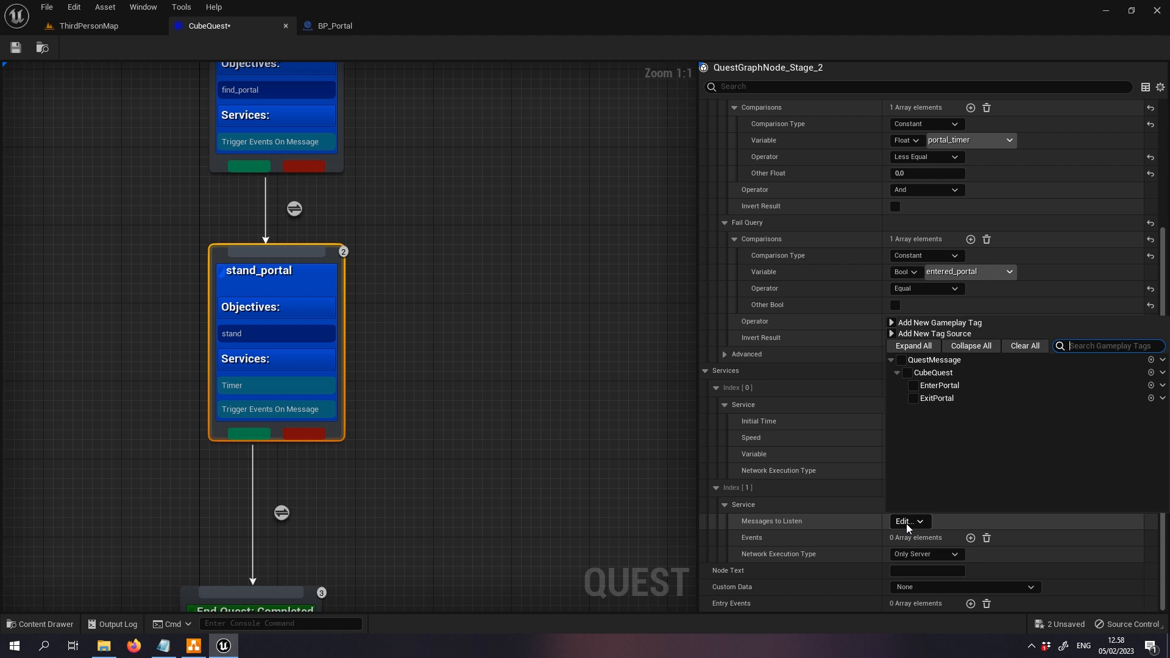
pyautogui.click(921, 400)
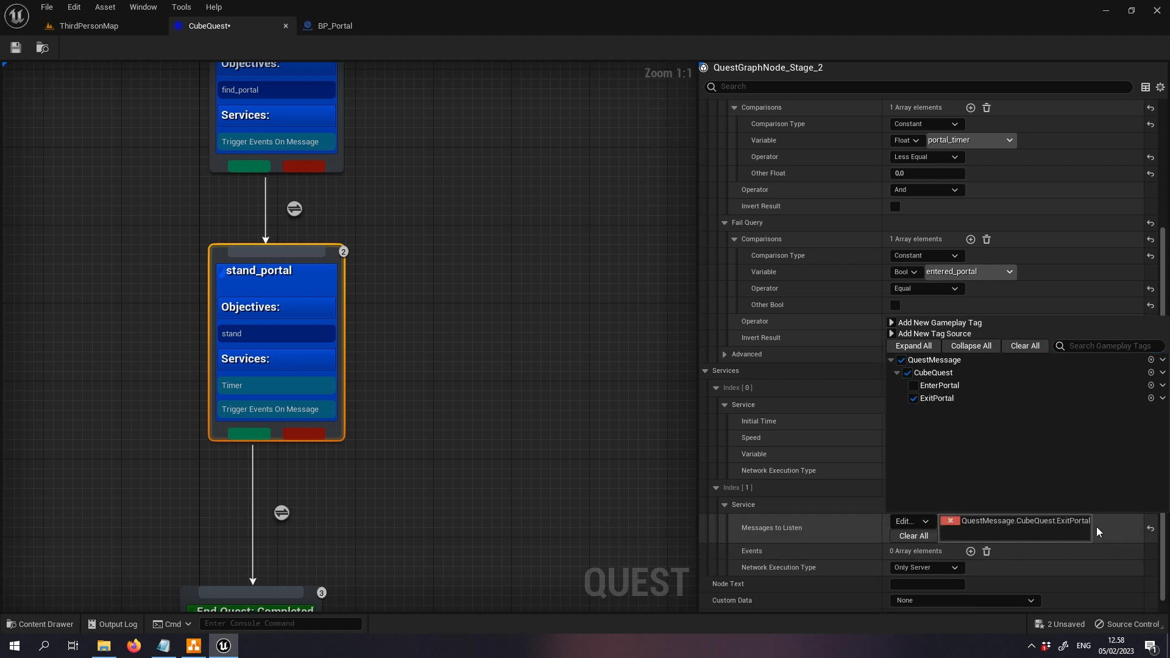
# - Add a Set Variable event to stand_portal's Trigger Events On Message service
pyautogui.click(970, 550)
pyautogui.scroll(-1, 973, 550)
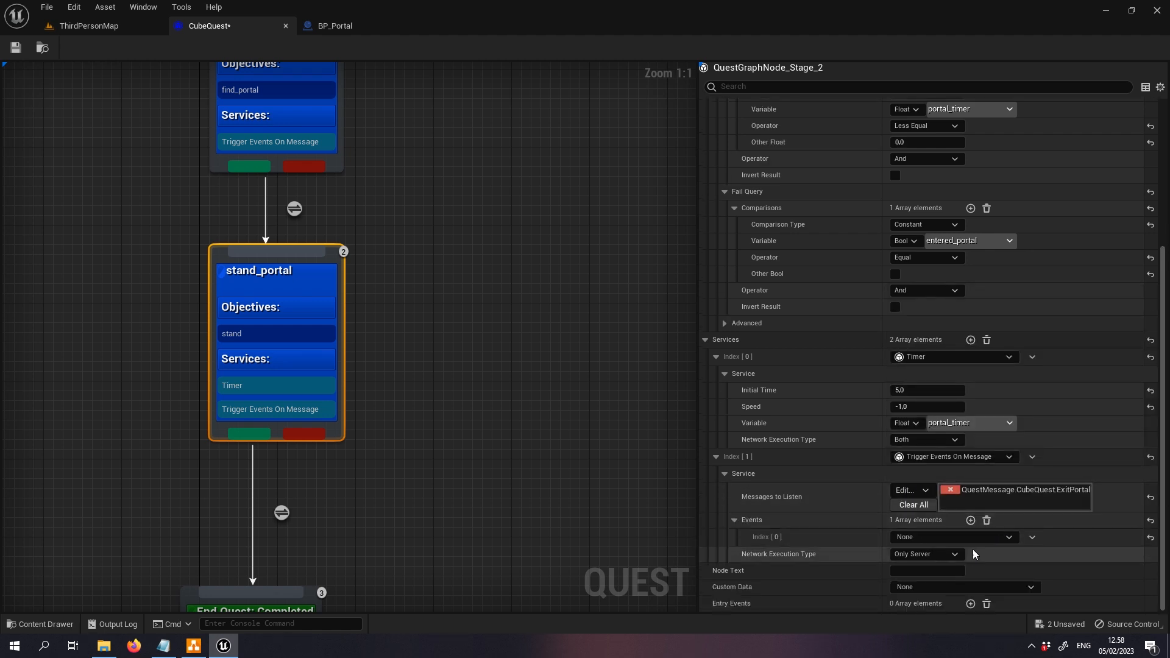
pyautogui.click(957, 538)
pyautogui.click(934, 592)
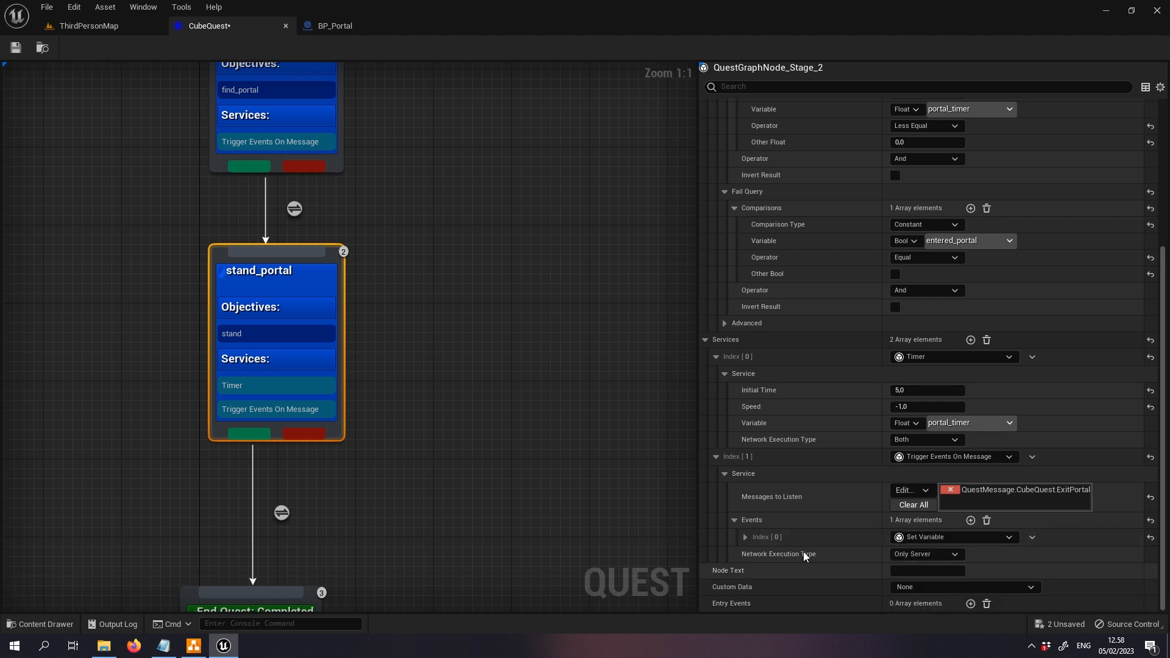
# - Have the Set Variable event target the Bool variable entered_portal with Bool Value left unchecked, and deselect the stage
pyautogui.click(754, 537)
pyautogui.click(907, 554)
pyautogui.click(901, 589)
pyautogui.click(952, 556)
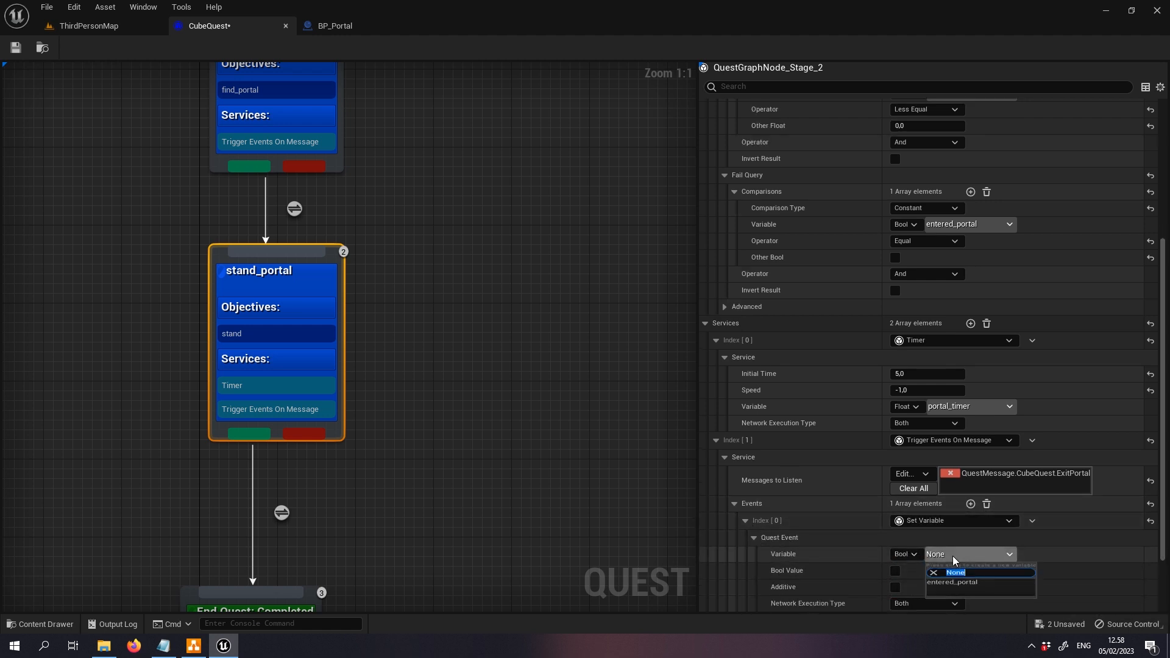
pyautogui.click(959, 579)
pyautogui.scroll(-2, 973, 554)
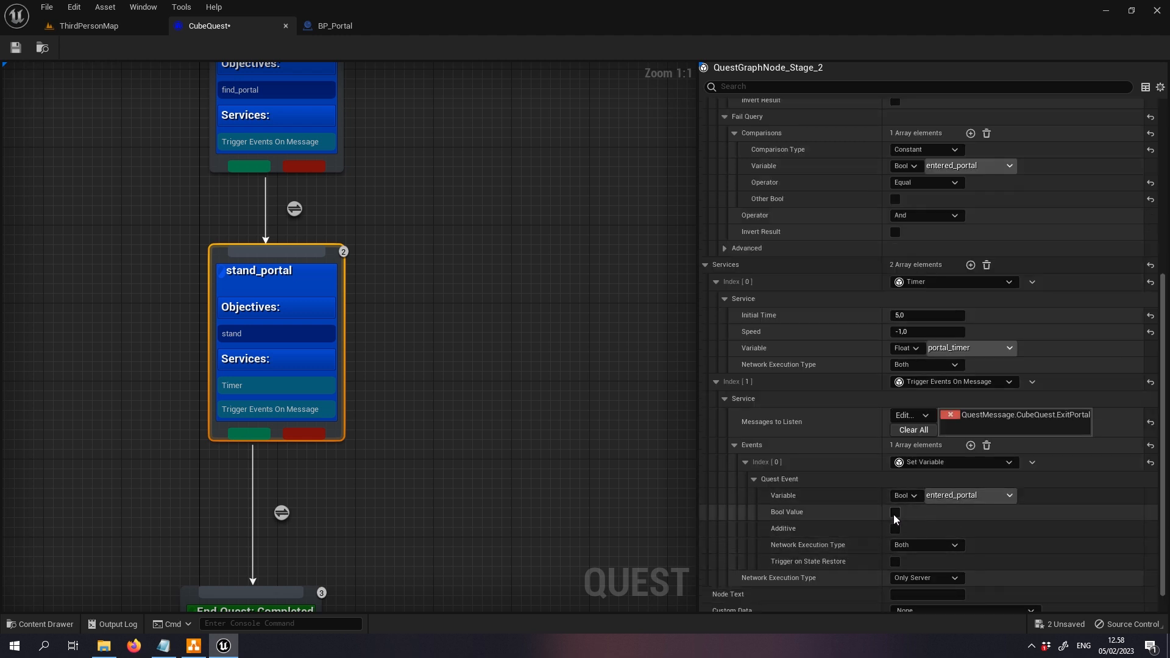
pyautogui.click(416, 341)
pyautogui.moveTo(444, 300); pyautogui.dragTo(449, 341, button='right')
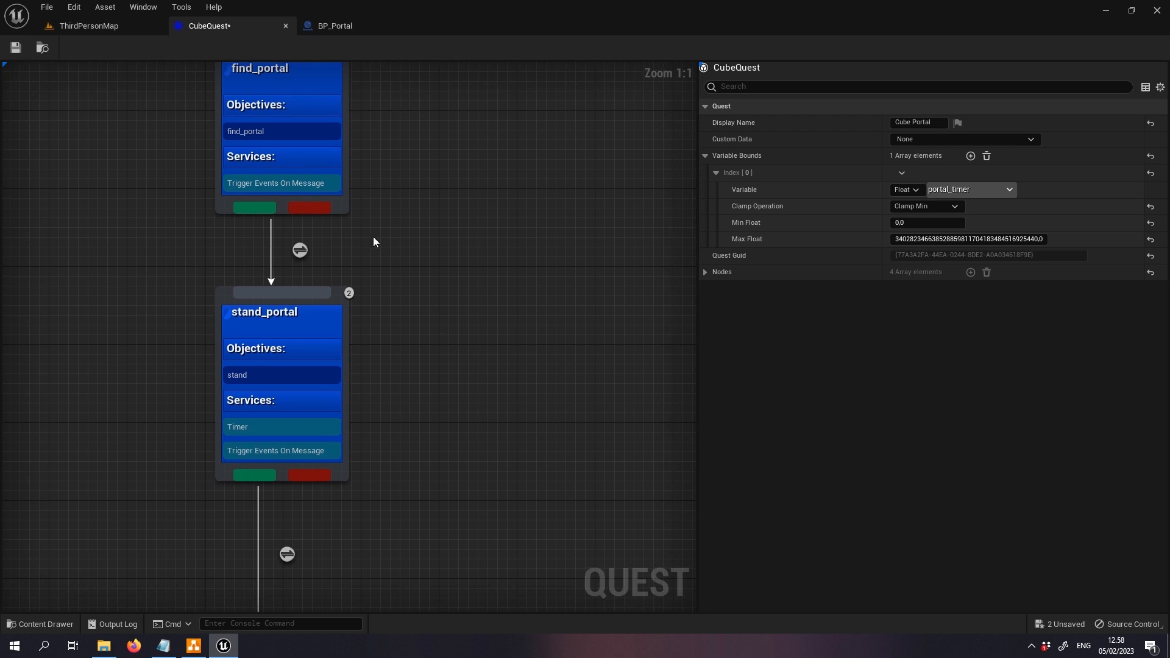
pyautogui.click(325, 344)
pyautogui.moveTo(313, 477); pyautogui.dragTo(315, 515)
pyautogui.click(525, 196)
pyautogui.moveTo(345, 340); pyautogui.dragTo(378, 396, button='right')
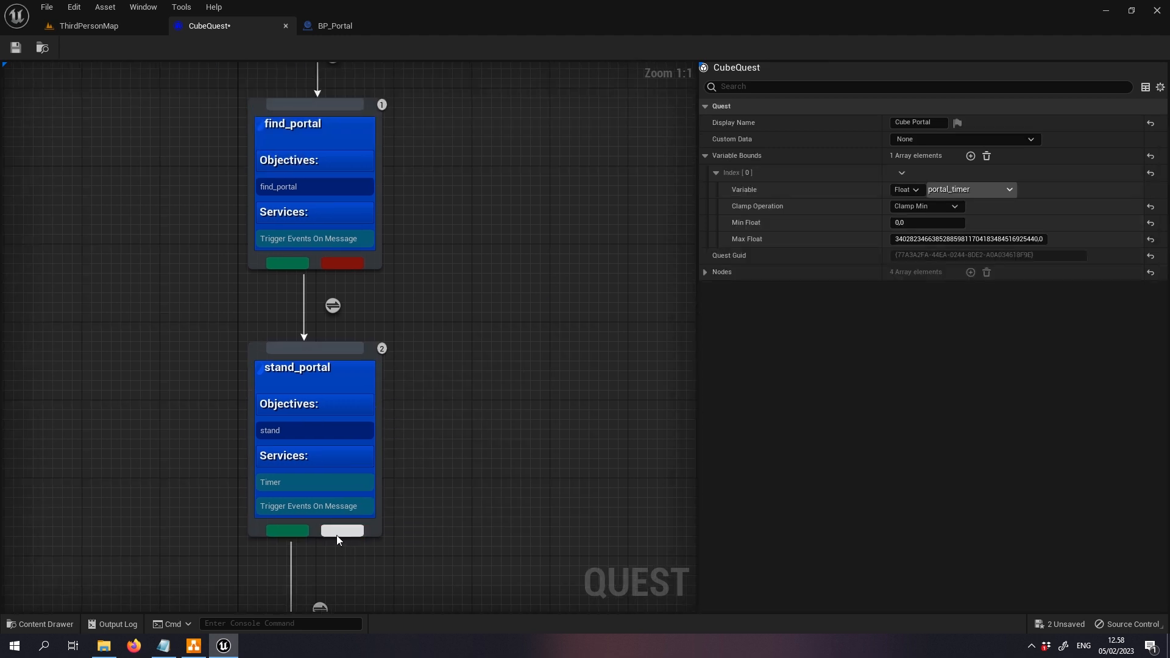
pyautogui.moveTo(335, 536); pyautogui.dragTo(535, 444)
pyautogui.click(480, 308)
# - Add a Selector node from stand_portal's failure output and place it beside the two stages
pyautogui.moveTo(345, 538); pyautogui.dragTo(475, 314)
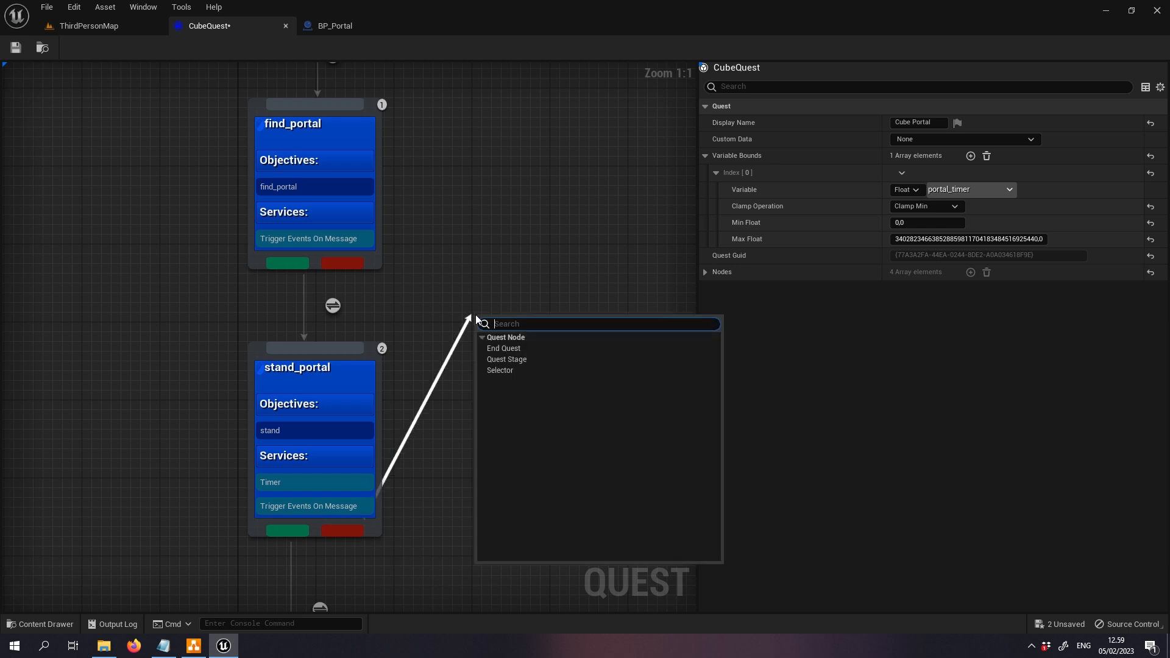
pyautogui.click(518, 371)
pyautogui.moveTo(528, 288); pyautogui.dragTo(518, 279)
pyautogui.moveTo(553, 367); pyautogui.dragTo(586, 454, button='right')
# - Connect the Selector node back to the find_portal stage and deselect it
pyautogui.moveTo(555, 405); pyautogui.dragTo(364, 191)
pyautogui.click(528, 219)
pyautogui.moveTo(573, 374); pyautogui.dragTo(565, 370)
pyautogui.click(548, 427)
pyautogui.moveTo(522, 390); pyautogui.dragTo(490, 377, button='right')
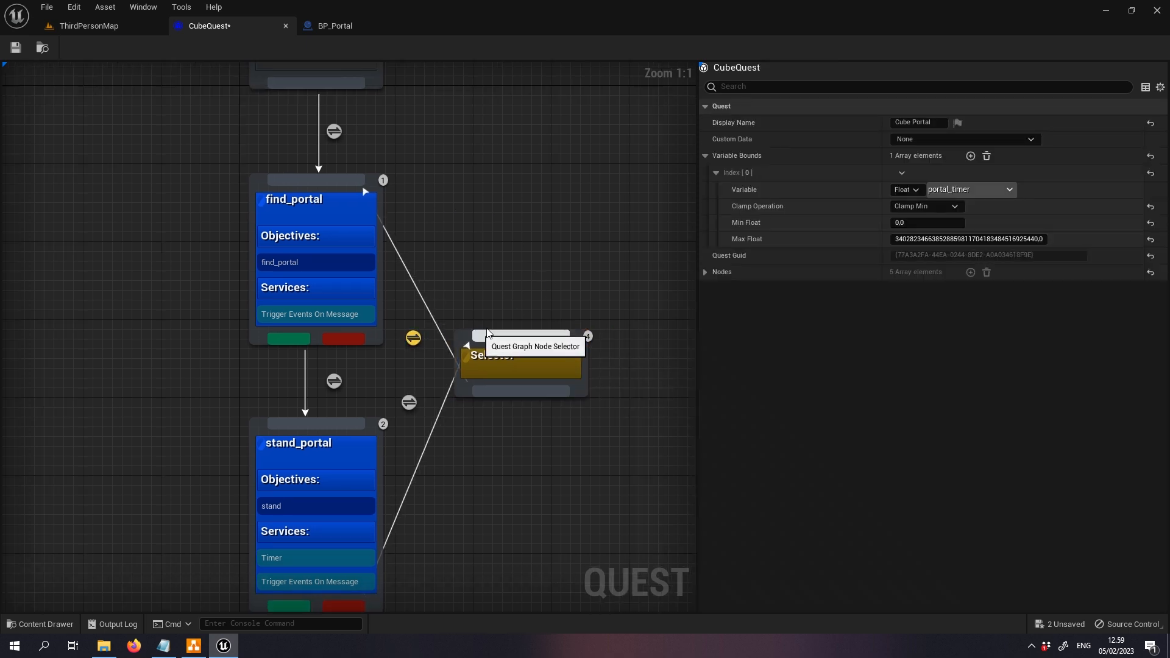
pyautogui.moveTo(478, 332); pyautogui.dragTo(463, 215, button='right')
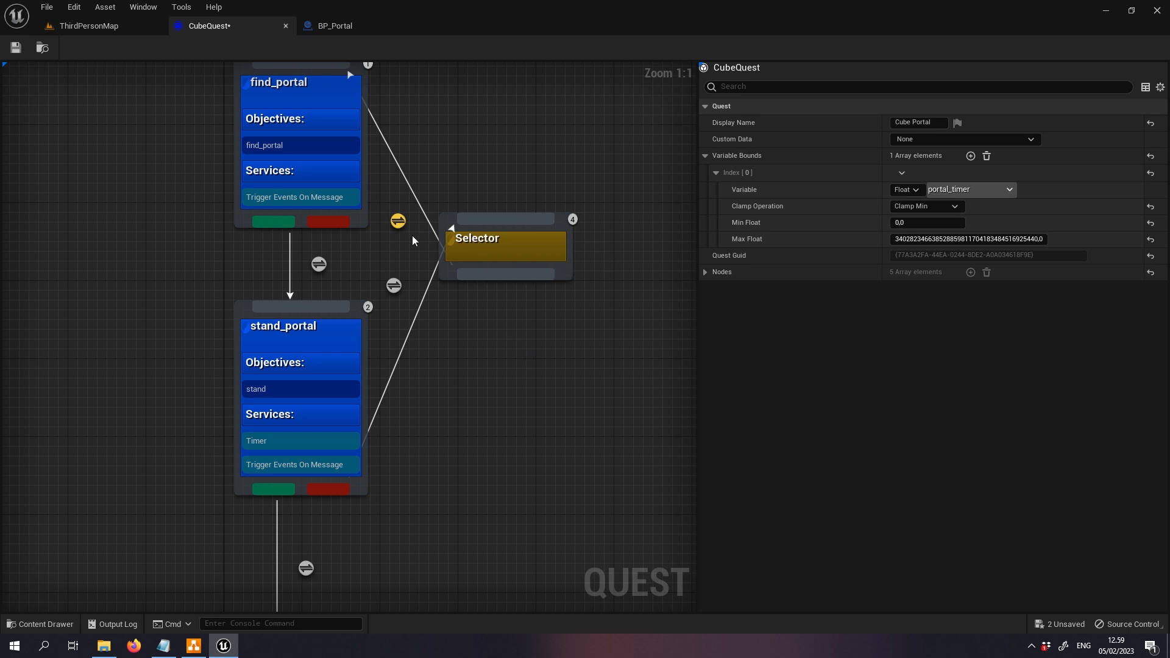
pyautogui.moveTo(514, 243); pyautogui.dragTo(559, 293, button='right')
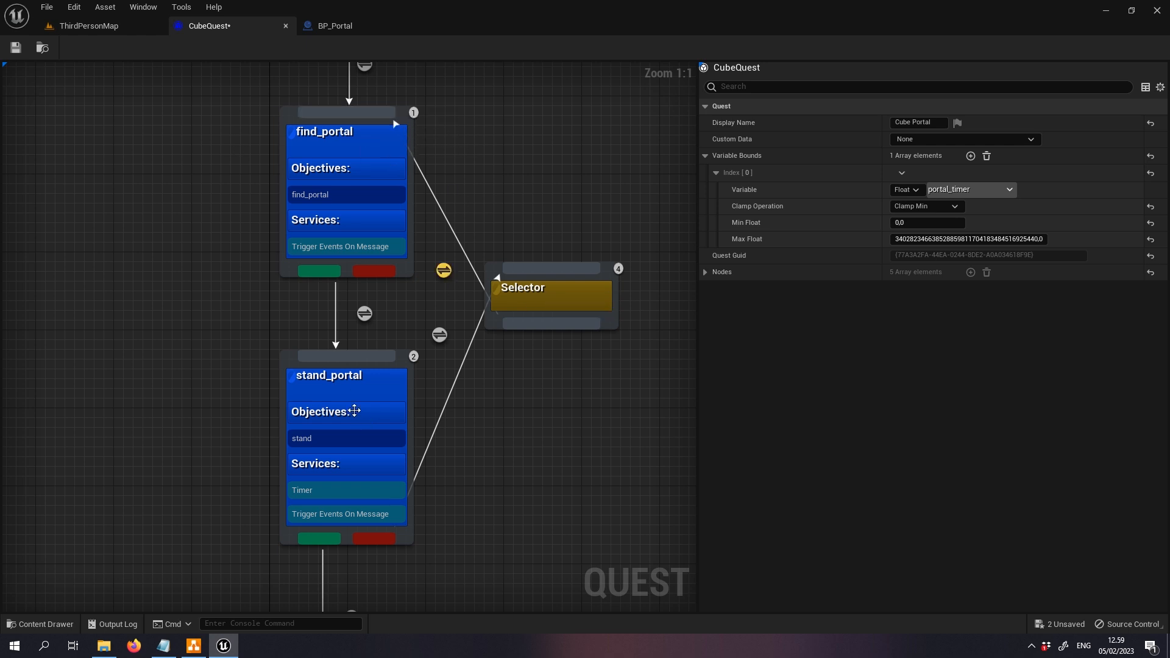
# - Save the CubeQuest asset and start a full-screen play session of ThirdPersonMap
pyautogui.click(26, 45)
pyautogui.moveTo(228, 236); pyautogui.dragTo(273, 126, button='right')
pyautogui.moveTo(486, 460); pyautogui.dragTo(403, 527, button='right')
pyautogui.click(105, 29)
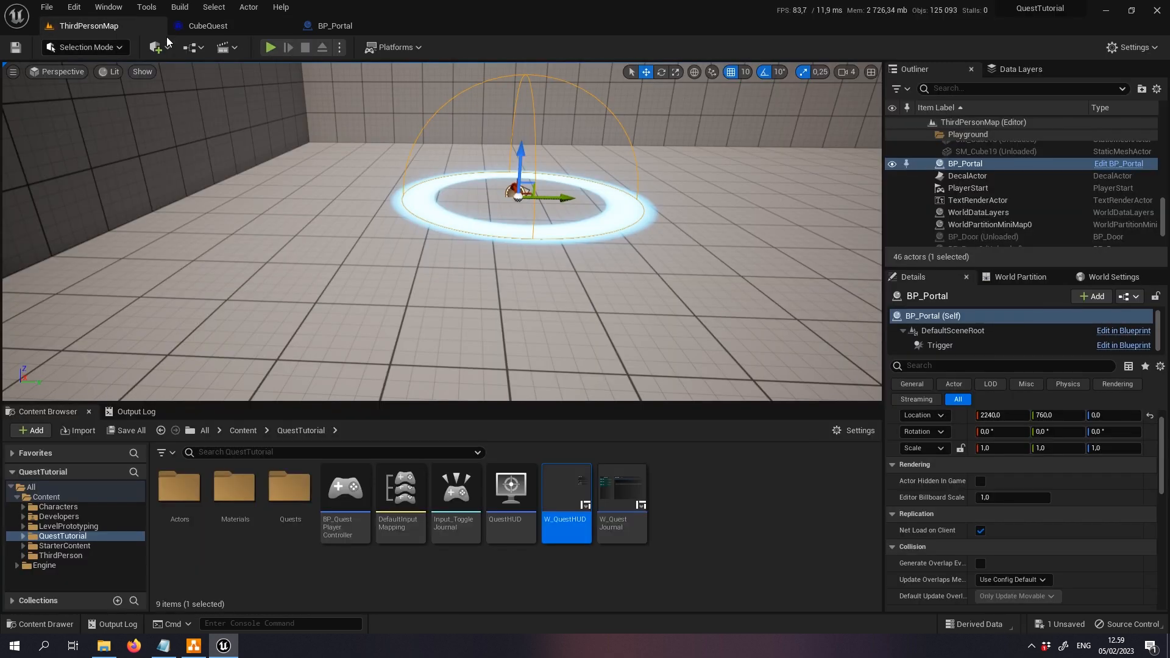
pyautogui.click(270, 47)
pyautogui.press('F11')
pyautogui.click(585, 317)
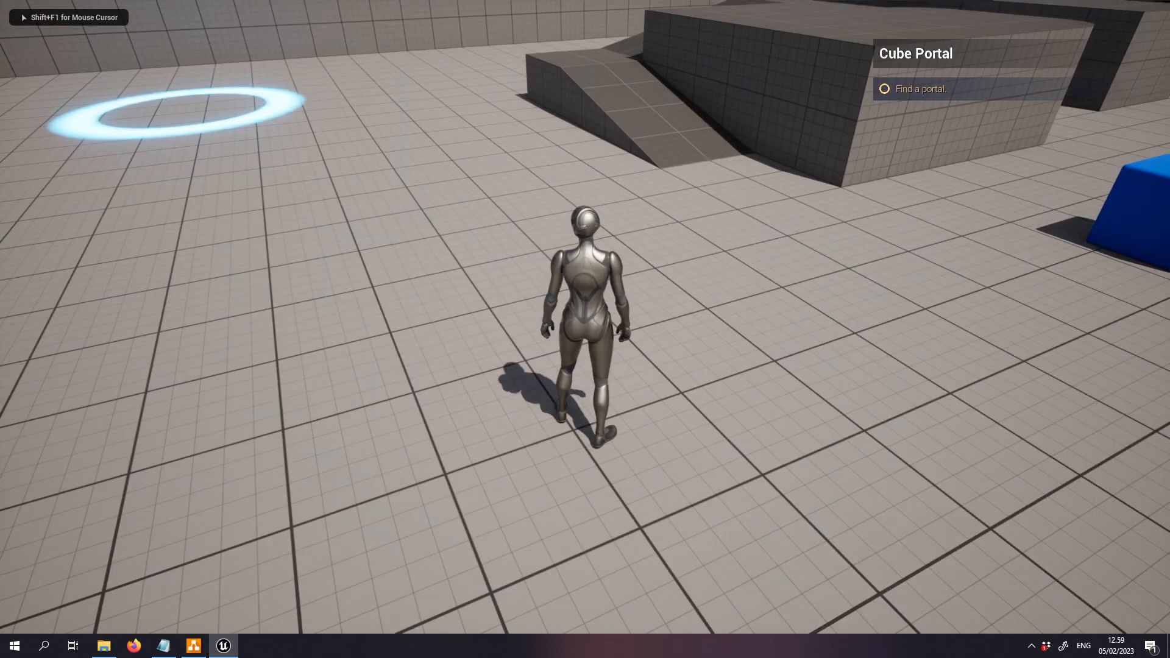
# - Playtest entering the portal and leaving it early, repeat the attempt, and return to the CubeQuest graph
pyautogui.press('w')
pyautogui.press('w')
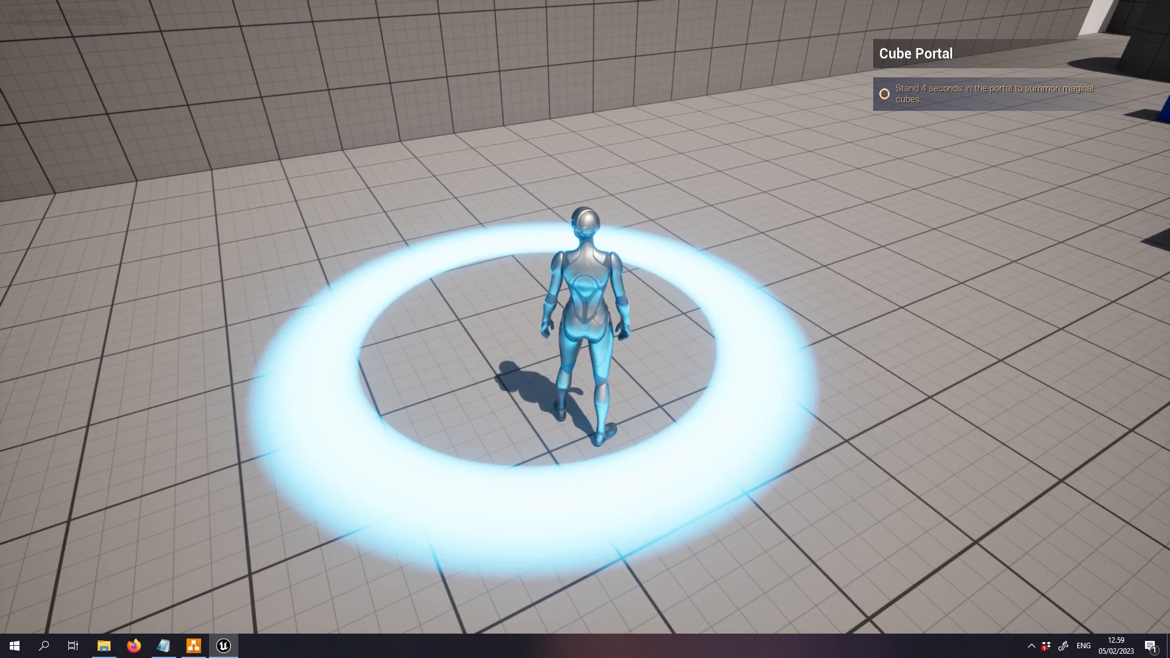
pyautogui.press('d')
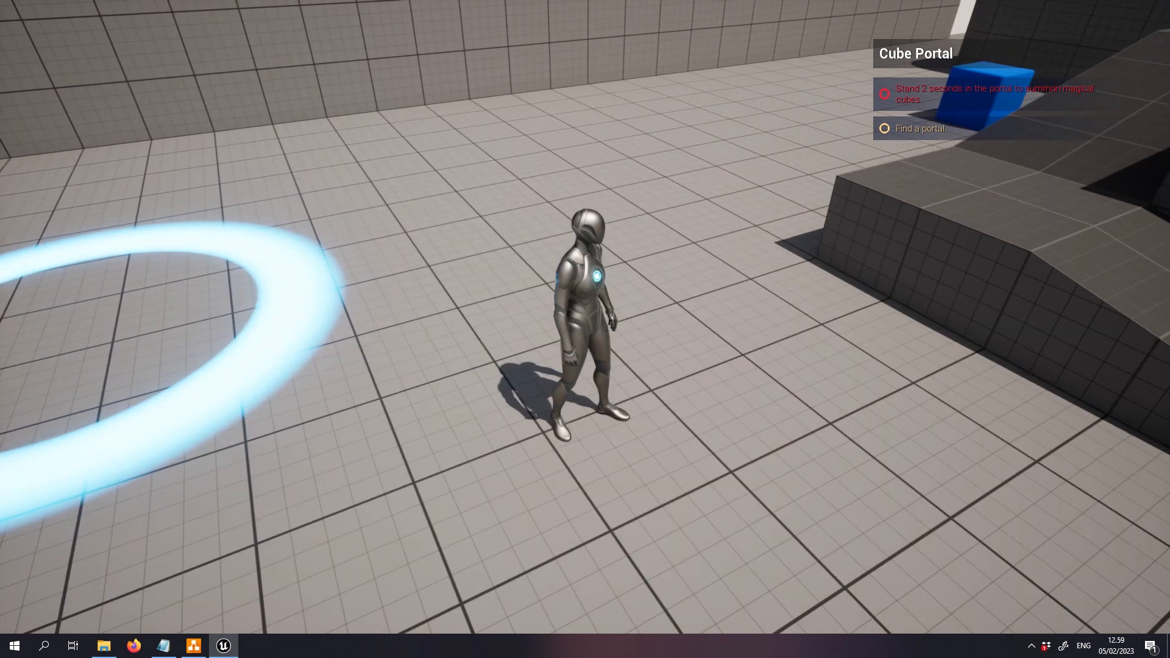
pyautogui.press('w')
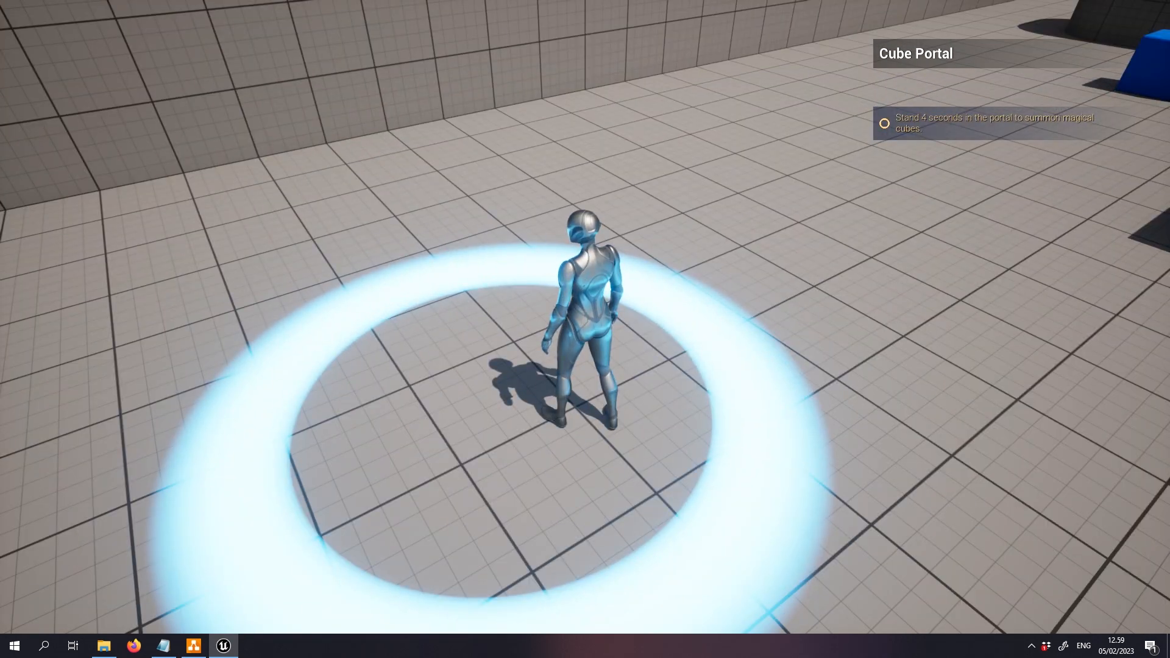
pyautogui.press('d')
pyautogui.press('s')
pyautogui.press('Escape')
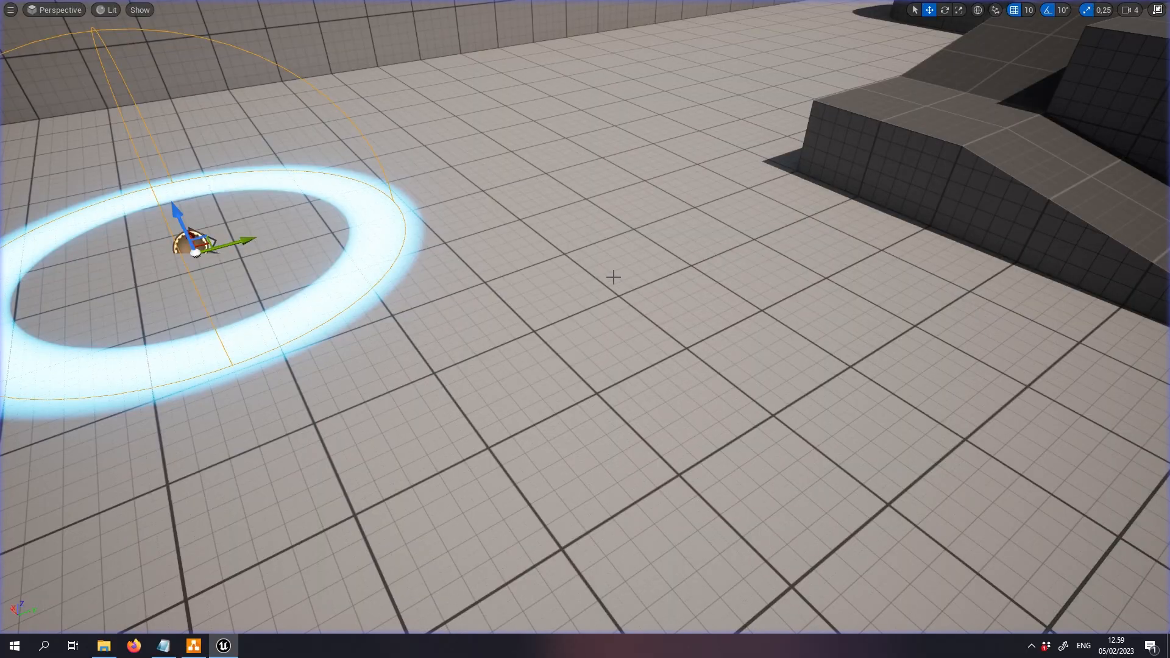
pyautogui.press('f')
pyautogui.click(241, 28)
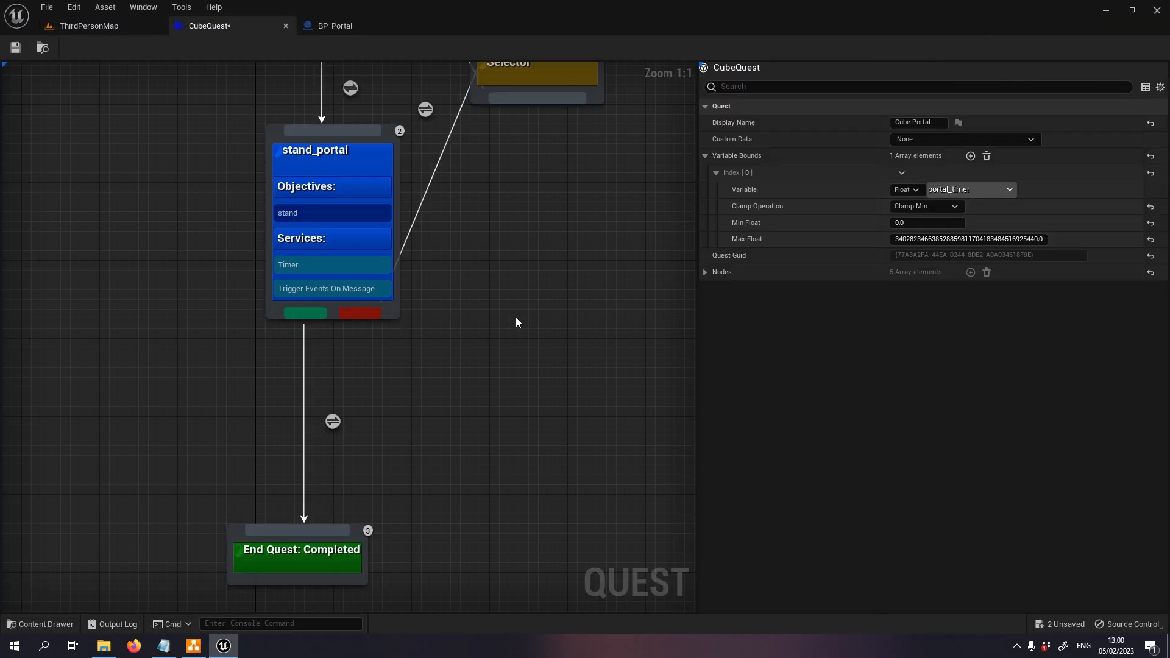
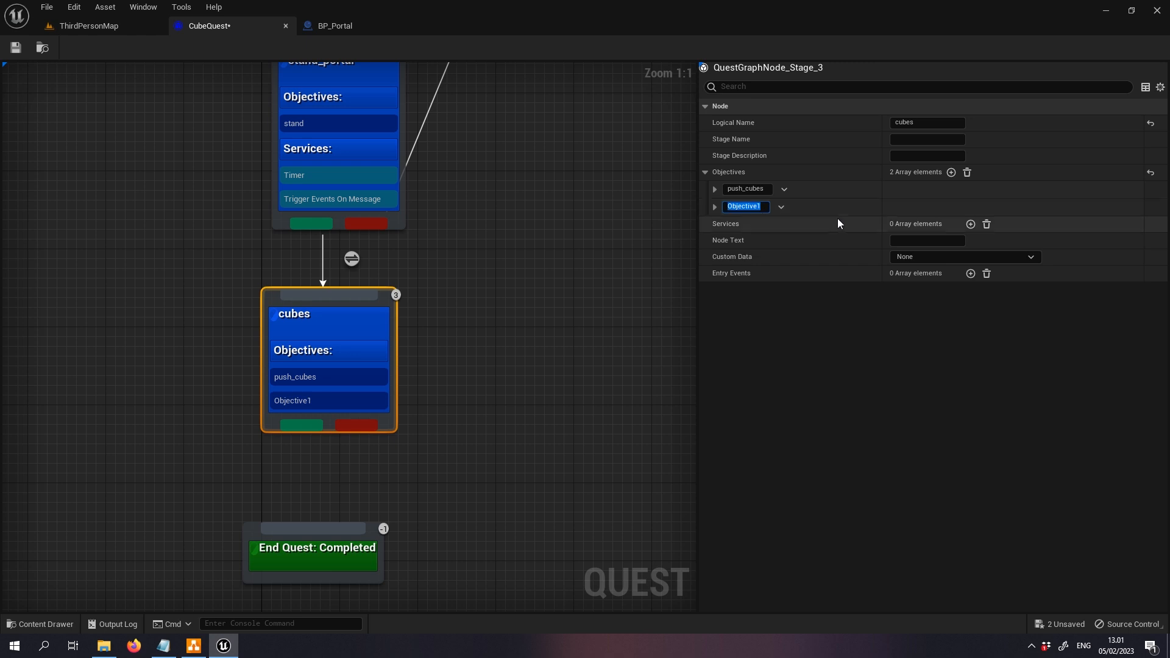
# - Name the cubes stage's second objective extra_fast and align the End Quest: Completed node below the stage
pyautogui.write('extra_fast')
pyautogui.press('Return')
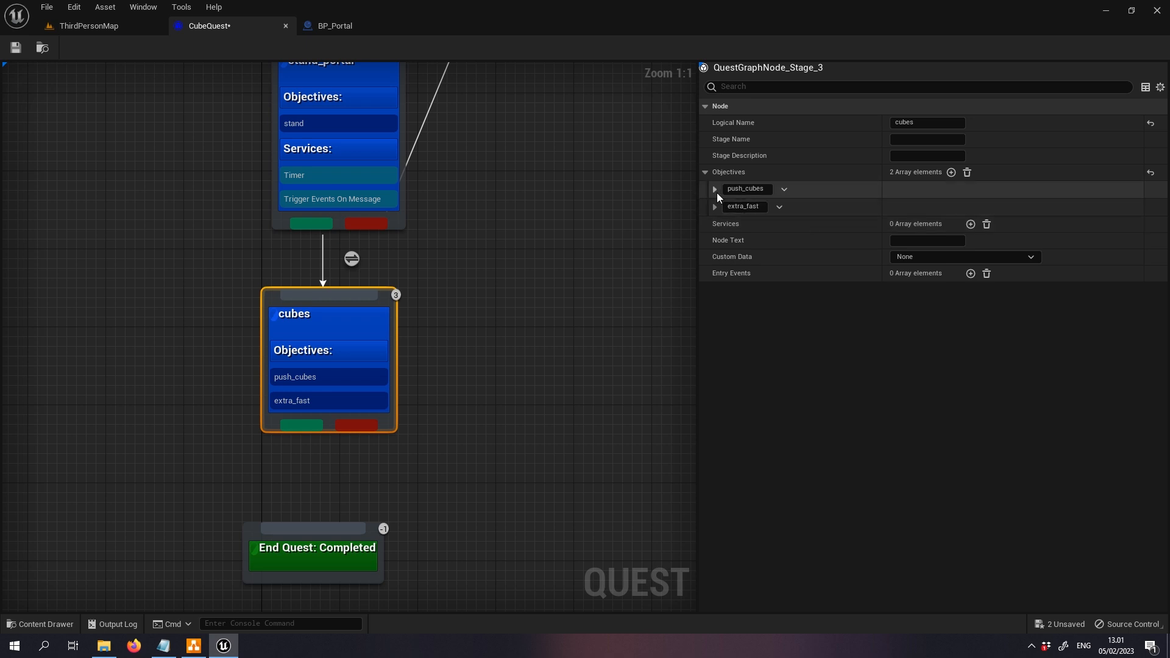
pyautogui.moveTo(352, 569); pyautogui.dragTo(362, 580)
pyautogui.click(373, 390)
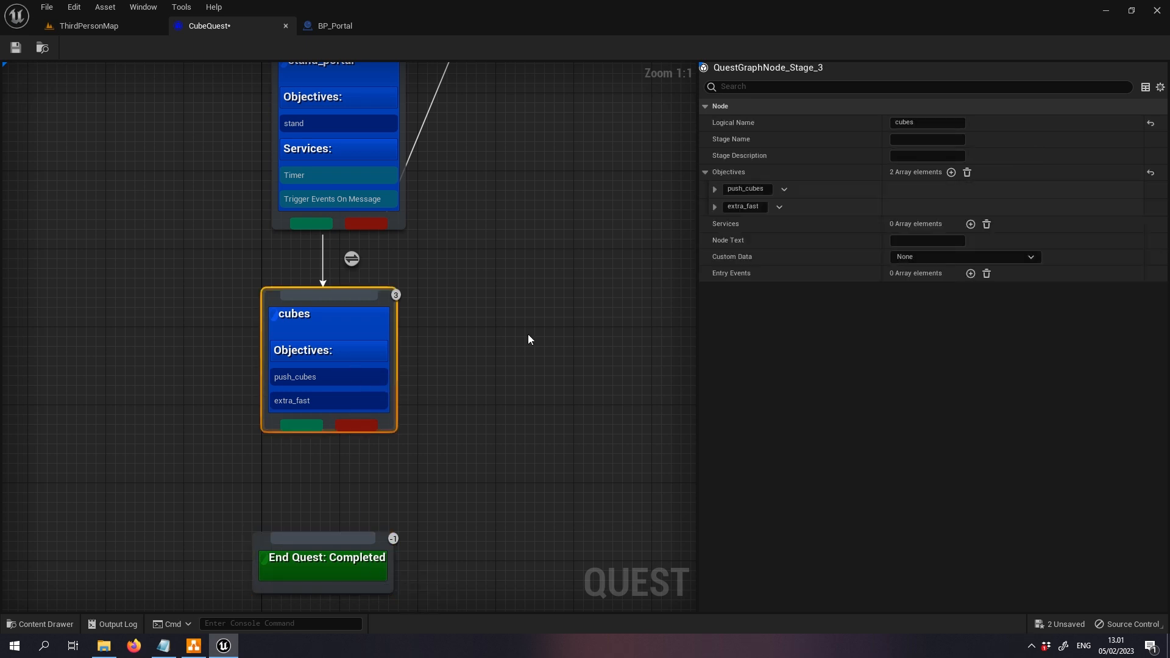
# - Set push_cubes' Short Description to "Push {x}/4 cubes to the portal."
pyautogui.click(715, 190)
pyautogui.click(927, 206)
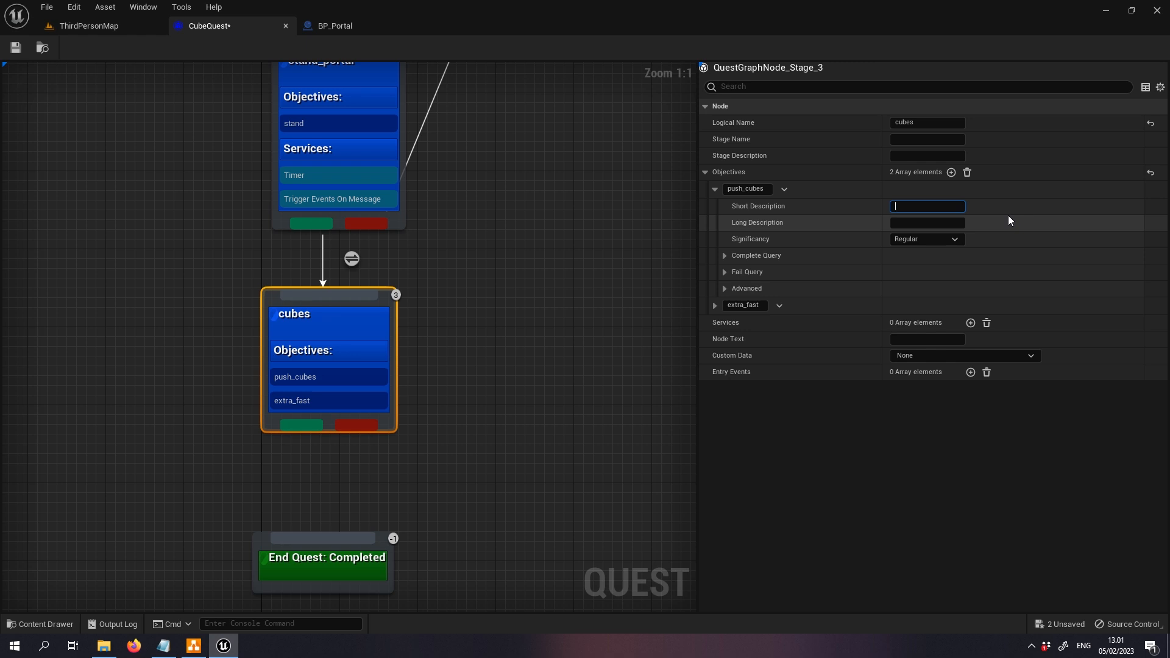
pyautogui.write('Push {x}/4 cubes to t')
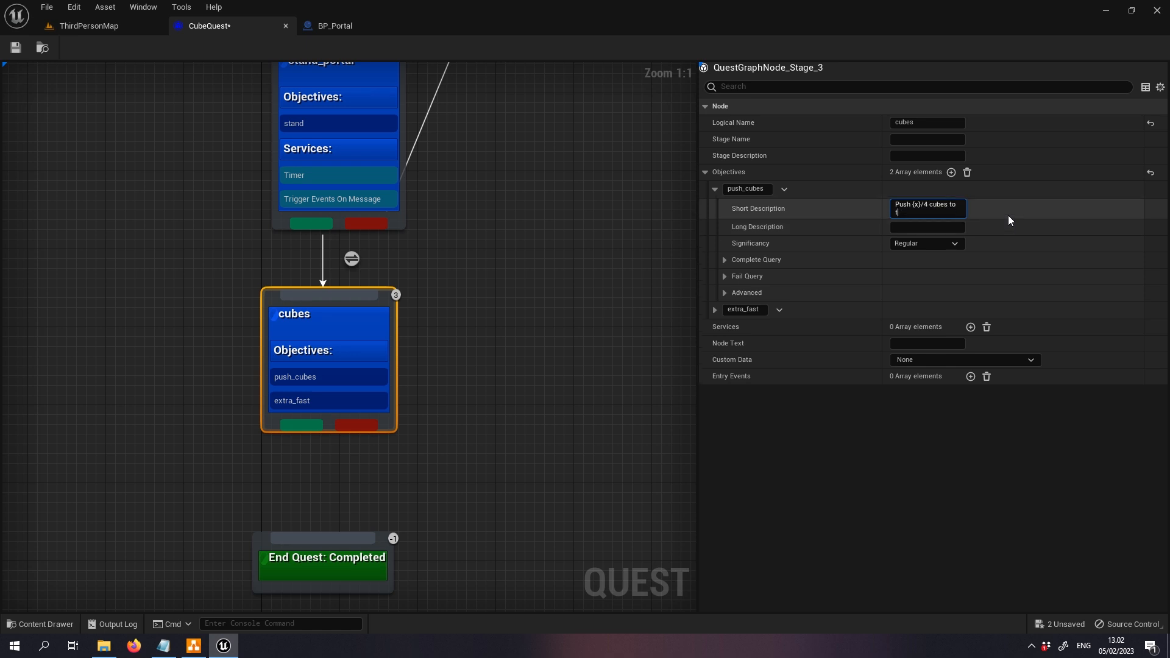
pyautogui.write('he portal.')
pyautogui.press('Return')
# - Bind the description's x placeholder to a new Integer Quest Variable named cubes_delivered
pyautogui.click(724, 208)
pyautogui.click(734, 228)
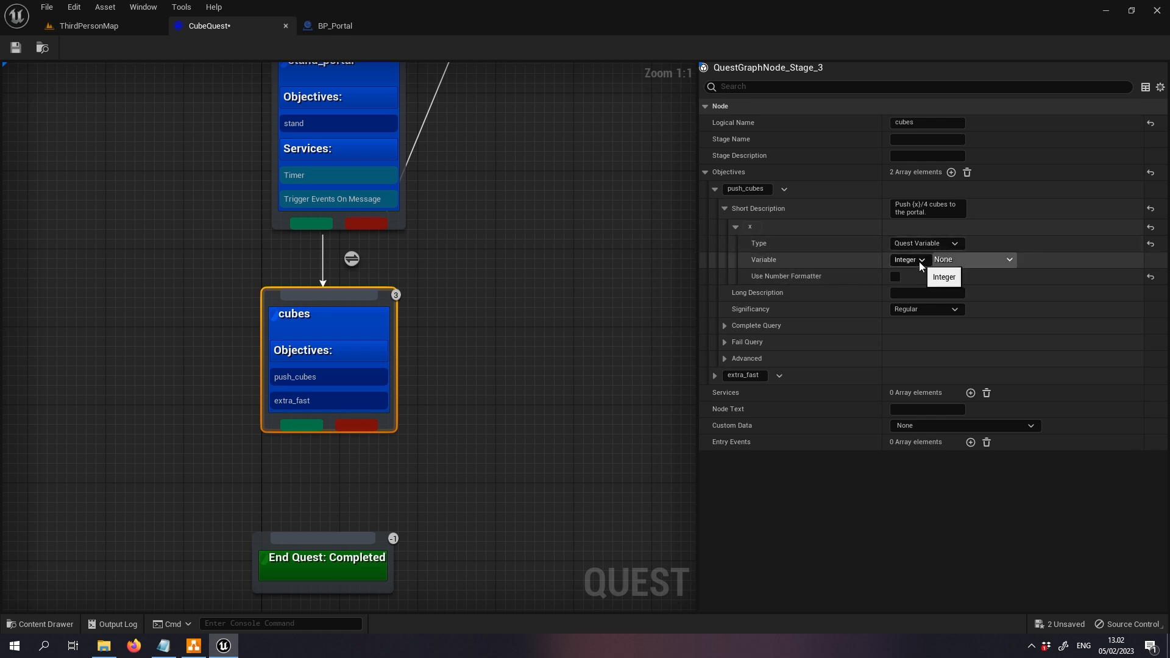
pyautogui.click(986, 262)
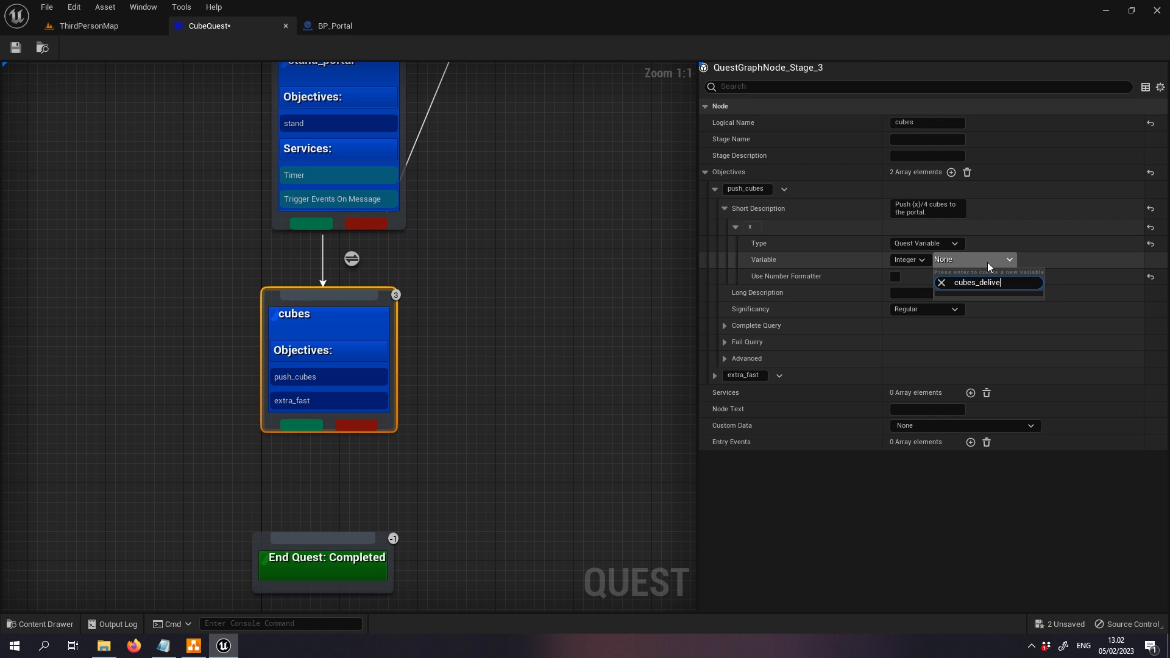
pyautogui.write('d')
pyautogui.press('Return')
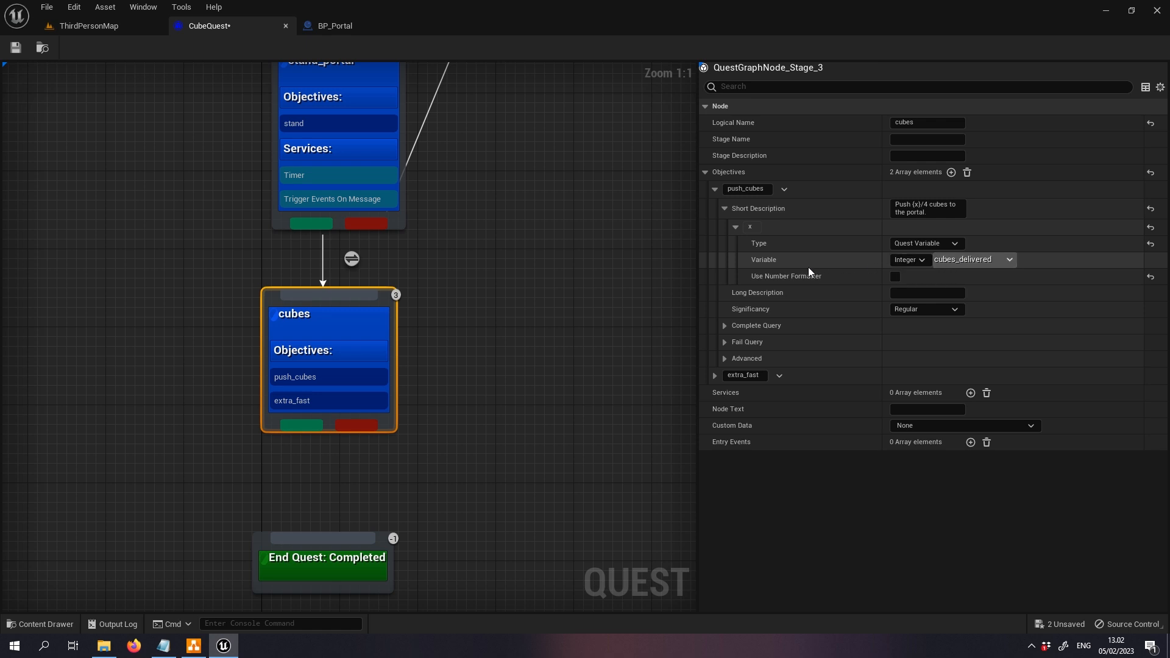
# - Add a Complete Query comparison to push_cubes requiring the Integer variable cubes_delivered to be Greater Equal 4
pyautogui.click(722, 324)
pyautogui.click(970, 342)
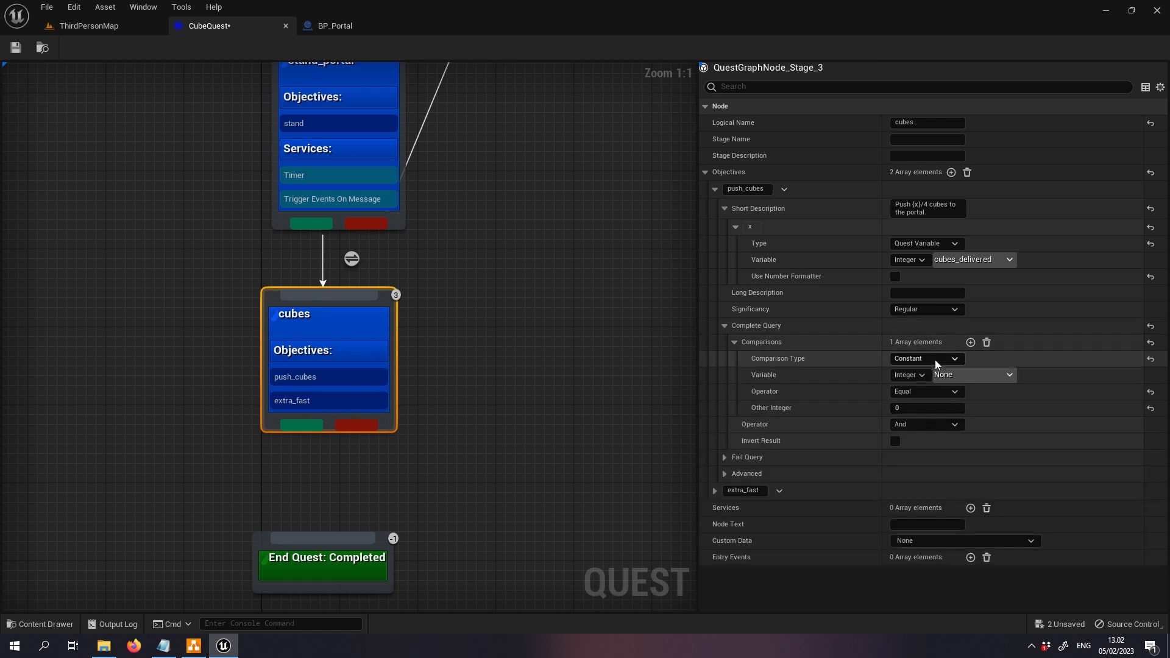
pyautogui.click(942, 376)
pyautogui.click(975, 396)
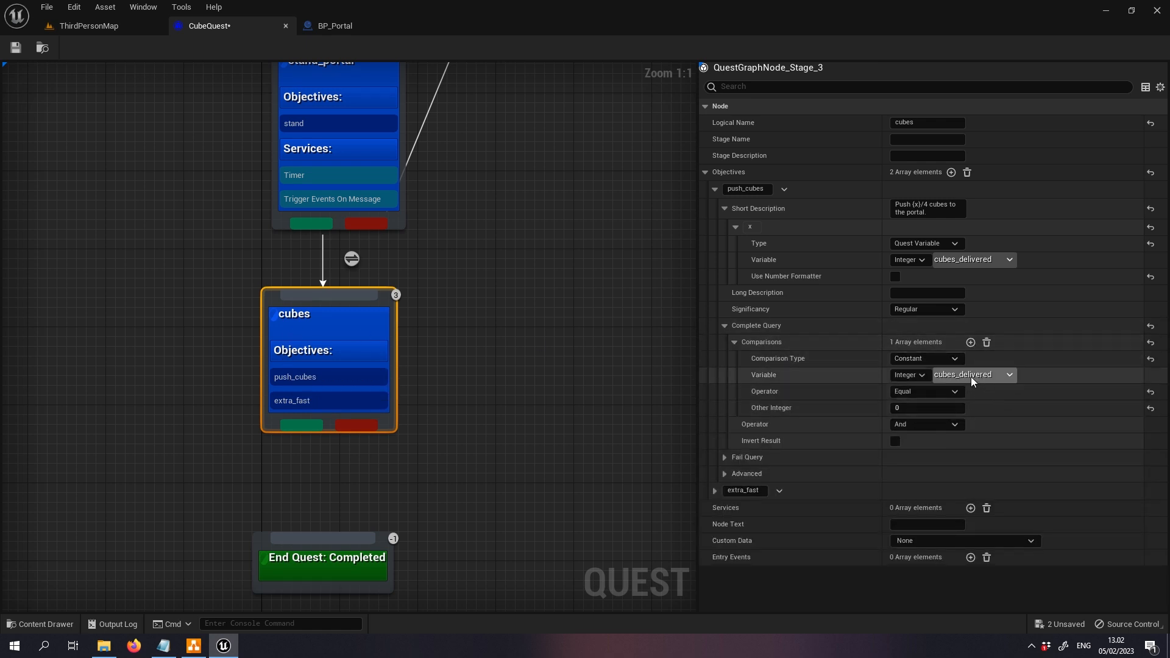
pyautogui.click(930, 394)
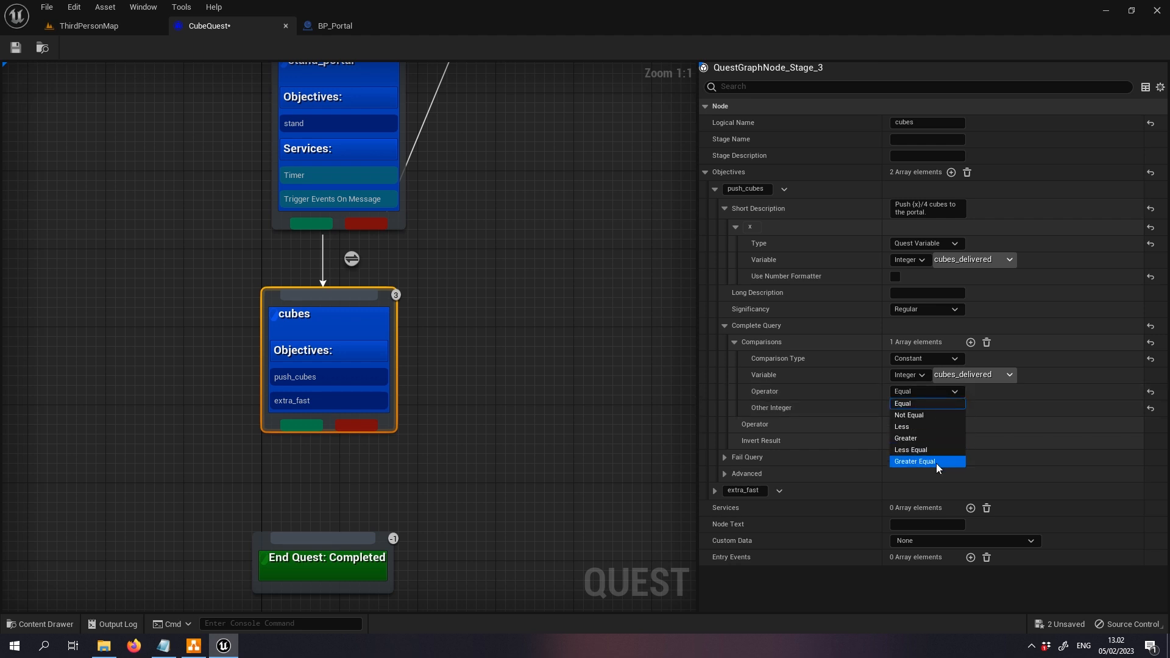
pyautogui.click(936, 463)
pyautogui.click(958, 407)
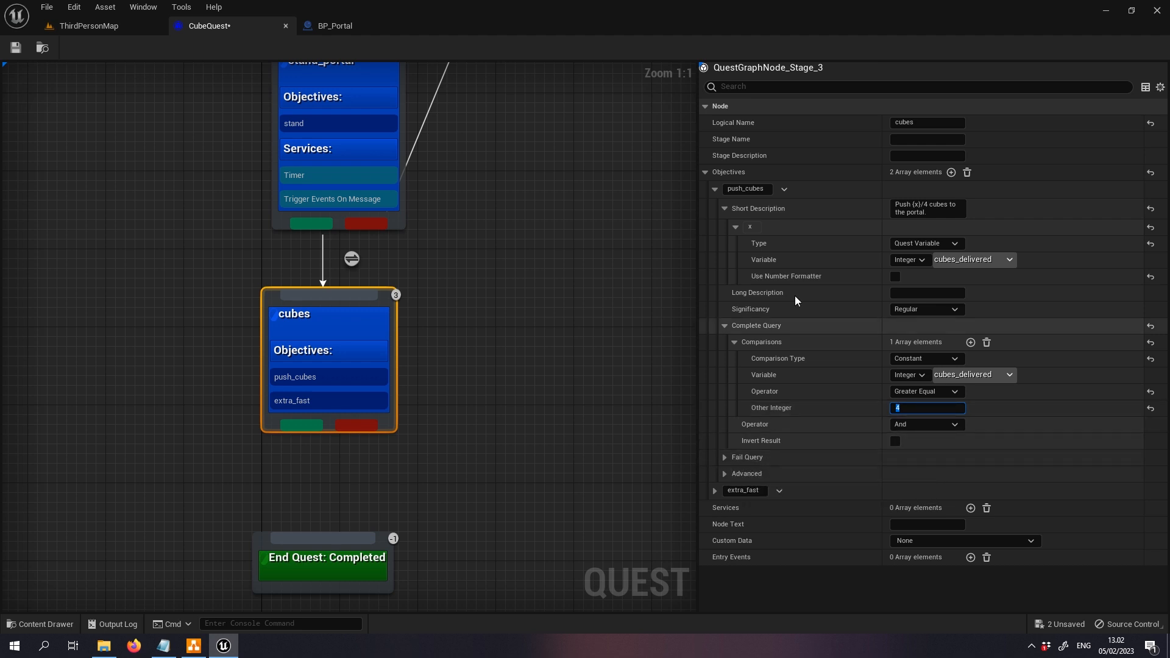
# - Expand the extra_fast objective and open its Significancy options
pyautogui.click(714, 491)
pyautogui.scroll(-2, 792, 390)
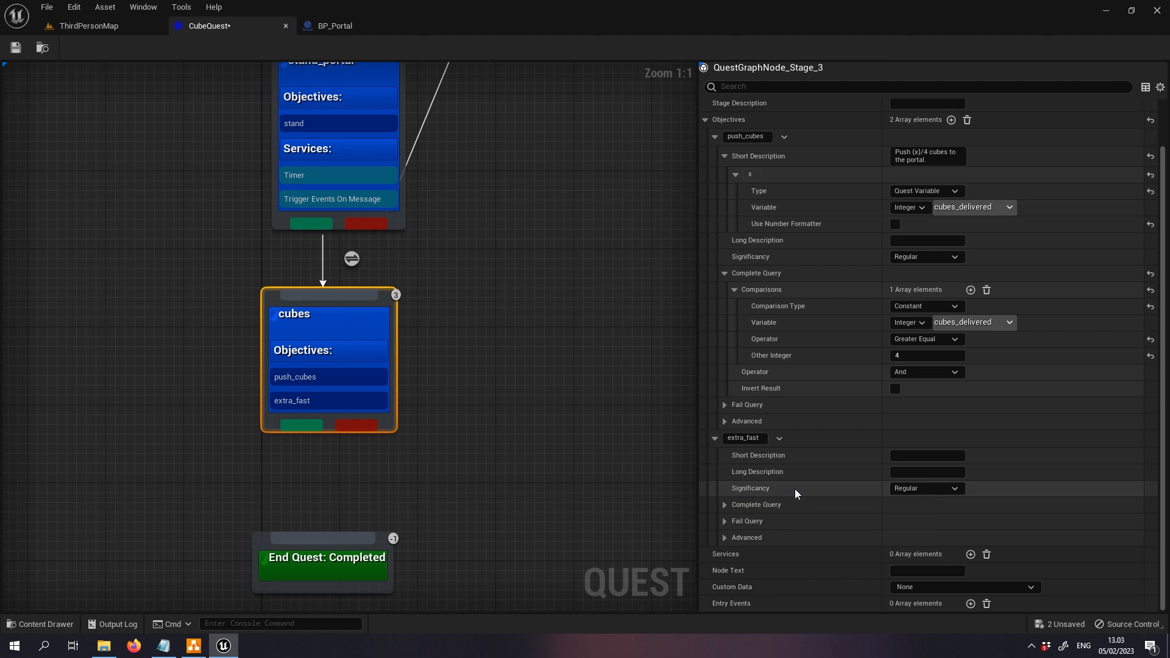
pyautogui.click(925, 489)
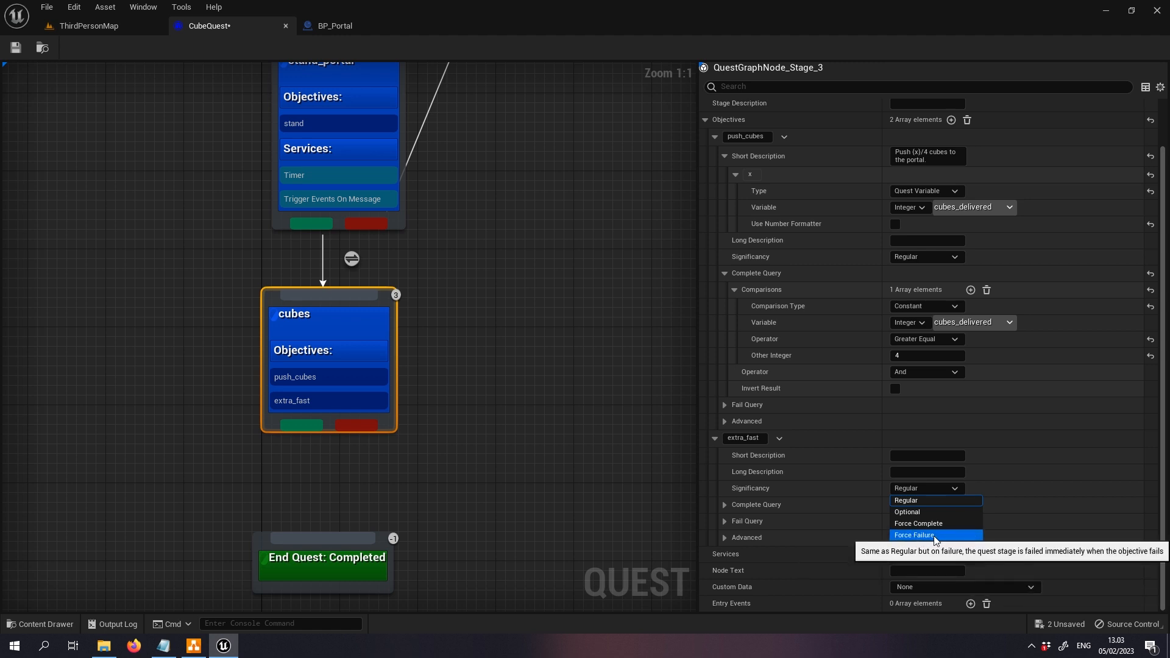
# - Make the extra_fast objective Optional and add a Complete Query comparison requiring integer cubes_delivered Greater Equal 4
pyautogui.click(942, 513)
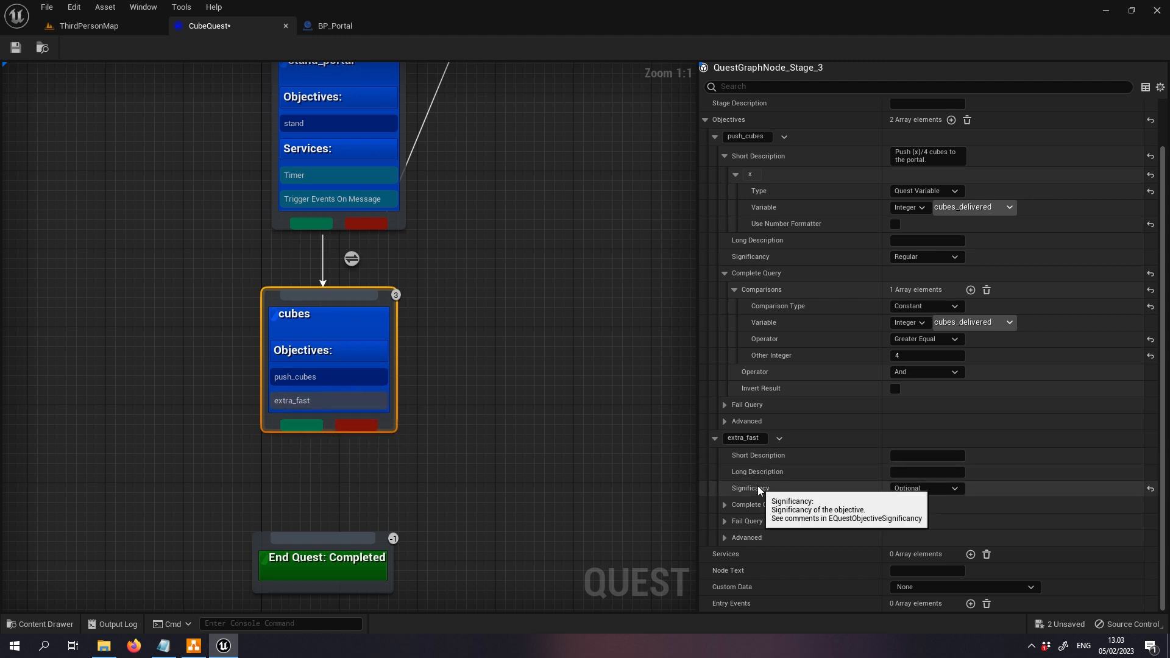
pyautogui.moveTo(470, 416); pyautogui.dragTo(491, 250, button='right')
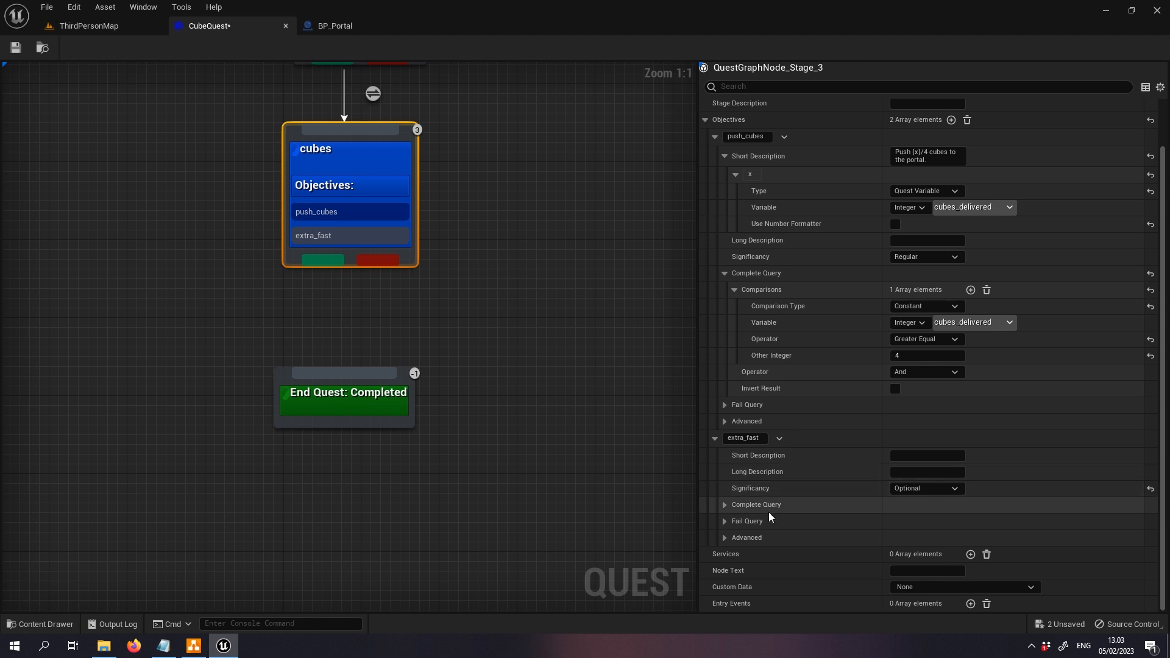
pyautogui.click(724, 506)
pyautogui.scroll(-1, 728, 493)
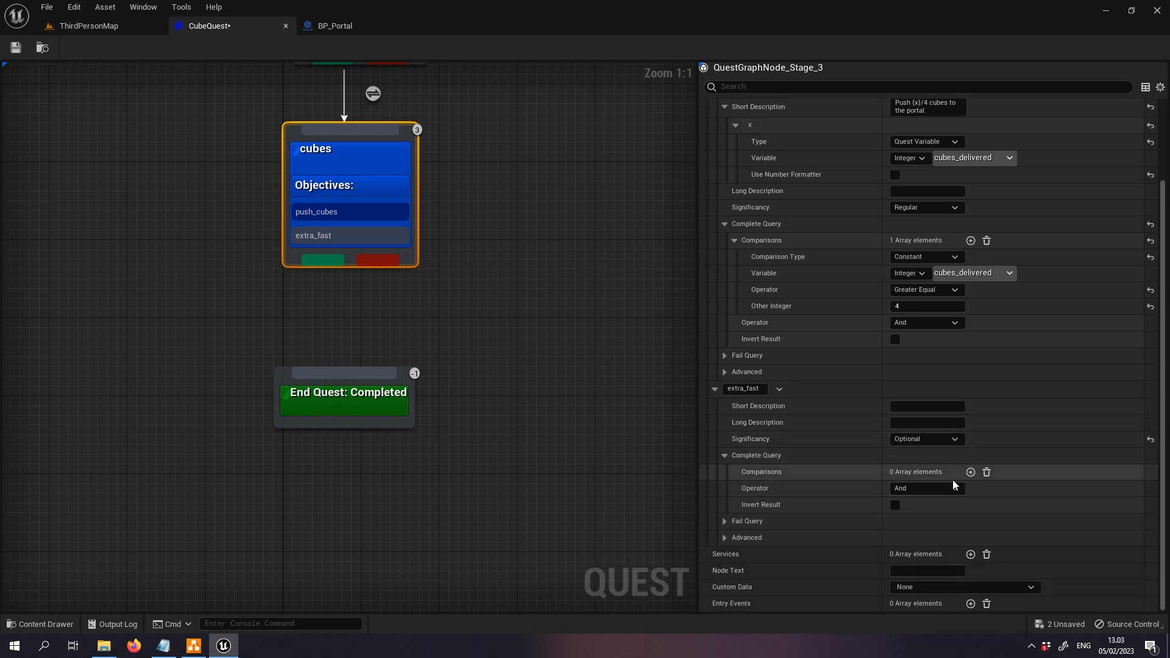
pyautogui.click(971, 473)
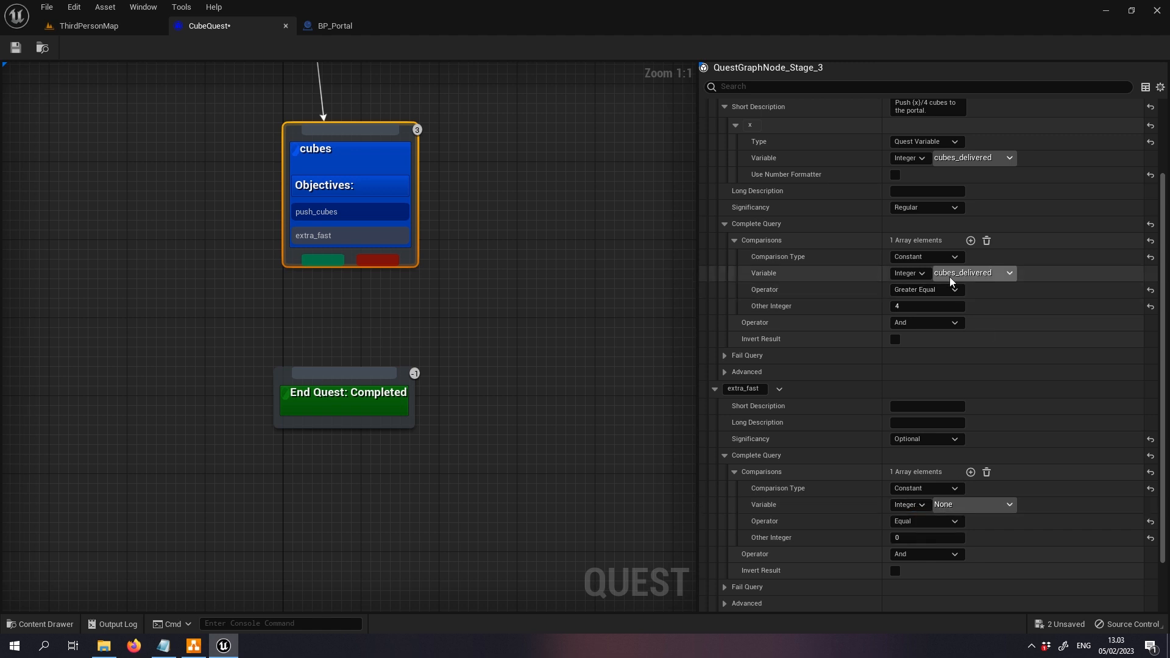
pyautogui.click(980, 505)
pyautogui.click(975, 540)
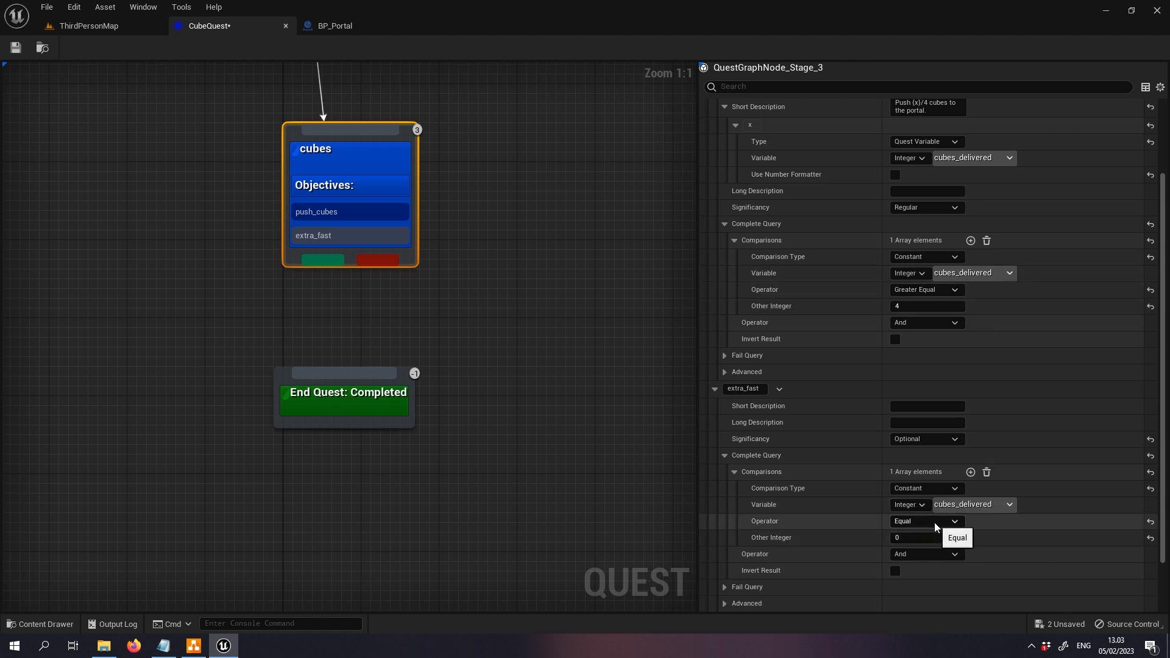
pyautogui.click(934, 521)
pyautogui.click(936, 591)
pyautogui.click(949, 537)
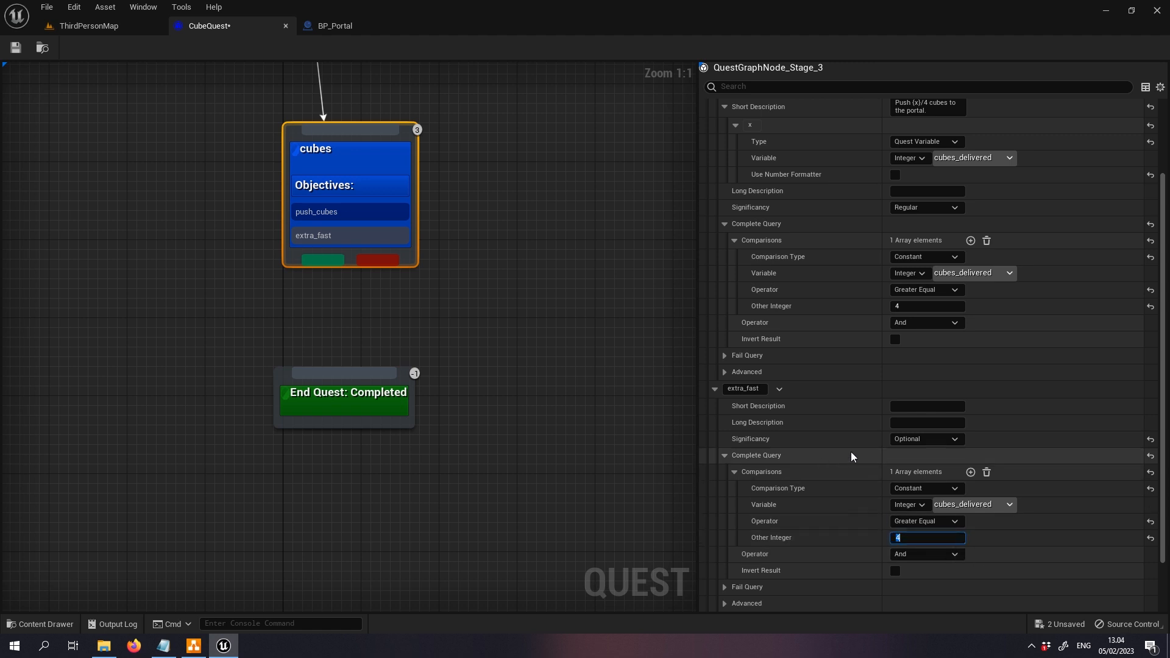
# - Add a Fail Query comparison to extra_fast that checks a new float variable cube_push_timer for Less Equal 0,0
pyautogui.scroll(-3, 850, 451)
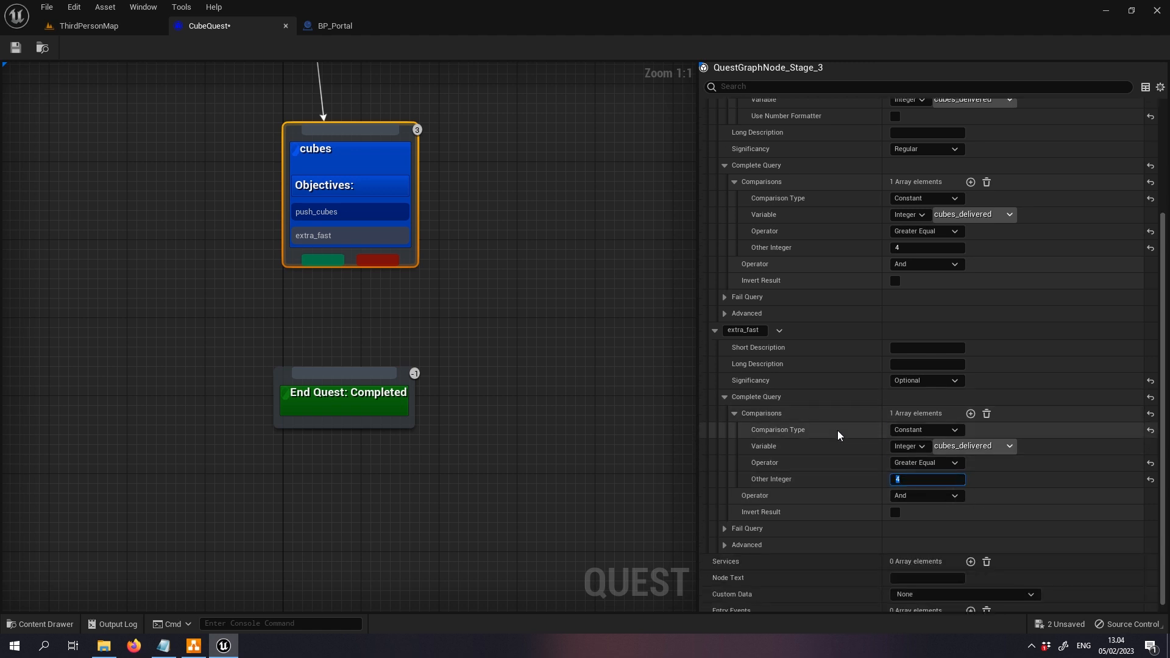
pyautogui.click(725, 522)
pyautogui.scroll(-2, 761, 475)
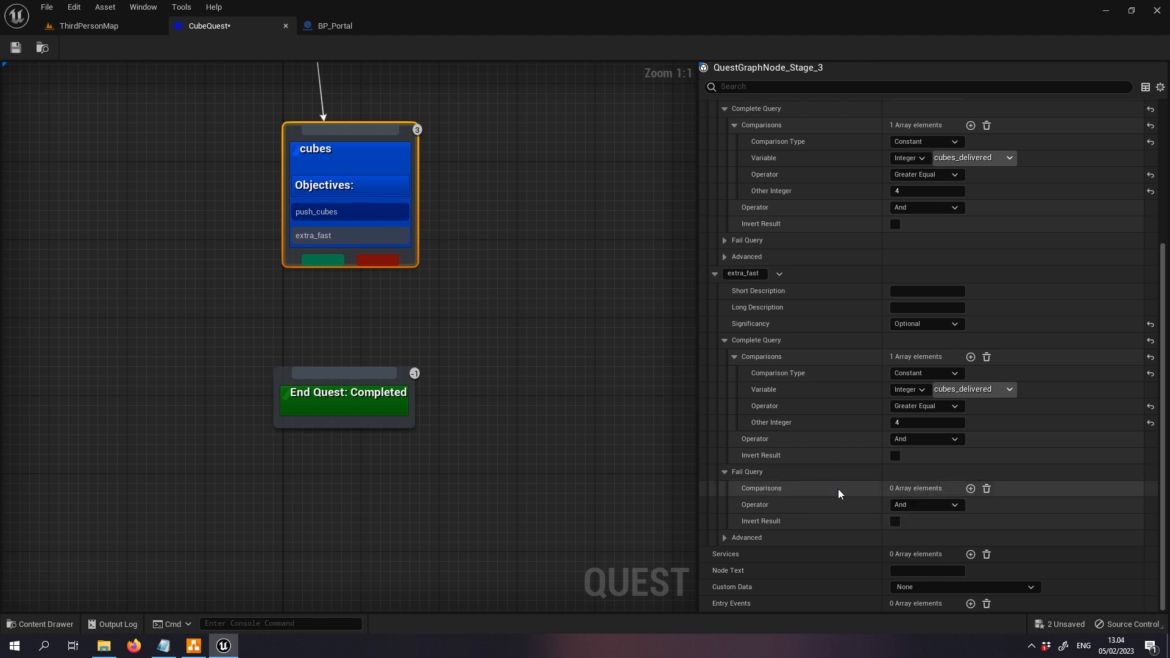
pyautogui.click(970, 488)
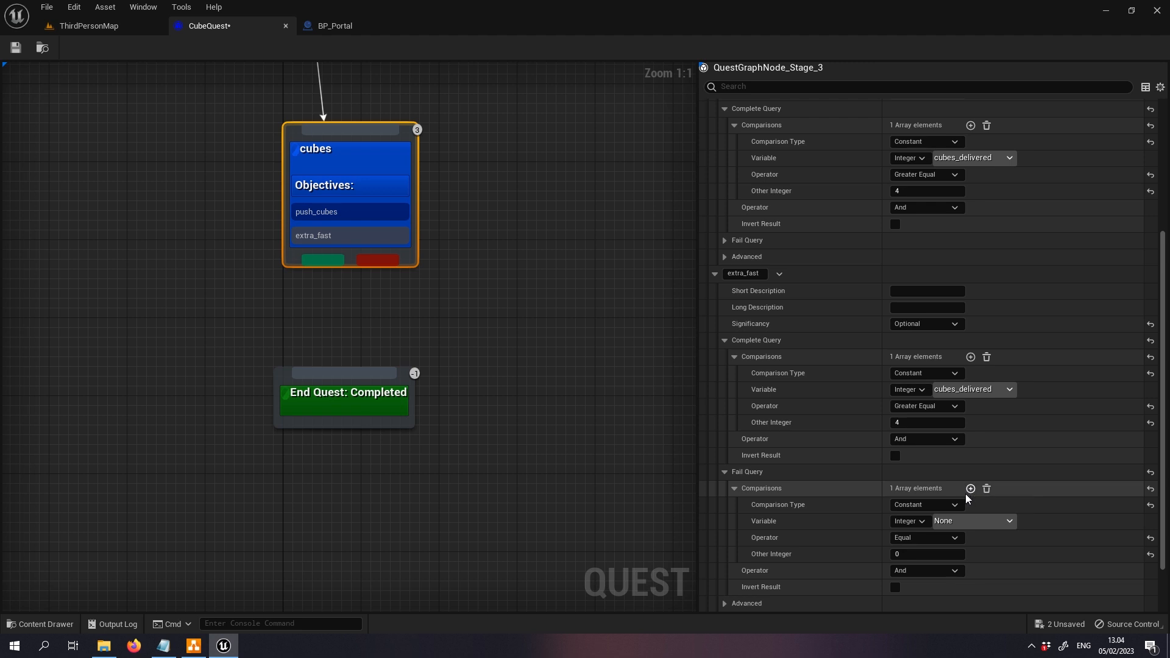
pyautogui.click(921, 521)
pyautogui.click(914, 553)
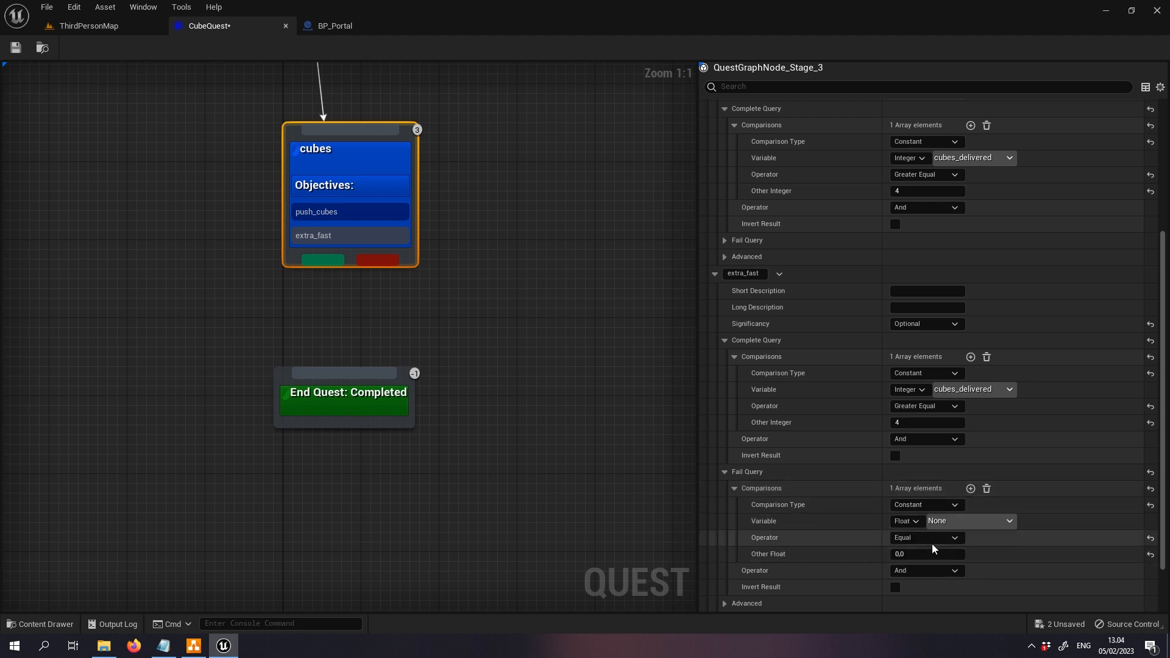
pyautogui.click(969, 521)
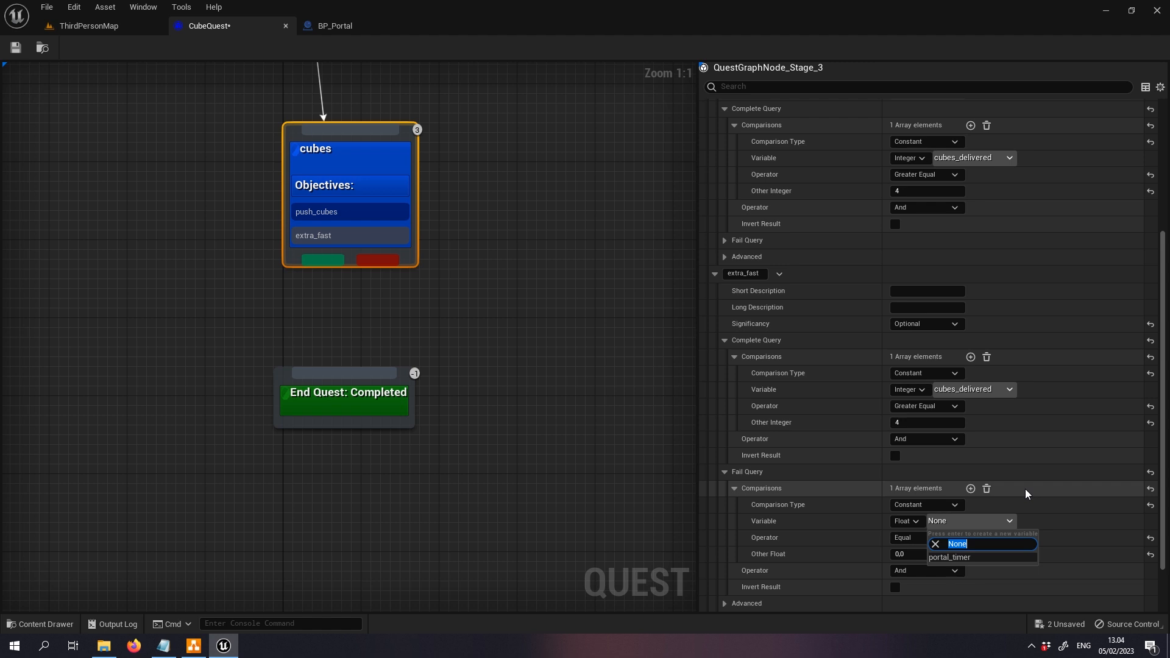
pyautogui.write('cube_push_timer')
pyautogui.press('Return')
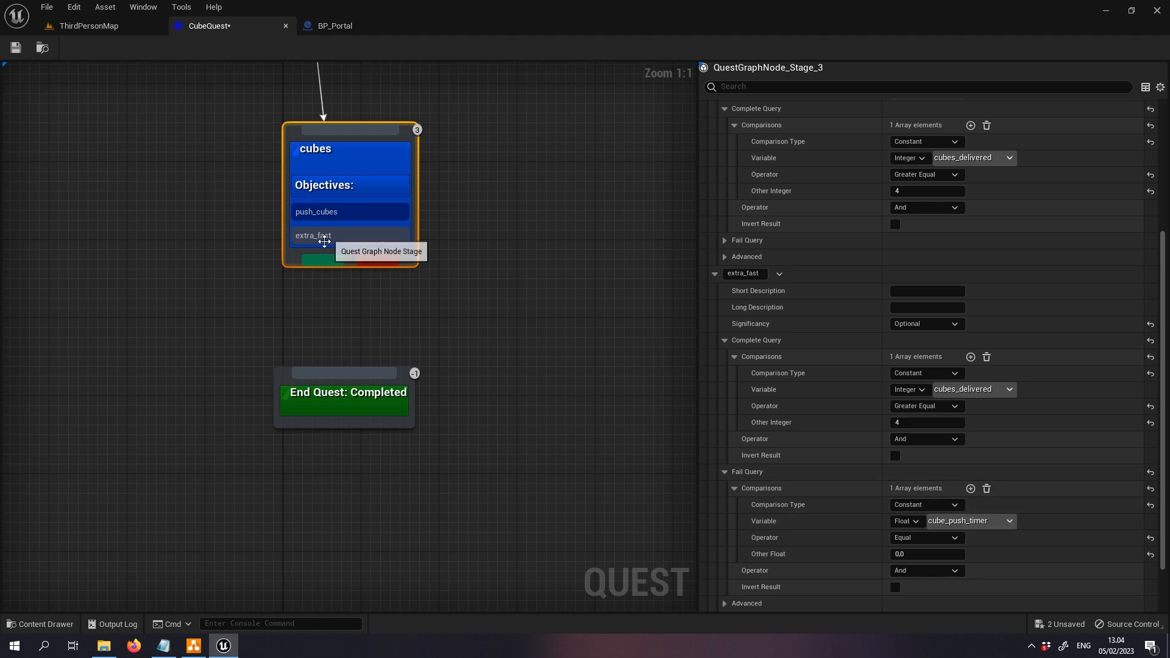
pyautogui.scroll(-1, 906, 435)
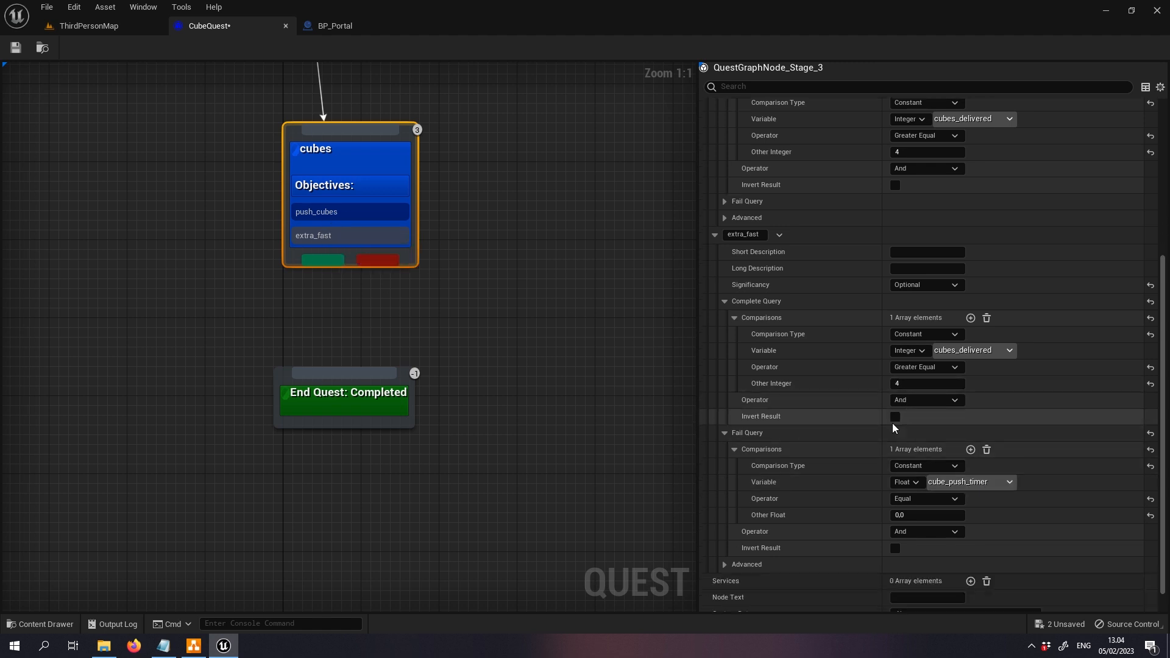
pyautogui.click(933, 499)
pyautogui.click(937, 557)
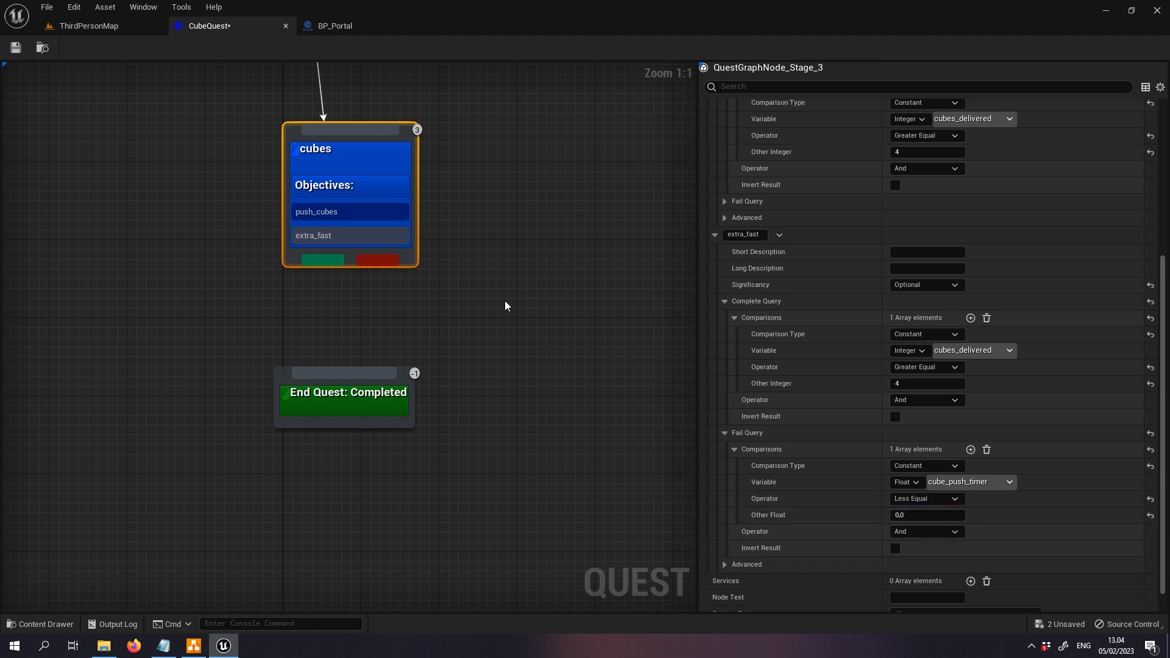
# - Add a variable bound to the quest for float cube_push_timer with the Clamp Min operation
pyautogui.click(578, 207)
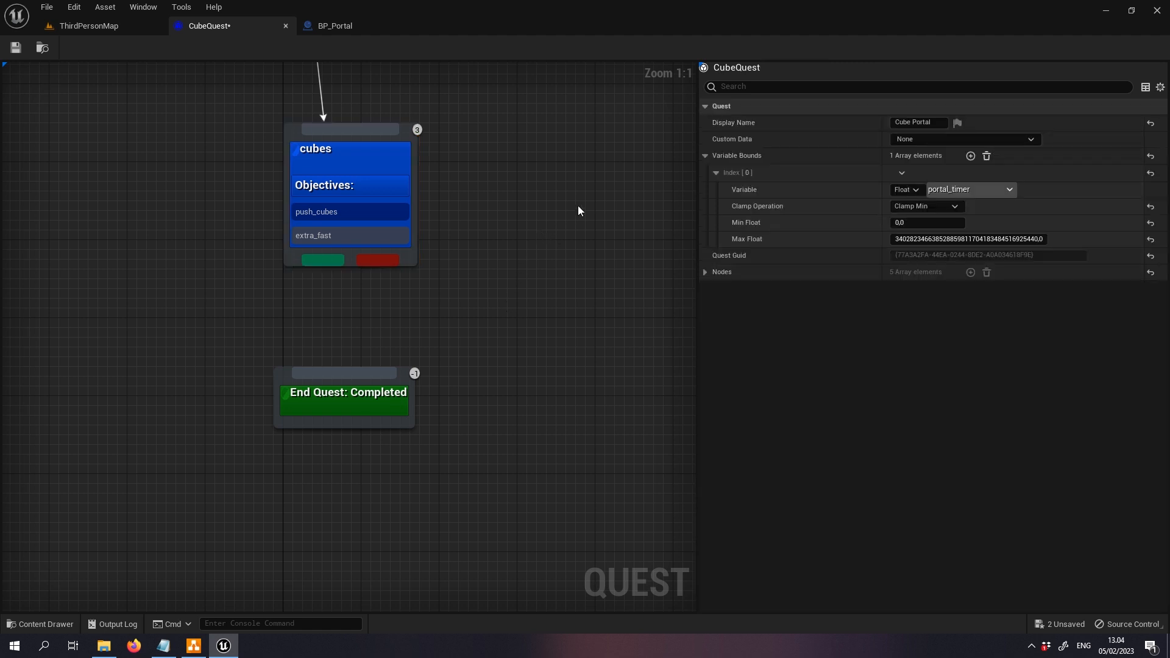
pyautogui.moveTo(578, 206); pyautogui.dragTo(523, 311, button='right')
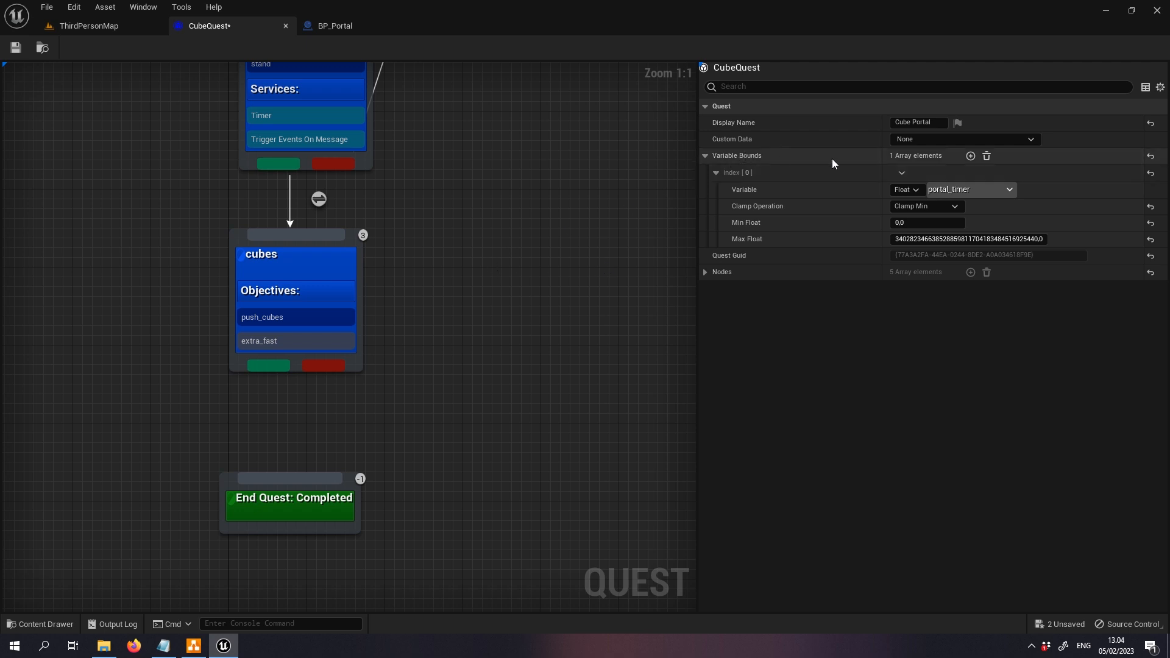
pyautogui.click(971, 156)
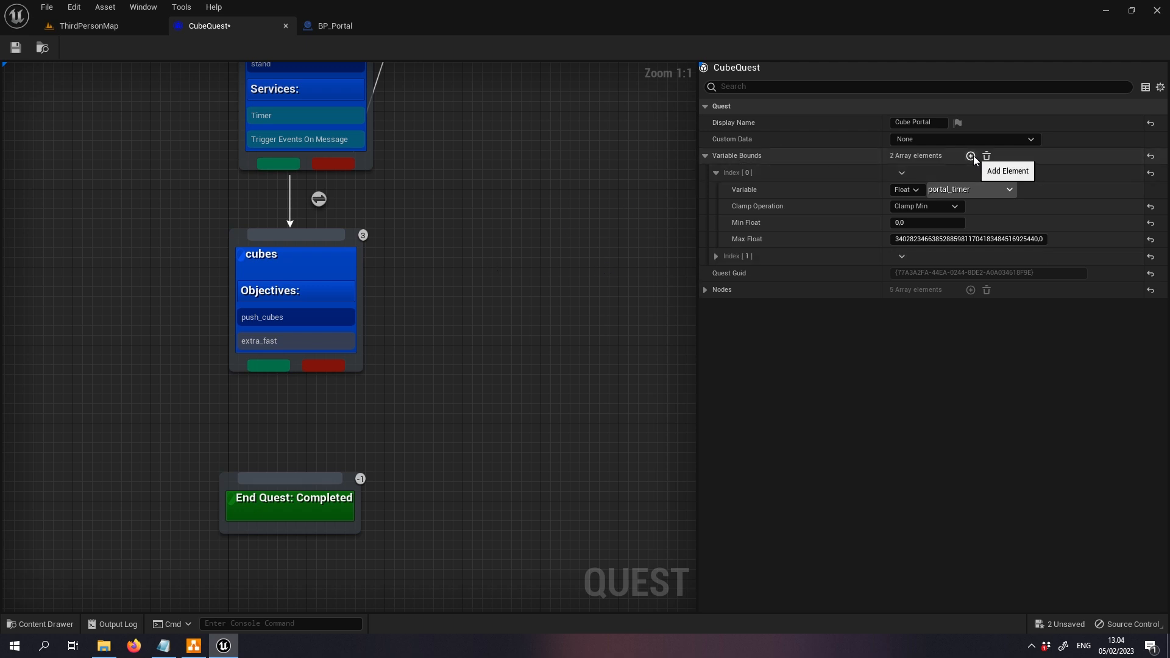
pyautogui.click(716, 256)
pyautogui.click(909, 274)
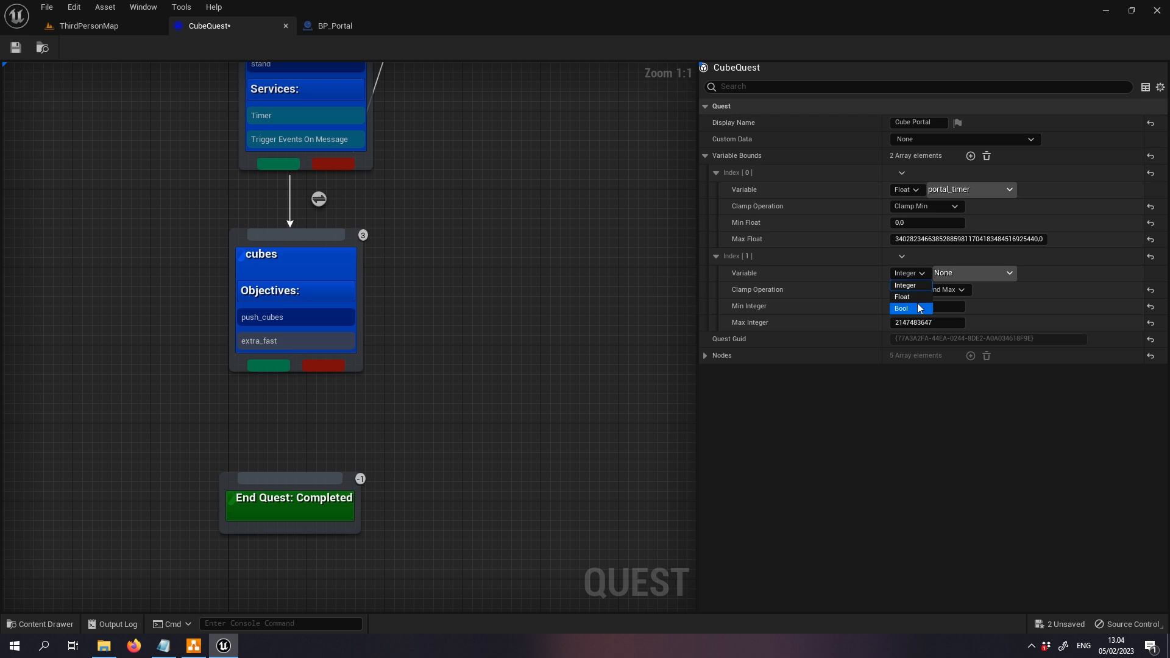
pyautogui.click(908, 298)
pyautogui.click(975, 273)
pyautogui.click(979, 309)
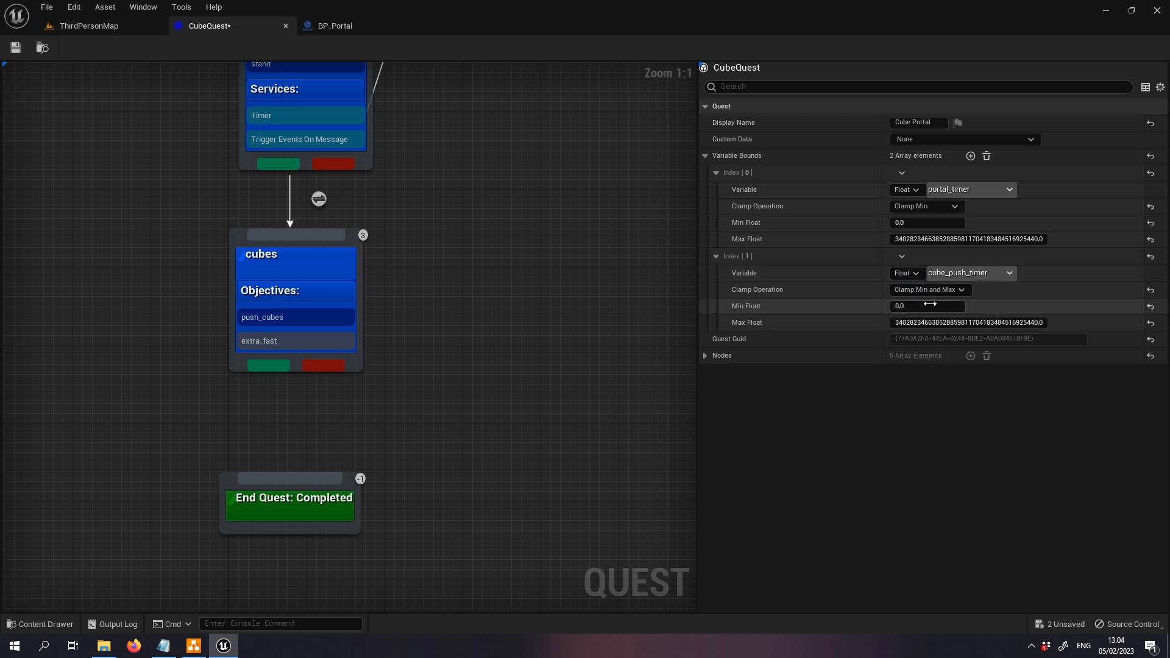
pyautogui.click(961, 290)
pyautogui.click(920, 313)
# - Add a third variable bound for integer cubes_delivered using Clamp Min and Max, with a maximum of 4
pyautogui.click(970, 155)
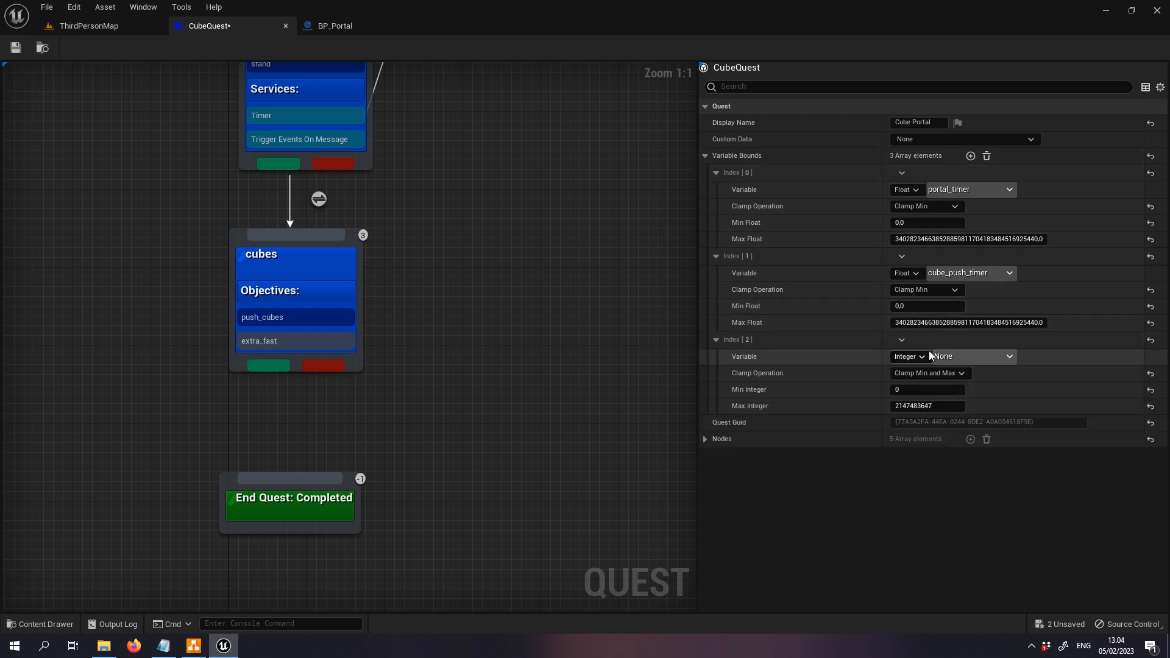
pyautogui.click(85, 26)
pyautogui.moveTo(680, 186); pyautogui.dragTo(810, 180, button='right')
pyautogui.click(217, 28)
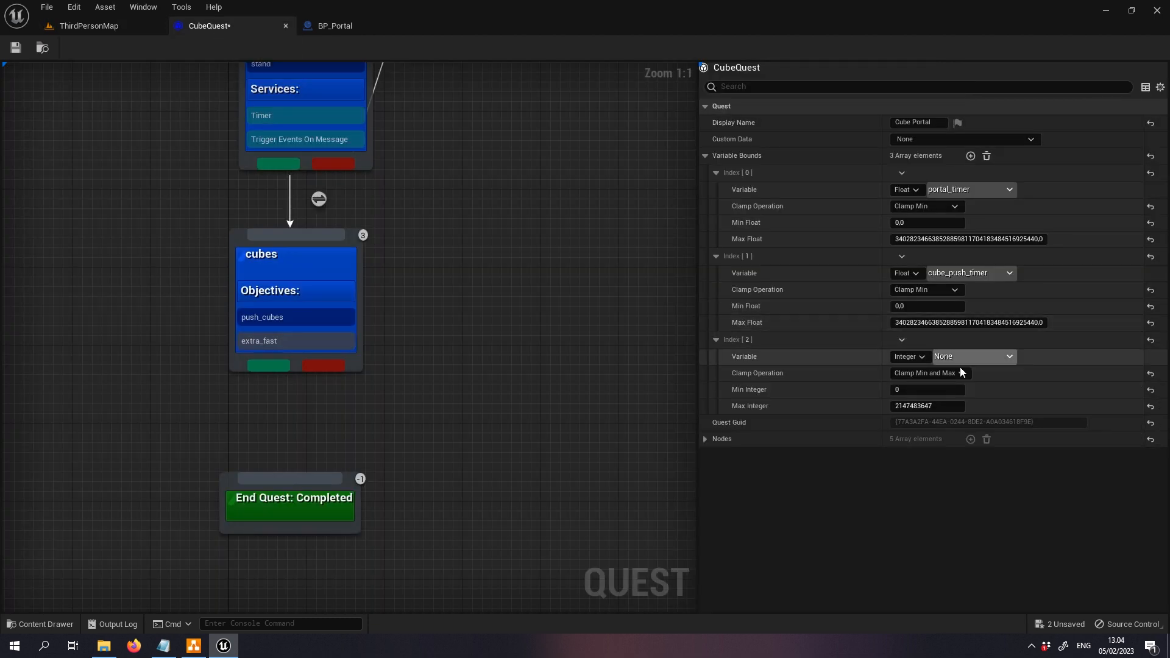
pyautogui.click(966, 357)
pyautogui.click(971, 393)
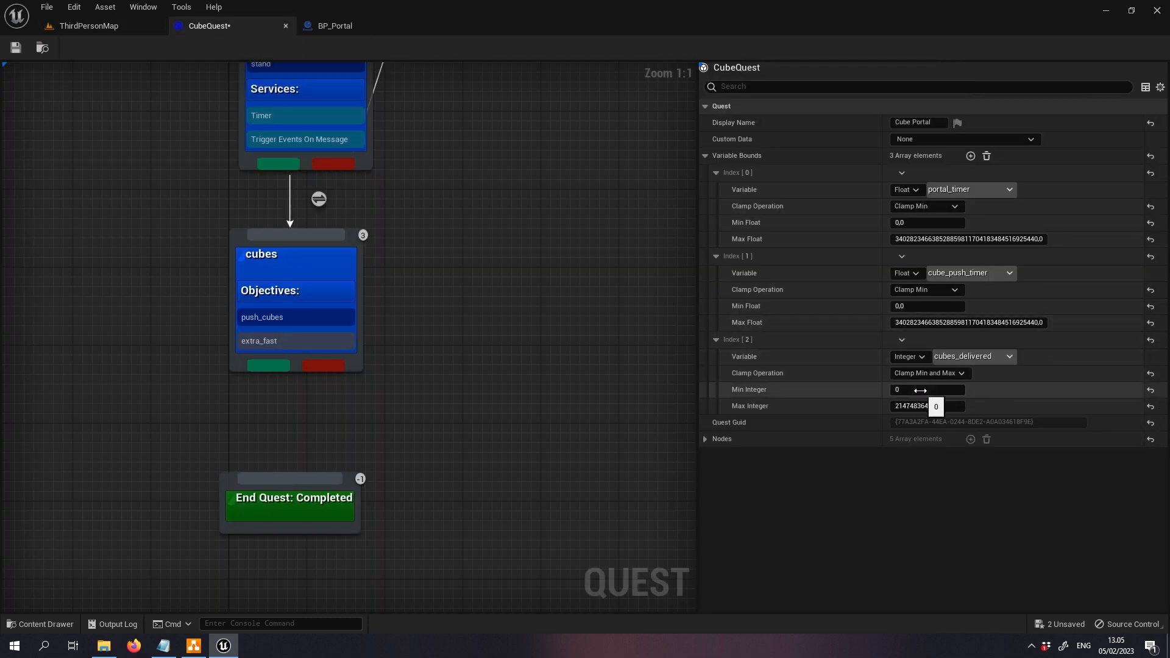
pyautogui.click(926, 374)
pyautogui.click(992, 395)
pyautogui.click(955, 406)
pyautogui.write('4')
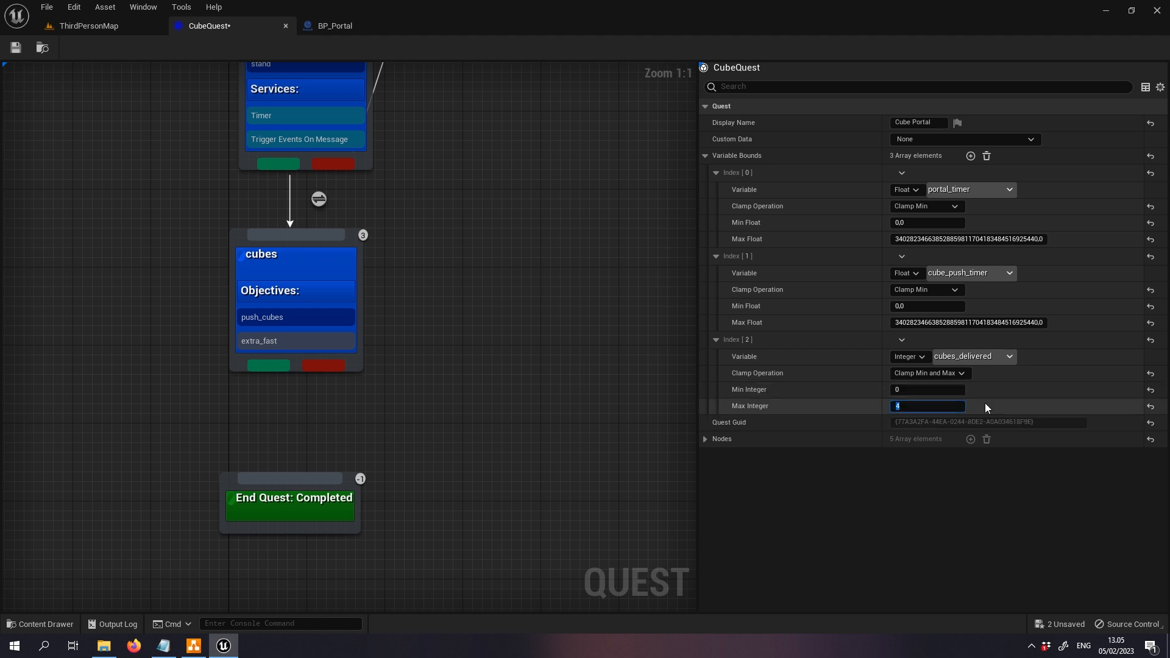
# - Add a Timer service to the cubes stage
pyautogui.moveTo(502, 365); pyautogui.dragTo(528, 243, button='right')
pyautogui.click(344, 243)
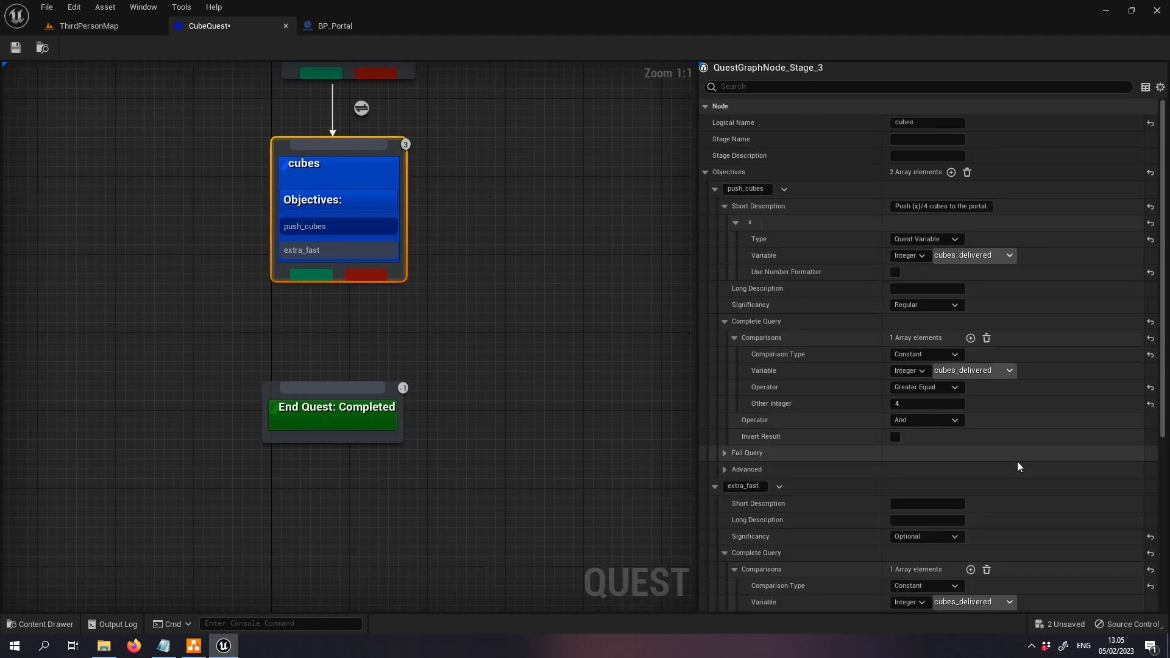
pyautogui.scroll(-5, 1022, 467)
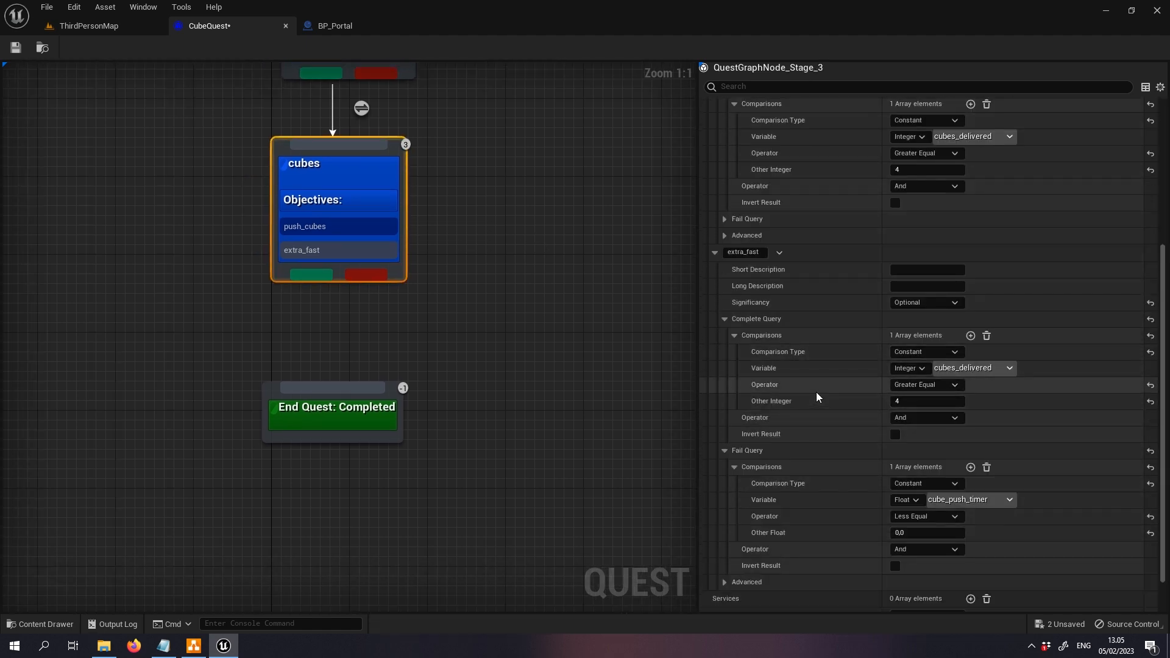
pyautogui.scroll(-2, 815, 393)
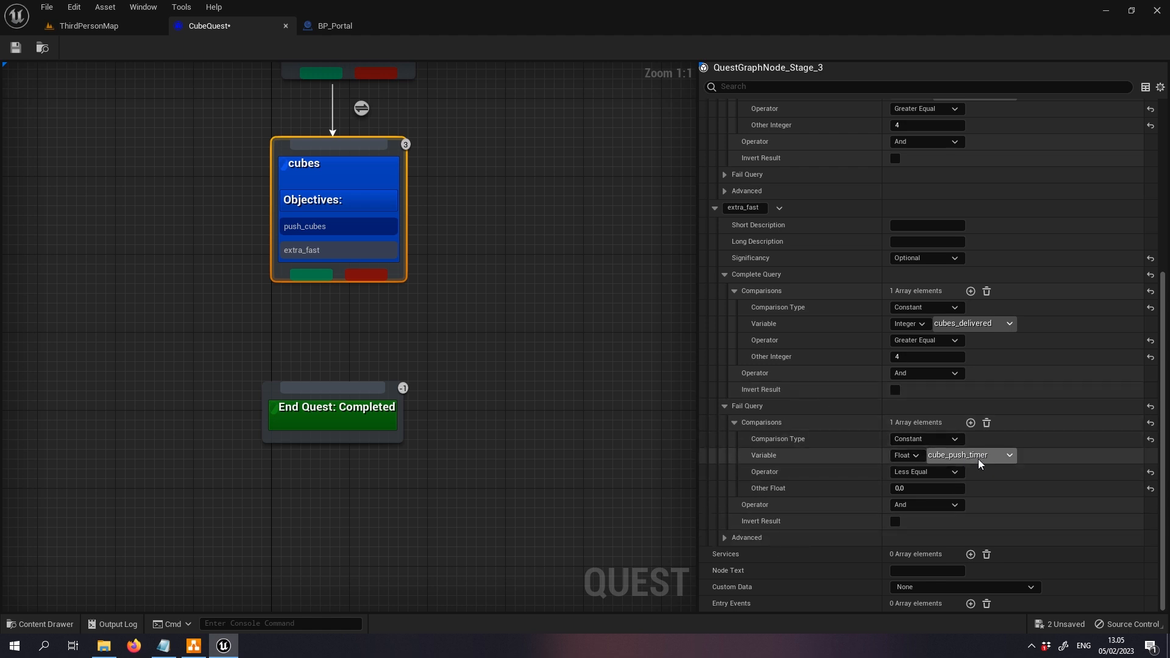
pyautogui.click(971, 553)
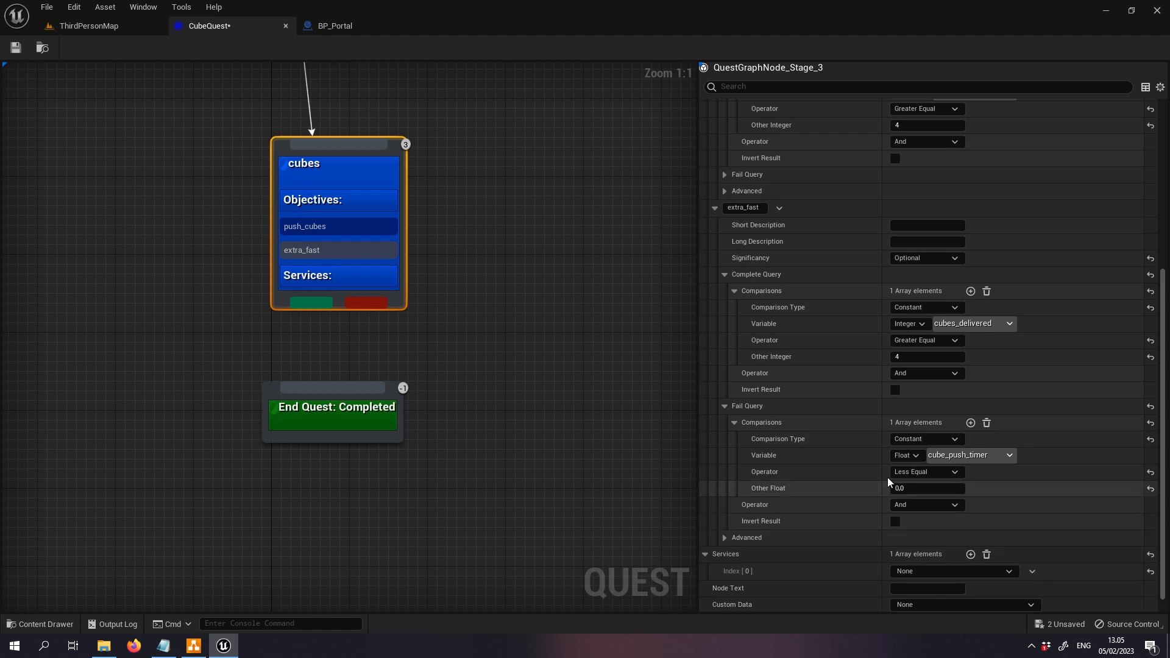
pyautogui.click(921, 553)
pyautogui.click(925, 499)
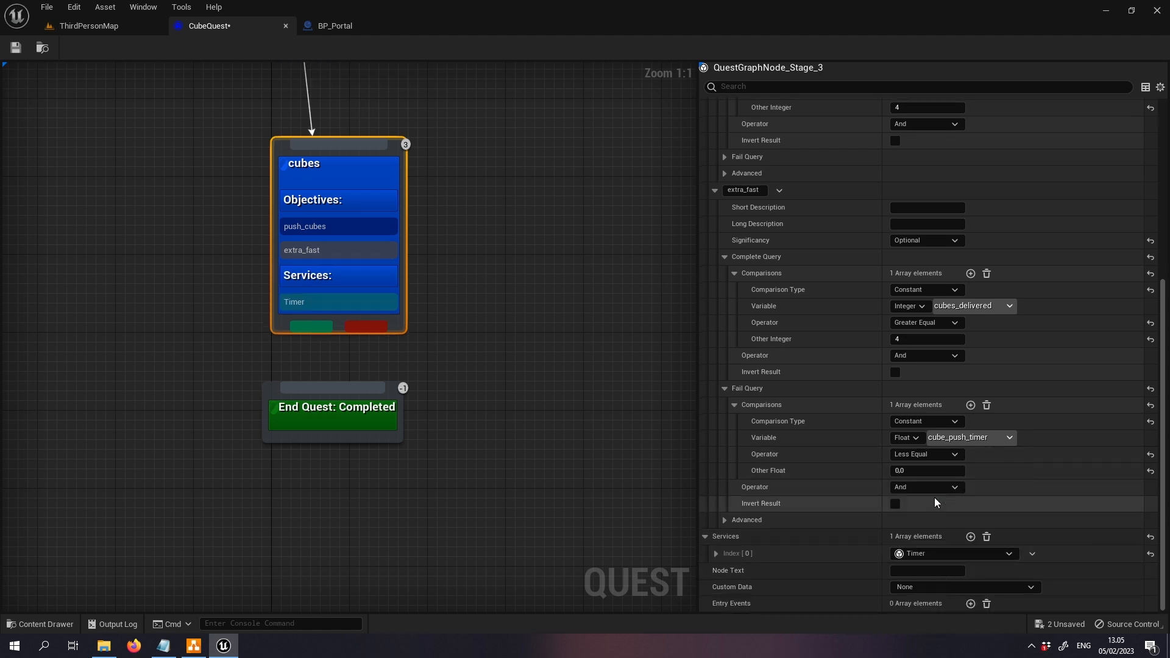
# - Configure the cubes stage's Timer service with initial time 60, speed -1 and float variable cube_push_timer
pyautogui.click(724, 554)
pyautogui.scroll(-2, 705, 533)
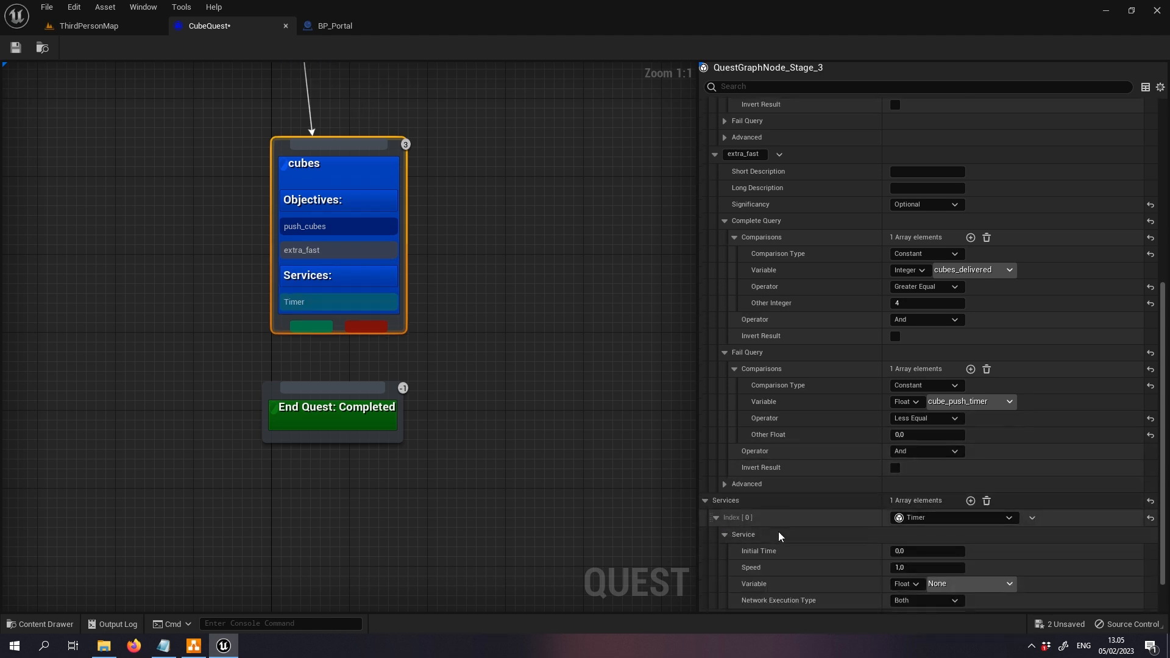
pyautogui.click(946, 517)
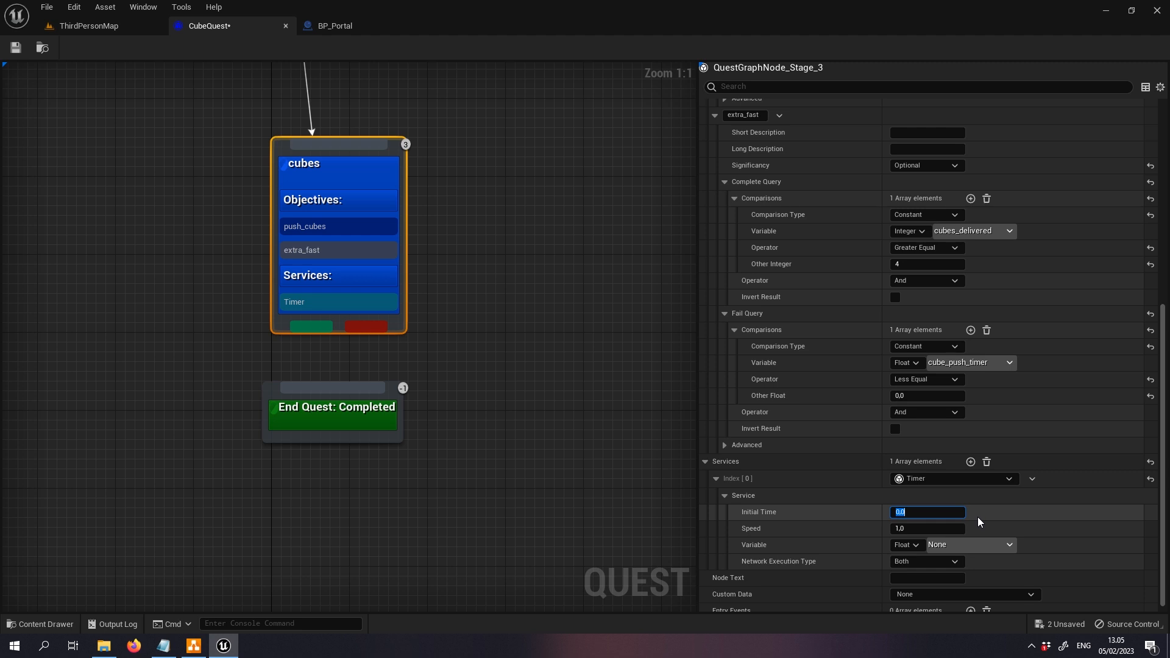
pyautogui.click(927, 529)
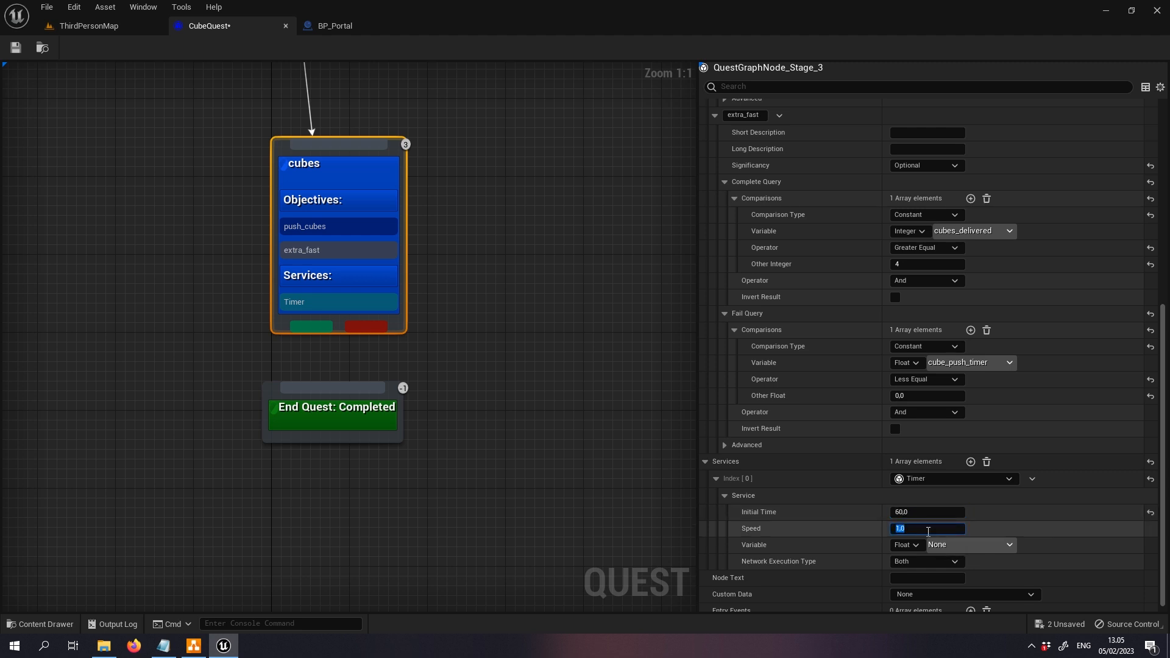
pyautogui.click(969, 544)
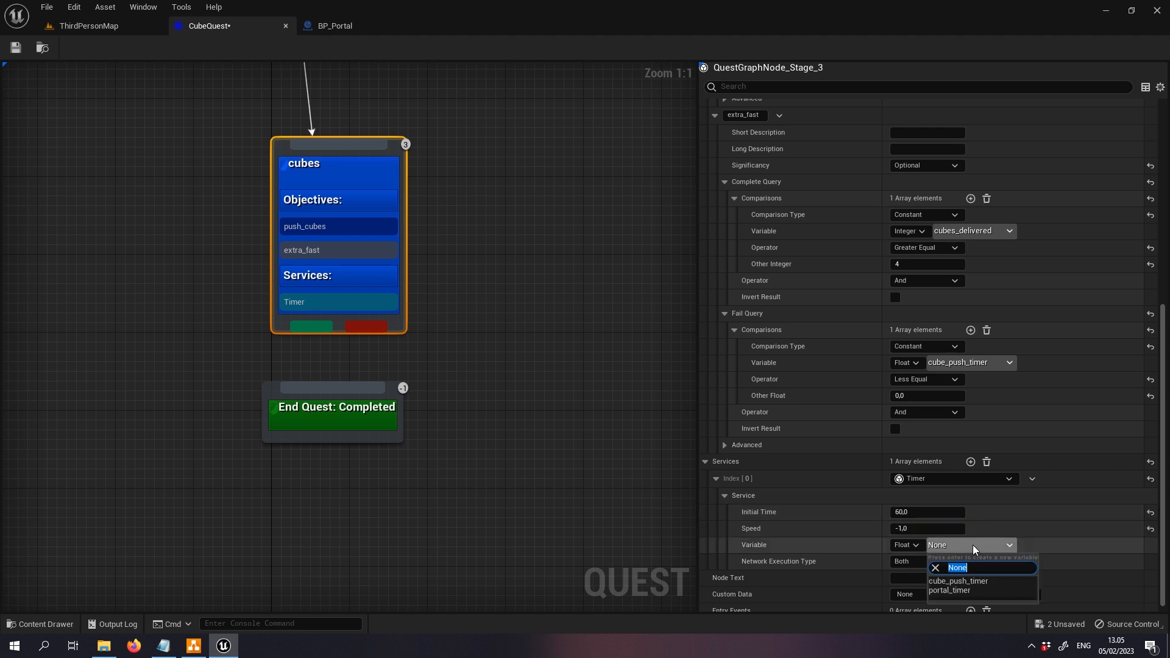
pyautogui.click(975, 582)
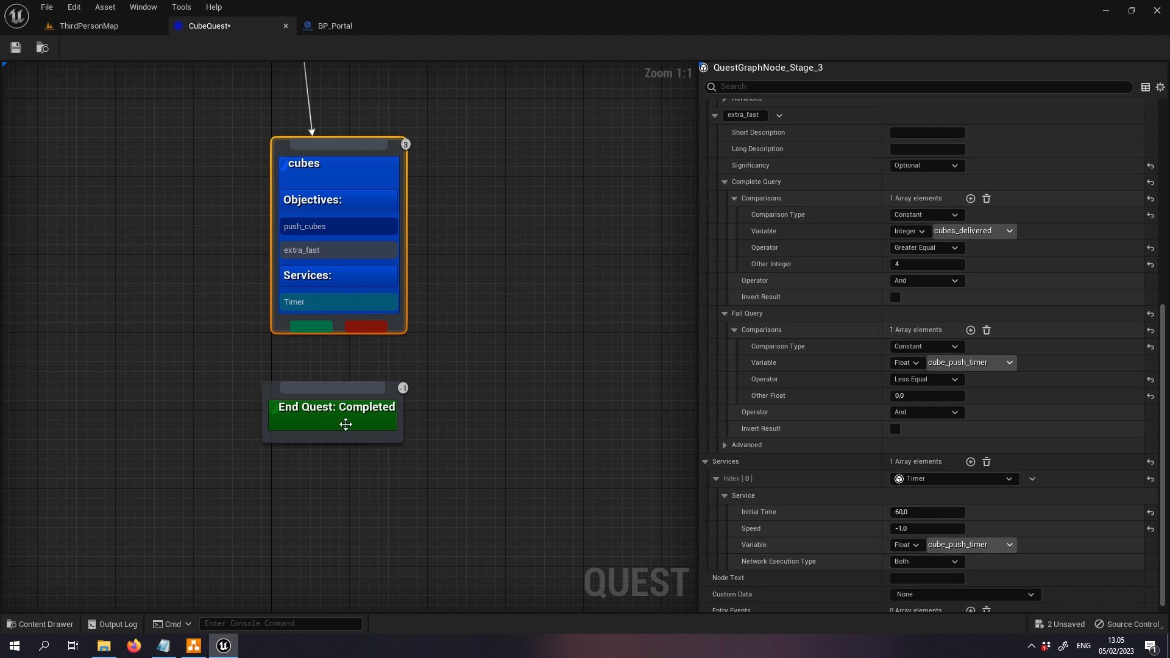
# - Move the End Quest: Completed node further below the cubes stage and collapse that stage's Services section
pyautogui.moveTo(349, 430); pyautogui.dragTo(349, 508)
pyautogui.click(368, 261)
pyautogui.moveTo(510, 233); pyautogui.dragTo(473, 346, button='right')
pyautogui.scroll(-10, 843, 404)
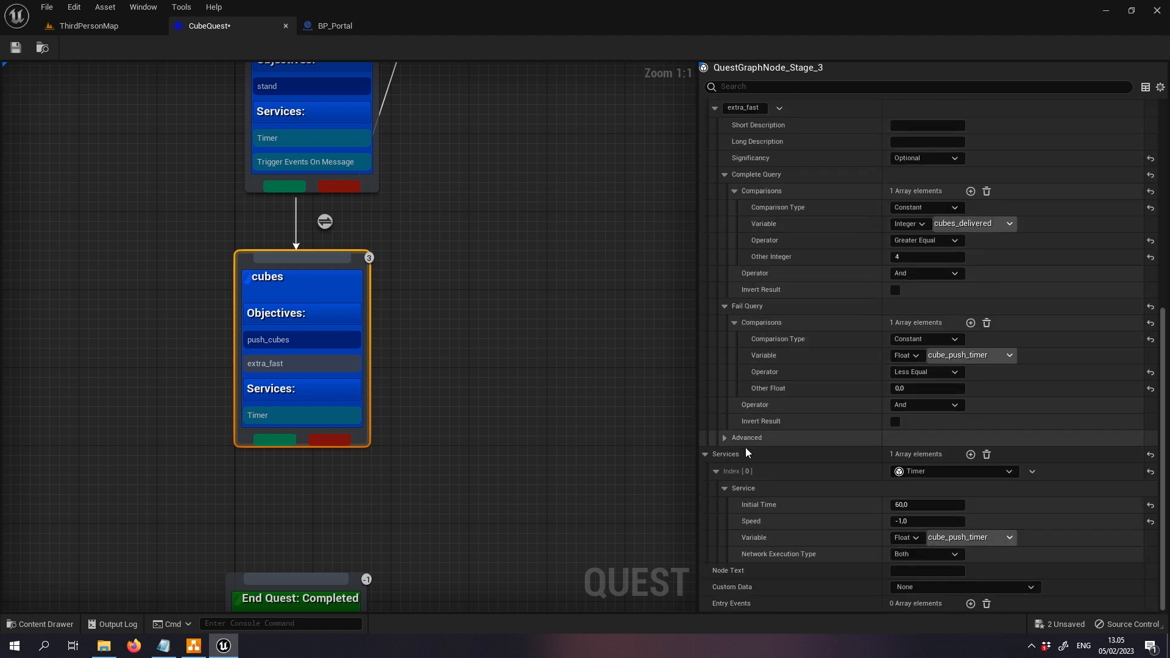
pyautogui.click(705, 454)
pyautogui.scroll(5, 755, 442)
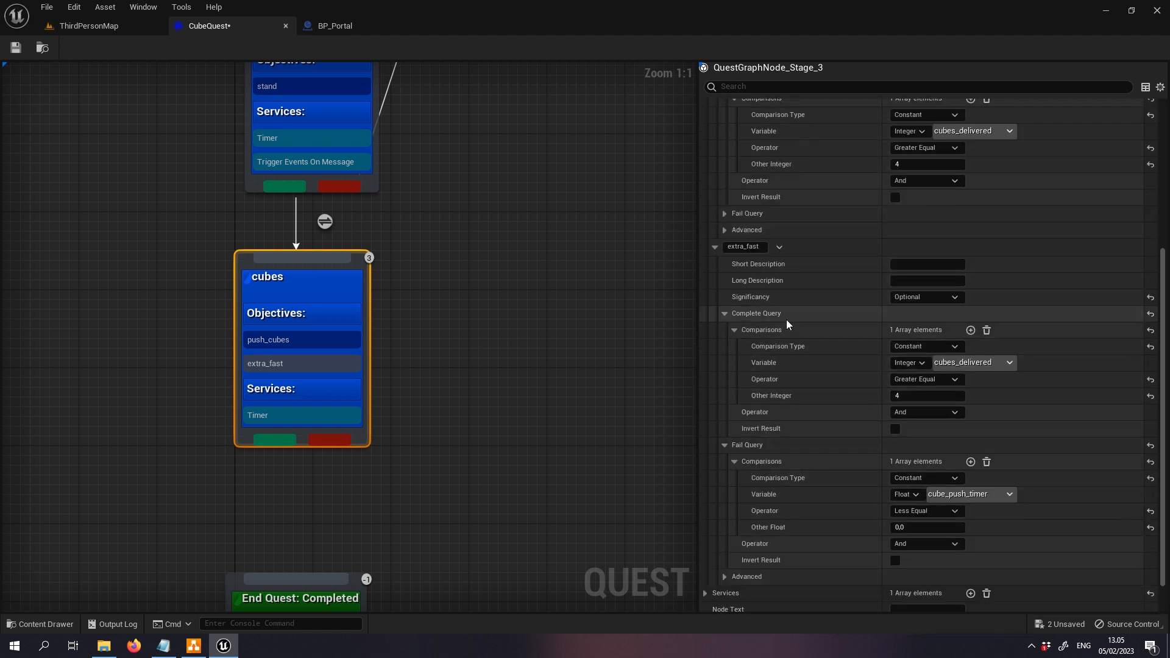
# - Add a Trigger Events On Message service to the cubes stage, alongside its Timer service
pyautogui.click(714, 247)
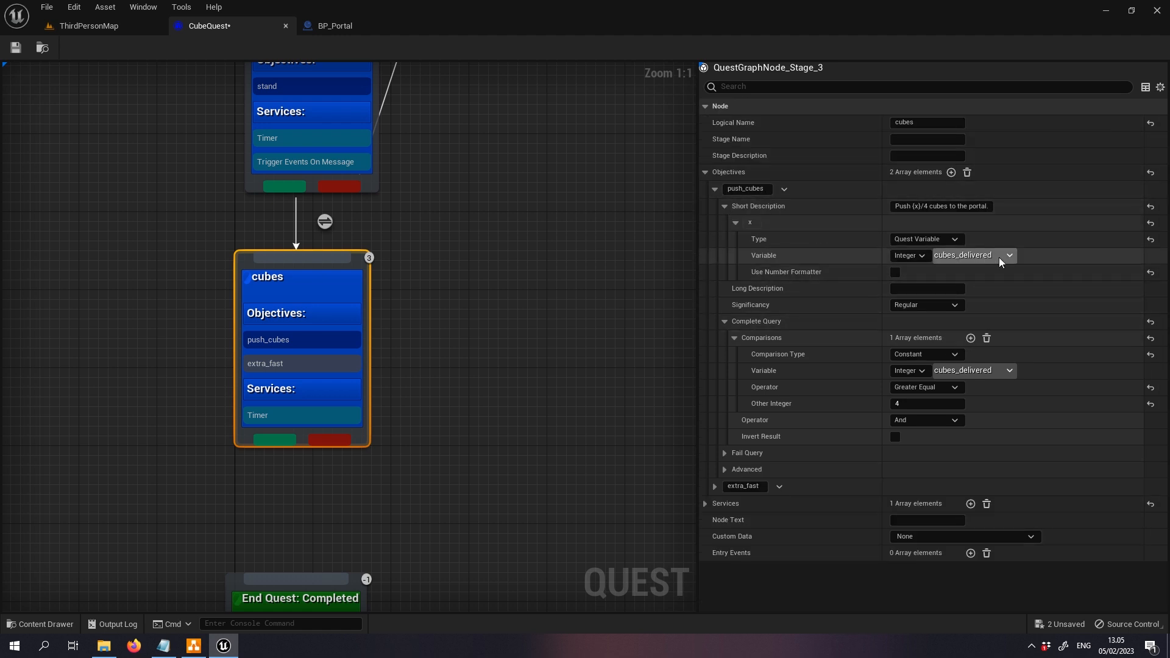
pyautogui.click(707, 503)
pyautogui.click(717, 521)
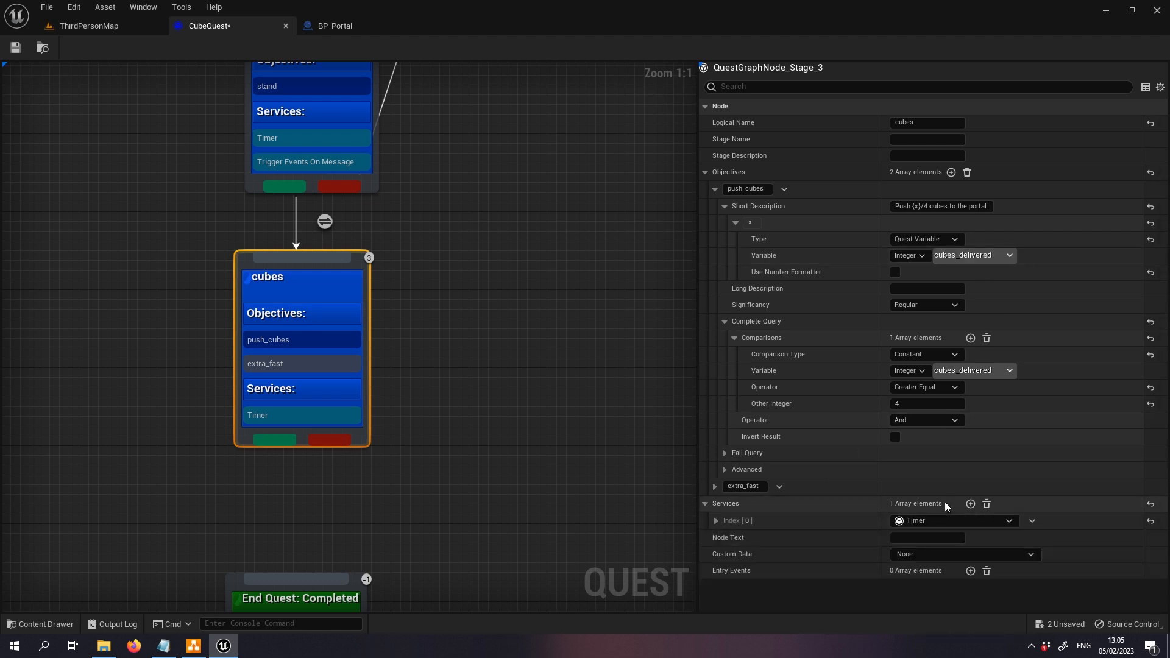
pyautogui.click(970, 504)
pyautogui.click(938, 538)
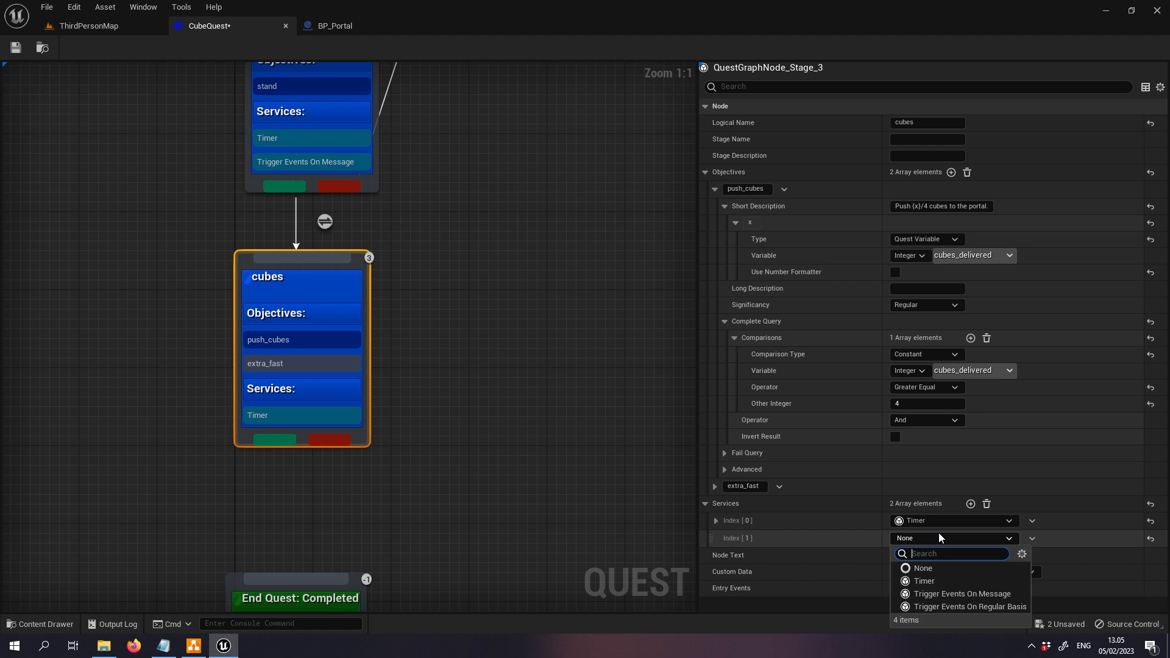
pyautogui.click(1003, 594)
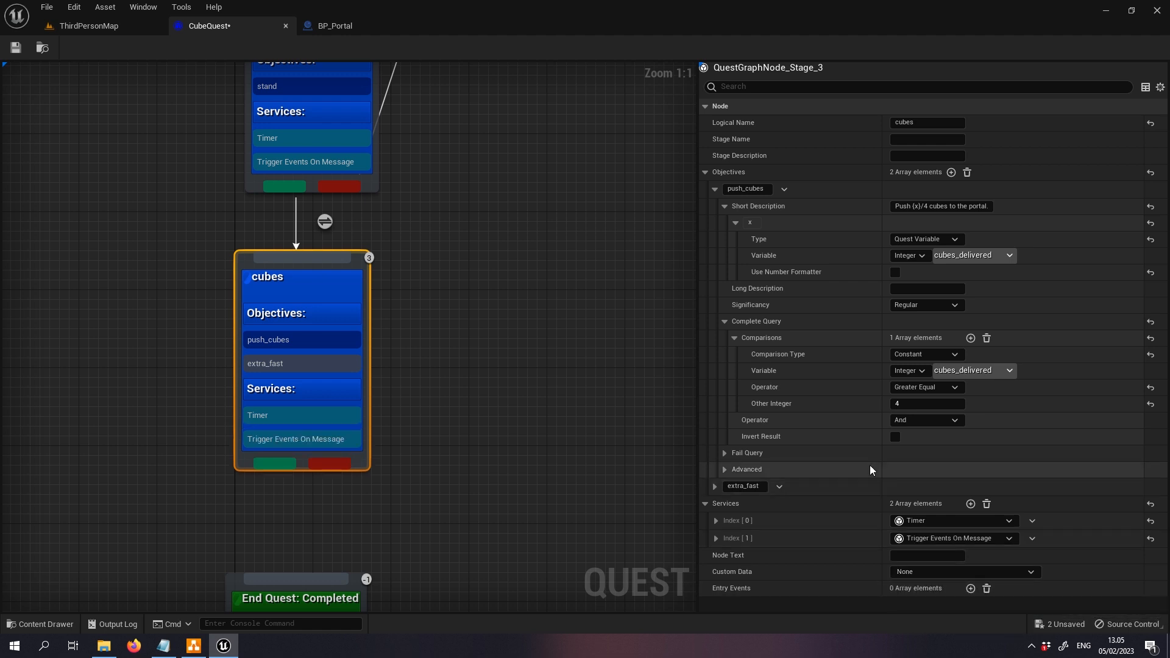
# - Create the gameplay tag QuestMessage.CubeQuest.CubeDelivered as the message the cubes stage's Trigger Events On Message service listens to
pyautogui.click(716, 538)
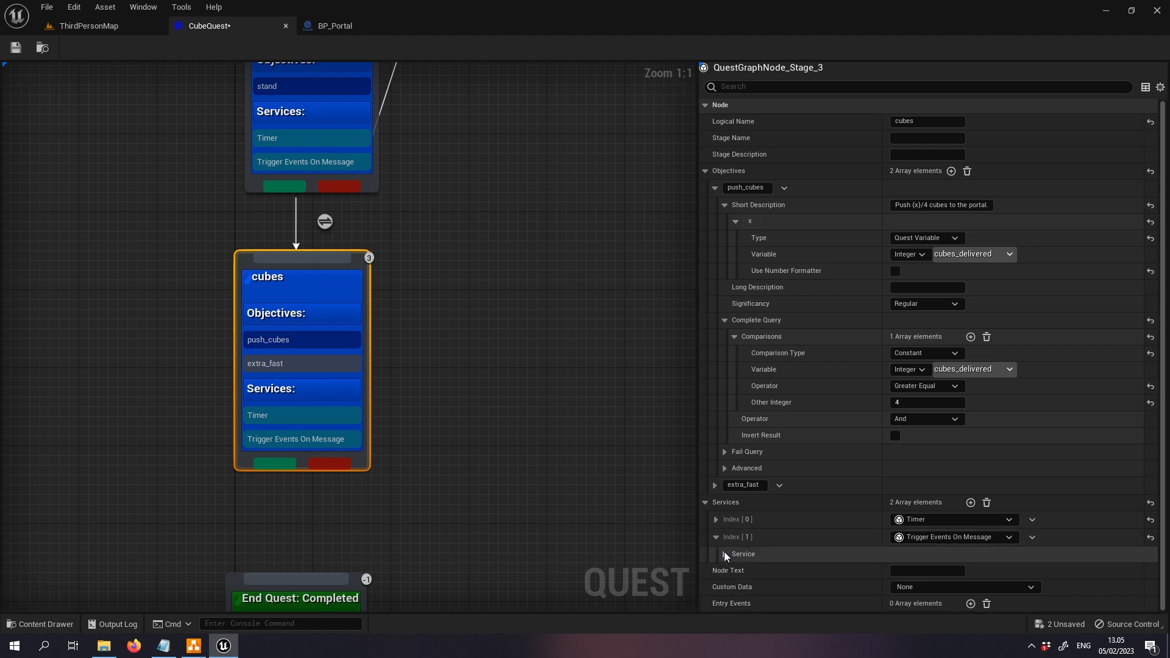
pyautogui.scroll(-2, 903, 535)
pyautogui.click(904, 521)
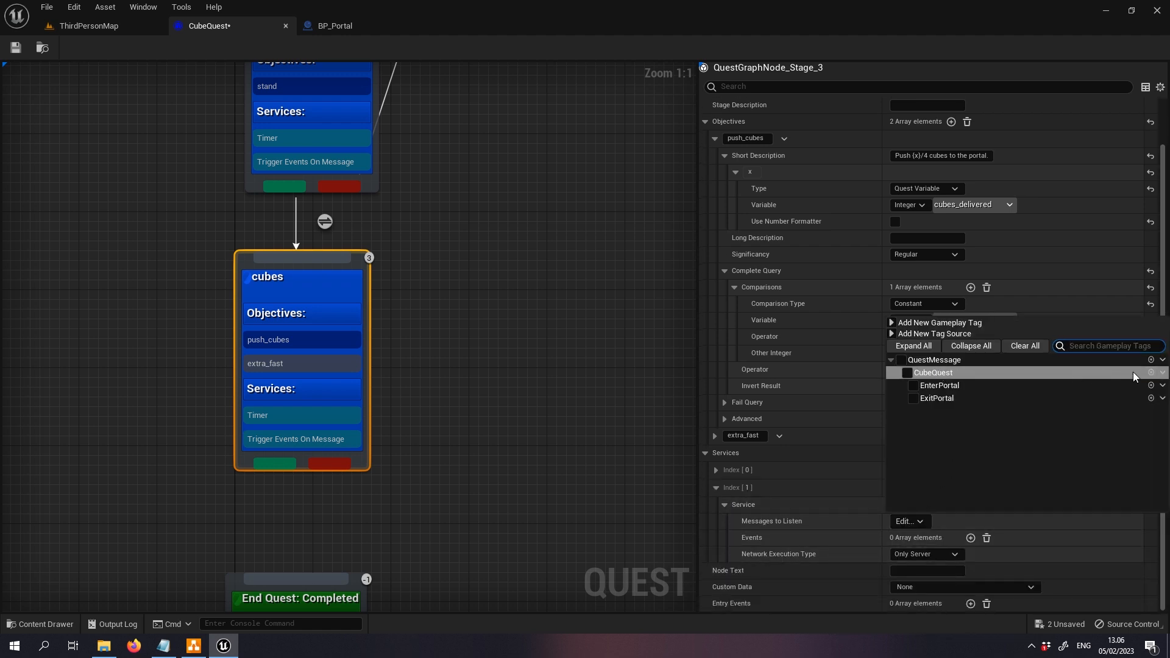
pyautogui.click(1152, 373)
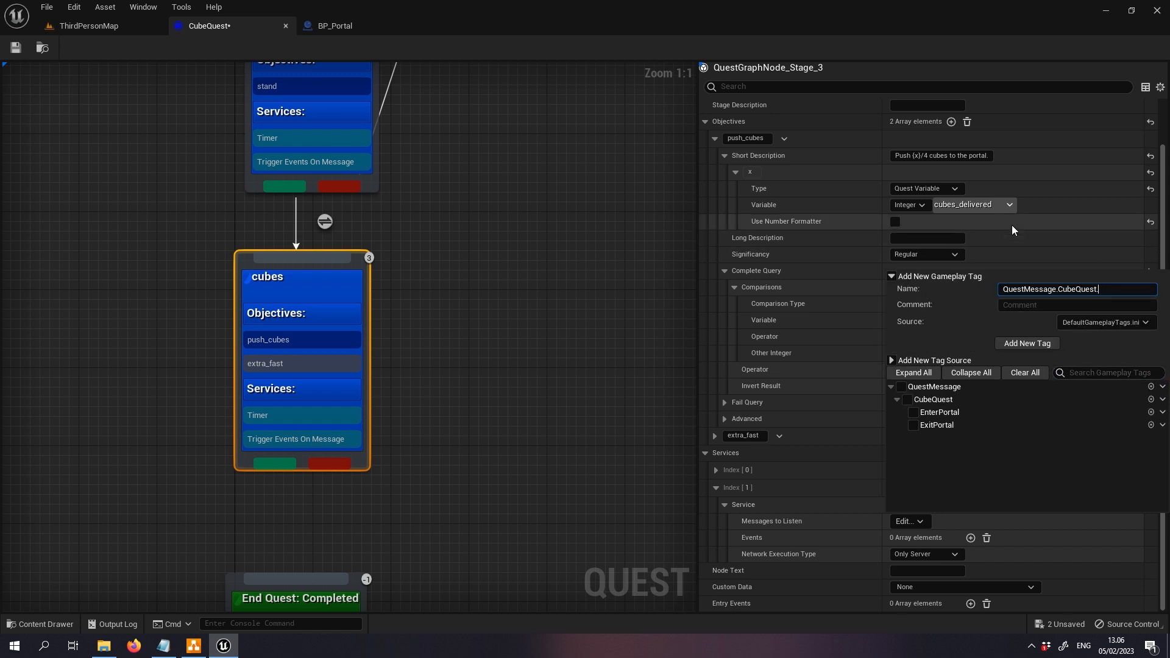
pyautogui.write('CubeDelivered')
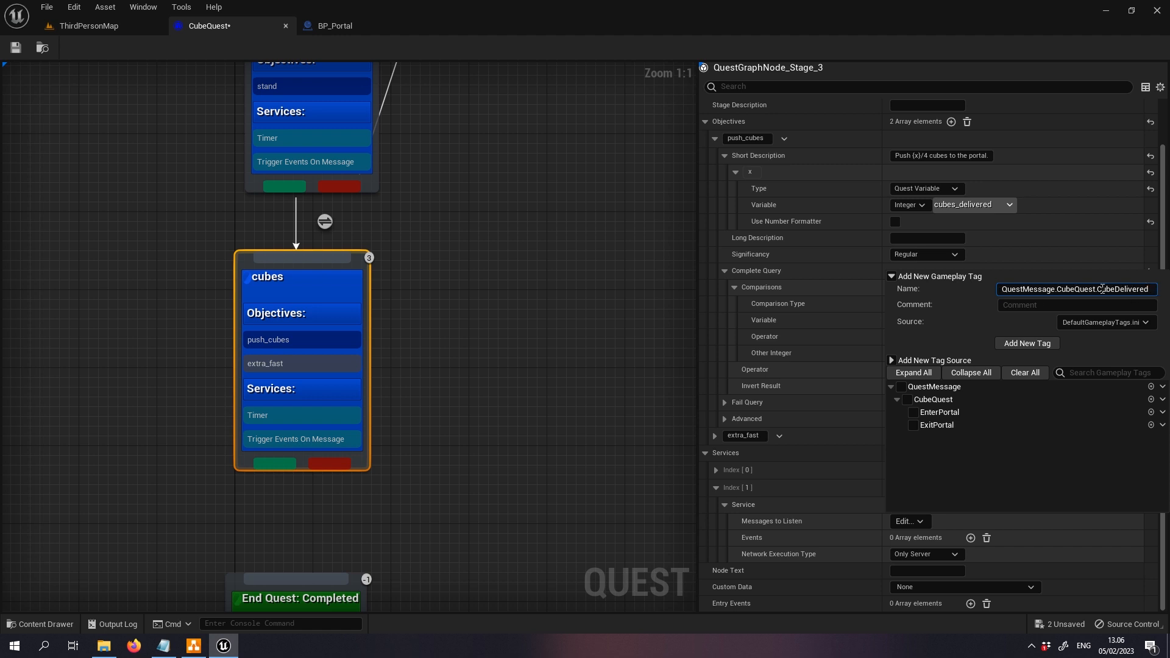
pyautogui.click(1047, 344)
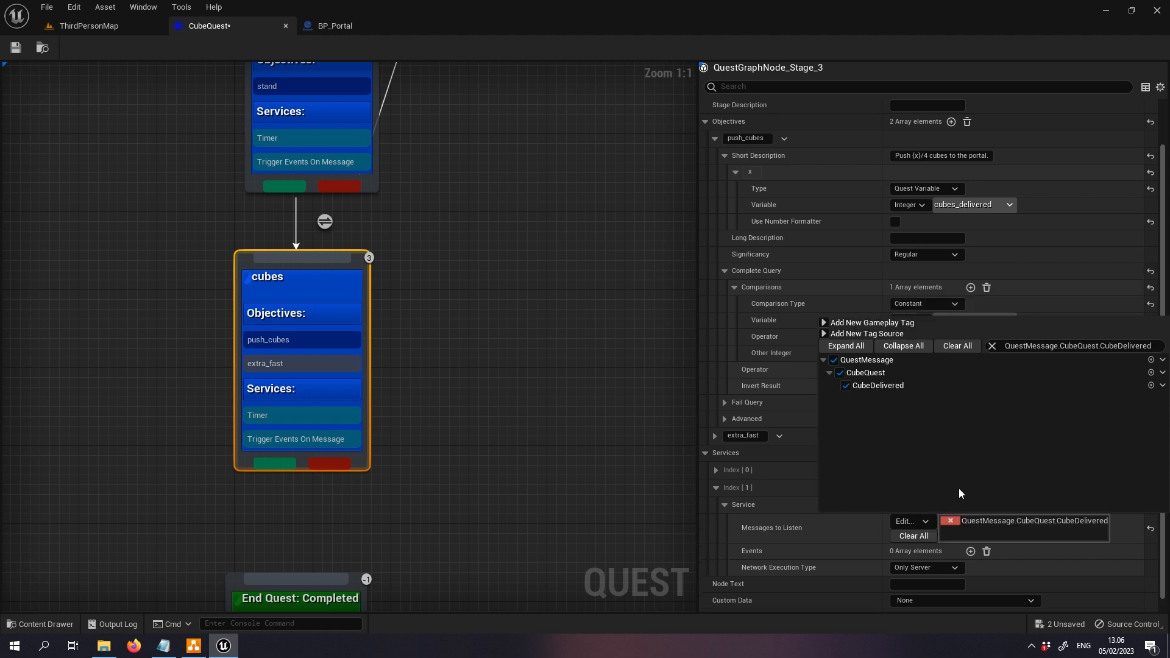
pyautogui.click(875, 551)
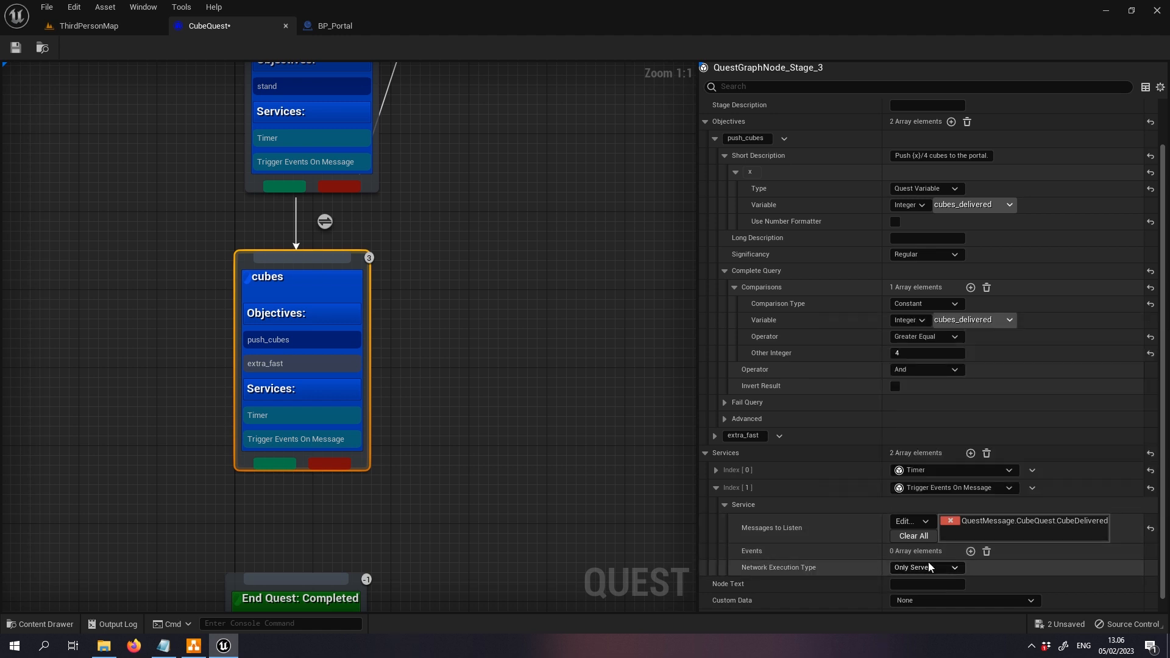
# - Add a Set Variable event to the message service, targeting the integer variable cubes_delivered
pyautogui.click(970, 551)
pyautogui.scroll(-2, 843, 480)
pyautogui.click(912, 537)
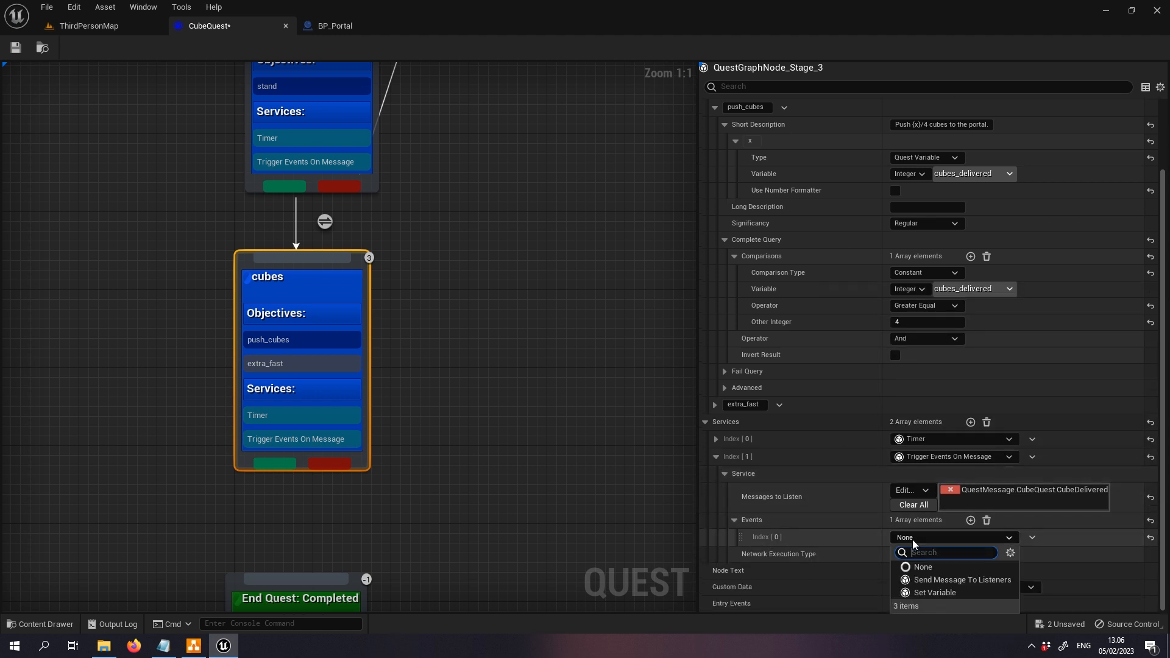
pyautogui.click(923, 592)
pyautogui.click(747, 538)
pyautogui.scroll(-1, 756, 538)
pyautogui.click(757, 537)
pyautogui.scroll(-5, 759, 536)
pyautogui.click(975, 476)
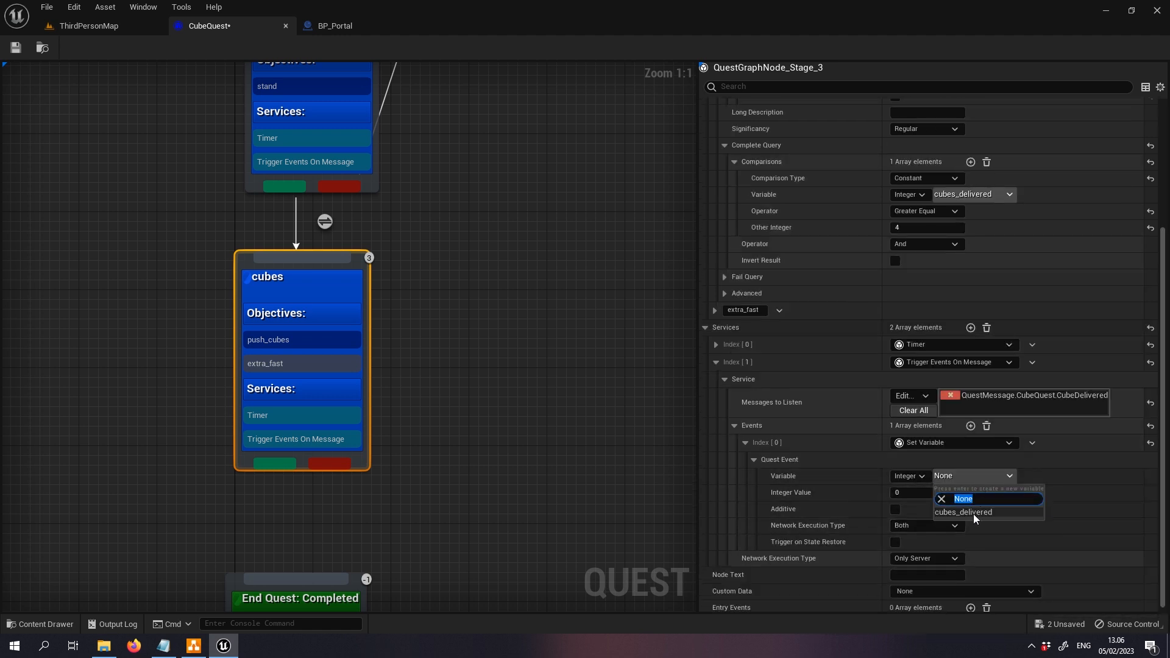
pyautogui.click(973, 512)
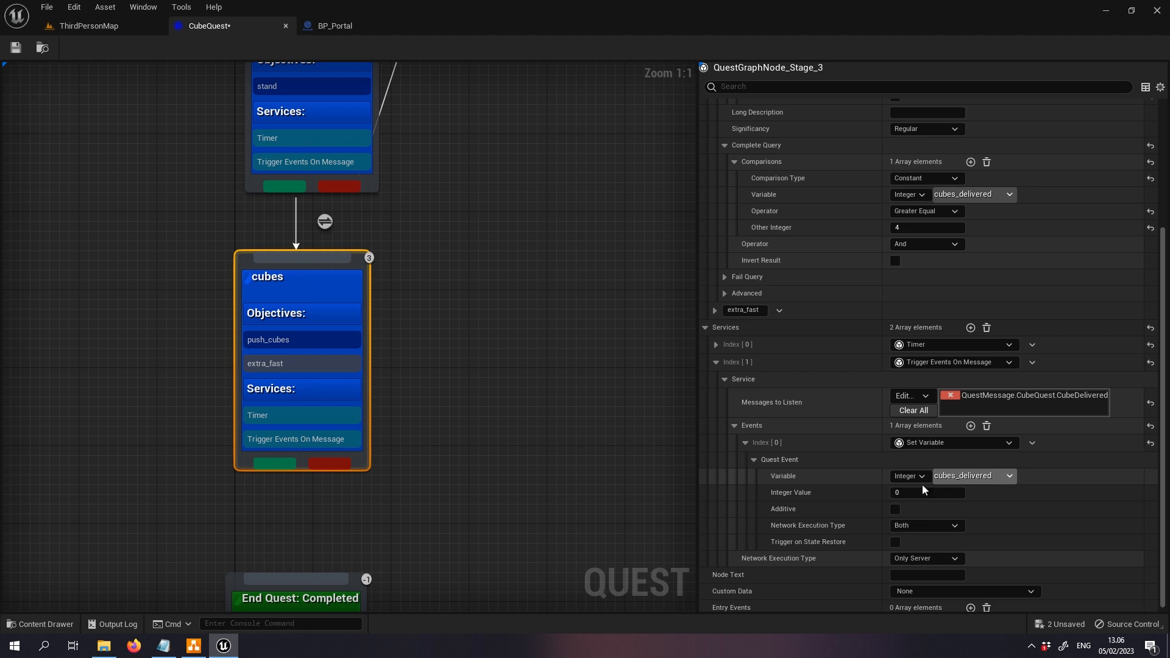
# - Make the cubes_delivered event additive with an integer value of 1 and save the quest
pyautogui.scroll(-1, 985, 493)
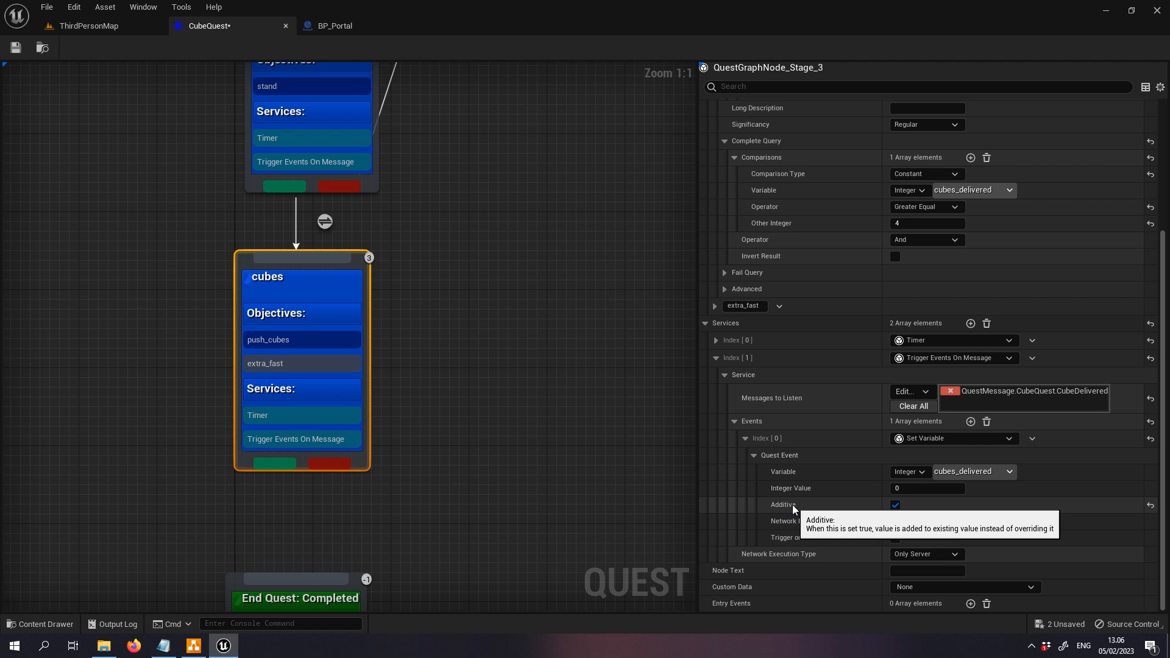
pyautogui.click(950, 488)
pyautogui.write('1')
pyautogui.press('Return')
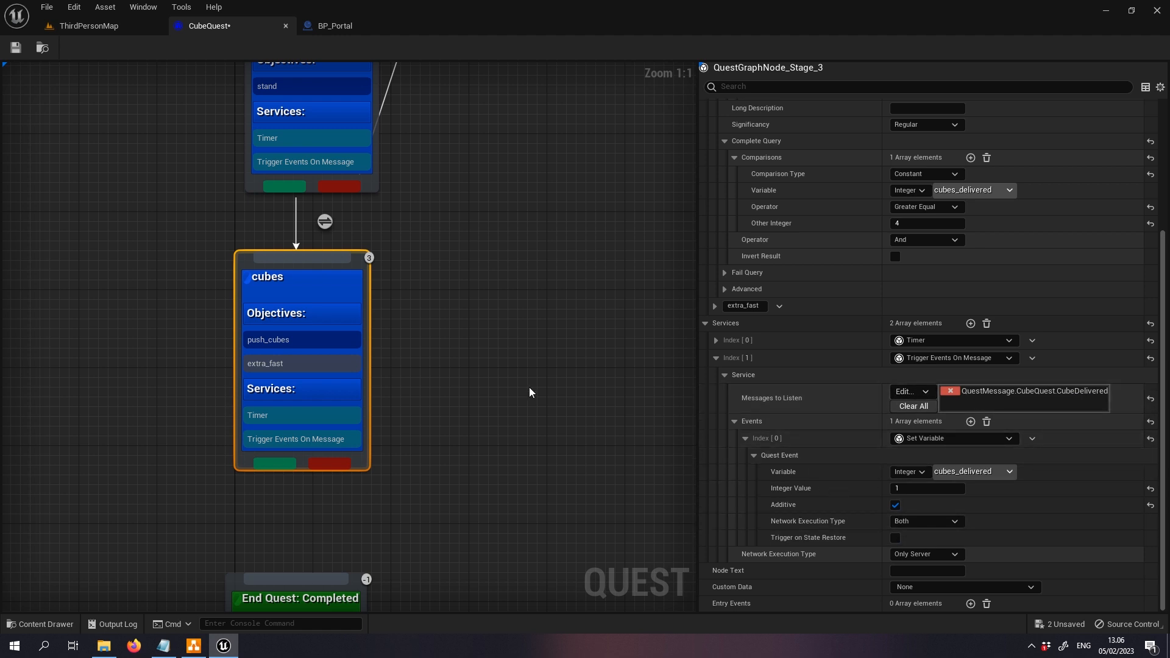
pyautogui.click(16, 49)
# - In the BP_Portal event graph, add a Broadcast Quest Message node executed after the quest cube's Destroy Actor node
pyautogui.click(337, 27)
pyautogui.moveTo(422, 197); pyautogui.dragTo(845, 205, button='right')
pyautogui.moveTo(582, 201); pyautogui.dragTo(486, 447, button='right')
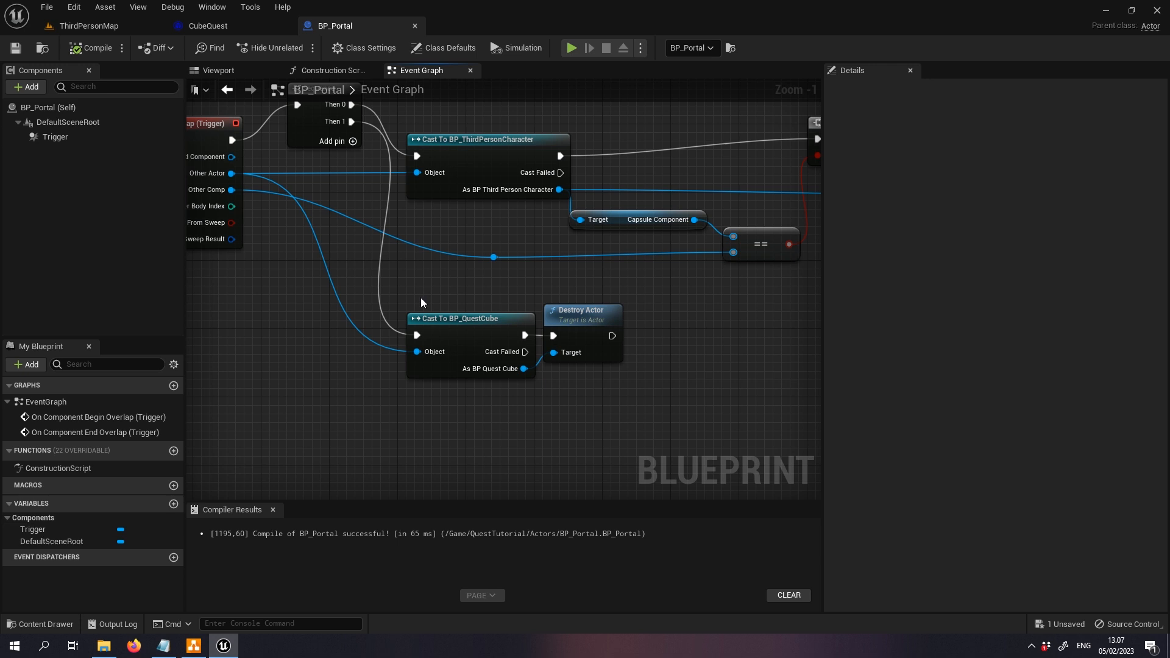
pyautogui.moveTo(658, 300); pyautogui.dragTo(551, 289, button='right')
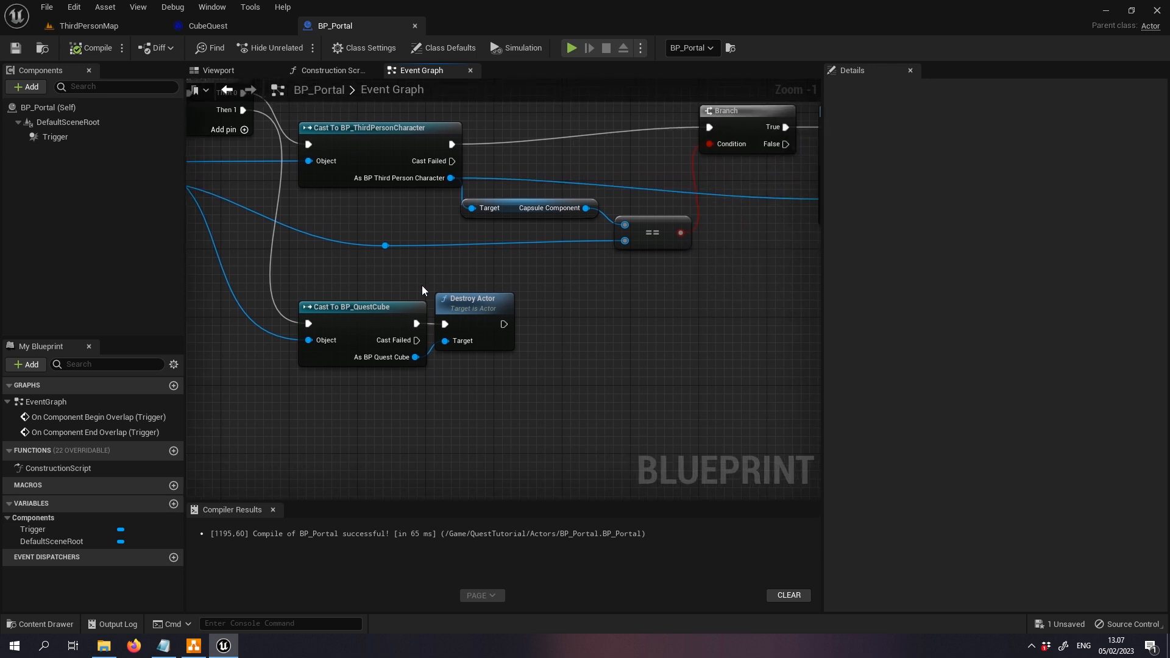
pyautogui.moveTo(506, 323); pyautogui.dragTo(445, 344, button='right')
pyautogui.moveTo(318, 343); pyautogui.dragTo(360, 338)
pyautogui.write('broad')
pyautogui.press('Return')
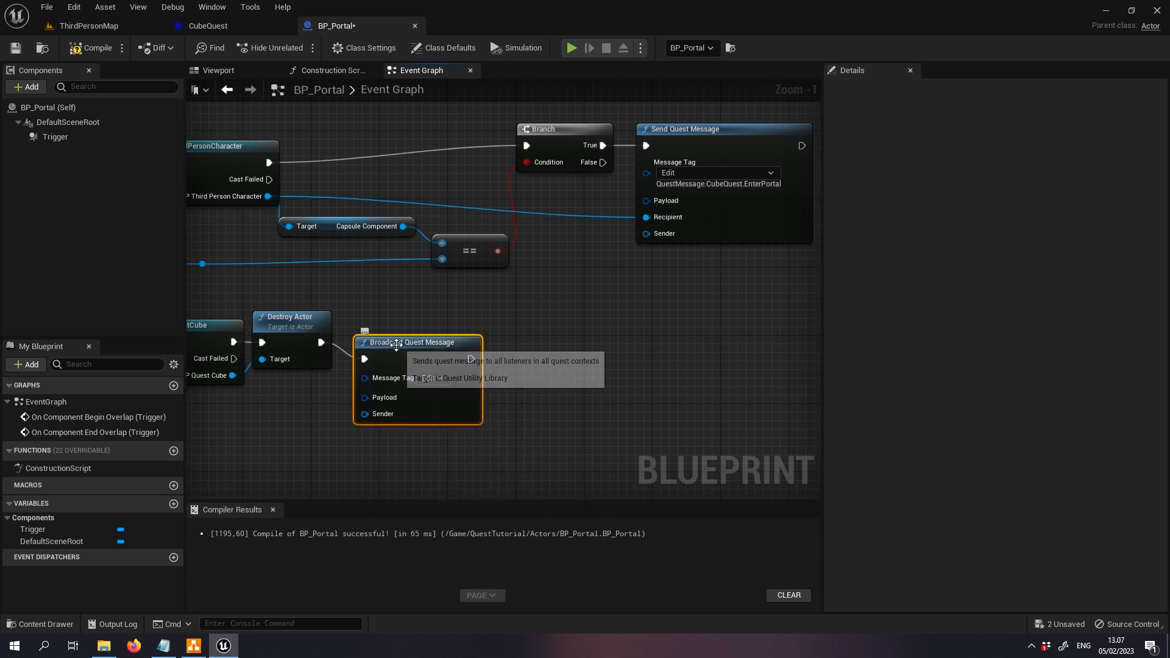
# - Set the Broadcast Quest Message node's tag to QuestMessage.CubeQuest.CubeDelivered and save the BP_Portal blueprint
pyautogui.click(439, 362)
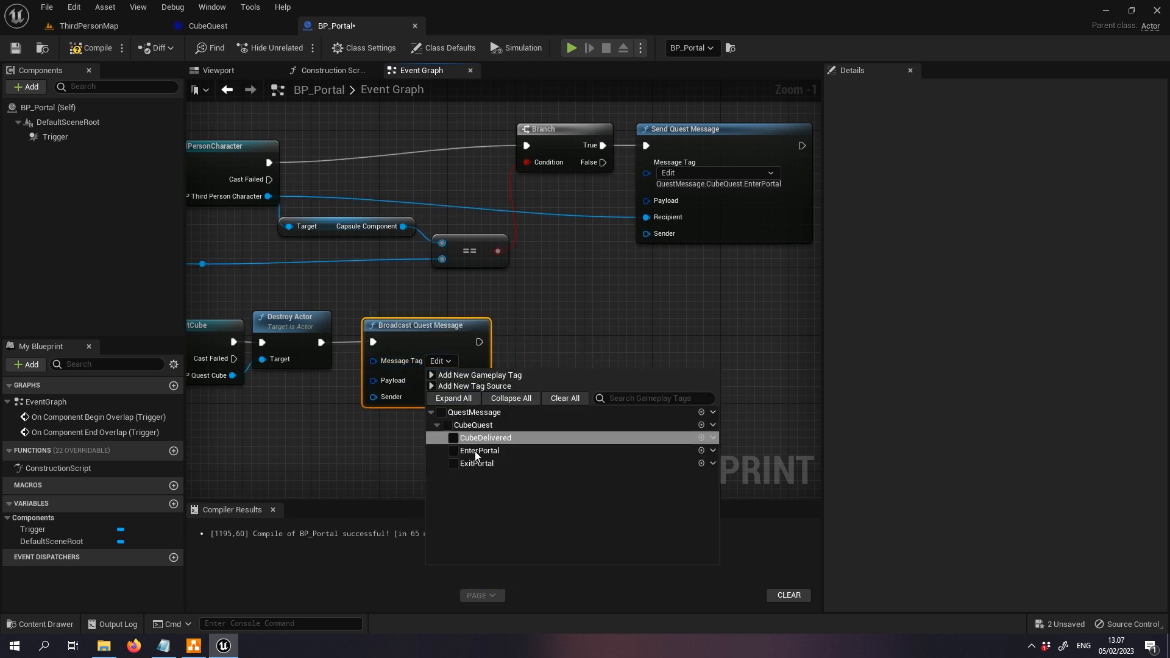
pyautogui.click(455, 437)
pyautogui.click(360, 455)
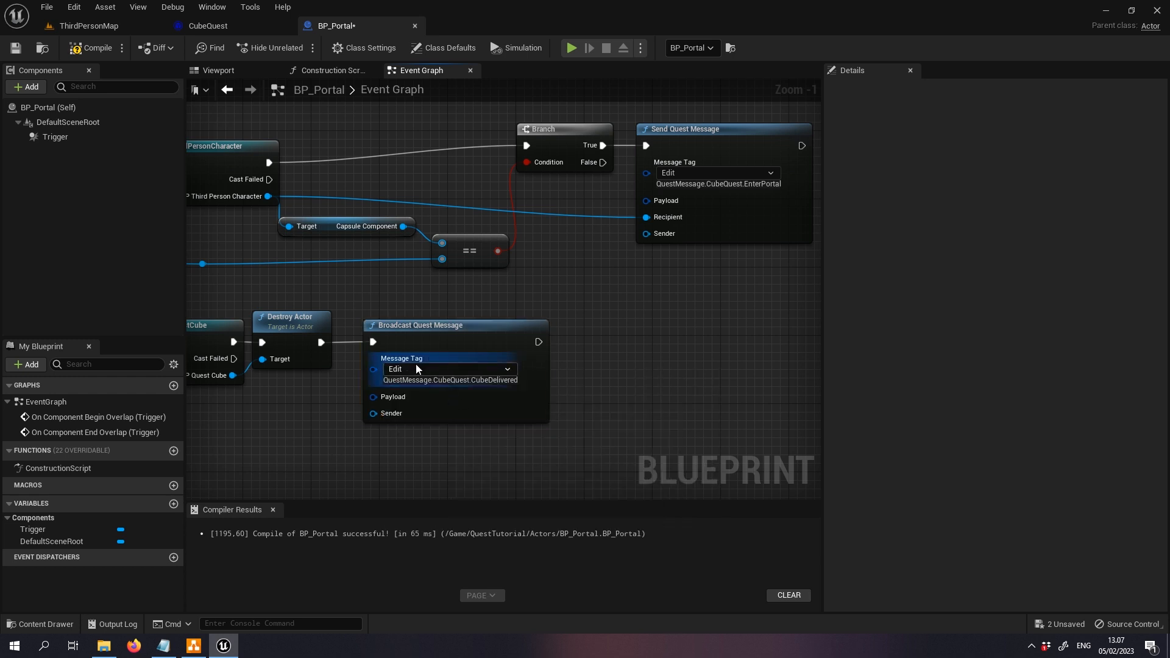
pyautogui.moveTo(302, 422); pyautogui.dragTo(624, 461, button='right')
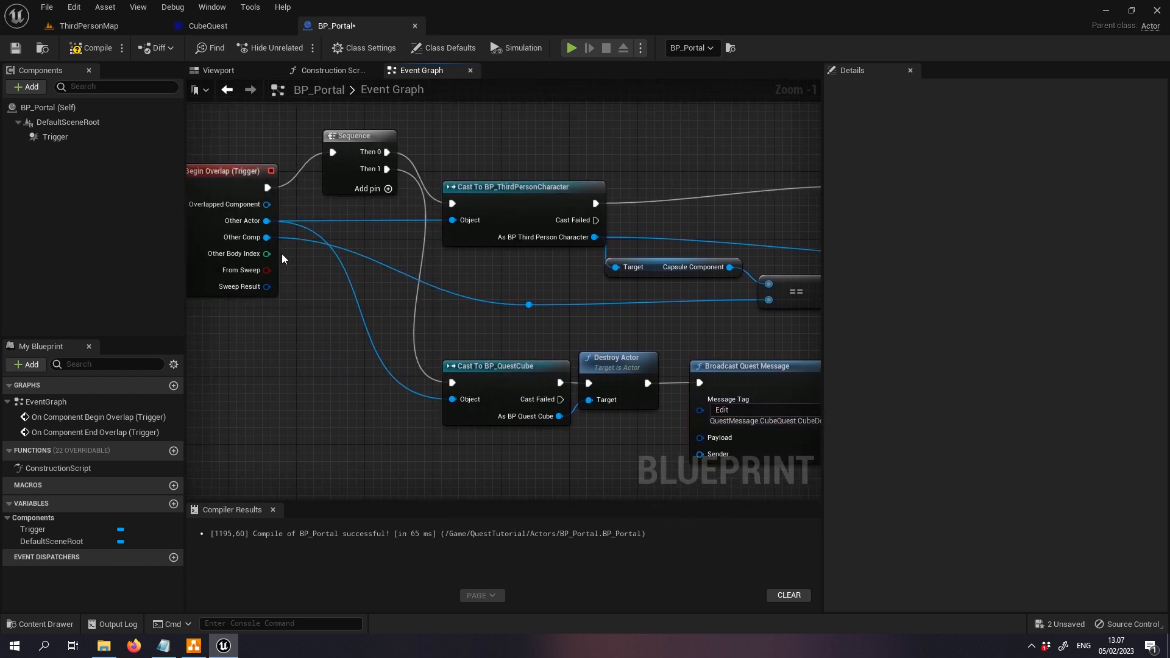
pyautogui.moveTo(595, 389); pyautogui.dragTo(401, 356, button='right')
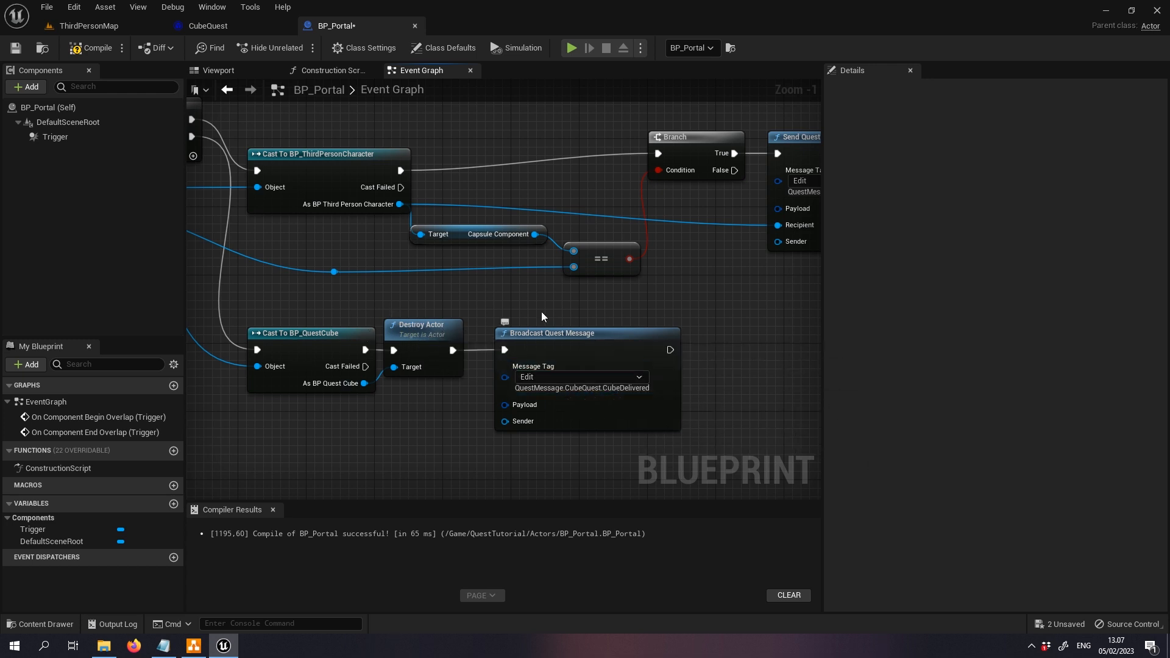
pyautogui.click(18, 49)
# - Back in the CubeQuest graph, move the End Quest: Completed node slightly further below the cubes stage
pyautogui.click(221, 32)
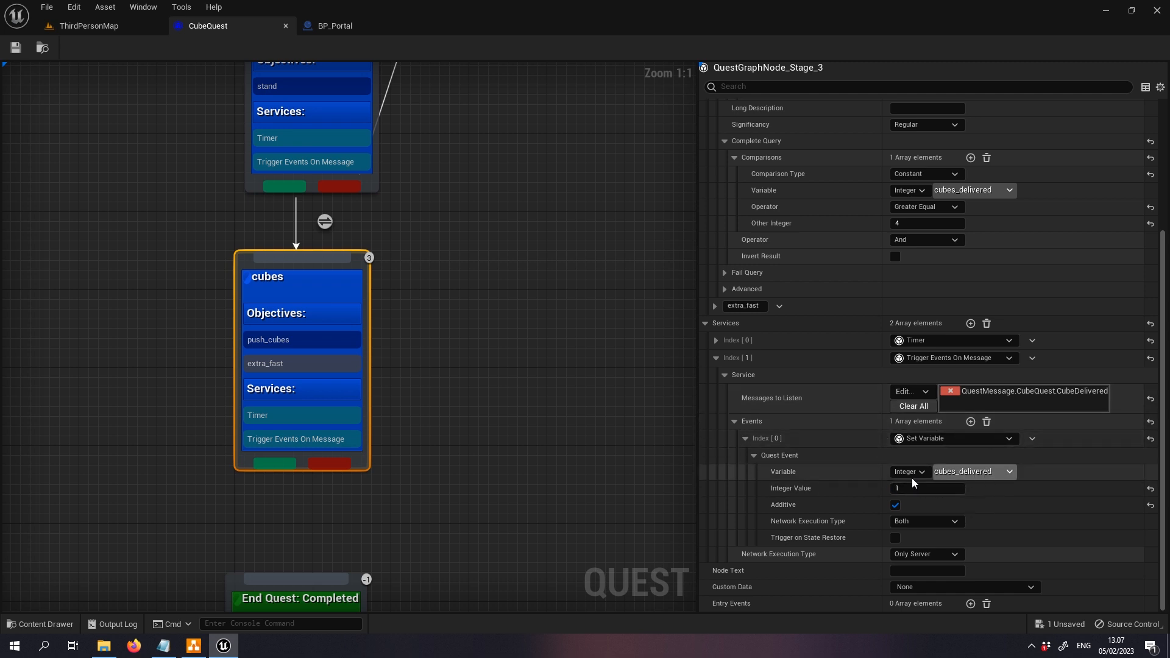
pyautogui.moveTo(514, 401); pyautogui.dragTo(524, 260, button='right')
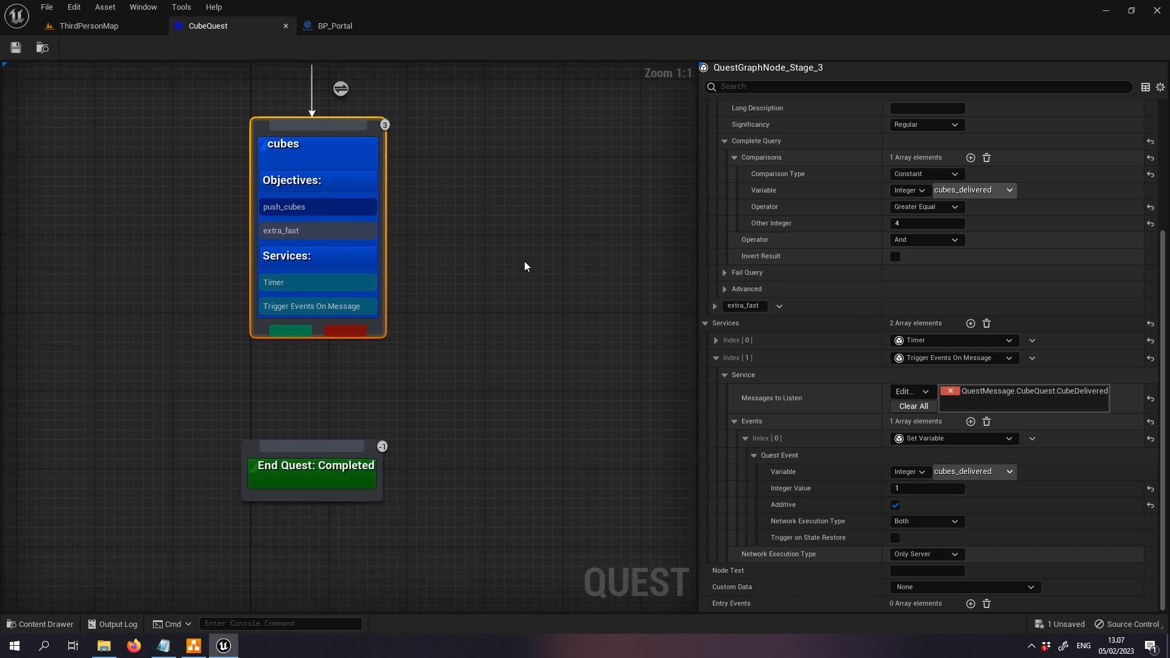
pyautogui.moveTo(354, 476); pyautogui.dragTo(360, 510)
pyautogui.click(376, 244)
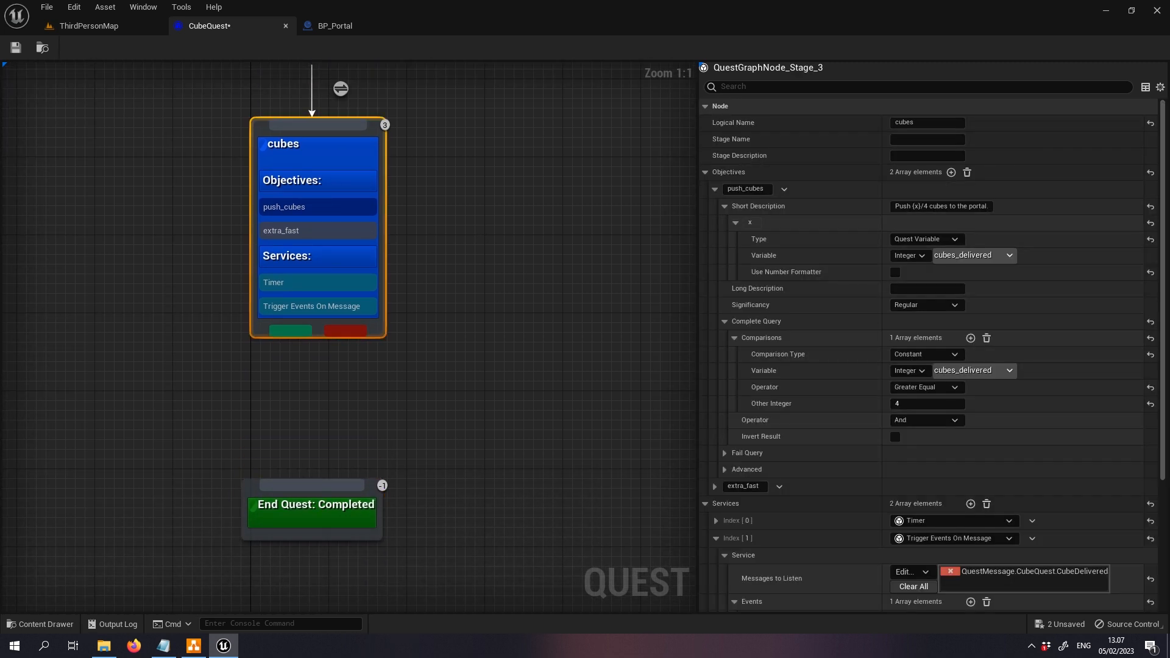
pyautogui.moveTo(488, 237); pyautogui.dragTo(505, 304, button='right')
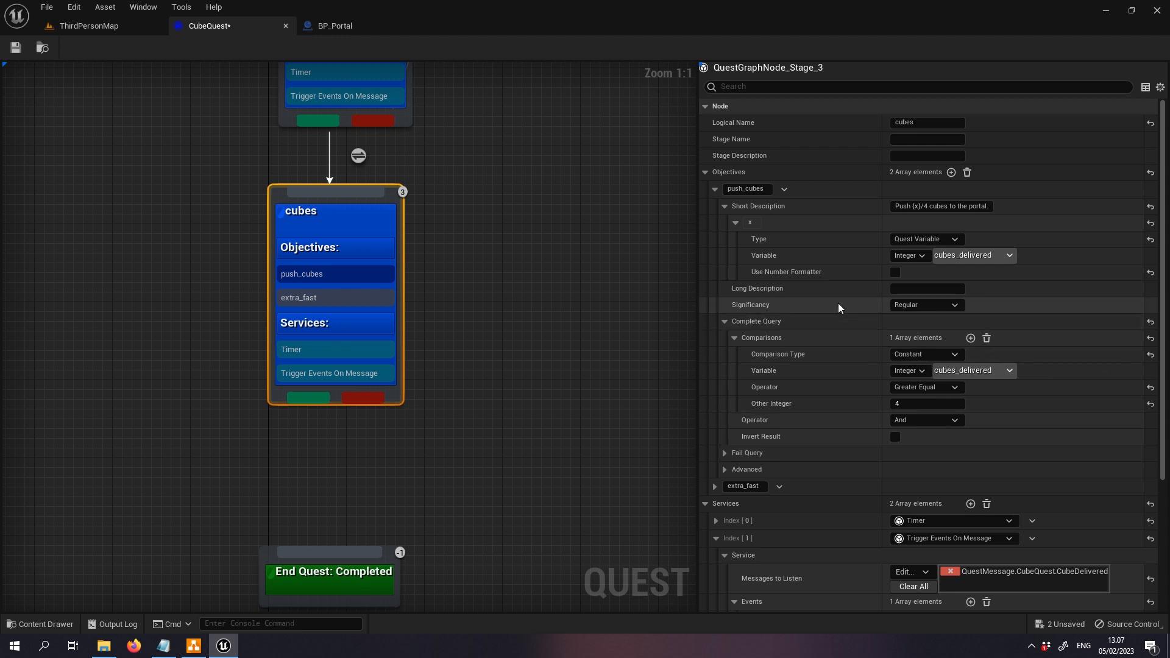
# - Review the level, the quest's variable bounds and the settings of the stand_portal and cubes stages
pyautogui.click(97, 26)
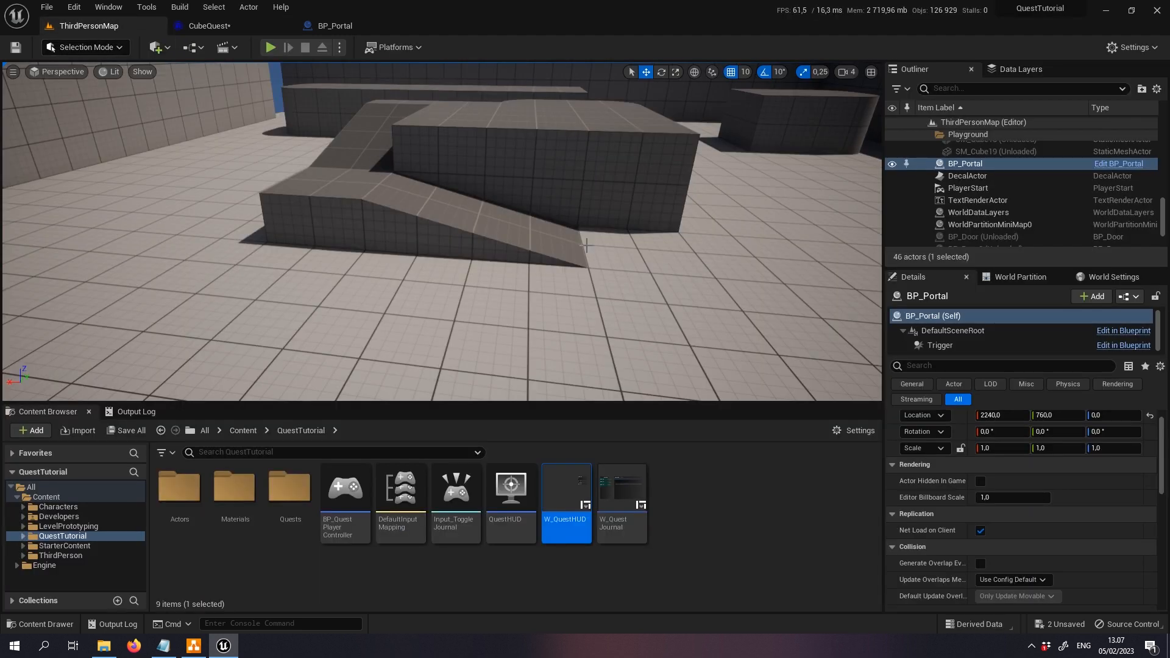
pyautogui.moveTo(602, 296)
pyautogui.mouseDown(button='right')
pyautogui.moveTo(640, 297)
pyautogui.moveTo(603, 296)
pyautogui.mouseUp(button='right')
pyautogui.click(211, 26)
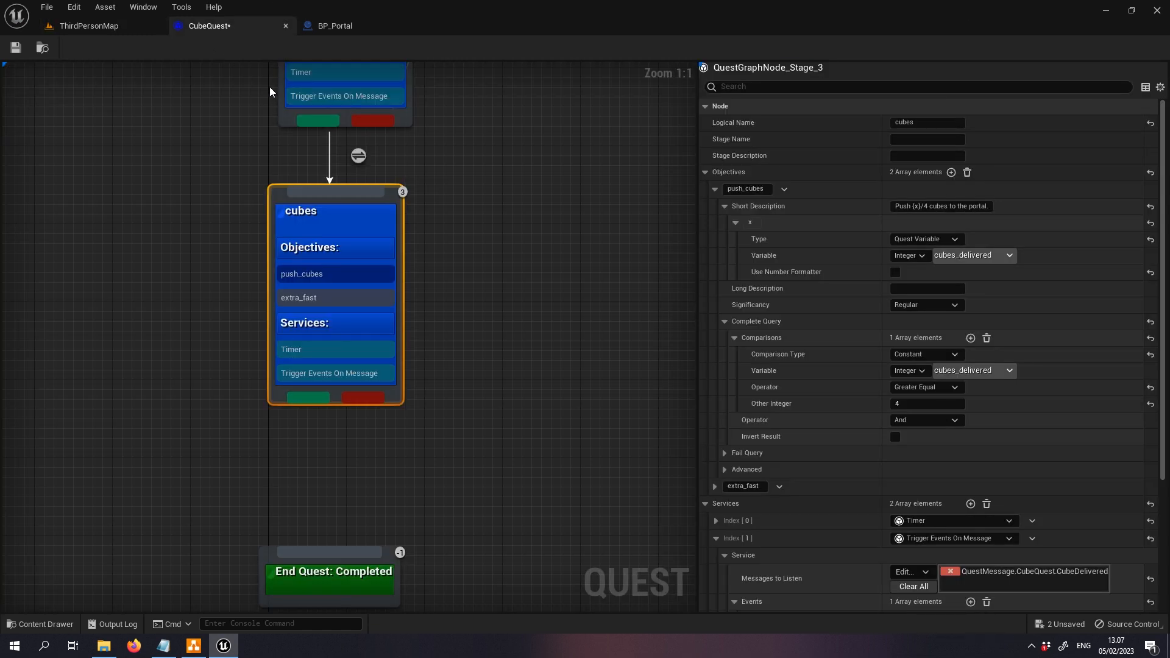
pyautogui.click(521, 228)
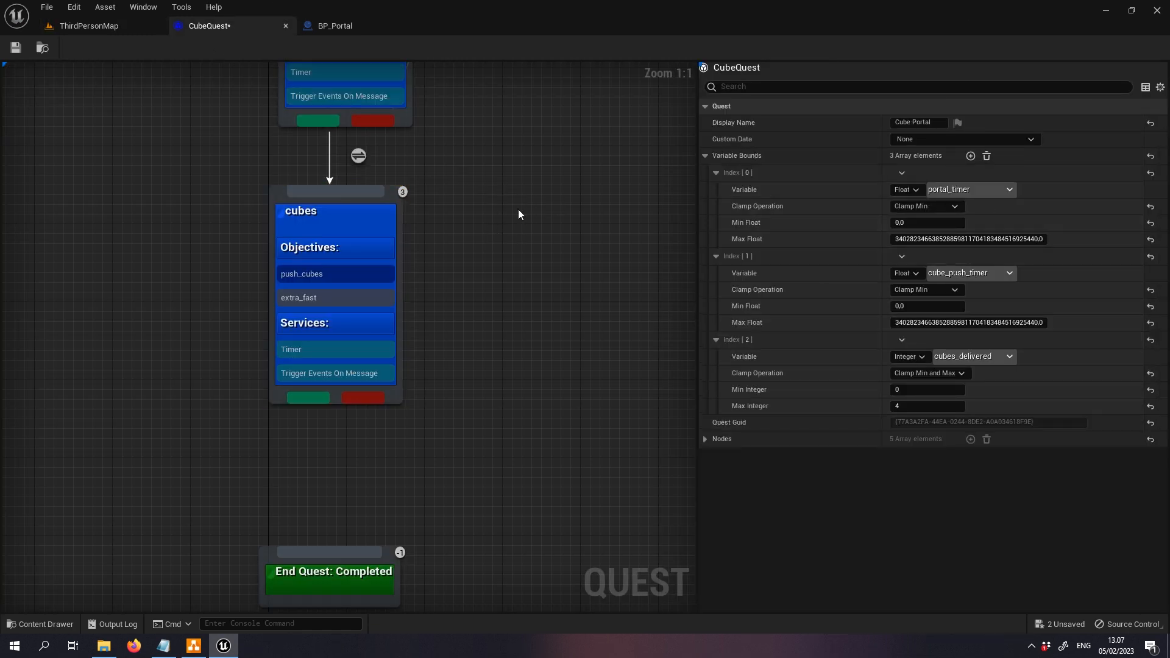
pyautogui.click(332, 222)
pyautogui.moveTo(469, 216); pyautogui.dragTo(553, 354, button='right')
pyautogui.click(447, 224)
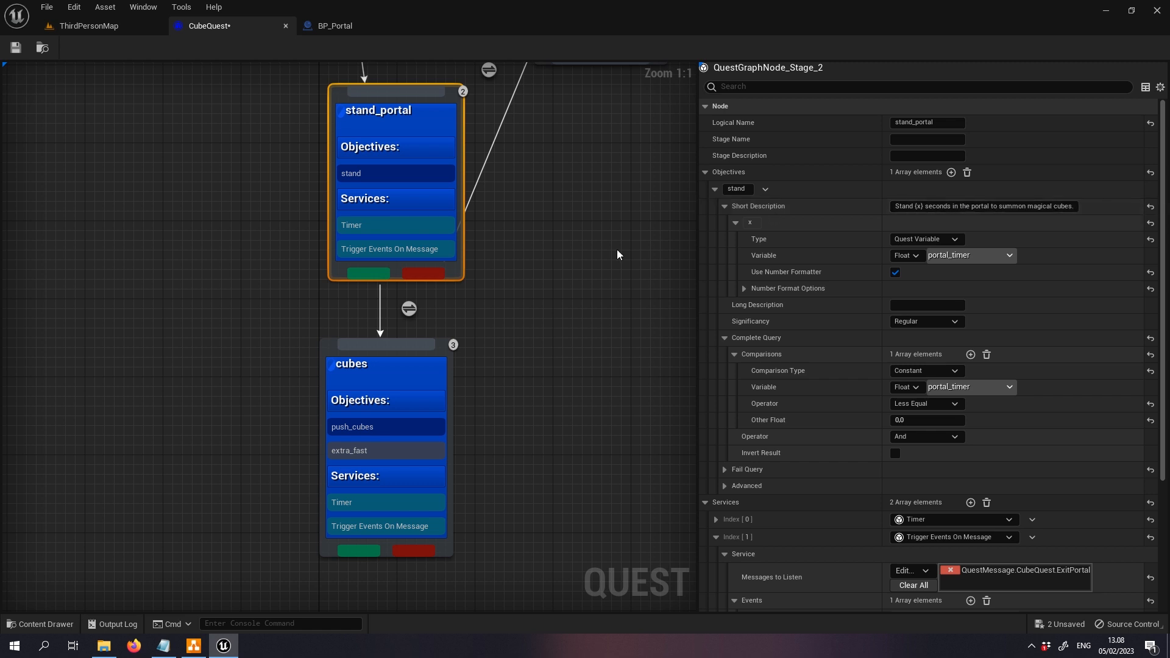
pyautogui.click(412, 376)
pyautogui.moveTo(566, 372); pyautogui.dragTo(505, 237, button='right')
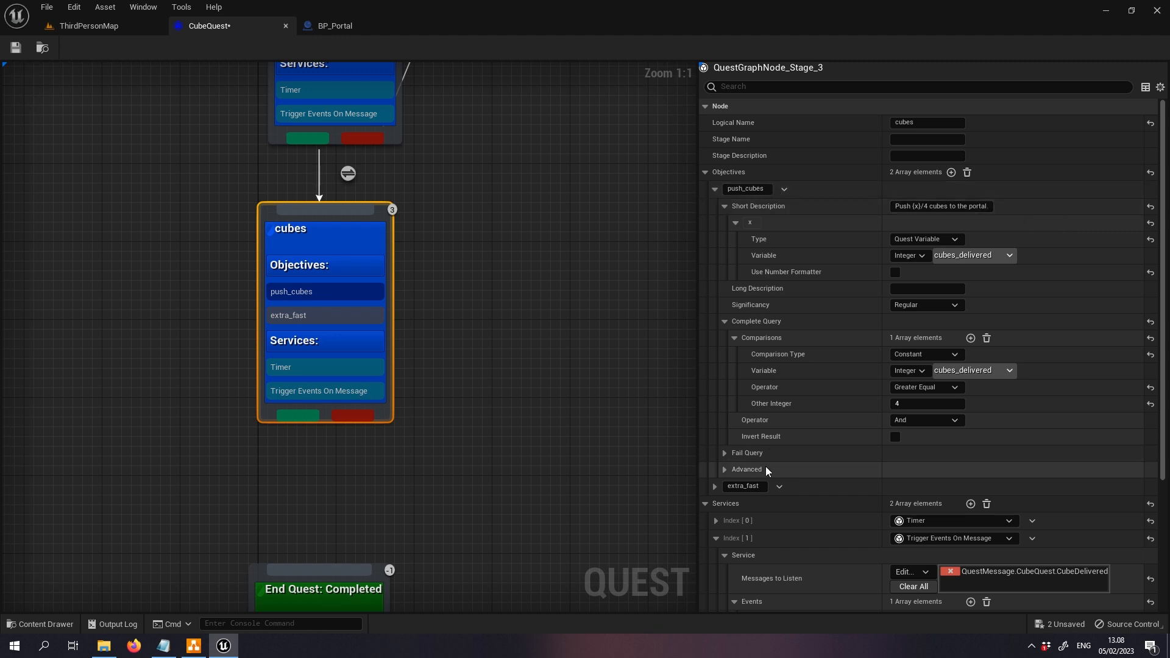
# - Collapse the cubes stage's objectives and services, add one entry event element, and check the available event types, leaving it at None
pyautogui.click(705, 174)
pyautogui.click(705, 187)
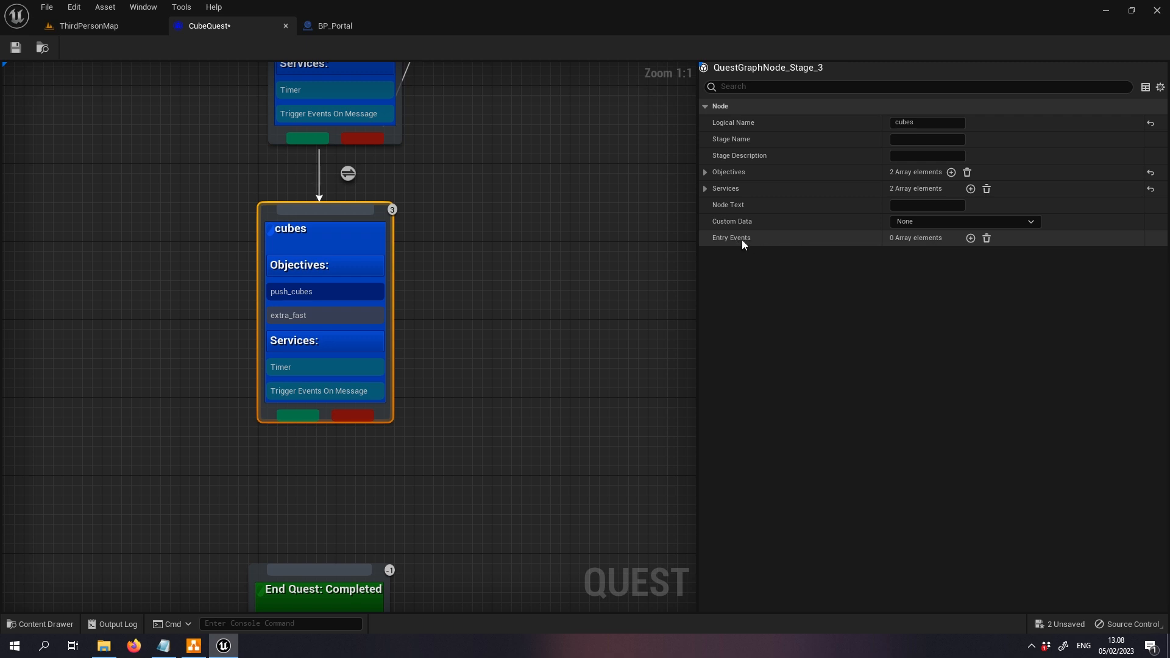
pyautogui.click(969, 238)
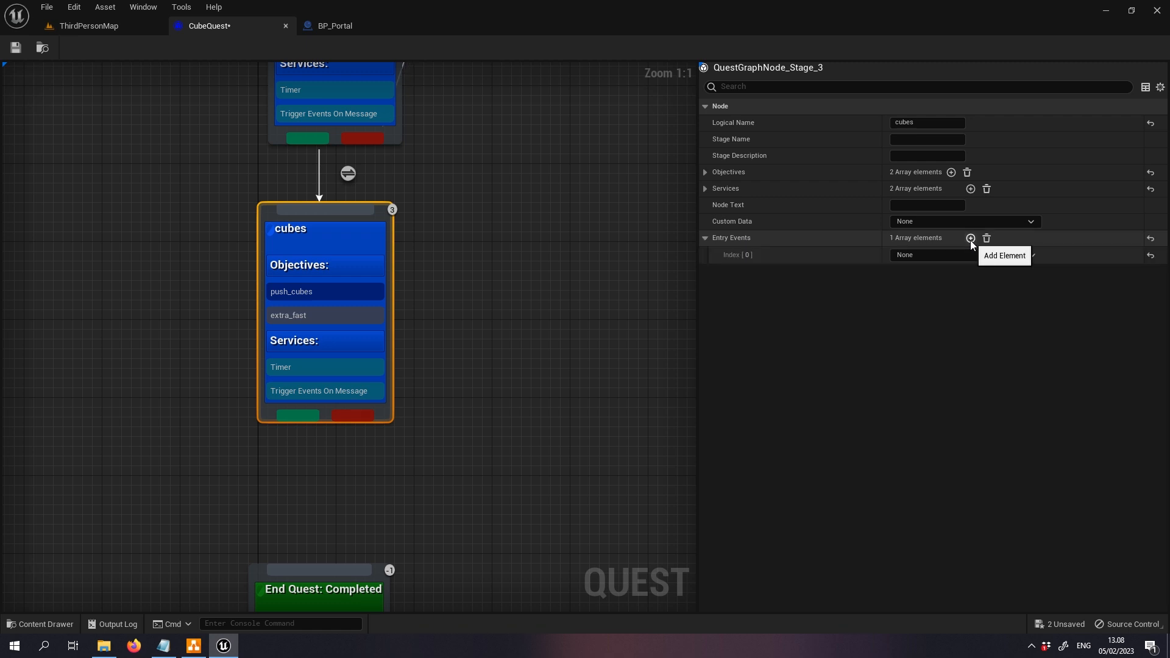
pyautogui.click(943, 256)
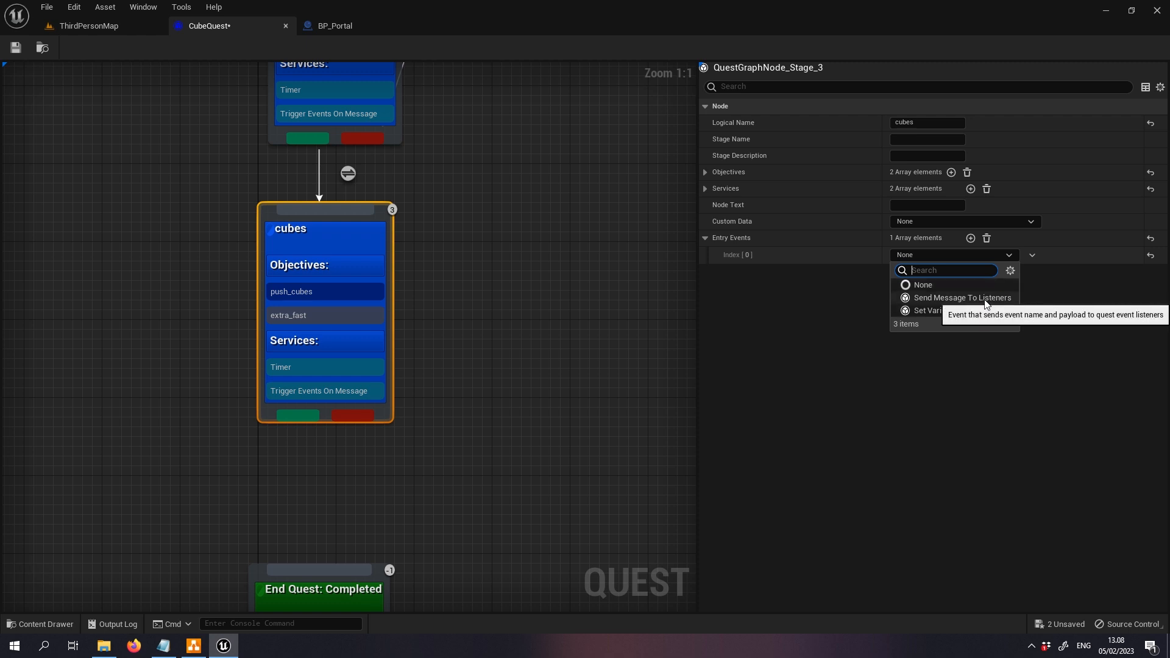
pyautogui.click(800, 285)
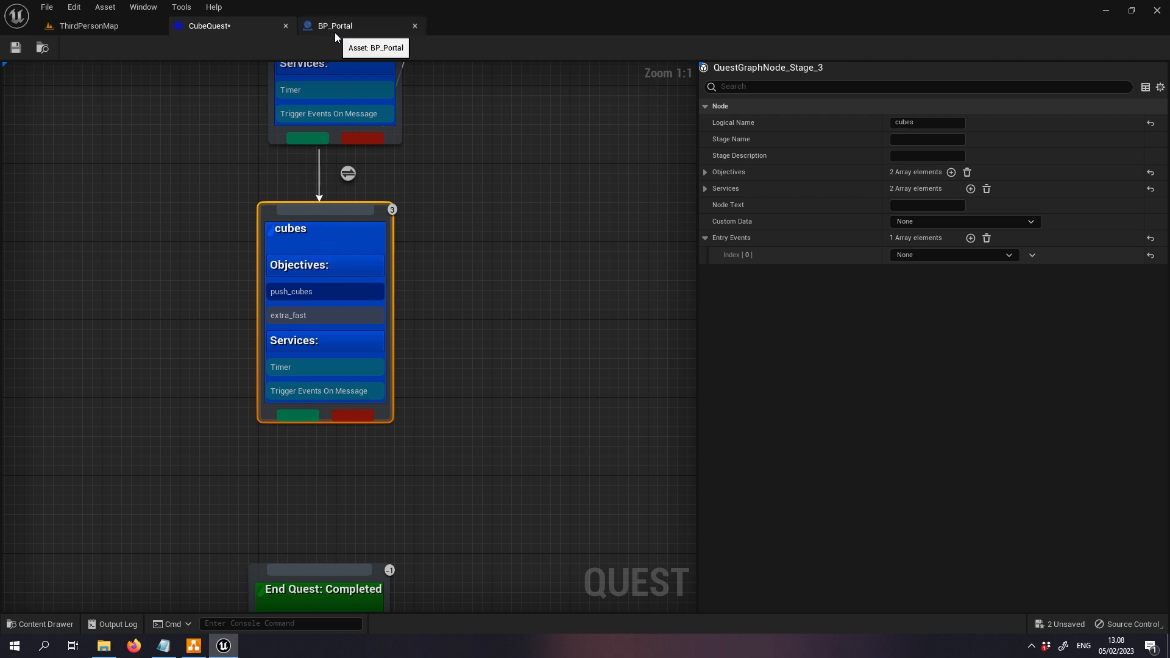
# - Make the cubes stage's entry event a Send Message To Listeners event and expand its Quest Event settings
pyautogui.click(957, 256)
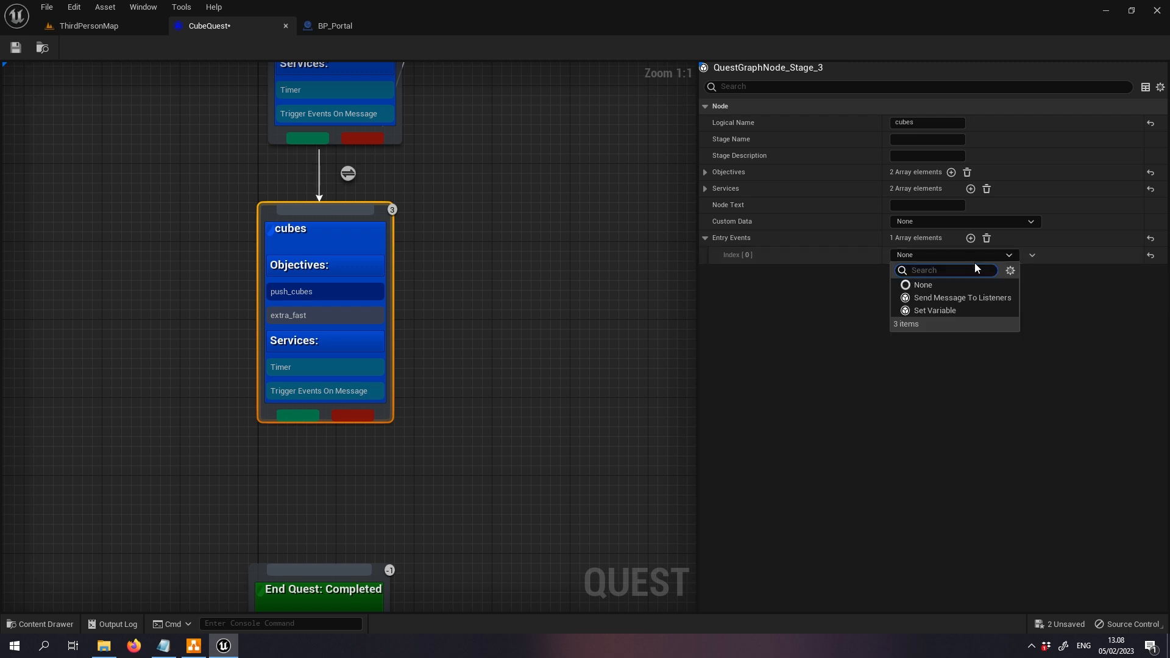
pyautogui.click(988, 300)
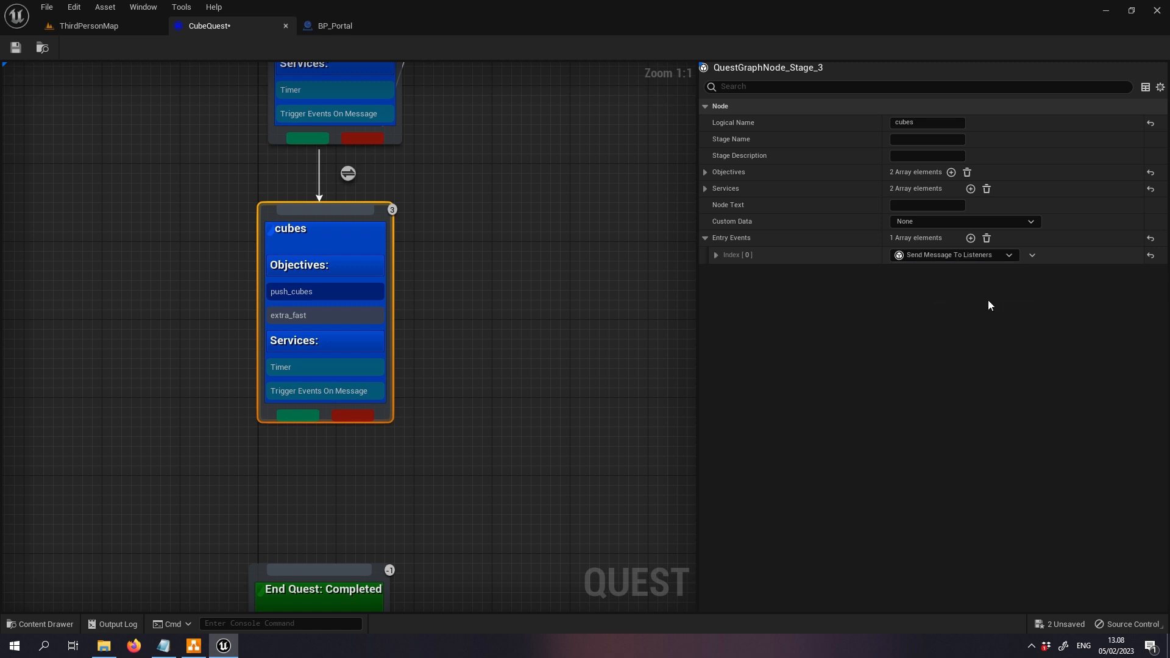
pyautogui.click(716, 255)
pyautogui.click(724, 272)
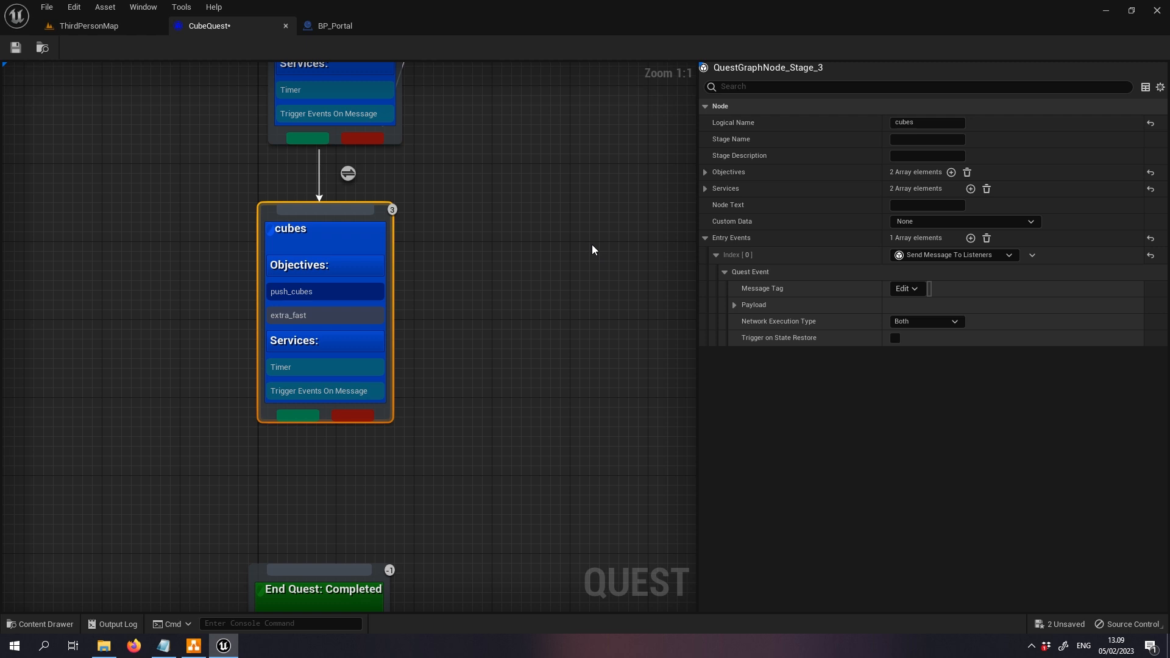
# - Create the gameplay tag QuestMessage.CubeQuest.SpawnCubes as the entry event's message tag and save the CubeQuest asset
pyautogui.click(914, 289)
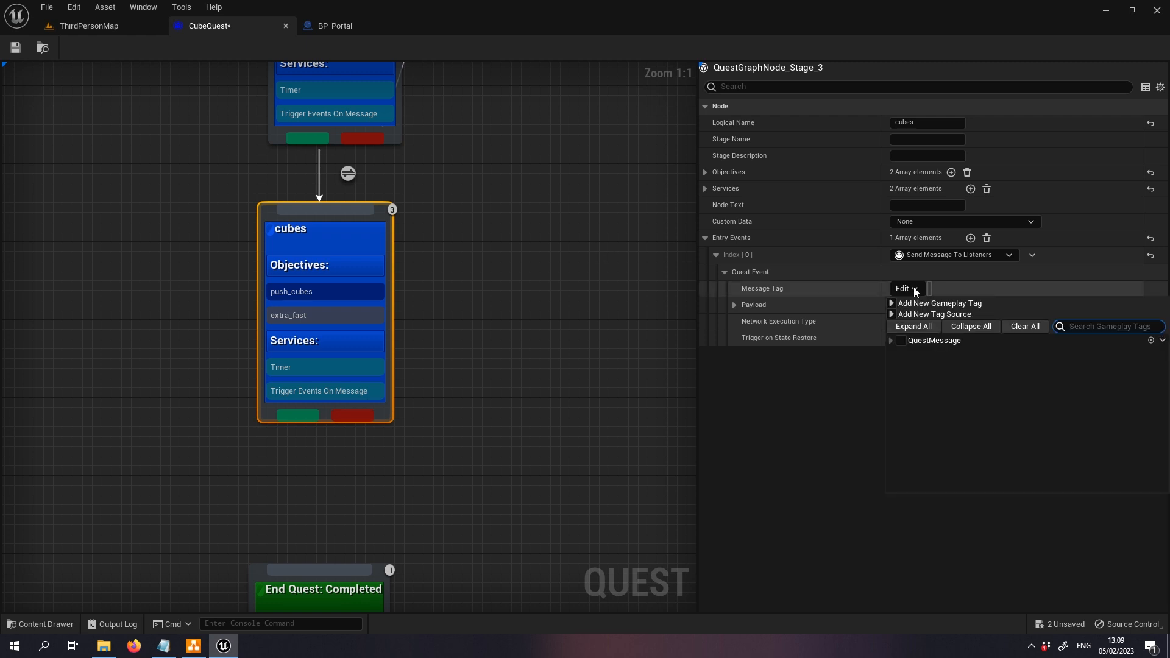
pyautogui.click(890, 341)
pyautogui.click(895, 353)
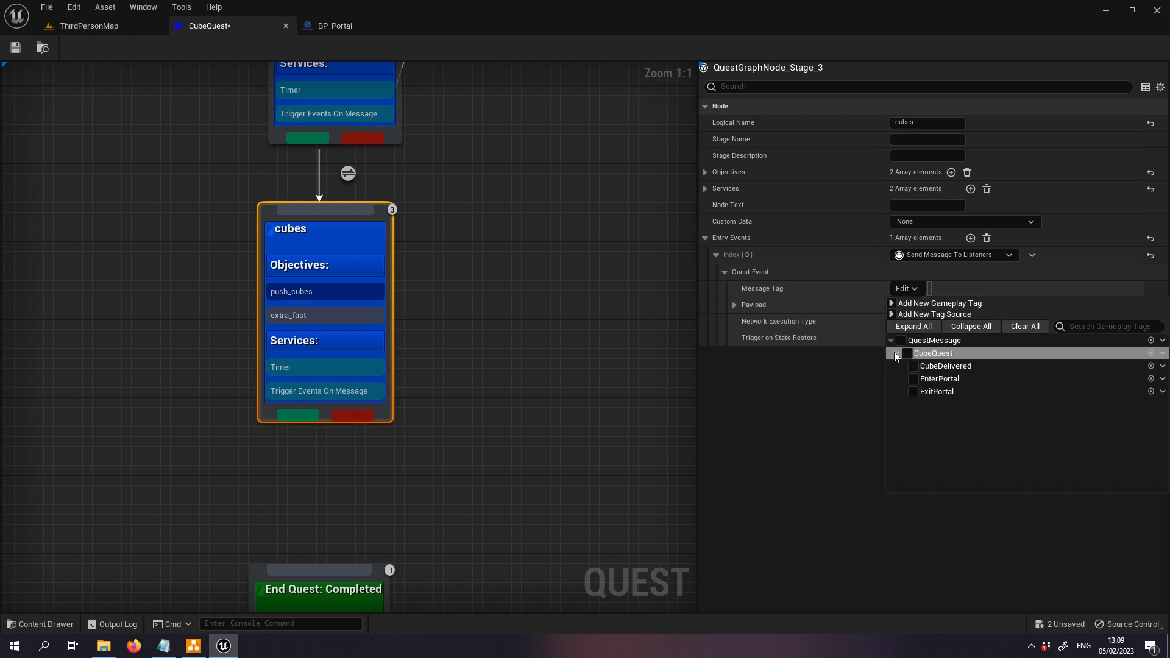
pyautogui.click(1153, 353)
pyautogui.write('SpawnCubes')
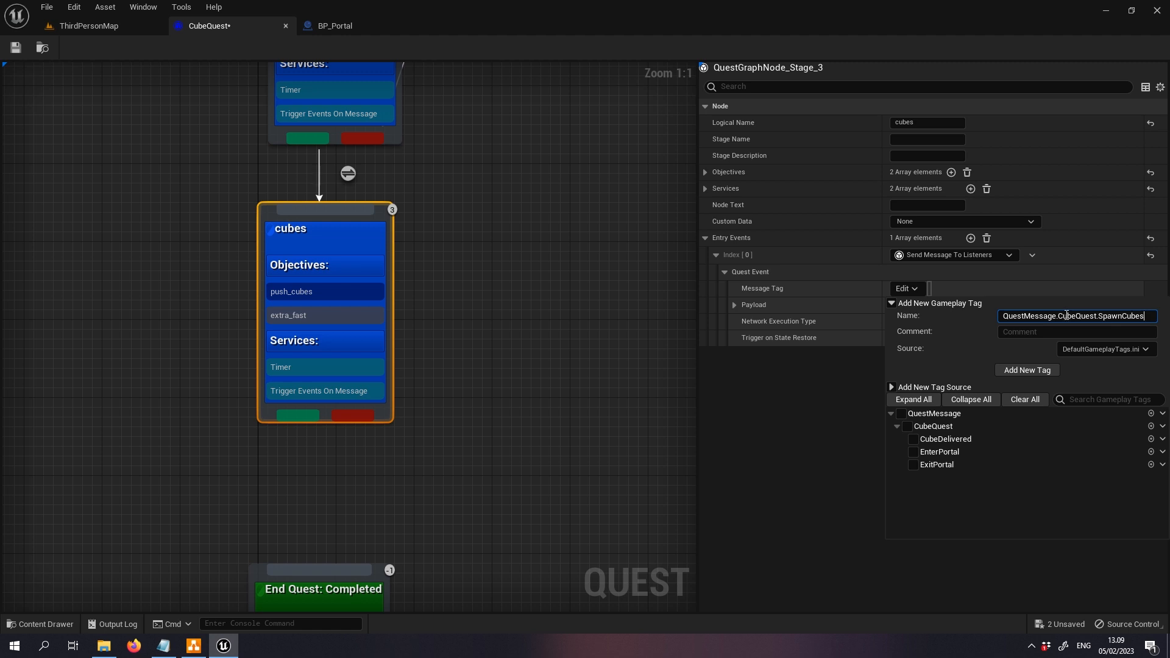
pyautogui.click(1027, 370)
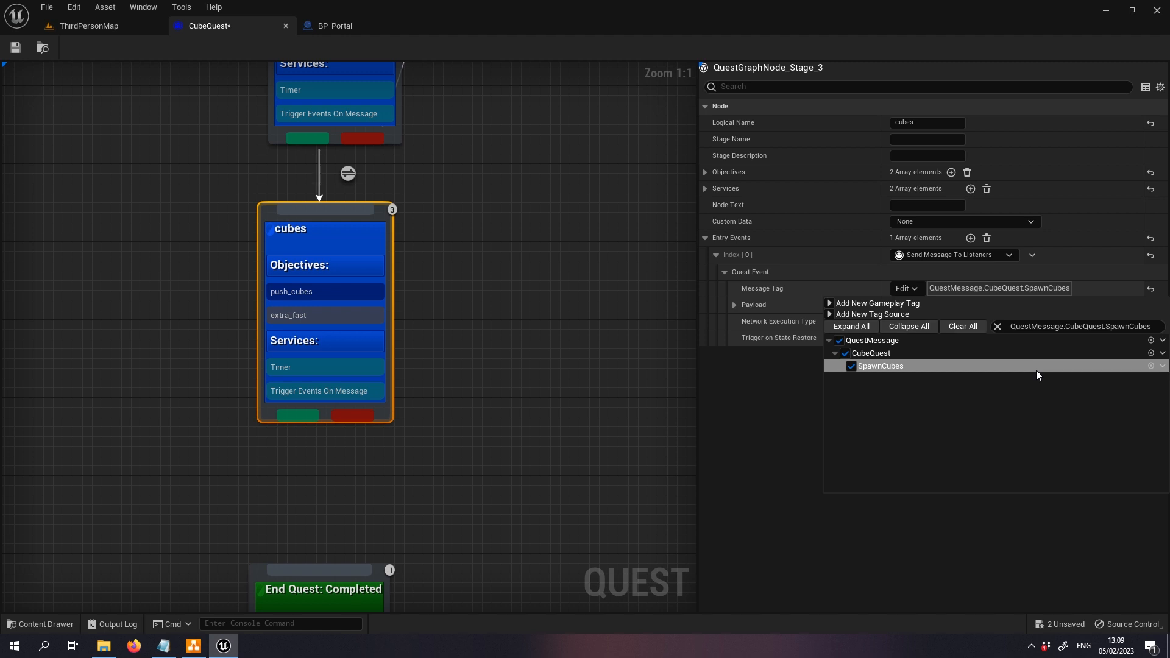
pyautogui.click(782, 437)
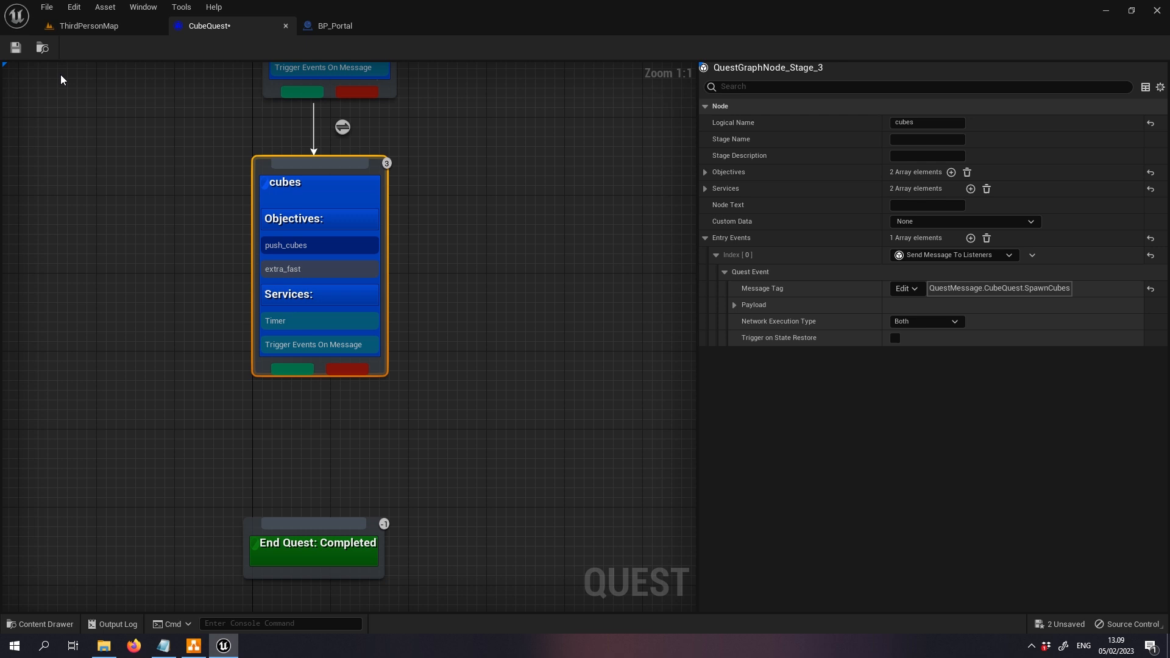
pyautogui.click(16, 47)
# - From the ThirdPersonMap level, open the BP_QuestCubeSpawner blueprint stored in the QuestTutorial Actors folder
pyautogui.click(89, 26)
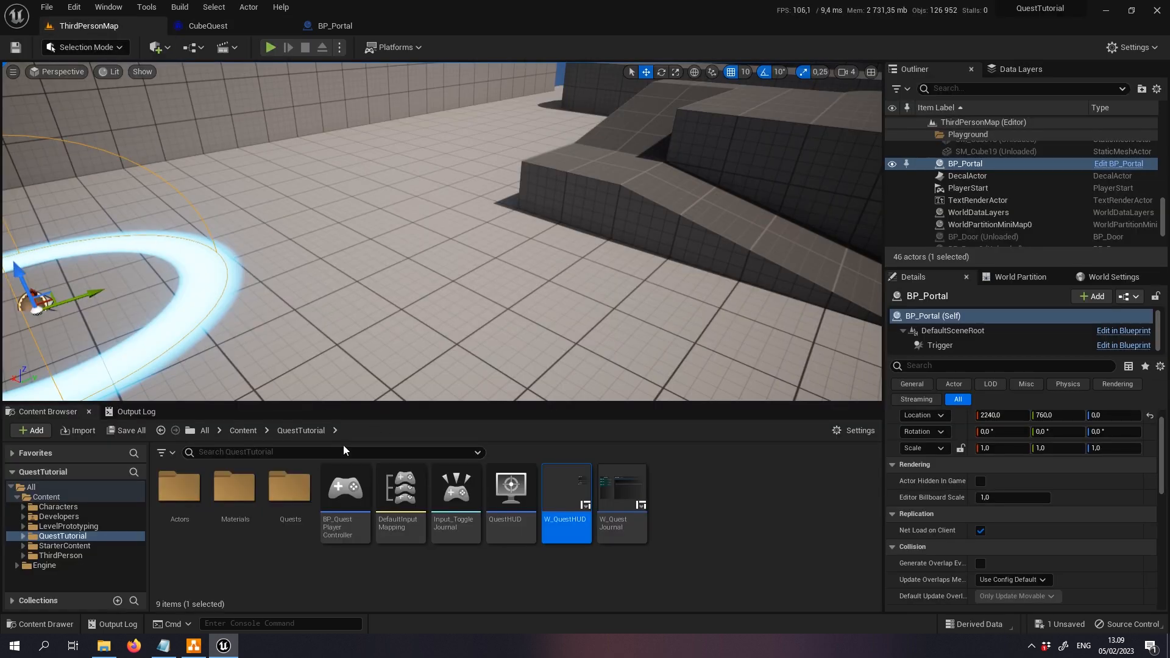
pyautogui.moveTo(427, 232); pyautogui.dragTo(646, 244, button='right')
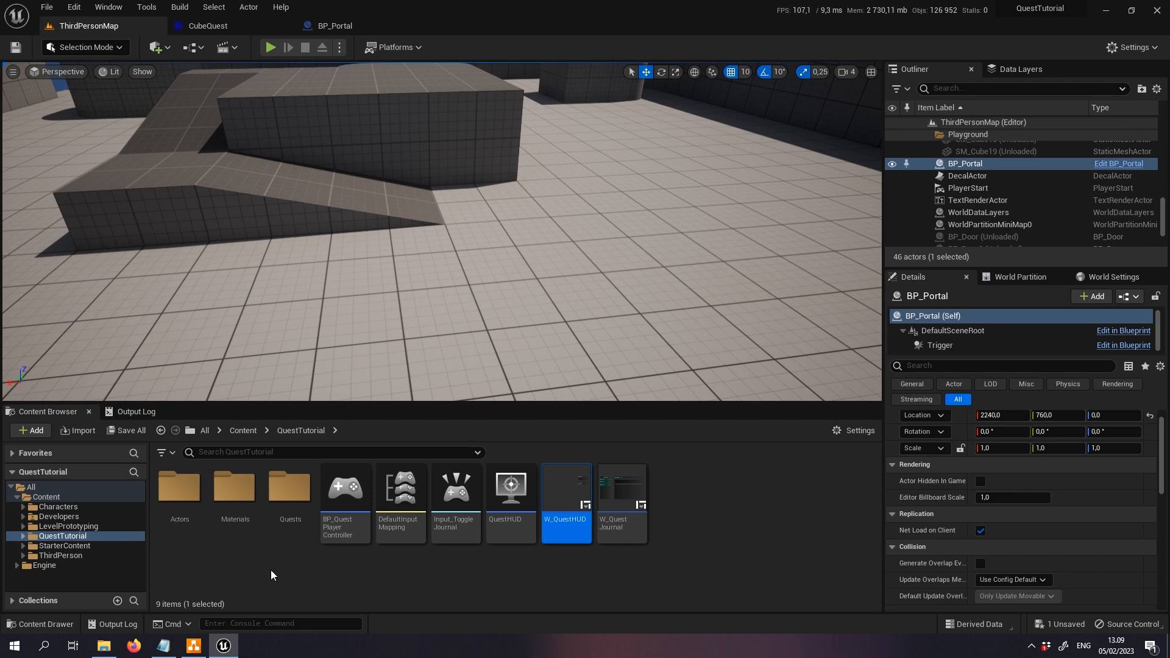
pyautogui.doubleClick(180, 490)
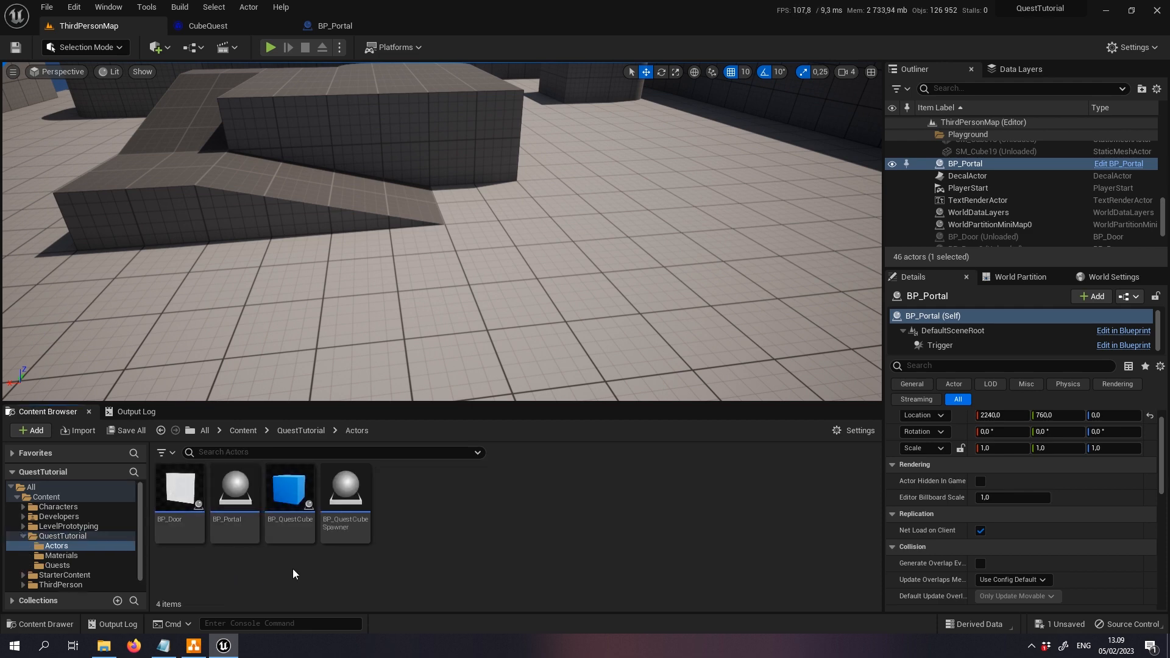
pyautogui.click(345, 493)
pyautogui.moveTo(547, 323); pyautogui.dragTo(538, 295, button='right')
pyautogui.scroll(-2, 514, 213)
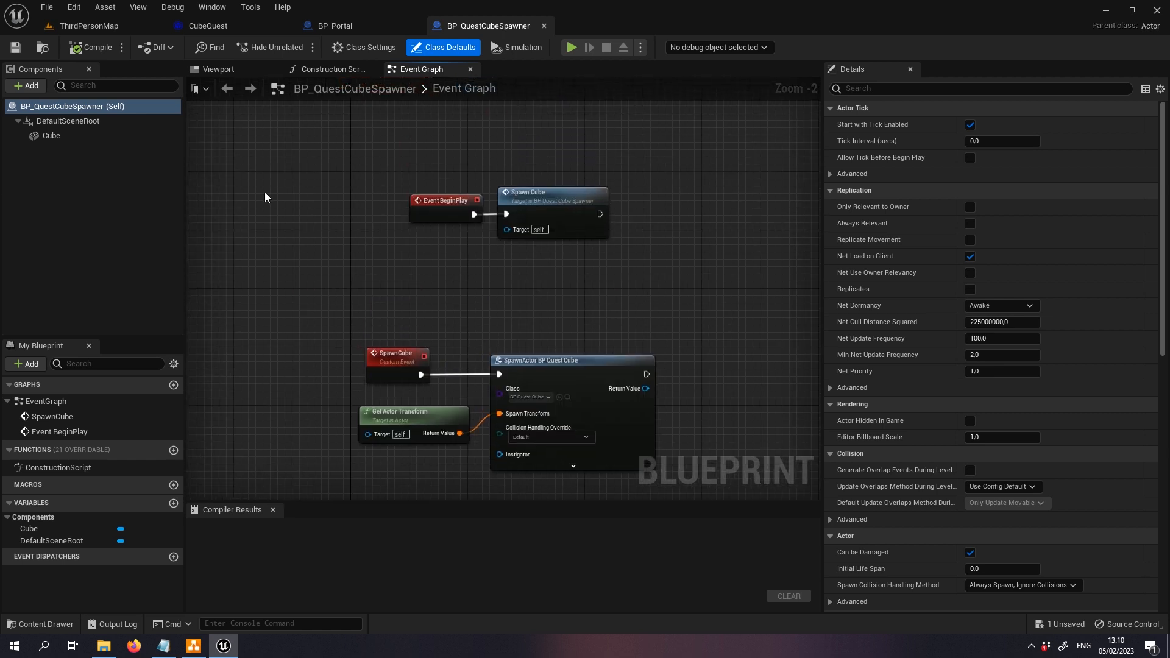
# - Delete the Event BeginPlay node and its connected Spawn Cube call from the spawner's event graph, and compile the blueprint
pyautogui.moveTo(470, 217); pyautogui.dragTo(618, 231)
pyautogui.press('Delete')
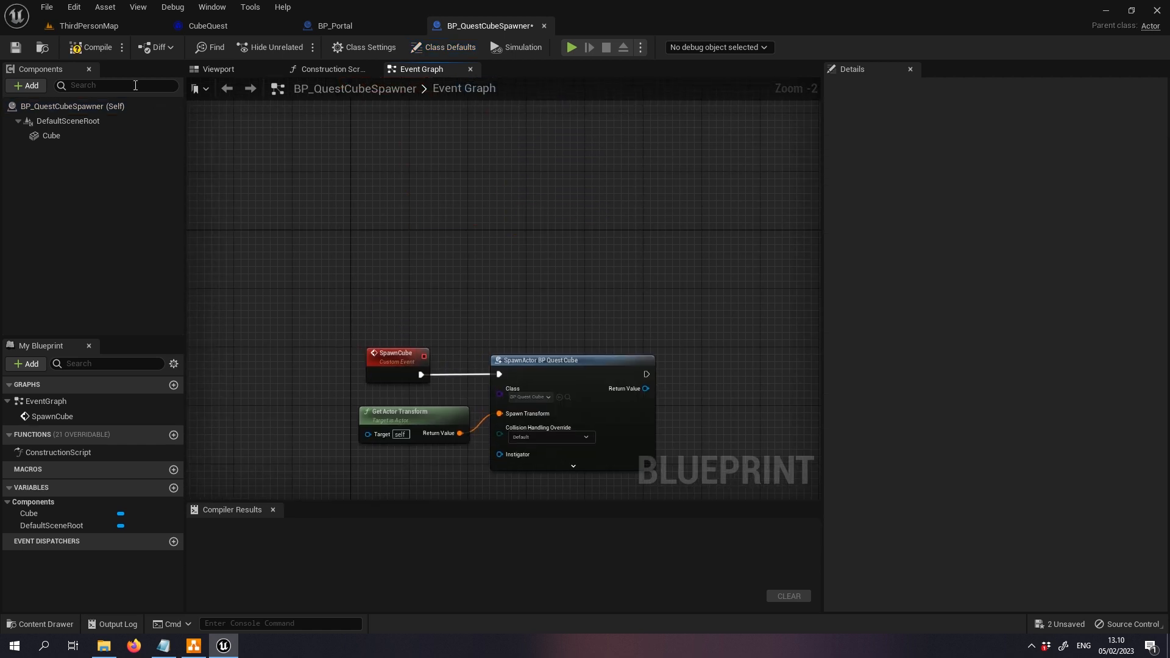
pyautogui.click(93, 47)
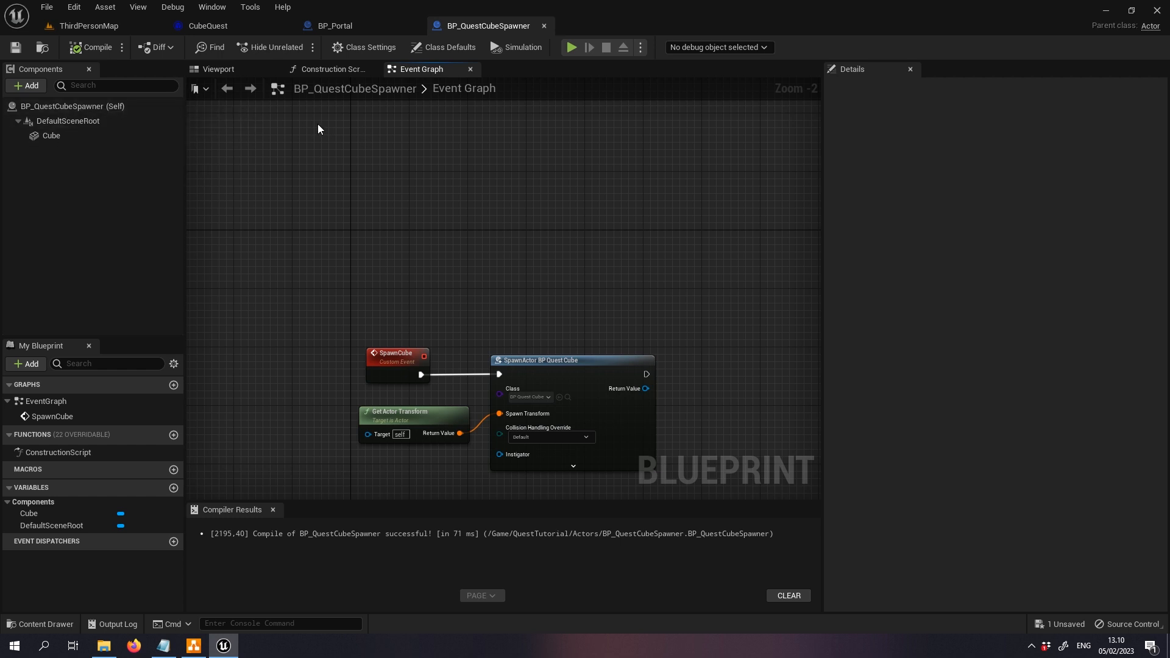
# - Add a Quest Message Listener component named QuestMessage to the cube spawner blueprint
pyautogui.click(30, 86)
pyautogui.click(386, 184)
pyautogui.click(30, 85)
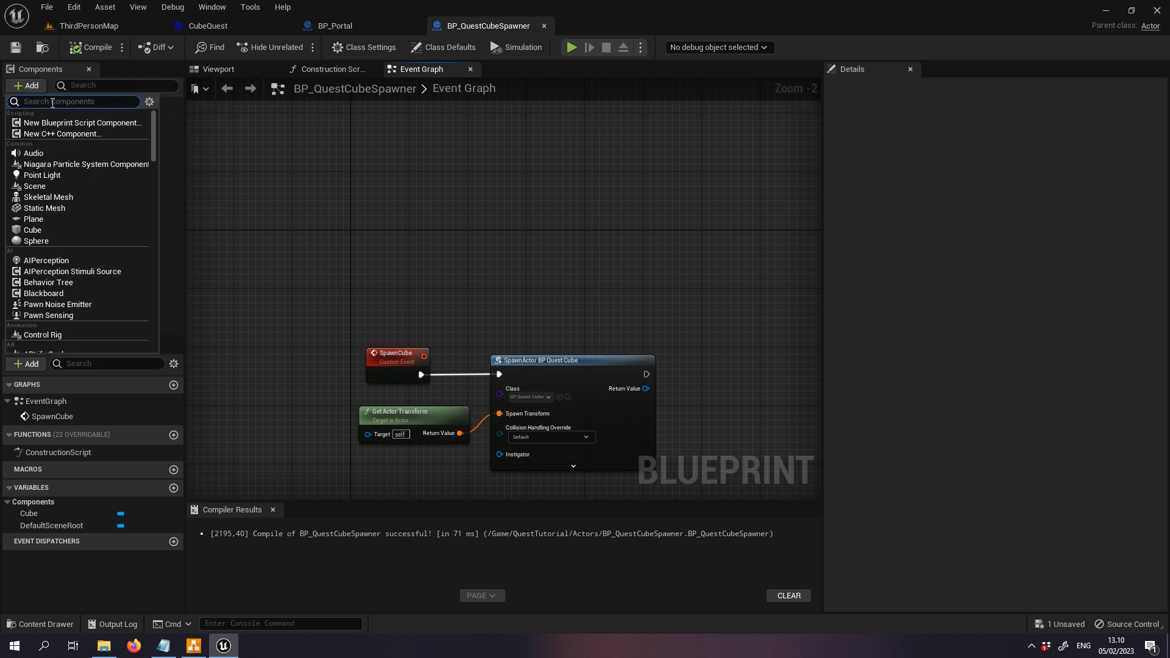
pyautogui.write('quest')
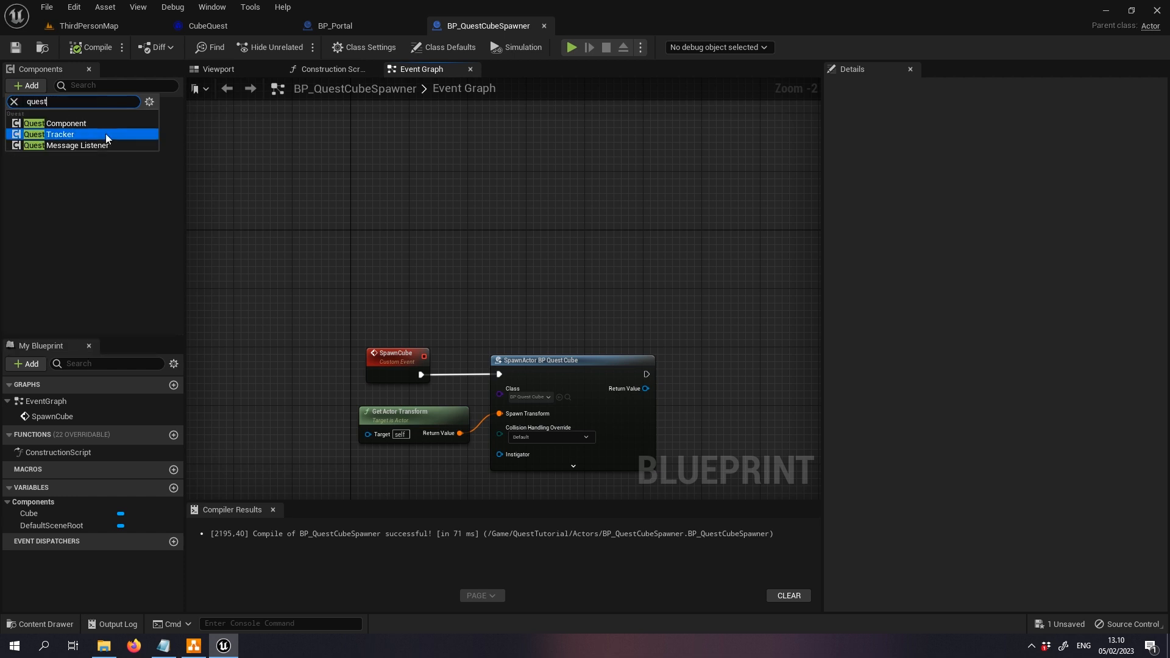
pyautogui.click(98, 146)
pyautogui.press('Return')
# - Add an On Quest Message event for the QuestMessage component below the existing SpawnCube nodes
pyautogui.moveTo(543, 272); pyautogui.dragTo(501, 182, button='right')
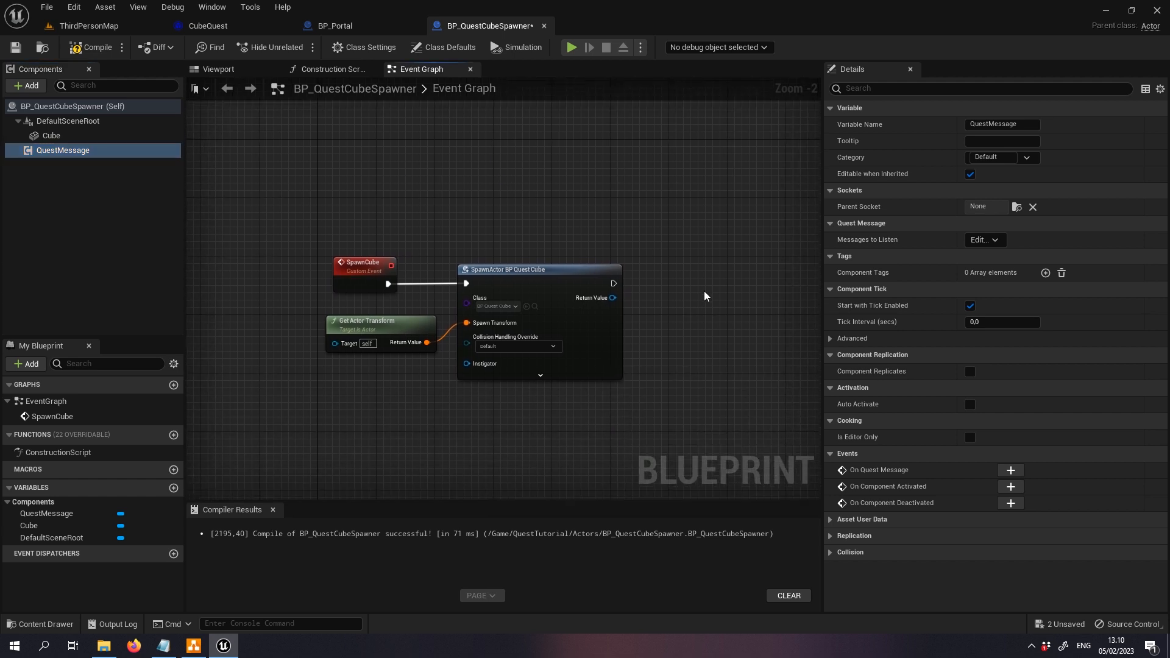
pyautogui.moveTo(546, 183); pyautogui.dragTo(544, 139, button='right')
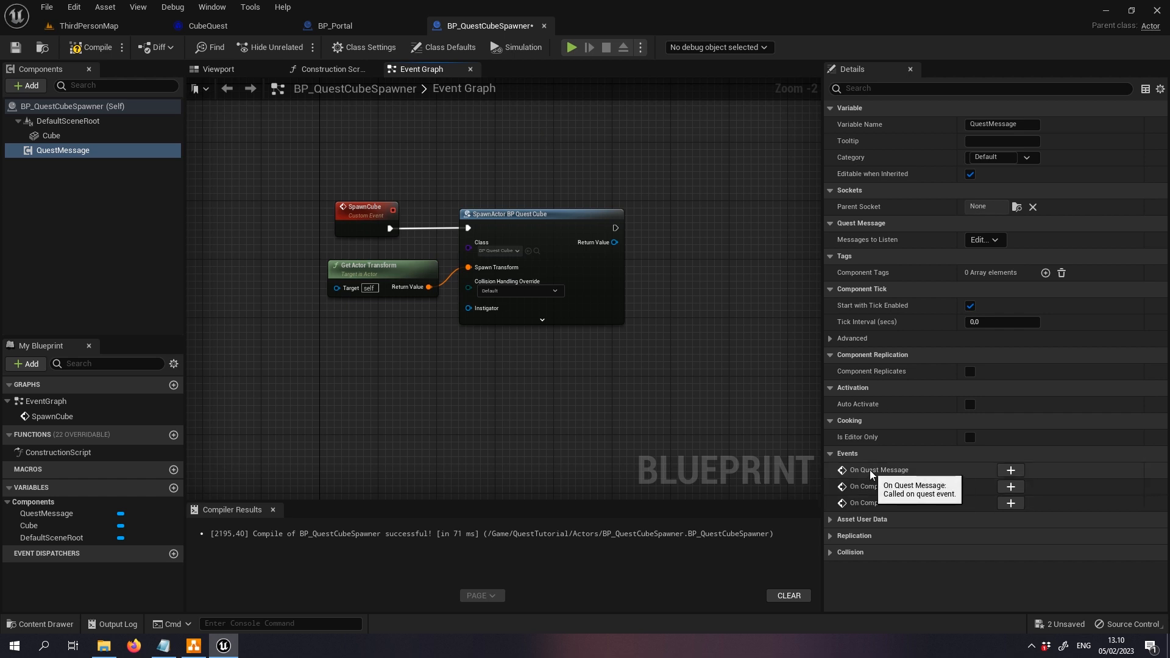
pyautogui.click(1010, 471)
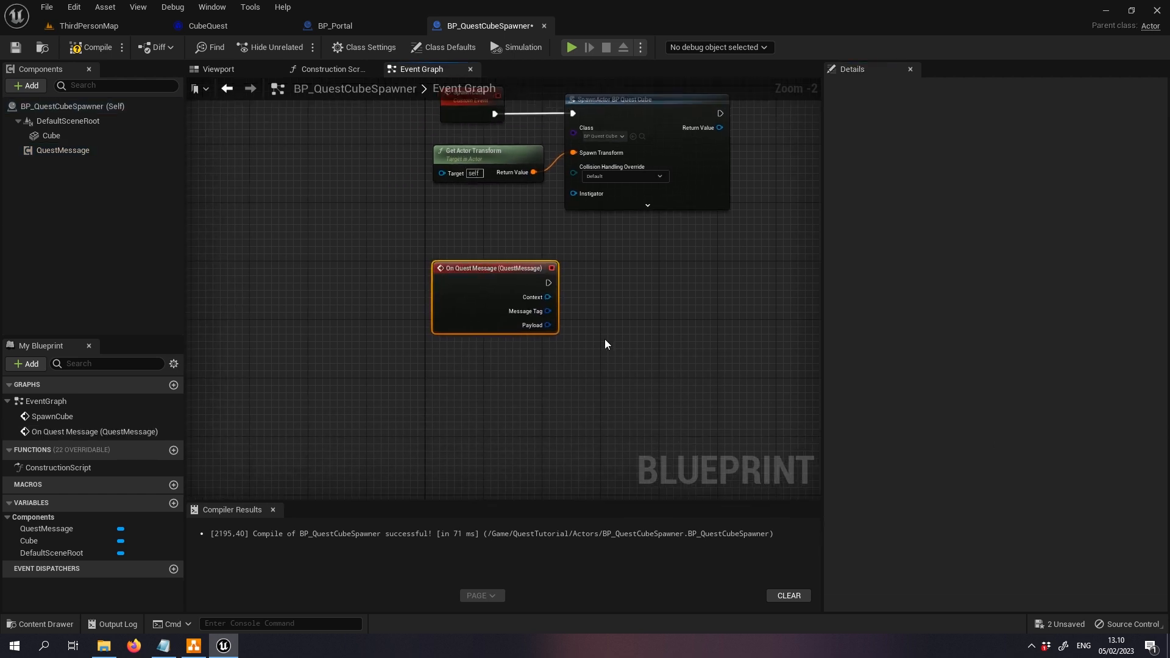
pyautogui.moveTo(594, 310); pyautogui.dragTo(524, 309, button='right')
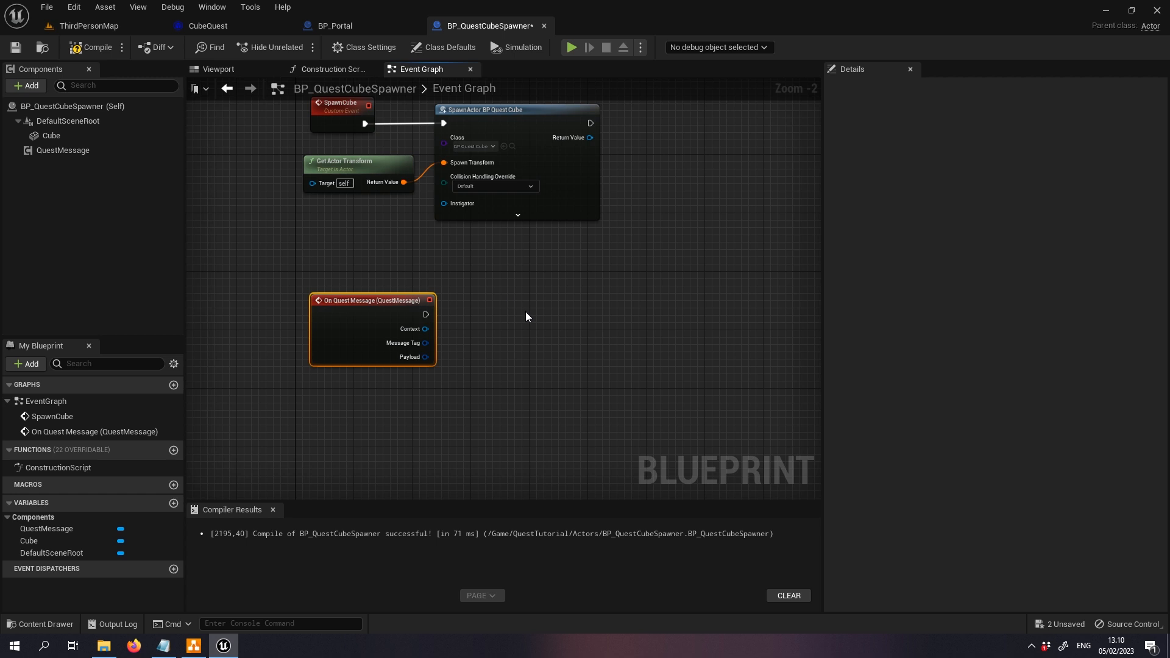
# - Review the cubes stage's entry event settings in CubeQuest and the actions available for the event's Message Tag output
pyautogui.click(208, 25)
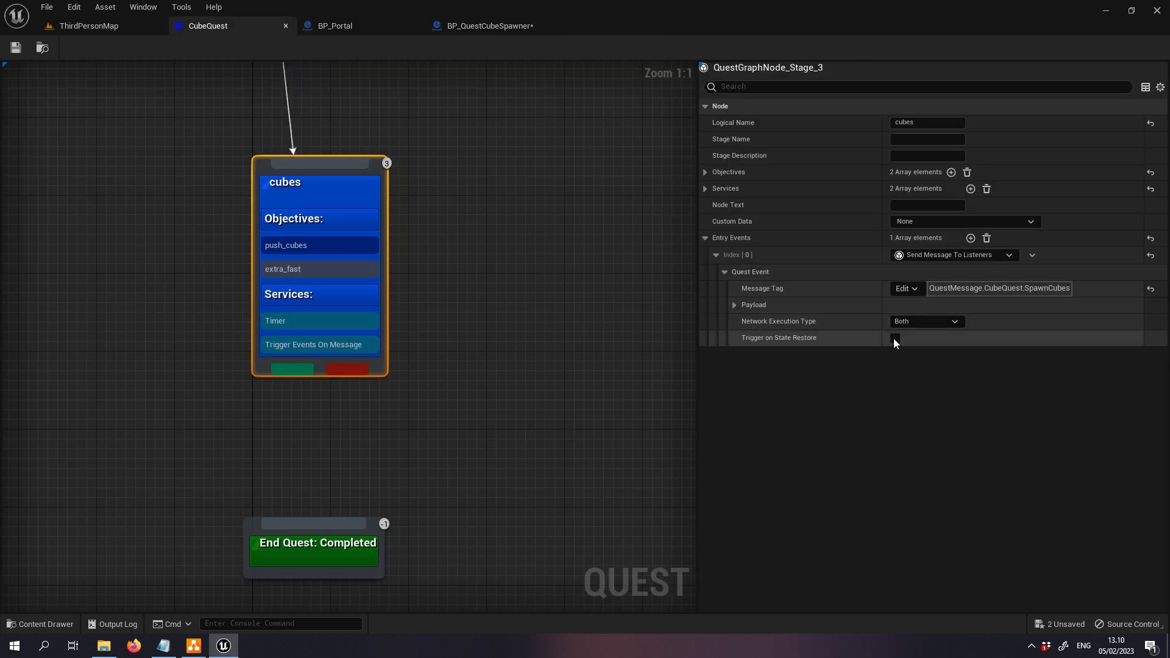
pyautogui.click(477, 30)
pyautogui.moveTo(564, 306); pyautogui.dragTo(493, 264, button='right')
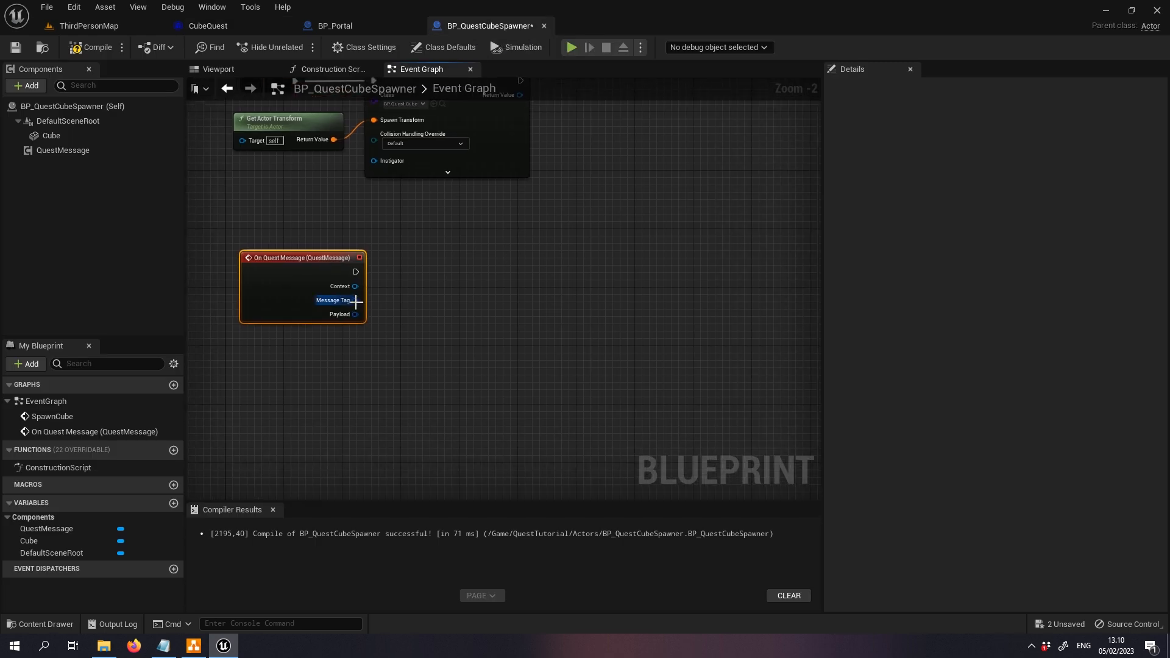
pyautogui.moveTo(355, 301); pyautogui.dragTo(381, 304)
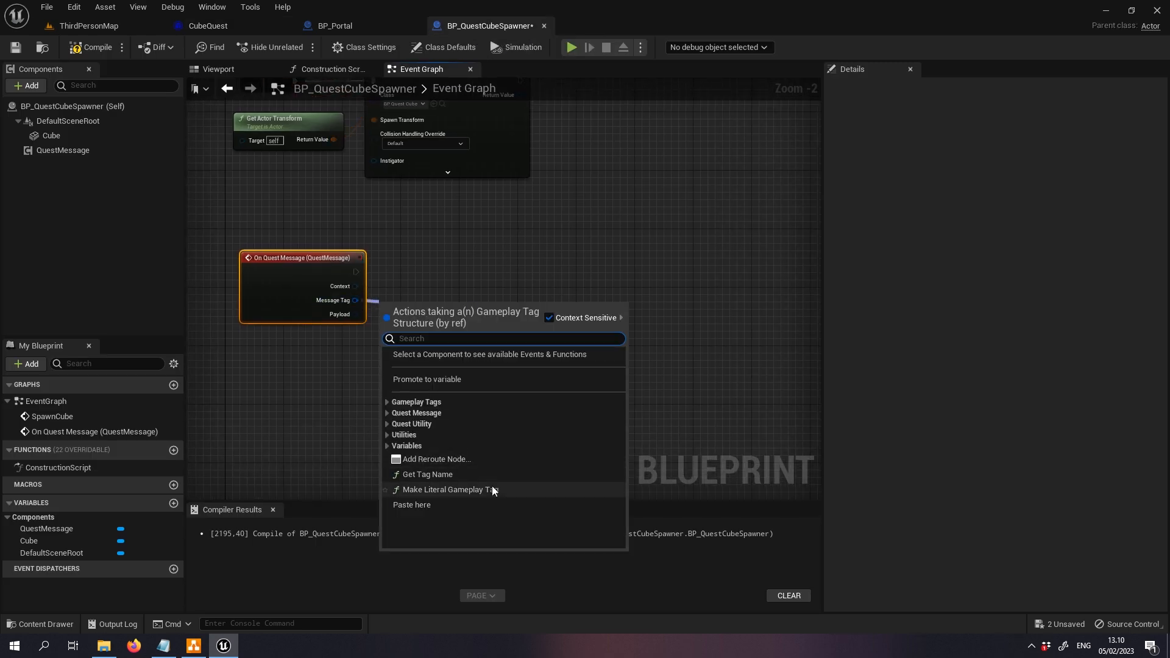
pyautogui.click(462, 260)
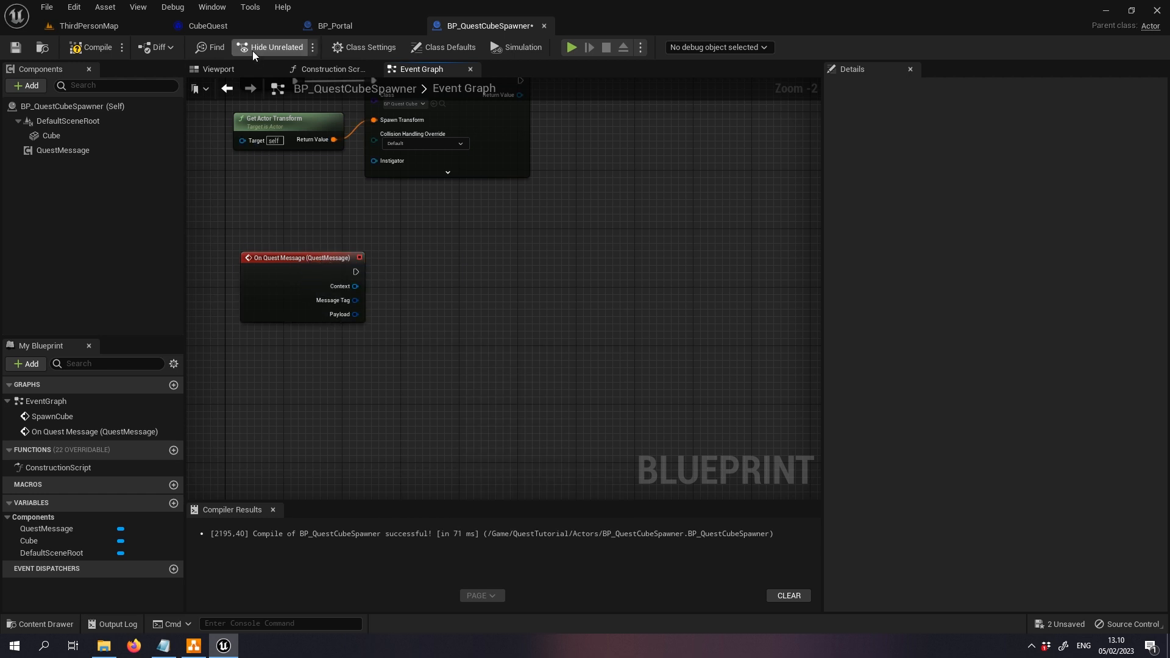
pyautogui.click(243, 28)
pyautogui.click(505, 27)
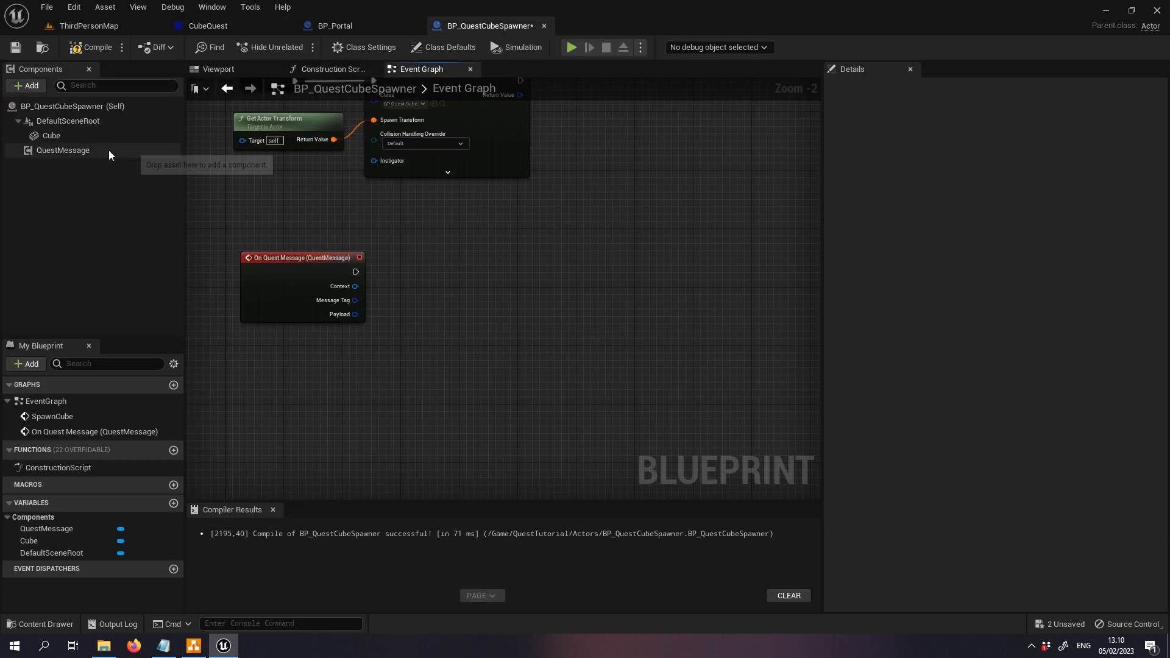
# - Set the QuestMessage component to listen for the QuestMessage.CubeQuest.SpawnCubes tag
pyautogui.click(110, 152)
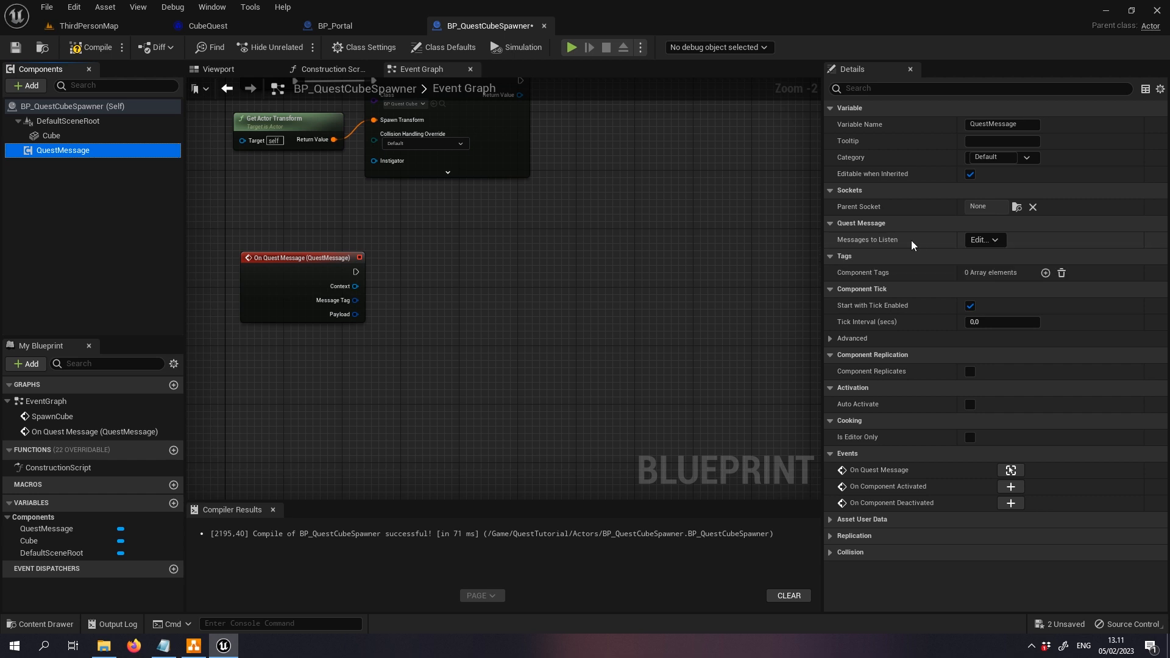
pyautogui.click(992, 240)
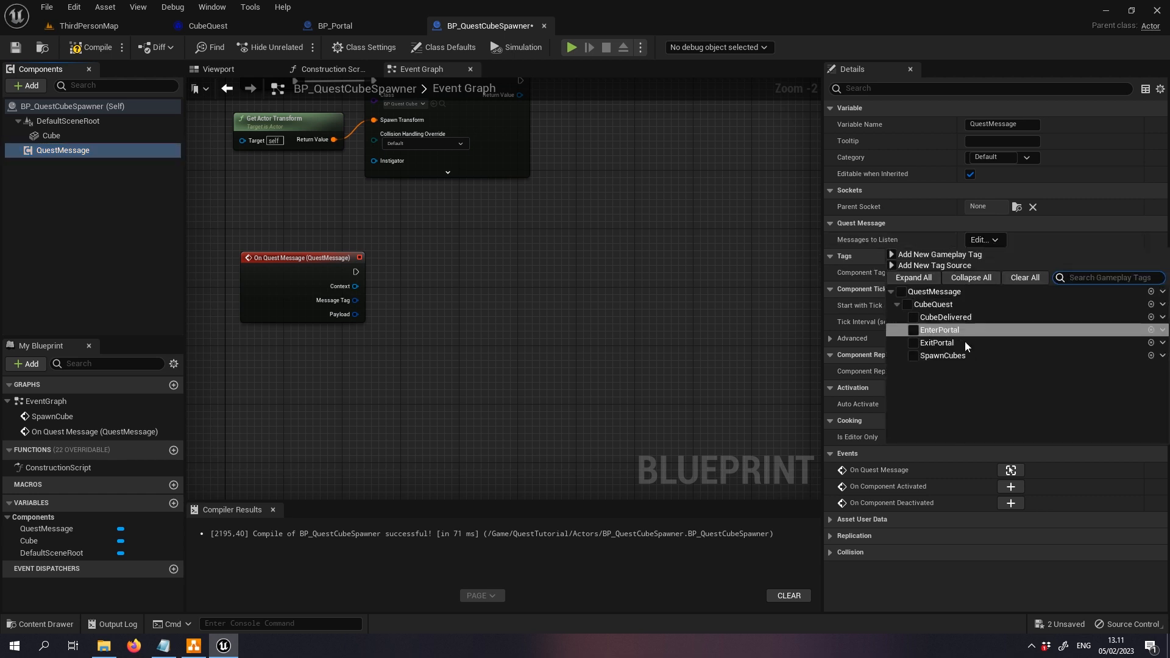
pyautogui.click(912, 356)
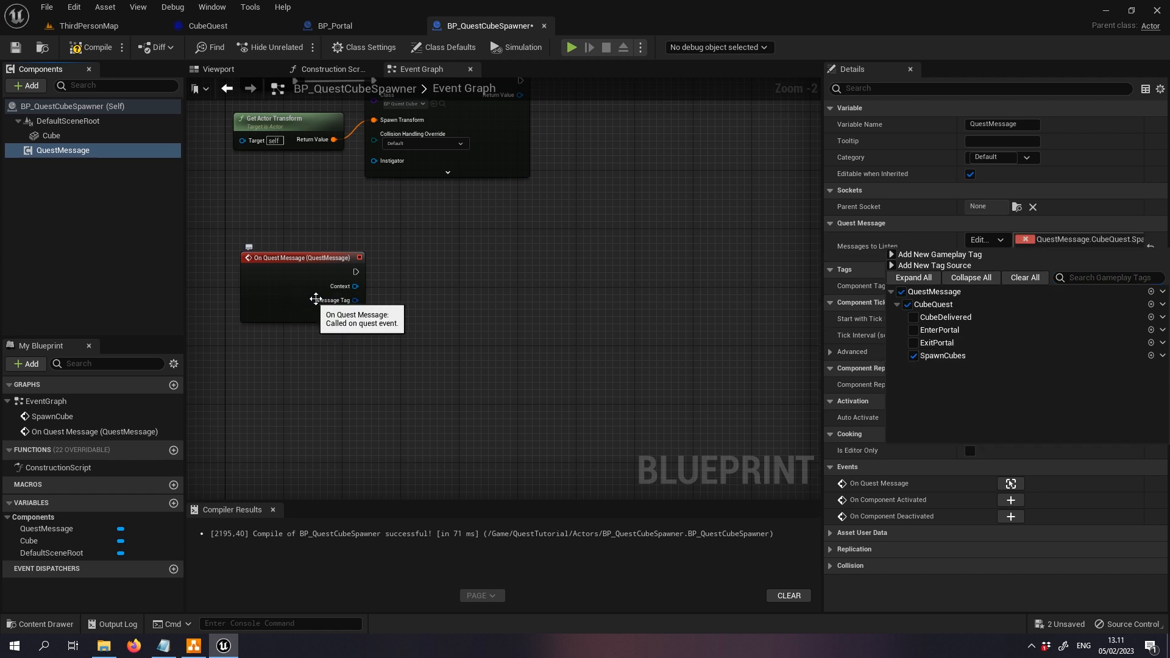
pyautogui.click(873, 246)
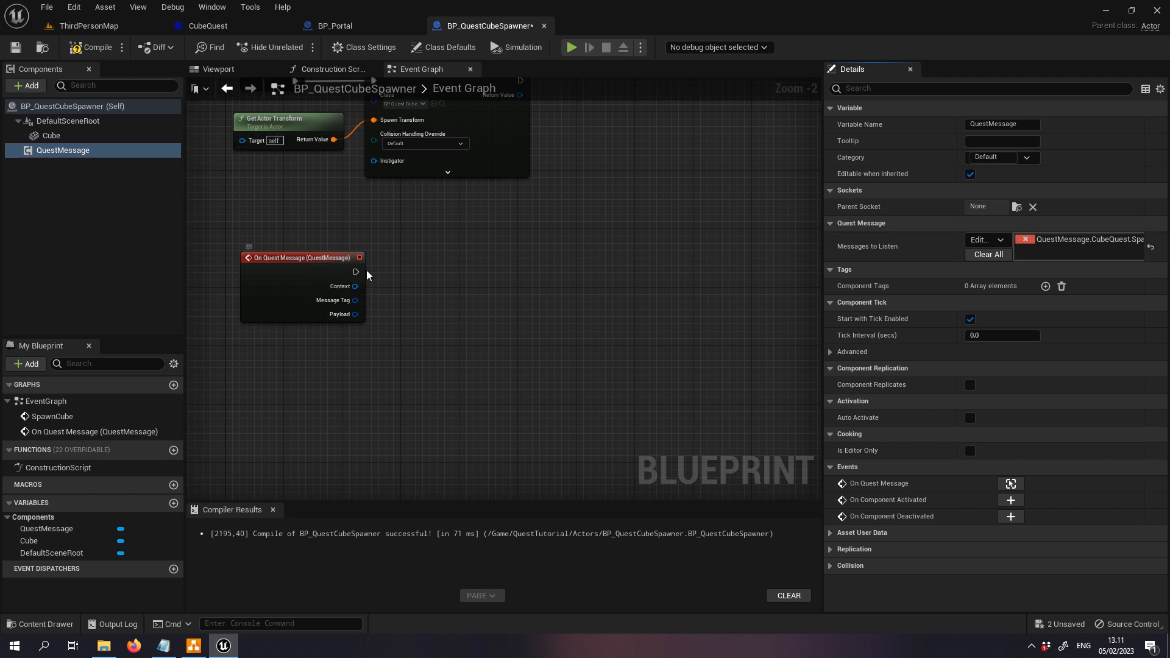
# - Connect a Spawn Cube call to the On Quest Message event, align it beside the event, and compile and save the blueprint
pyautogui.moveTo(379, 240); pyautogui.dragTo(431, 384, button='right')
pyautogui.moveTo(407, 415); pyautogui.dragTo(445, 425)
pyautogui.write('spawn')
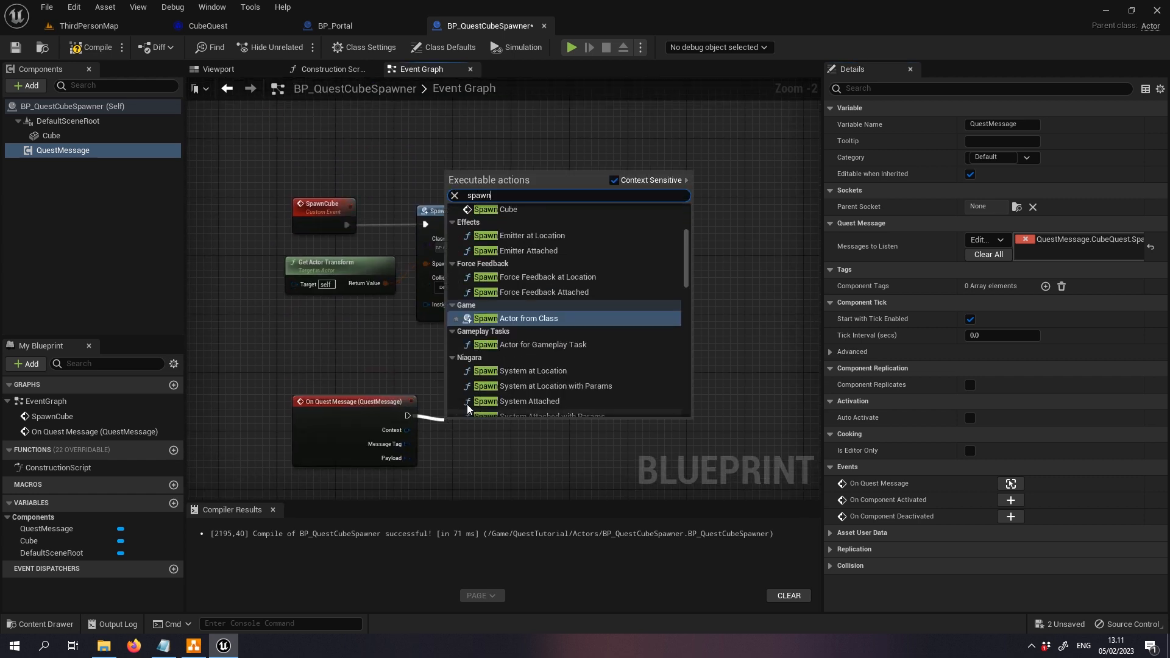
pyautogui.click(505, 210)
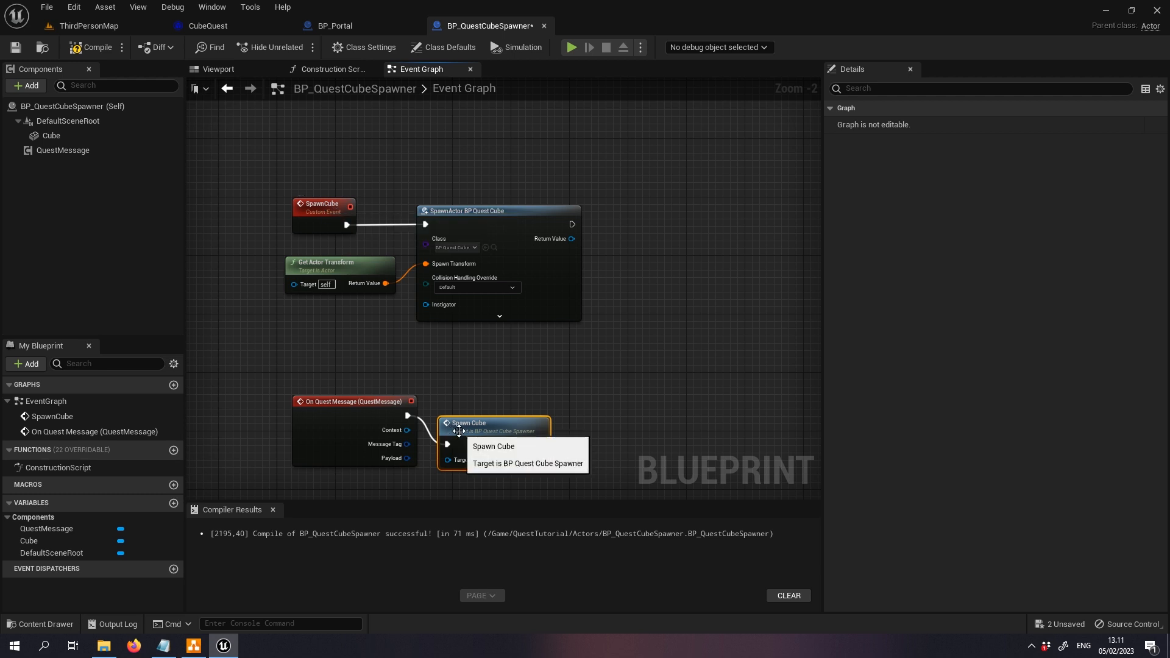
pyautogui.moveTo(458, 431); pyautogui.dragTo(452, 403)
pyautogui.click(100, 48)
pyautogui.click(25, 45)
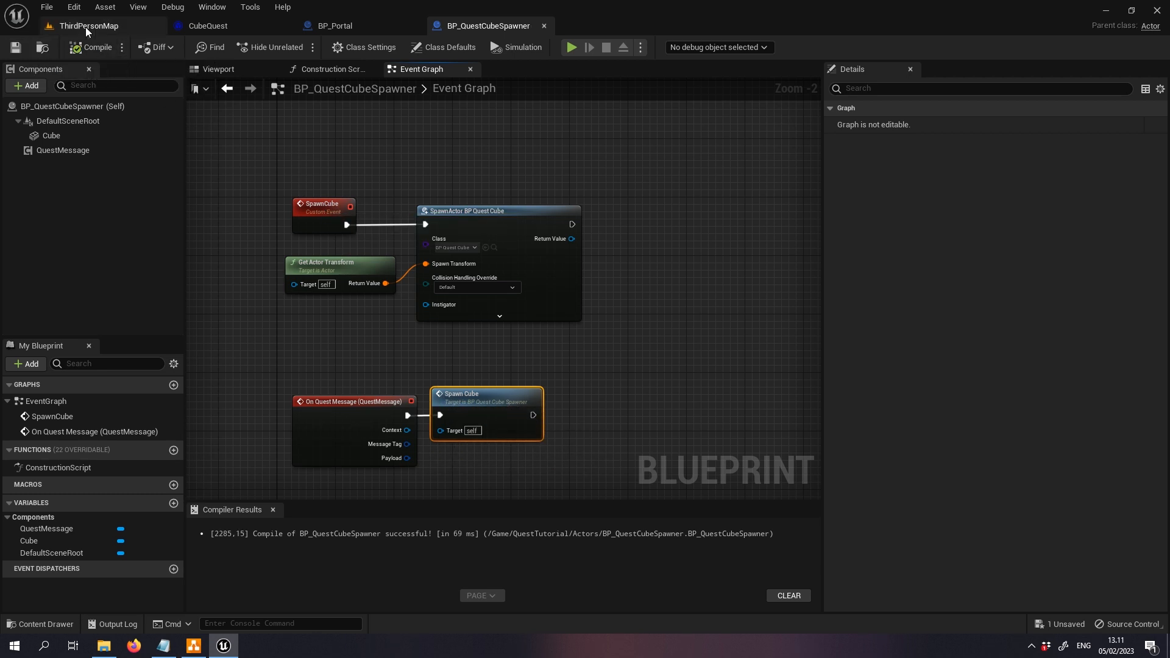
# - Play ThirdPersonMap full screen and walk the character into the portal to test the cube spawning
pyautogui.click(85, 26)
pyautogui.click(270, 47)
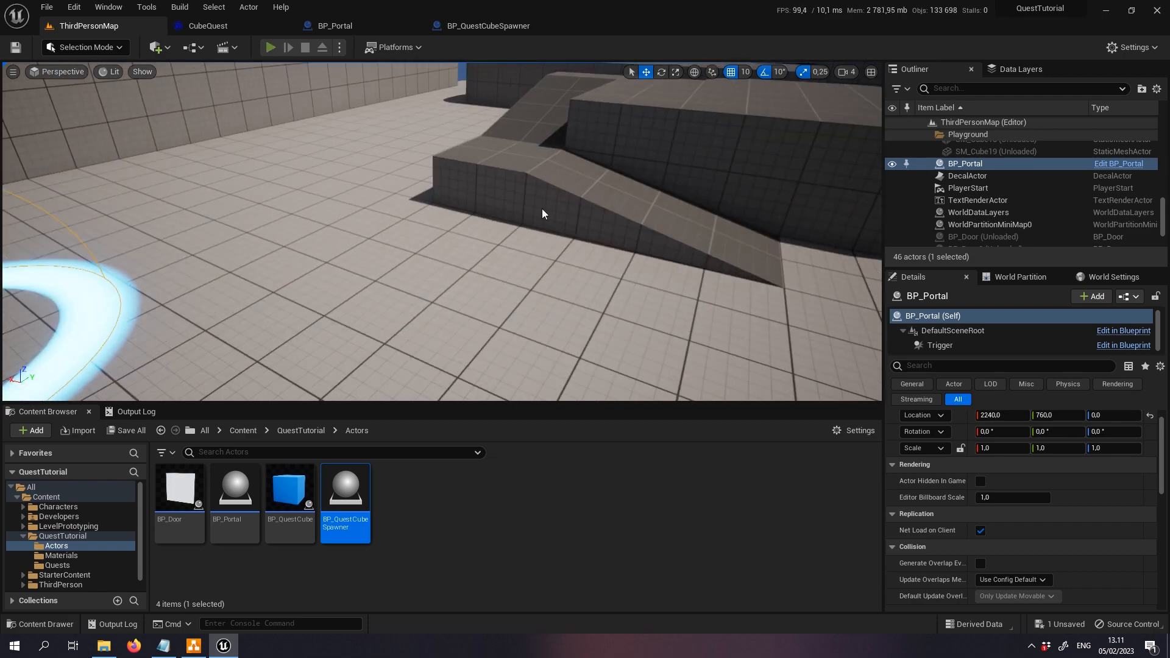
pyautogui.press('F11')
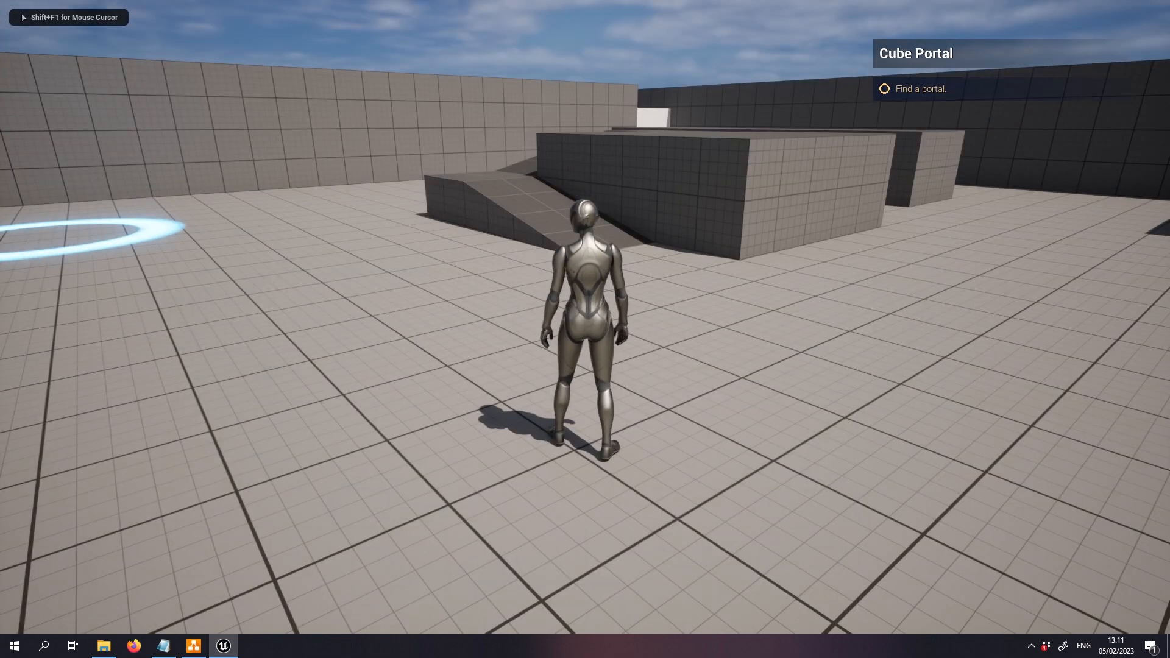
pyautogui.press('w')
pyautogui.press('a')
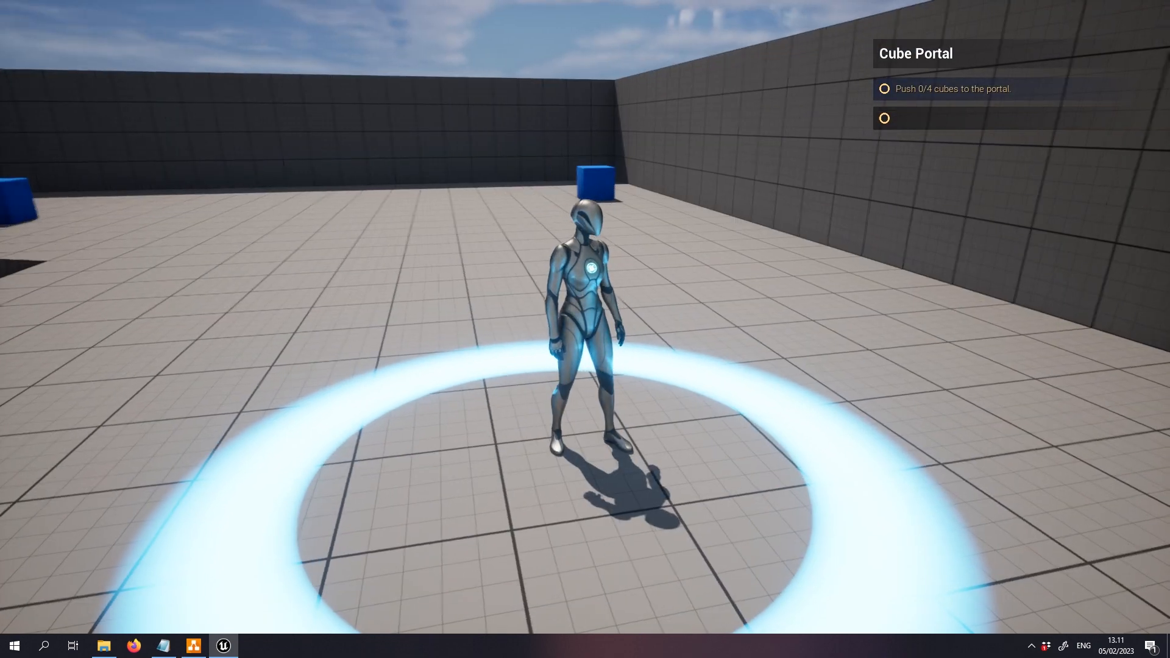
# - Run the character out of the portal past the spawned cubes, end the play session and leave the full-screen view
pyautogui.press('w')
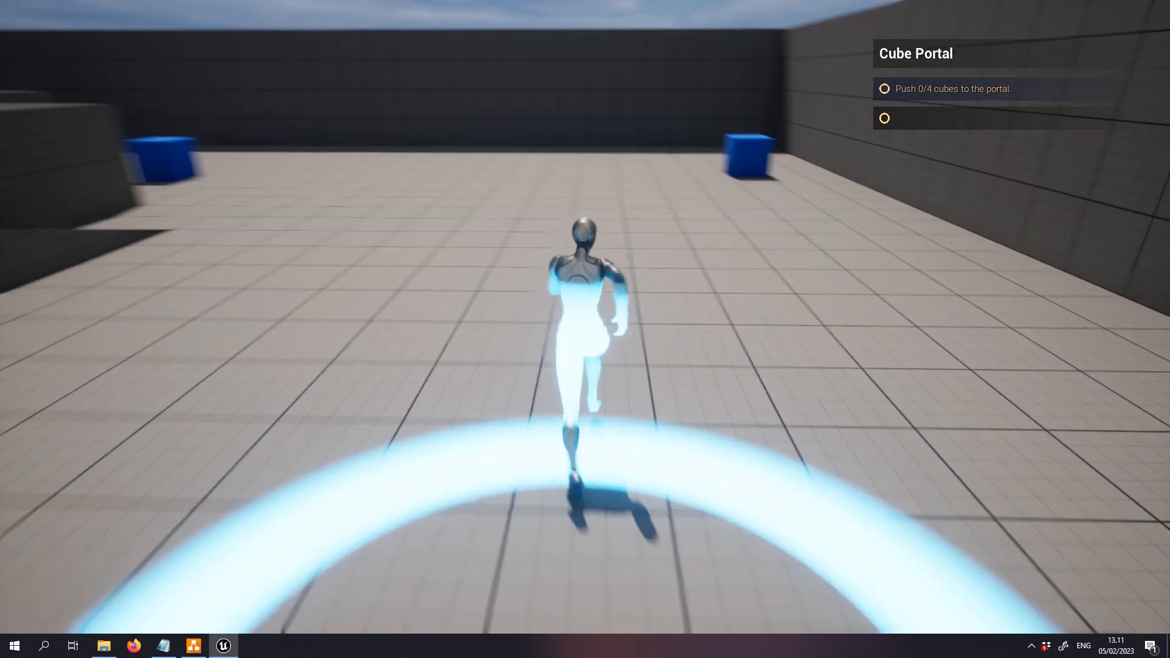
pyautogui.press('d')
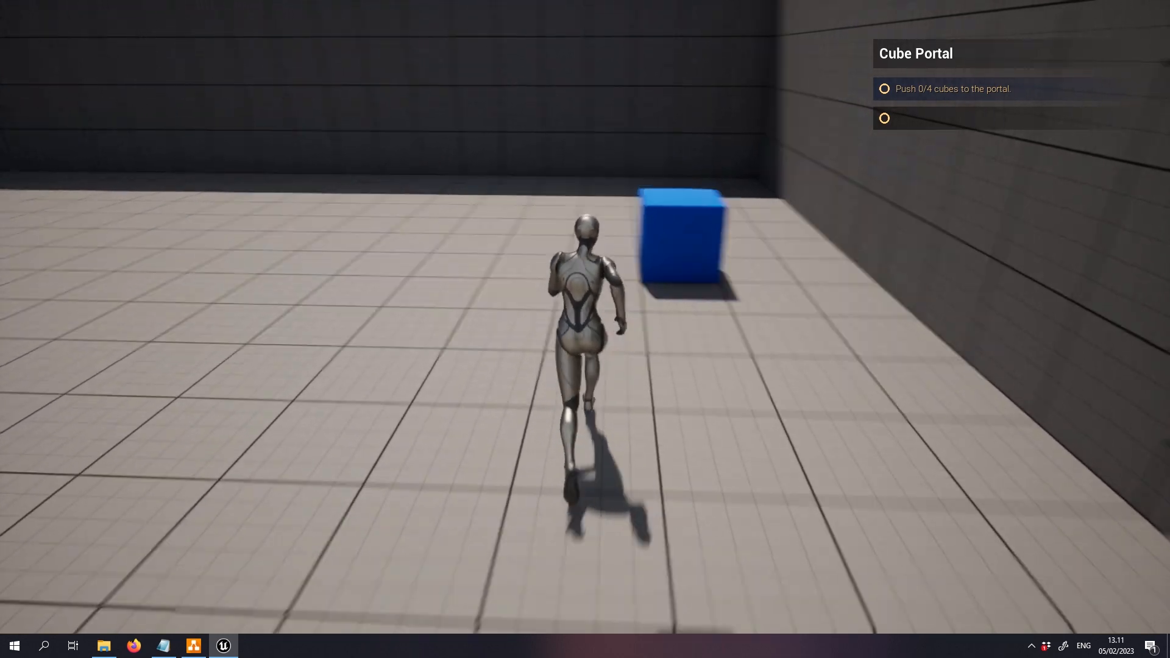
pyautogui.press('d')
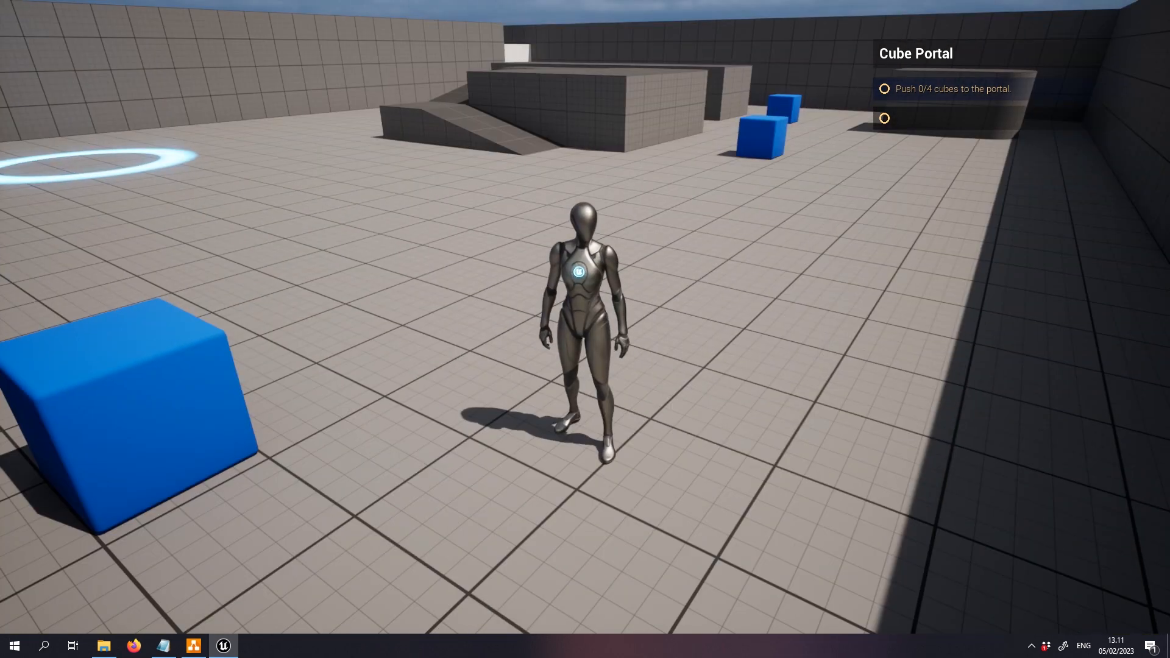
pyautogui.press('Escape')
pyautogui.moveTo(728, 274); pyautogui.dragTo(652, 275, button='right')
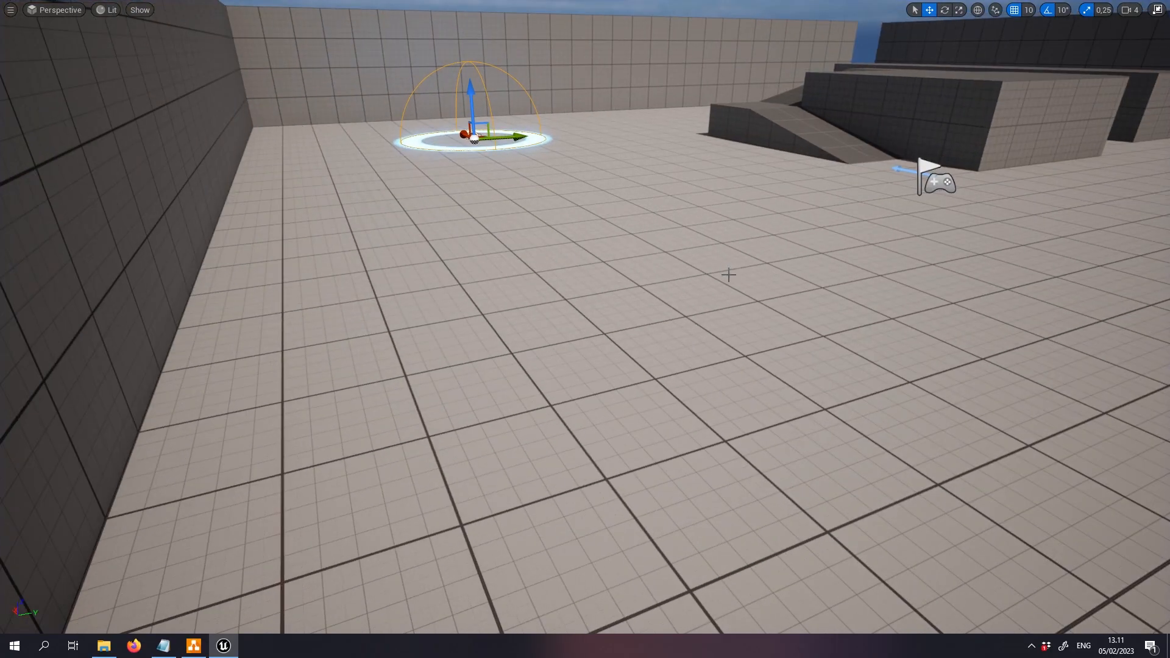
pyautogui.press('F11')
# - Review the complete and fail query comparisons of the cubes stage's extra_fast objective in CubeQuest
pyautogui.click(238, 26)
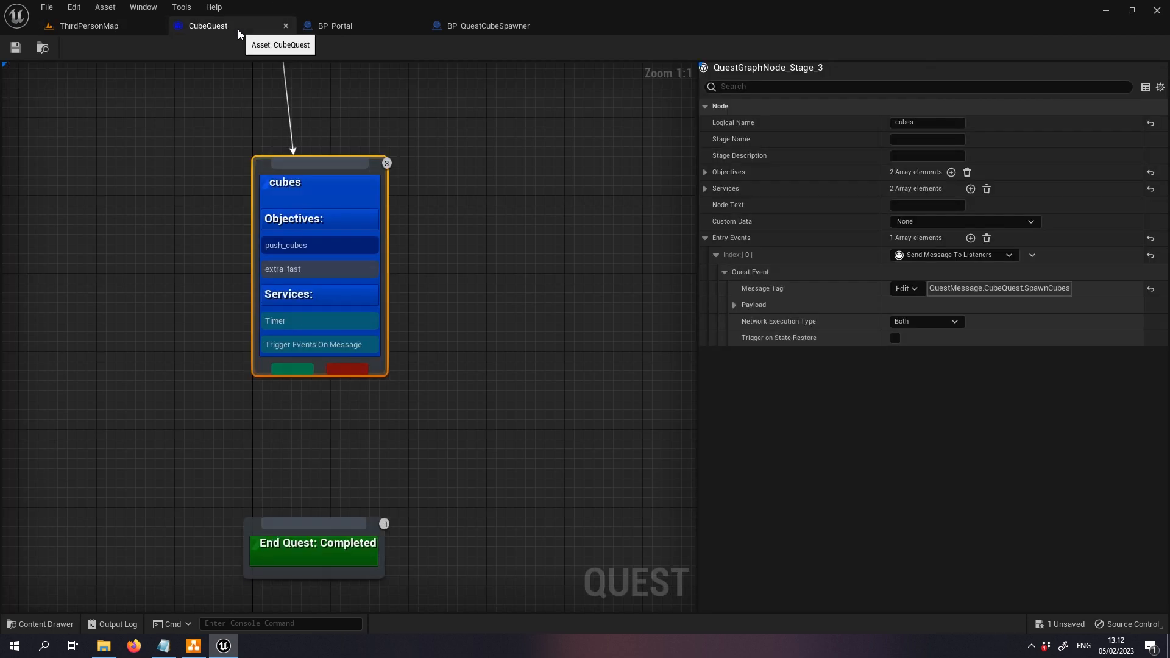
pyautogui.click(705, 173)
pyautogui.click(715, 208)
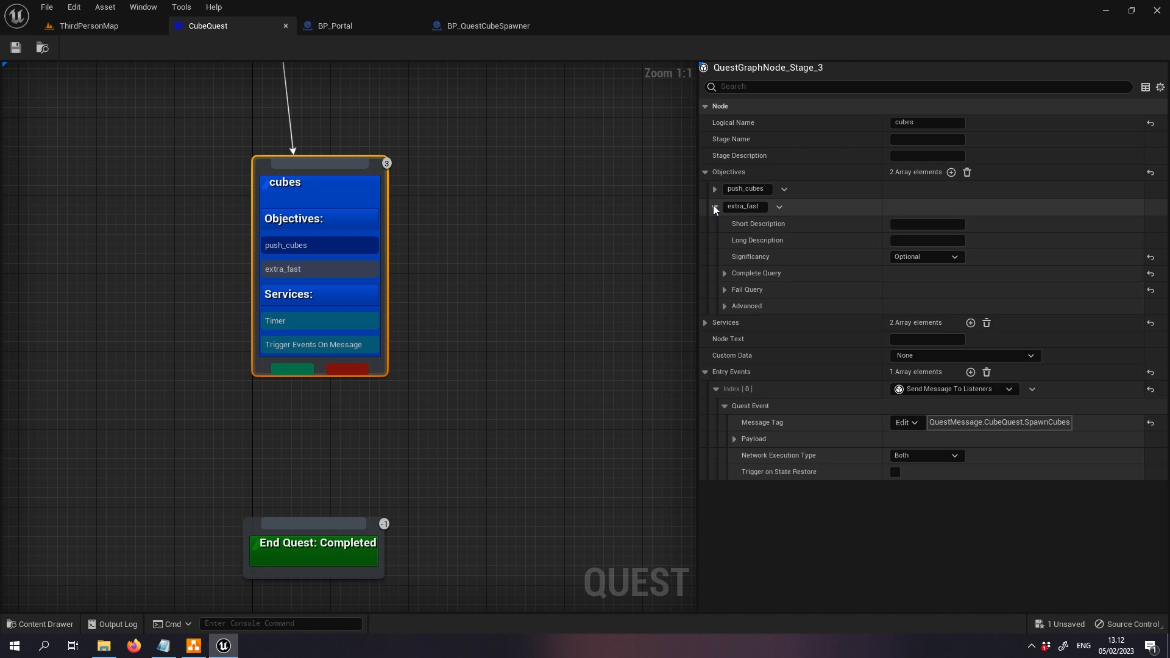
pyautogui.click(725, 273)
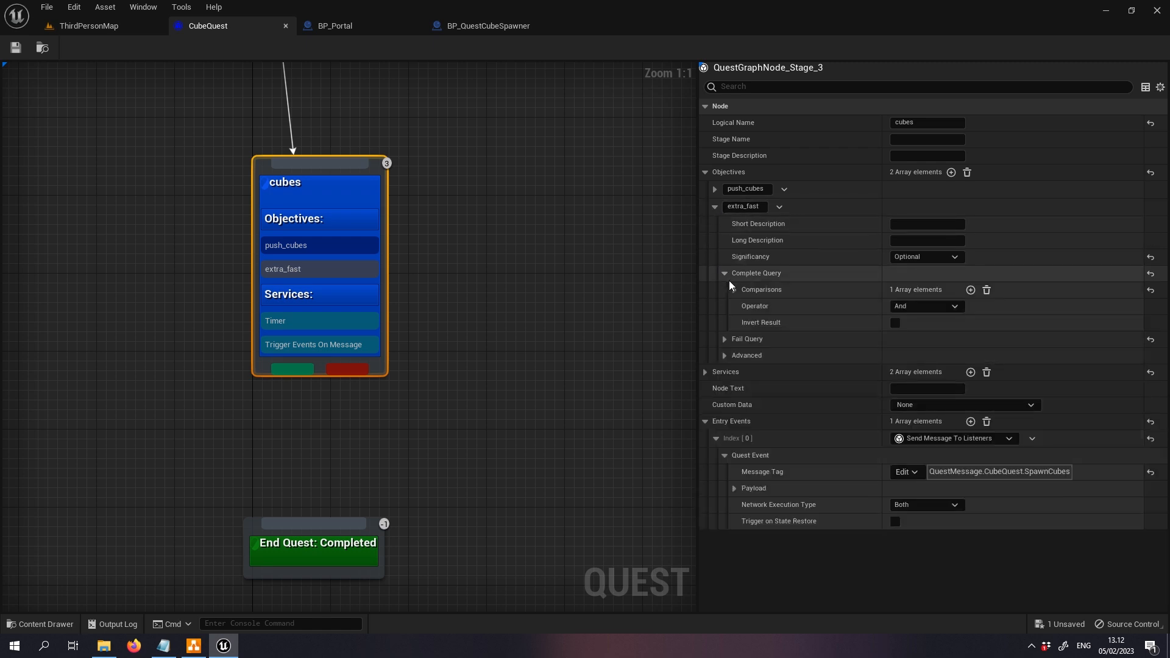
pyautogui.click(734, 290)
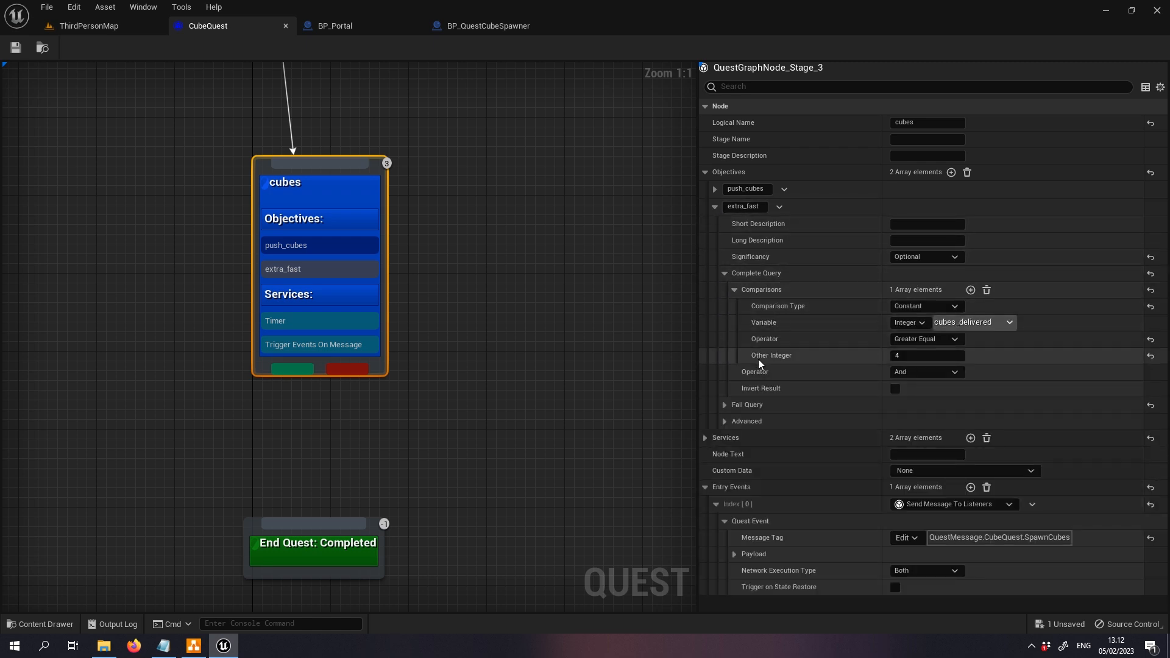
pyautogui.click(725, 405)
pyautogui.click(735, 421)
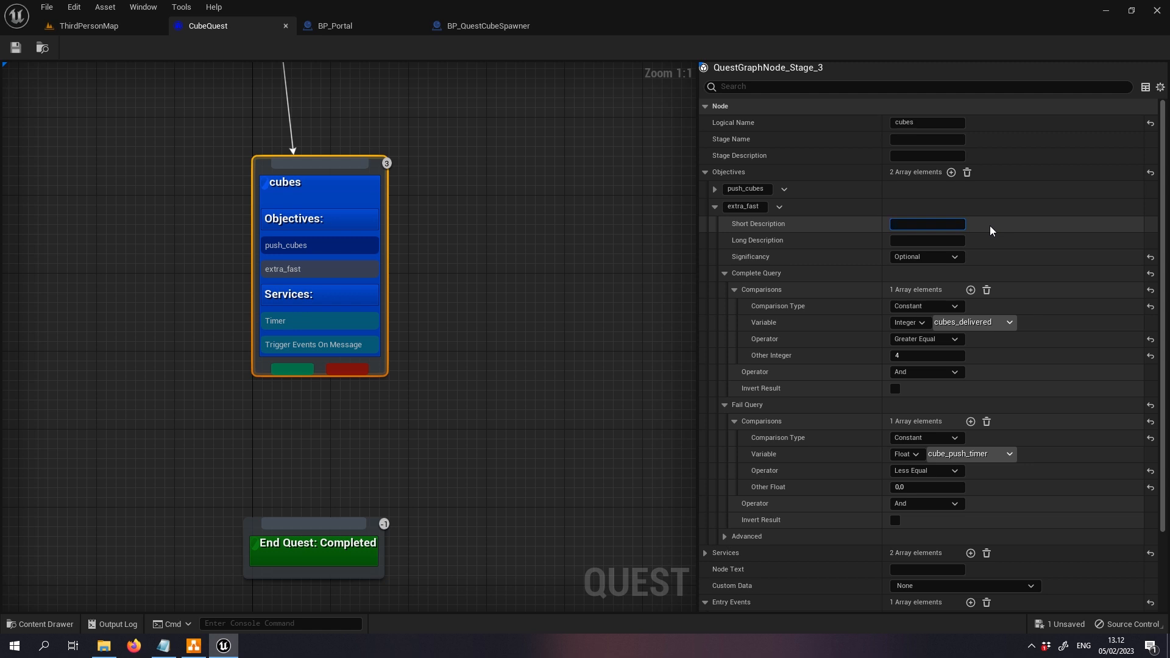
# - Set the extra_fast objective's short description to "Complete in {x} seconds to earn a speacial reward."
pyautogui.write('Complete ')
pyautogui.write('in')
pyautogui.write(' [x')
pyautogui.press('BackSpace')
pyautogui.press('BackSpace')
pyautogui.press('BackSpace')
pyautogui.write('{x} seconds to earn a speaci')
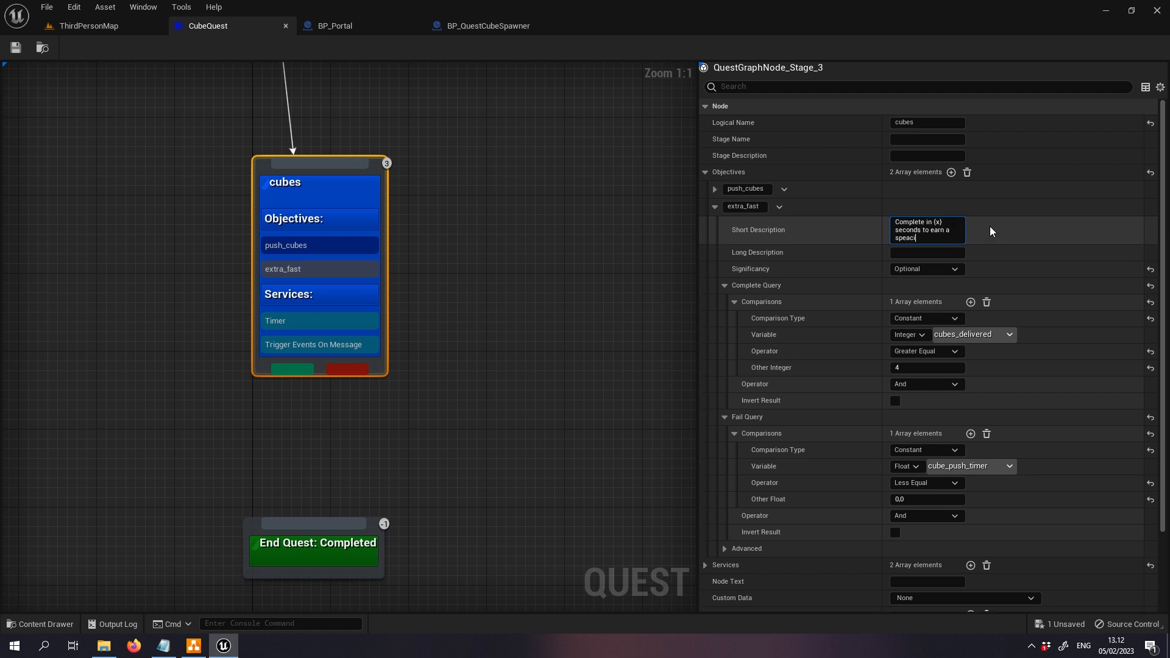
pyautogui.write('al re')
pyautogui.press('BackSpace')
pyautogui.press('BackSpace')
pyautogui.write('ward.')
pyautogui.press('Return')
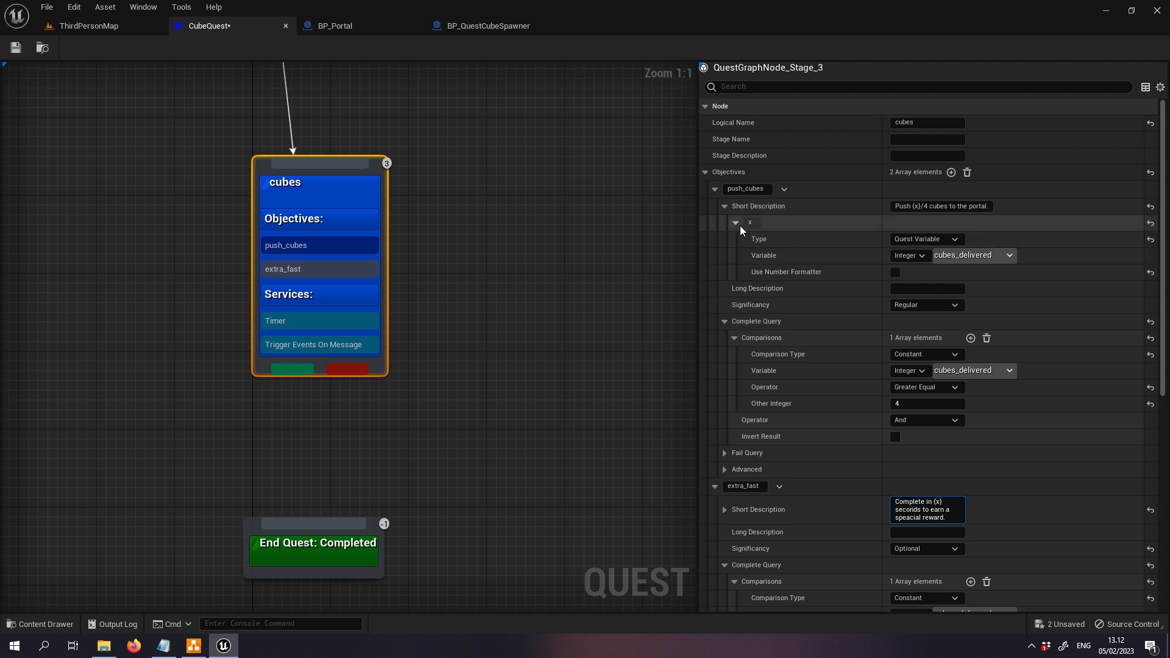
# - Bind the description's x parameter to the Float variable cube_push_timer, enable Use Number Formatter and save the quest
pyautogui.scroll(-5, 814, 462)
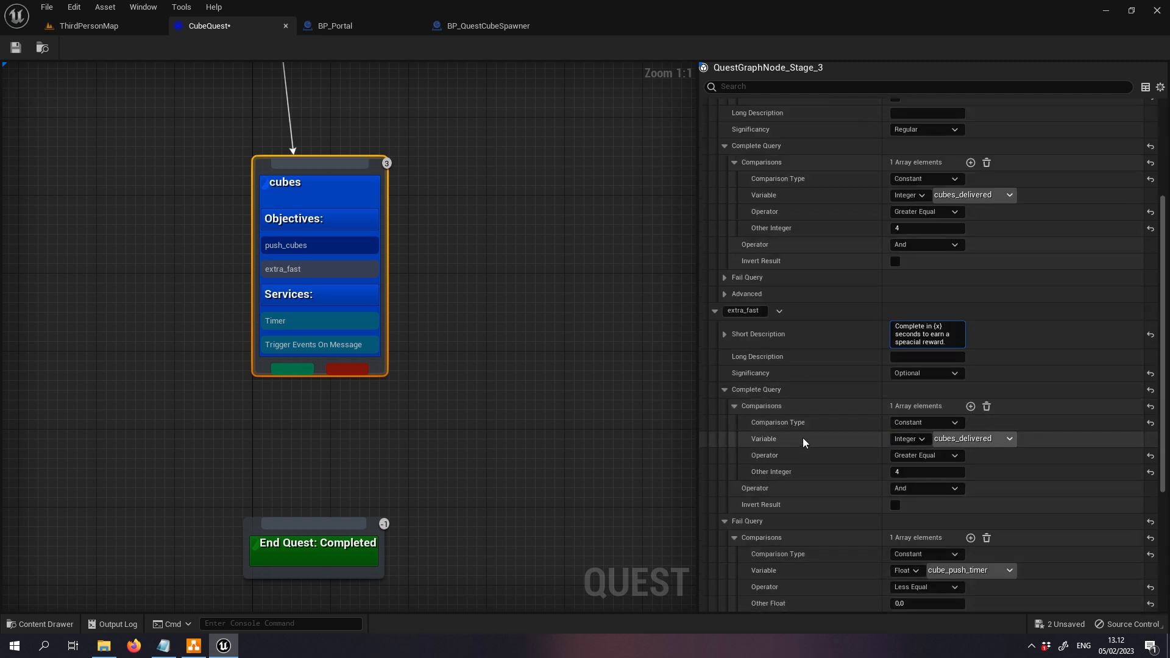
pyautogui.click(724, 334)
pyautogui.click(734, 356)
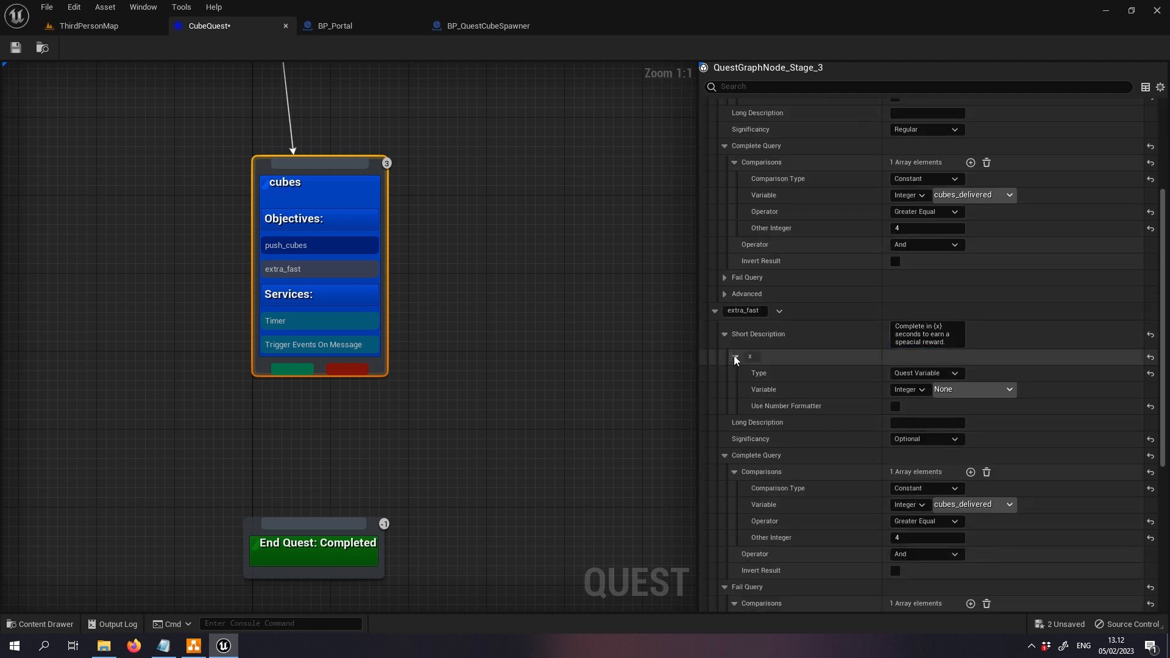
pyautogui.click(909, 390)
pyautogui.click(915, 410)
pyautogui.click(982, 381)
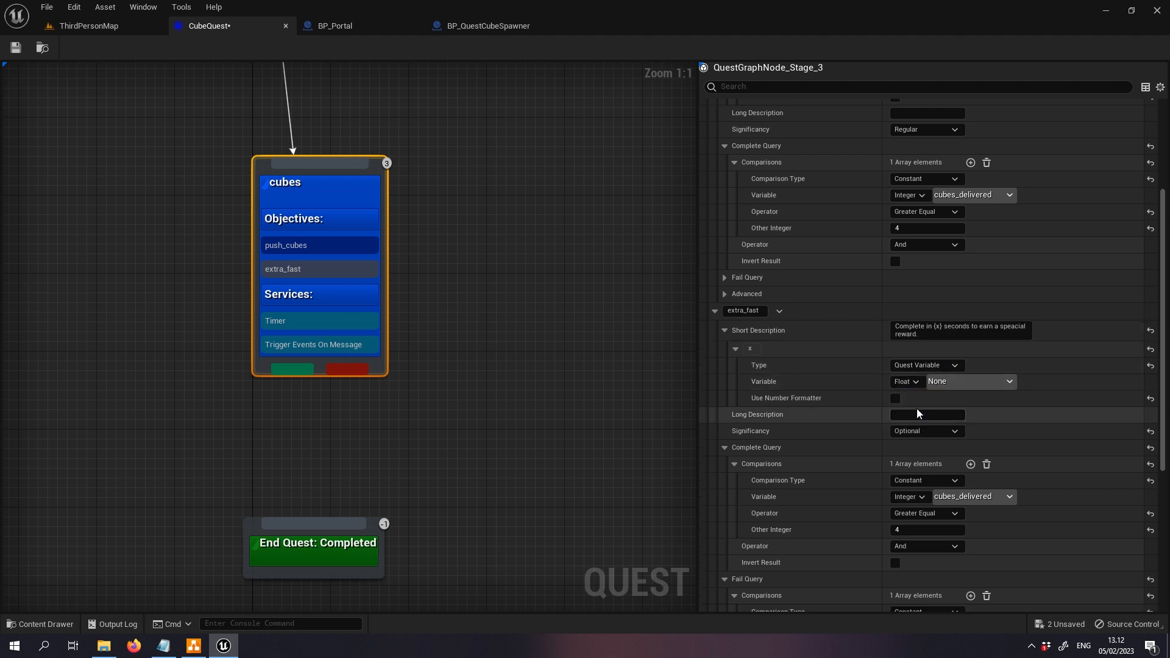
pyautogui.click(987, 418)
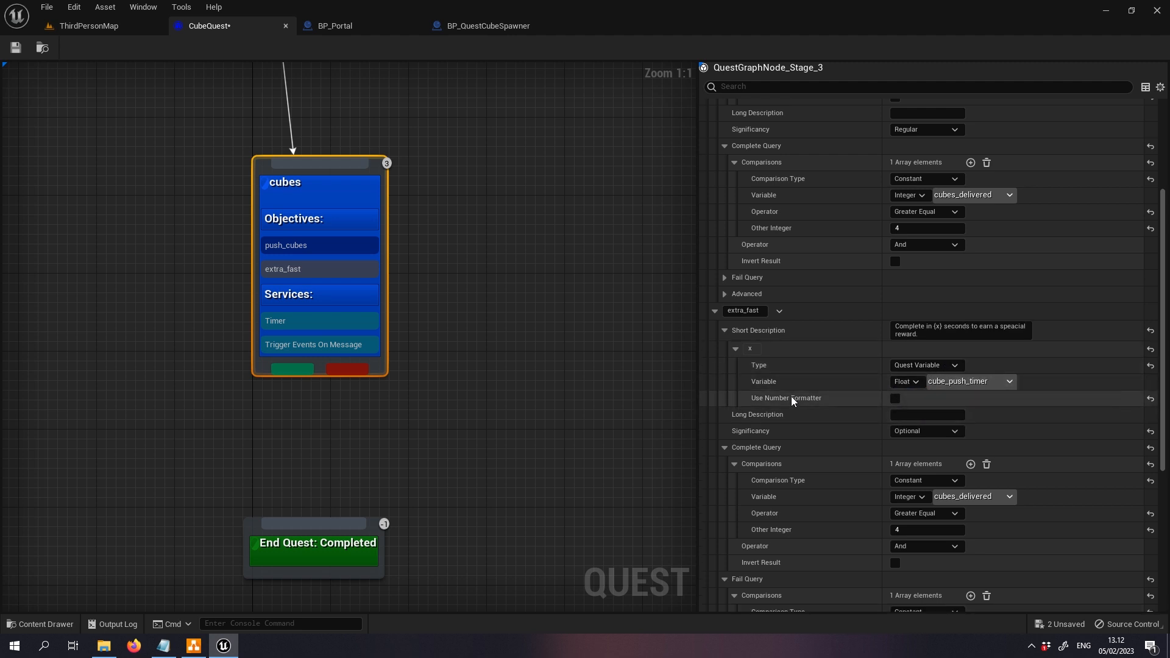
pyautogui.click(896, 399)
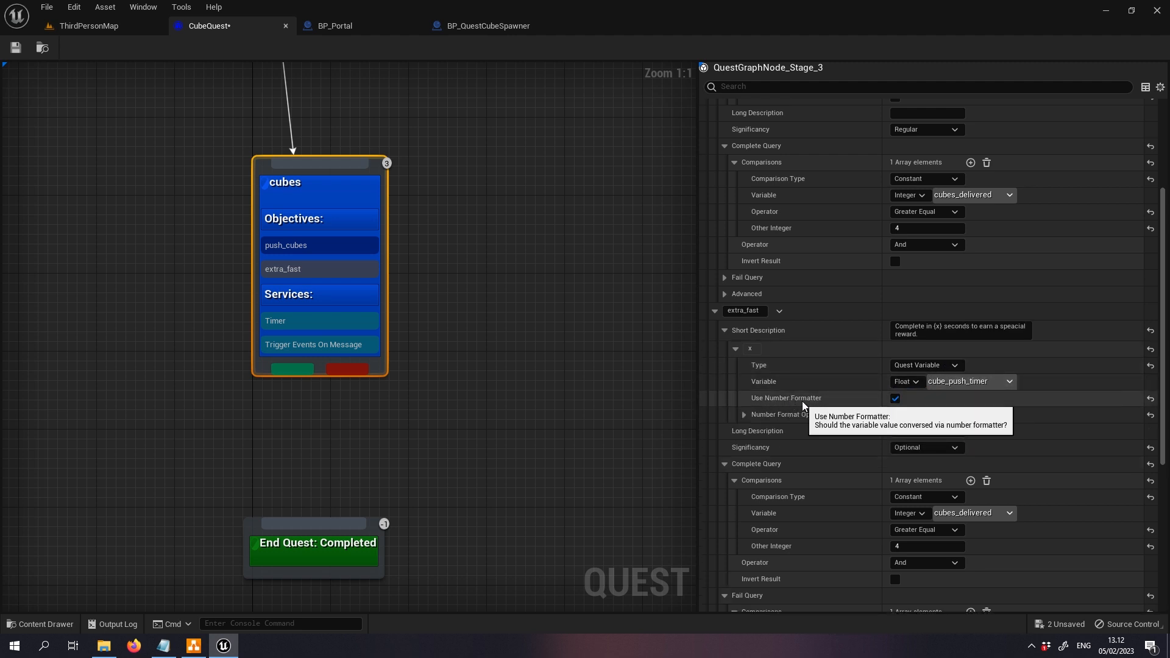
pyautogui.click(16, 48)
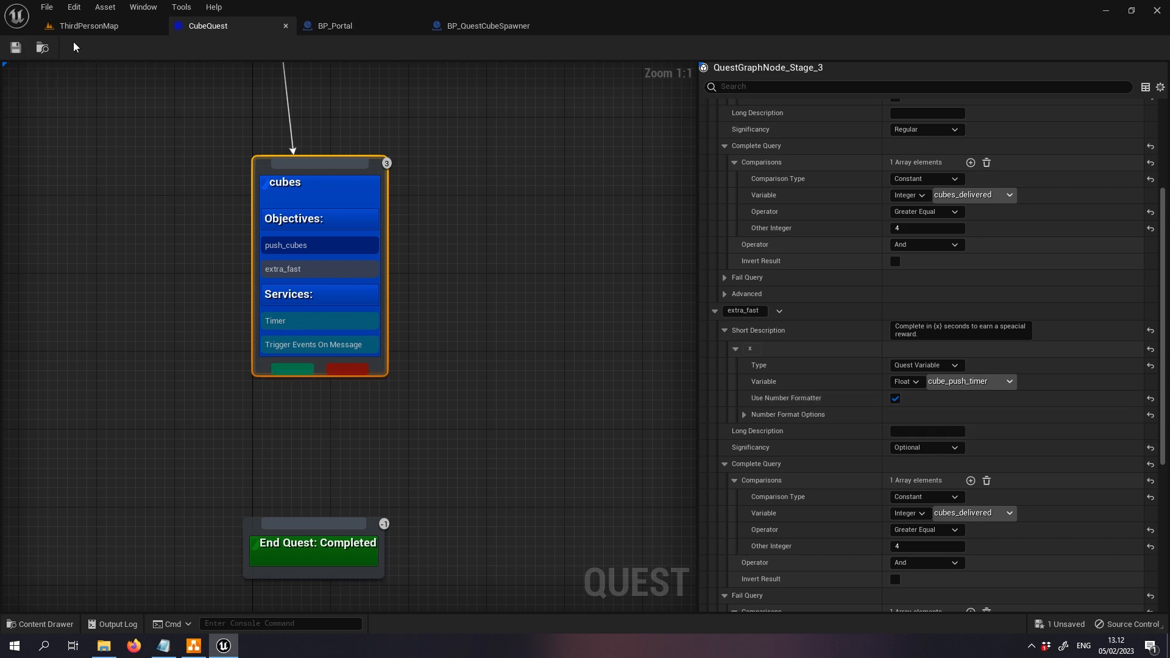
# - Play ThirdPersonMap full screen and stand the character in the portal to summon the cubes
pyautogui.click(88, 25)
pyautogui.click(269, 48)
pyautogui.press('F11')
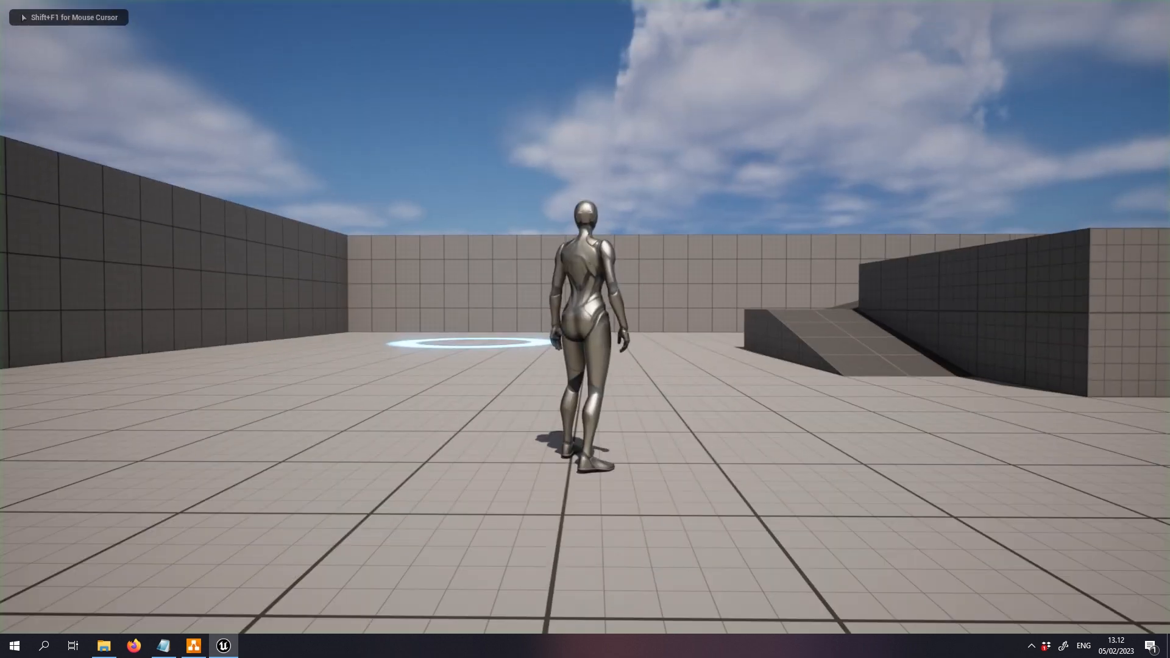
pyautogui.press('w')
pyautogui.press('a')
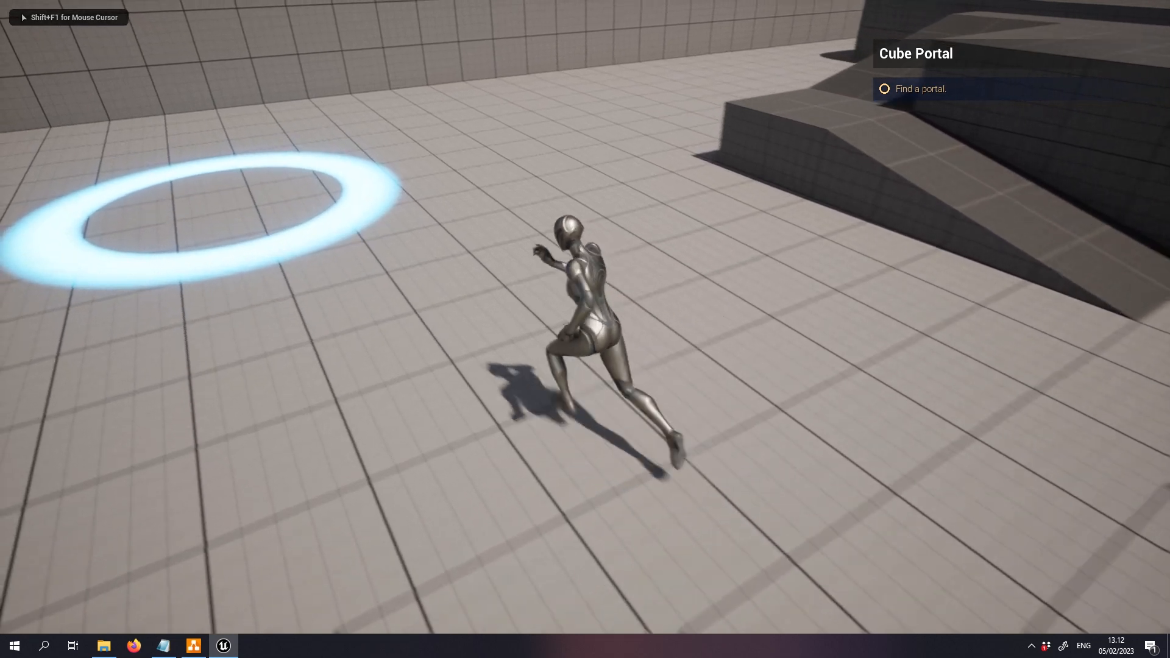
pyautogui.press('w')
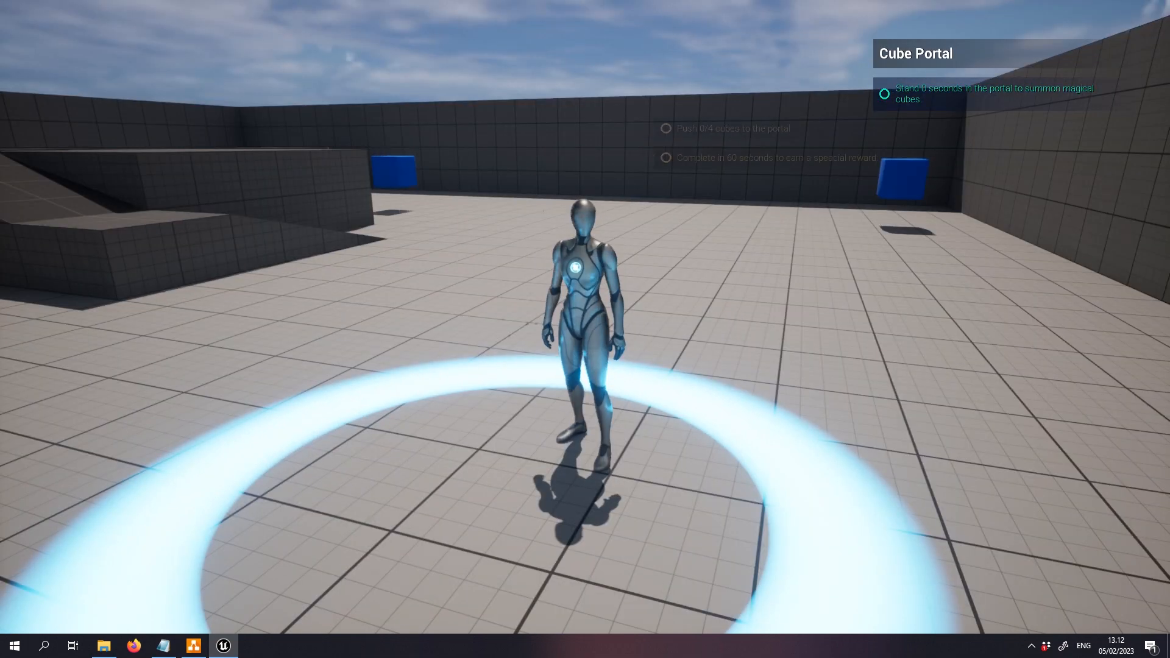
# - Run to the nearest blue cube and push it into the portal to test the delivery objective
pyautogui.press('w')
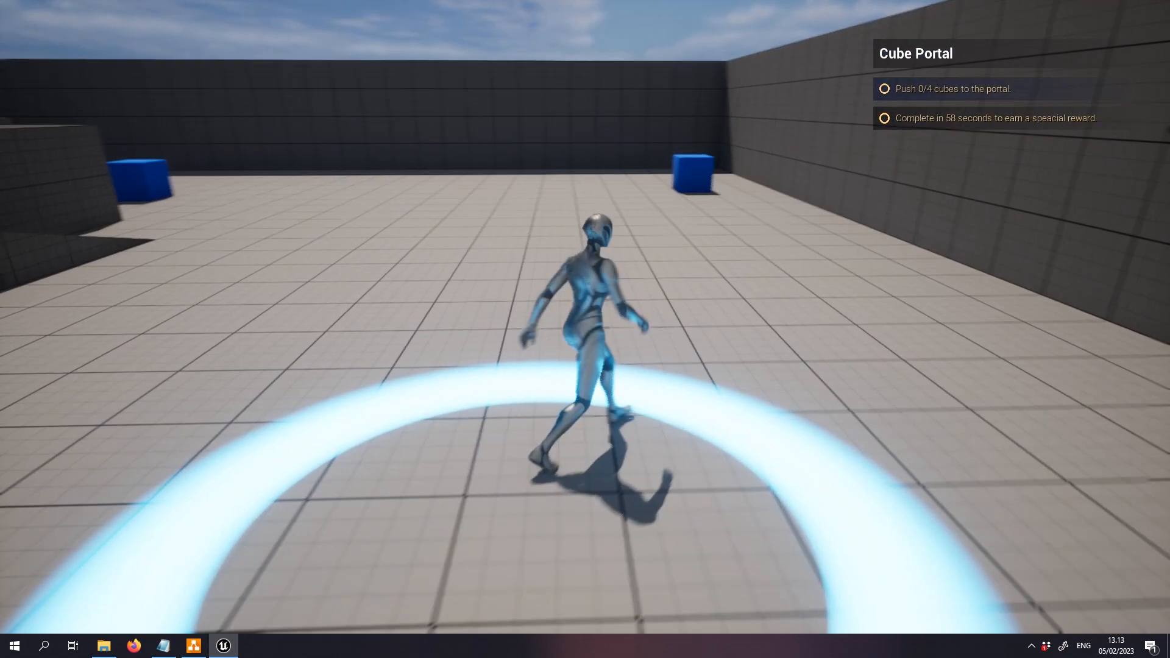
pyautogui.press('w')
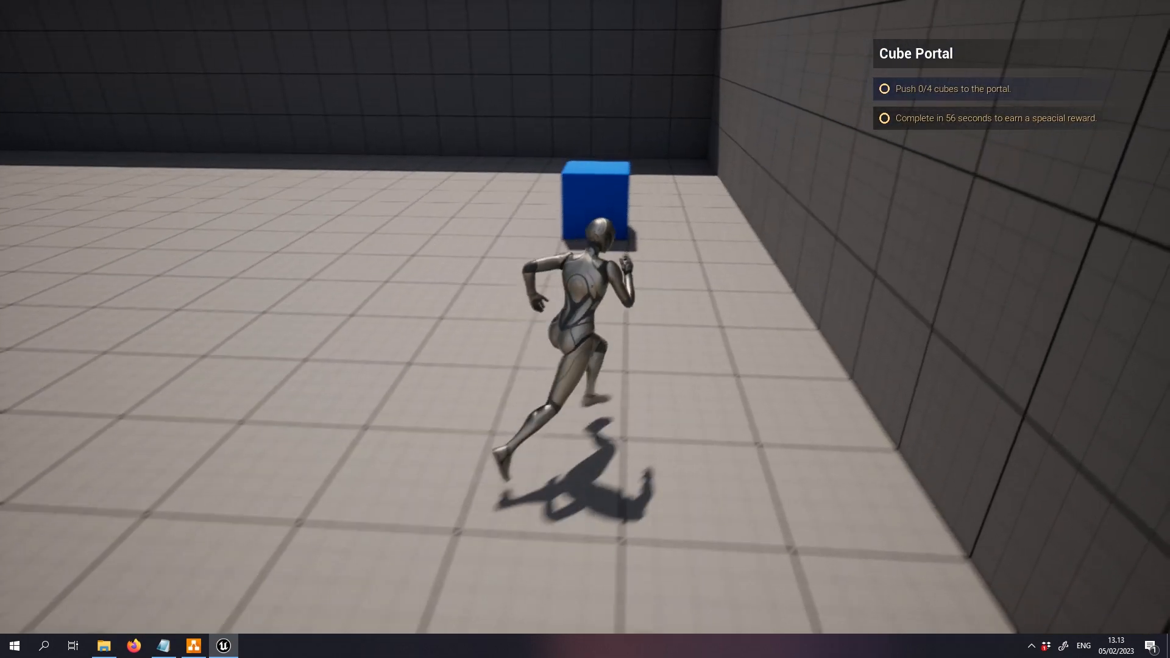
pyautogui.press('w')
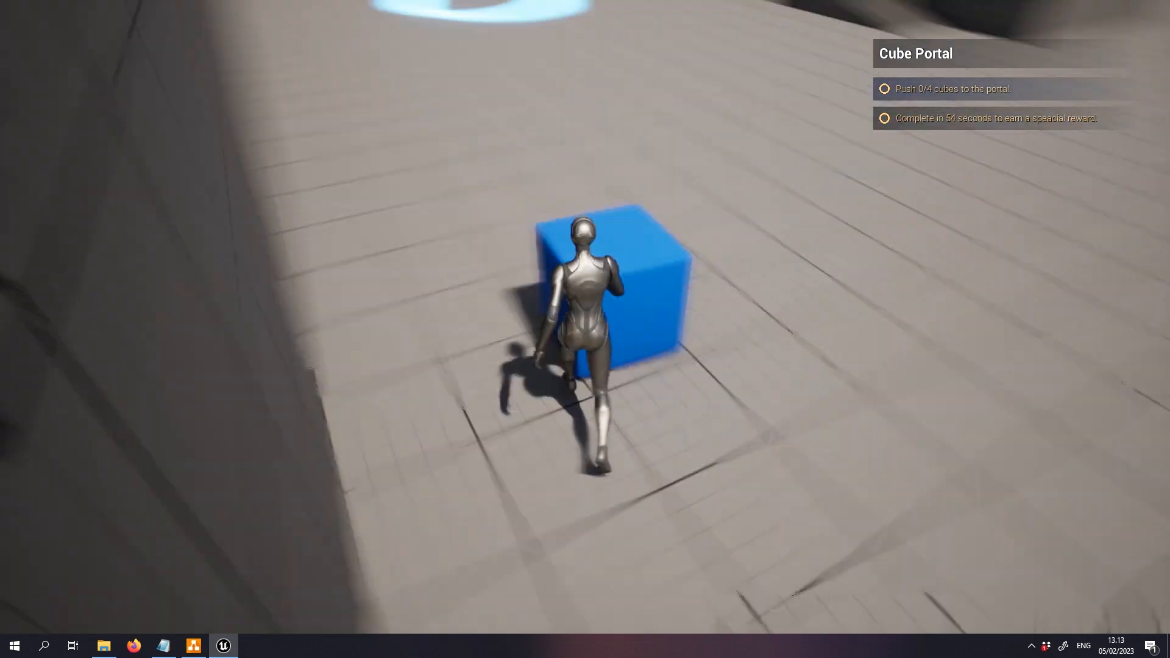
pyautogui.press('w')
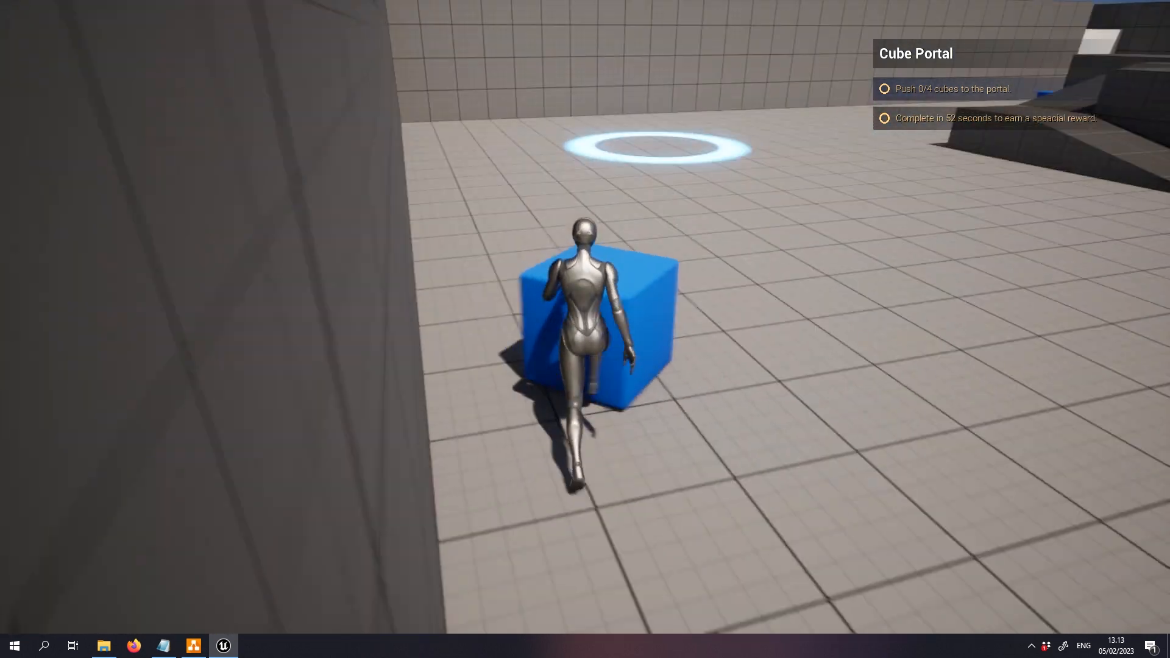
pyautogui.press('w')
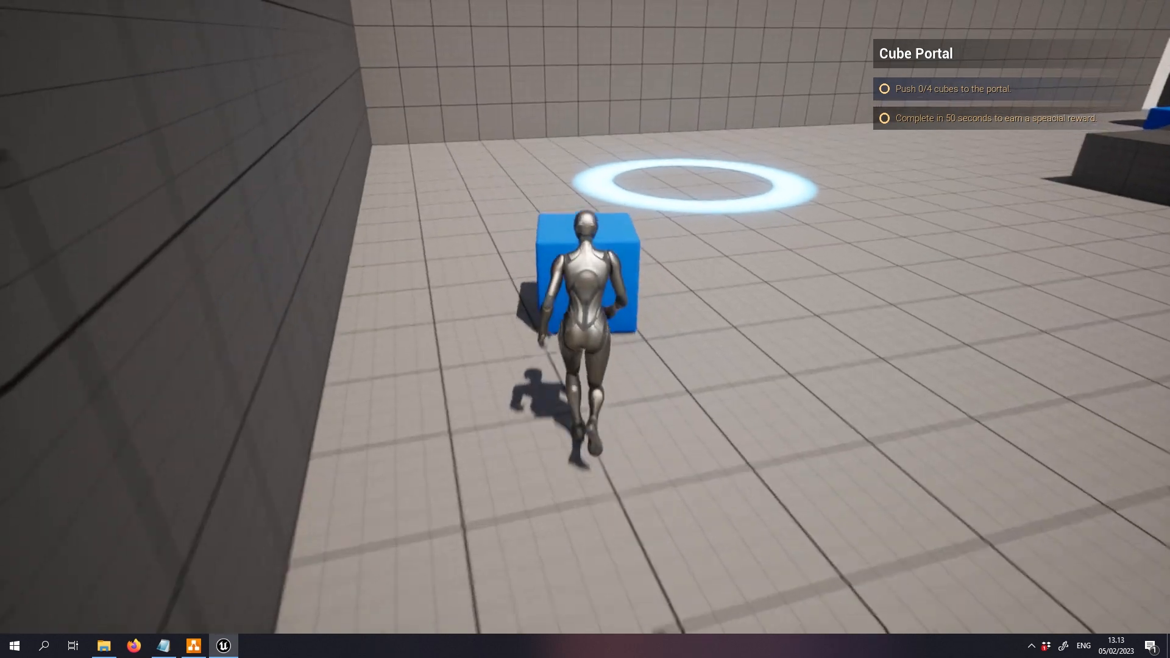
pyautogui.press('w')
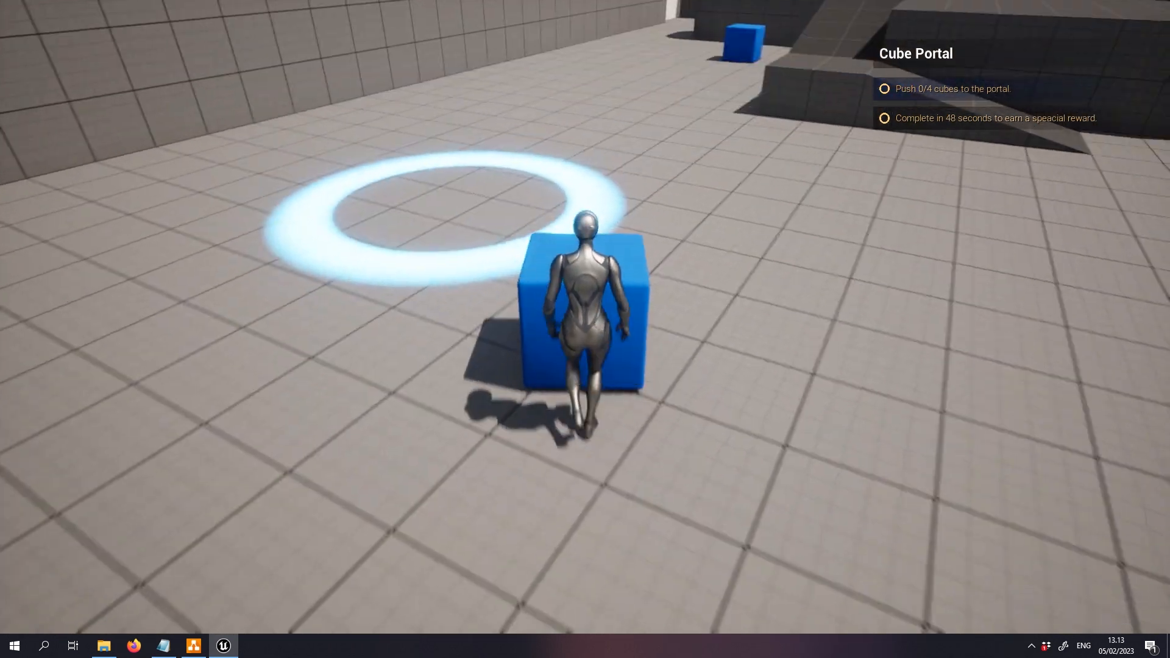
pyautogui.press('w')
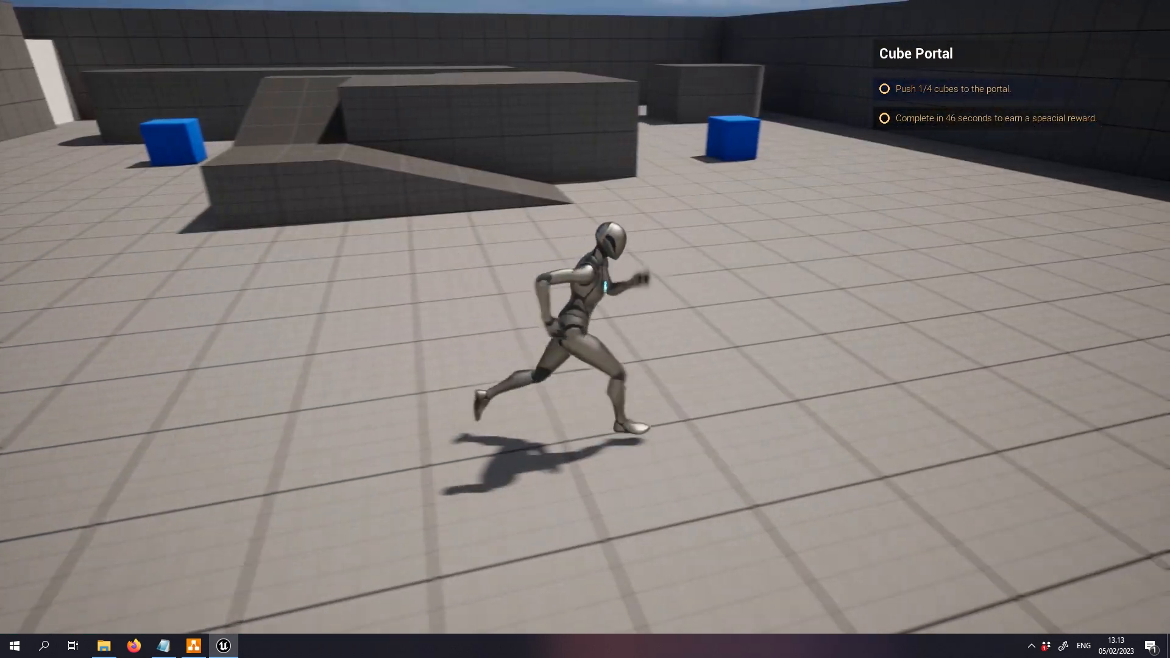
# - Push a second blue cube around the block into the portal, then end the play session
pyautogui.press('w')
pyautogui.press('w')
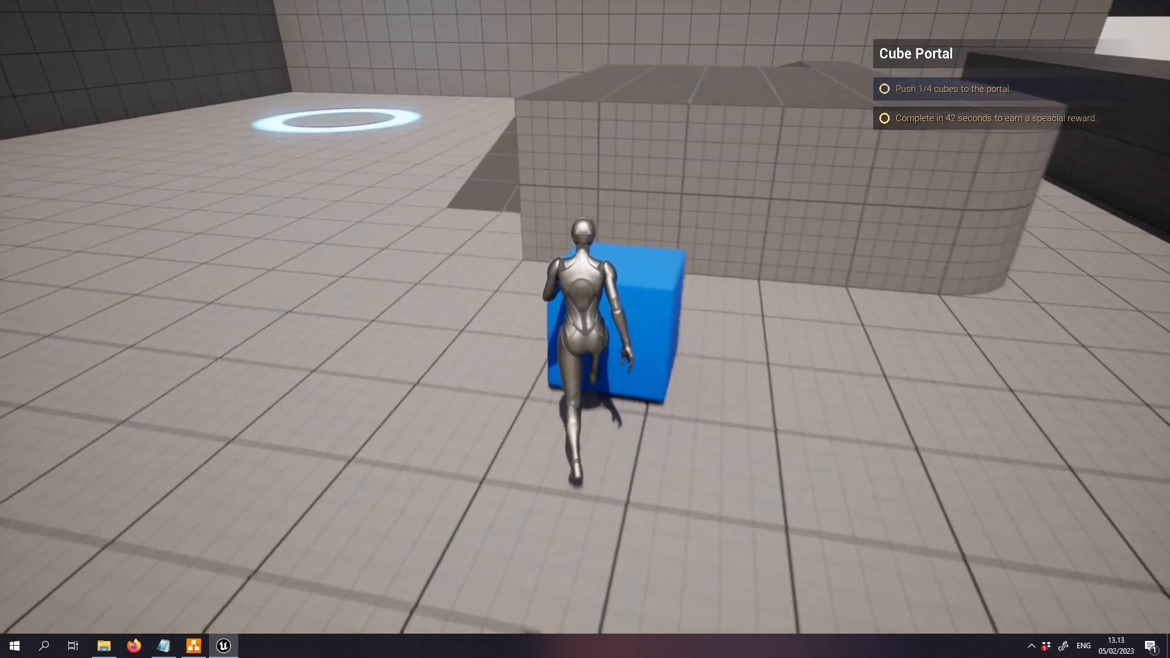
pyautogui.press('w')
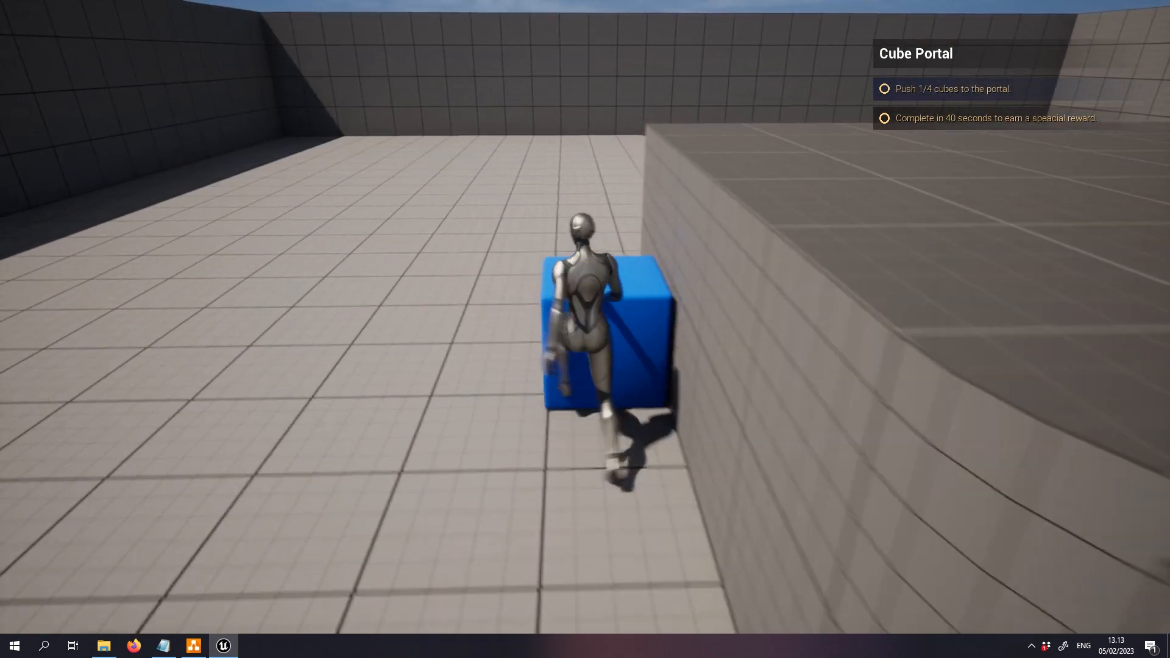
pyautogui.press('w')
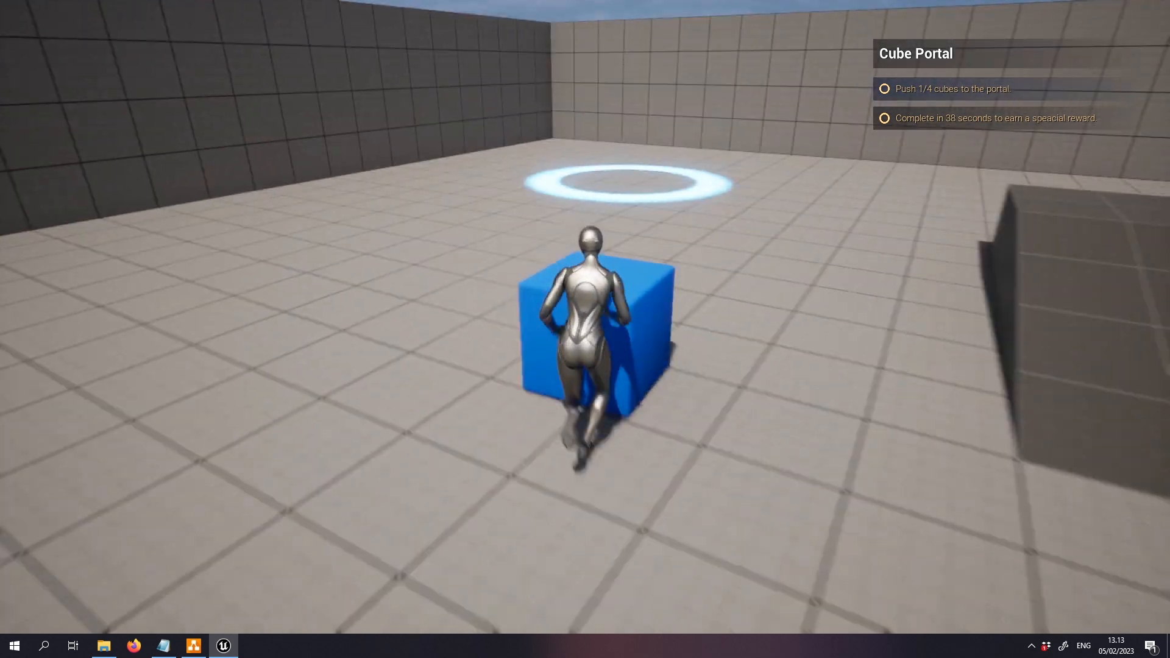
pyautogui.press('w')
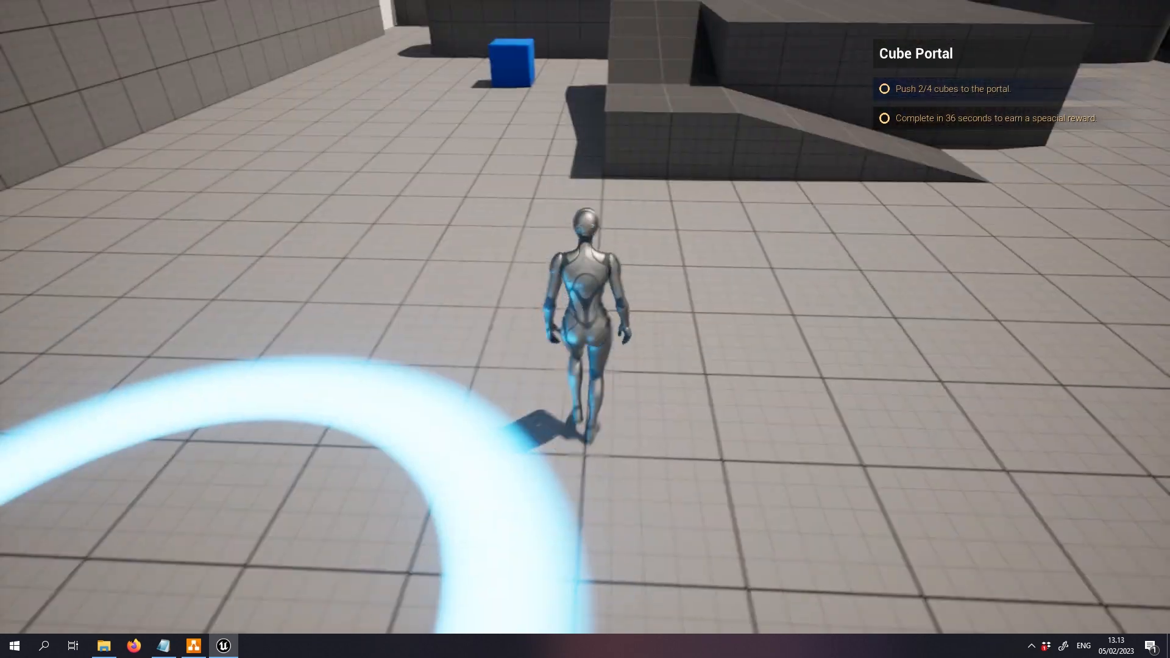
pyautogui.press('w')
pyautogui.press('Escape')
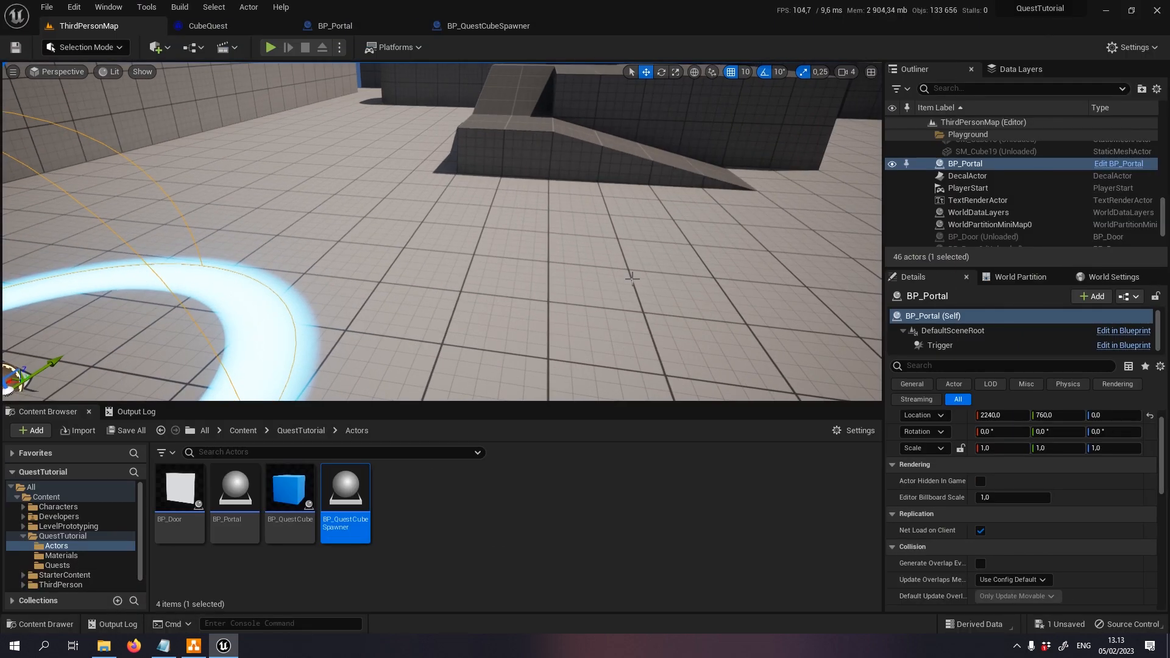
# - Check the maze and shortcut door branches in the draw.io quest design diagram, then return to CubeQuest in Unreal Editor
pyautogui.click(208, 25)
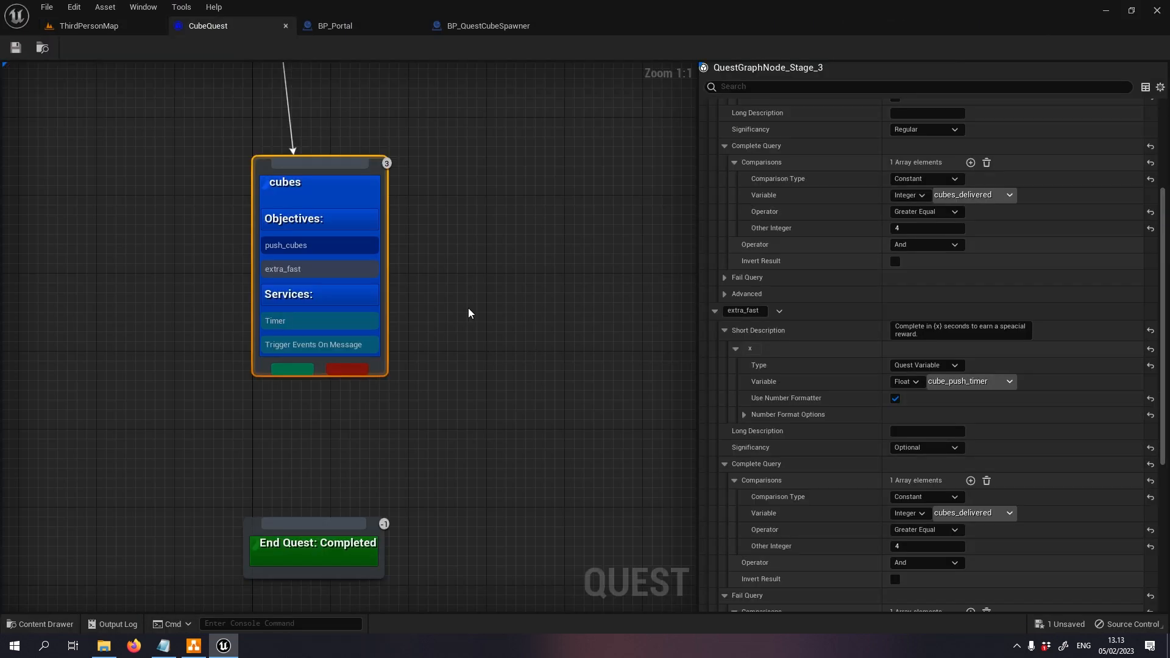
pyautogui.click(193, 645)
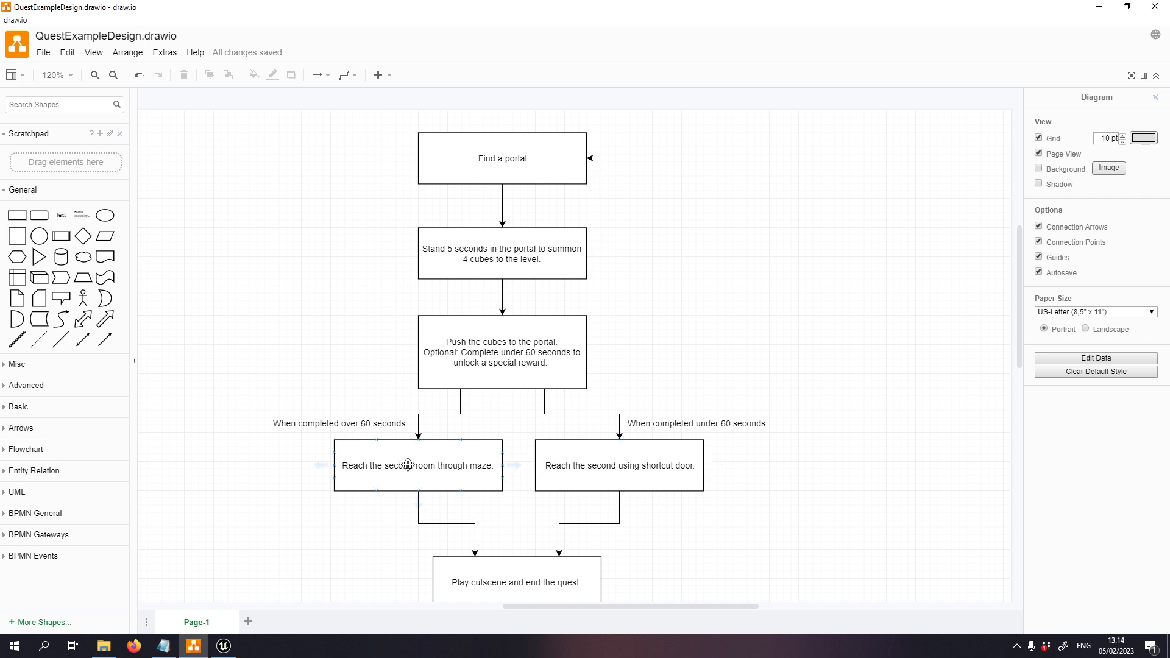
pyautogui.click(586, 467)
pyautogui.click(224, 650)
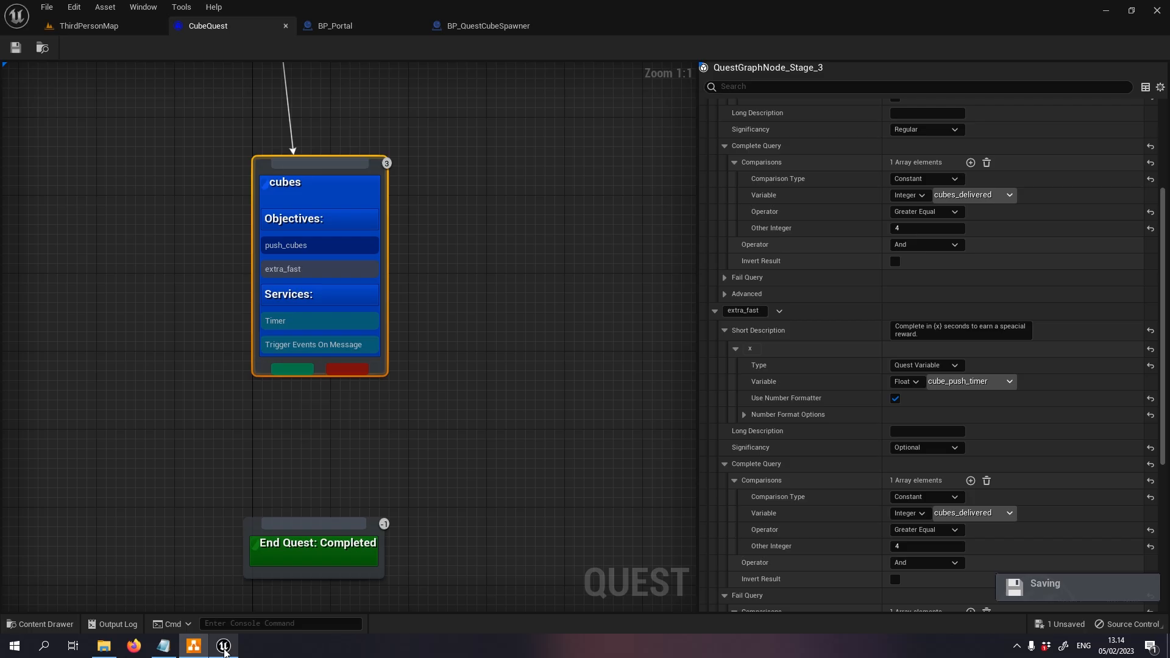
# - Move the End Quest: Completed node further down to make room below the cubes stage
pyautogui.moveTo(340, 523); pyautogui.dragTo(404, 413, button='right')
pyautogui.moveTo(405, 413); pyautogui.dragTo(404, 501)
pyautogui.click(426, 389)
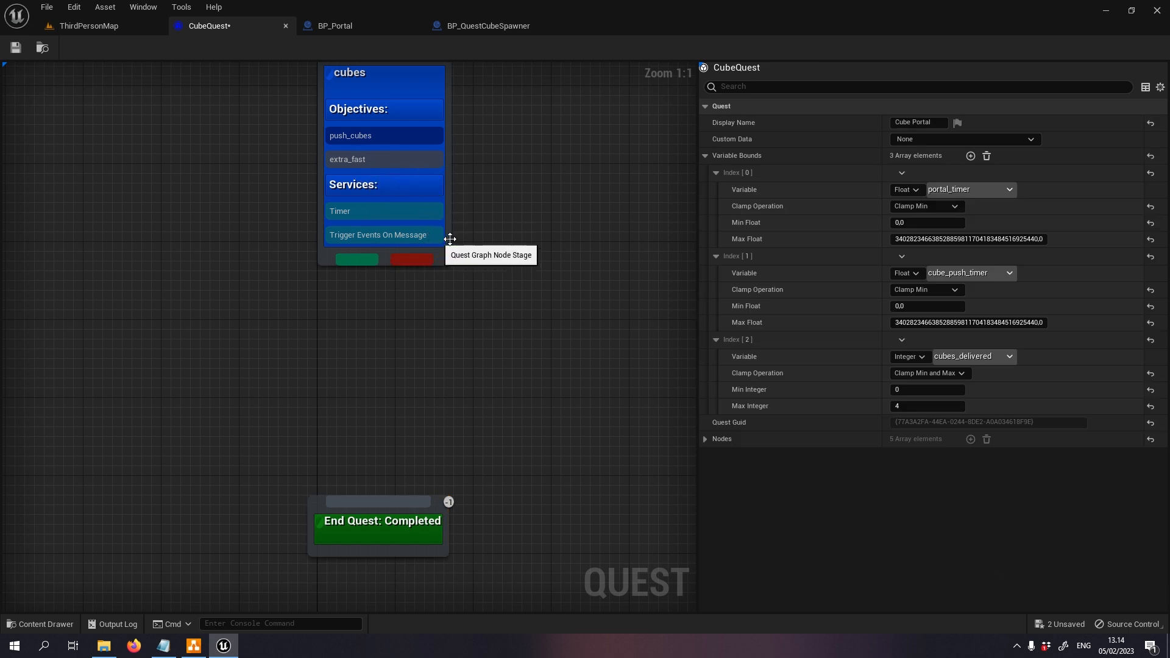
pyautogui.moveTo(413, 167); pyautogui.dragTo(425, 219, button='right')
pyautogui.click(427, 218)
pyautogui.click(502, 312)
pyautogui.click(389, 218)
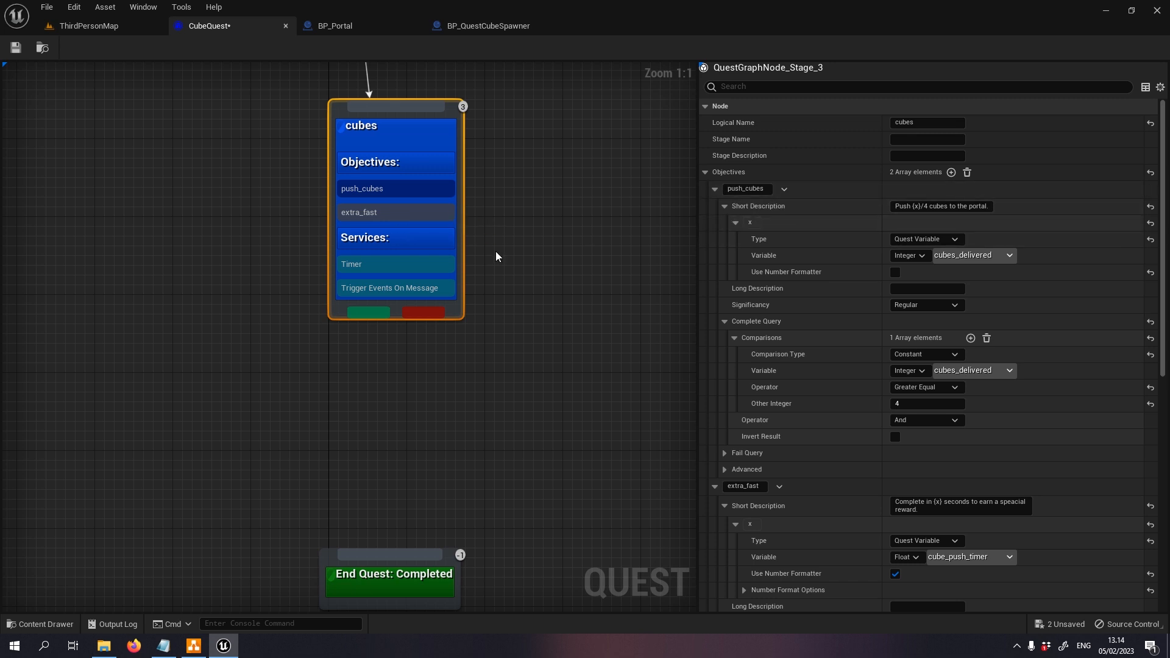
pyautogui.click(556, 288)
pyautogui.moveTo(454, 350); pyautogui.dragTo(459, 289, button='right')
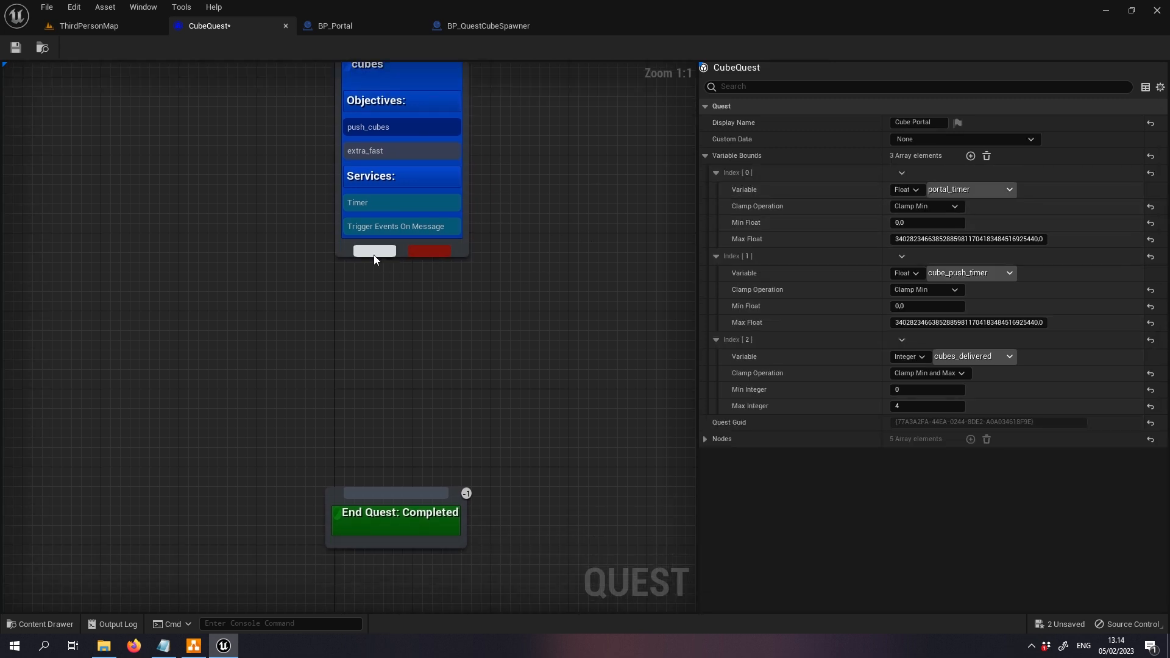
# - Add a Selector node from the cubes stage's green success output and move the End Quest: Completed node well below it
pyautogui.moveTo(372, 253); pyautogui.dragTo(374, 334)
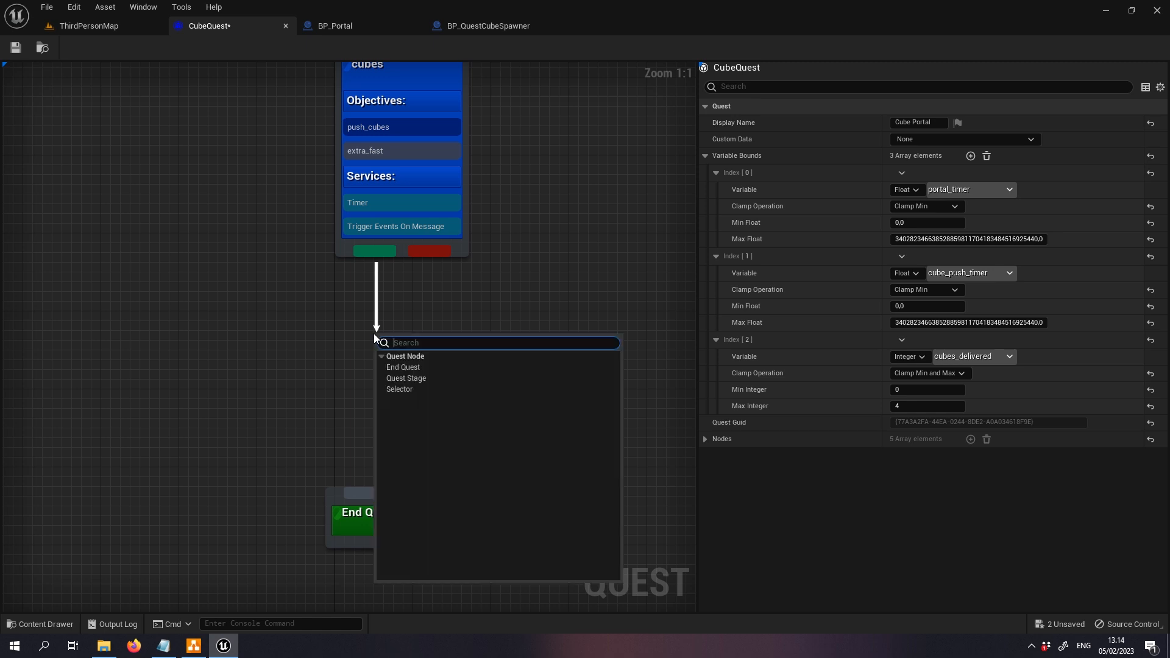
pyautogui.click(453, 390)
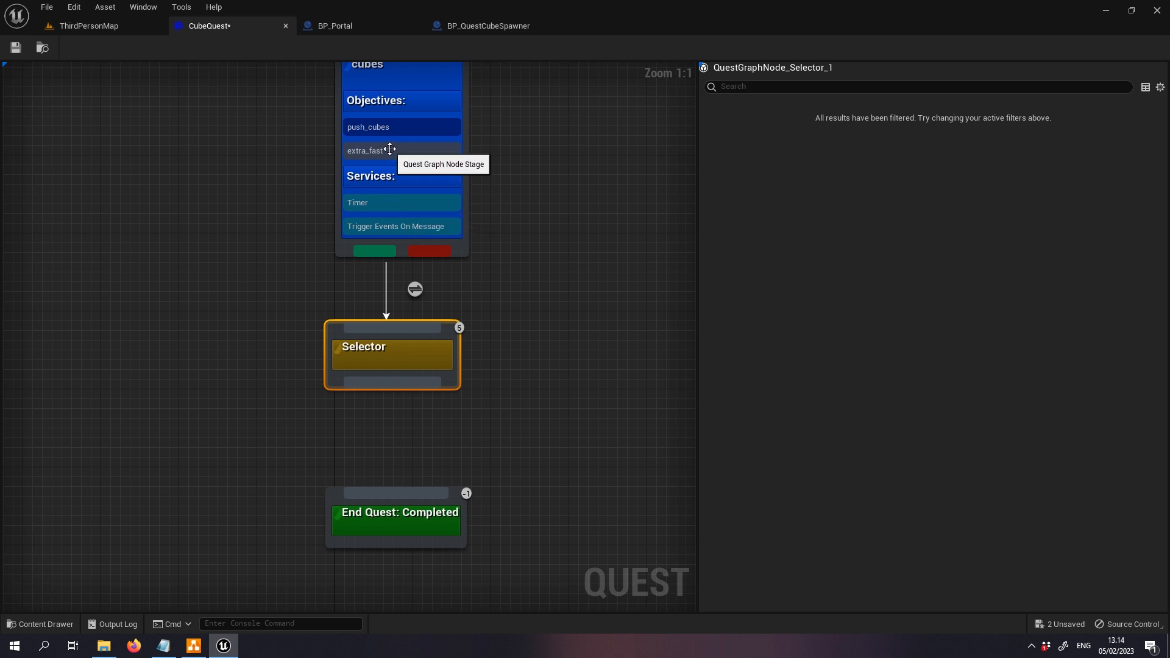
pyautogui.moveTo(535, 450); pyautogui.dragTo(549, 318, button='right')
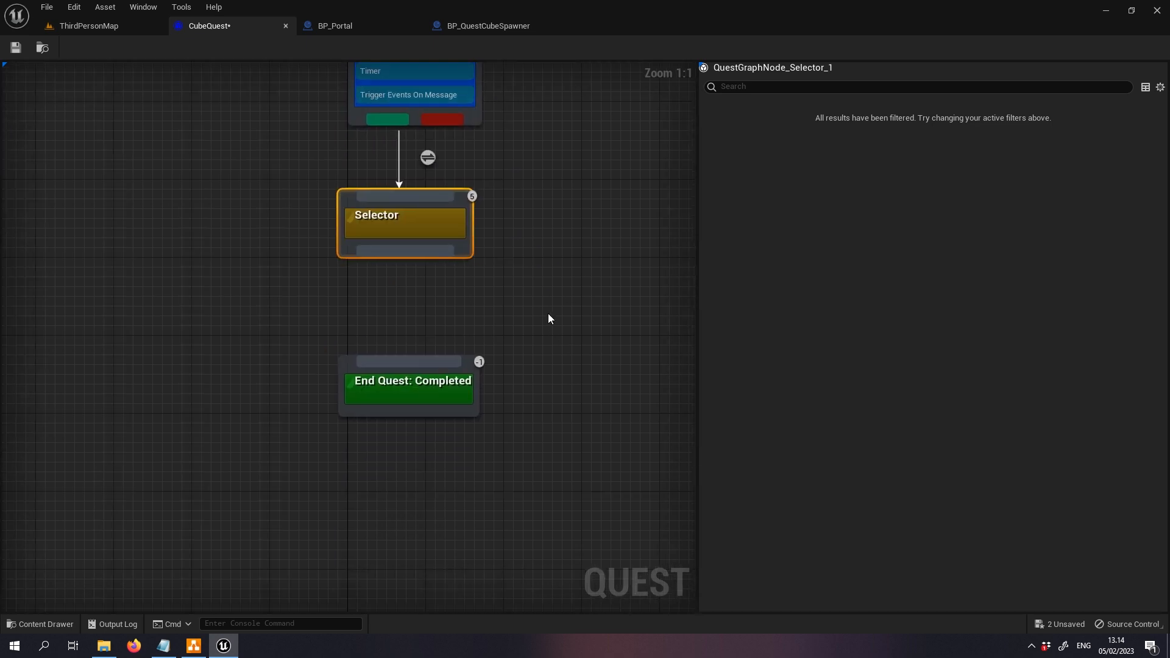
pyautogui.click(445, 448)
pyautogui.click(494, 336)
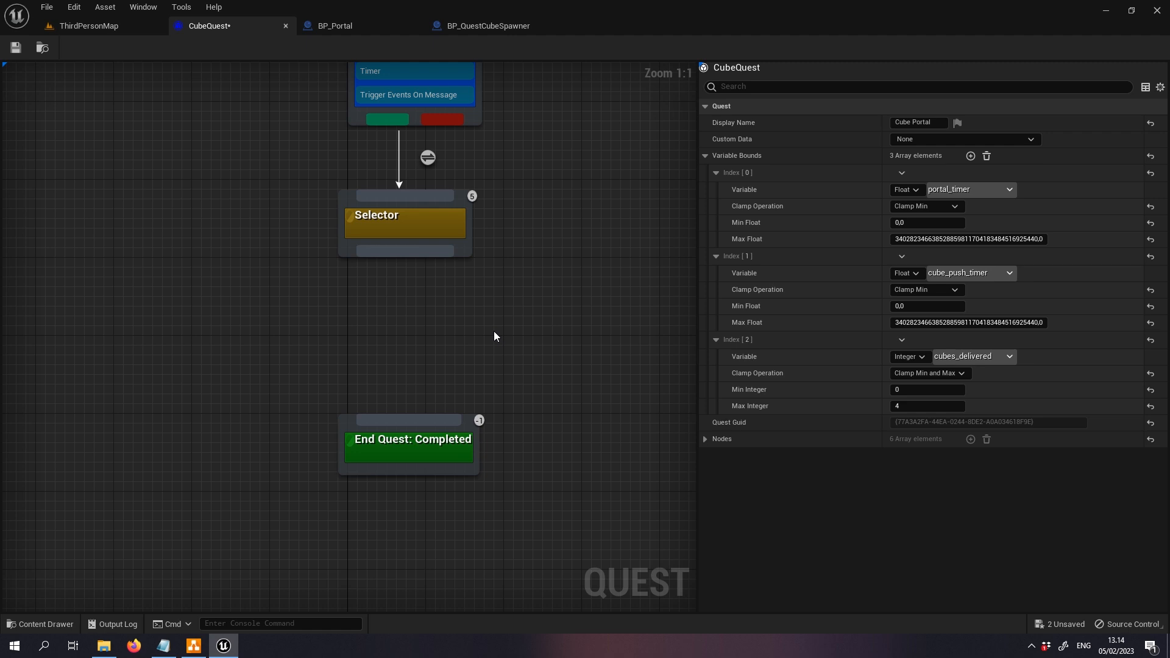
pyautogui.click(431, 222)
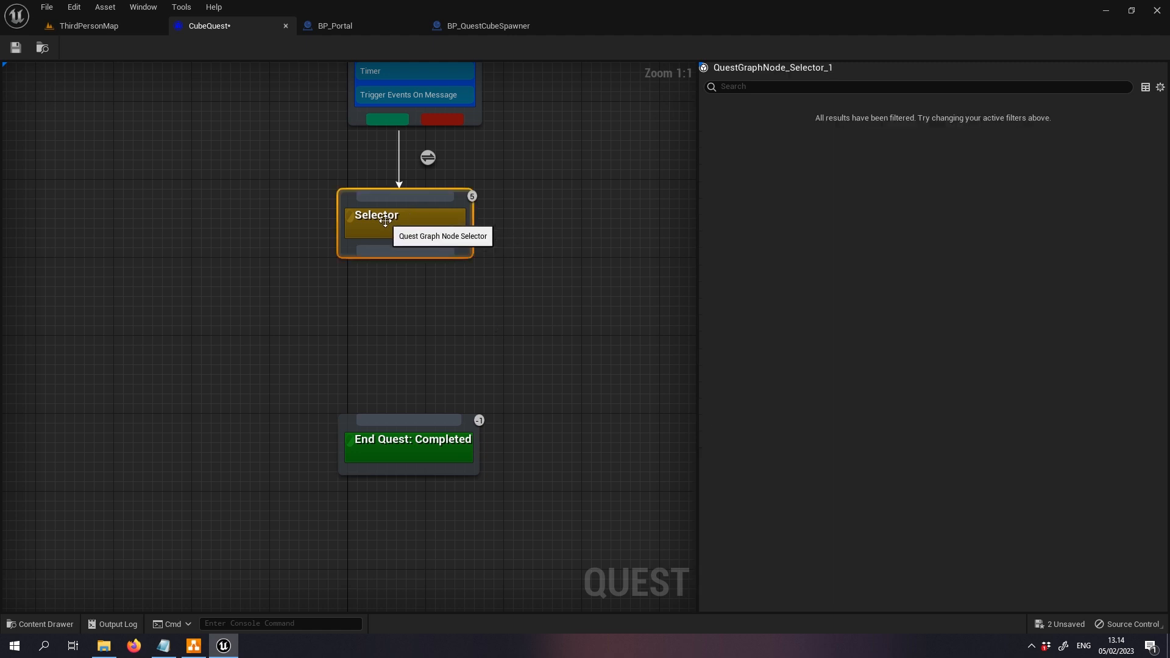
pyautogui.moveTo(419, 459); pyautogui.dragTo(419, 508)
pyautogui.click(436, 229)
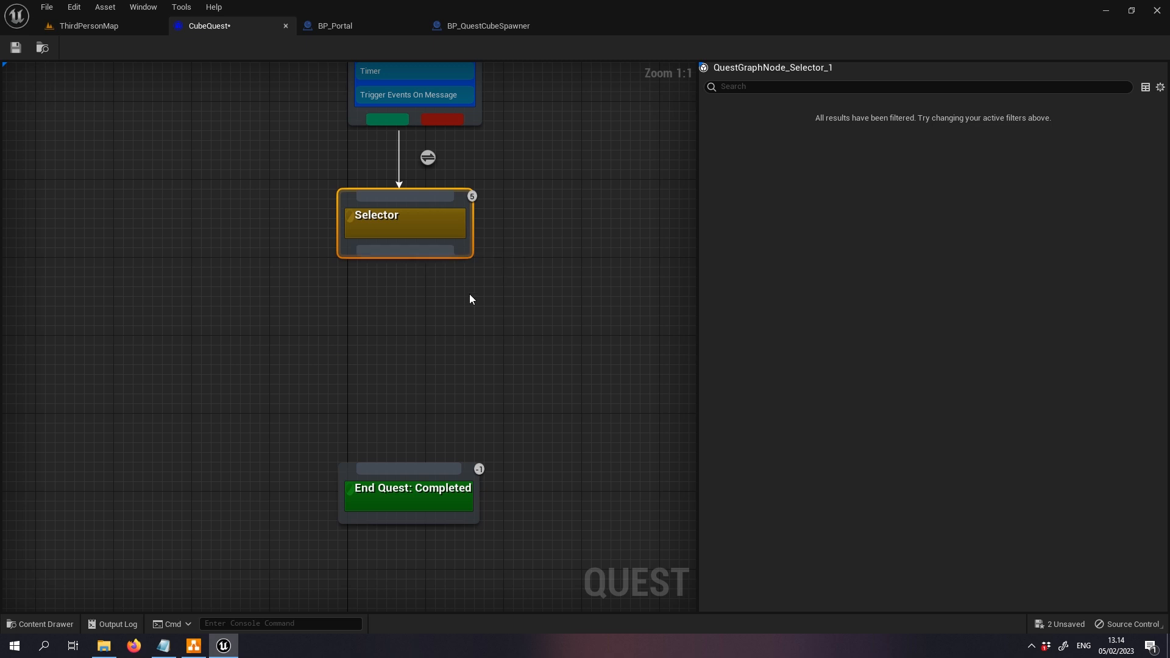
# - Branch the Selector into two new Quest Stage nodes placed side by side beneath it
pyautogui.moveTo(382, 251); pyautogui.dragTo(351, 357)
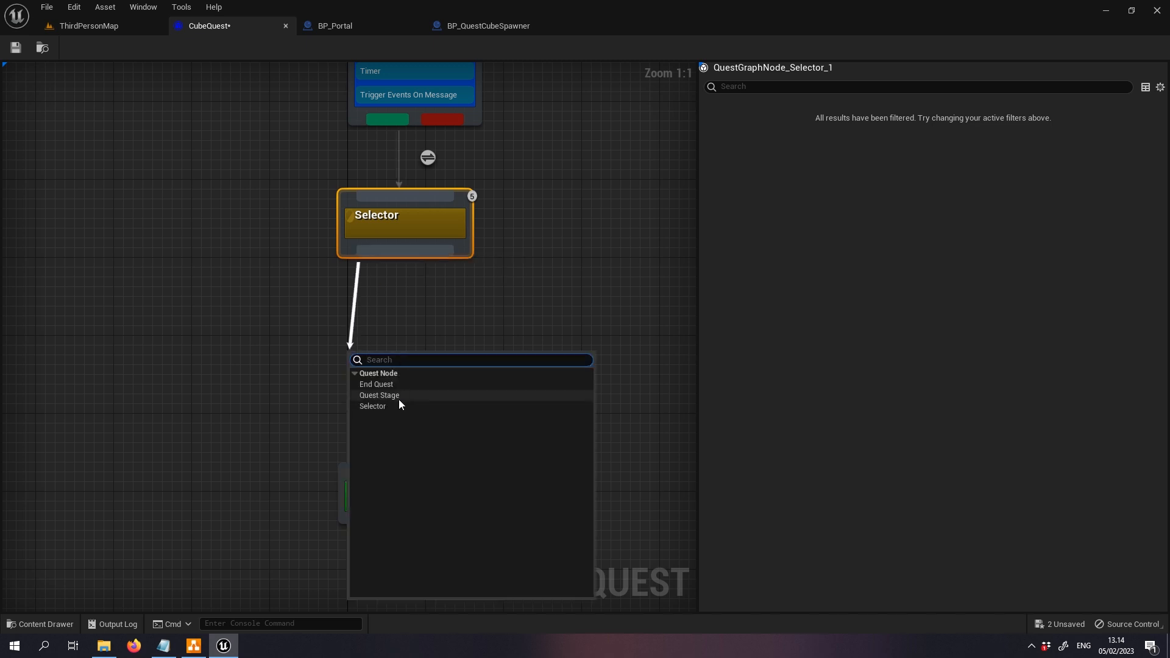
pyautogui.click(400, 397)
pyautogui.moveTo(412, 258); pyautogui.dragTo(474, 336)
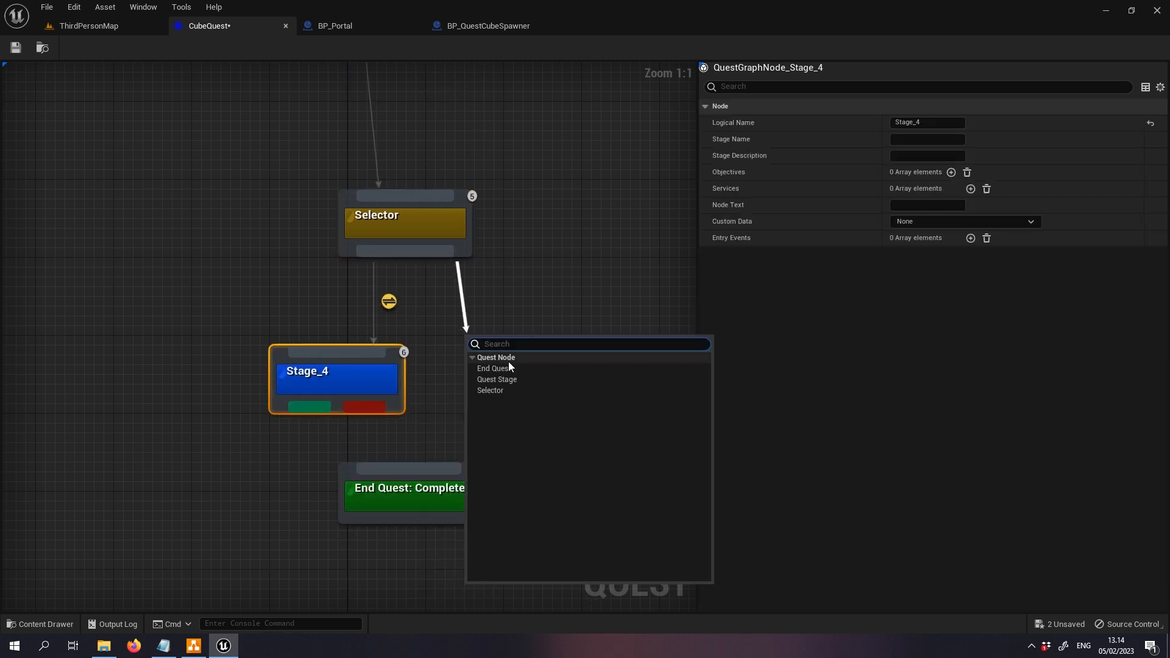
pyautogui.click(509, 380)
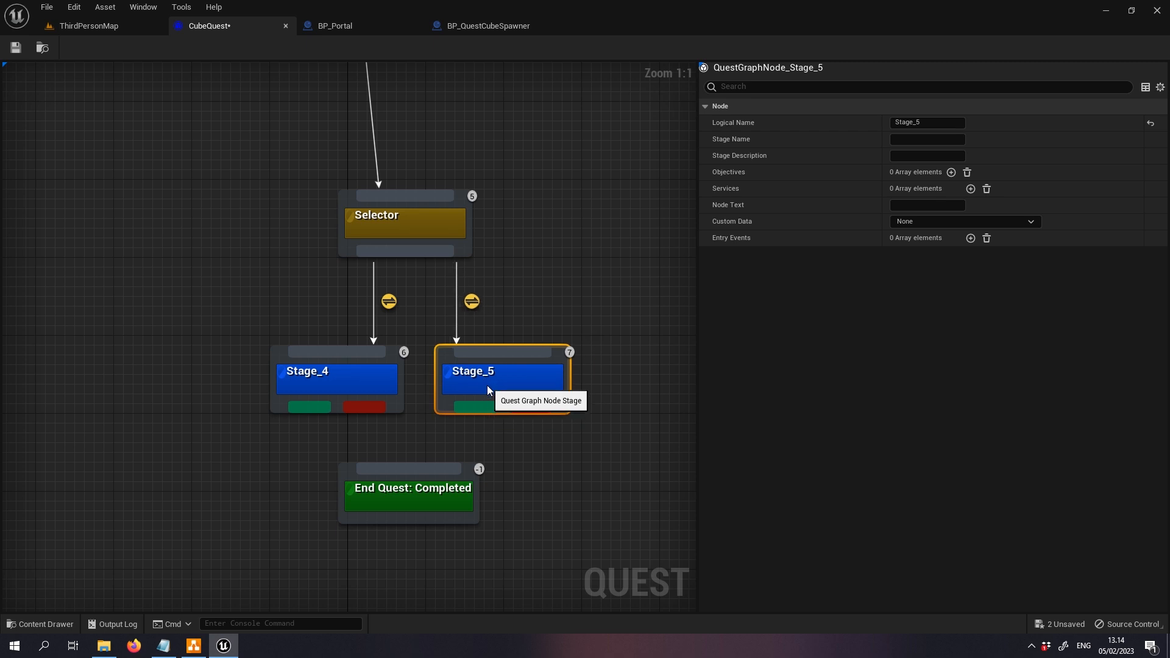
# - Shift the End Quest: Completed node down to clear space under the two new stages
pyautogui.click(505, 450)
pyautogui.moveTo(427, 484); pyautogui.dragTo(447, 533)
pyautogui.click(420, 469)
pyautogui.click(353, 390)
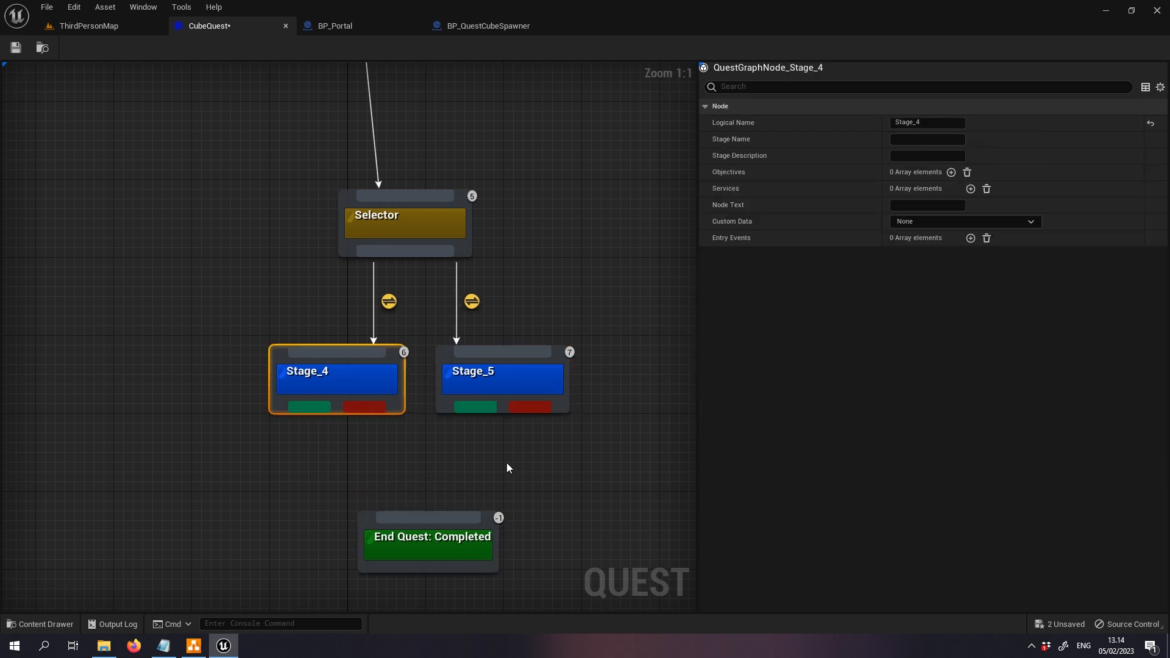
pyautogui.click(505, 464)
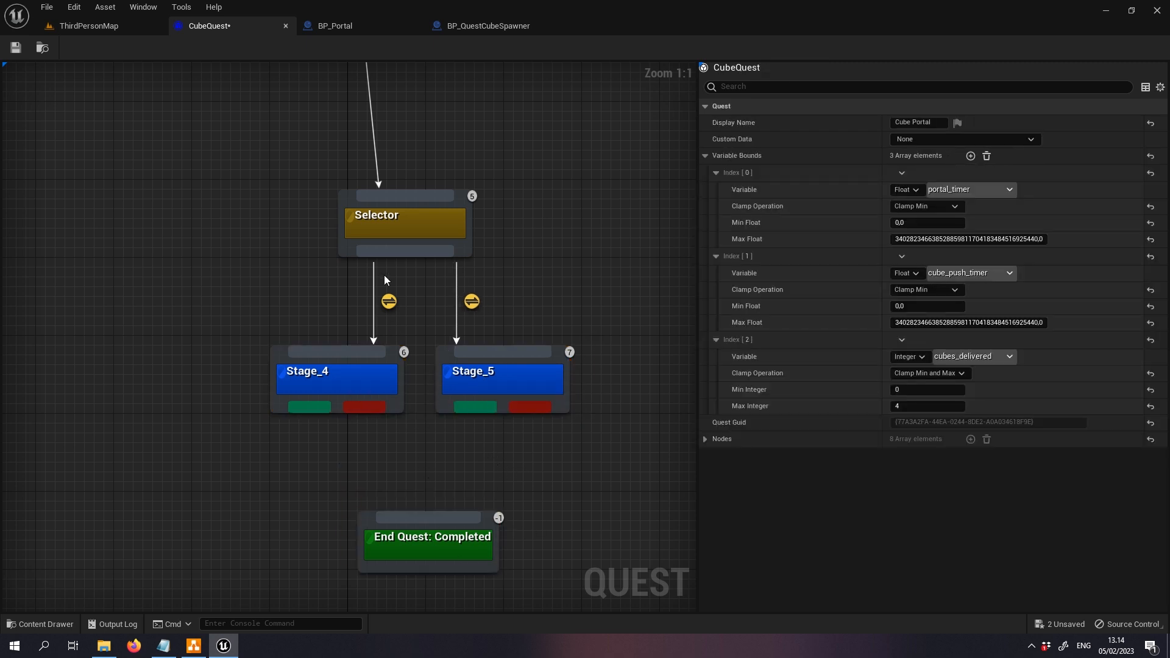
pyautogui.click(379, 396)
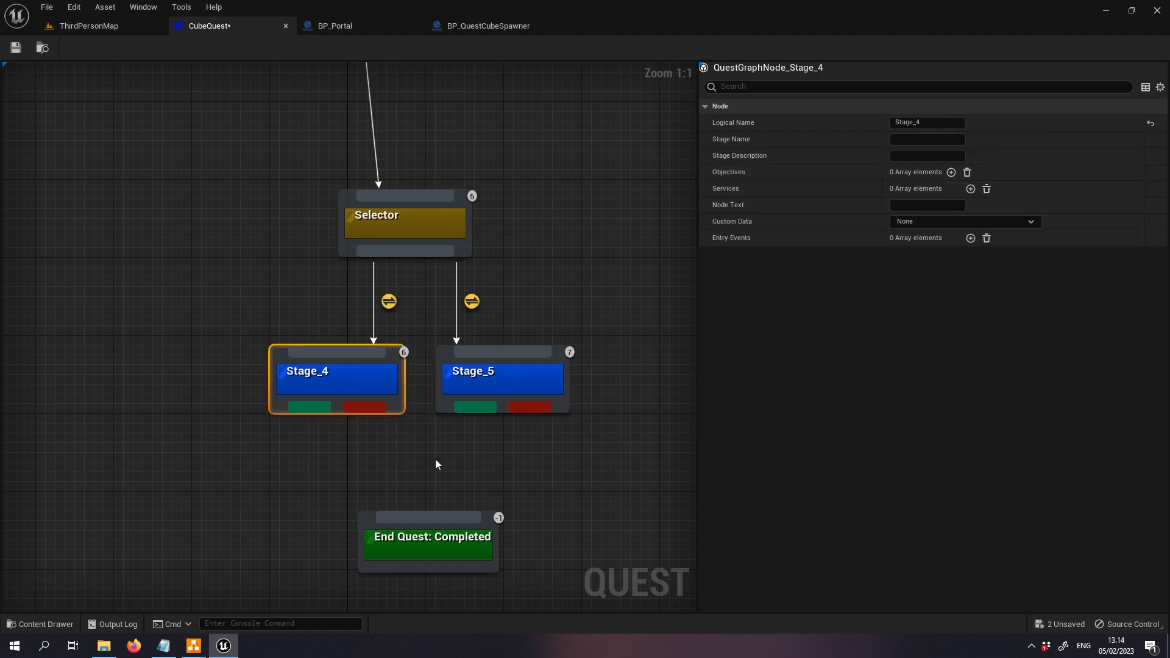
pyautogui.moveTo(439, 536); pyautogui.dragTo(440, 565)
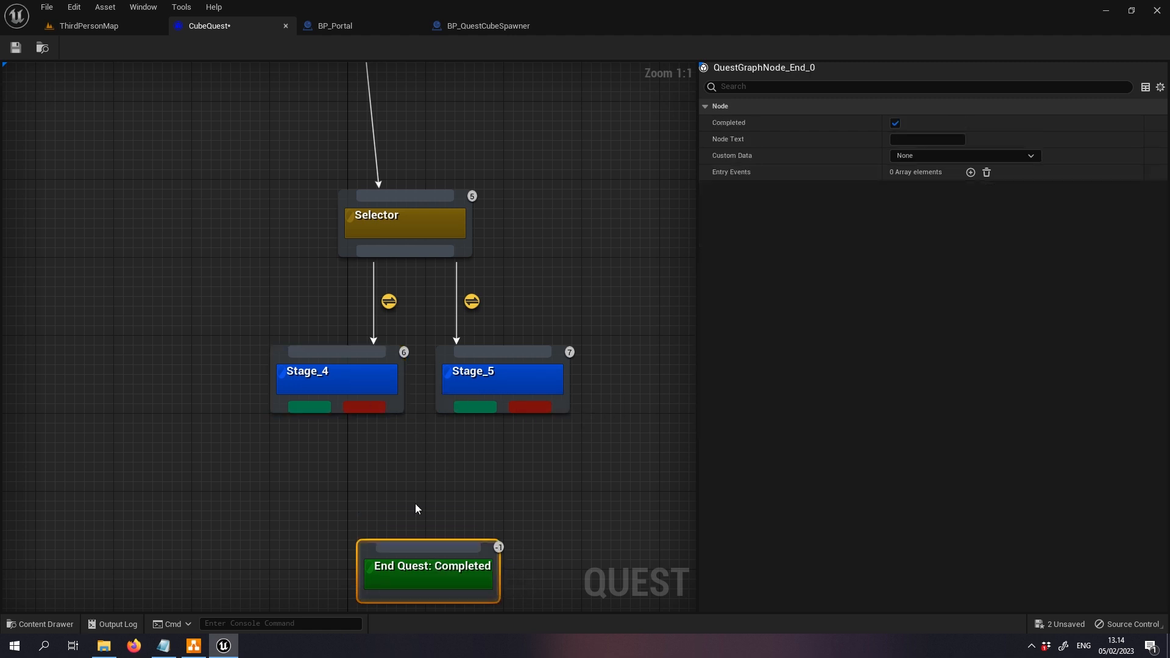
# - Inspect the condition settings on the connection from the Selector to the first new stage
pyautogui.click(388, 301)
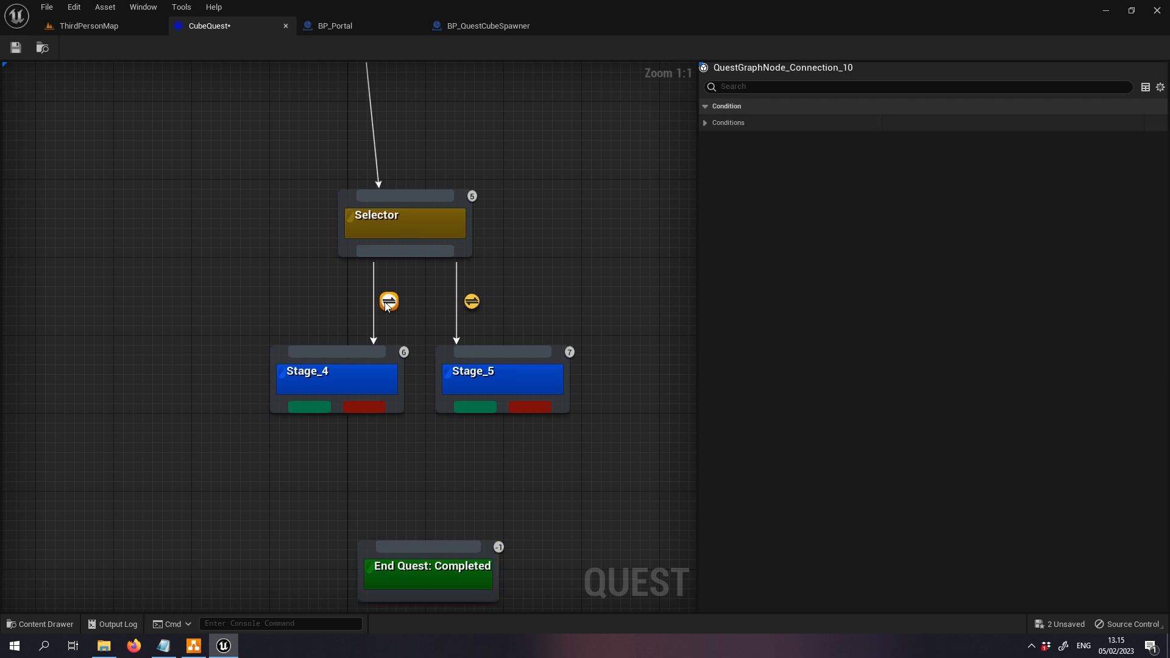
pyautogui.click(308, 304)
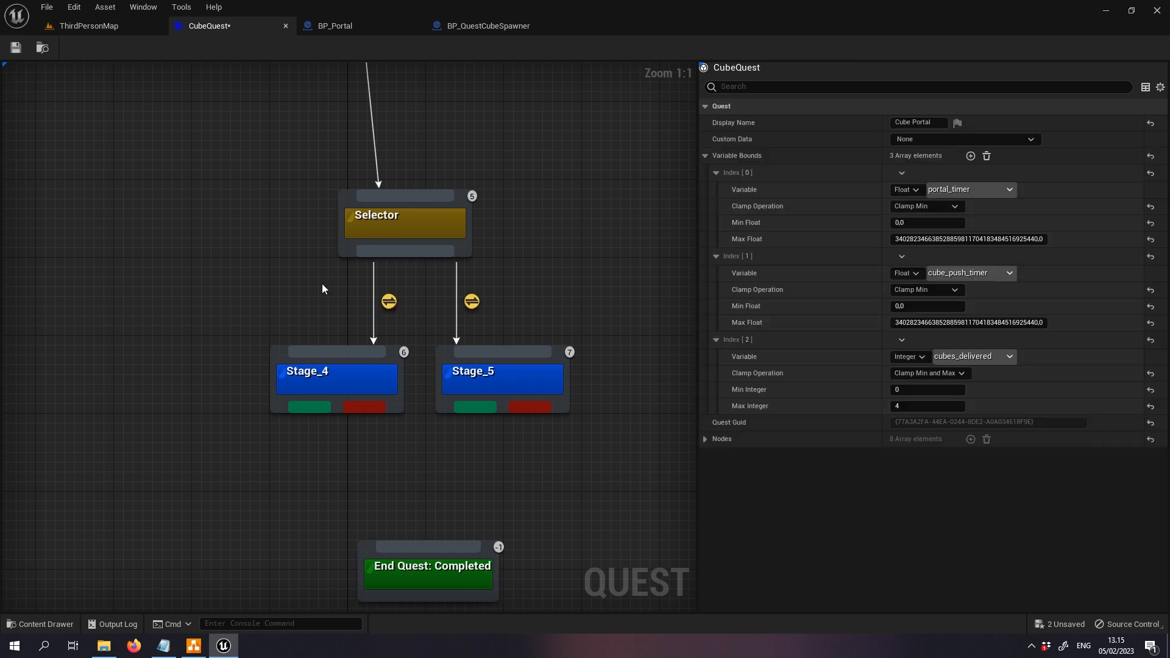
pyautogui.moveTo(320, 287); pyautogui.dragTo(348, 315, button='right')
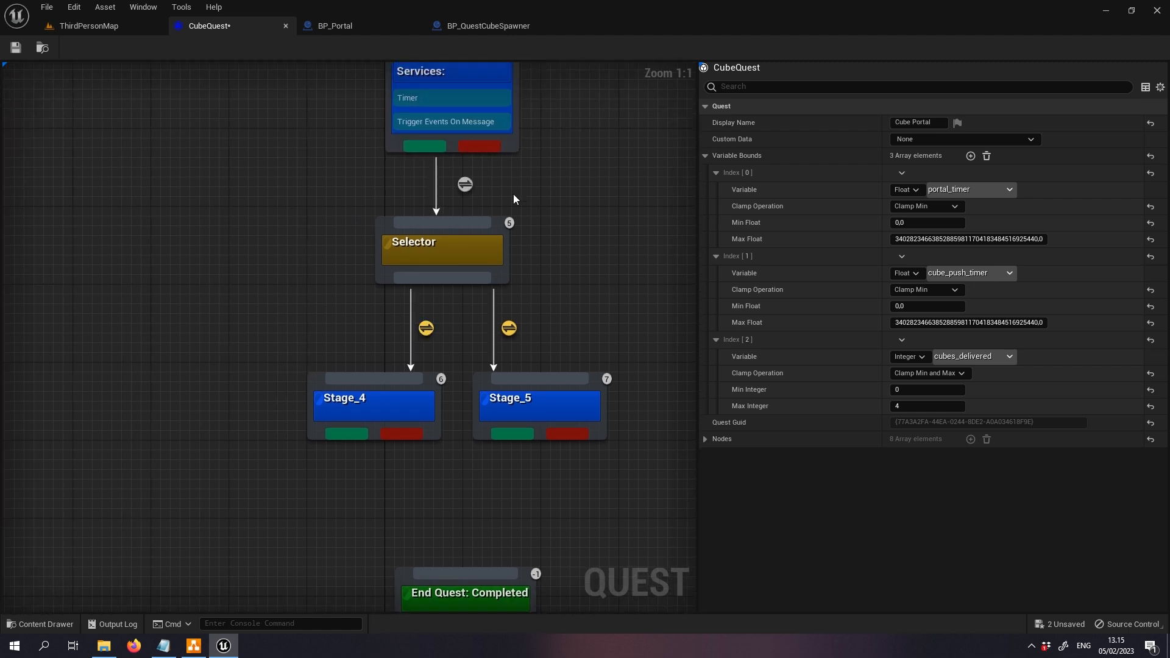
pyautogui.click(428, 330)
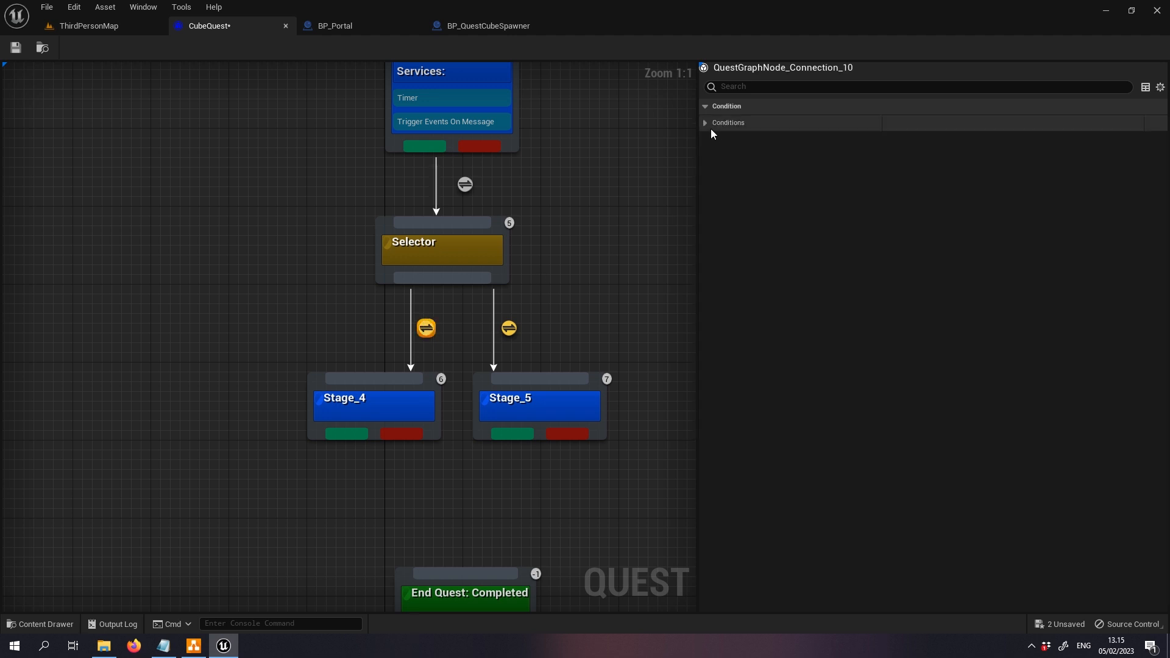
pyautogui.click(706, 125)
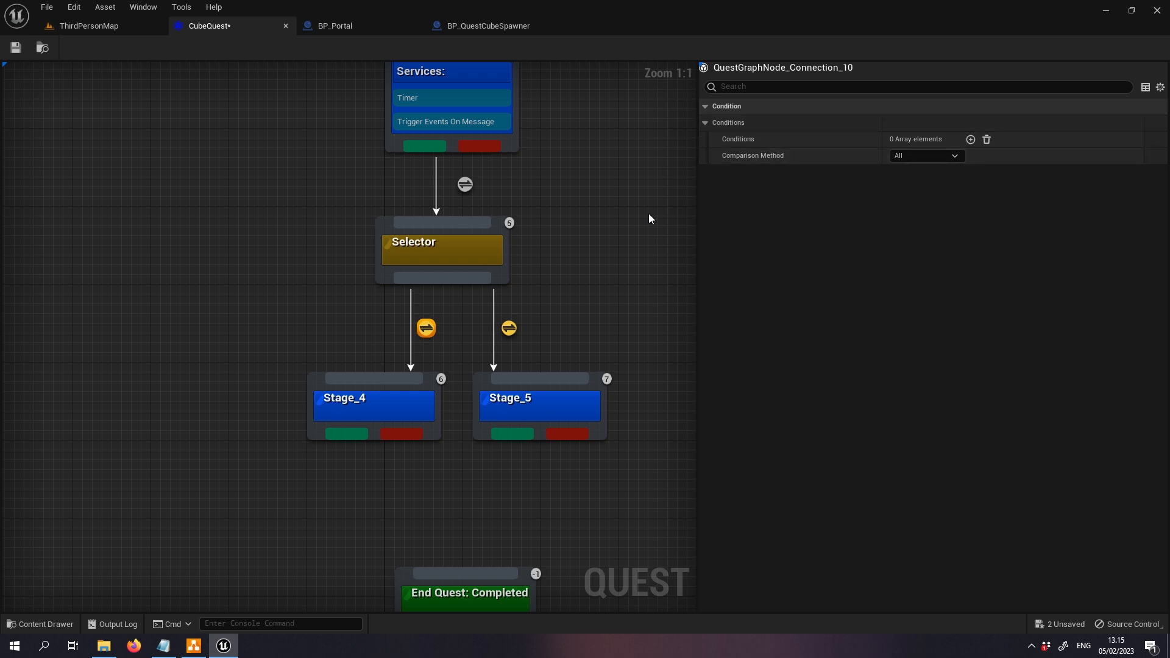
# - Set the logical name of the Selector's left stage to bonus and of its right stage to maze
pyautogui.click(386, 397)
pyautogui.click(929, 122)
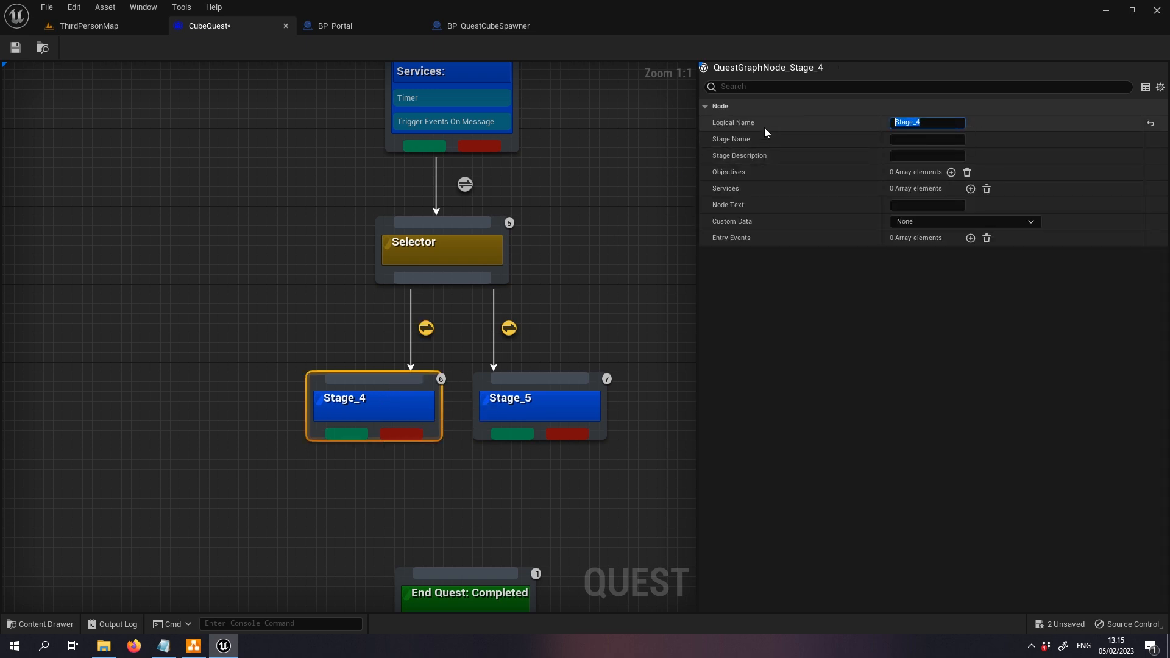
pyautogui.write('bonus')
pyautogui.press('Return')
pyautogui.click(595, 381)
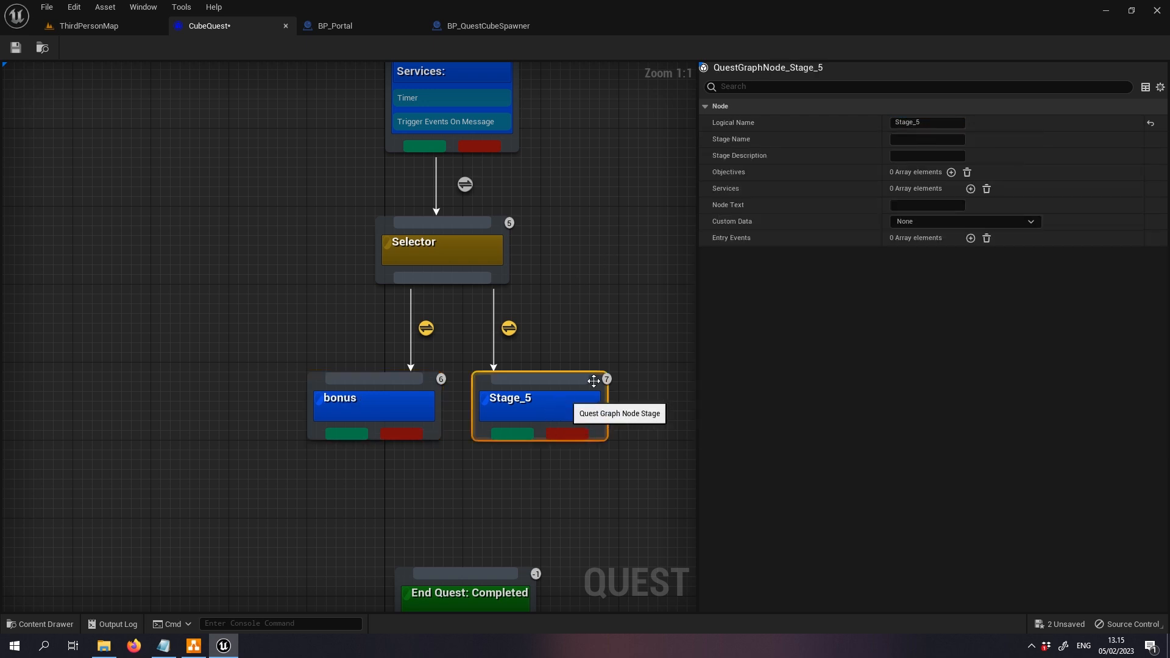
pyautogui.click(927, 122)
pyautogui.write('maze')
pyautogui.press('Return')
pyautogui.click(657, 251)
# - Add an objective named shortcut to the bonus stage
pyautogui.moveTo(624, 288); pyautogui.dragTo(547, 252, button='right')
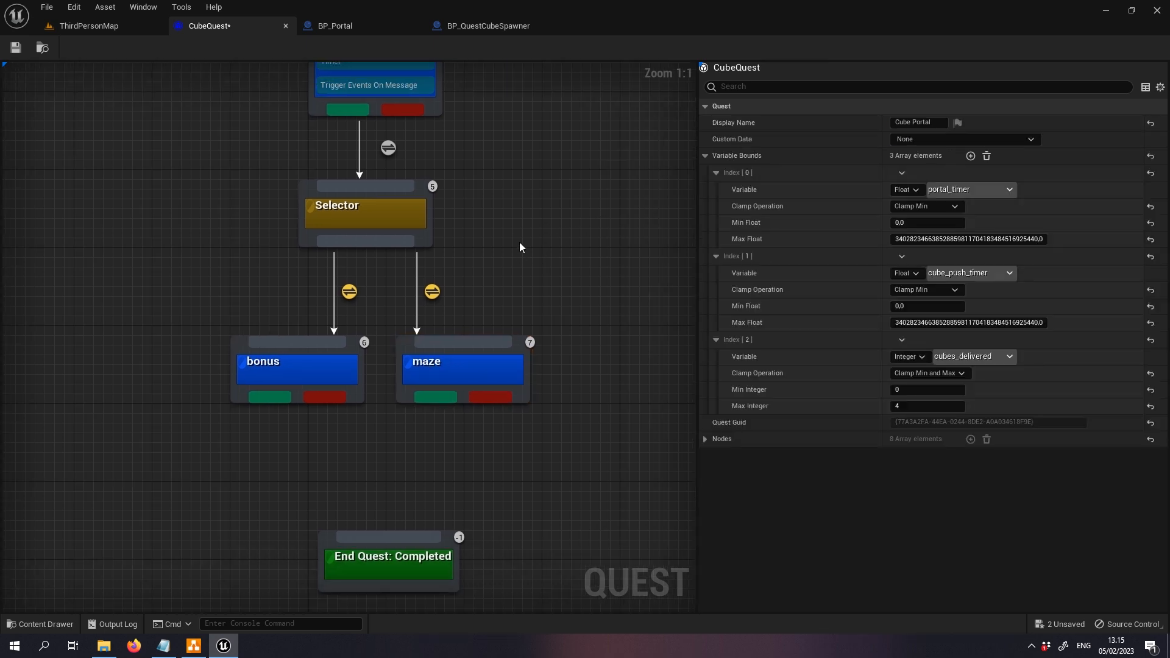
pyautogui.moveTo(461, 125); pyautogui.dragTo(486, 200, button='right')
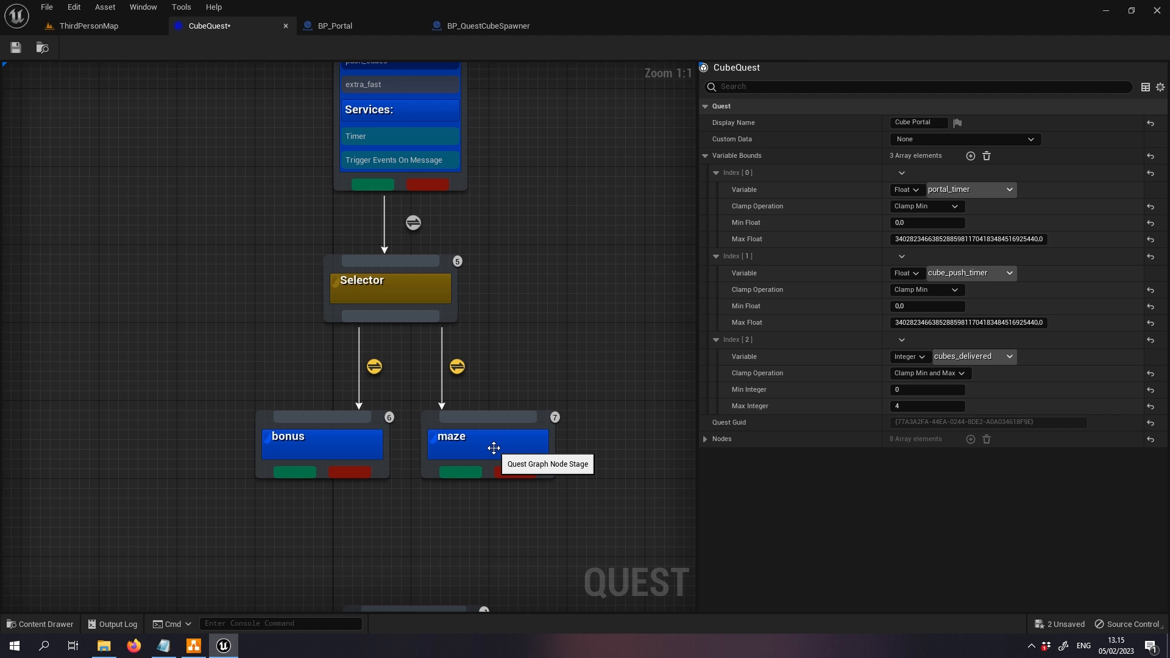
pyautogui.moveTo(479, 520); pyautogui.dragTo(484, 328, button='right')
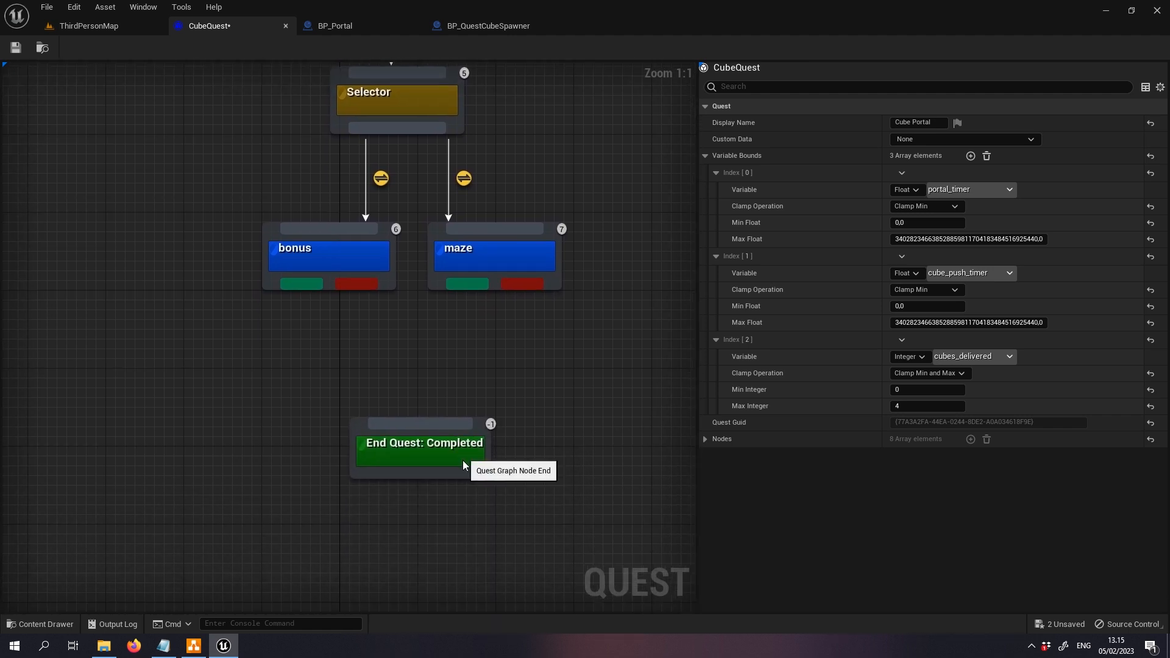
pyautogui.click(463, 455)
pyautogui.click(387, 284)
pyautogui.moveTo(394, 303); pyautogui.dragTo(435, 384, button='right')
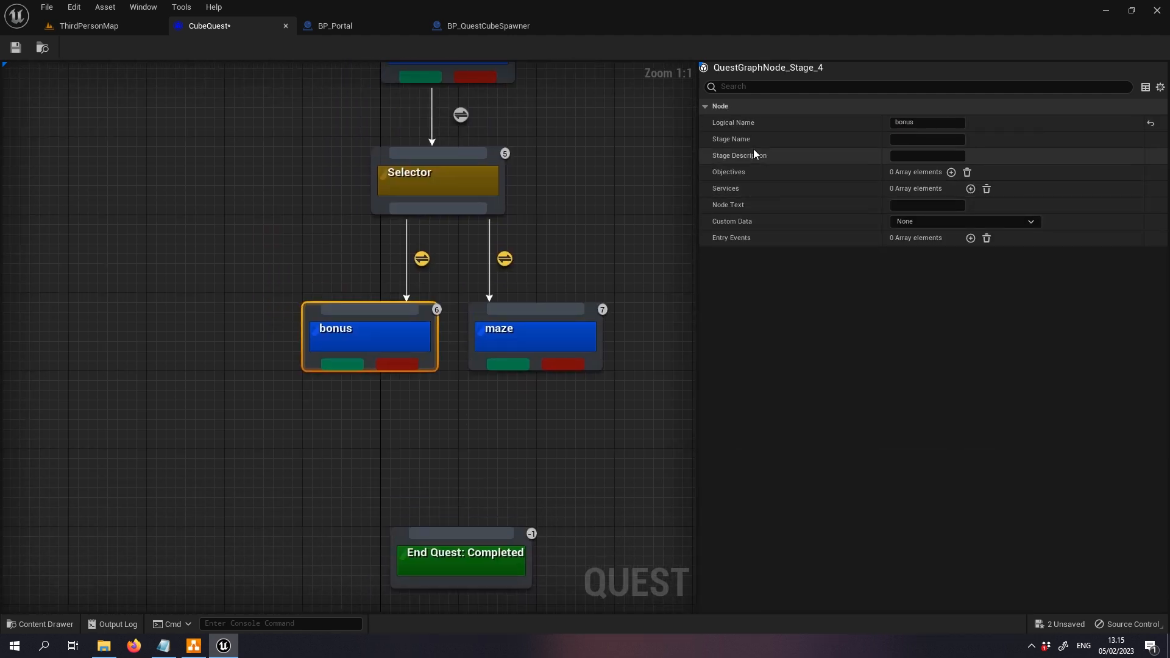
pyautogui.click(951, 173)
pyautogui.click(760, 189)
pyautogui.write('w')
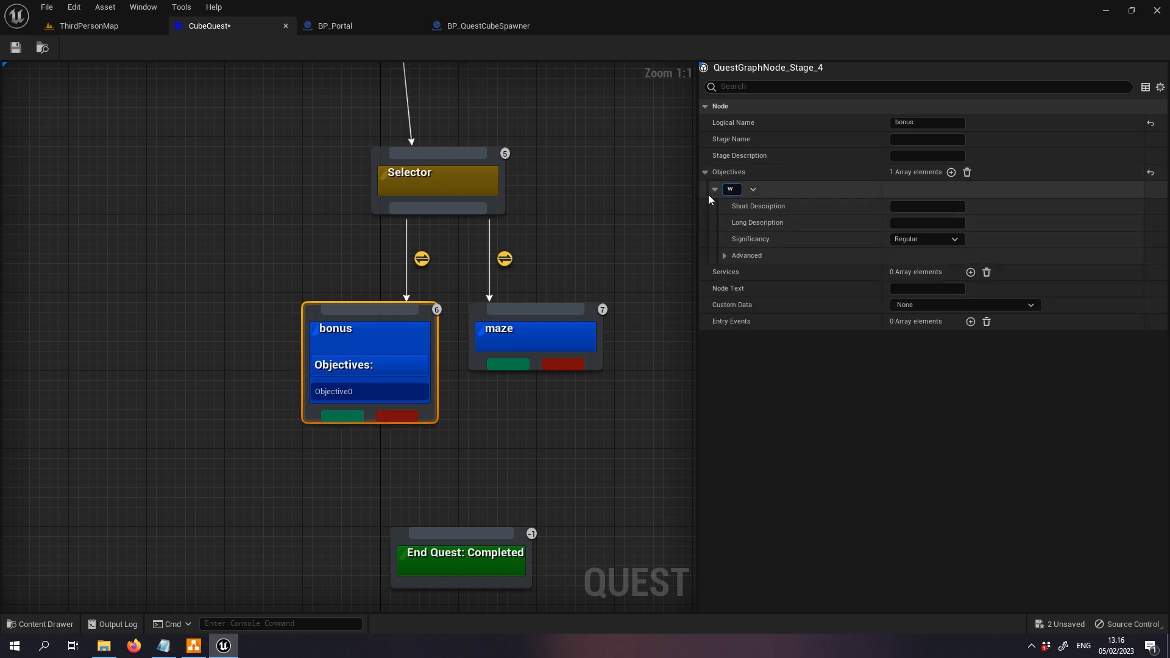
pyautogui.write('shortcut')
pyautogui.press('Return')
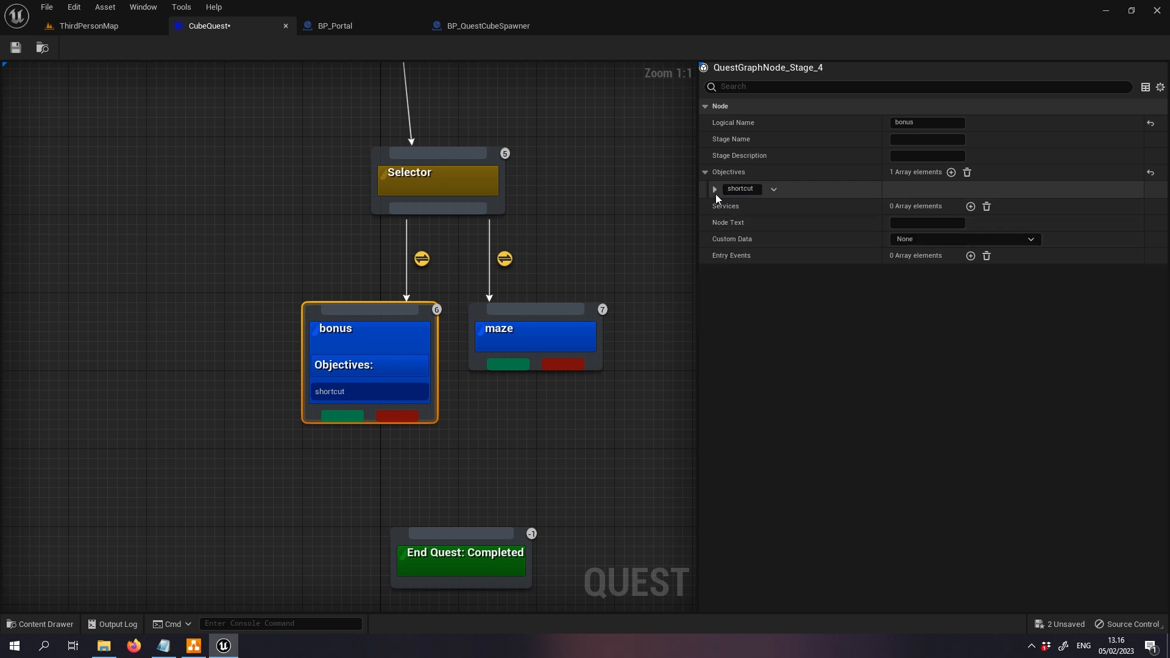
# - Enter "Use shortcut to reach the end." as the shortcut objective's short description
pyautogui.write('Us')
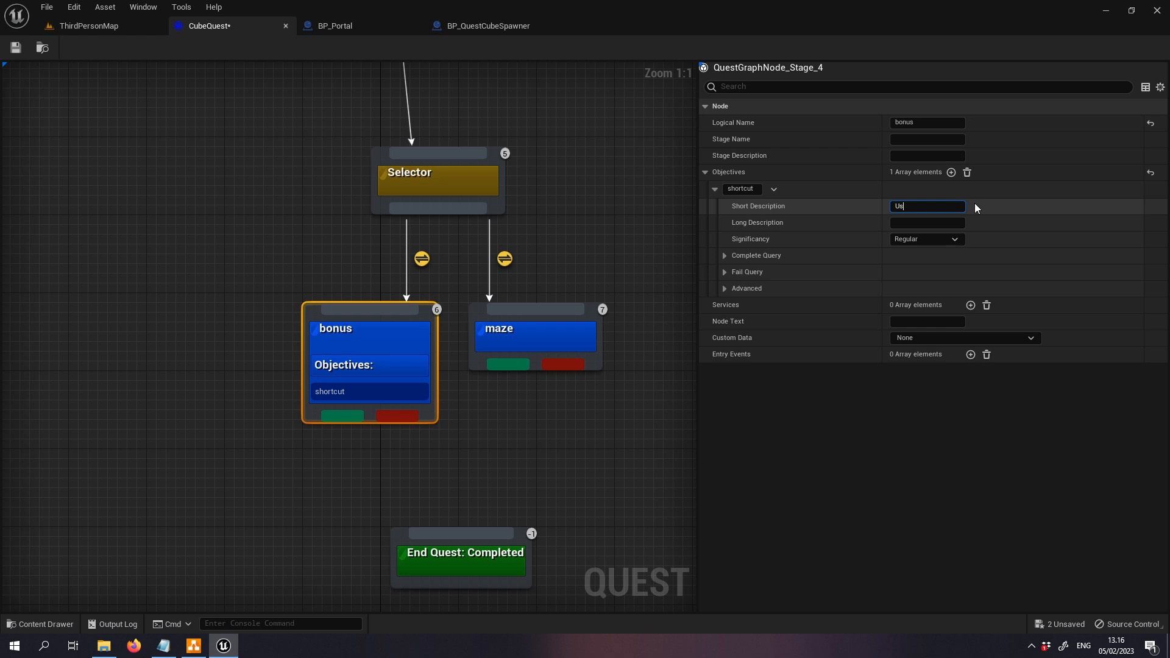
pyautogui.write('e shortcut to reac')
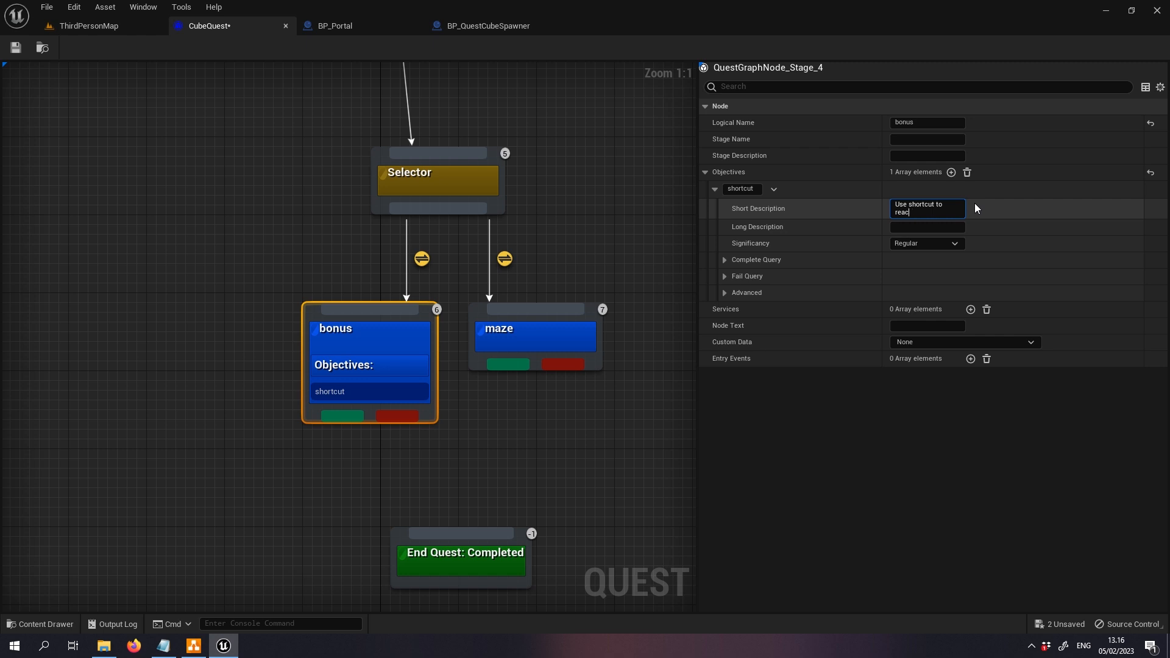
pyautogui.write('h the end.')
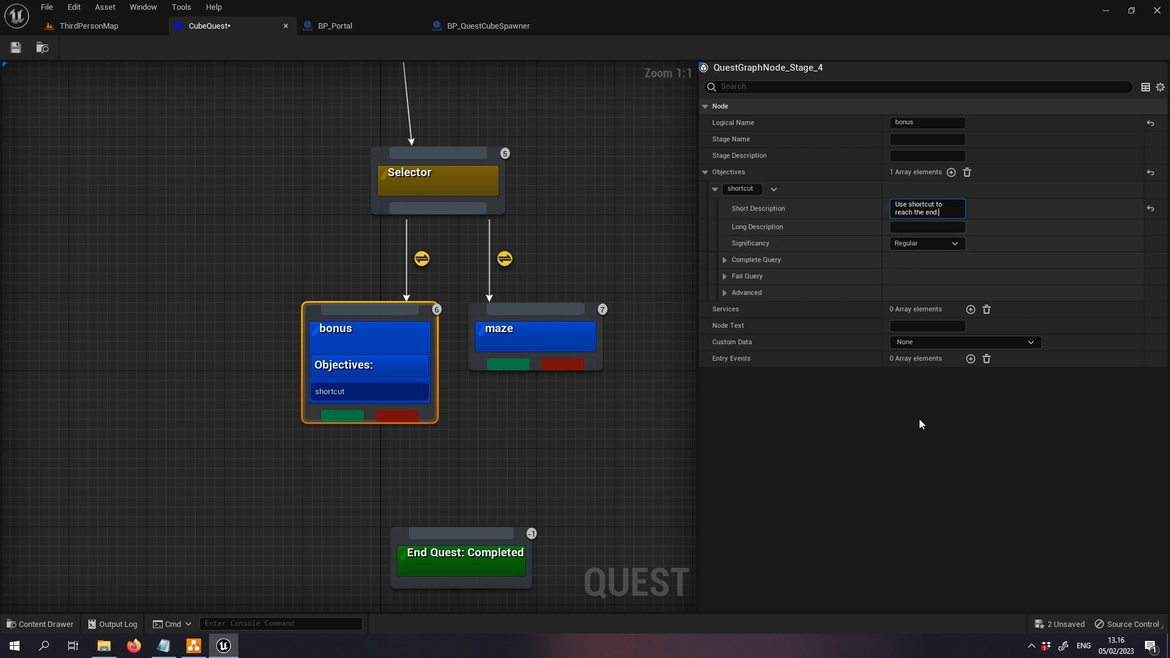
# - Add a completion comparison to the shortcut objective that requires a new Bool variable reached_end to equal true
pyautogui.click(725, 260)
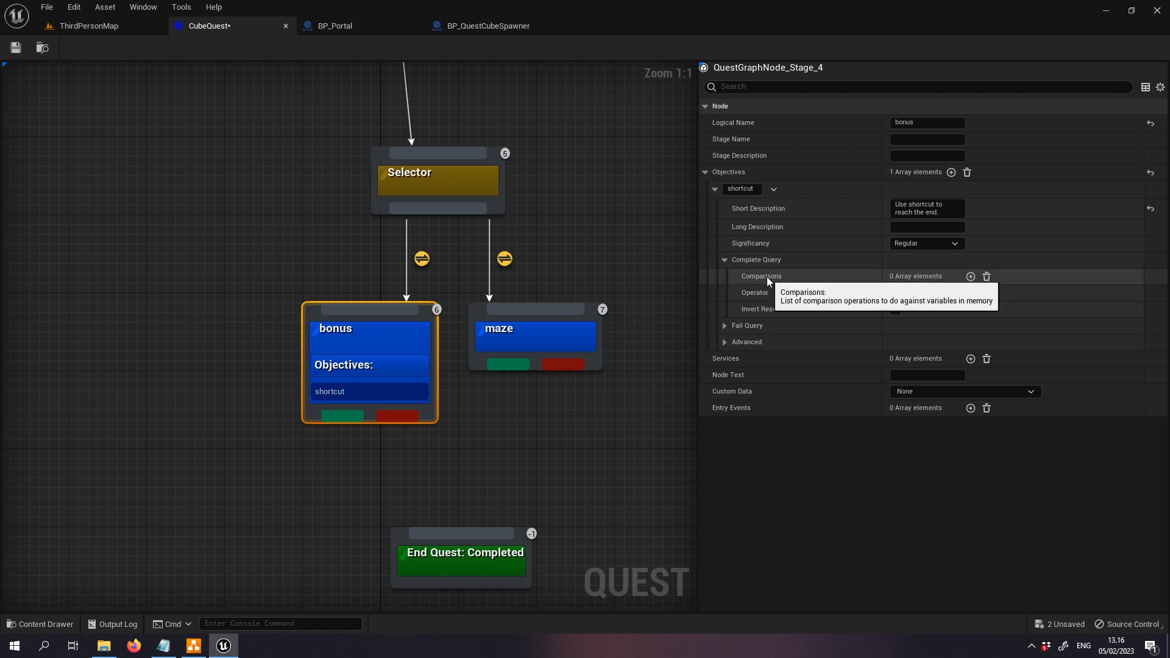
pyautogui.click(970, 276)
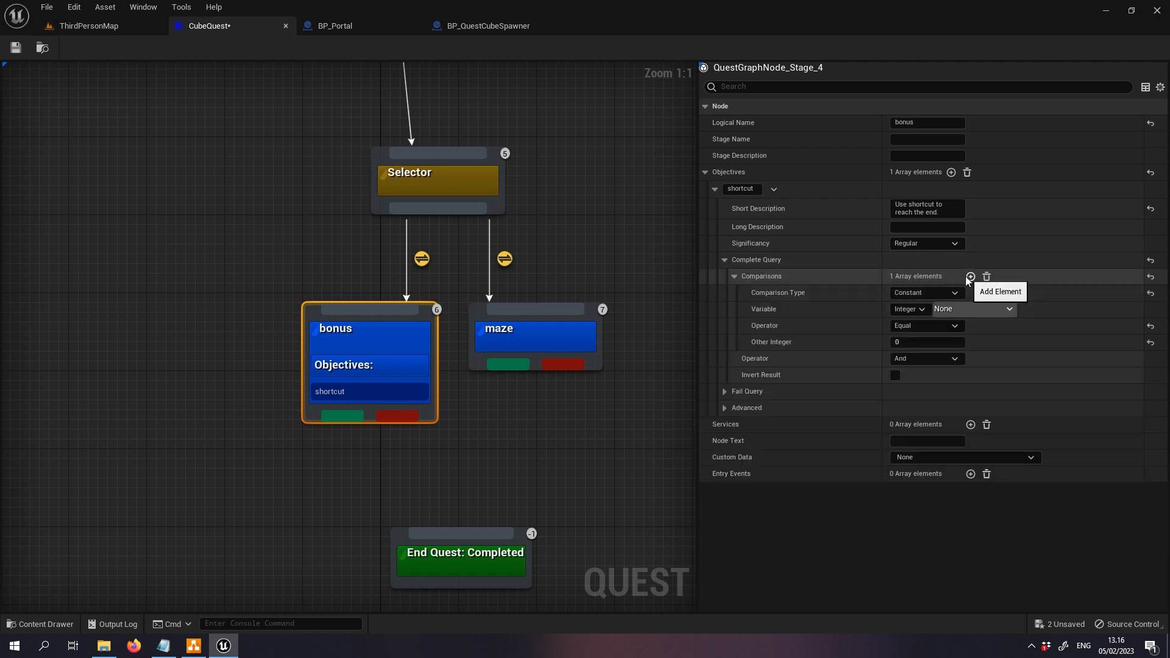
pyautogui.click(910, 309)
pyautogui.click(911, 321)
pyautogui.click(1002, 305)
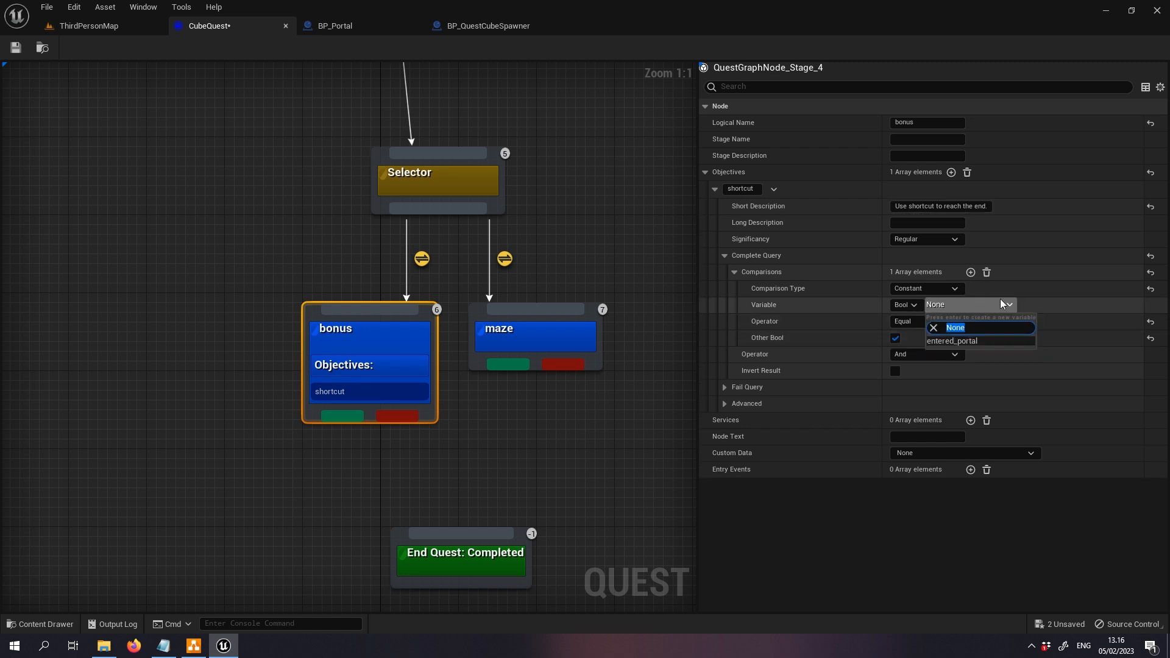
pyautogui.write('reached_end')
pyautogui.press('Return')
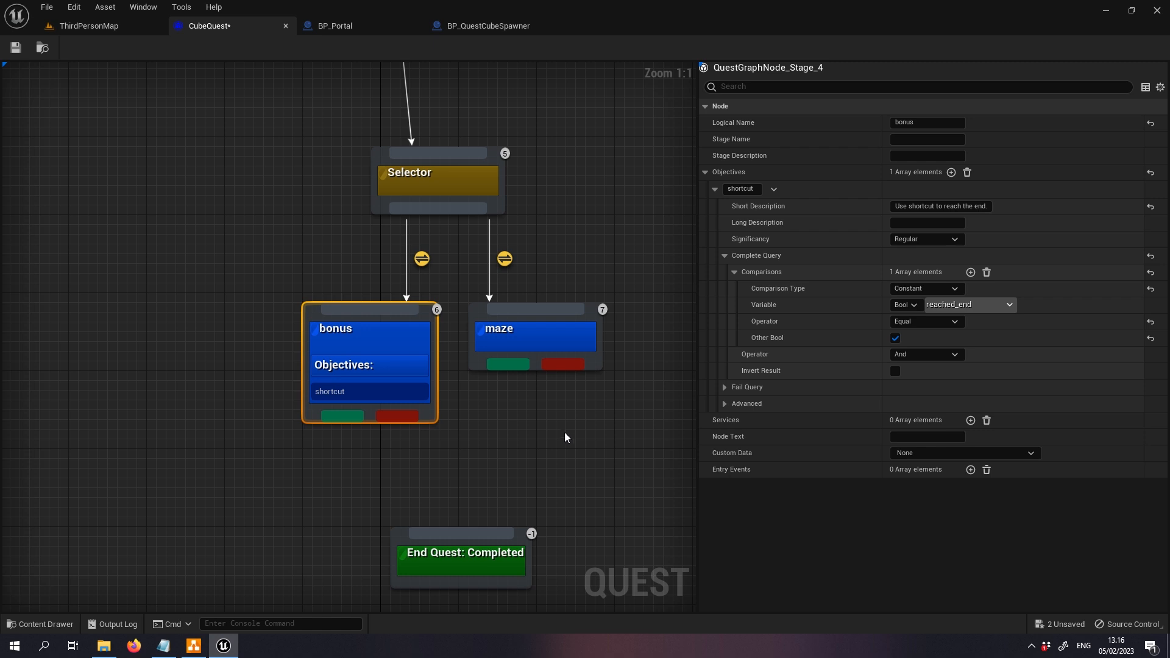
# - Add a solve_maze objective to the maze stage with the short description "Solve the maze and find way to the end."
pyautogui.moveTo(565, 436); pyautogui.dragTo(499, 364, button='right')
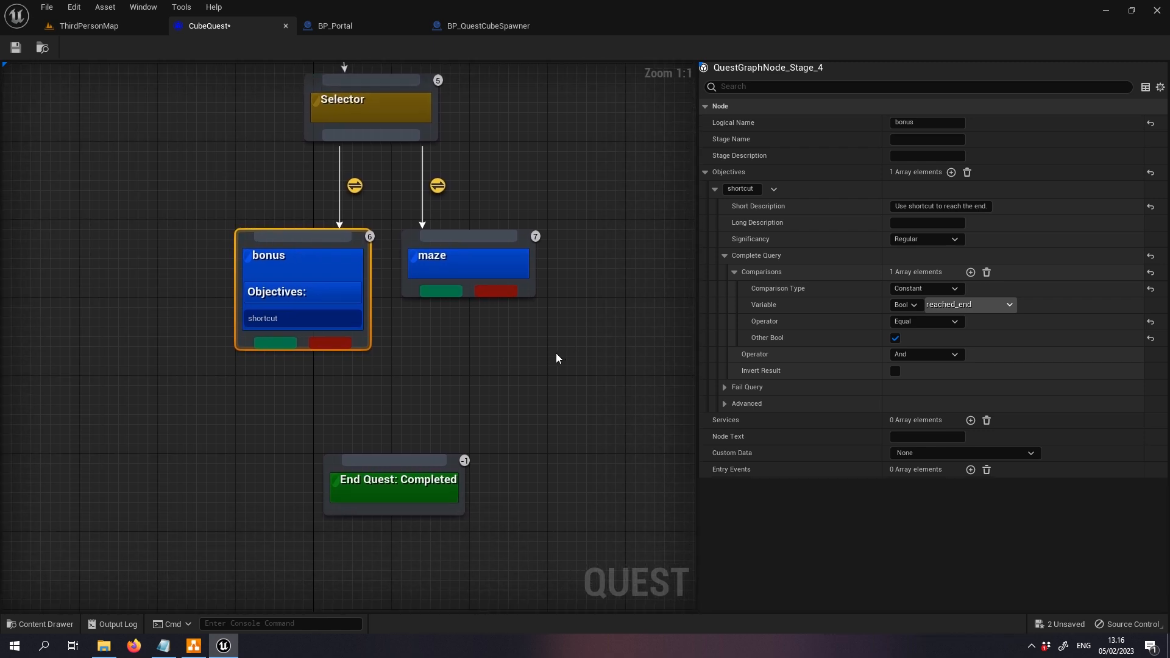
pyautogui.click(474, 264)
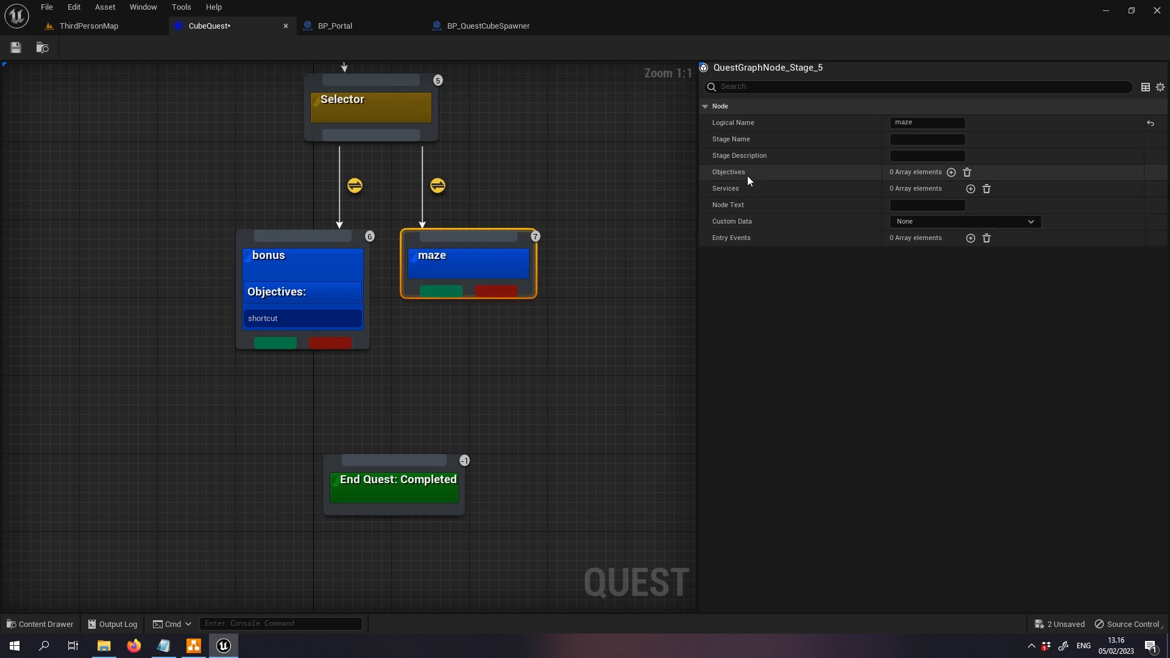
pyautogui.click(951, 173)
pyautogui.click(756, 188)
pyautogui.write('solve_maze')
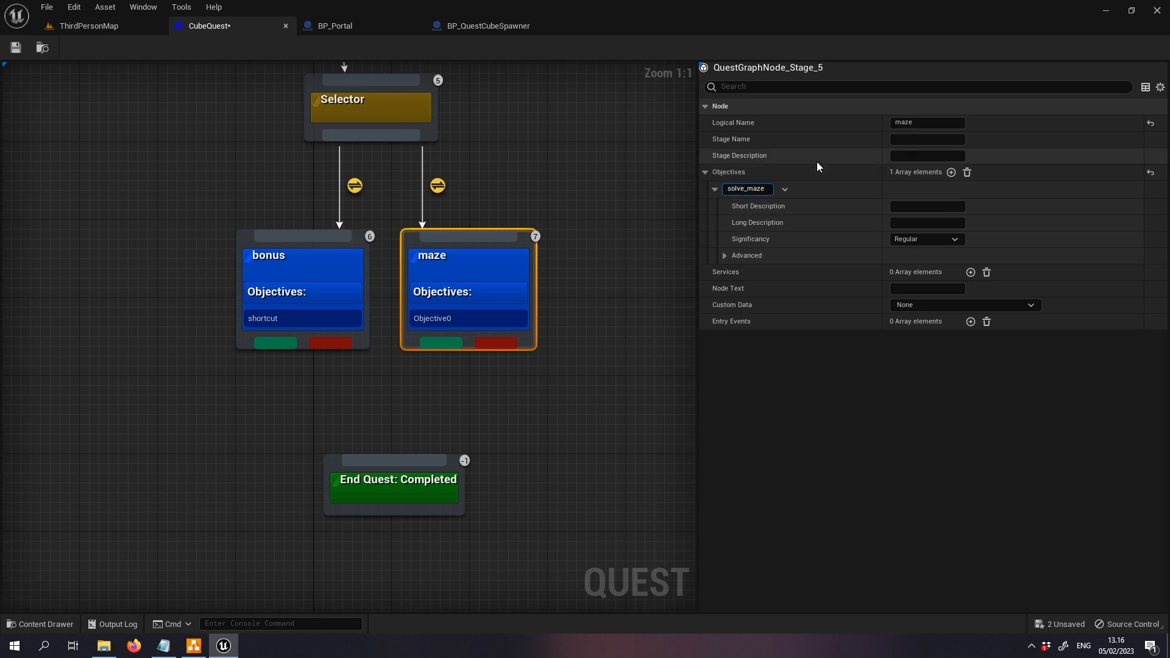
pyautogui.press('Return')
pyautogui.click(715, 189)
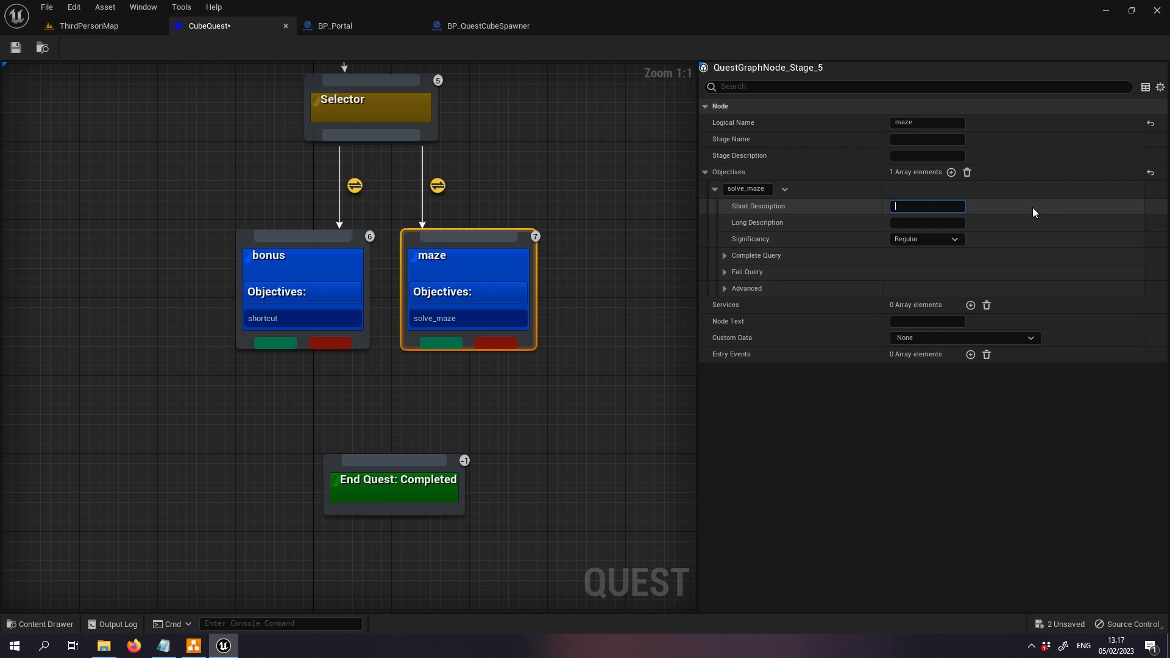
pyautogui.write('Solve the maze and f')
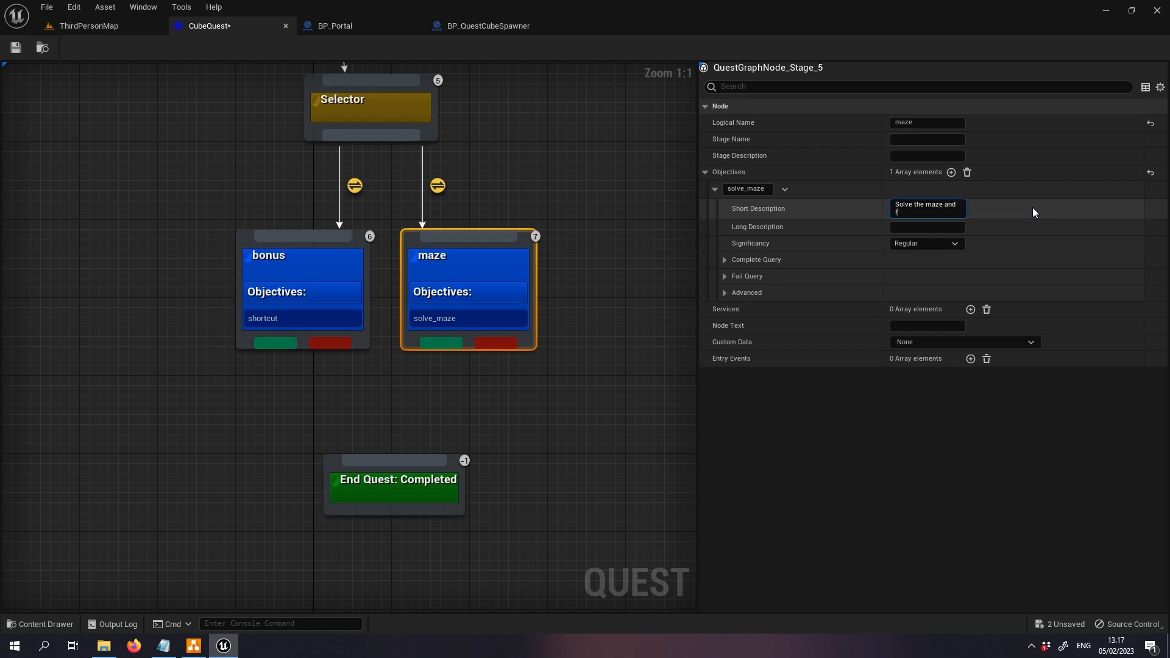
pyautogui.write('ind way to the end.')
# - Add a completion comparison to the solve_maze objective that requires the Bool variable reached_end to equal true
pyautogui.click(725, 260)
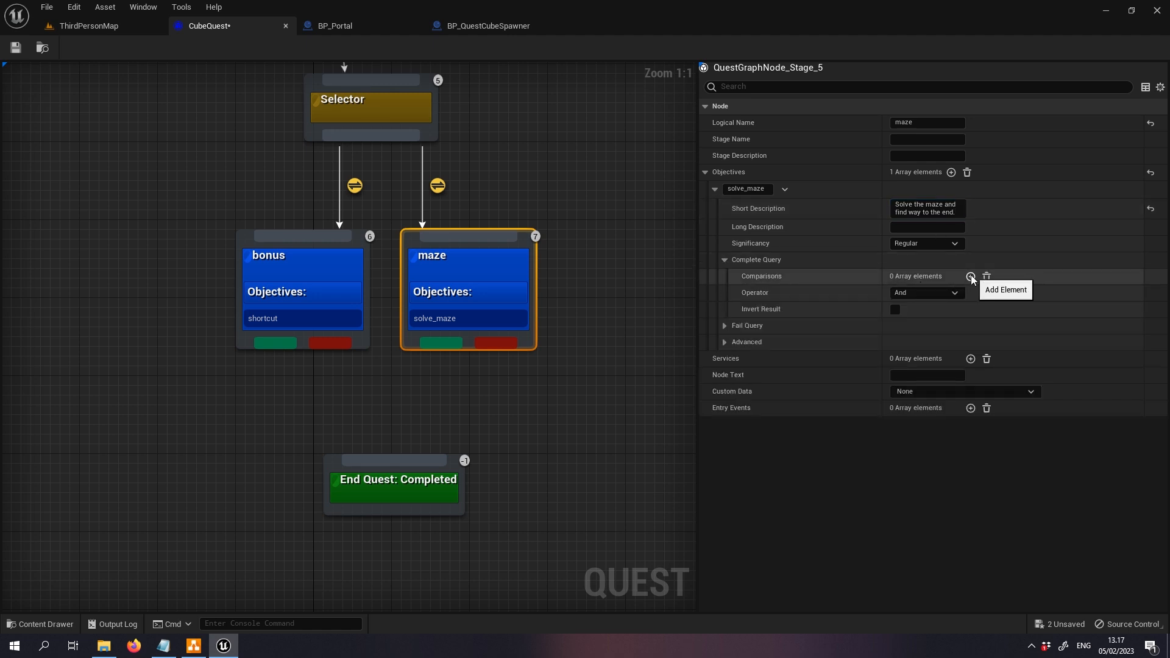
pyautogui.click(971, 277)
pyautogui.click(909, 309)
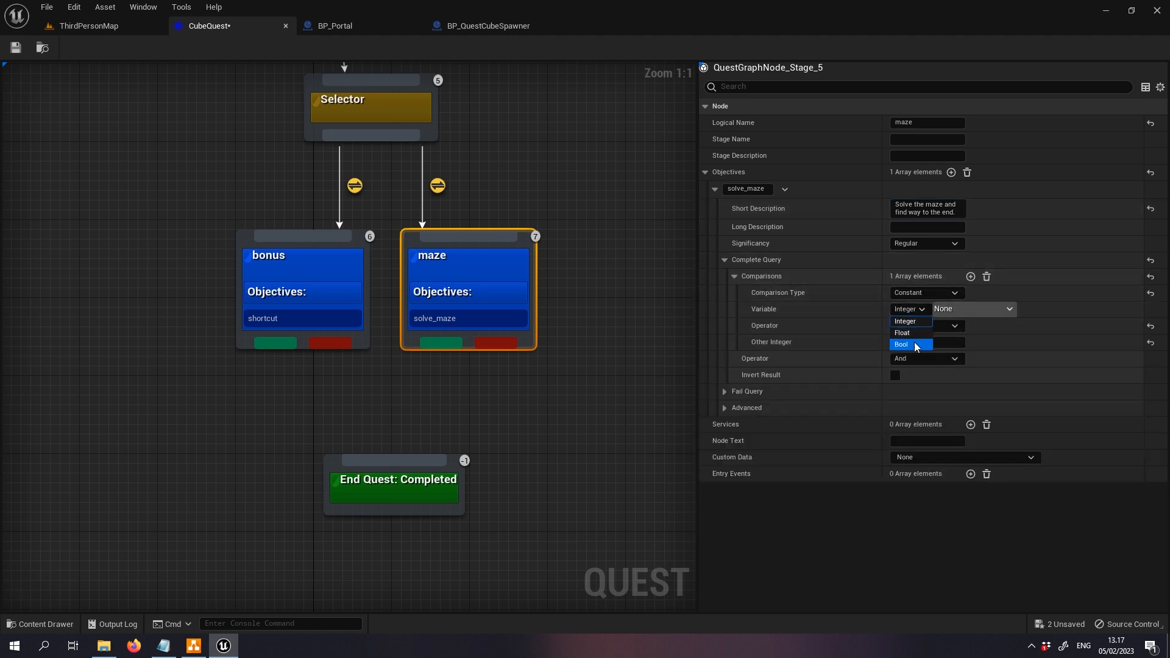
pyautogui.click(901, 345)
pyautogui.click(969, 305)
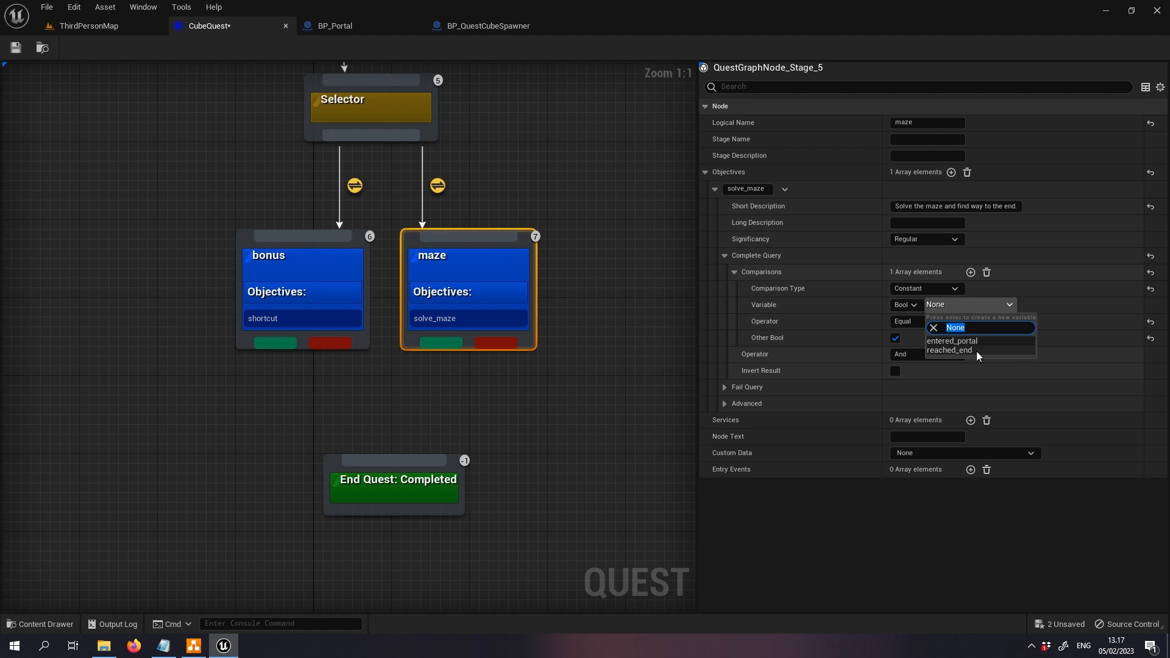
pyautogui.click(950, 350)
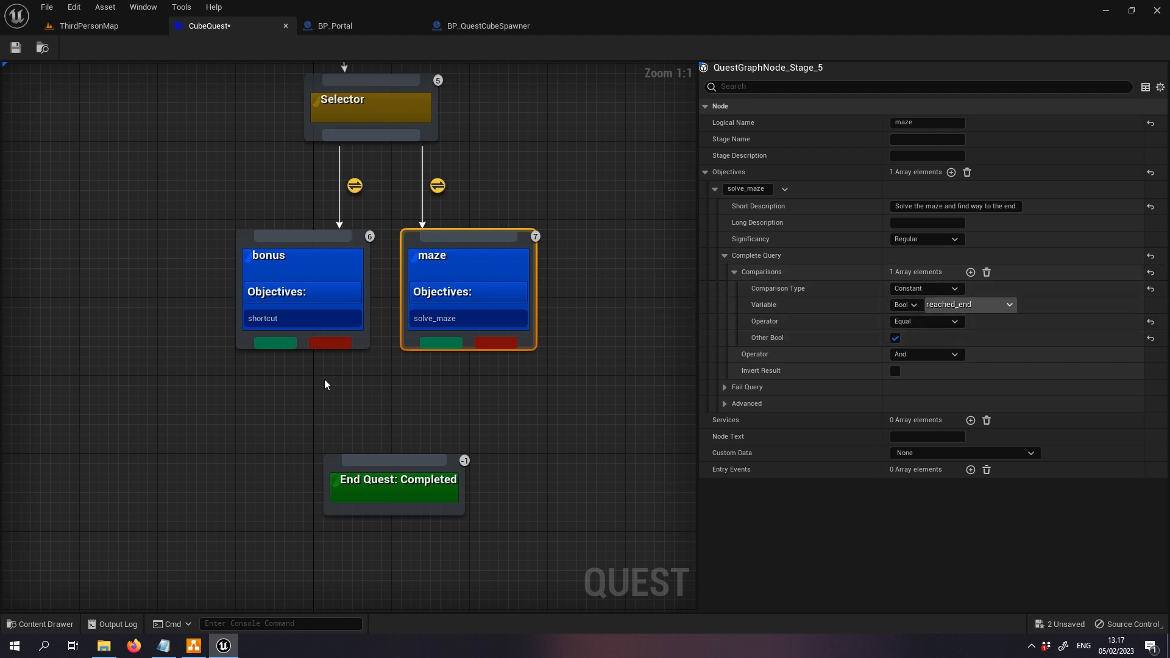
# - Switch to the ThirdPersonMap level and save all modified assets
pyautogui.click(115, 25)
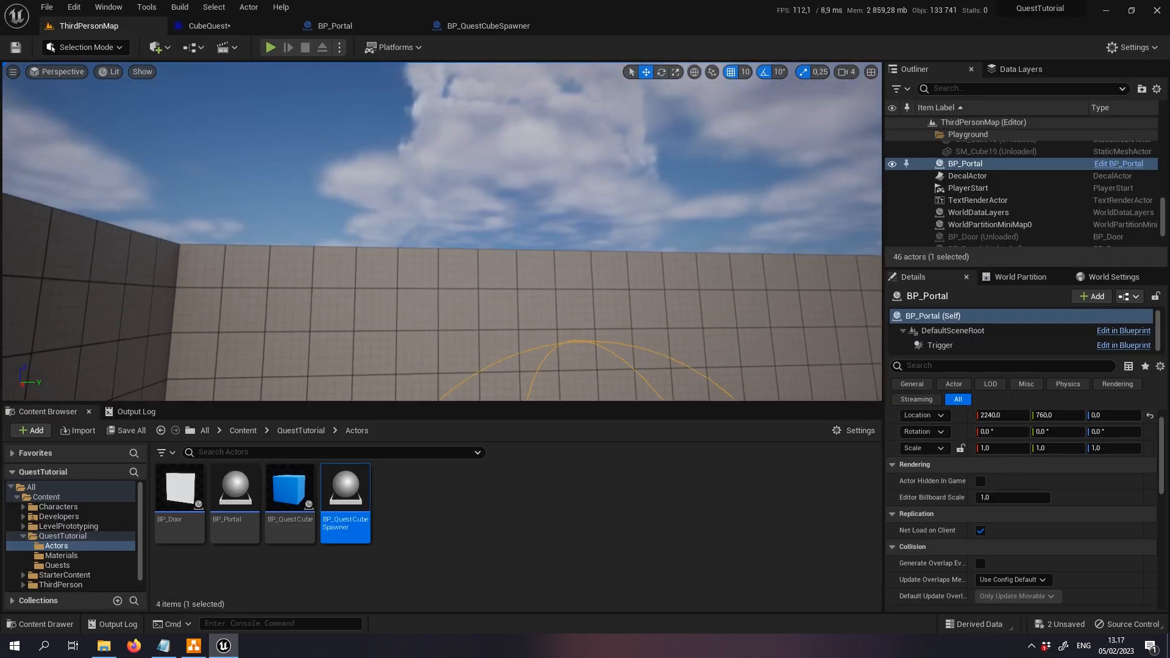
pyautogui.moveTo(442, 232); pyautogui.dragTo(201, 293, button='right')
pyautogui.scroll(-3, 1034, 196)
pyautogui.scroll(3, 1048, 232)
pyautogui.scroll(5, 1047, 233)
pyautogui.click(127, 430)
pyautogui.click(683, 460)
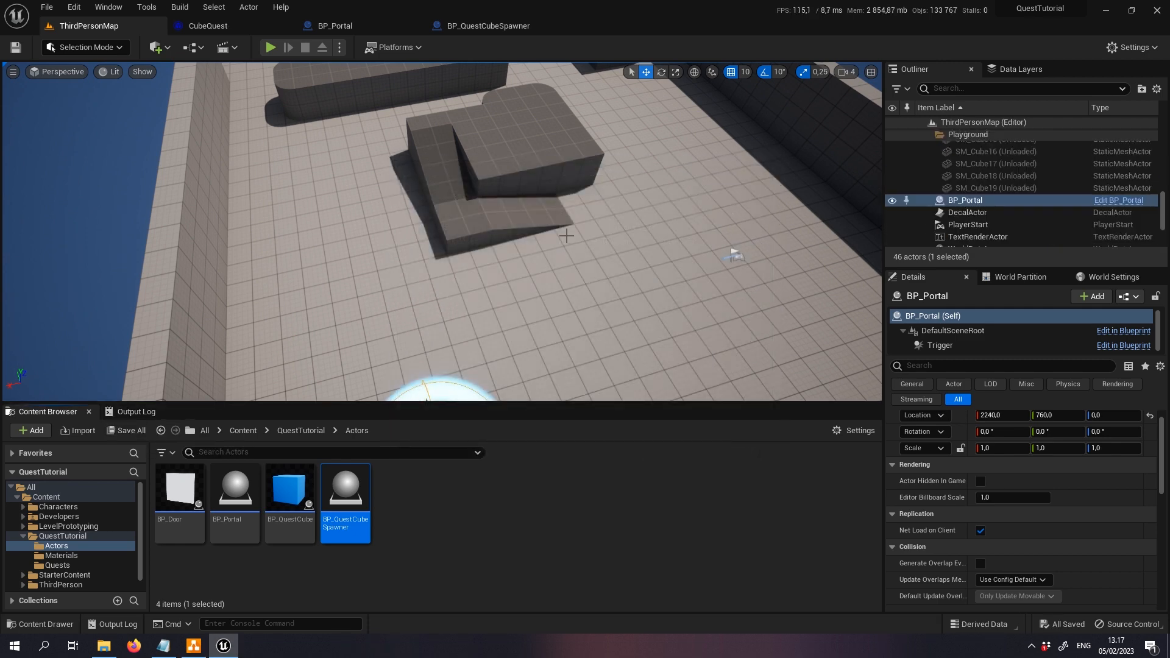
# - Try to bring in the level's unloaded actors, such as SM_Cube14, from the World Partition map near the world origin
pyautogui.scroll(3, 1012, 208)
pyautogui.rightClick(993, 185)
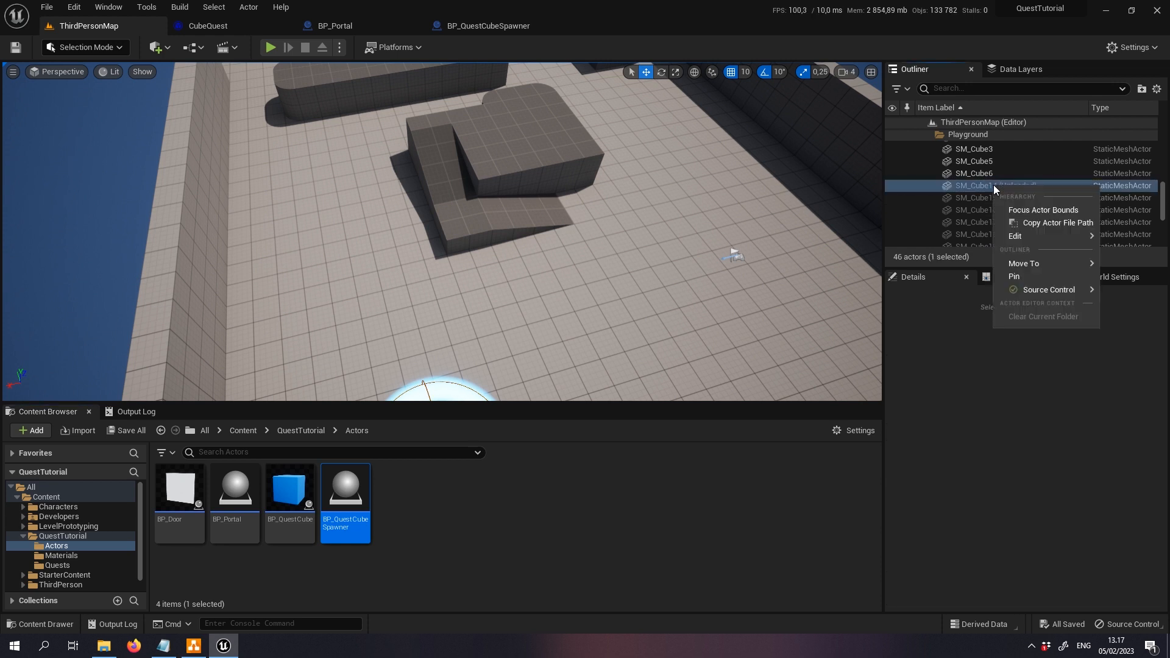
pyautogui.click(987, 296)
pyautogui.click(1000, 278)
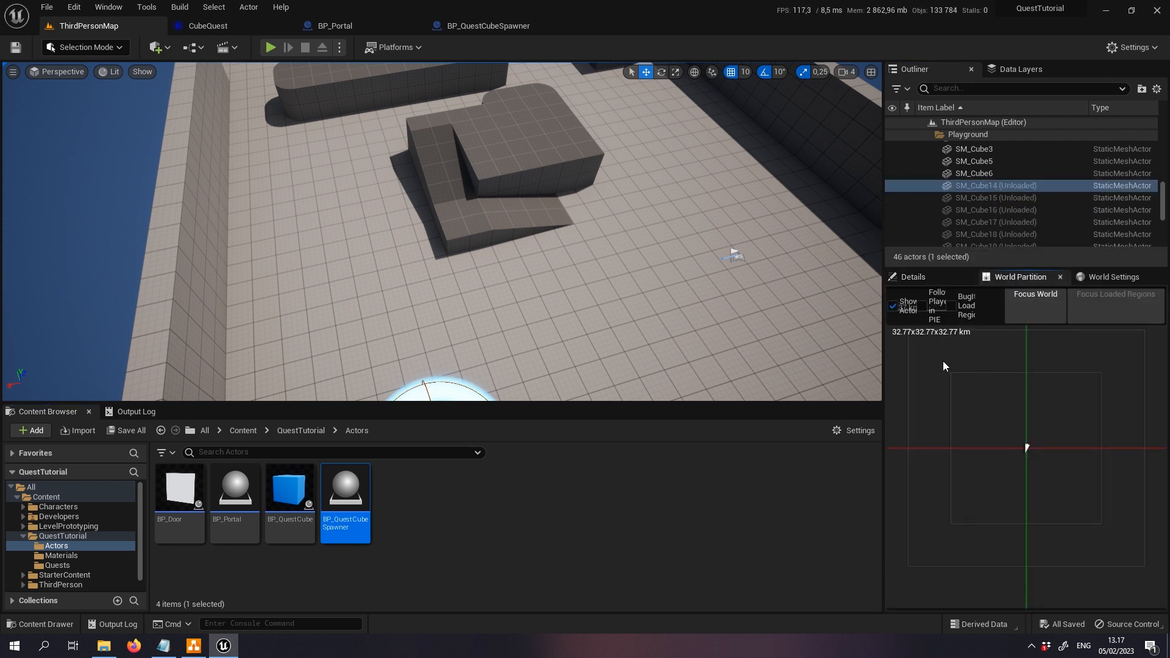
pyautogui.scroll(-2, 913, 354)
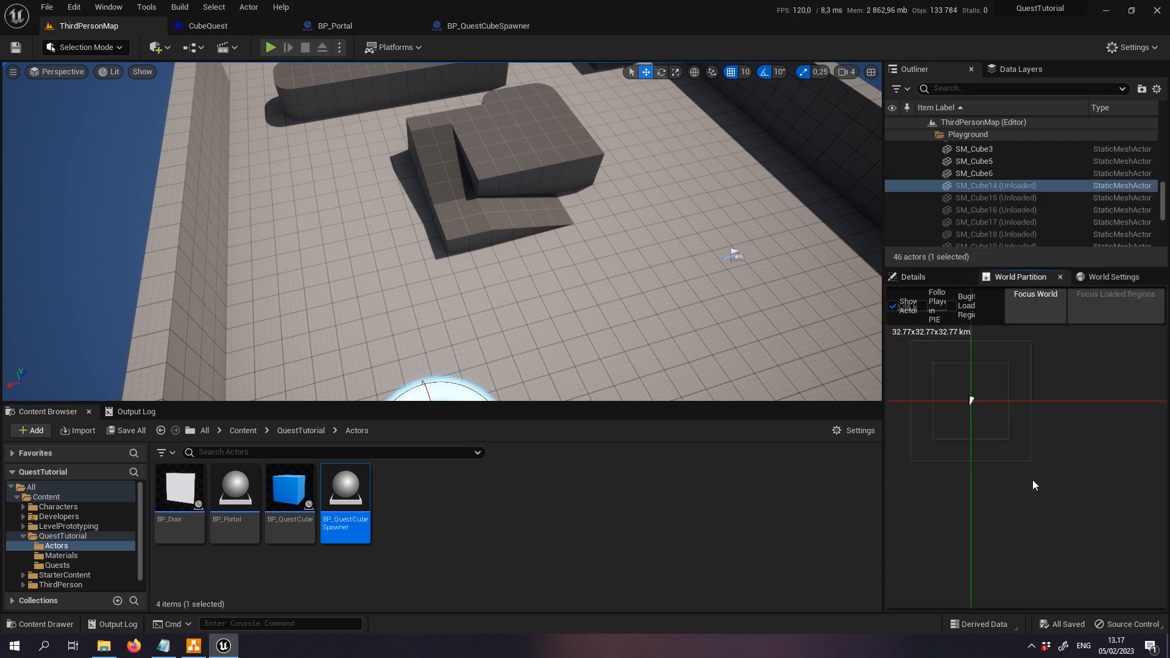
pyautogui.rightClick(990, 400)
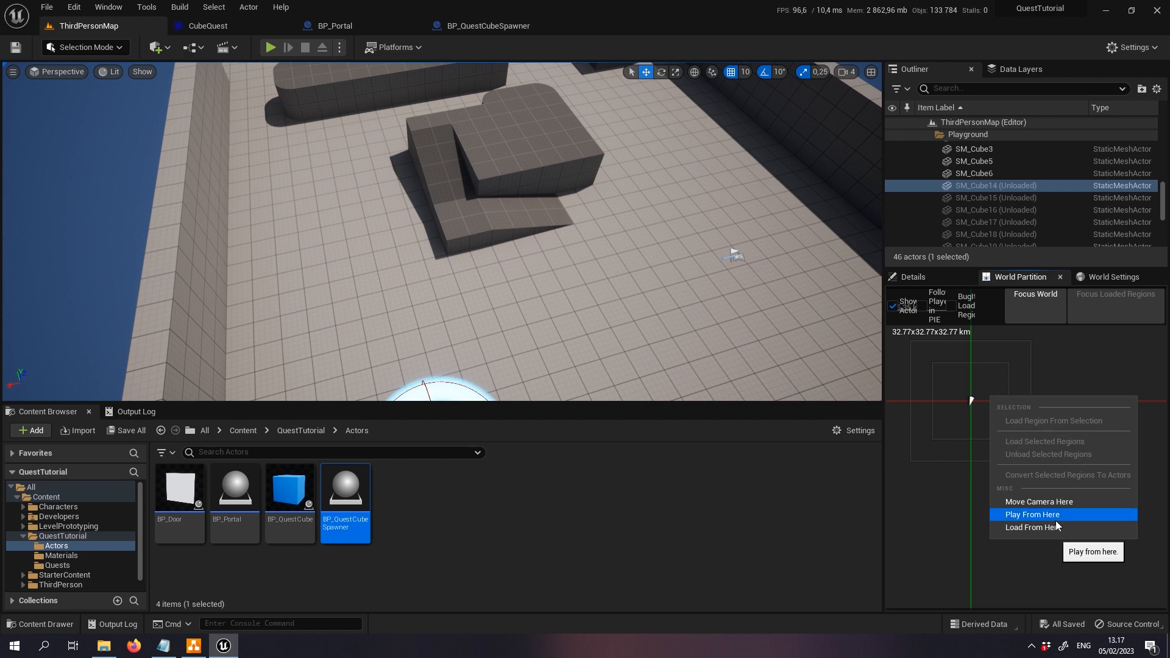
pyautogui.click(1036, 515)
# - Examine the maze walls and doors in the level, and look through its list of actors
pyautogui.moveTo(608, 204); pyautogui.dragTo(605, 143, button='right')
pyautogui.press('w')
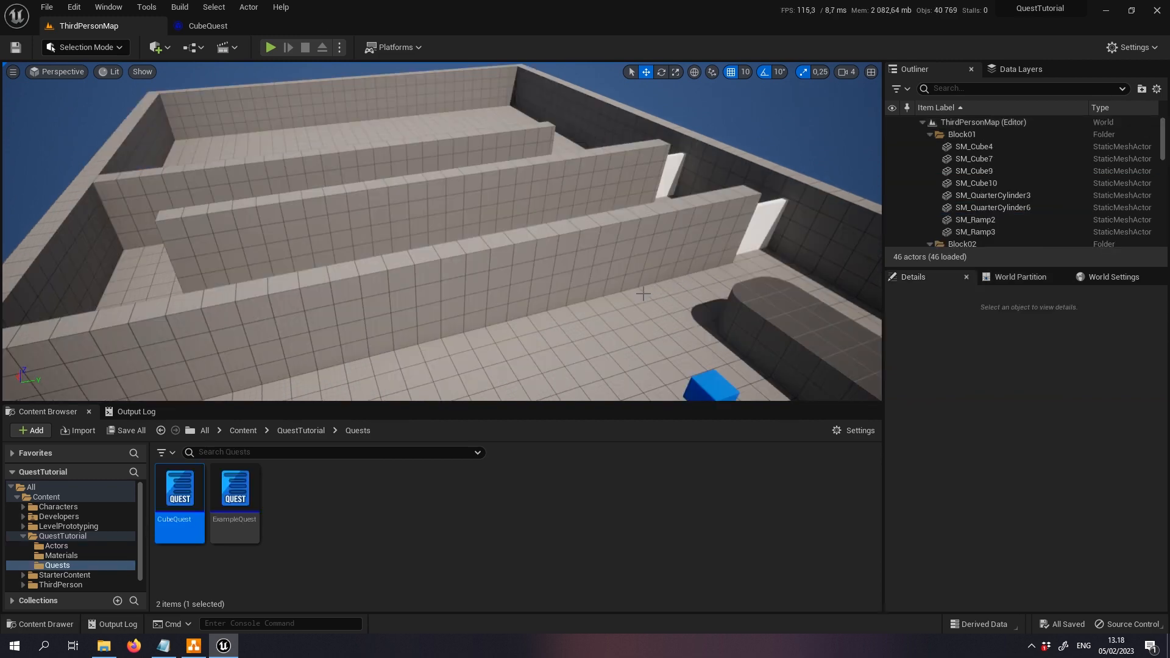
pyautogui.moveTo(627, 286); pyautogui.dragTo(616, 283, button='right')
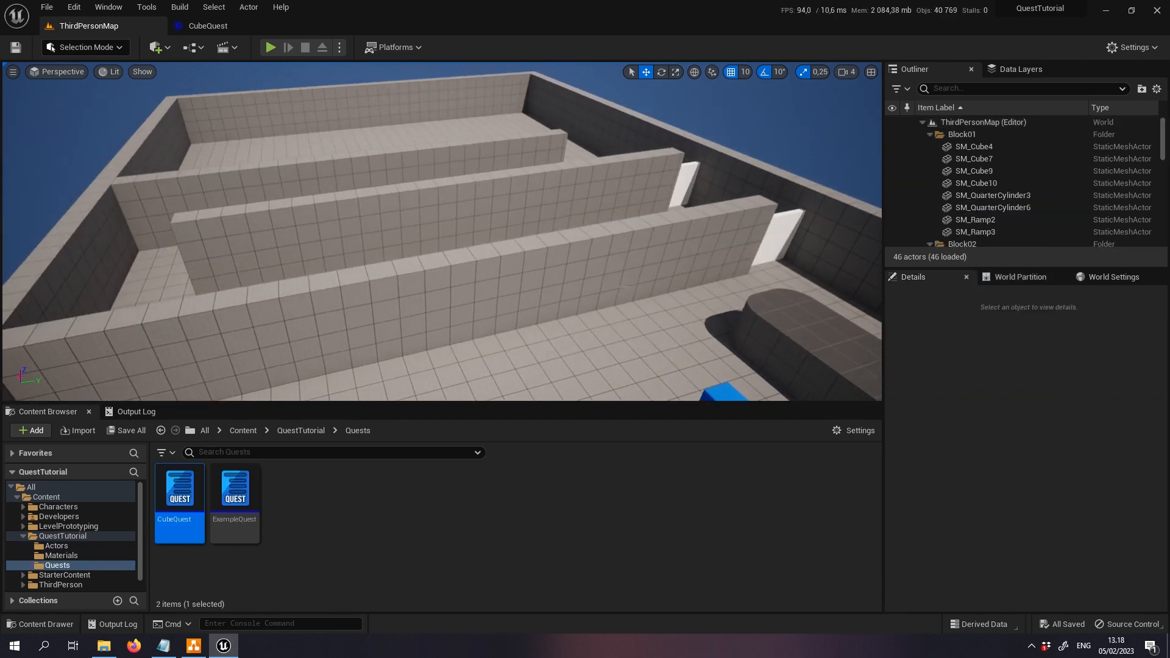
pyautogui.scroll(-10, 1030, 214)
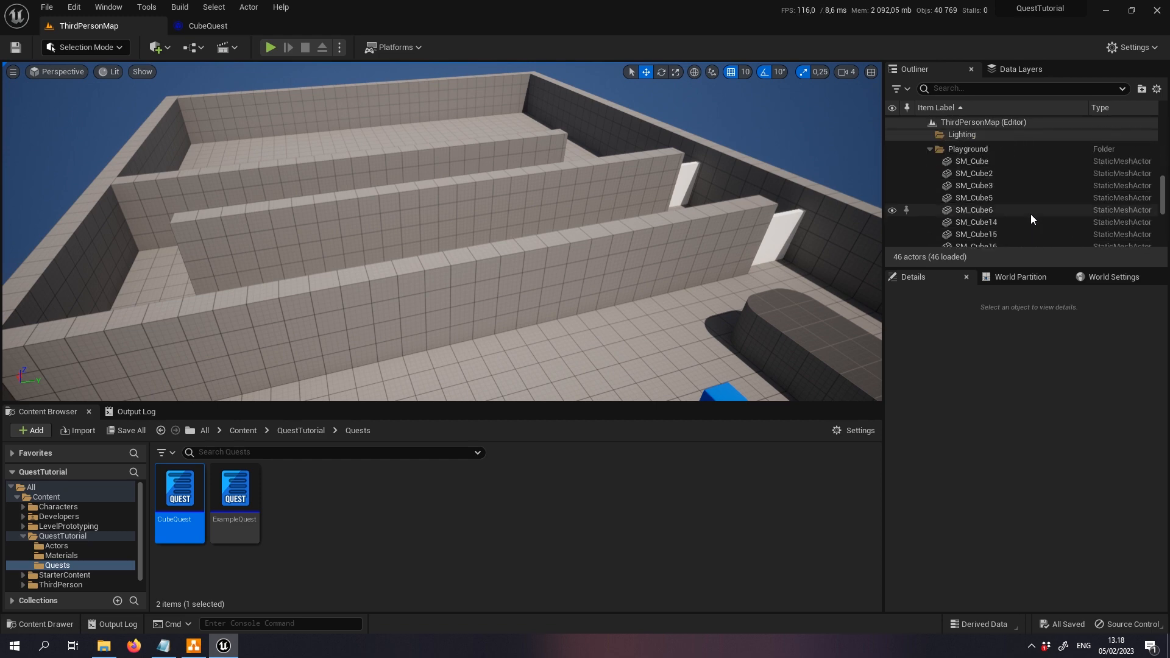
pyautogui.scroll(8, 1029, 214)
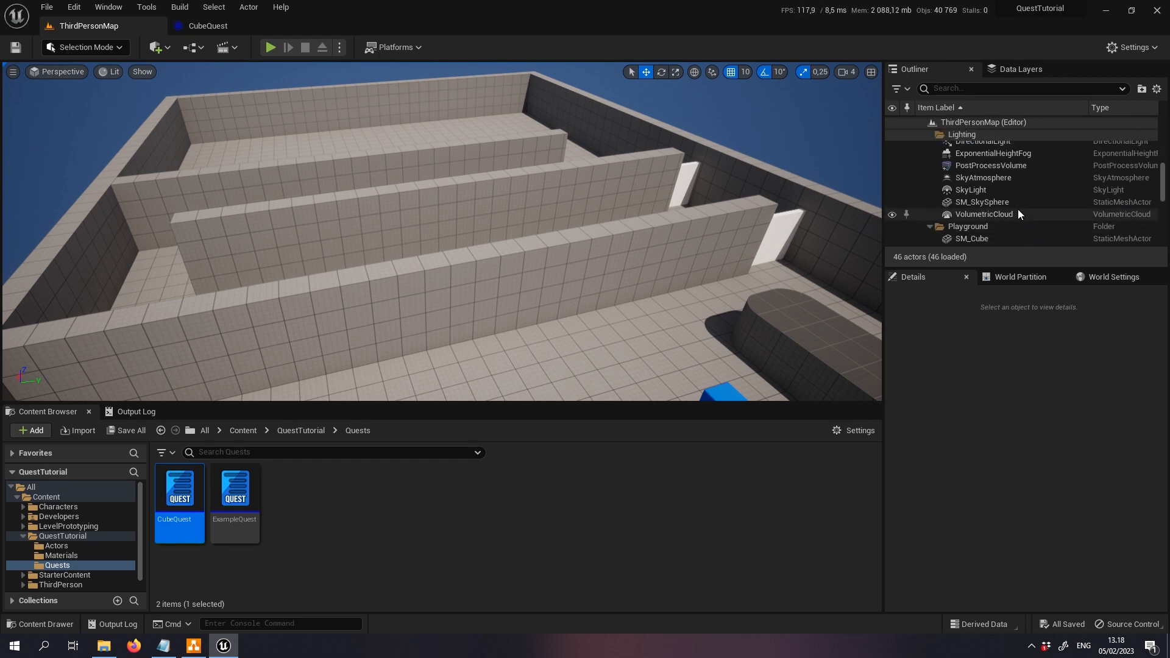
pyautogui.scroll(6, 1015, 209)
pyautogui.moveTo(645, 262); pyautogui.dragTo(680, 283, button='right')
# - Review the solve_maze objective settings of the maze stage in CubeQuest
pyautogui.click(232, 26)
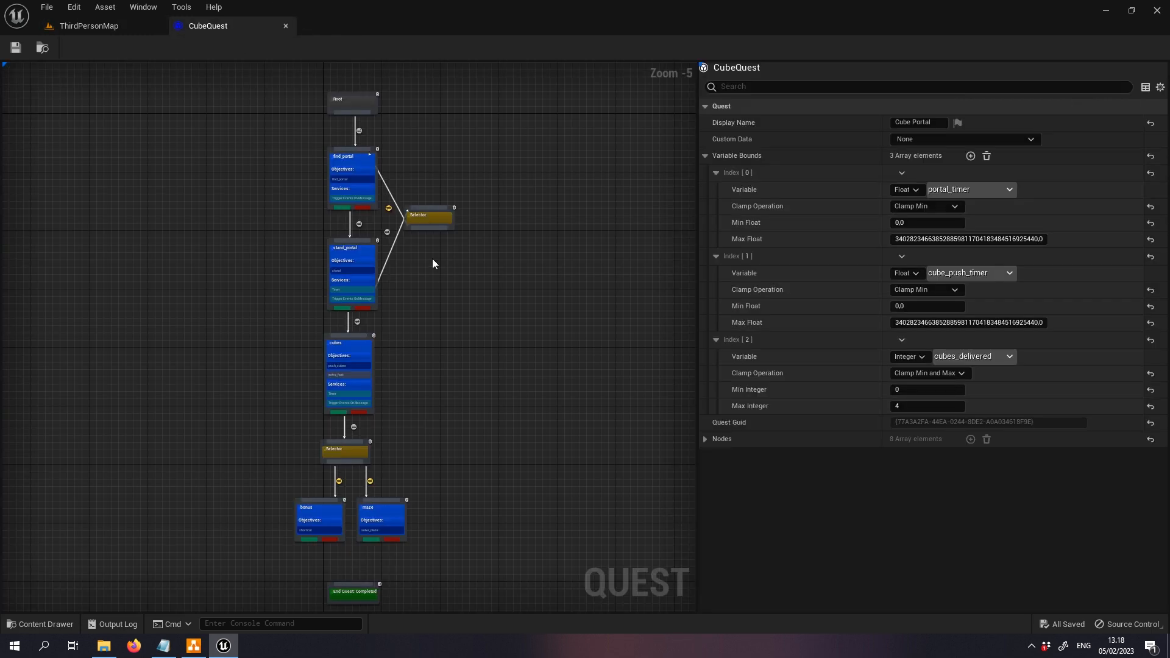
pyautogui.scroll(5, 460, 364)
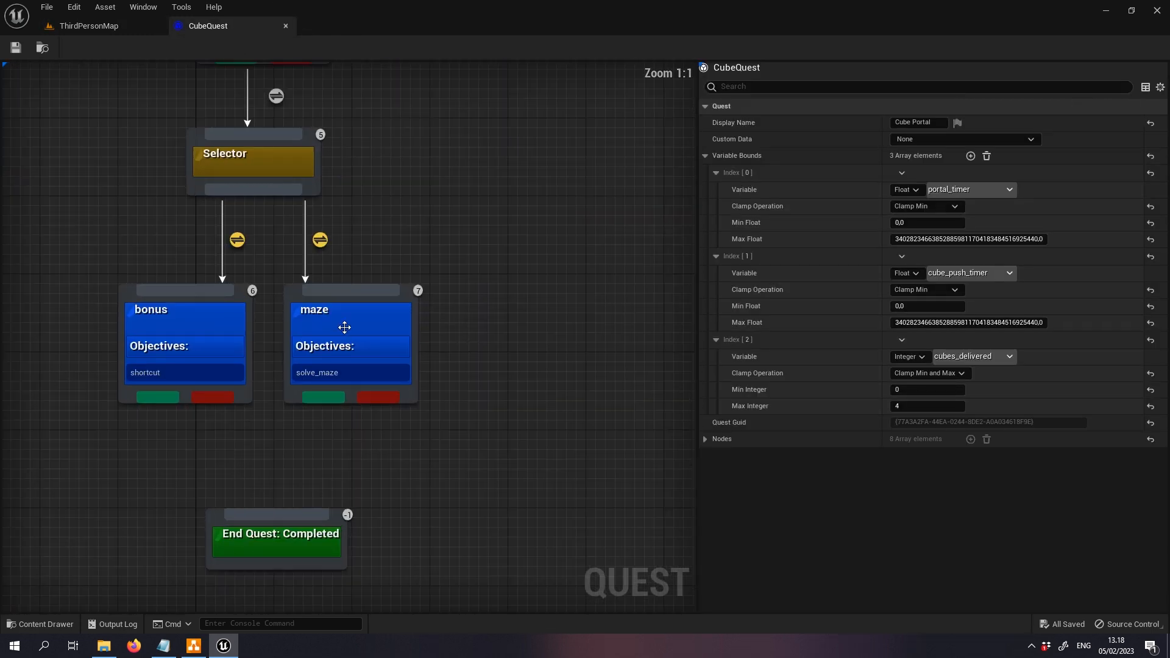
pyautogui.click(341, 327)
pyautogui.moveTo(498, 329); pyautogui.dragTo(594, 305, button='right')
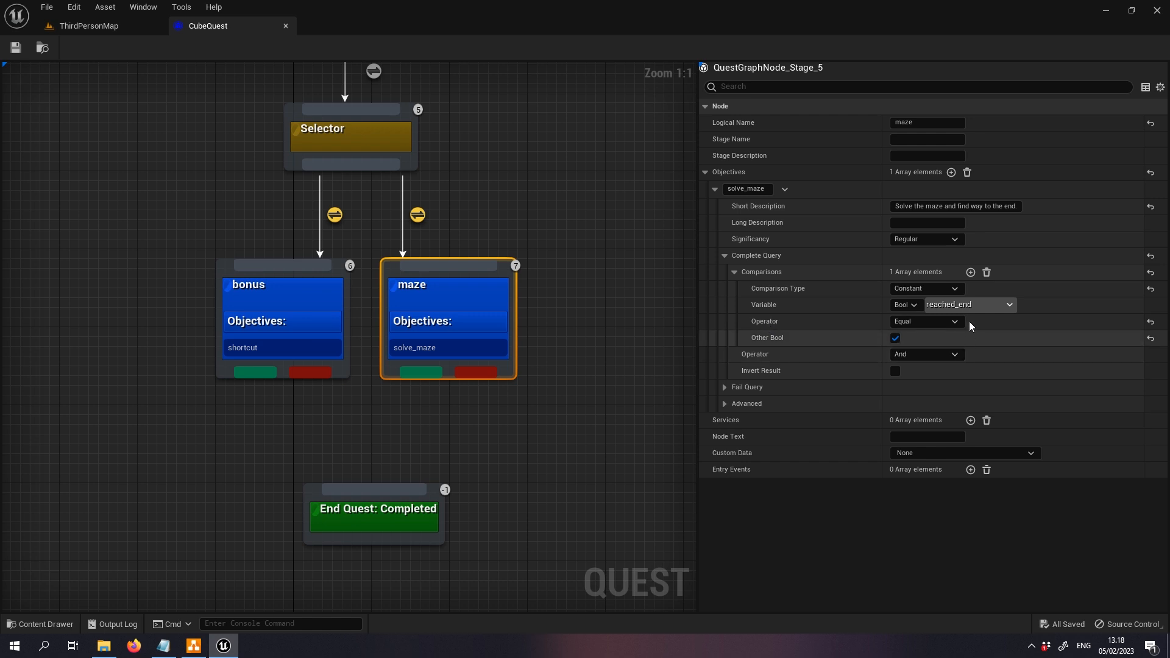
# - Examine the maze corridors from above and the two white shortcut doors in the ThirdPersonMap level
pyautogui.click(141, 28)
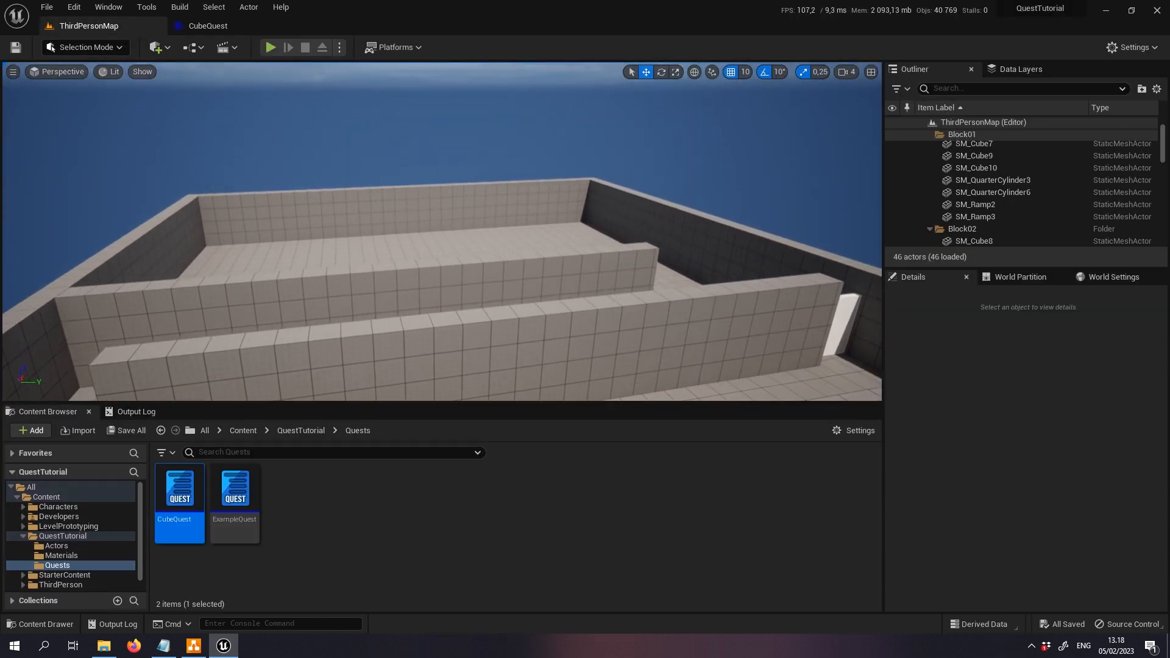
pyautogui.moveTo(337, 288)
pyautogui.mouseDown(button='right')
pyautogui.moveTo(420, 341)
pyautogui.moveTo(347, 335)
pyautogui.moveTo(337, 288)
pyautogui.mouseUp(button='right')
pyautogui.moveTo(408, 284); pyautogui.dragTo(588, 268, button='right')
pyautogui.moveTo(462, 306); pyautogui.dragTo(522, 305, button='right')
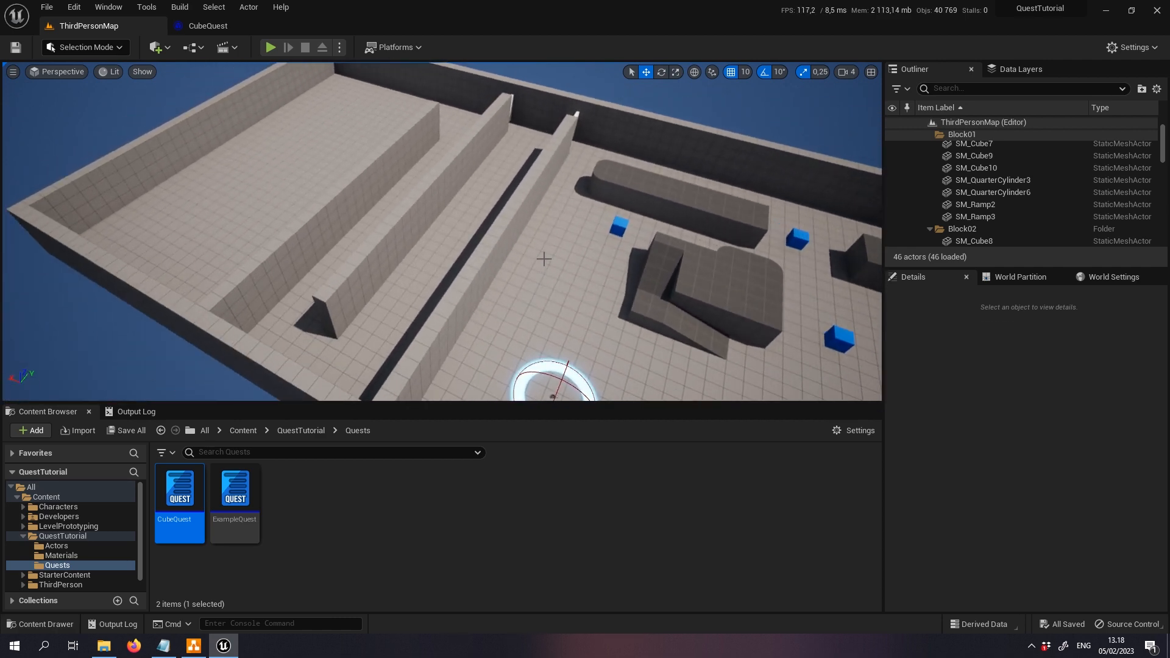
pyautogui.click(207, 26)
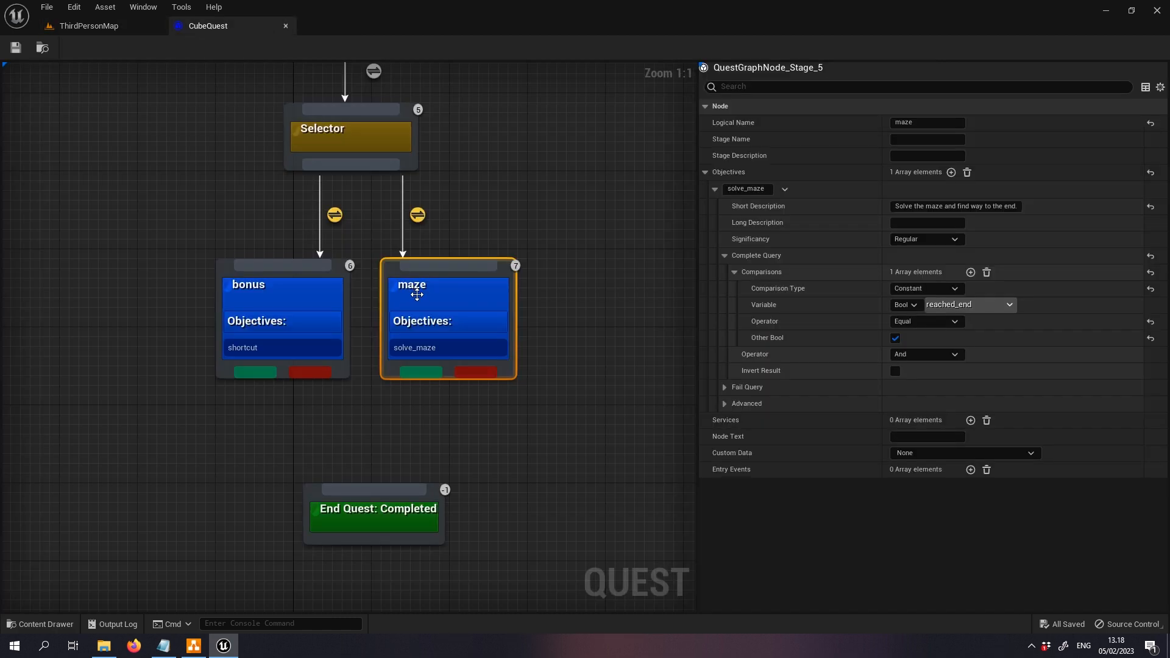
pyautogui.click(97, 28)
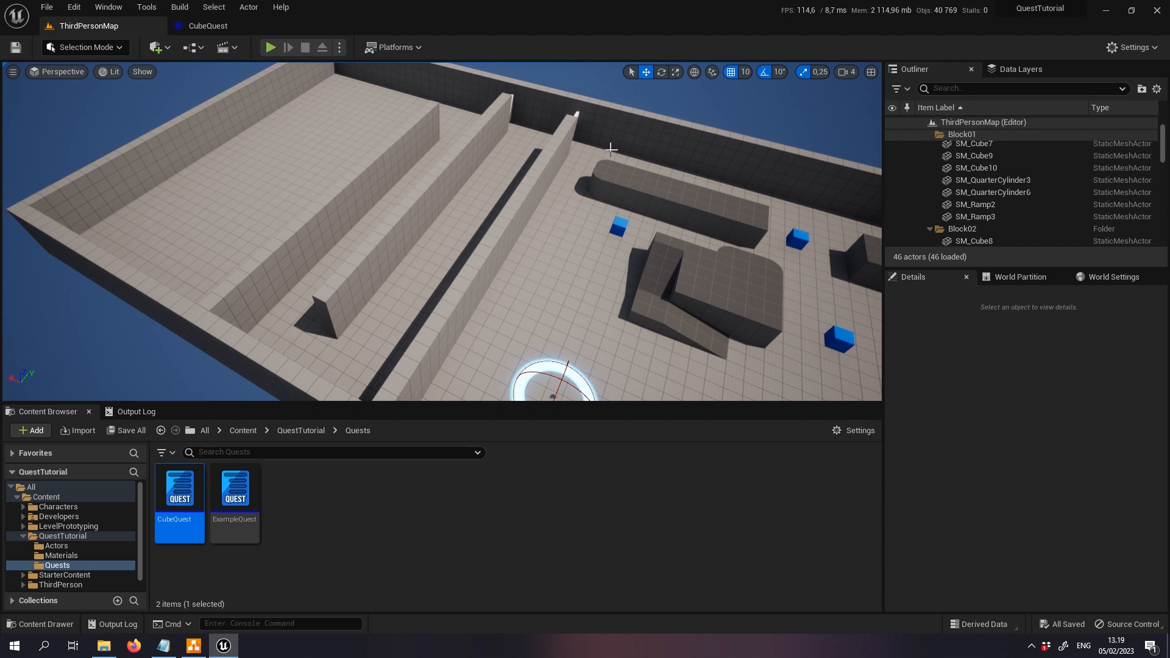
pyautogui.moveTo(597, 164); pyautogui.dragTo(542, 176, button='right')
pyautogui.press('w')
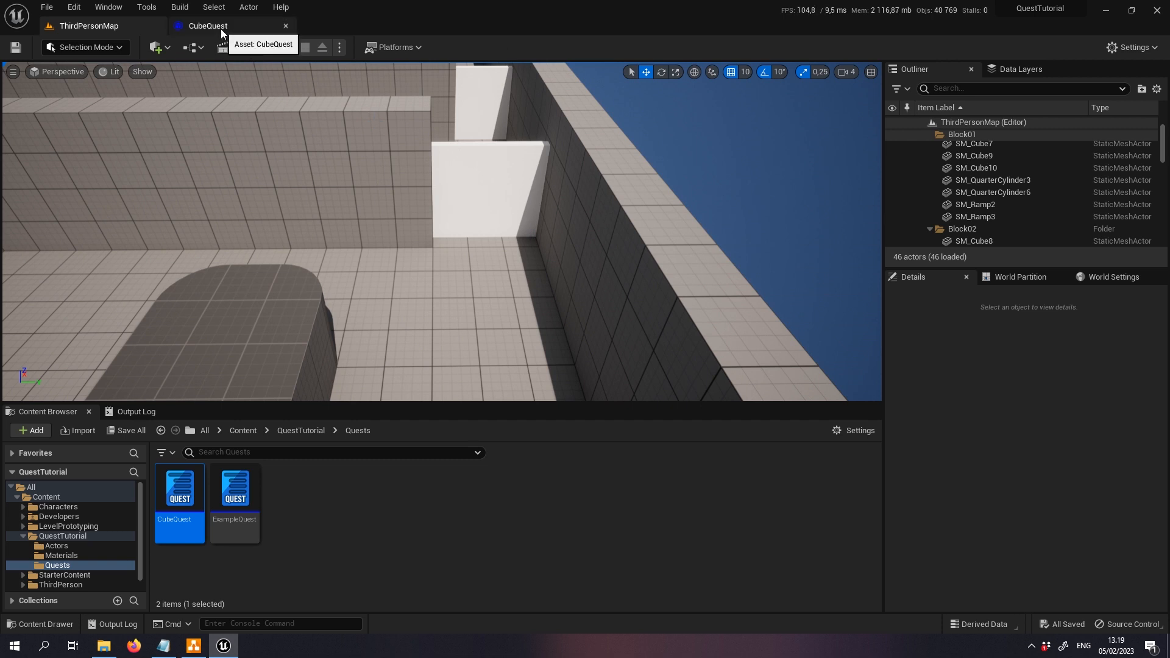
# - Inspect the nearest shortcut door, BP_Door, in the level and the bonus stage's settings in CubeQuest
pyautogui.click(220, 28)
pyautogui.click(301, 287)
pyautogui.click(396, 293)
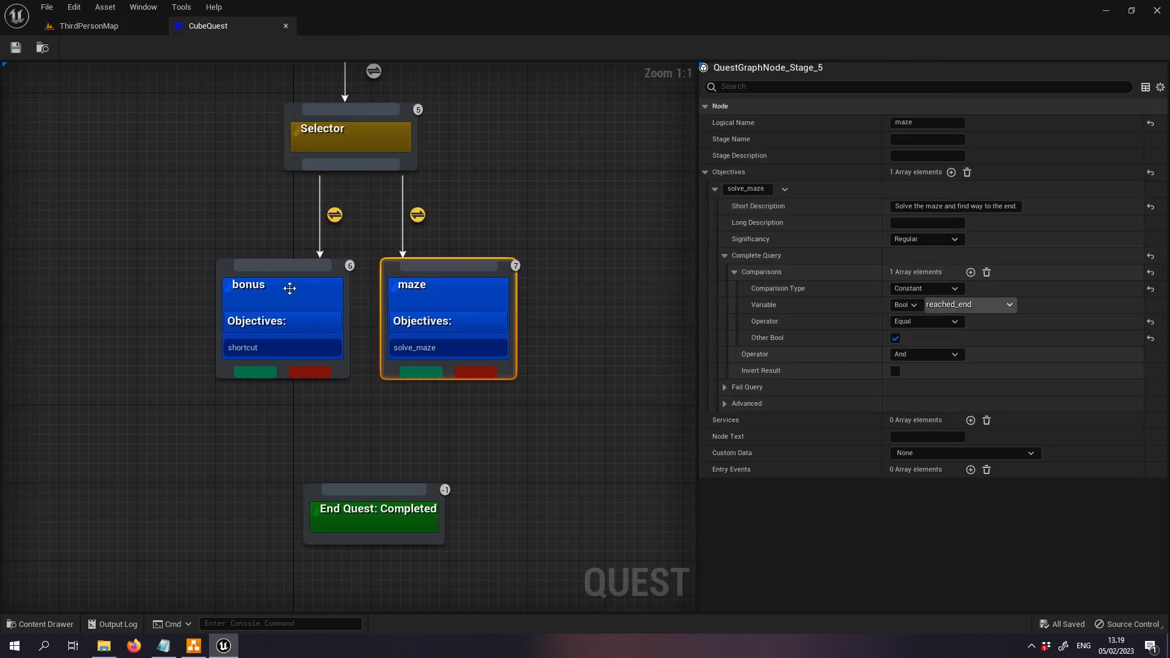
pyautogui.click(141, 30)
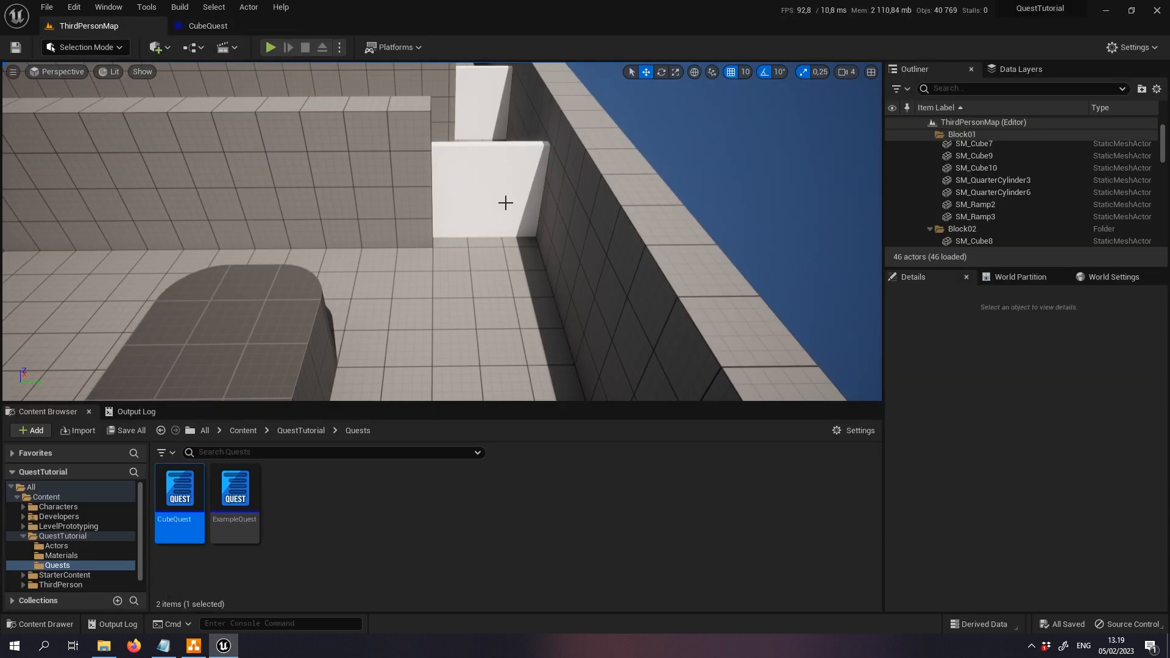
pyautogui.click(482, 202)
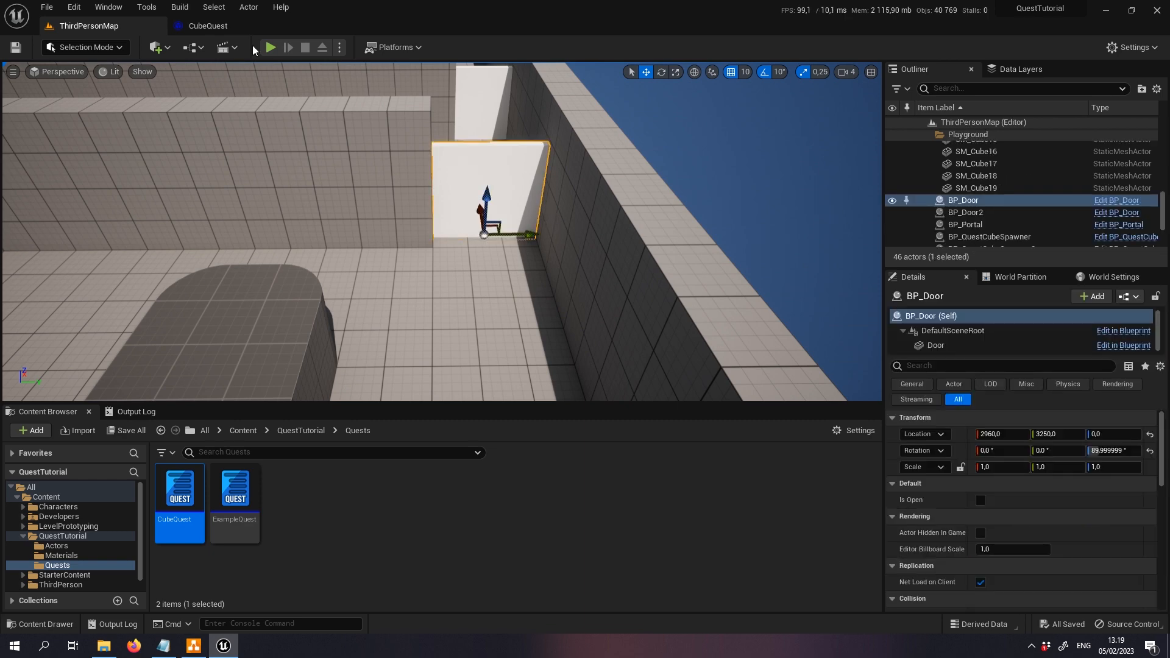
pyautogui.click(231, 26)
pyautogui.click(296, 289)
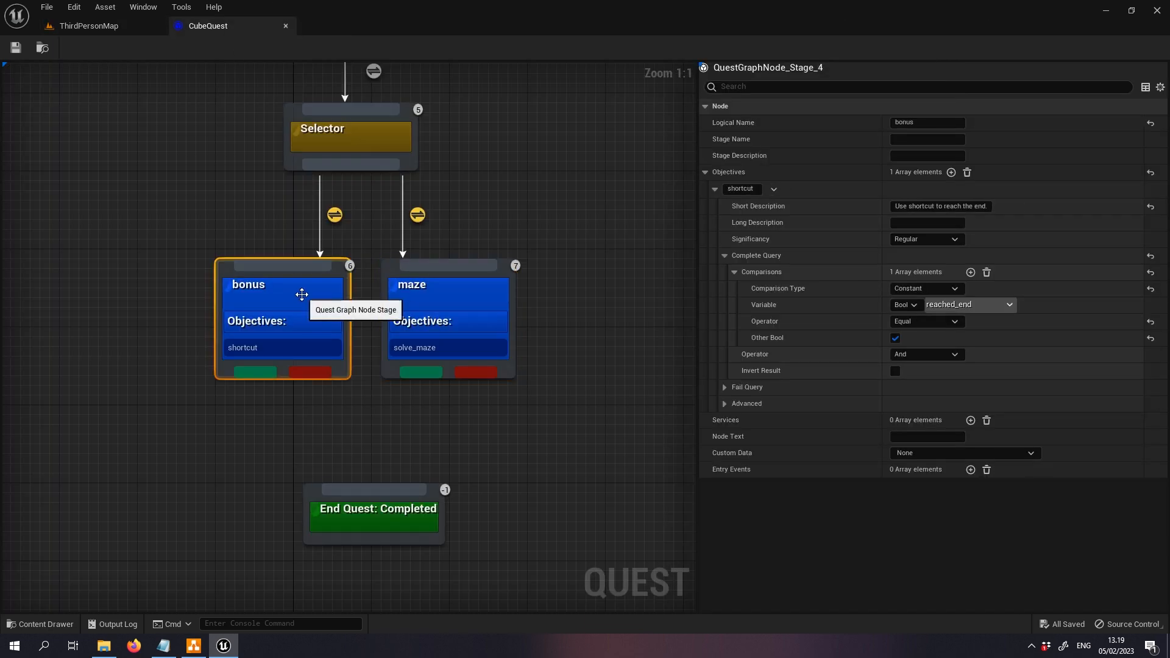
# - Look around the shortcut doors and the portal area in ThirdPersonMap, and return to the CubeQuest graph
pyautogui.click(146, 29)
pyautogui.click(476, 109)
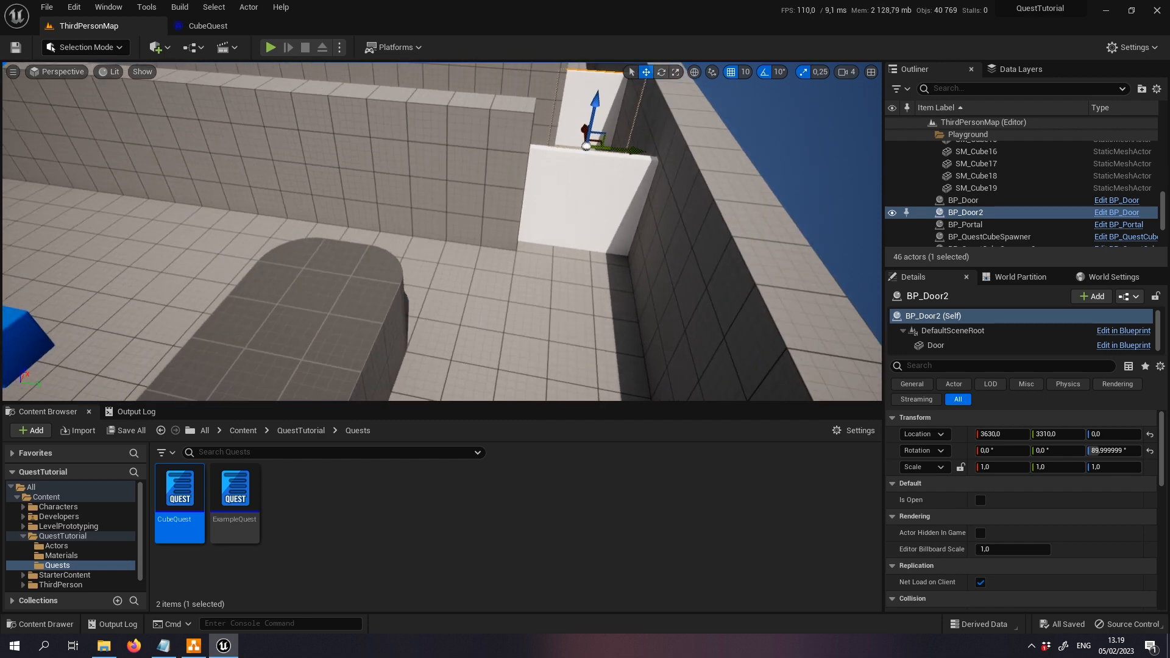
pyautogui.moveTo(409, 248); pyautogui.dragTo(248, 244, button='right')
pyautogui.click(207, 25)
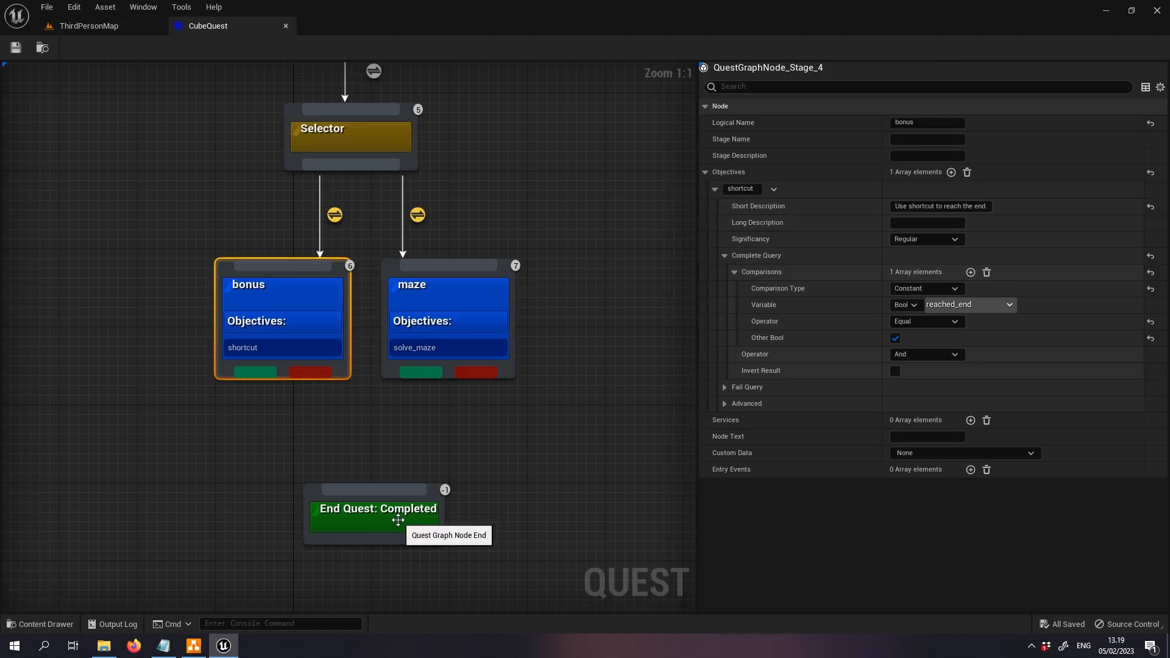
# - Spread out the CubeQuest graph by moving End Quest: Completed further down and lowering the bonus and maze stages below the Selector
pyautogui.moveTo(397, 520); pyautogui.dragTo(398, 578)
pyautogui.click(451, 459)
pyautogui.click(313, 303)
pyautogui.moveTo(503, 199); pyautogui.dragTo(607, 270, button='right')
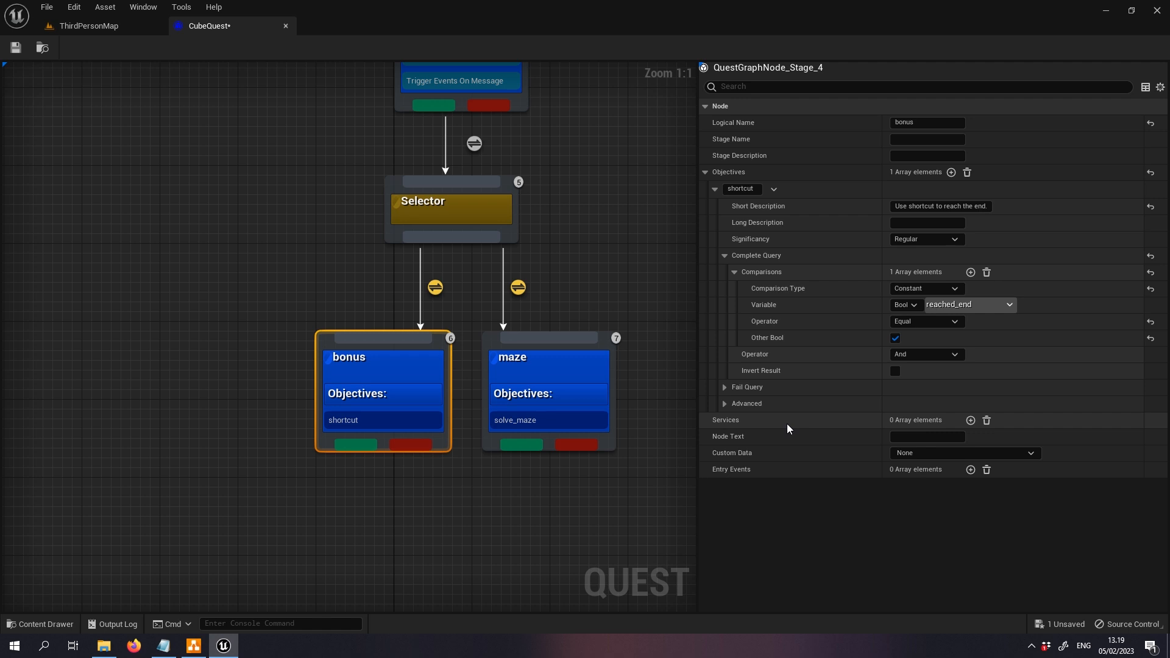
pyautogui.moveTo(409, 373); pyautogui.dragTo(411, 392)
pyautogui.moveTo(554, 374); pyautogui.dragTo(561, 394)
pyautogui.click(598, 289)
pyautogui.moveTo(603, 284); pyautogui.dragTo(581, 307, button='right')
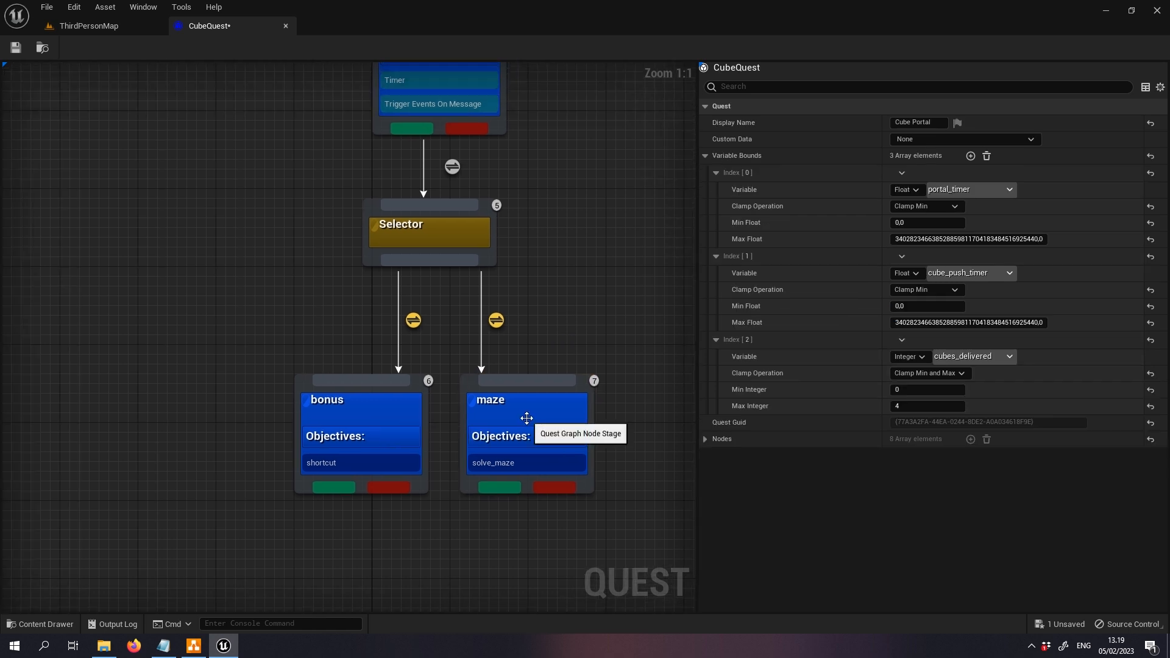
# - Add a Quest Condition Variable Query condition to the connection from the Selector to the bonus stage
pyautogui.click(414, 321)
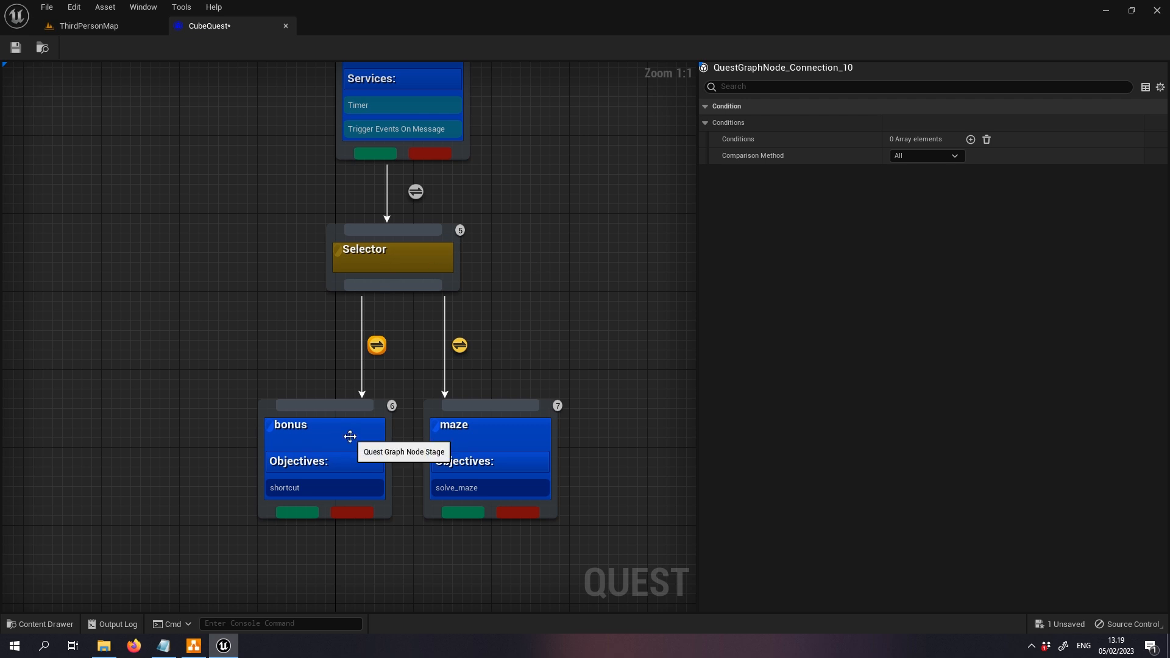
pyautogui.moveTo(481, 191); pyautogui.dragTo(501, 321, button='right')
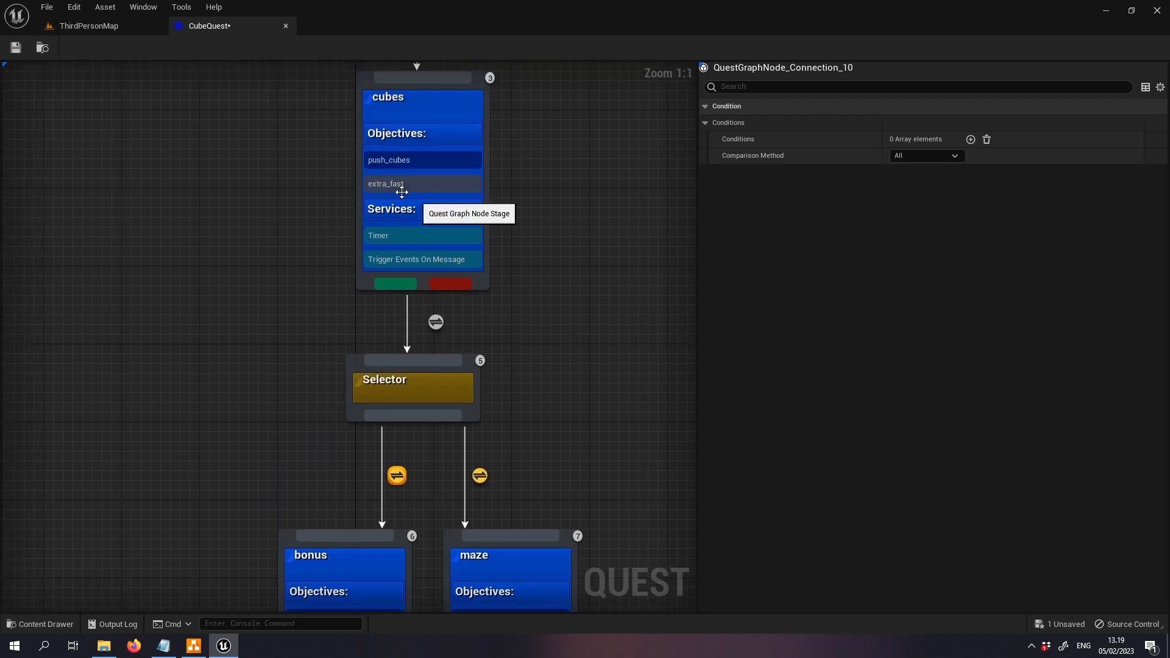
pyautogui.moveTo(573, 319); pyautogui.dragTo(552, 239, button='right')
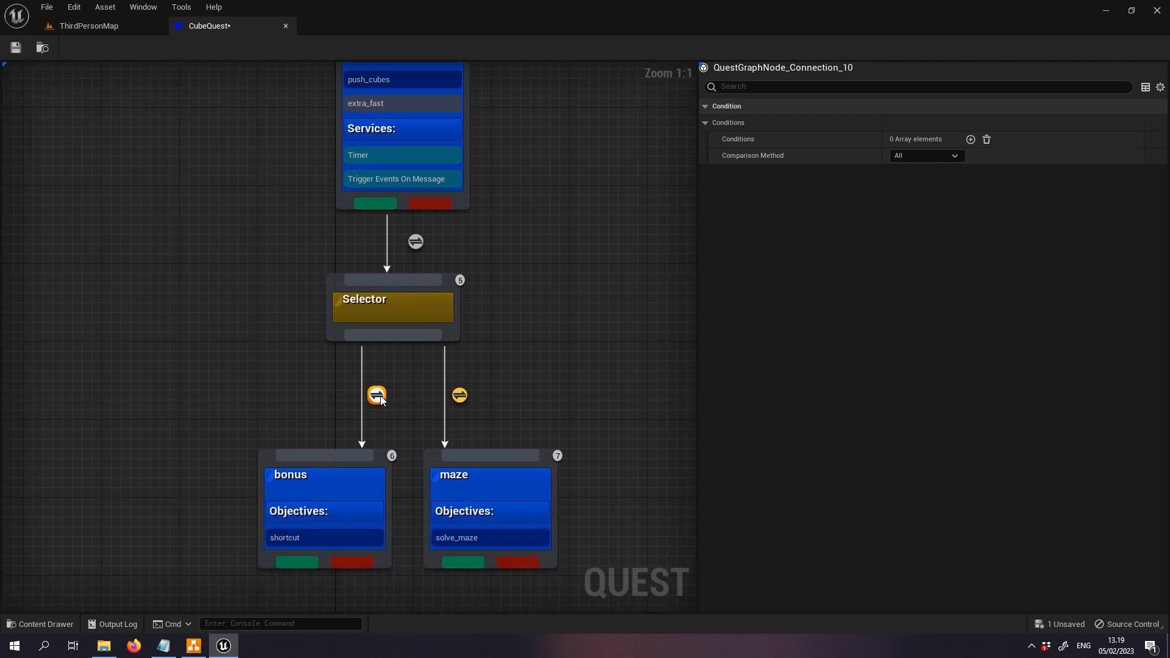
pyautogui.click(970, 139)
pyautogui.click(953, 157)
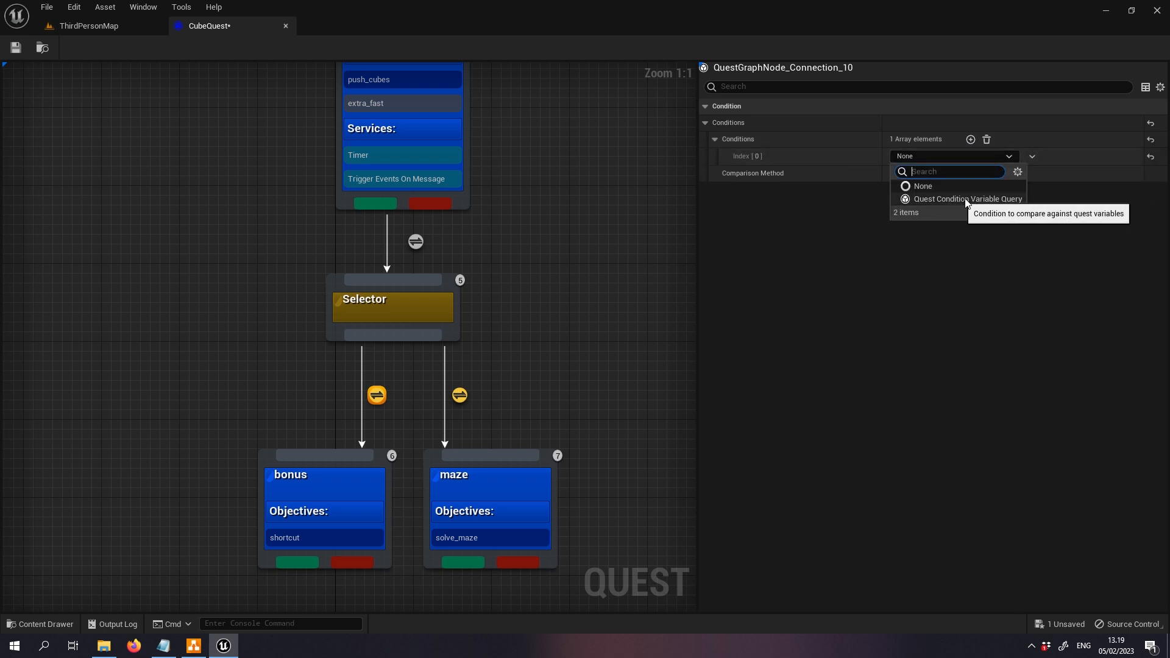
pyautogui.click(998, 198)
pyautogui.click(725, 157)
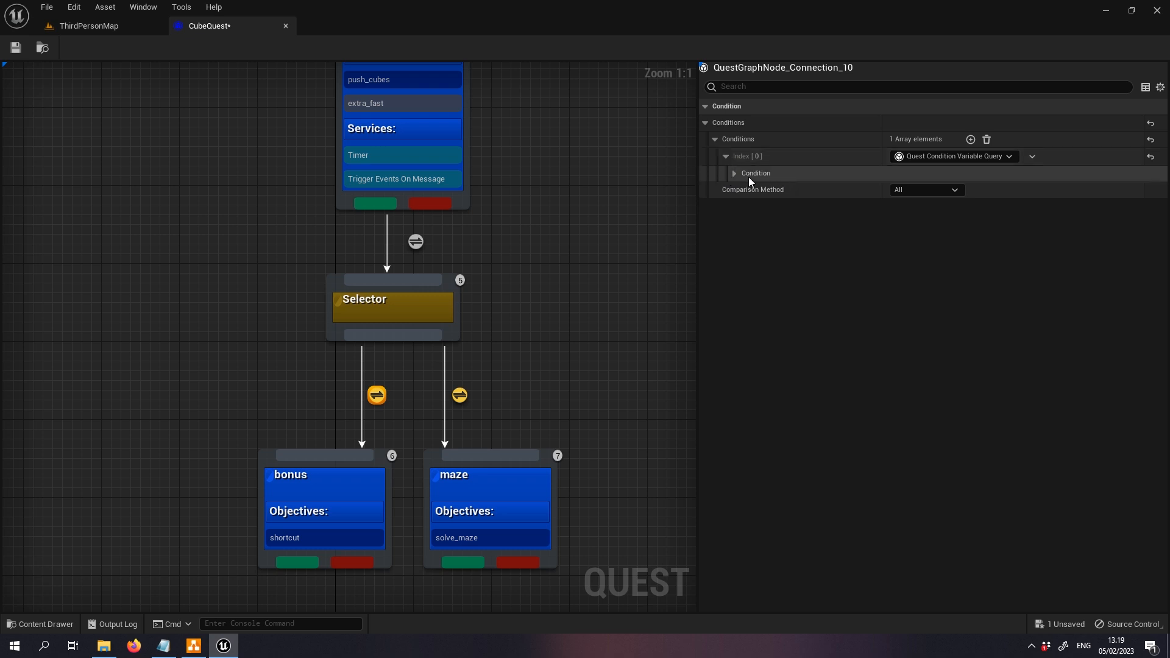
# - Add a comparison to the condition's query that uses the Float variable cube_push_timer
pyautogui.click(734, 173)
pyautogui.click(744, 190)
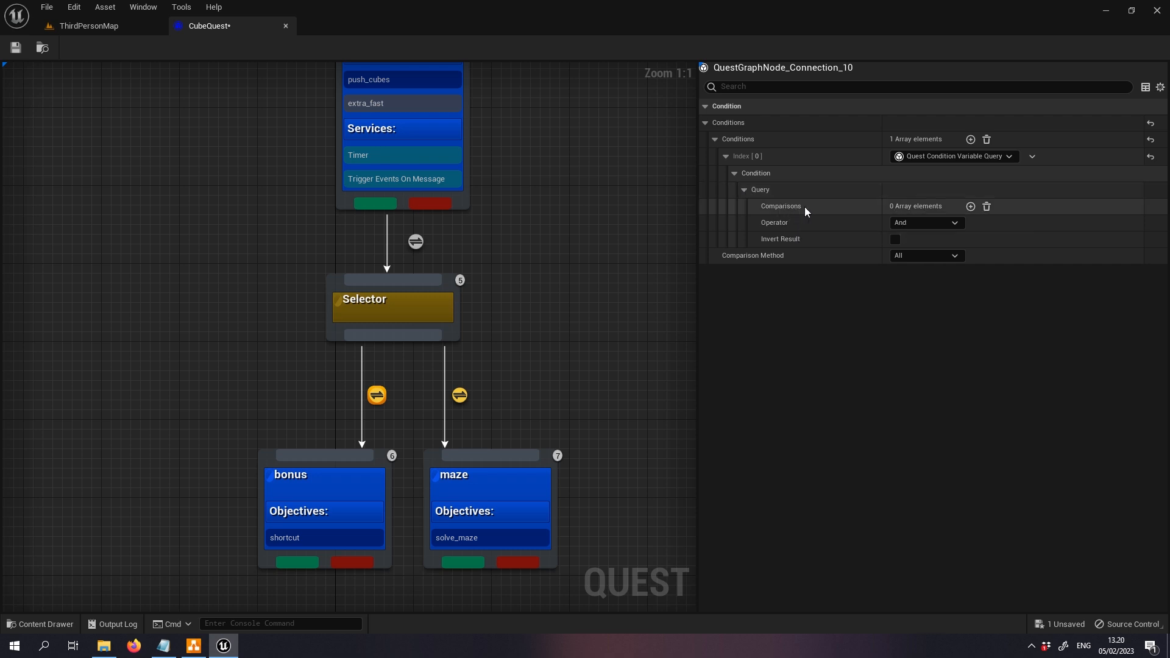
pyautogui.click(970, 206)
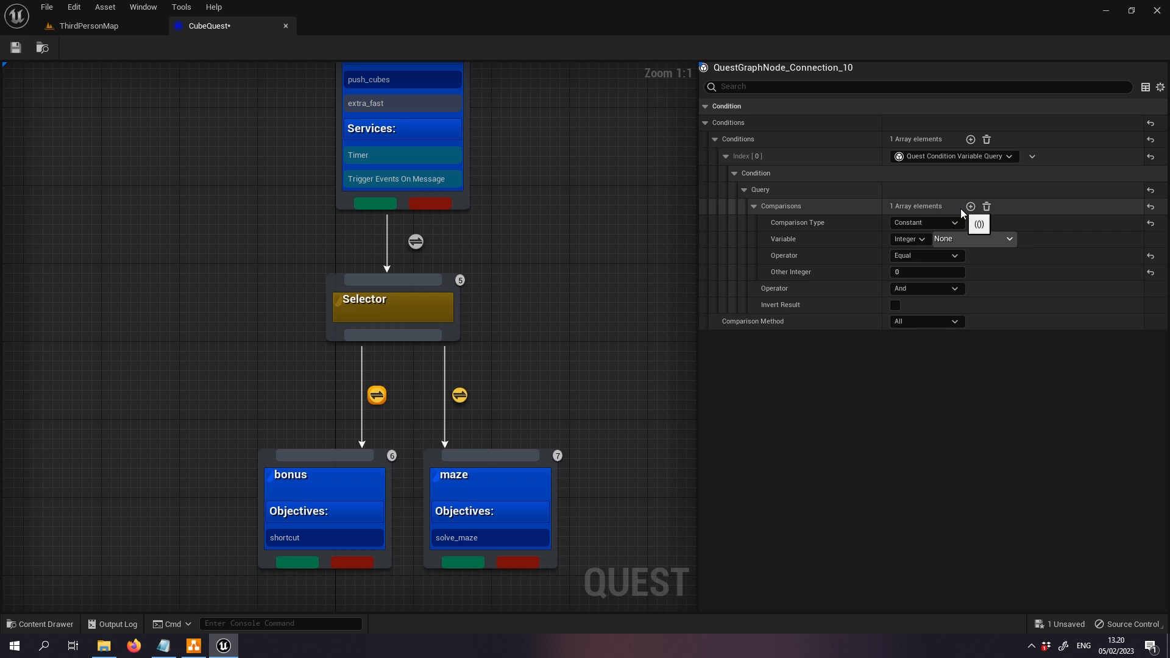
pyautogui.click(924, 240)
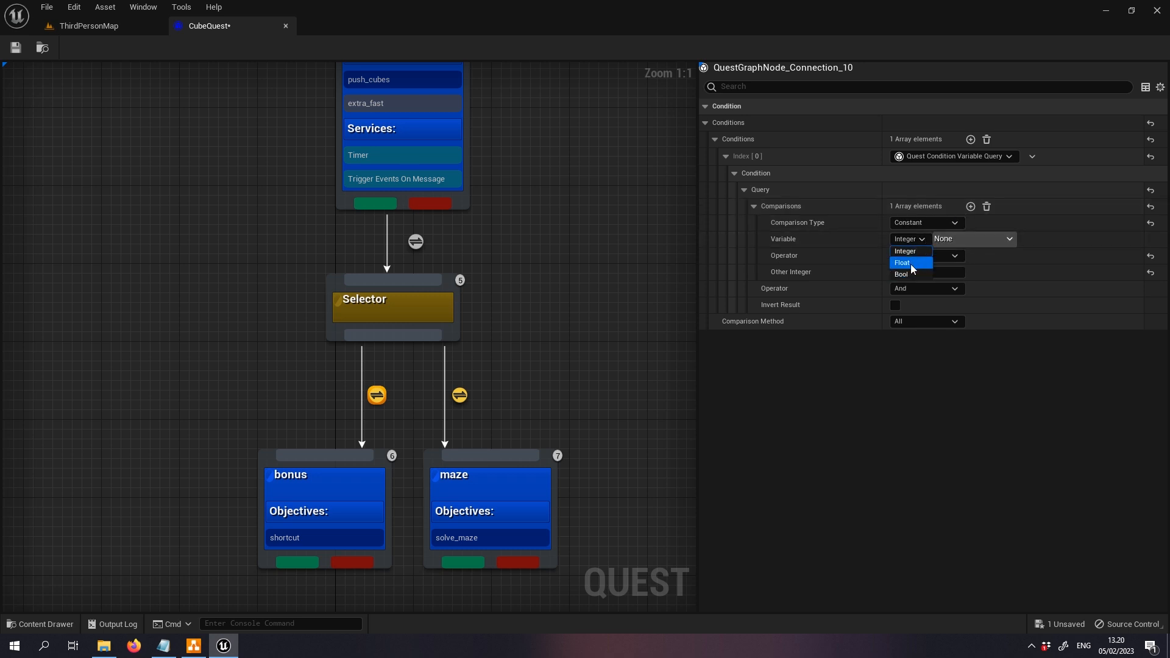
pyautogui.click(910, 265)
pyautogui.click(955, 241)
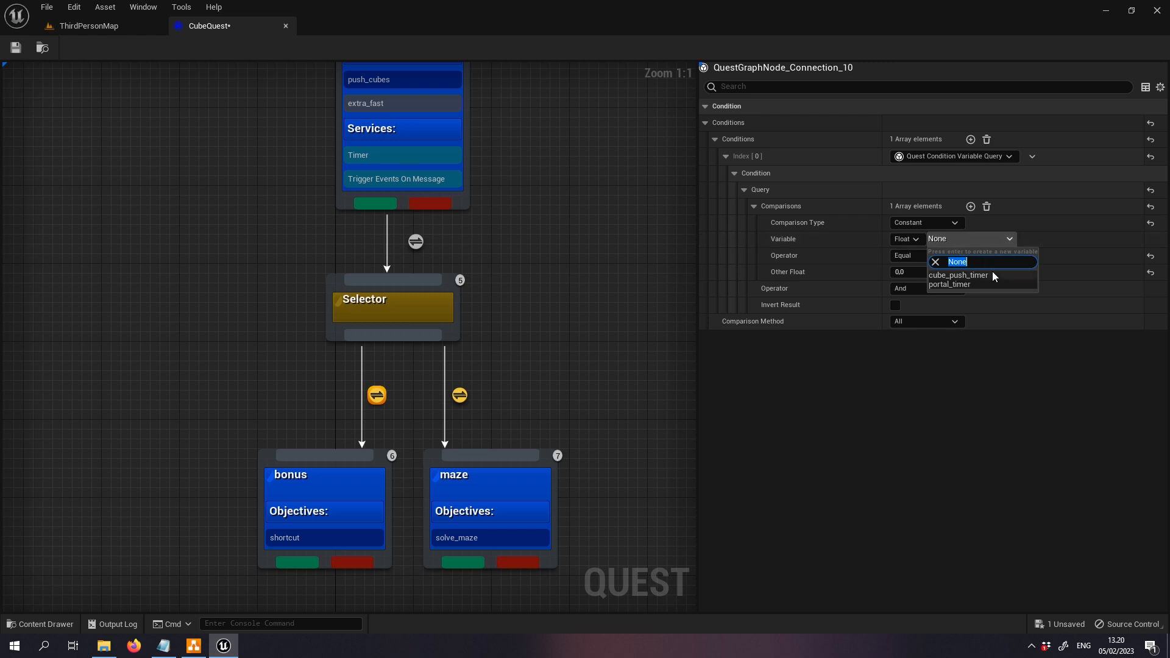
pyautogui.click(991, 273)
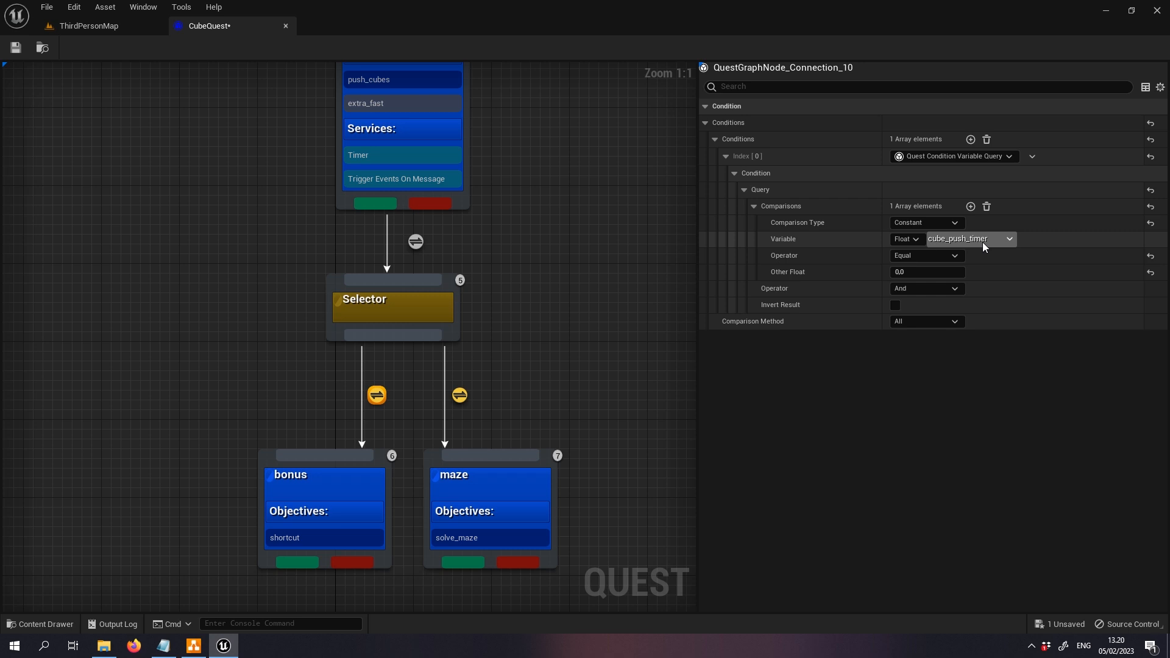
# - Set the cube_push_timer comparison's operator to Greater with 0,0 as the other value, and save CubeQuest
pyautogui.click(924, 258)
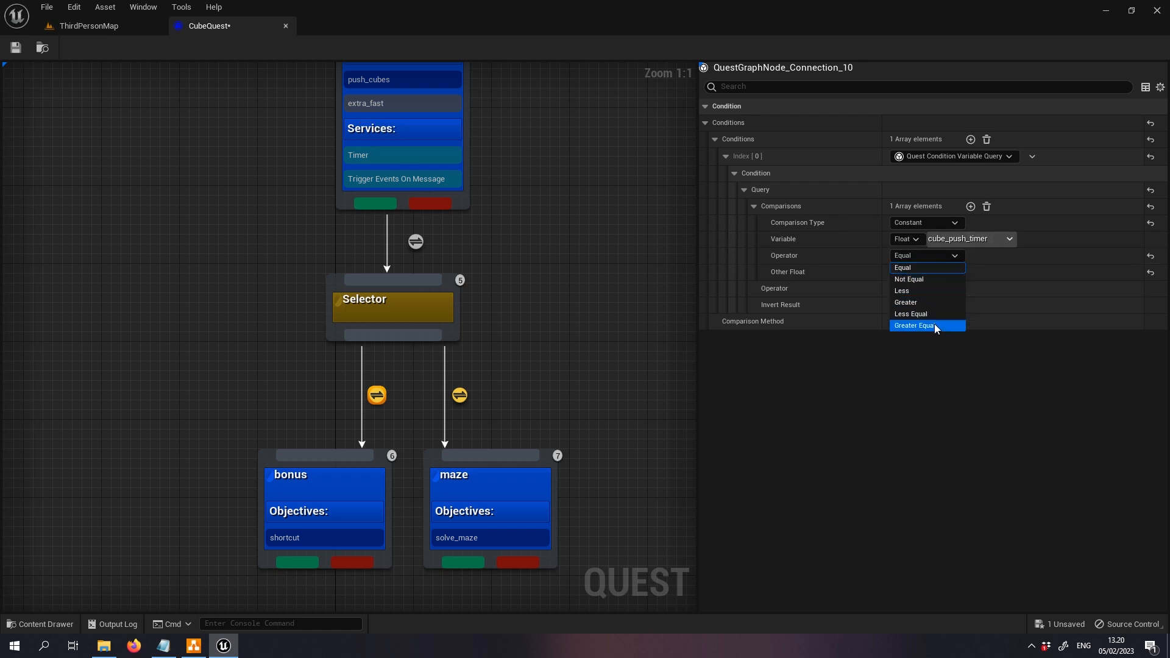
pyautogui.click(927, 305)
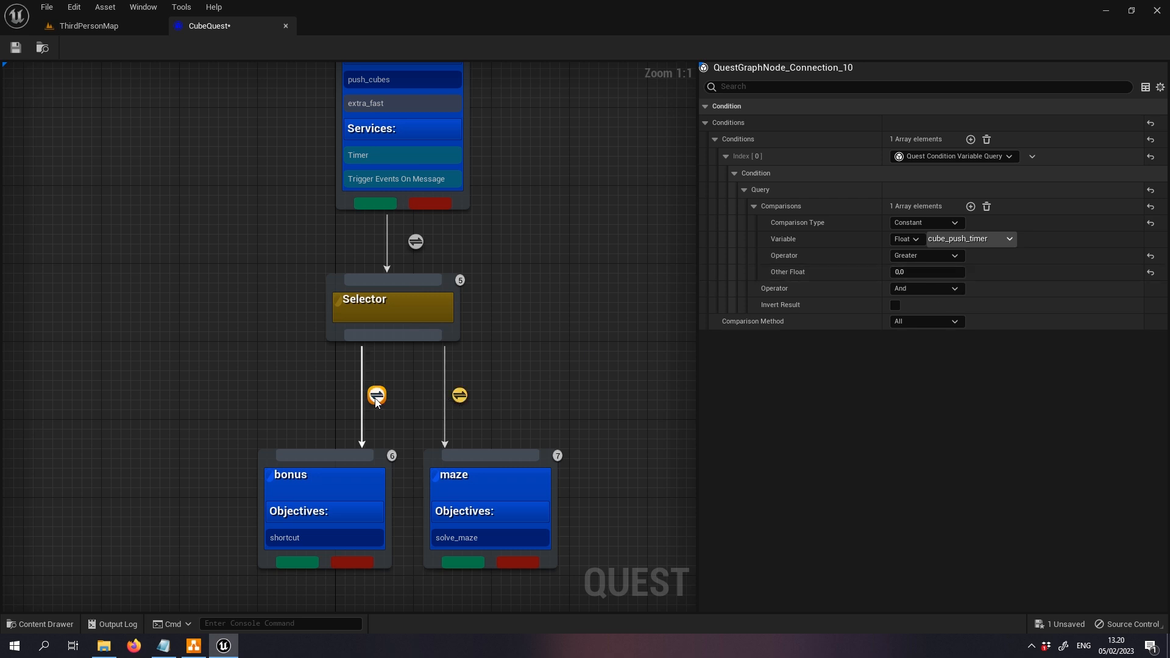
pyautogui.click(499, 488)
pyautogui.moveTo(562, 363); pyautogui.dragTo(564, 211, button='right')
pyautogui.click(16, 48)
# - Bring the End Quest: Completed node up to just below the bonus and maze stages
pyautogui.moveTo(436, 589); pyautogui.dragTo(446, 539)
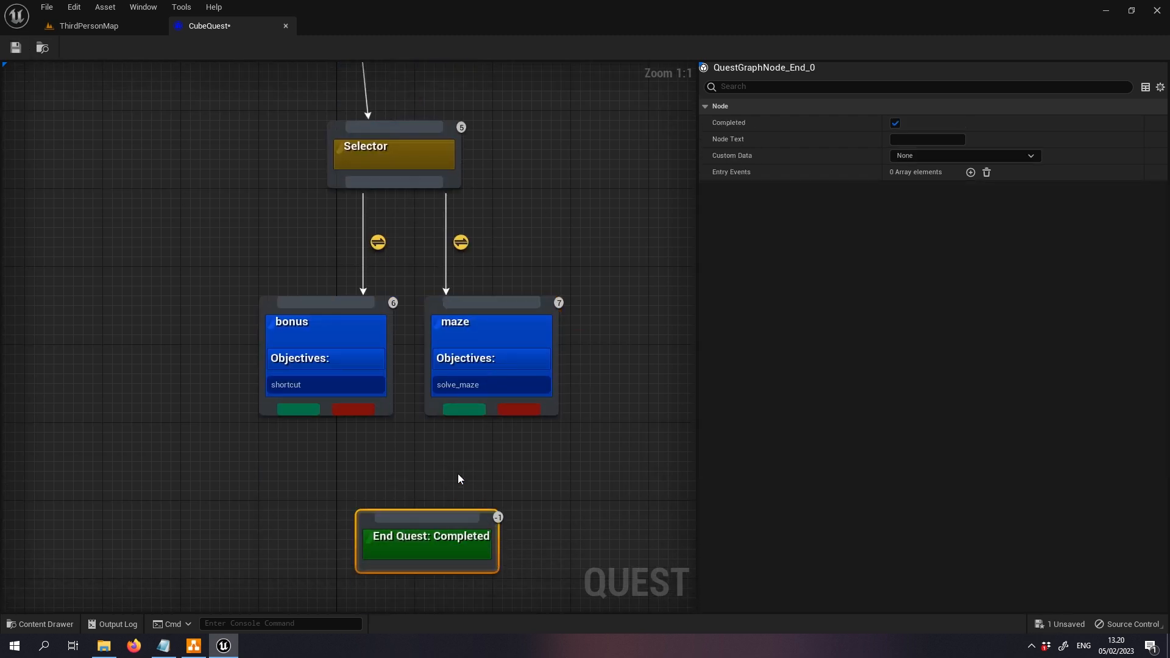
pyautogui.click(459, 481)
pyautogui.moveTo(459, 481); pyautogui.dragTo(463, 431, button='right')
pyautogui.moveTo(455, 504); pyautogui.dragTo(435, 523)
pyautogui.click(329, 331)
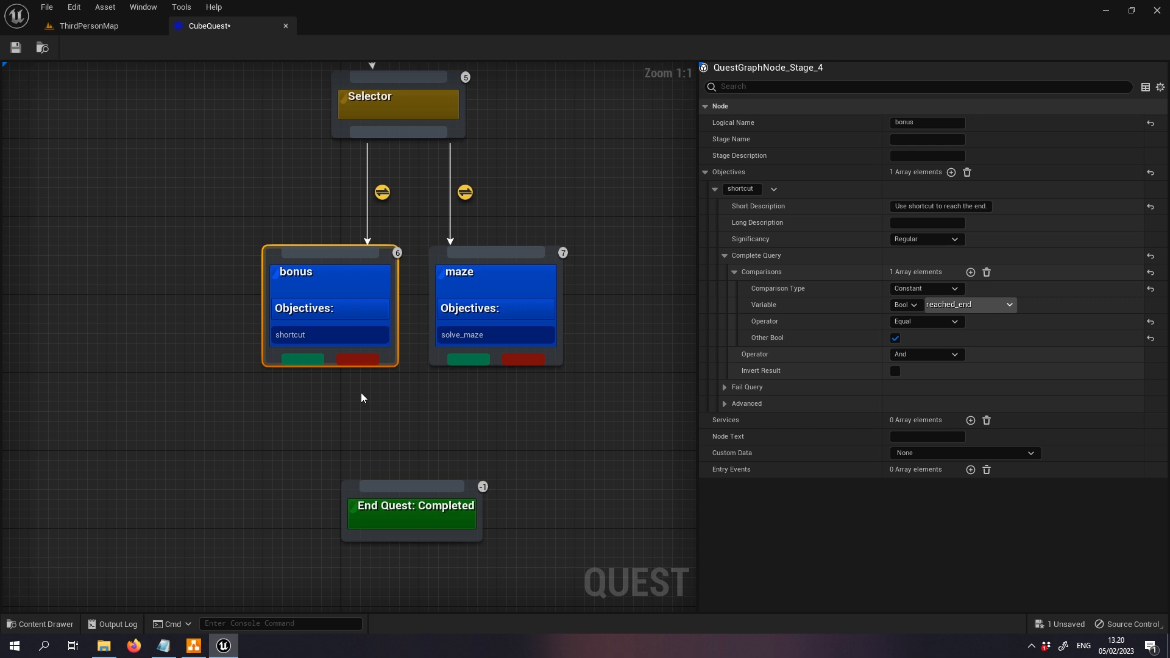
pyautogui.moveTo(365, 394); pyautogui.dragTo(369, 344, button='right')
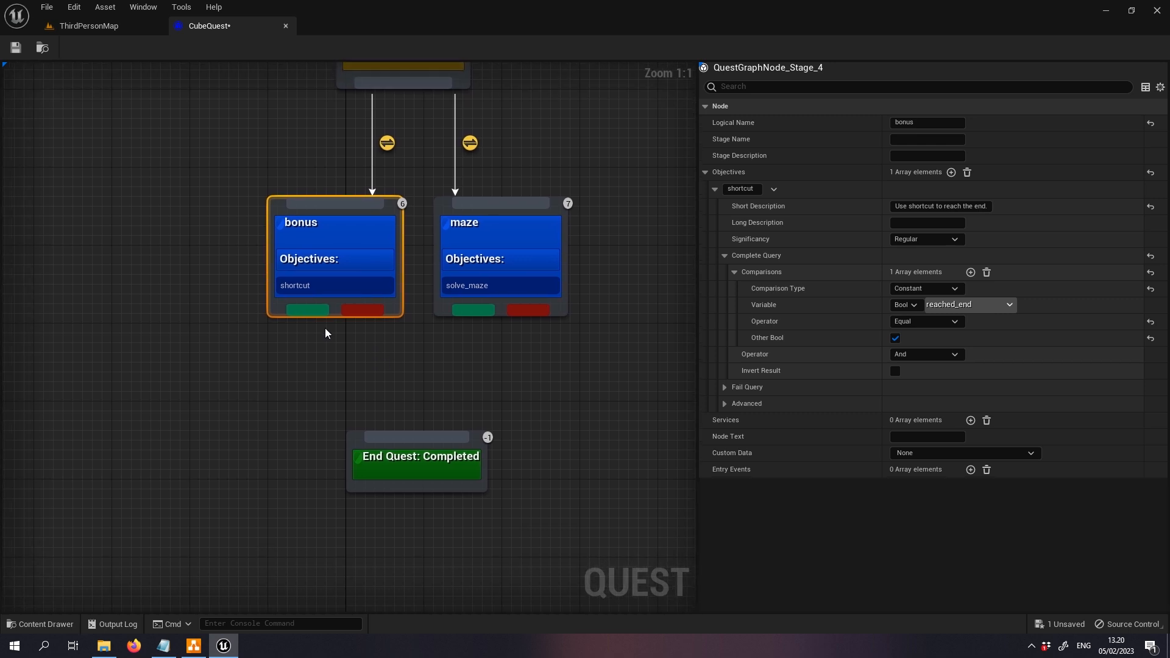
# - Connect the success outputs of the bonus and maze stages to End Quest: Completed, and save the quest
pyautogui.moveTo(310, 313); pyautogui.dragTo(409, 454)
pyautogui.moveTo(400, 474); pyautogui.dragTo(329, 485)
pyautogui.moveTo(473, 310); pyautogui.dragTo(356, 448)
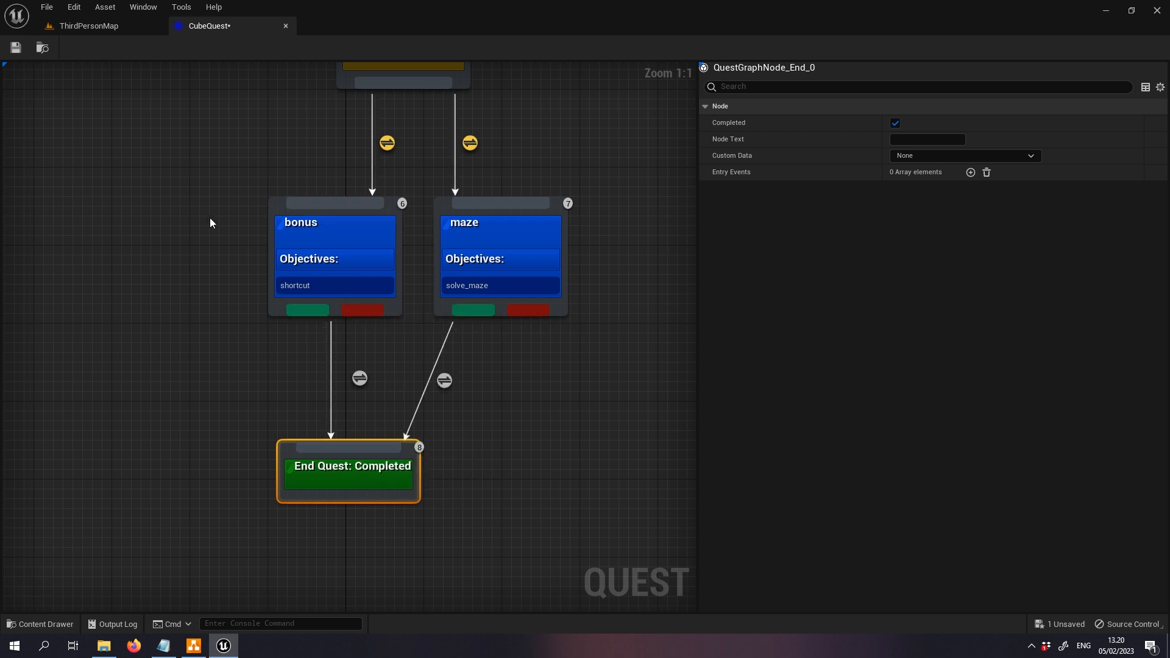
pyautogui.click(16, 48)
# - Play ThirdPersonMap full screen, stand in the portal to summon the cubes, and push them all to the portal
pyautogui.click(98, 27)
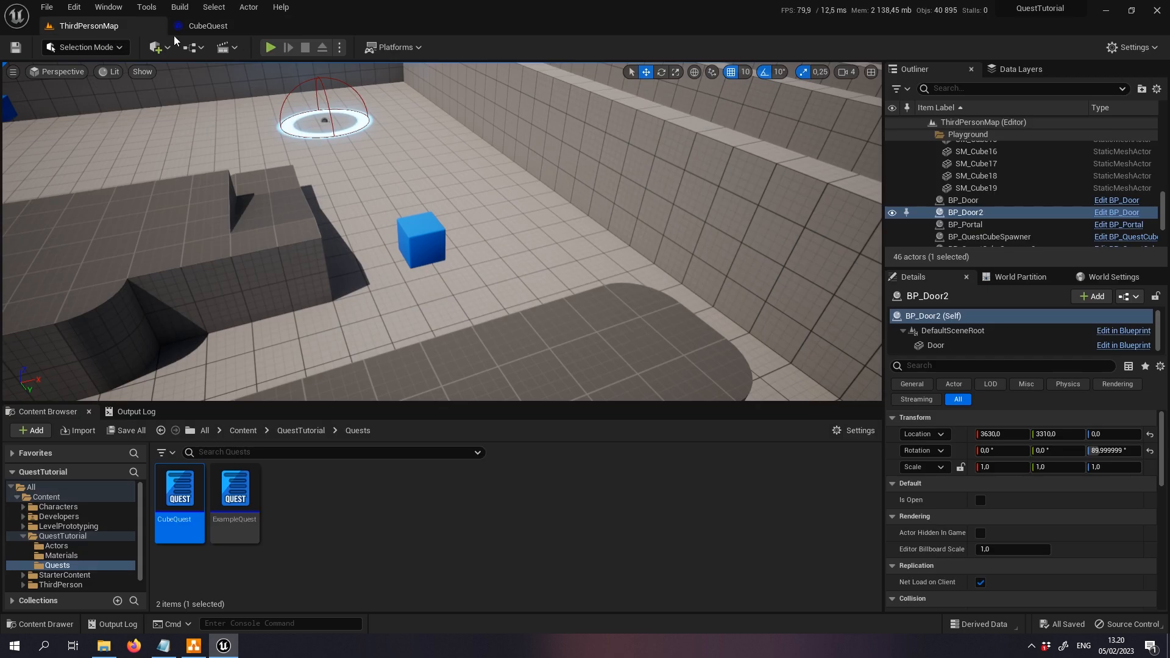
pyautogui.click(271, 49)
pyautogui.press('F11')
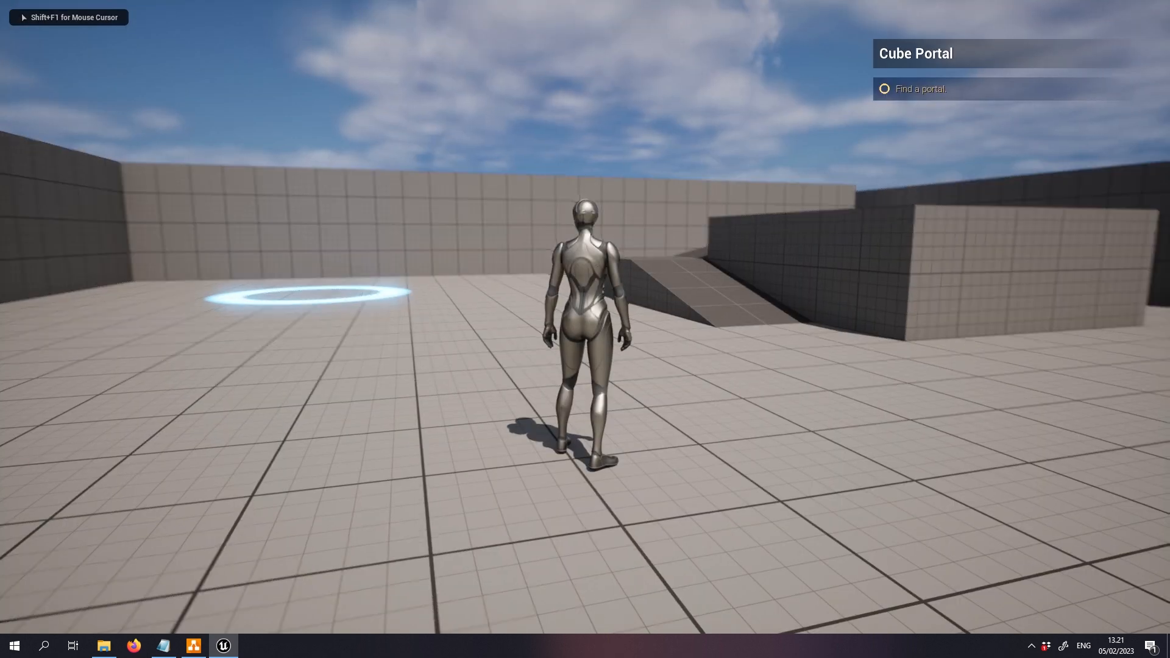
pyautogui.press('w')
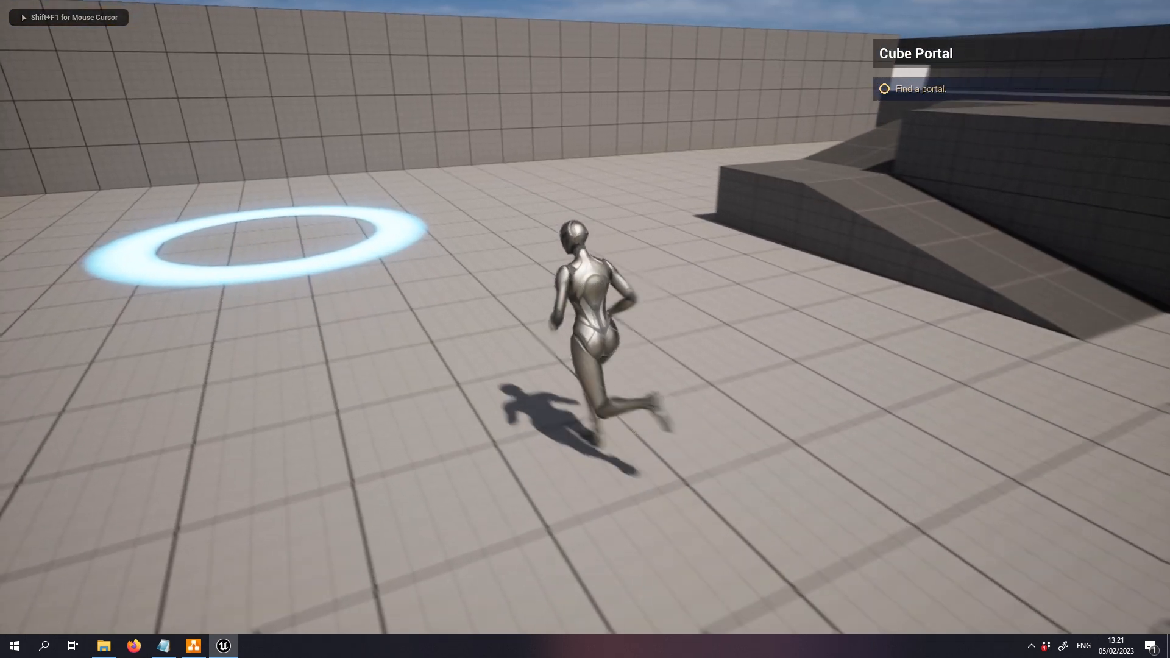
pyautogui.press('w')
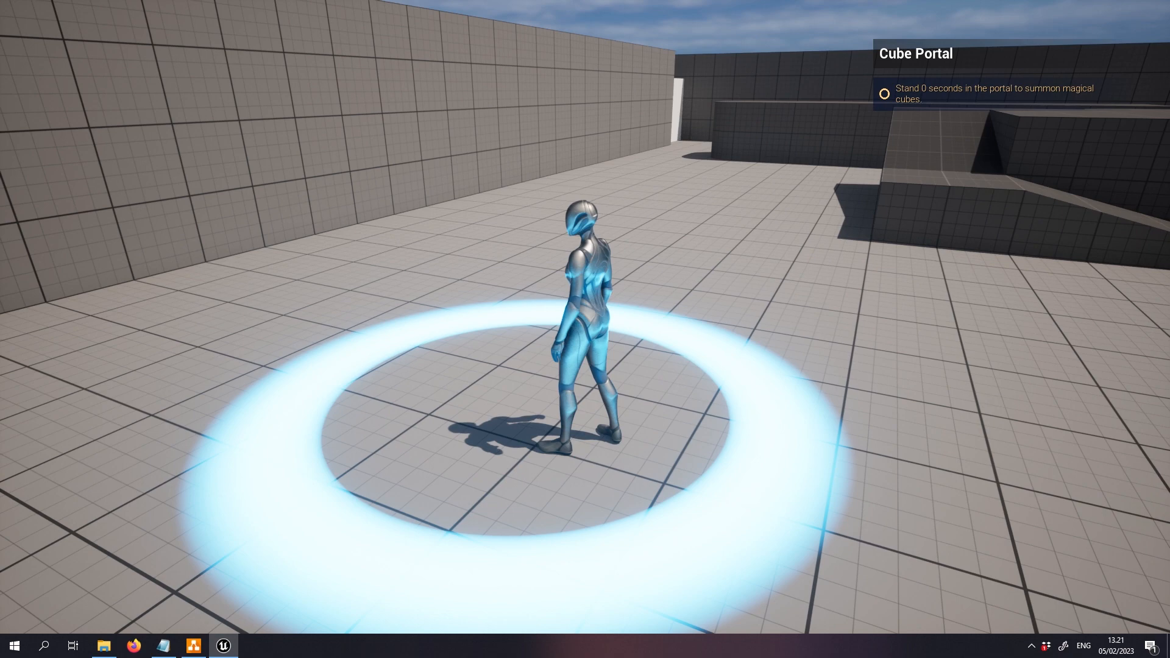
pyautogui.press('w')
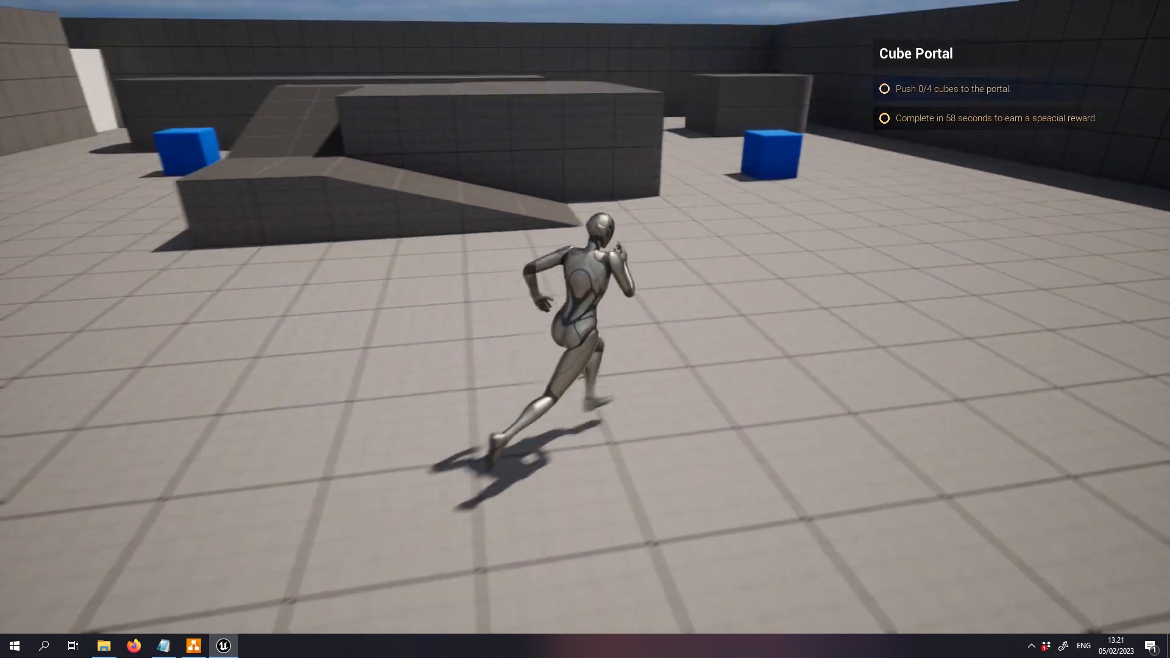
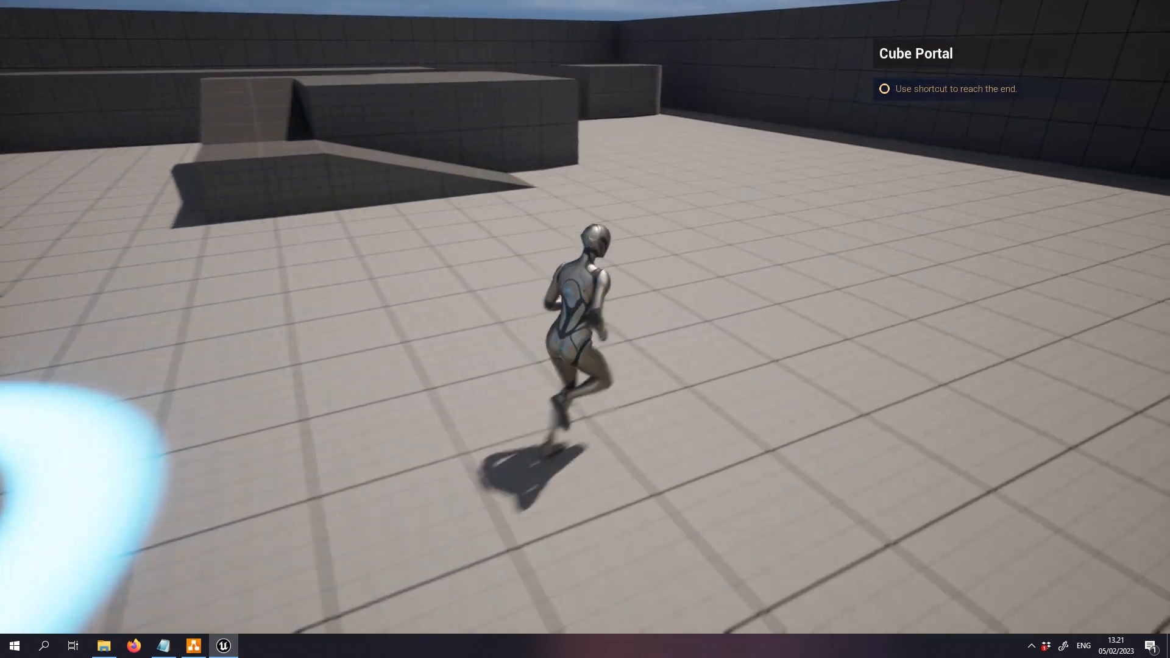
# - Run over the blocks to the white shortcut door to check whether it is open, and stop the play session
pyautogui.press('space')
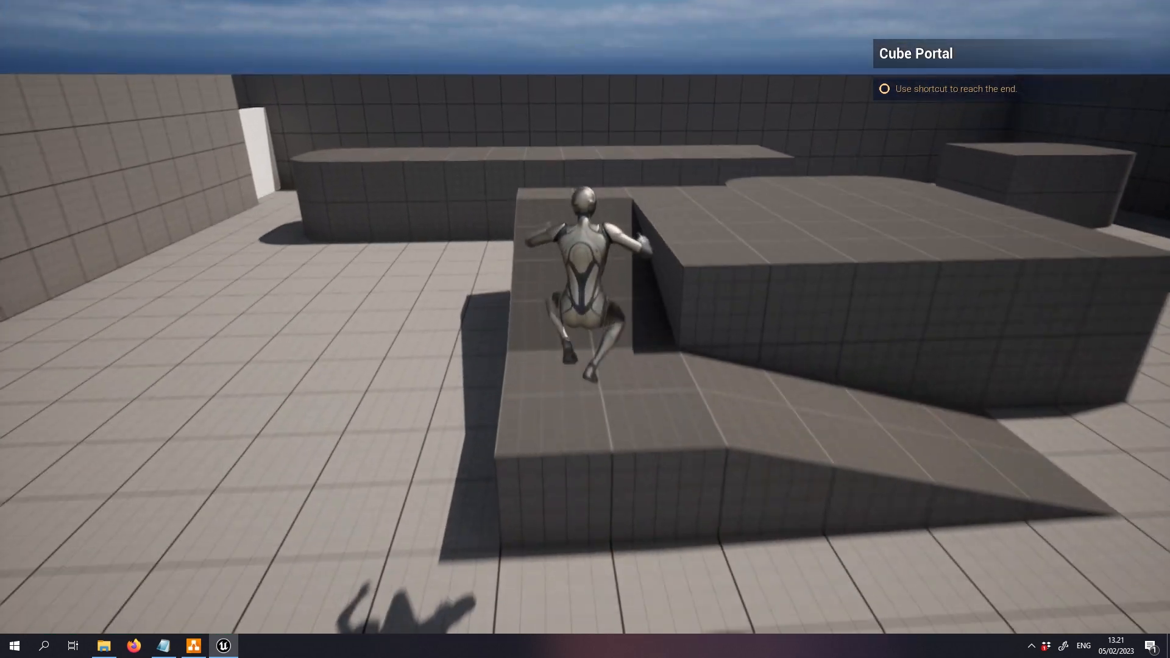
pyautogui.press('space')
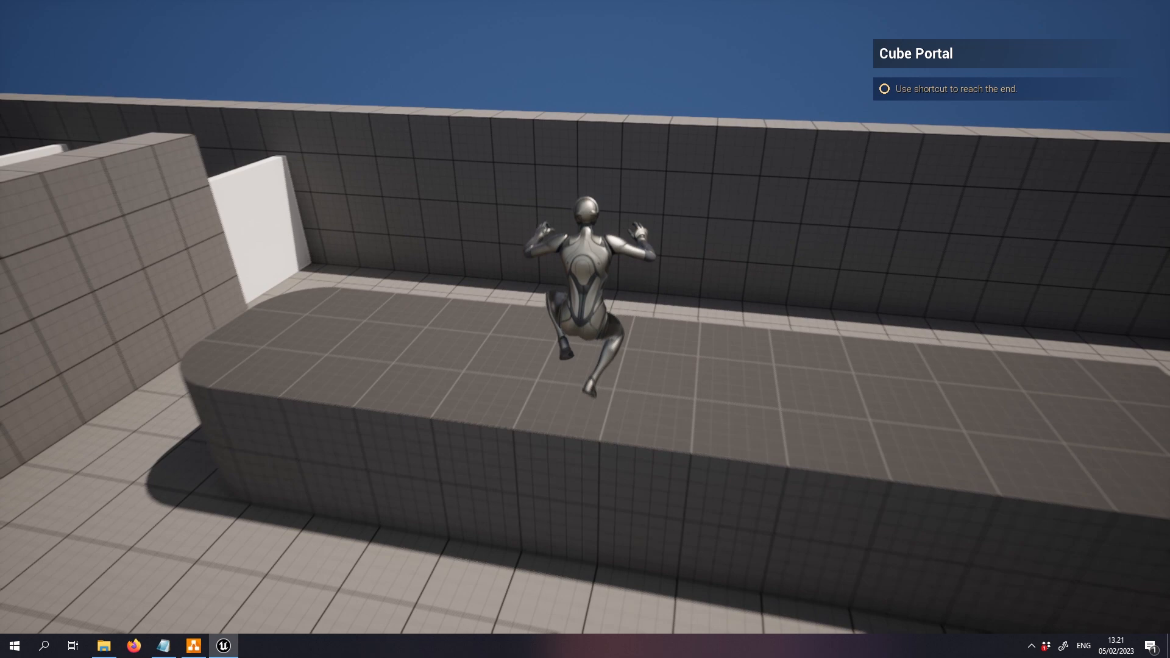
pyautogui.press('d')
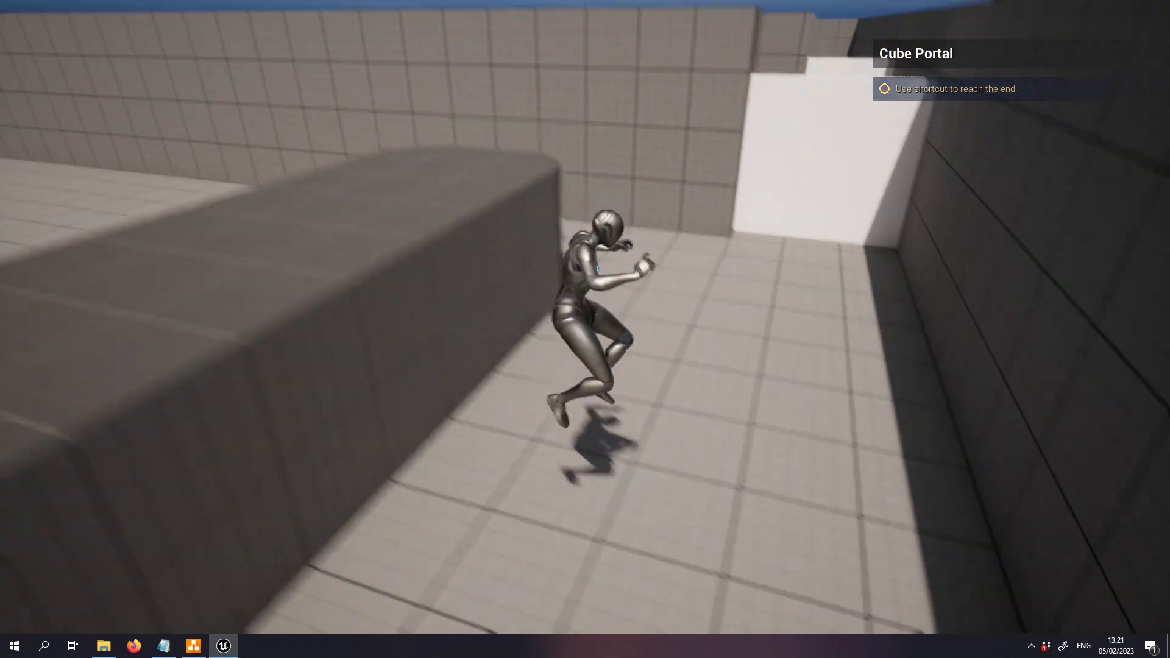
pyautogui.press('w')
pyautogui.press('s')
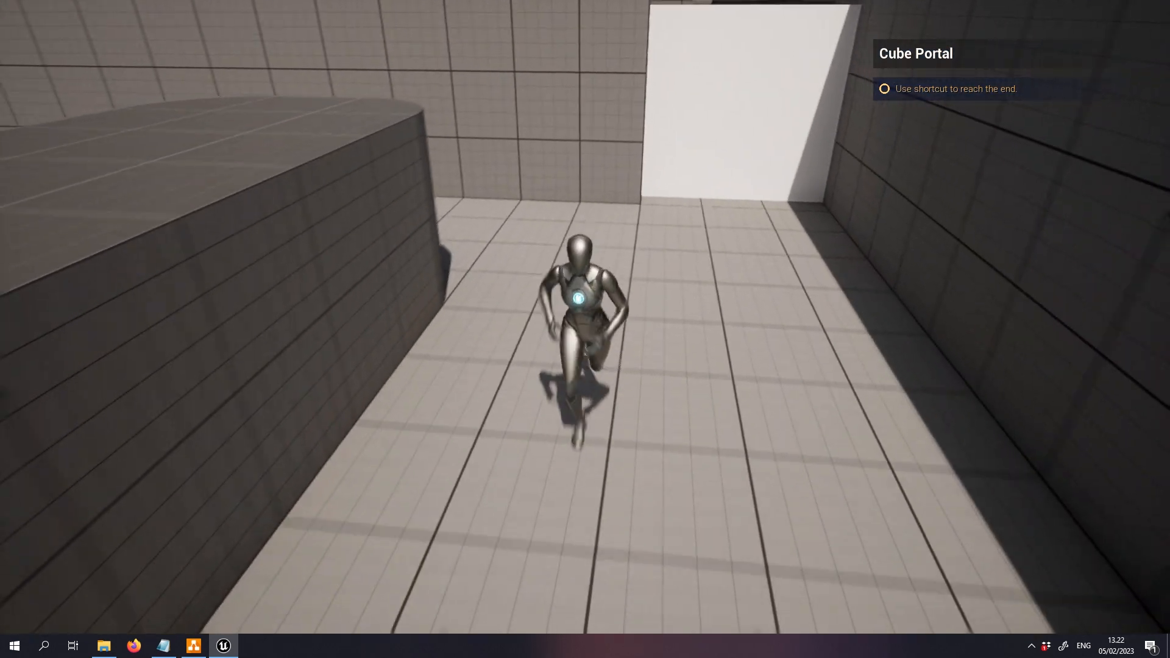
pyautogui.press('a')
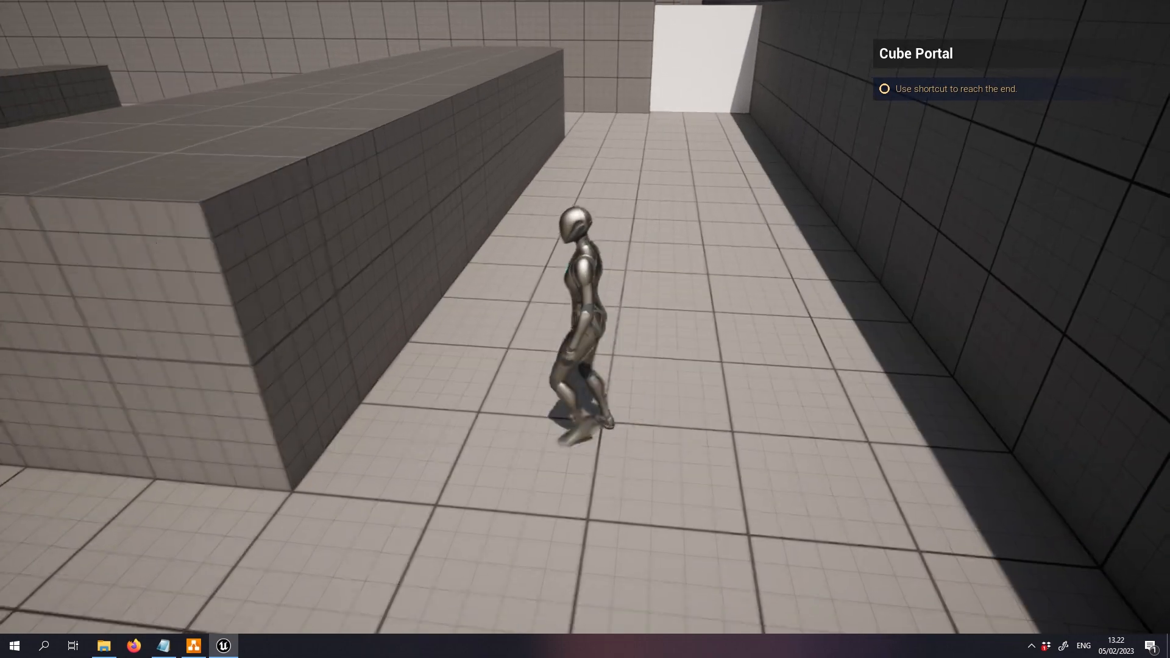
pyautogui.press('Escape')
# - Select the nearest shortcut door, BP_Door, in the level and open its blueprint to the door movement logic
pyautogui.moveTo(554, 329); pyautogui.dragTo(560, 235, button='right')
pyautogui.press('F11')
pyautogui.press('w')
pyautogui.doubleClick(962, 200)
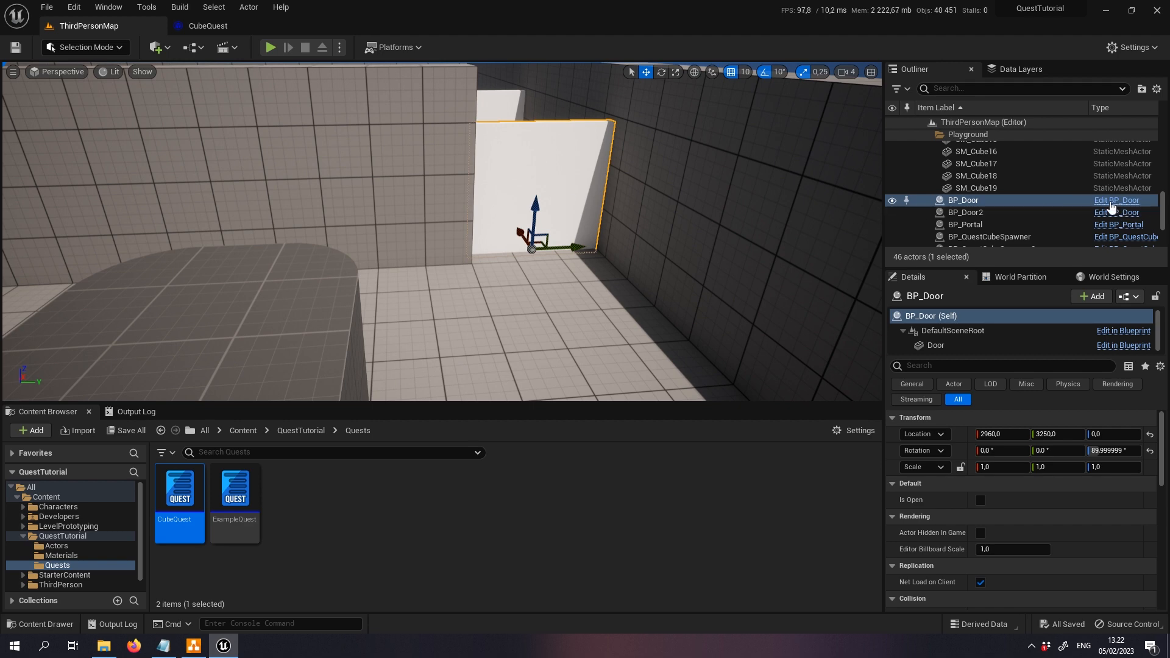
pyautogui.click(1111, 207)
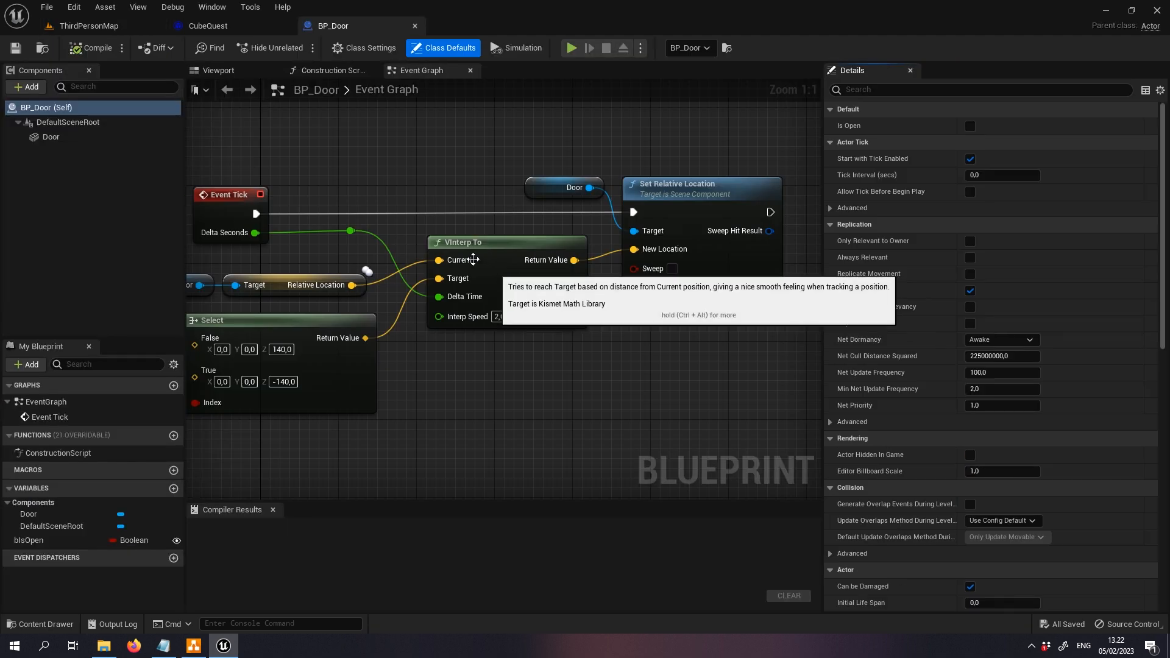
pyautogui.moveTo(473, 260); pyautogui.dragTo(622, 258, button='right')
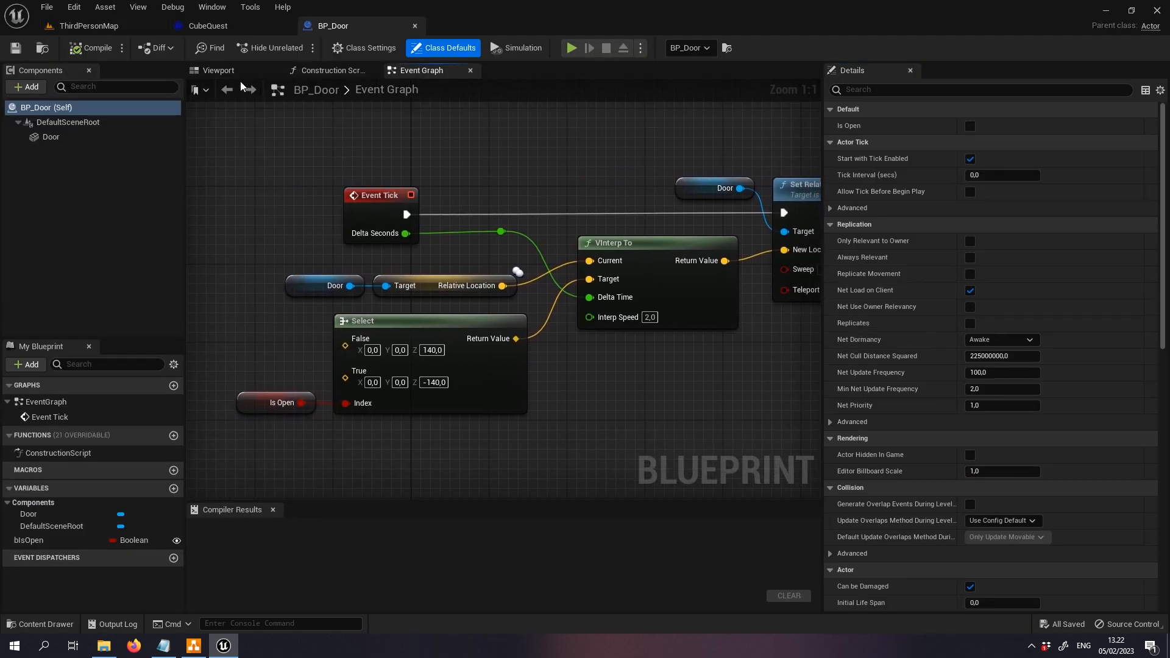
# - Add a Quest Message Listener component to the door blueprint
pyautogui.click(28, 88)
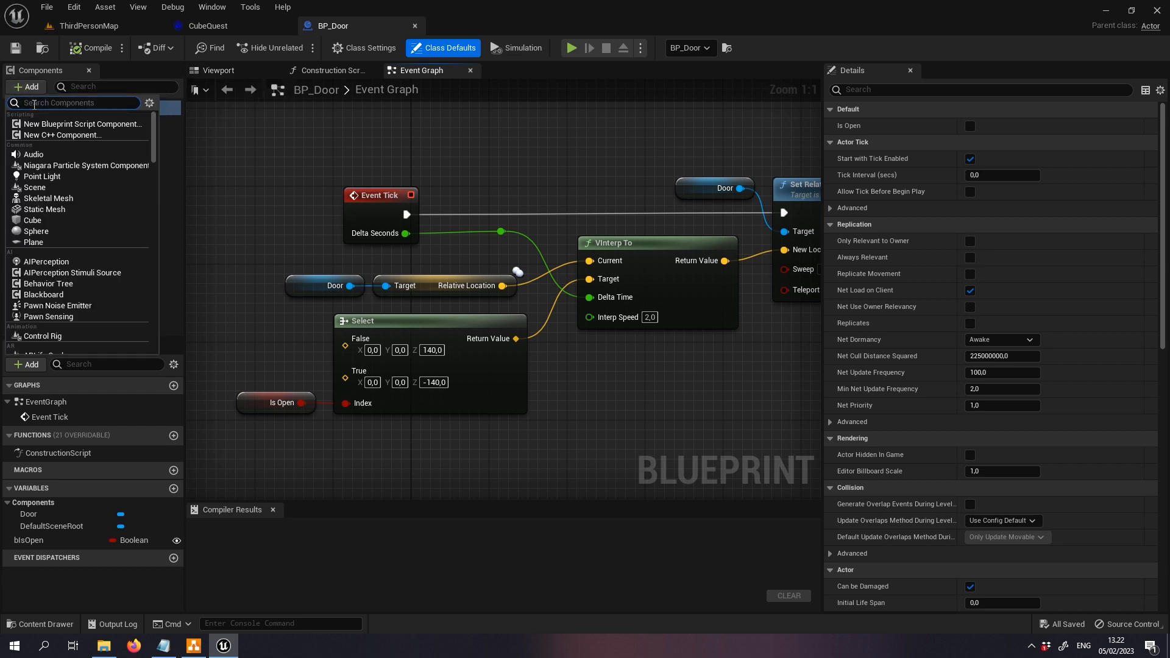
pyautogui.write('qu')
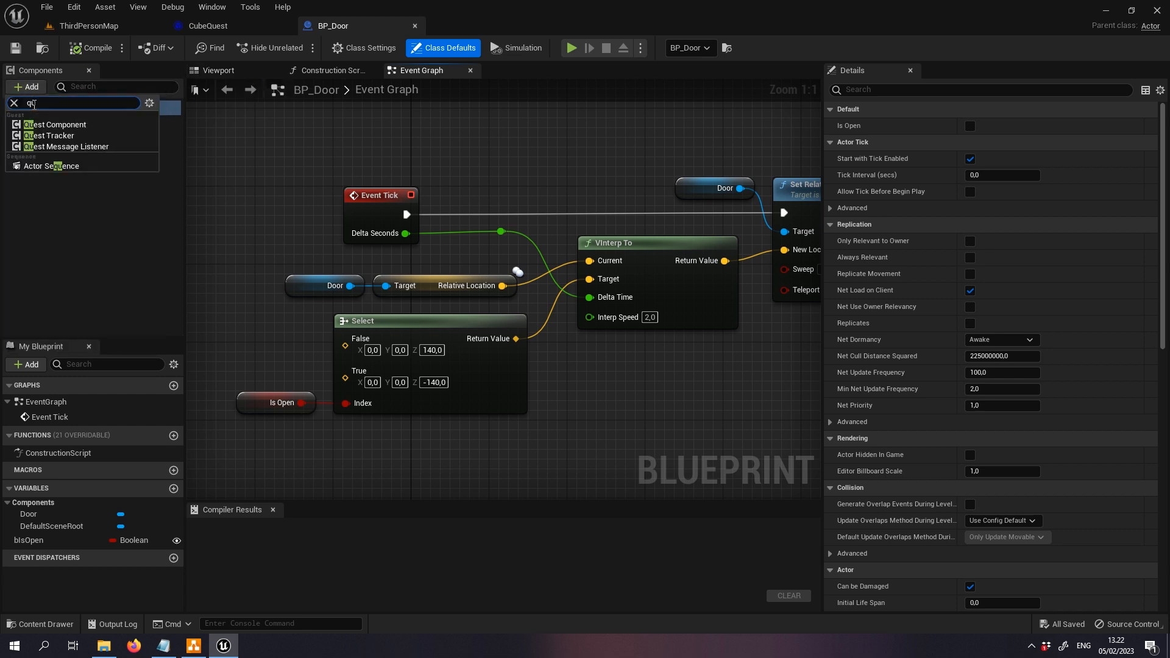
pyautogui.click(99, 147)
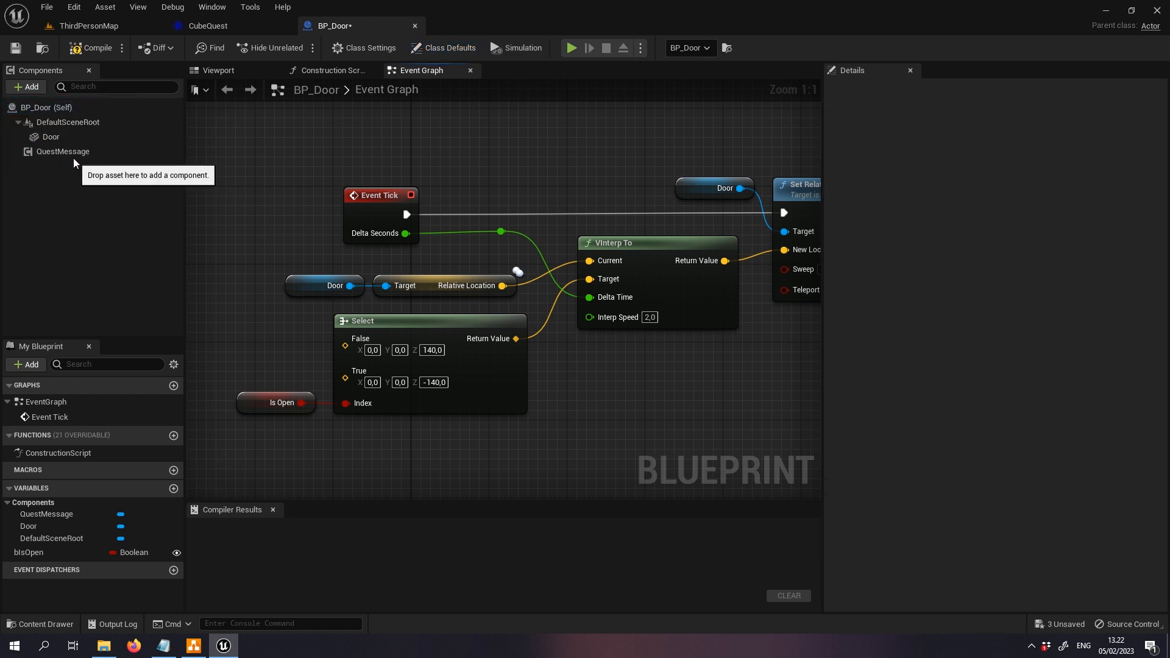
# - Create the gameplay tag QuestMessage.CubeQuest.OpenDoors and make the QuestMessage component listen to it
pyautogui.click(982, 241)
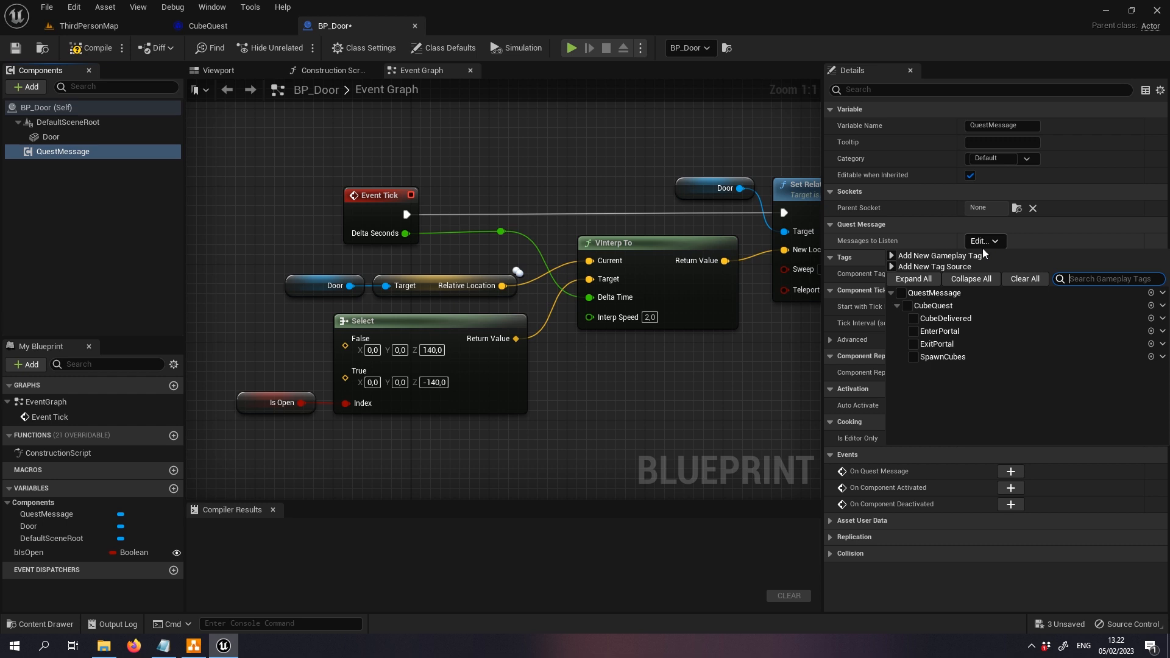
pyautogui.click(1151, 306)
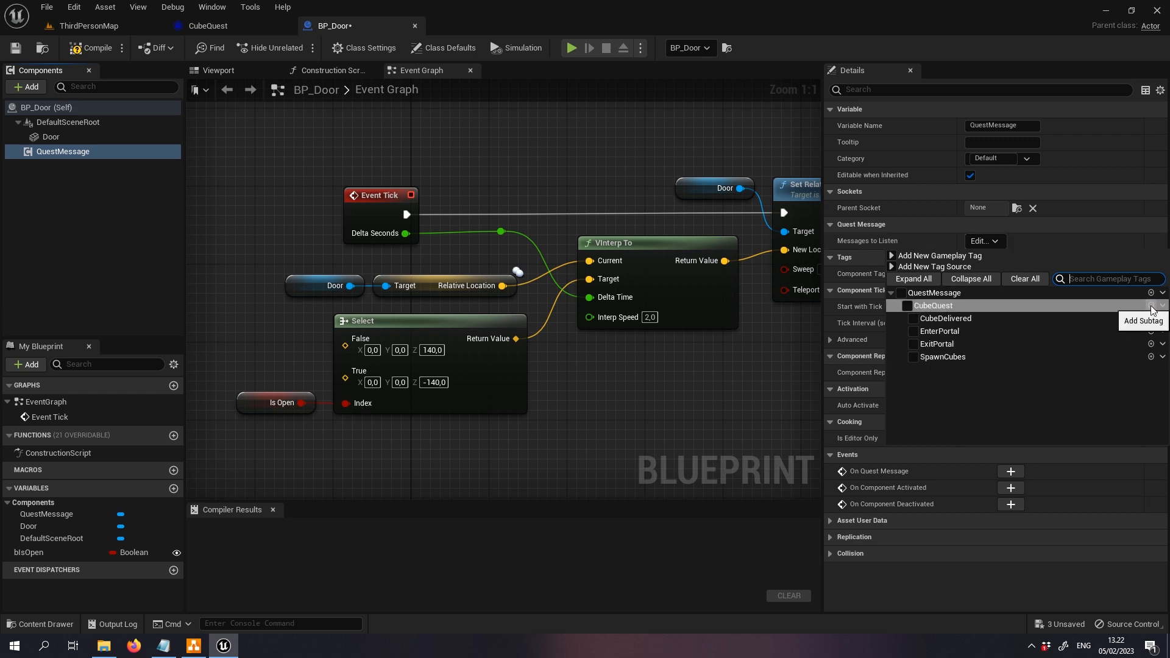
pyautogui.click(1140, 318)
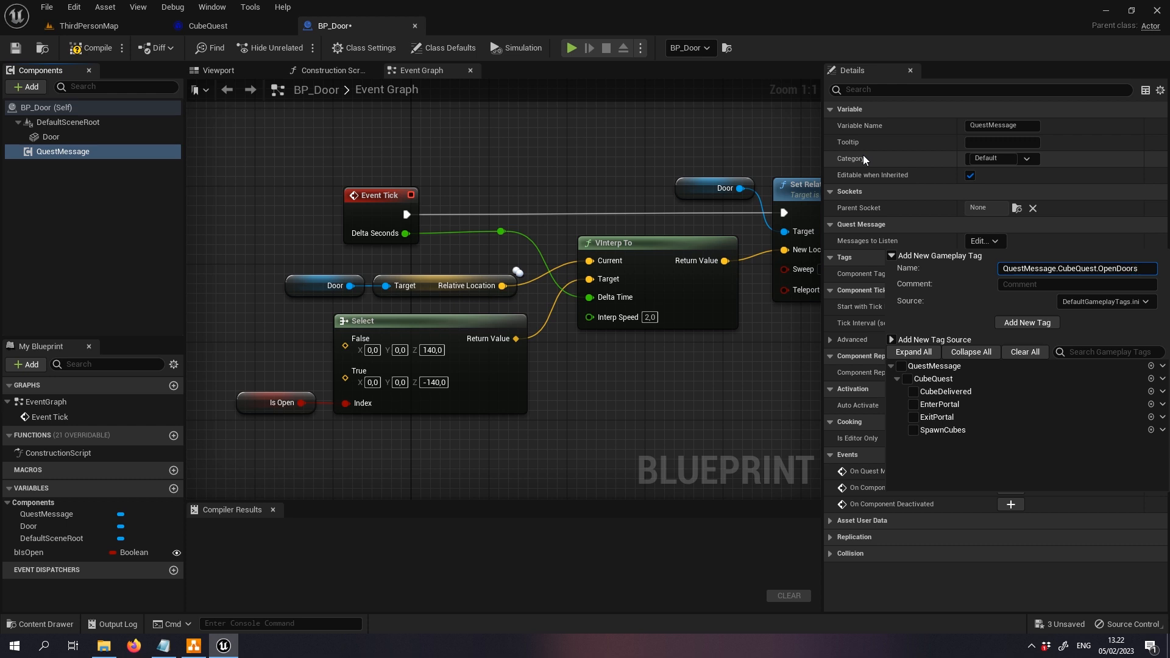
pyautogui.click(1028, 323)
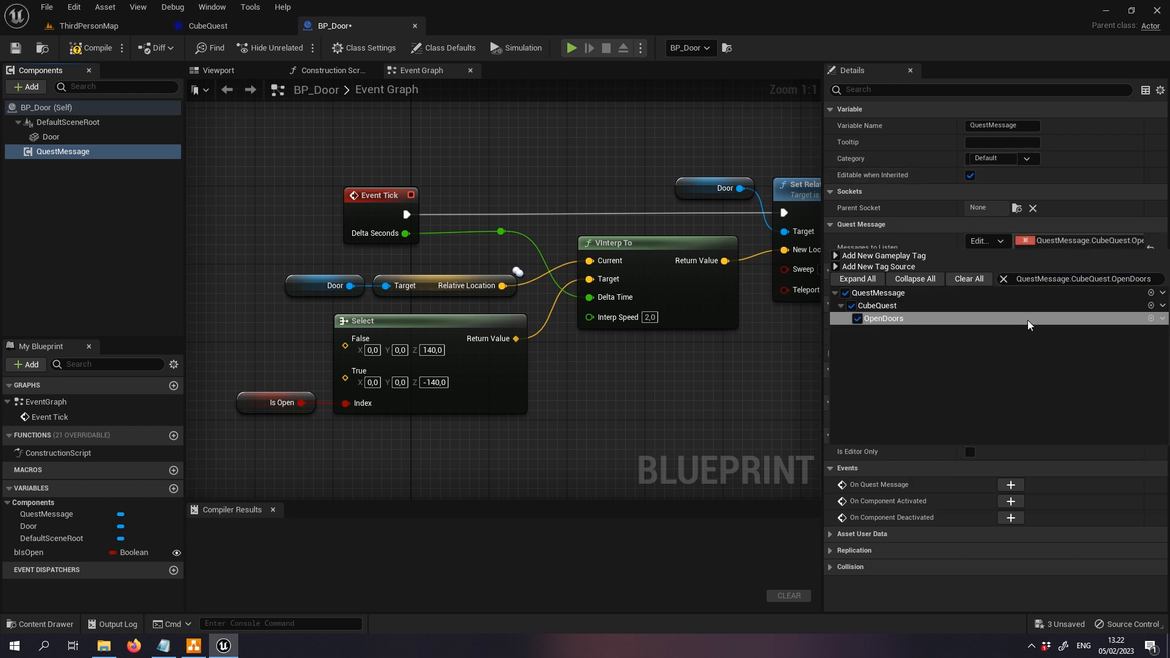
# - Add the QuestMessage component's On Quest Message event below the door movement logic, and compile and save the blueprint
pyautogui.moveTo(730, 159); pyautogui.dragTo(652, 134, button='right')
pyautogui.moveTo(540, 405); pyautogui.dragTo(612, 300, button='right')
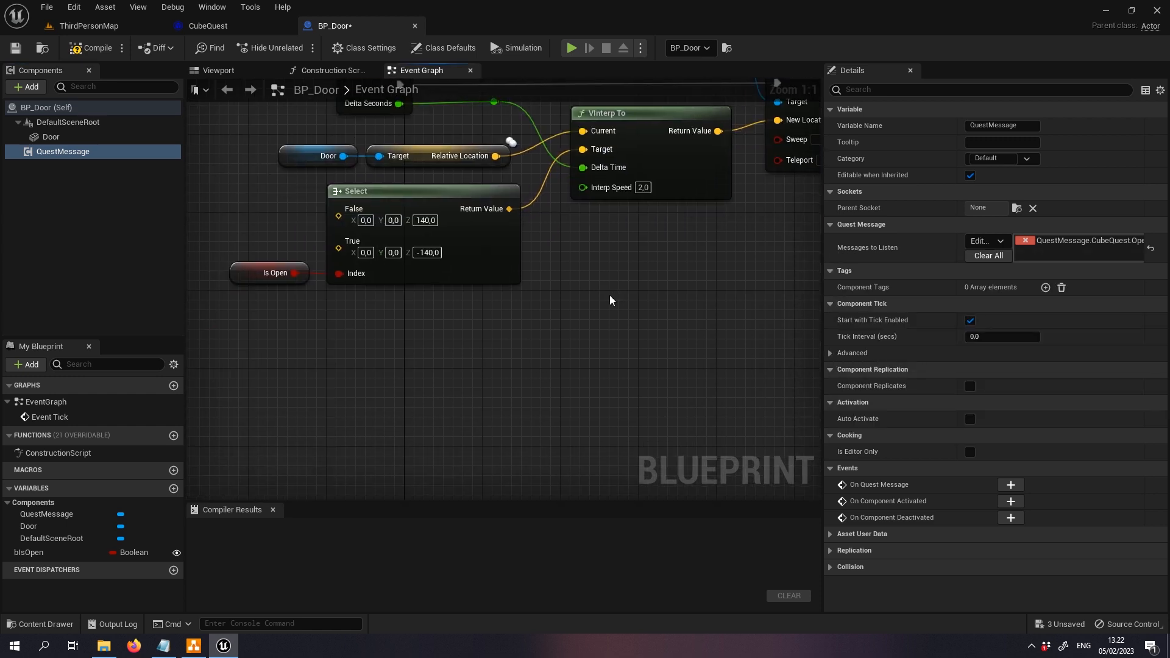
pyautogui.click(1010, 488)
pyautogui.moveTo(630, 329); pyautogui.dragTo(403, 292, button='right')
pyautogui.click(91, 152)
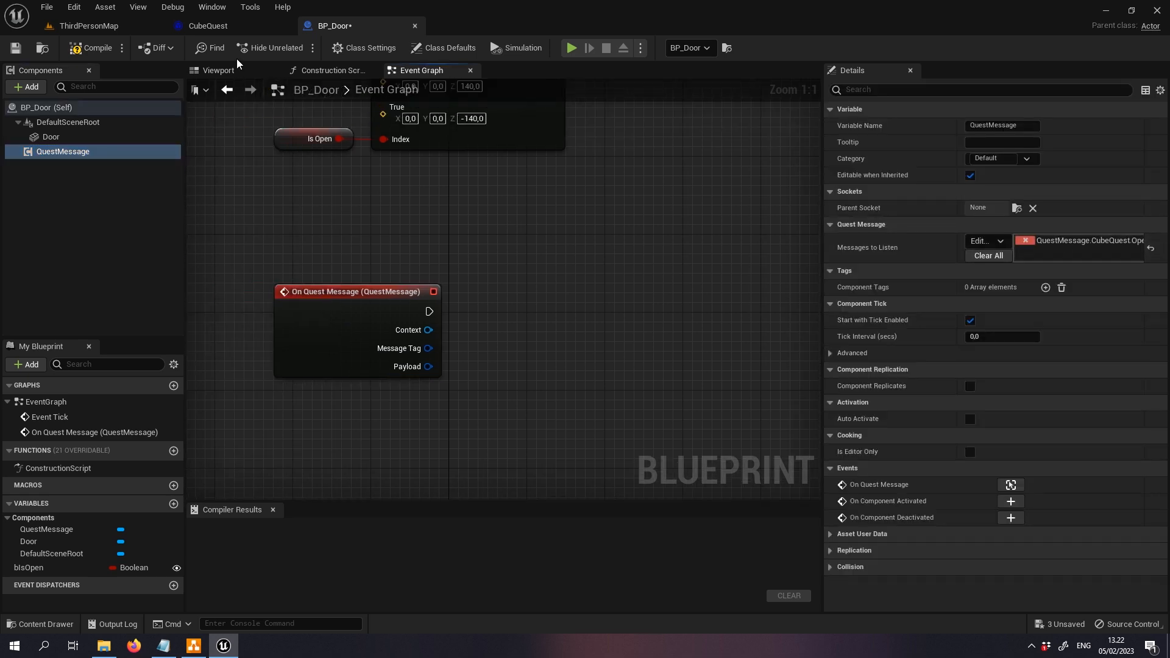
pyautogui.click(111, 52)
# - Examine the two shortcut doors in ThirdPersonMap and the bonus and maze stages in CubeQuest, and return to BP_Door
pyautogui.click(89, 25)
pyautogui.moveTo(653, 188); pyautogui.dragTo(560, 244, button='right')
pyautogui.press('s')
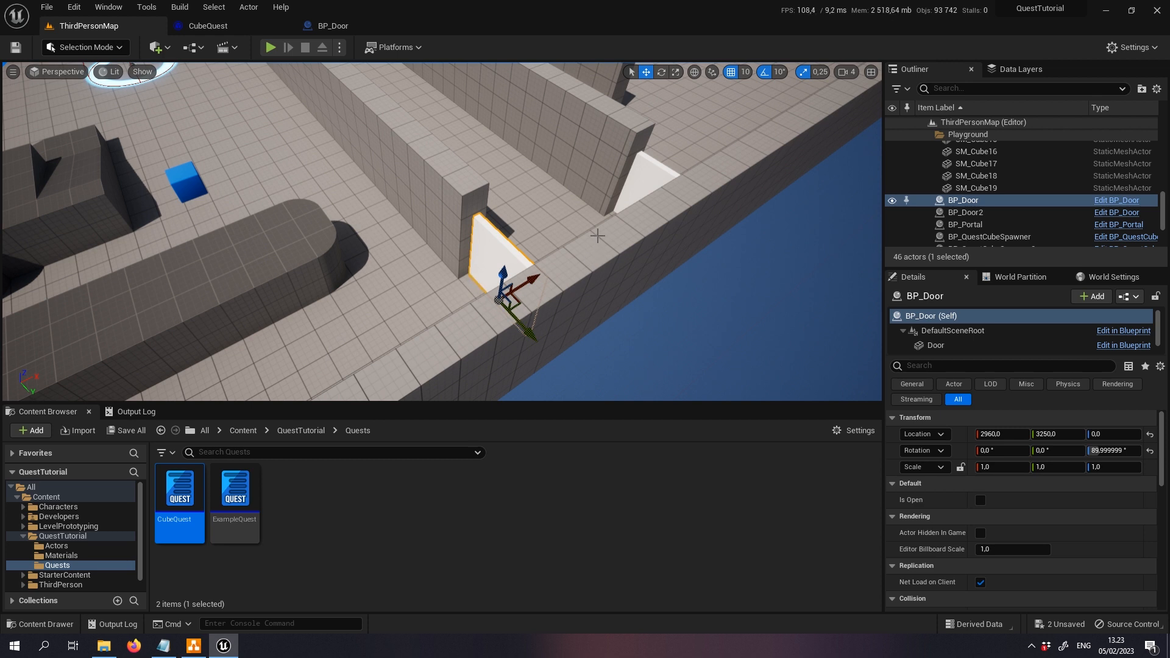
pyautogui.click(207, 26)
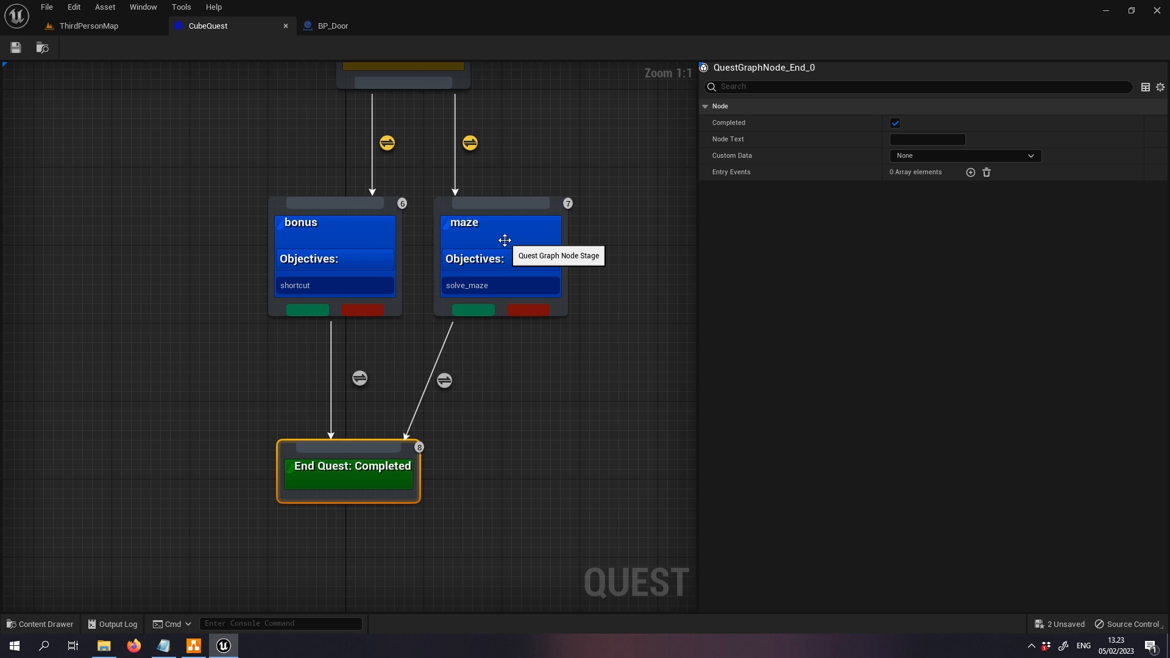
pyautogui.click(102, 29)
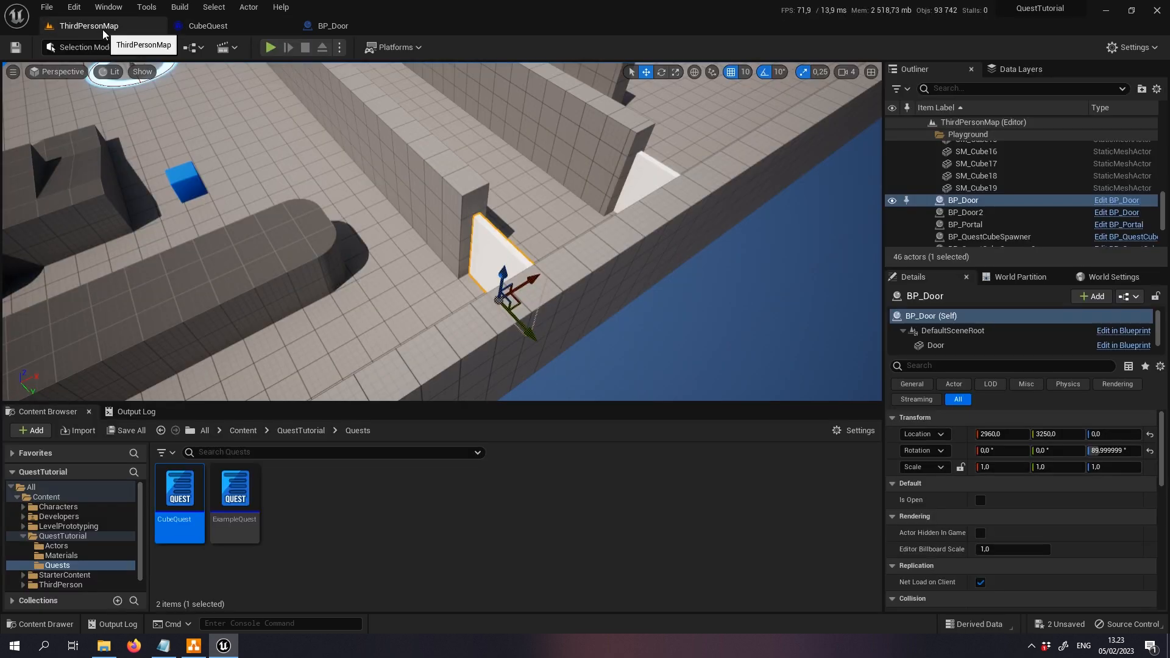
pyautogui.click(325, 30)
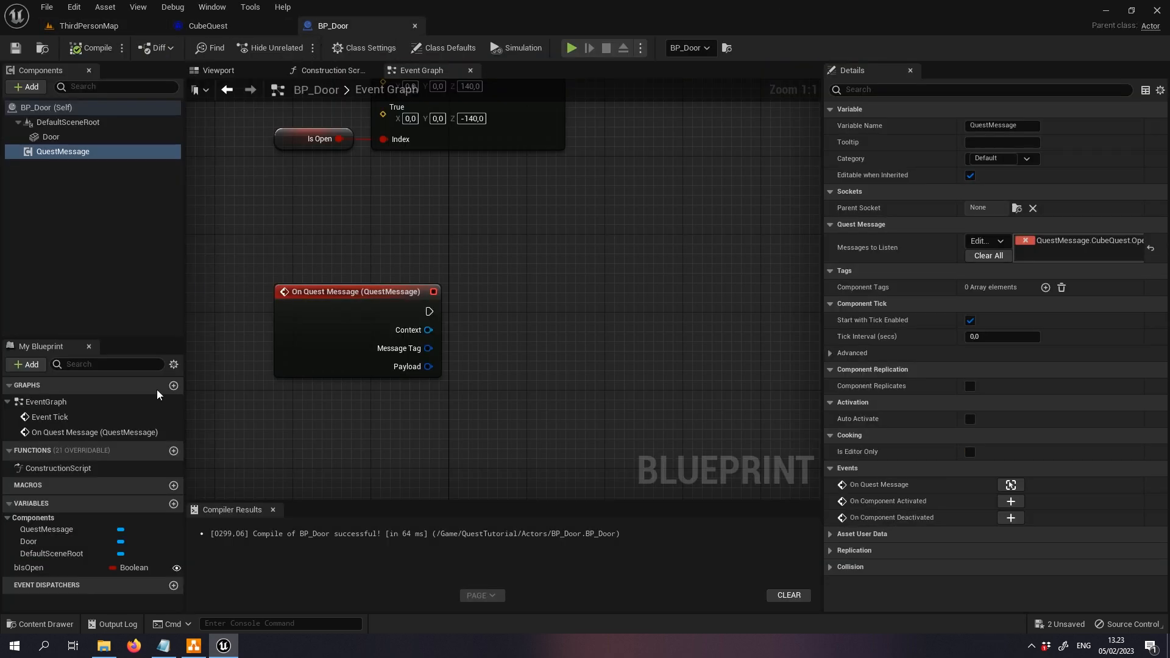
# - Add an instance-editable integer variable named DoorId to BP_Door, and compile and save the blueprint
pyautogui.click(173, 504)
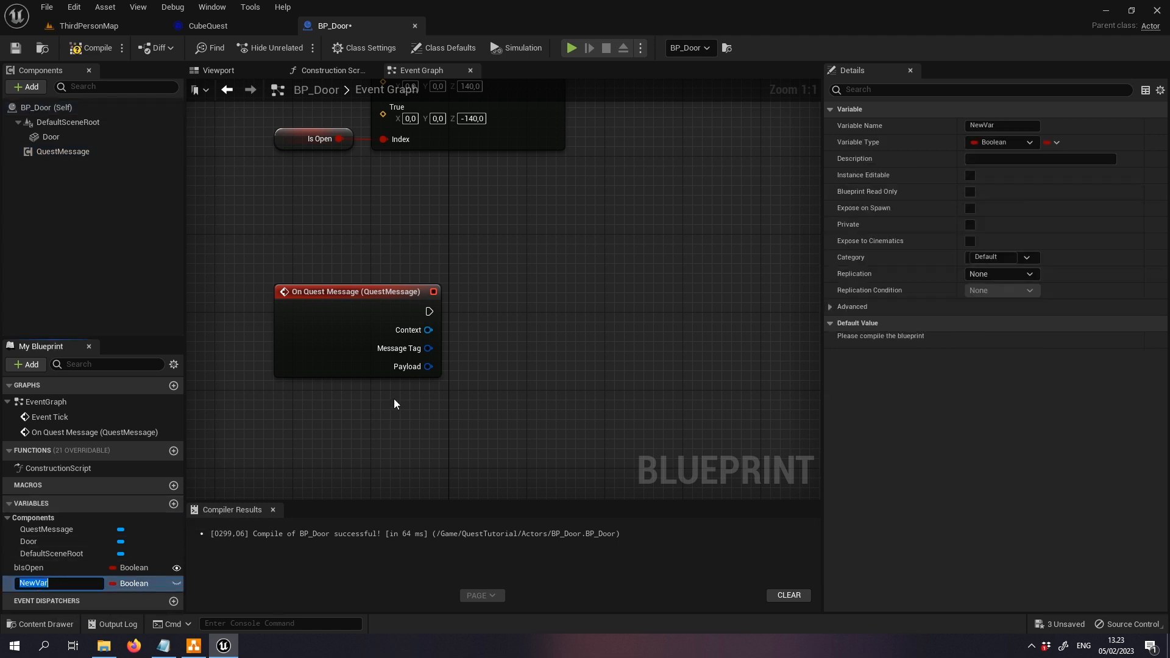
pyautogui.write('DoorId')
pyautogui.press('Return')
pyautogui.click(139, 585)
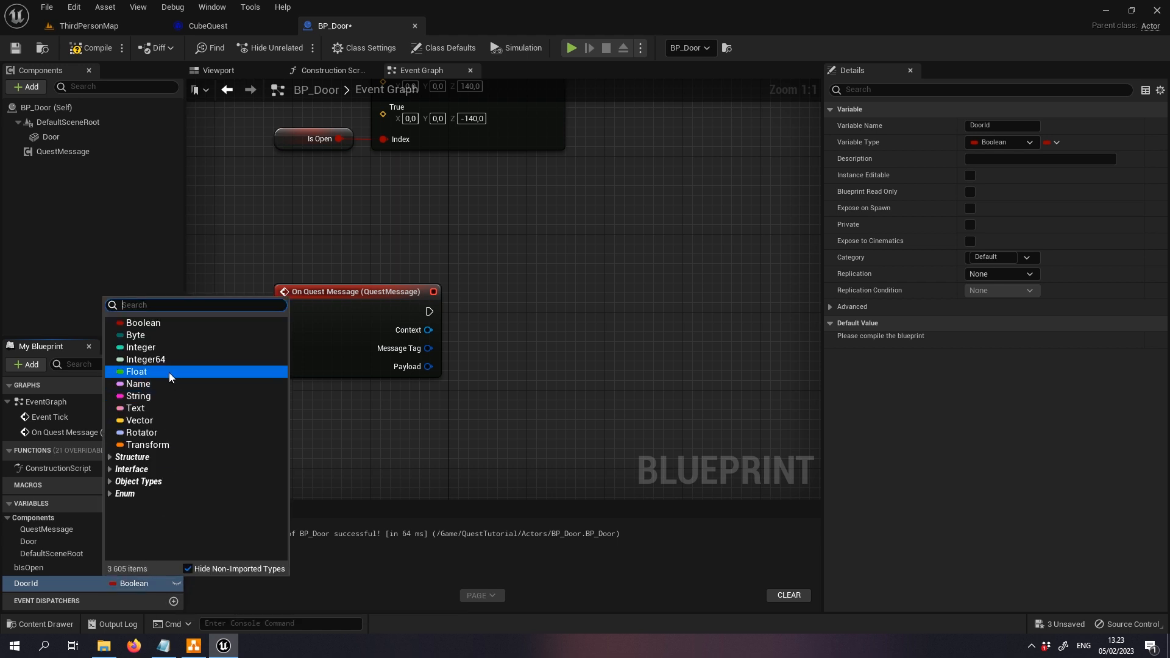
pyautogui.click(171, 348)
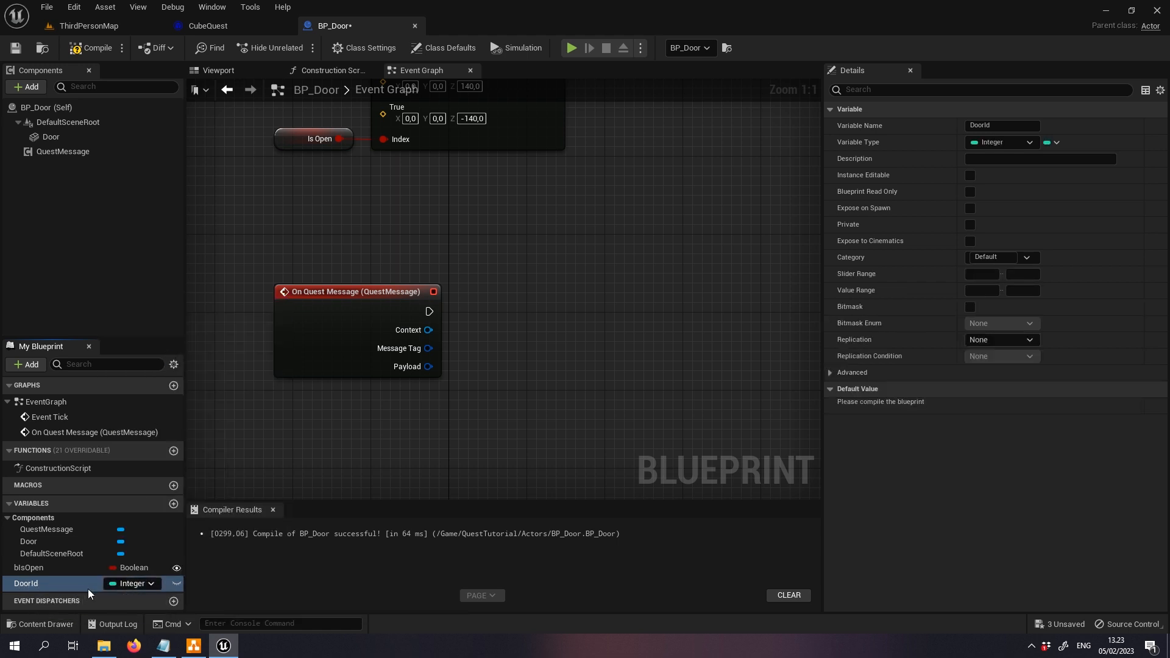
pyautogui.click(176, 583)
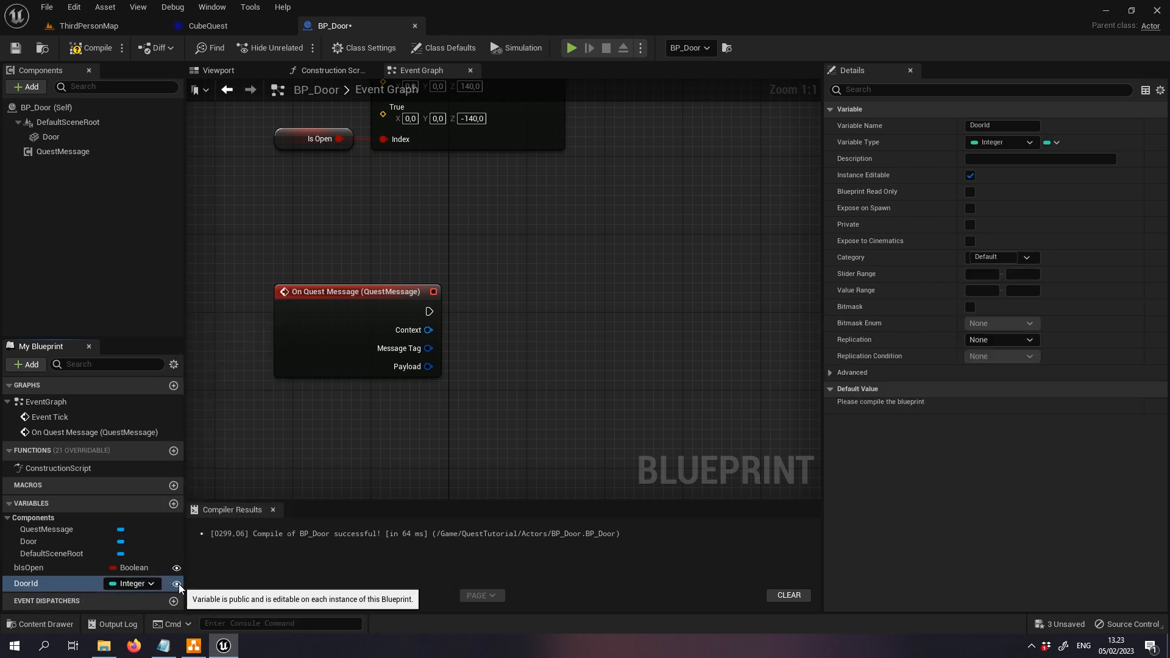
pyautogui.click(79, 52)
pyautogui.click(18, 49)
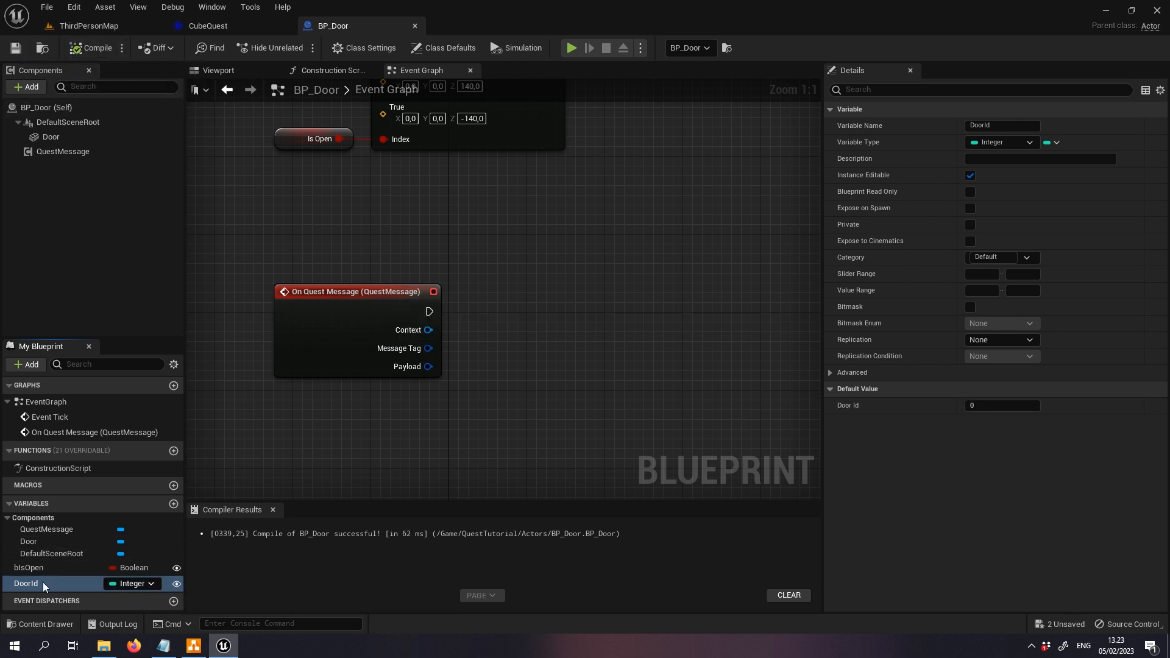
# - Place a Door Id getter near the On Quest Message event, break the event's payload into its parameters, and collapse the node's unused pins
pyautogui.moveTo(40, 583); pyautogui.dragTo(311, 430)
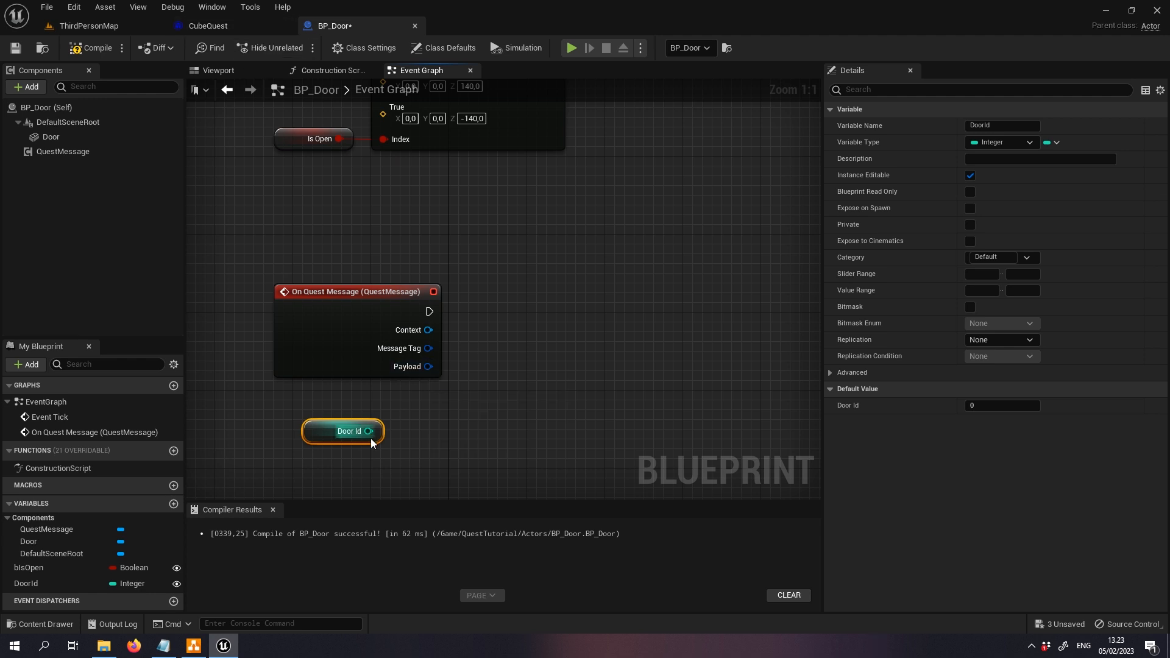
pyautogui.moveTo(429, 366); pyautogui.dragTo(449, 369)
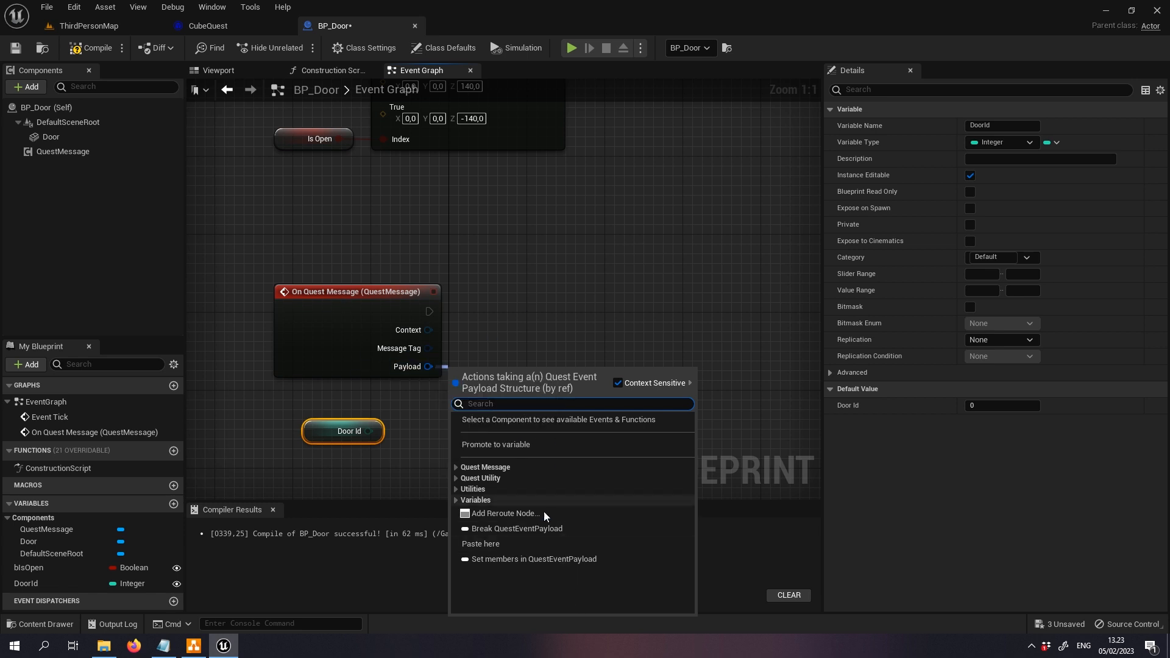
pyautogui.click(579, 529)
pyautogui.click(554, 423)
pyautogui.moveTo(557, 481); pyautogui.dragTo(431, 384, button='right')
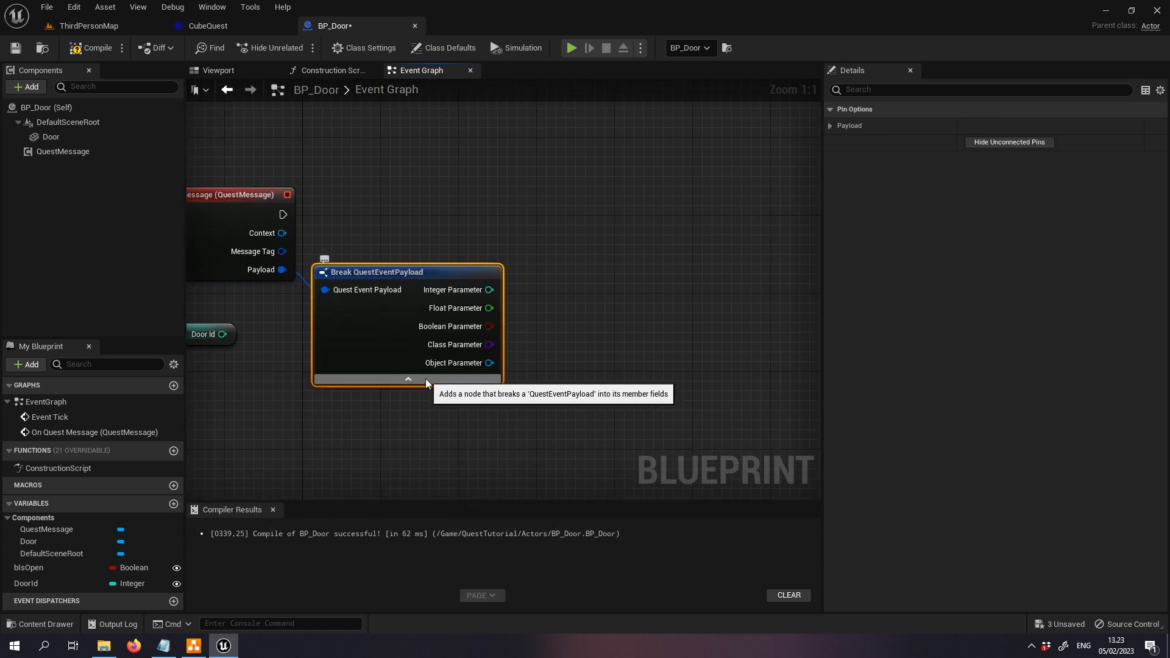
pyautogui.click(408, 379)
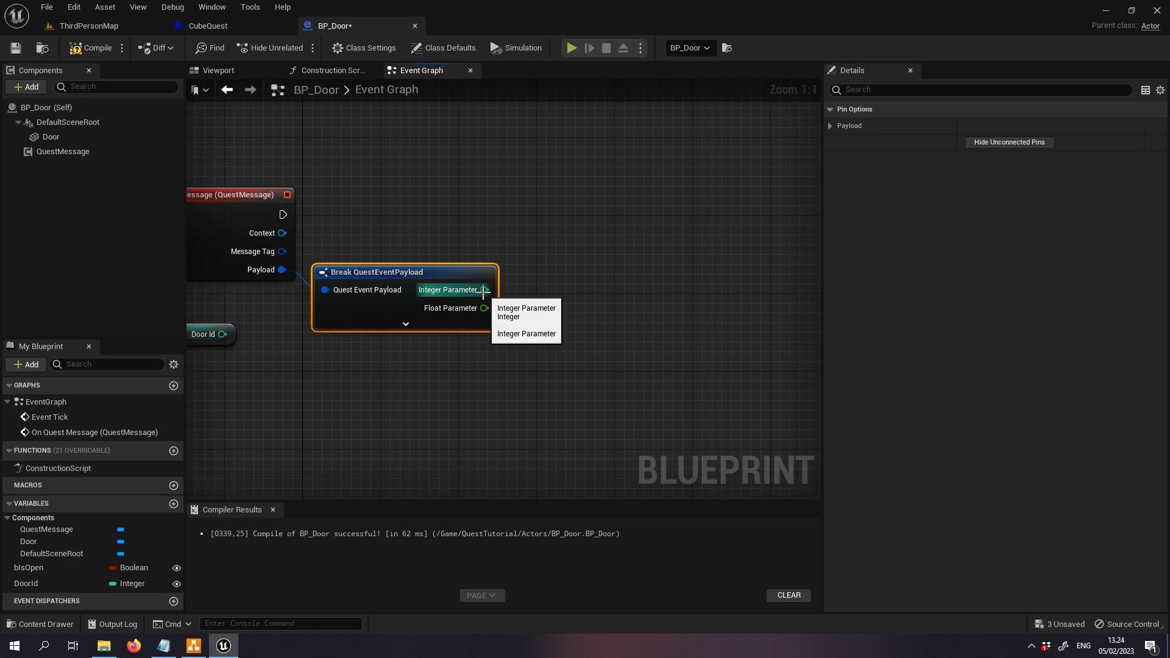
# - Move the Door Id getter below the Break QuestEventPayload node and feed the Integer Parameter into an Equal (==) node
pyautogui.moveTo(222, 346); pyautogui.dragTo(443, 375)
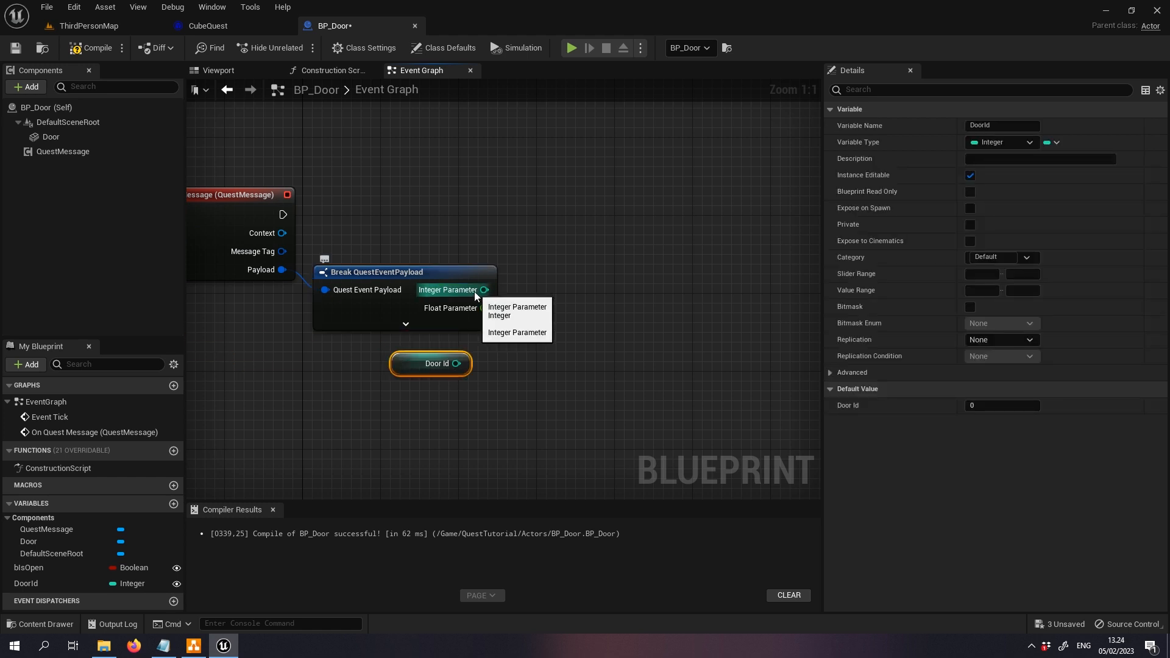
pyautogui.moveTo(474, 291); pyautogui.dragTo(561, 291)
pyautogui.write('==')
pyautogui.press('Return')
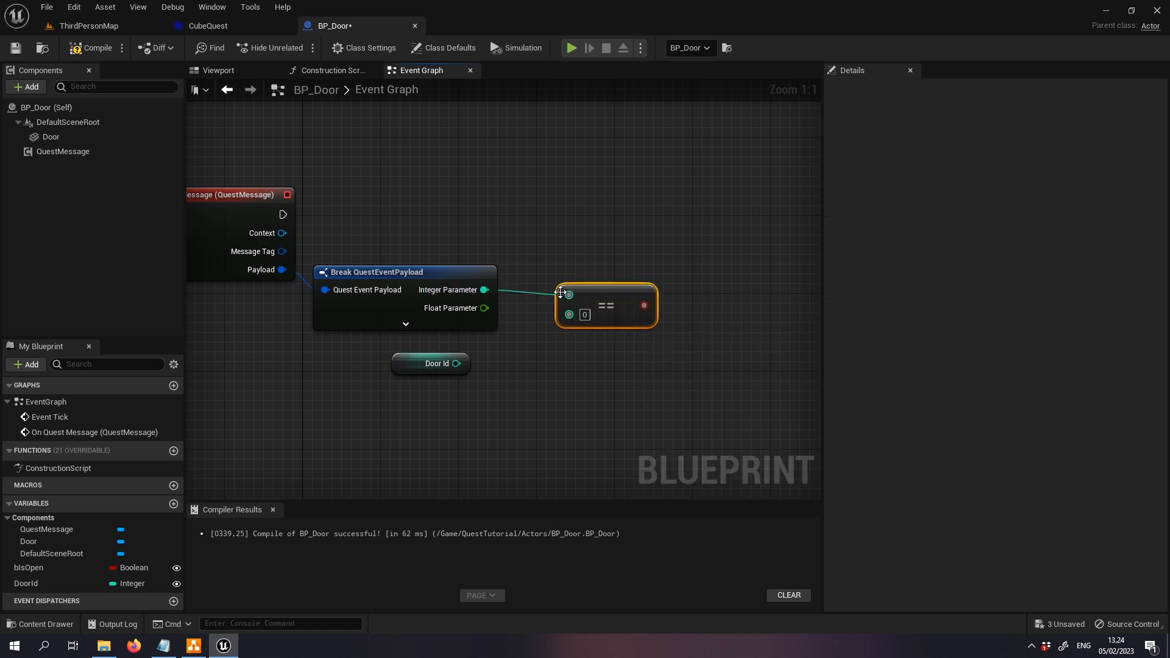
# - Connect Door Id to the comparison's second input and use its result as the condition of a Branch run by On Quest Message
pyautogui.moveTo(455, 363); pyautogui.dragTo(706, 203)
pyautogui.write('branch')
pyautogui.click(704, 393)
pyautogui.moveTo(282, 214); pyautogui.dragTo(684, 199)
pyautogui.click(628, 339)
pyautogui.moveTo(627, 339); pyautogui.dragTo(353, 470, button='right')
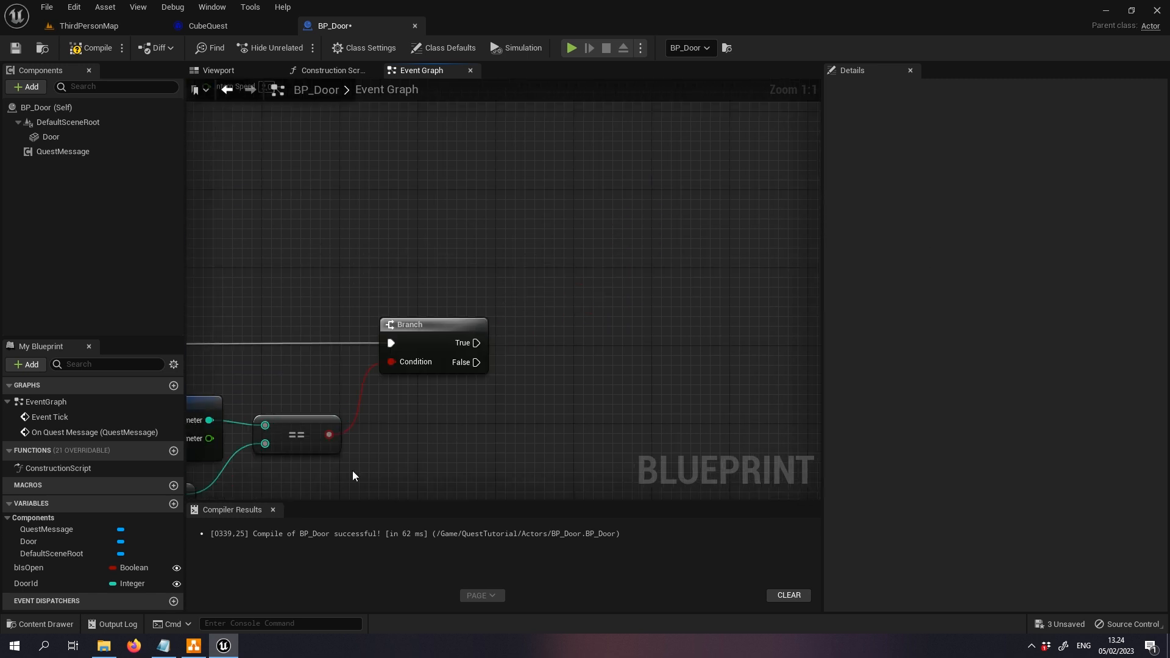
# - Set Is Open to true from the Branch's True output, and compile and save the door blueprint
pyautogui.moveTo(54, 568); pyautogui.dragTo(575, 333)
pyautogui.click(610, 363)
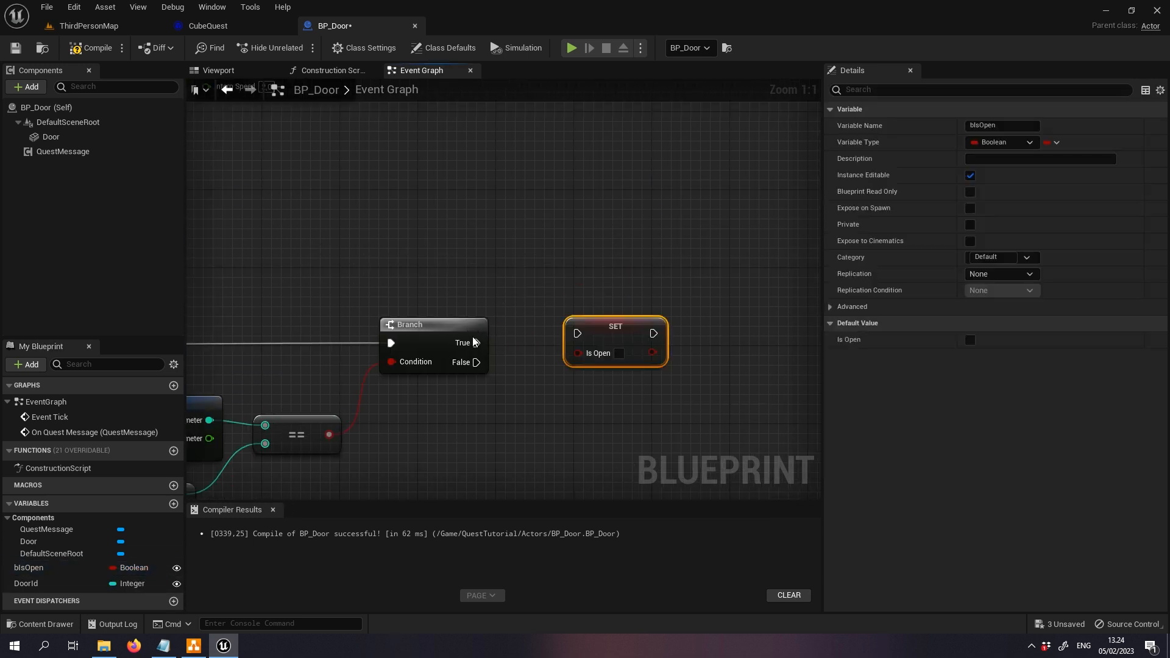
pyautogui.moveTo(477, 342); pyautogui.dragTo(577, 334)
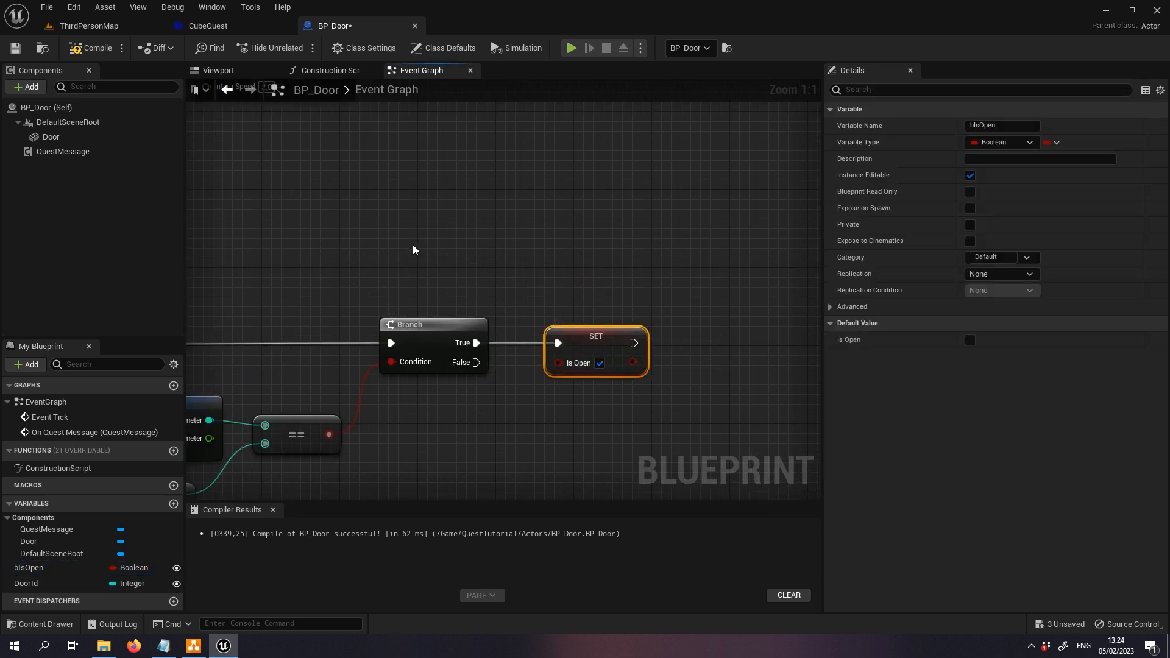
pyautogui.moveTo(420, 250); pyautogui.dragTo(681, 300, button='right')
pyautogui.scroll(-1, 473, 270)
pyautogui.moveTo(522, 299); pyautogui.dragTo(642, 357, button='right')
pyautogui.moveTo(746, 341); pyautogui.dragTo(542, 274, button='right')
pyautogui.click(96, 50)
pyautogui.click(16, 49)
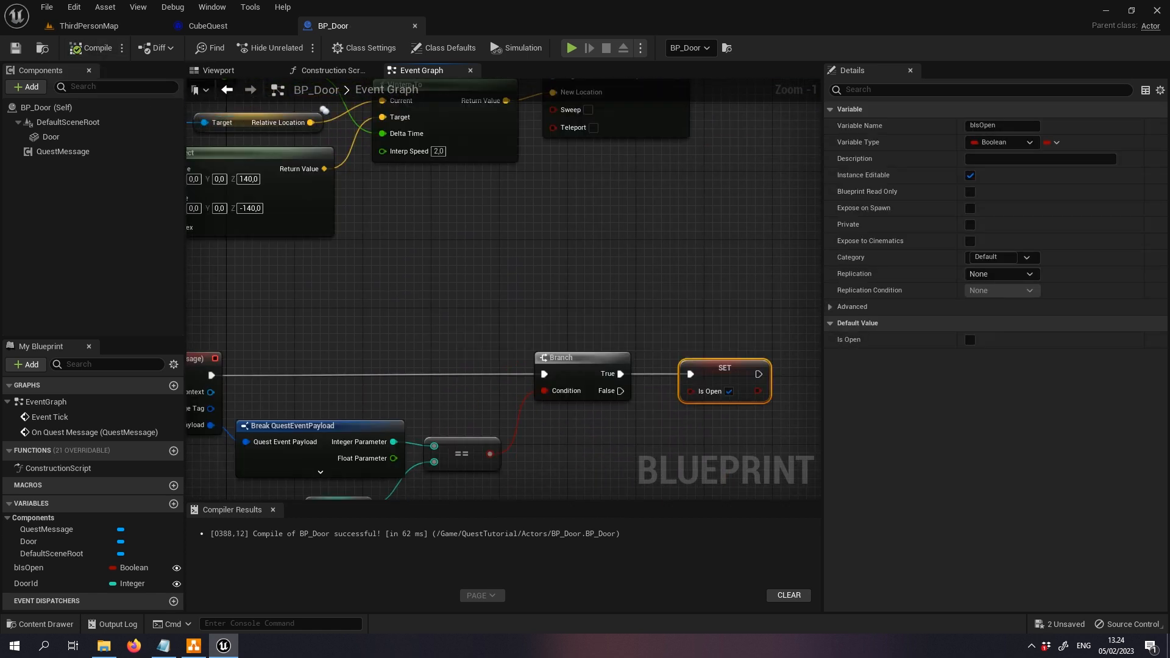
# - Select the bonus stage in CubeQuest and add two entry events to it
pyautogui.moveTo(439, 306); pyautogui.dragTo(529, 231, button='right')
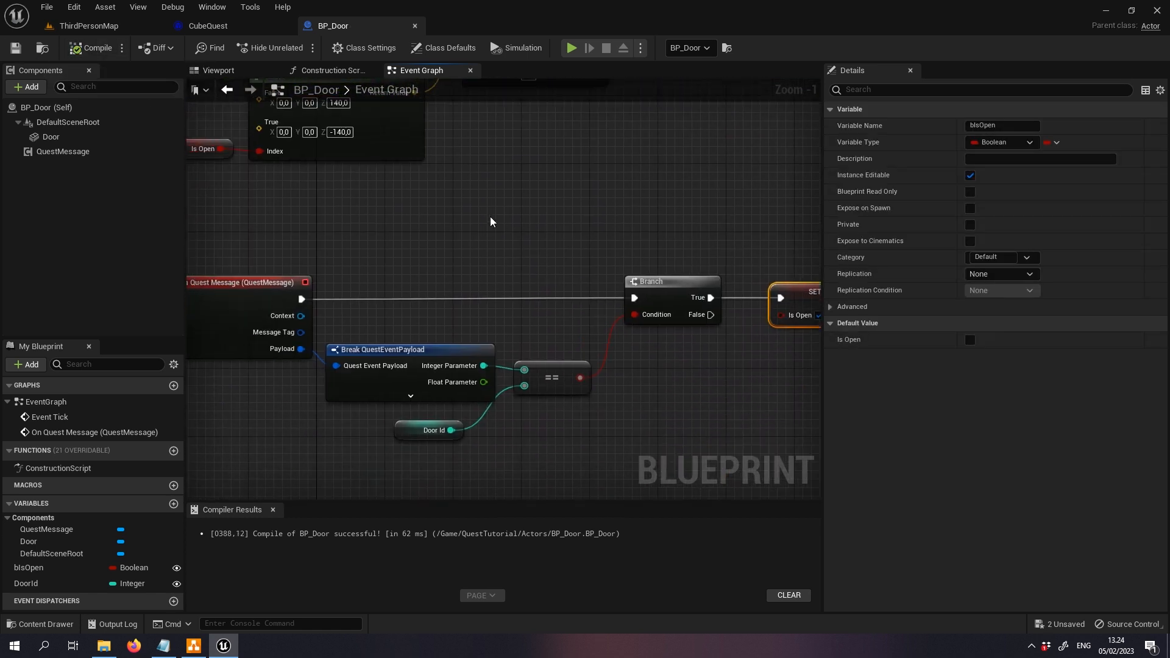
pyautogui.click(223, 33)
pyautogui.moveTo(602, 141); pyautogui.dragTo(569, 213, button='right')
pyautogui.click(264, 321)
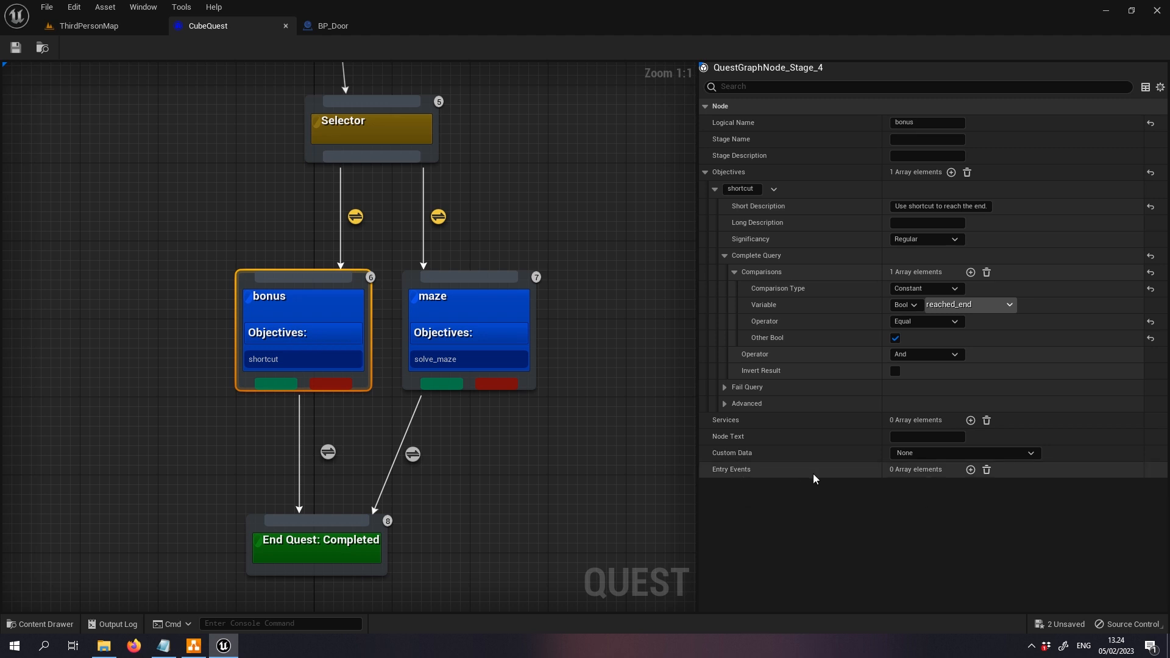
pyautogui.click(970, 469)
pyautogui.click(971, 469)
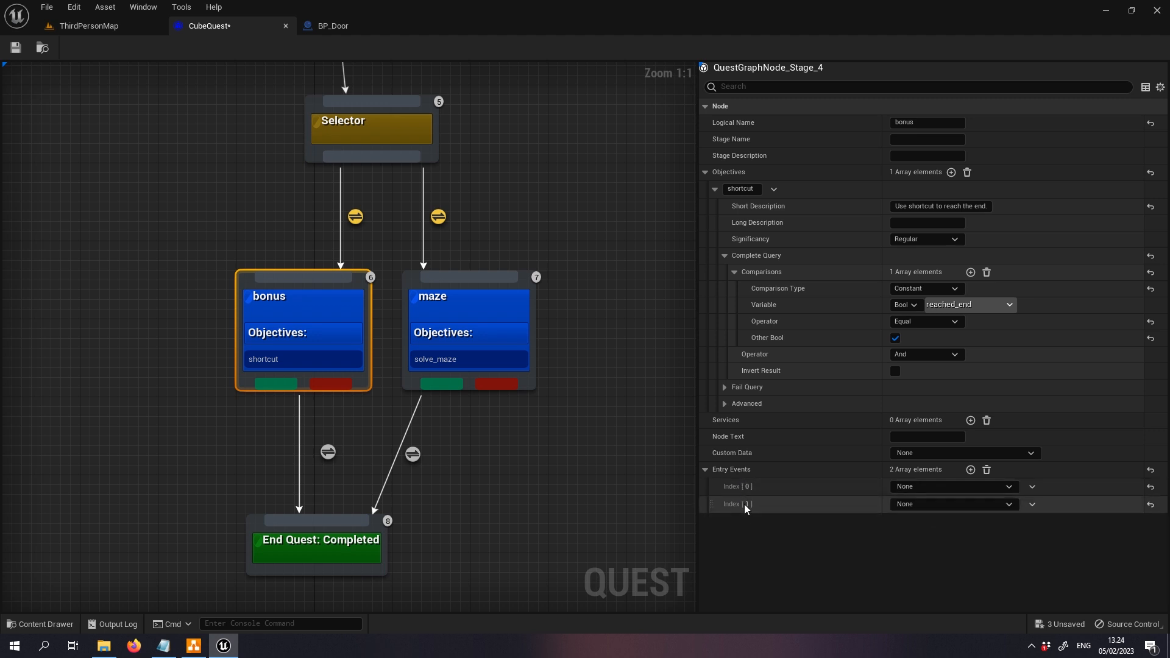
# - Make the bonus stage's first entry event Send Message To Listeners with the message tag QuestMessage.CubeQuest.OpenDoors
pyautogui.click(951, 486)
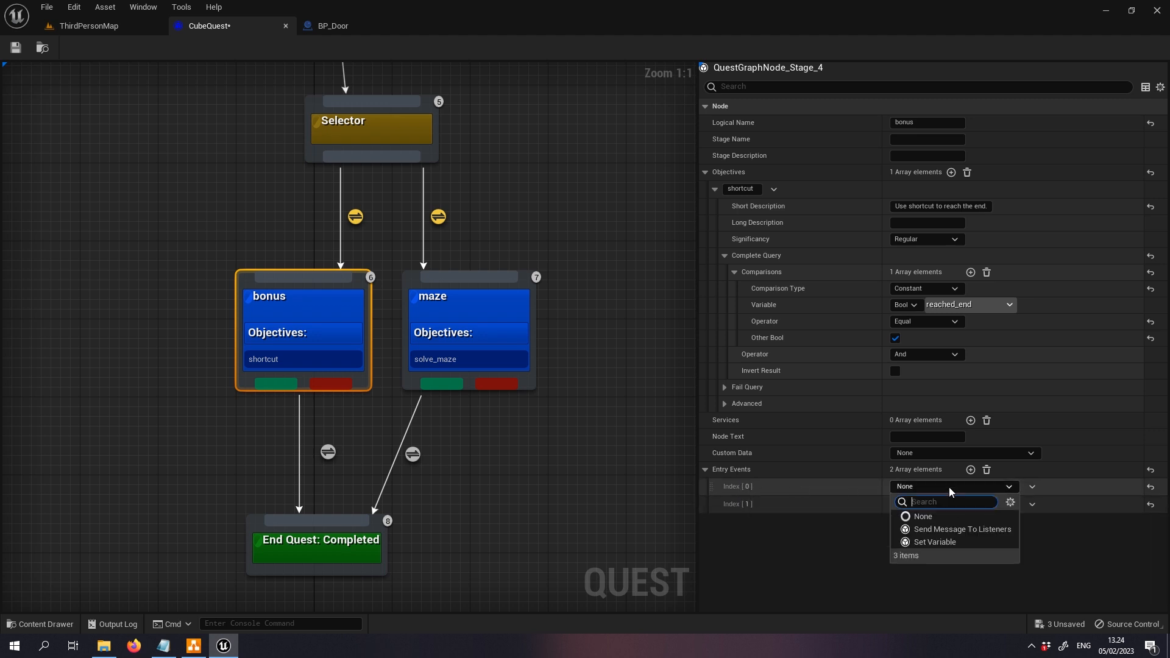
pyautogui.click(938, 530)
pyautogui.click(717, 486)
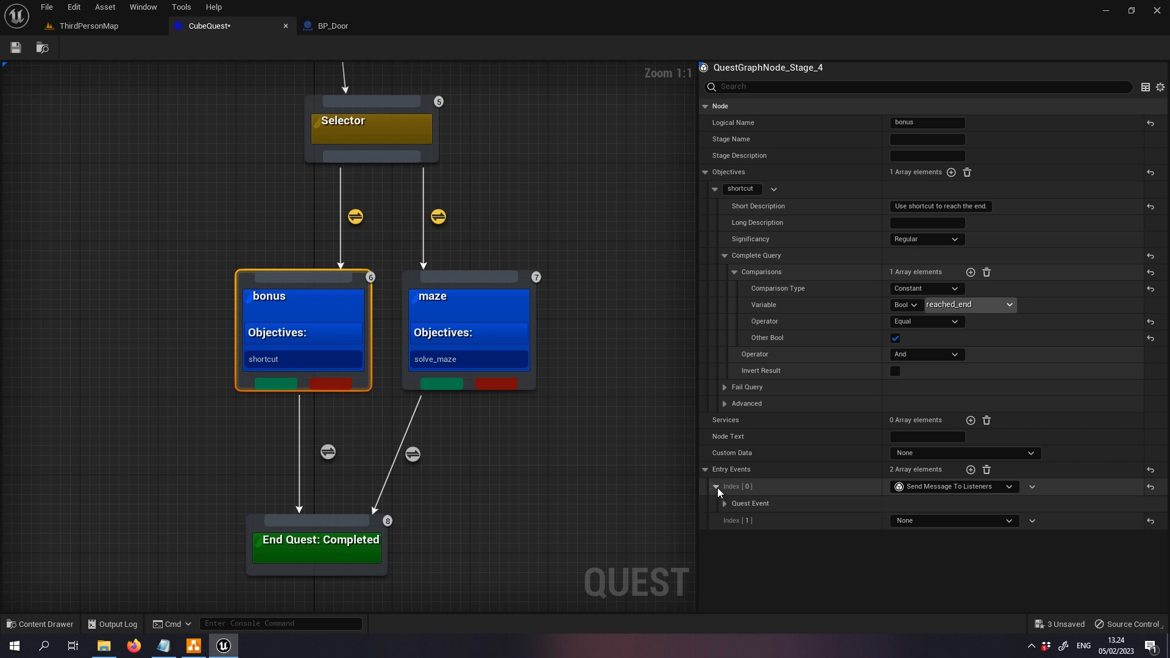
pyautogui.click(725, 503)
pyautogui.click(914, 520)
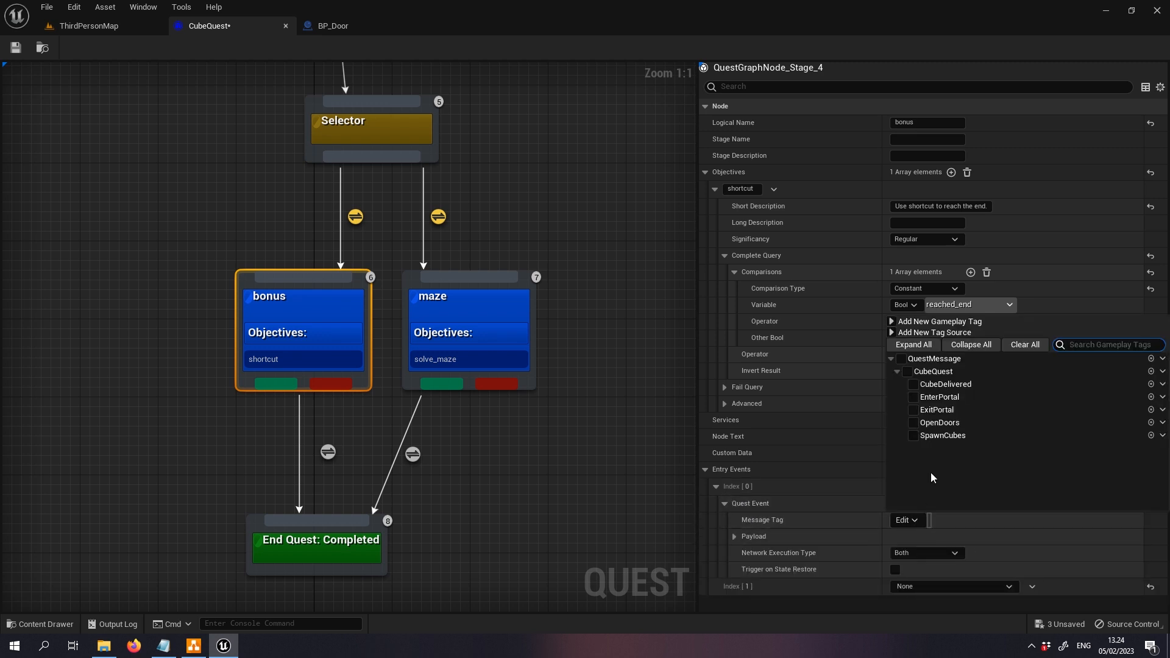
pyautogui.click(912, 423)
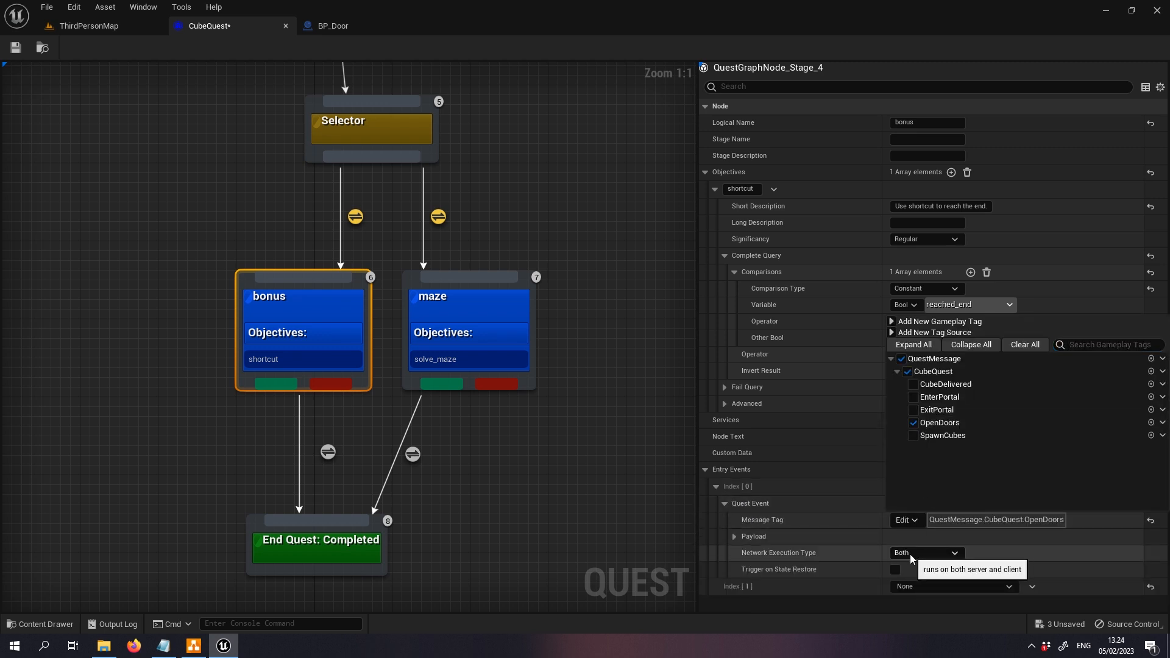
# - Make the bonus stage's second entry event Send Message To Listeners with message tag QuestMessage.CubeQuest.OpenDoors and payload Integer Parameter 1
pyautogui.click(734, 536)
pyautogui.scroll(-3, 751, 526)
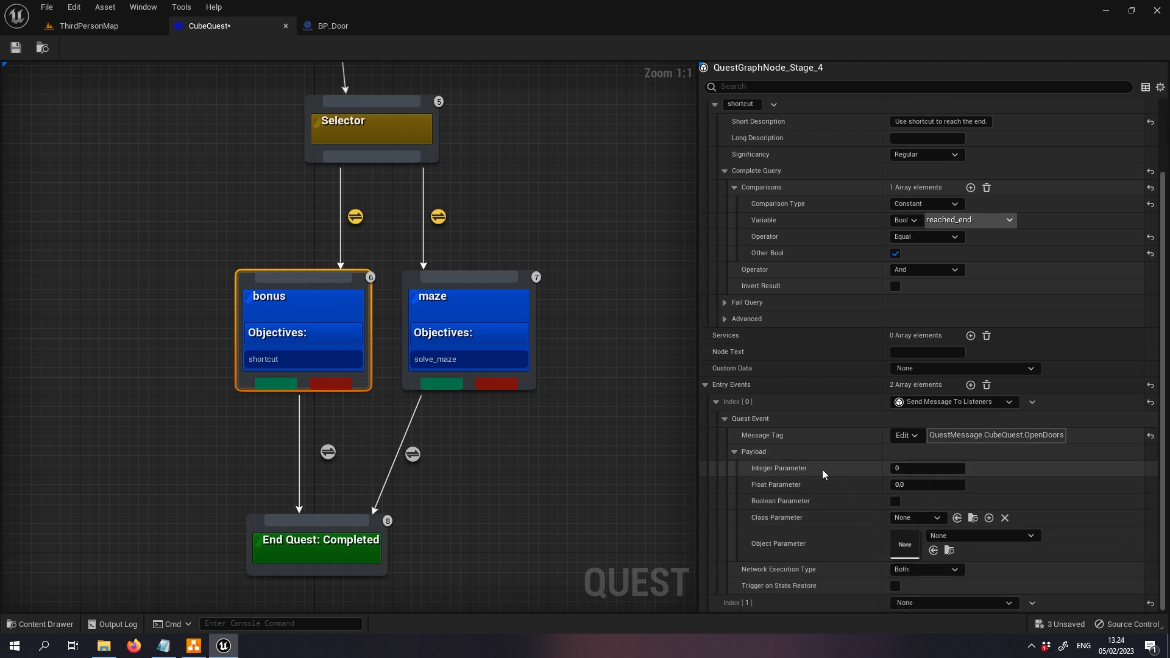
pyautogui.click(948, 601)
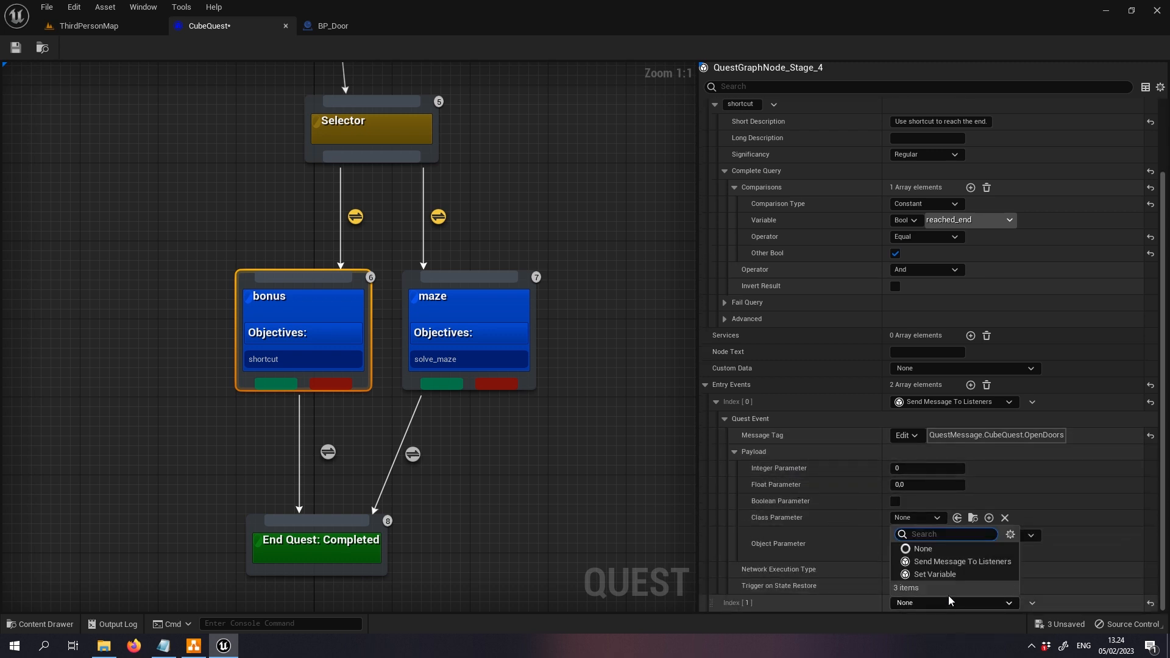
pyautogui.click(951, 561)
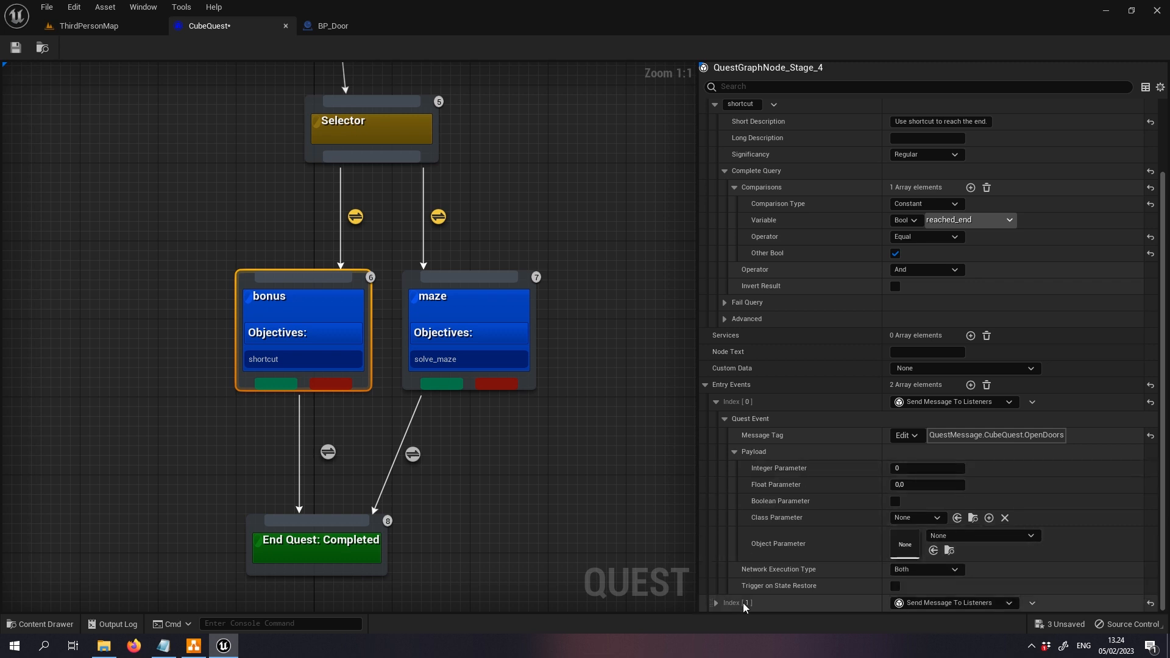
pyautogui.click(715, 602)
pyautogui.scroll(-1, 799, 541)
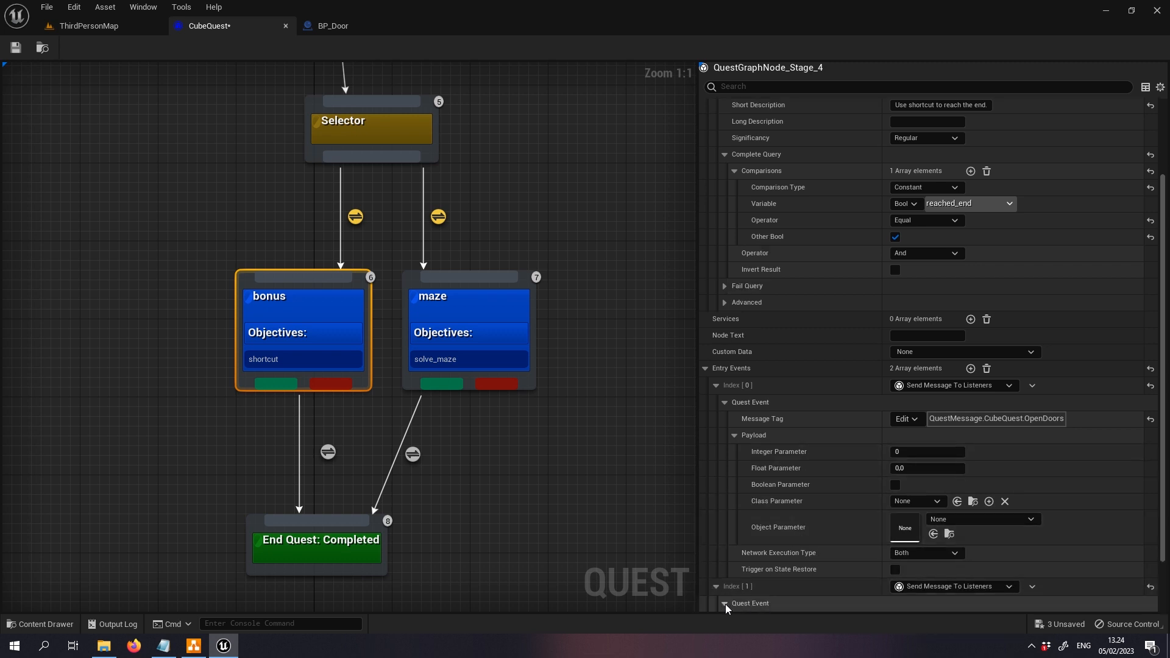
pyautogui.scroll(-4, 789, 556)
pyautogui.click(906, 553)
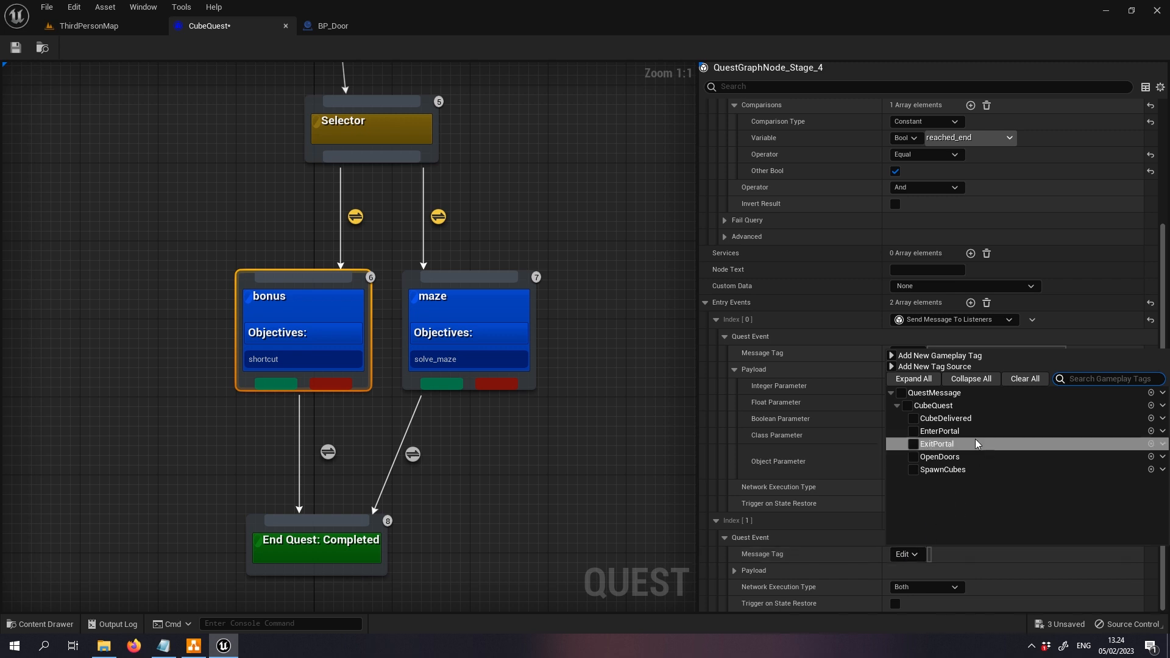
pyautogui.click(913, 456)
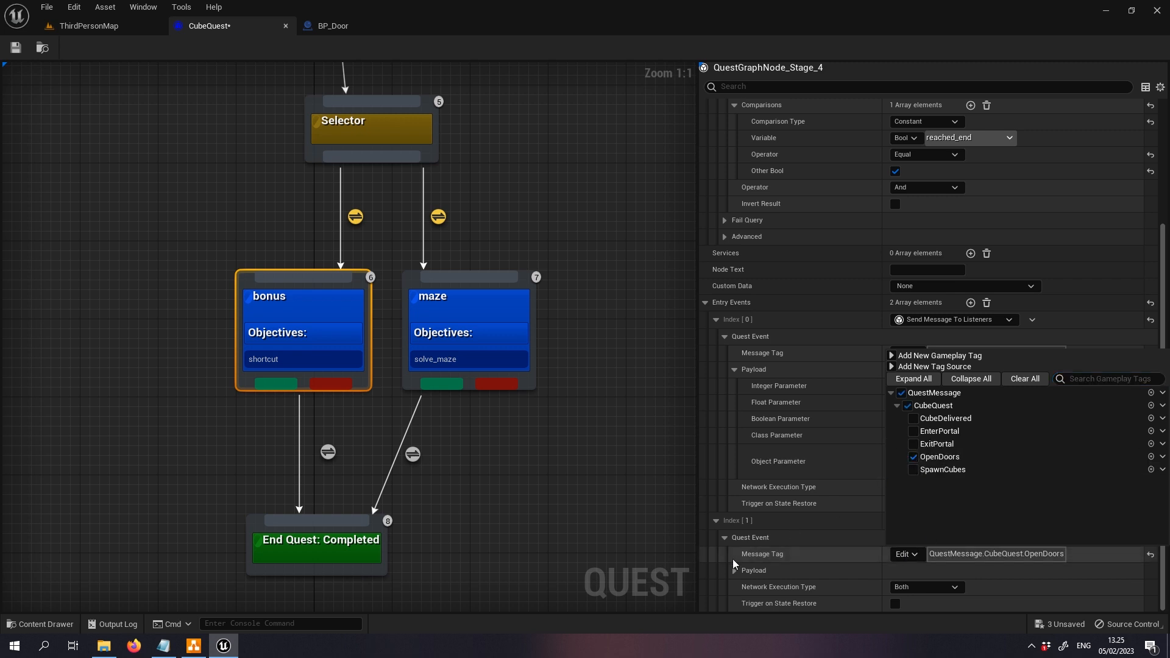
pyautogui.click(735, 570)
pyautogui.scroll(-4, 740, 569)
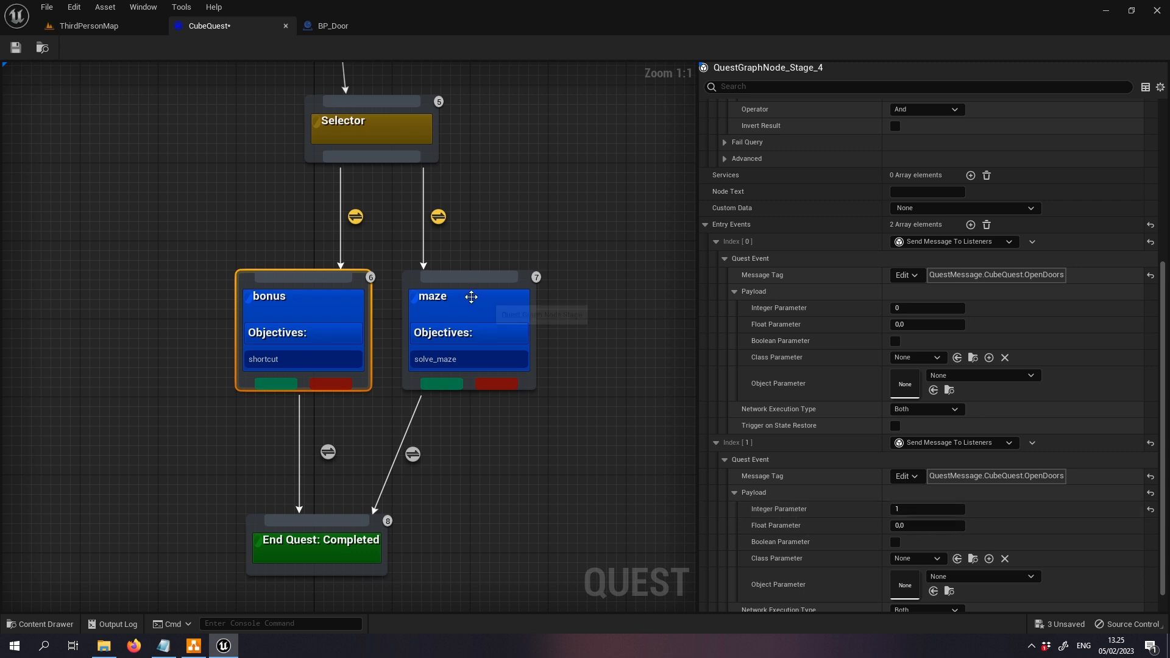
# - Add one entry event of type Send Message To Listeners to the maze stage
pyautogui.click(488, 306)
pyautogui.moveTo(471, 300); pyautogui.dragTo(370, 268, button='right')
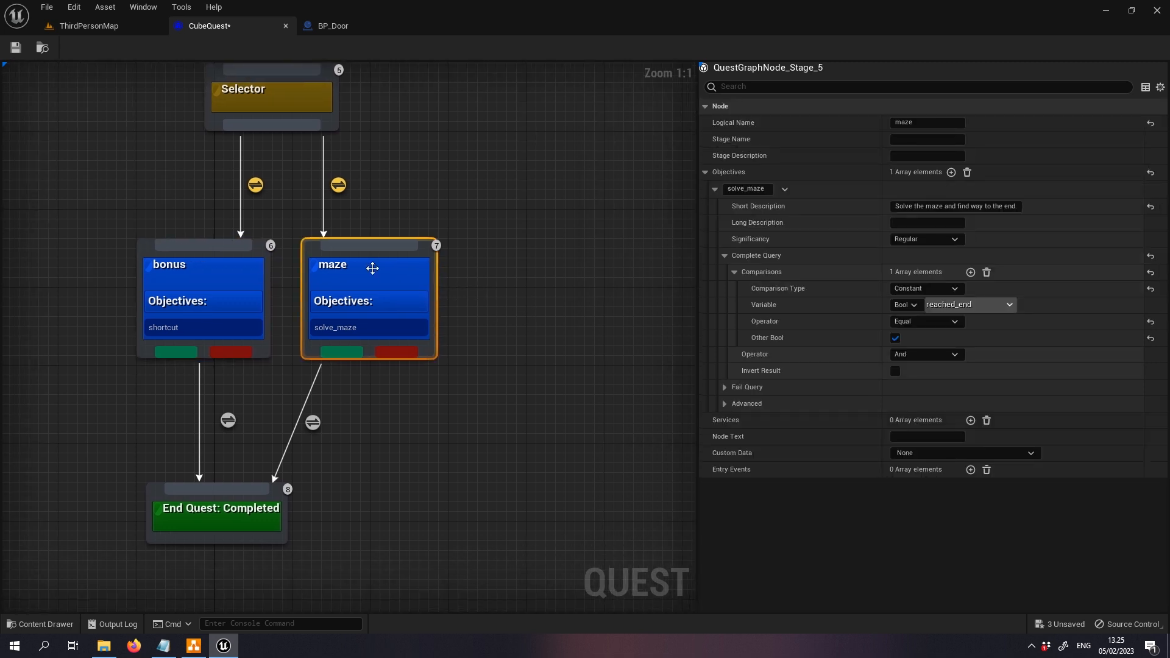
pyautogui.click(971, 470)
pyautogui.click(906, 486)
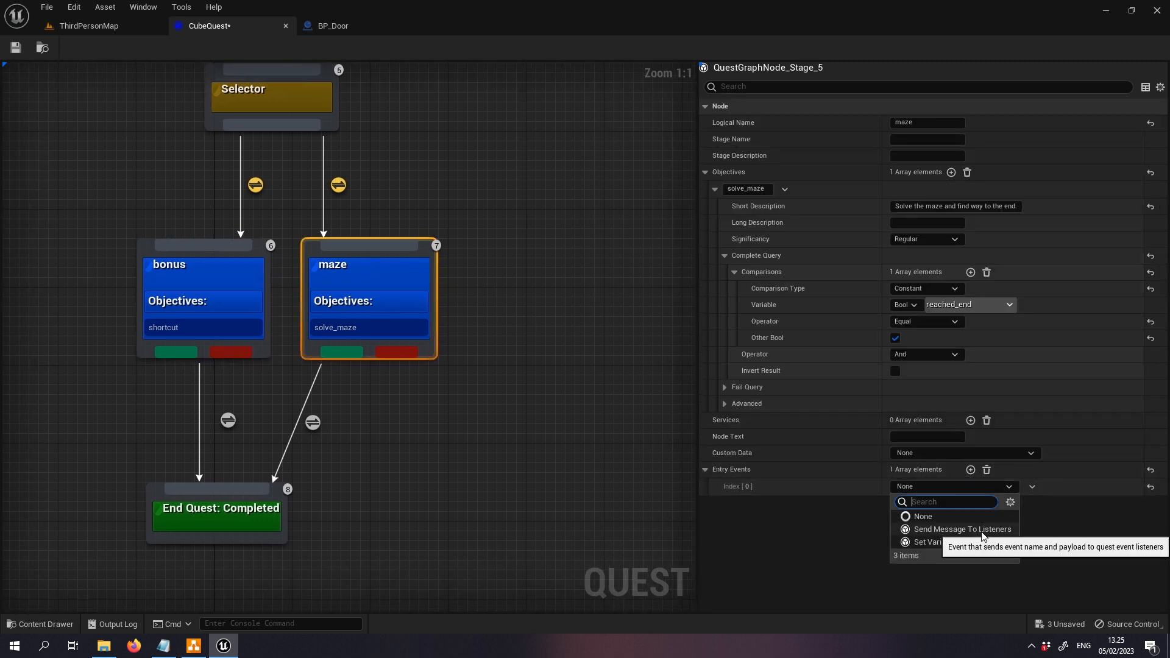
pyautogui.click(972, 530)
# - Give the maze stage's entry event the message tag QuestMessage.CubeQuest.OpenDoors, keep payload Integer Parameter 0, and save the quest
pyautogui.click(716, 487)
pyautogui.click(725, 503)
pyautogui.click(905, 521)
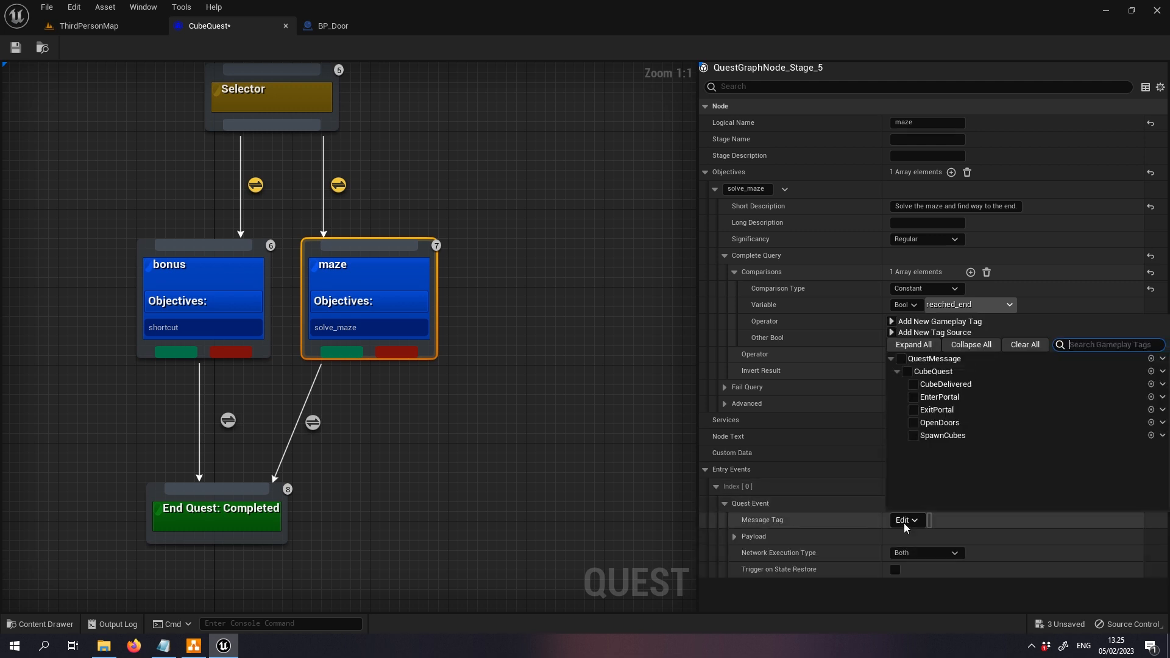
pyautogui.click(912, 423)
pyautogui.click(737, 538)
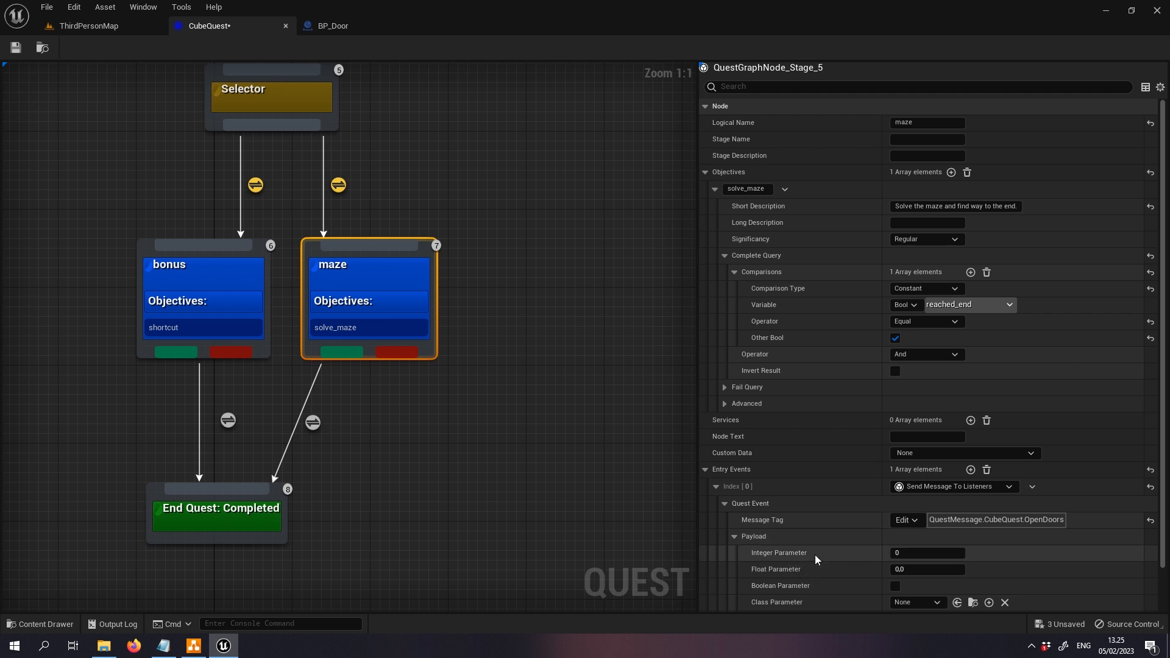
pyautogui.scroll(-3, 798, 555)
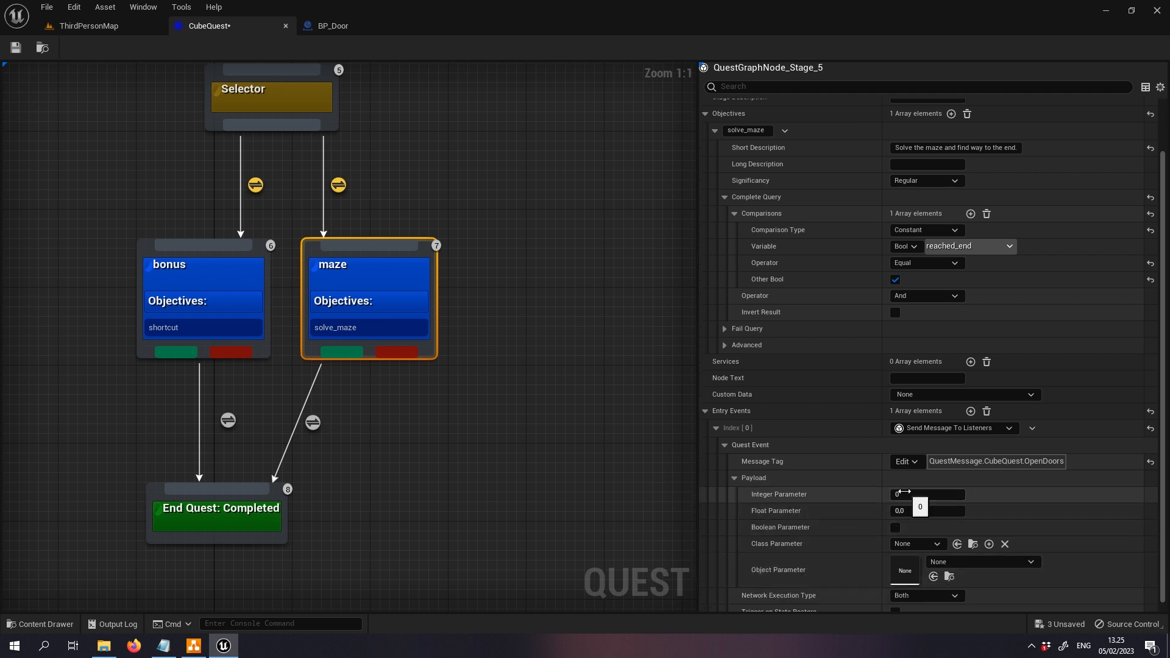
pyautogui.scroll(-1, 846, 491)
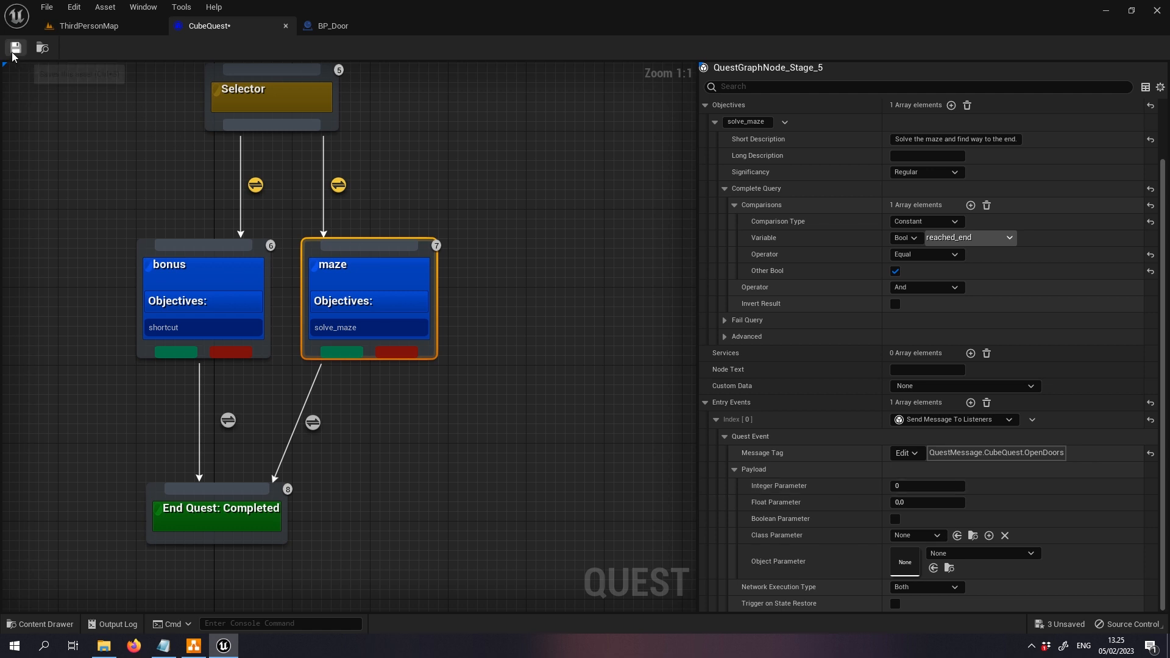
# - Set Door Id to 1 on the second door, BP_Door2, in ThirdPersonMap and save all modified content
pyautogui.click(98, 26)
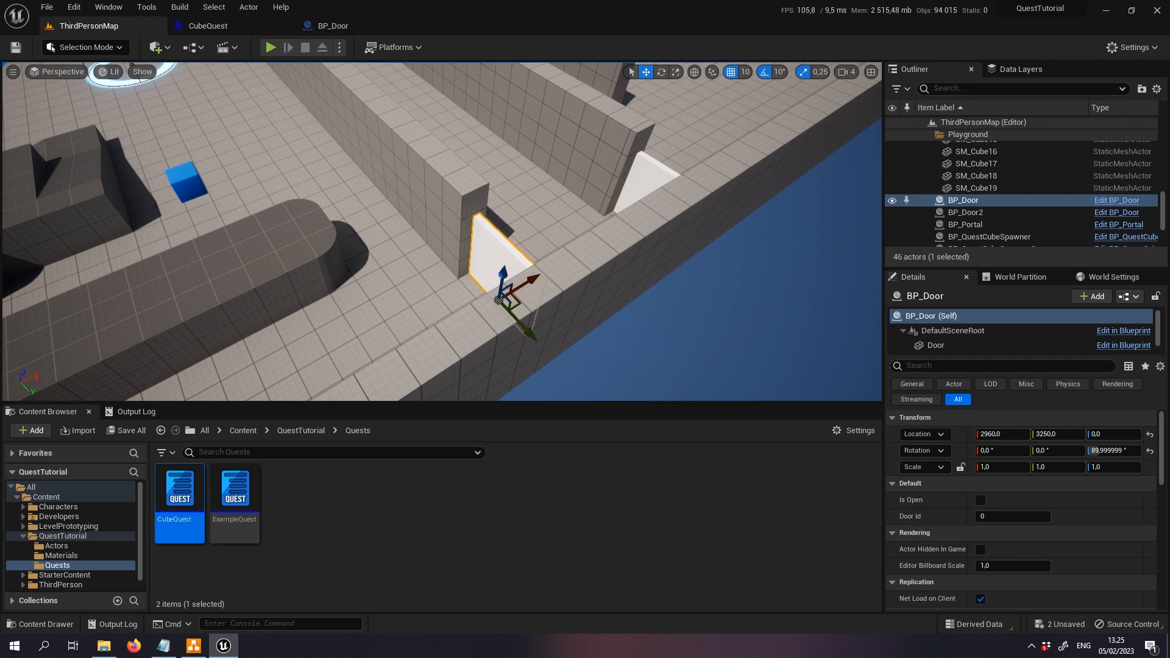
pyautogui.click(644, 186)
pyautogui.click(1008, 517)
pyautogui.write('1')
pyautogui.press('Return')
pyautogui.click(126, 431)
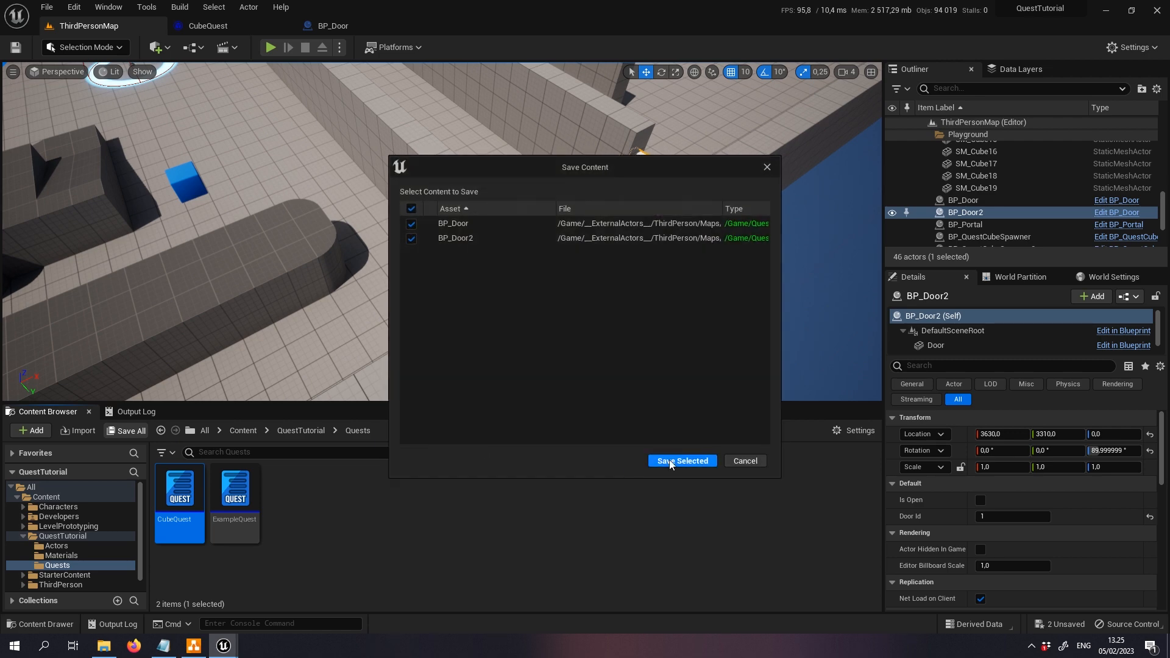
pyautogui.click(669, 463)
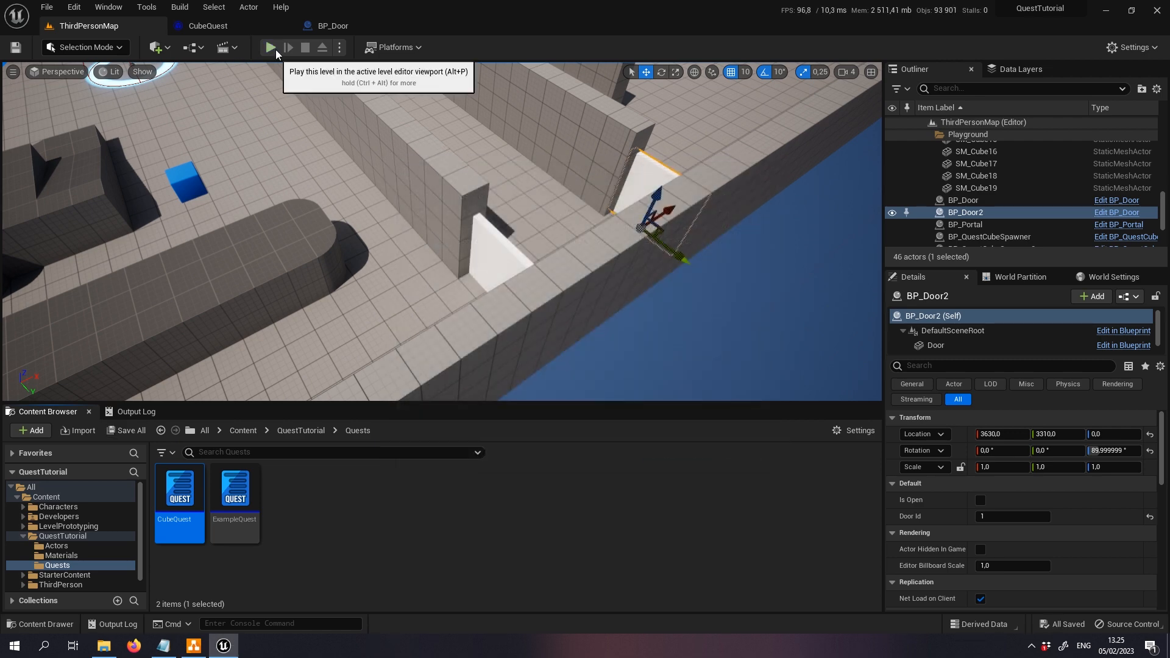
# - Play-test the level full screen, running the character through the quest and the shortcut doorways, and end the play session
pyautogui.click(270, 48)
pyautogui.press('F11')
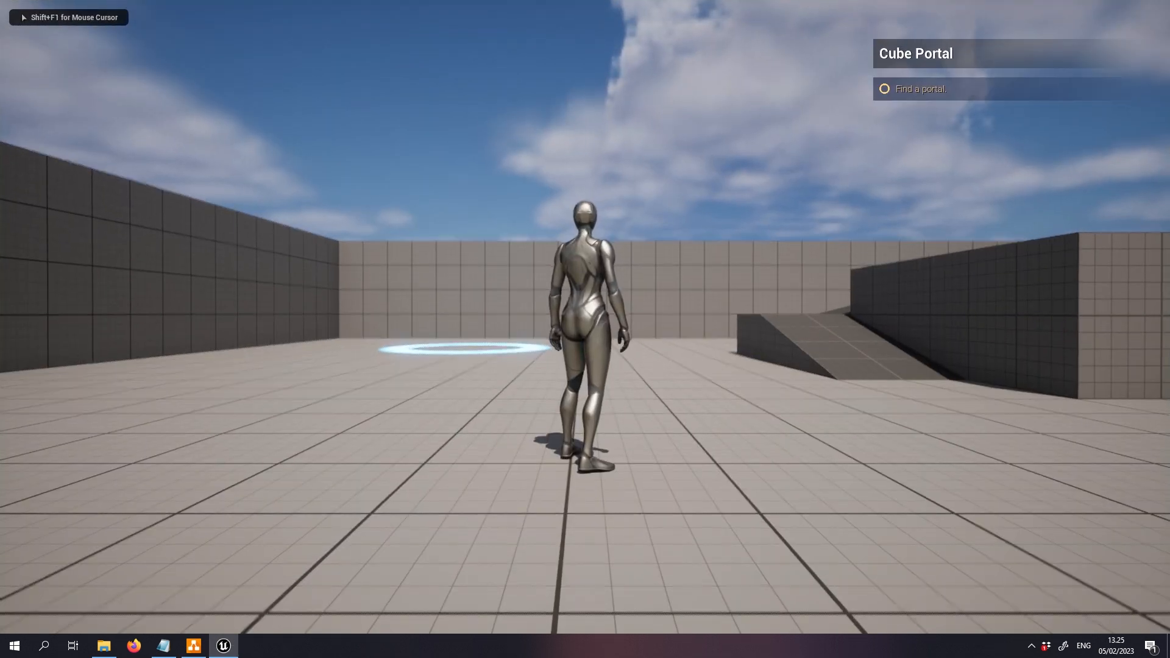
pyautogui.press('w')
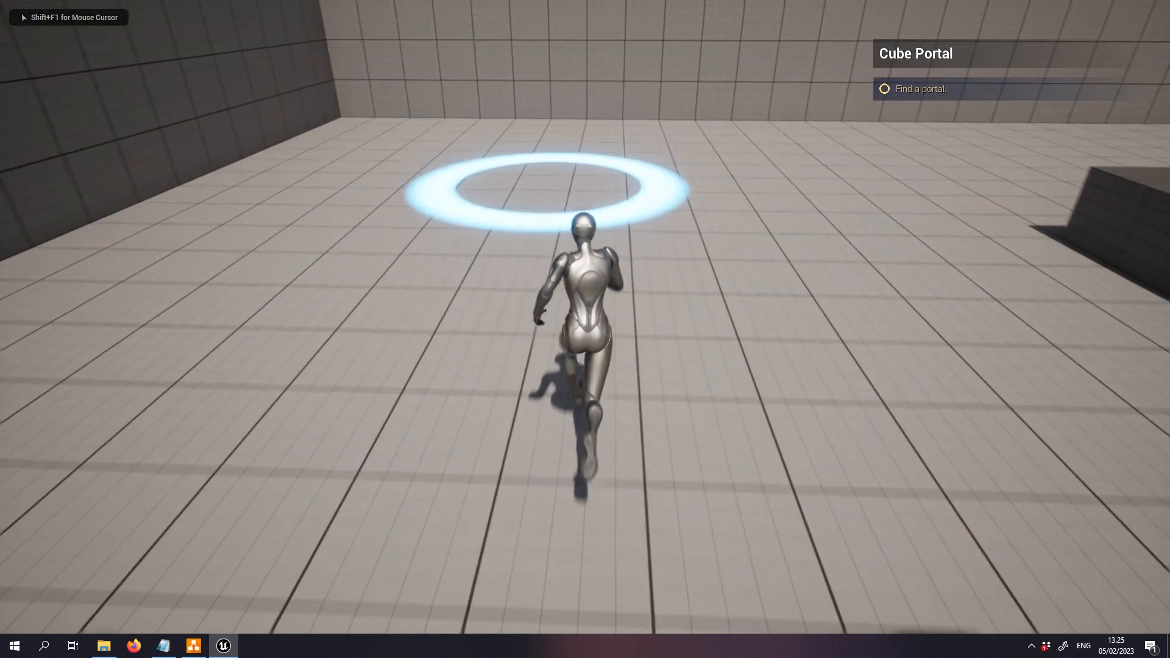
pyautogui.press('w')
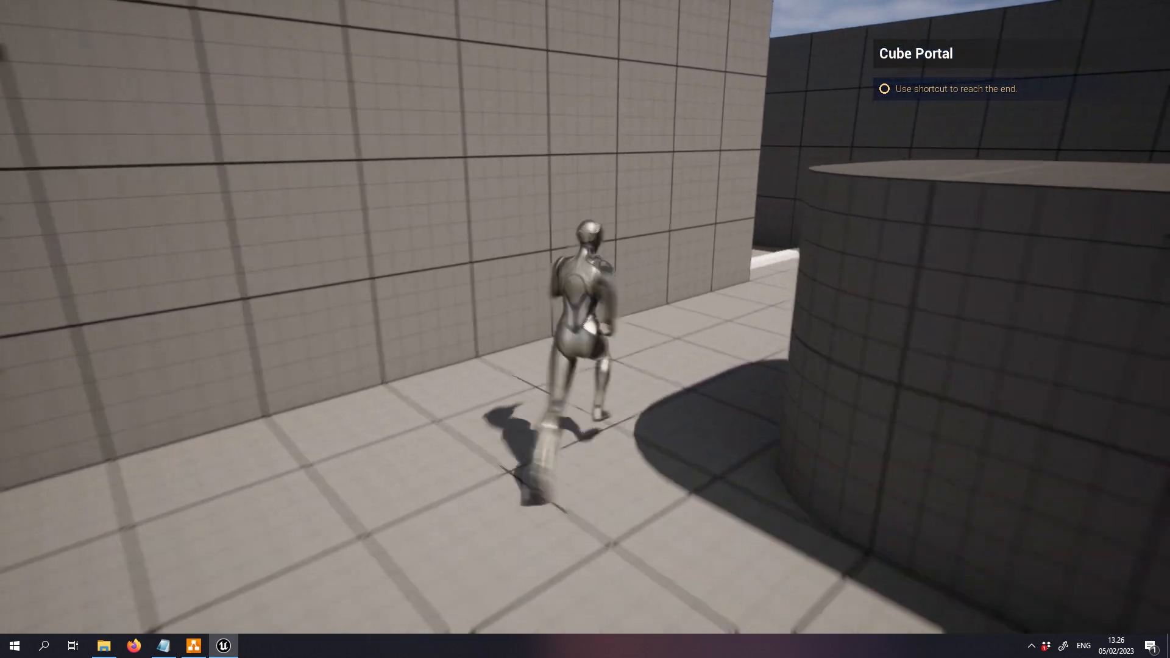
pyautogui.press('d')
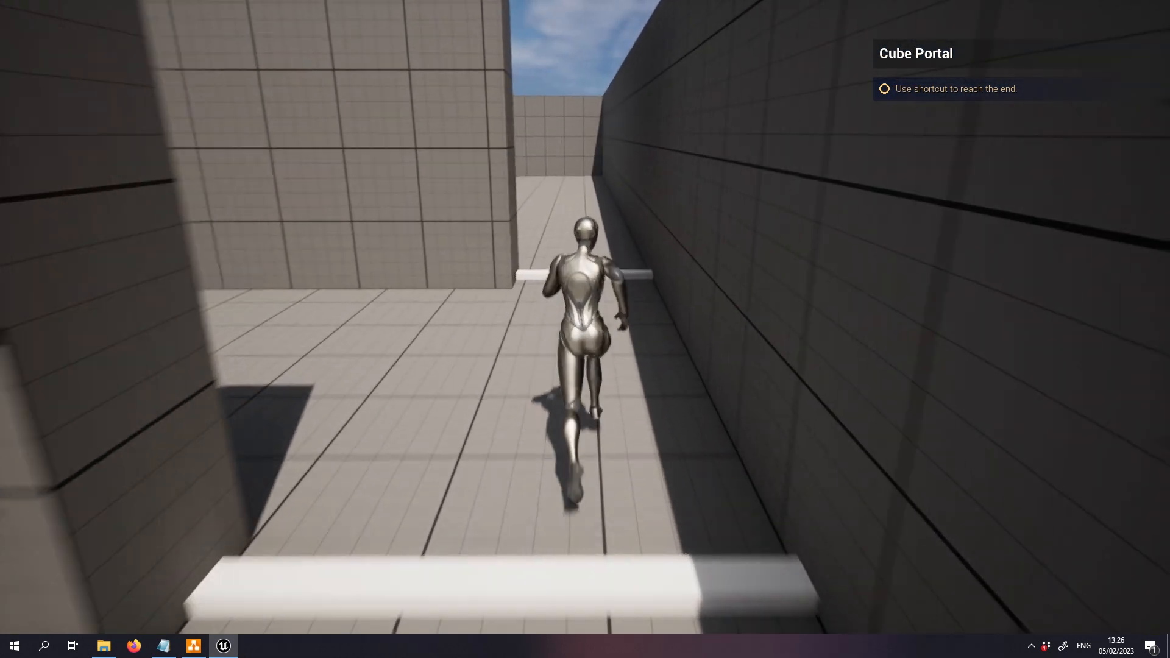
pyautogui.press('w')
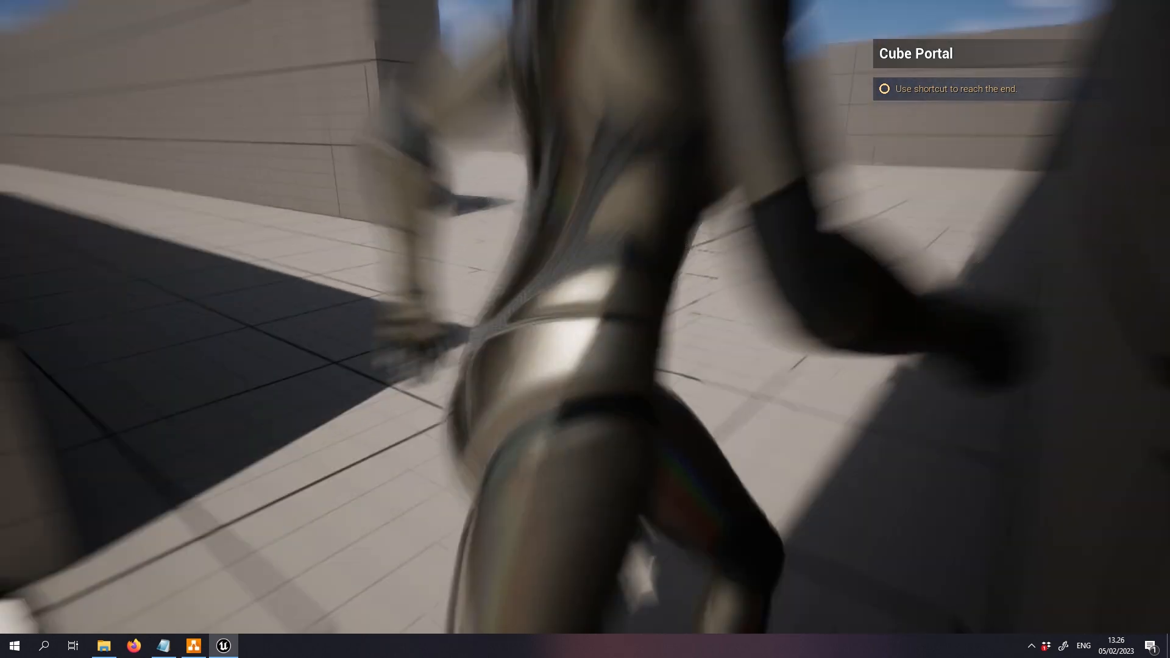
pyautogui.press('d')
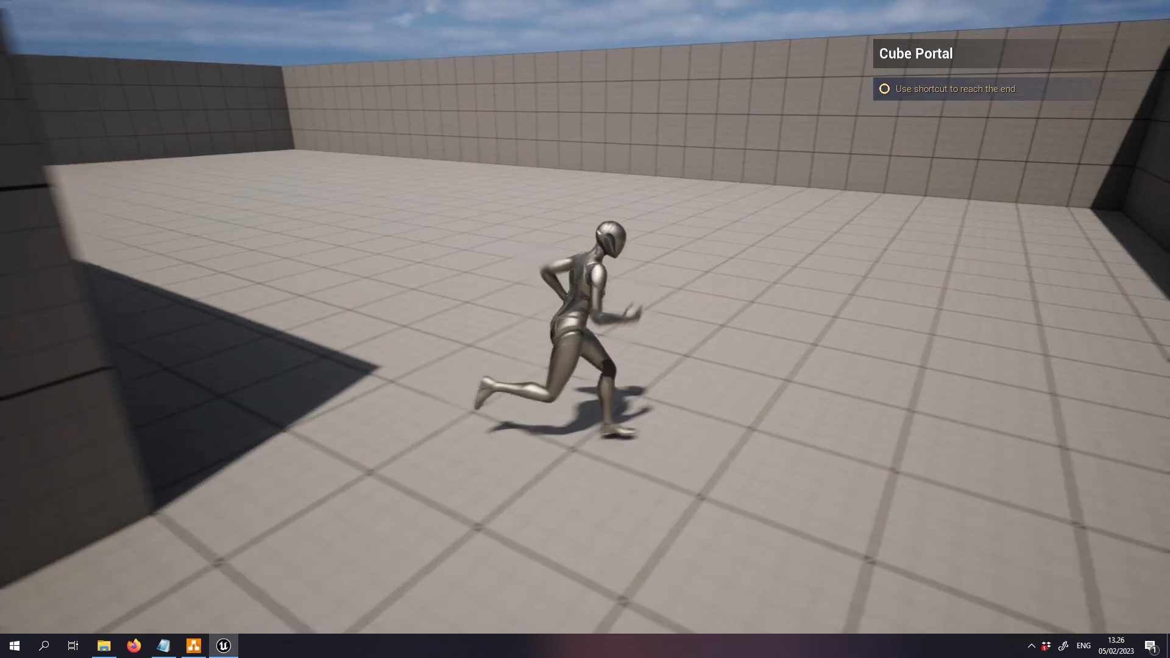
pyautogui.press('w')
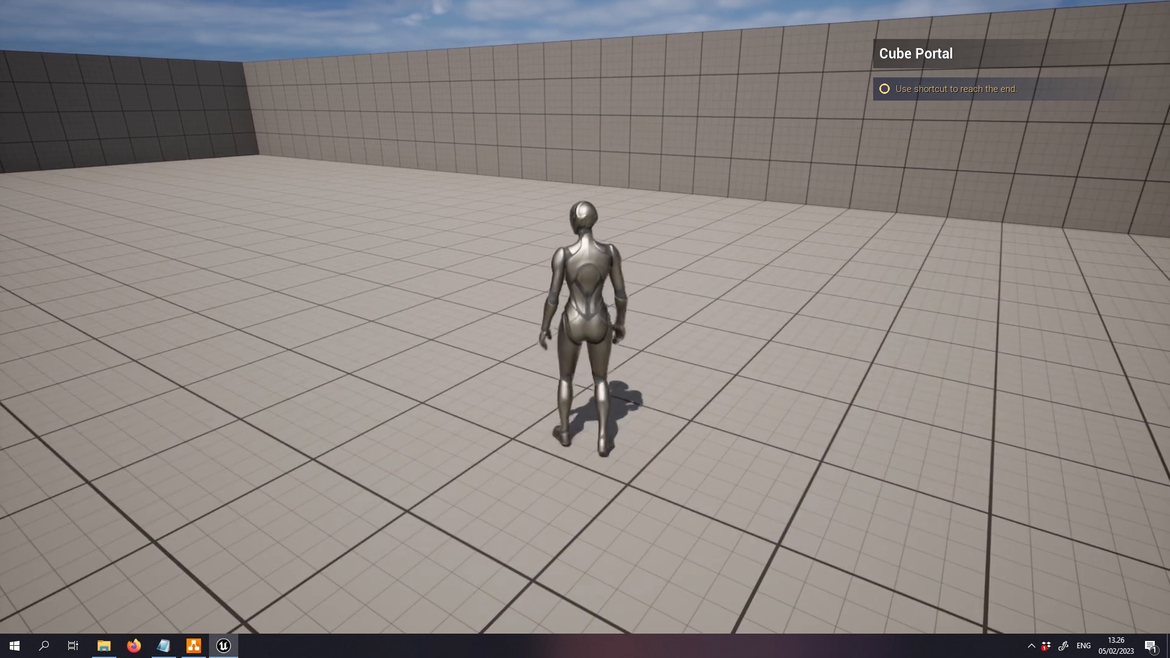
pyautogui.press('F11')
pyautogui.press('Escape')
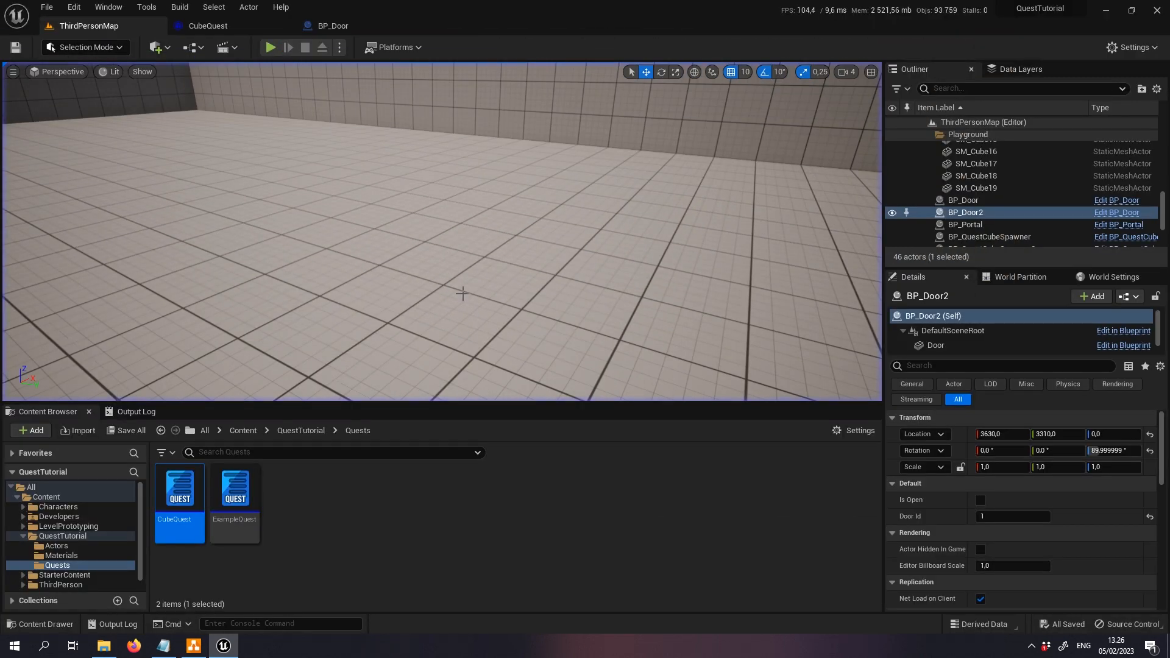